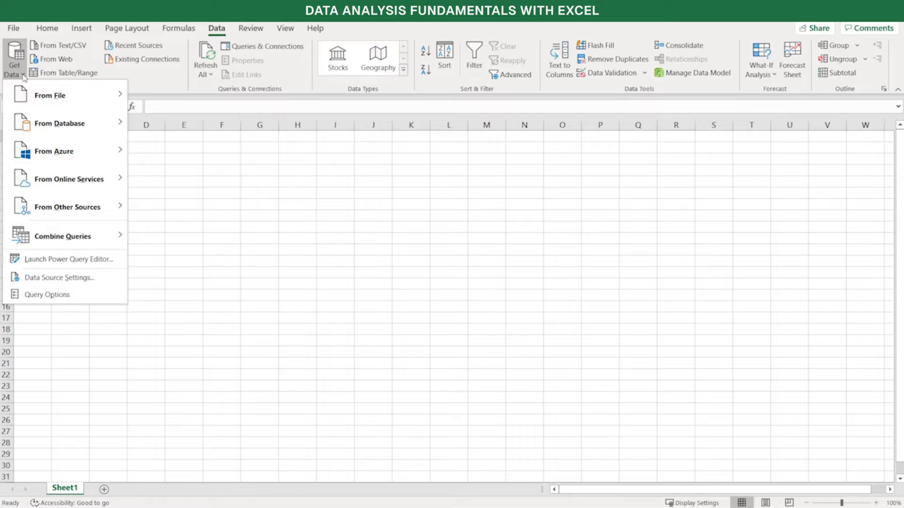
{"action": "mouse_move", "coordinate": [31, 97]}
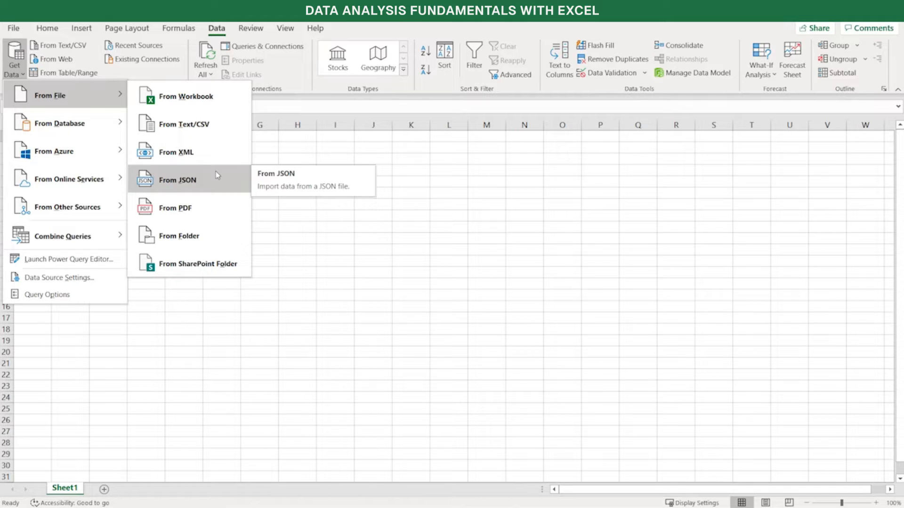
{"action": "mouse_move", "coordinate": [89, 130]}
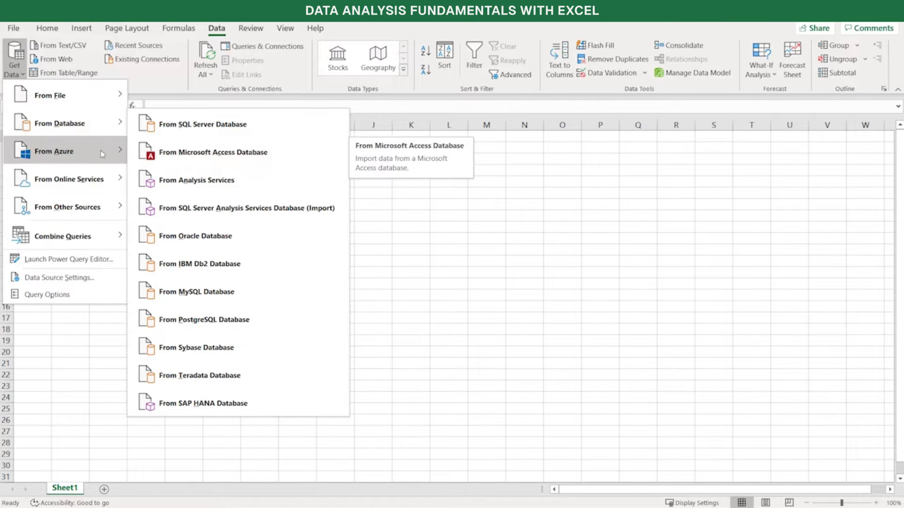
{"action": "mouse_move", "coordinate": [91, 155]}
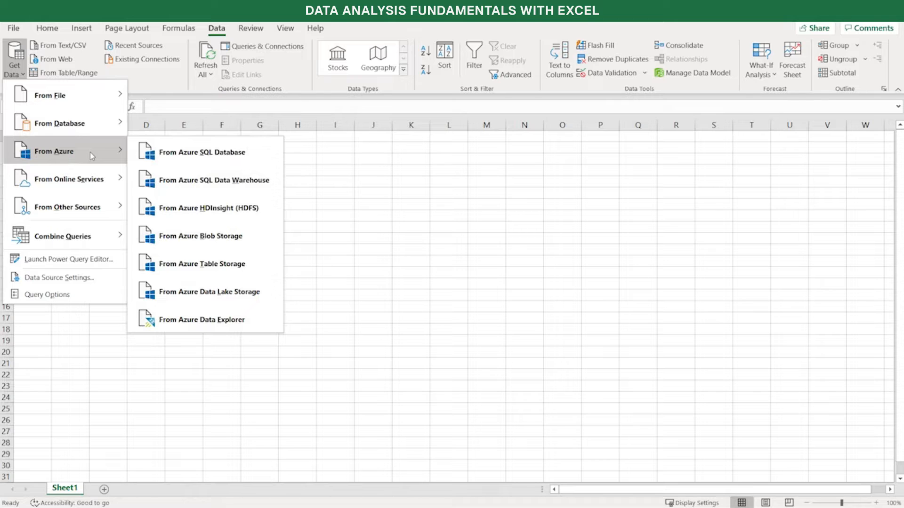
{"action": "mouse_move", "coordinate": [92, 173]}
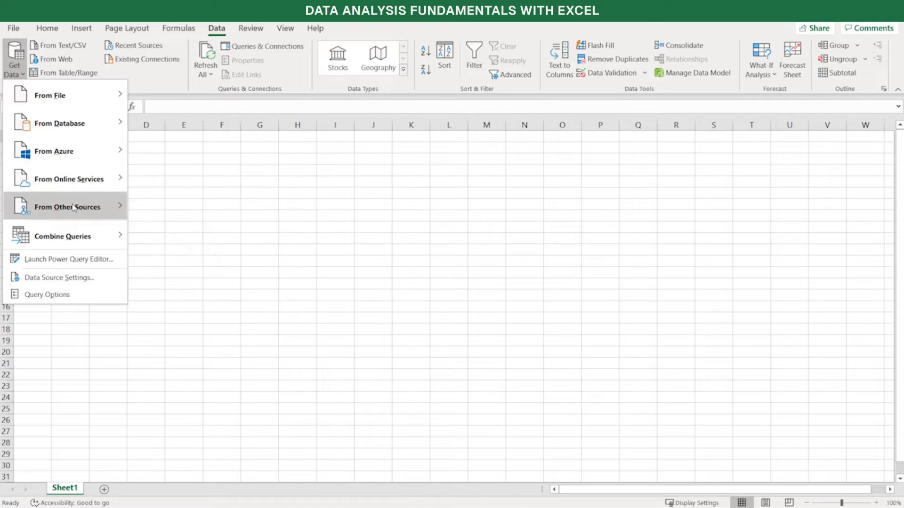
{"action": "mouse_move", "coordinate": [73, 207]}
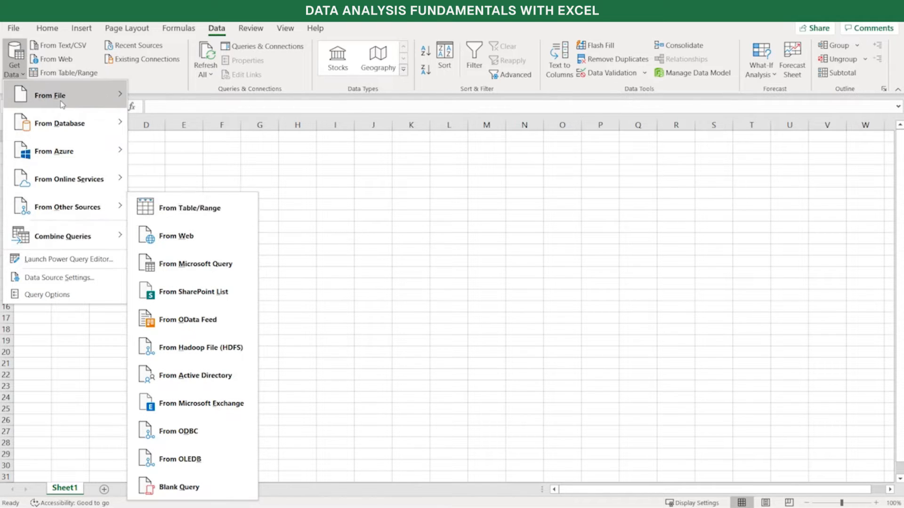
Import data from the CSV file L02S03 - Sales Territory in the Lesson 2 Data Files folder
{"action": "mouse_move", "coordinate": [62, 105]}
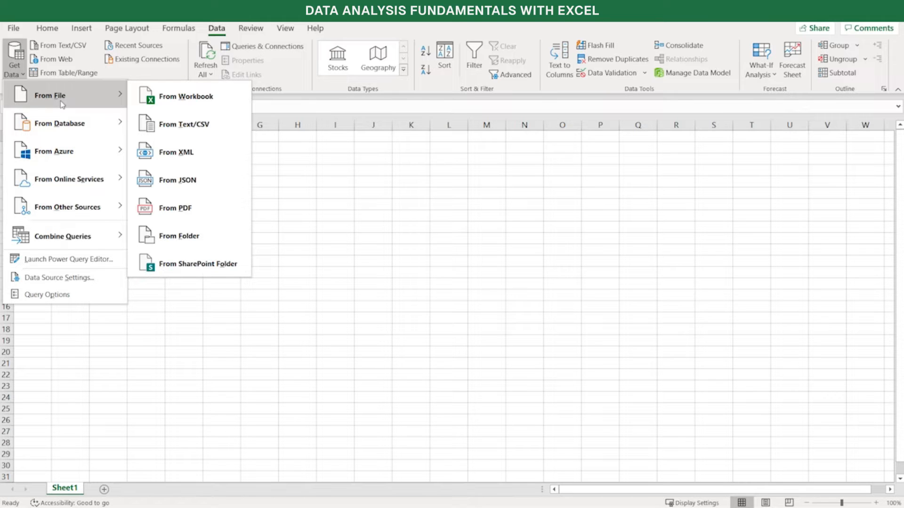
{"action": "left_click", "coordinate": [187, 134]}
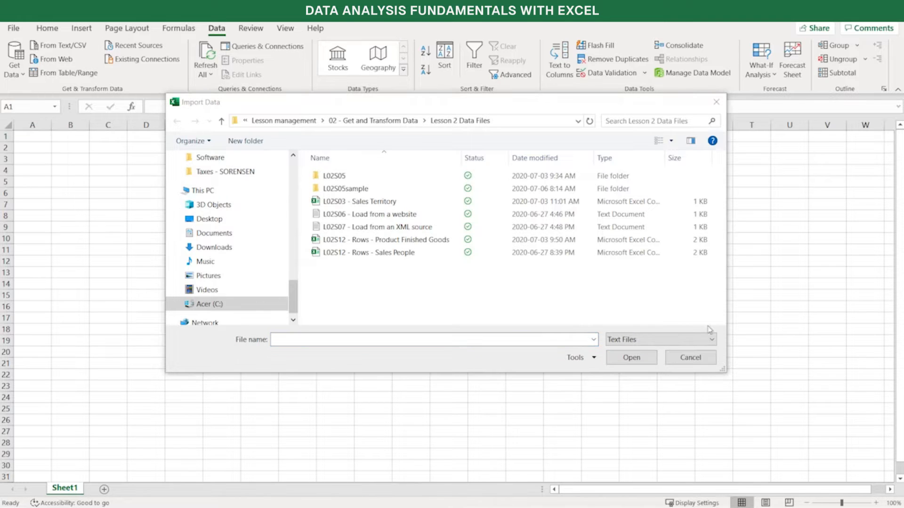
{"action": "left_click", "coordinate": [376, 205]}
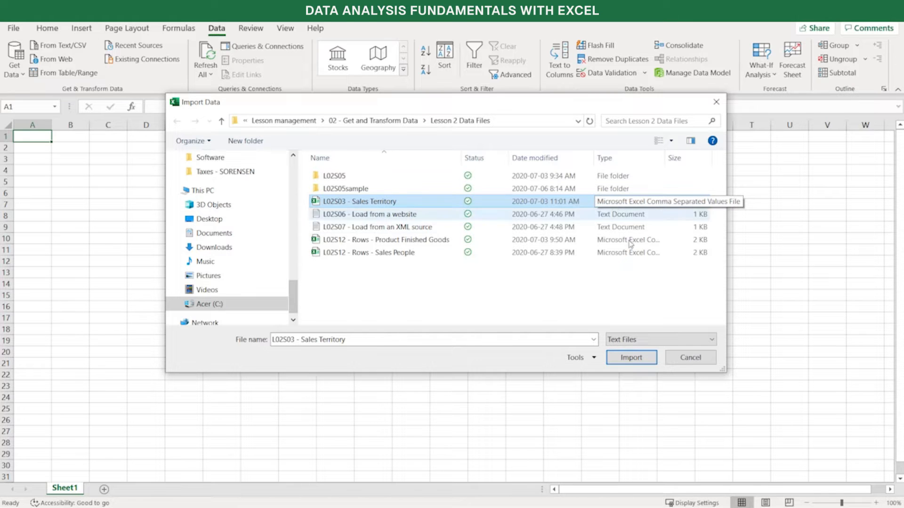
{"action": "left_click", "coordinate": [643, 359]}
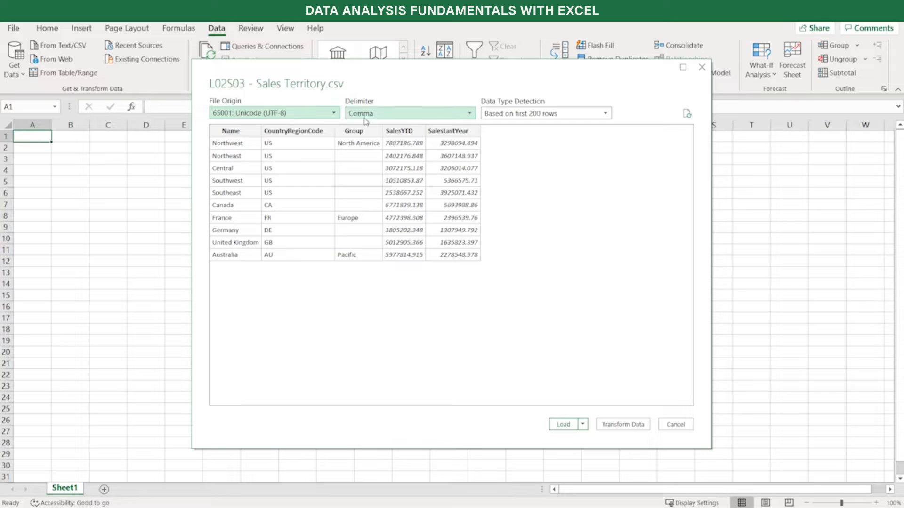
Review the delimiter and data type detection choices, keeping Comma and Based on first 200 rows
{"action": "left_click", "coordinate": [432, 117]}
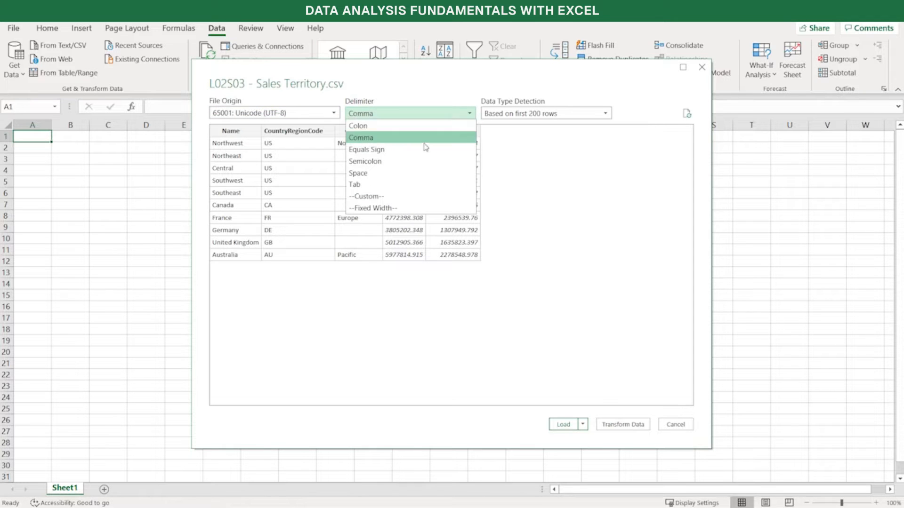
{"action": "left_click", "coordinate": [414, 78]}
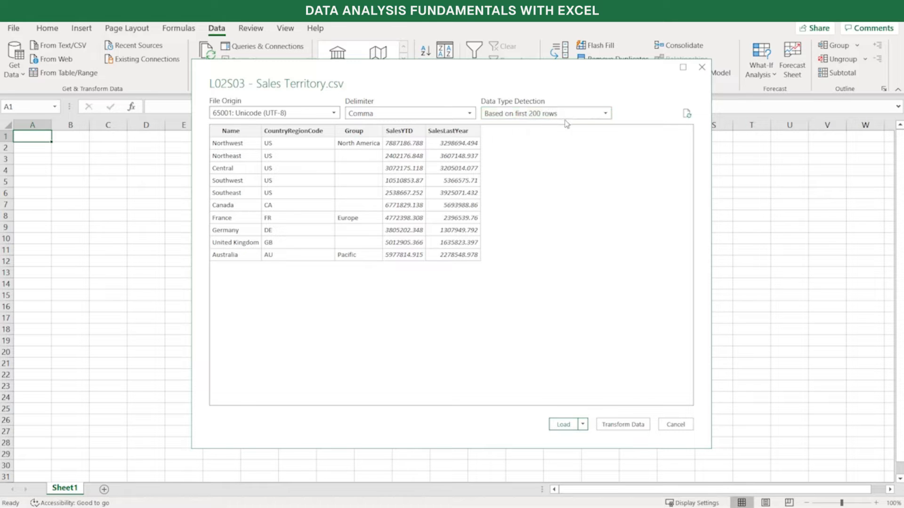
{"action": "left_click", "coordinate": [608, 117]}
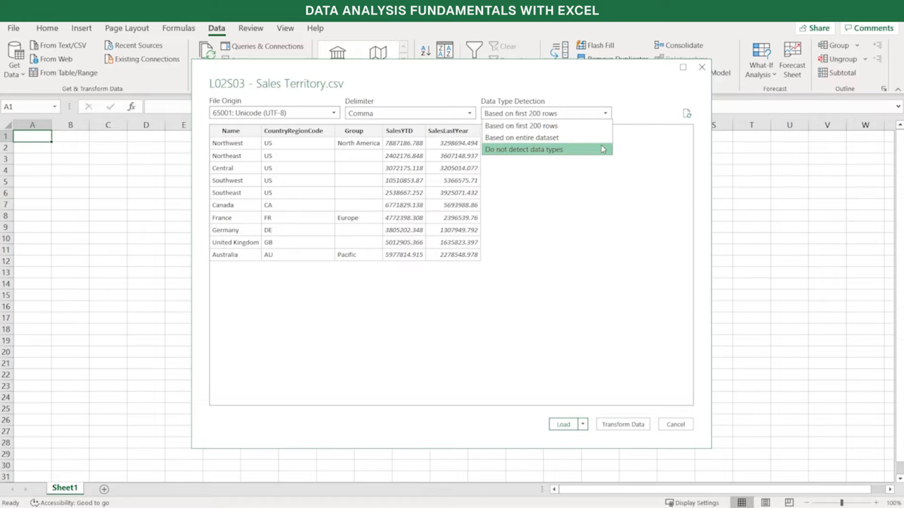
{"action": "left_click", "coordinate": [597, 126]}
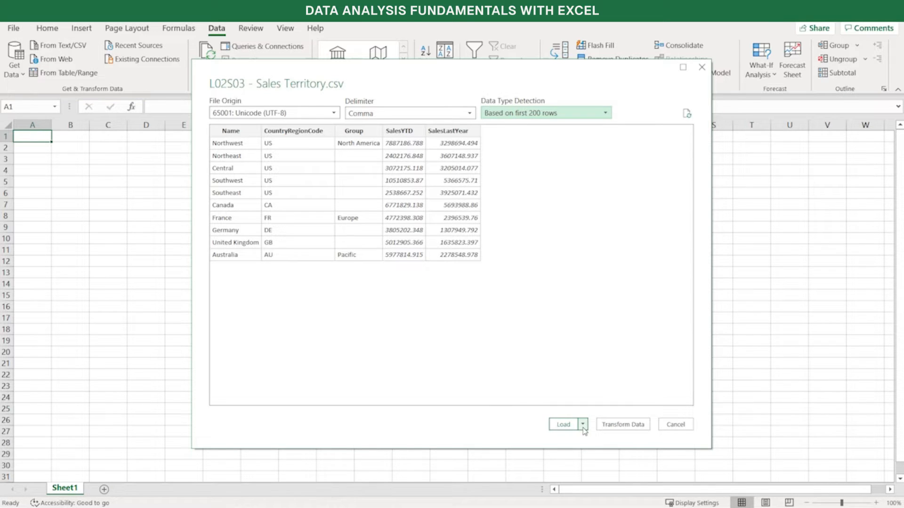
Load the Sales Territory data with Only Create Connection, without adding it to the Data Model
{"action": "left_click", "coordinate": [584, 425]}
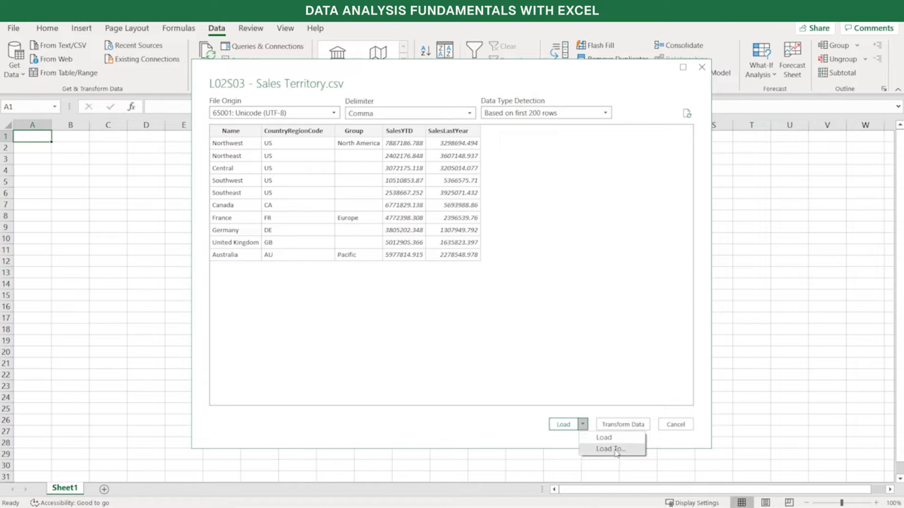
{"action": "left_click", "coordinate": [616, 451]}
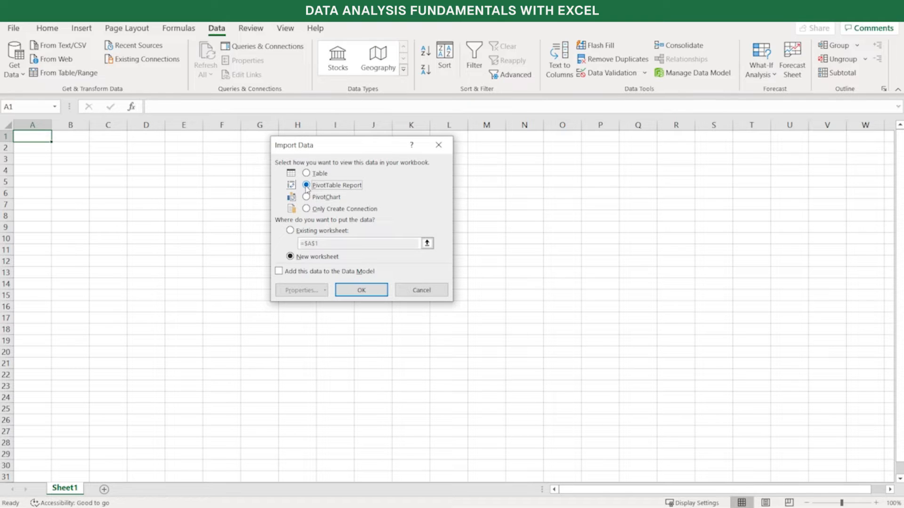
{"action": "left_click", "coordinate": [307, 197]}
{"action": "left_click", "coordinate": [306, 209]}
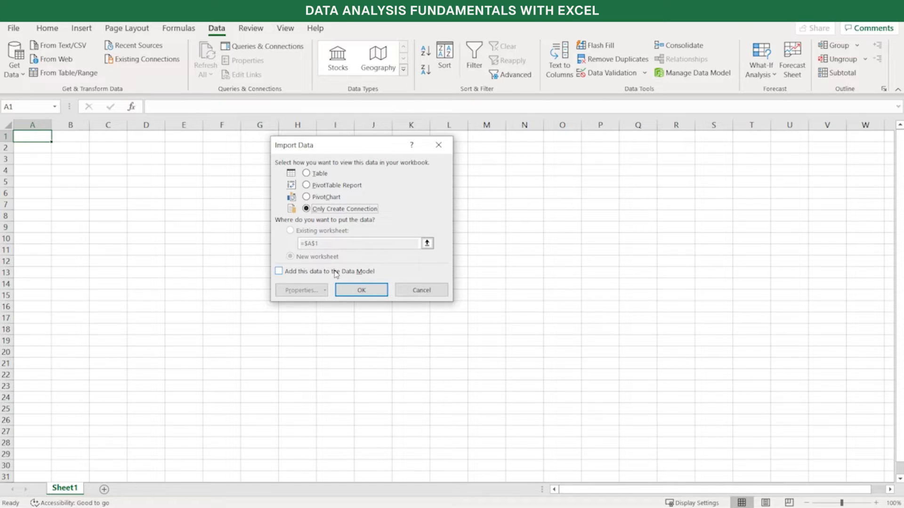
{"action": "left_click", "coordinate": [279, 273]}
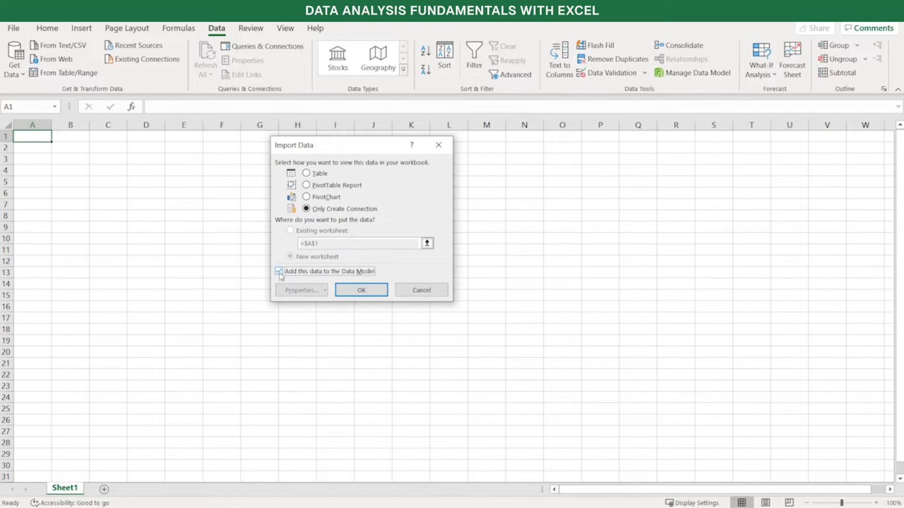
{"action": "left_click", "coordinate": [279, 271]}
{"action": "left_click", "coordinate": [366, 290]}
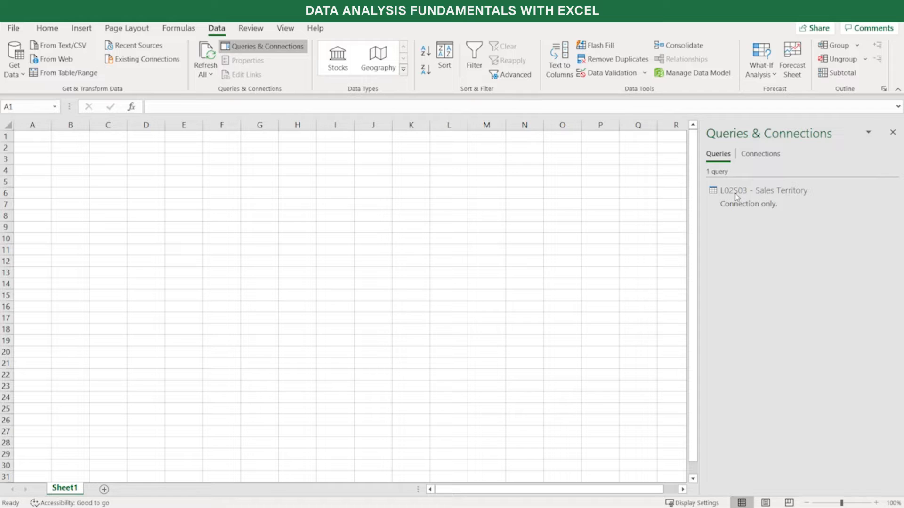
Rename the L02S03 - Sales Territory query to Sales Territories in its query properties
{"action": "left_click", "coordinate": [795, 197]}
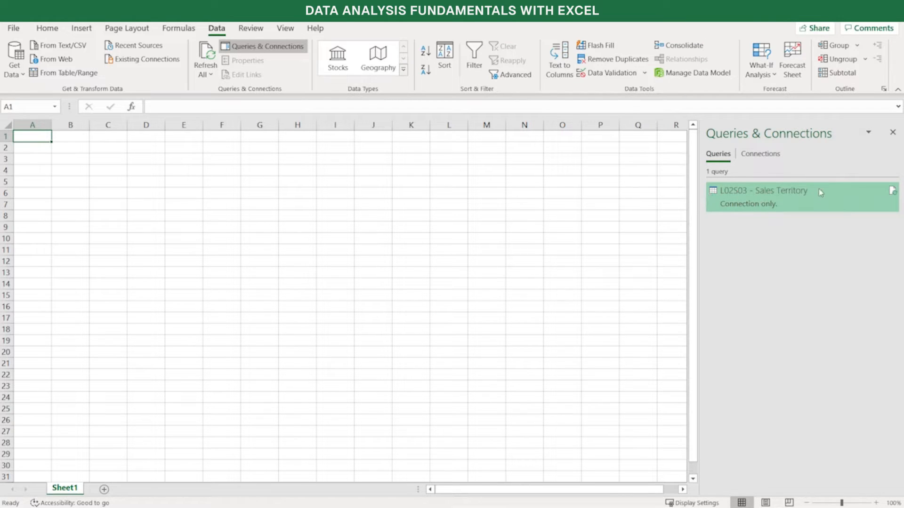
{"action": "right_click", "coordinate": [794, 202]}
{"action": "left_click", "coordinate": [759, 203]}
{"action": "mouse_move", "coordinate": [770, 206]}
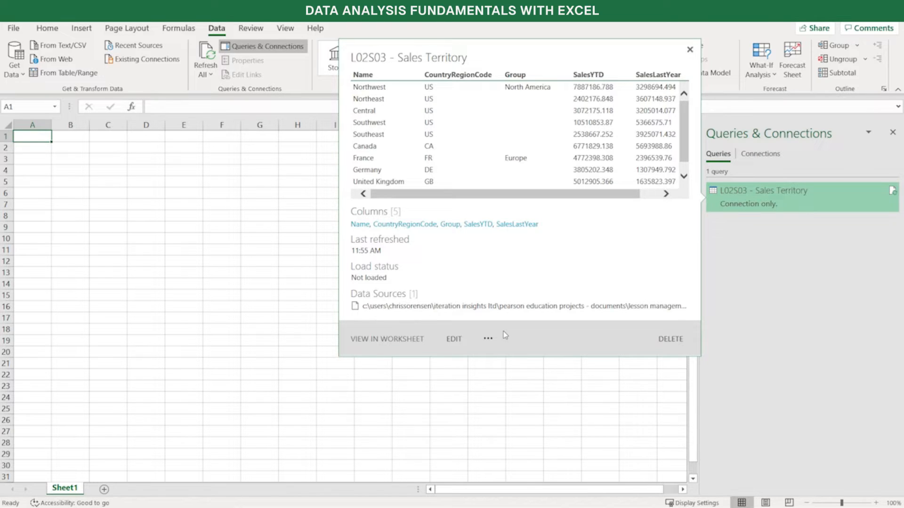
{"action": "left_click", "coordinate": [488, 339]}
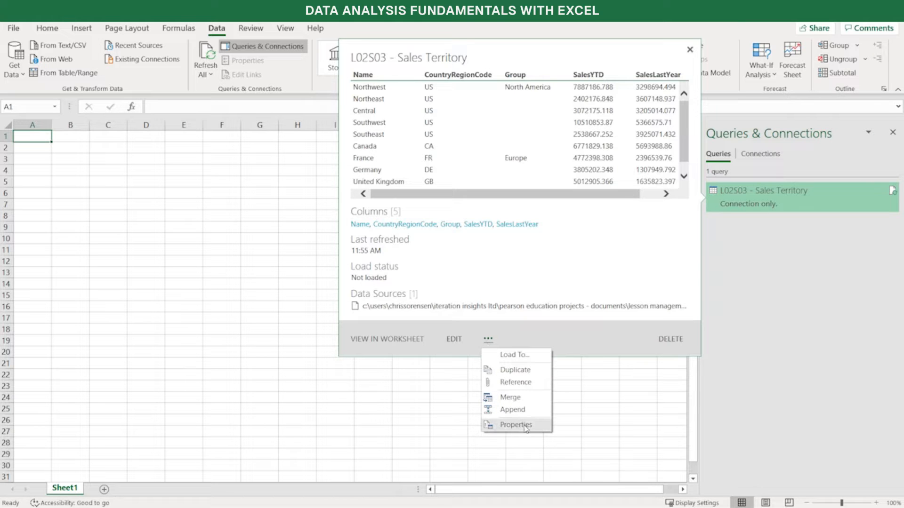
{"action": "left_click", "coordinate": [516, 425]}
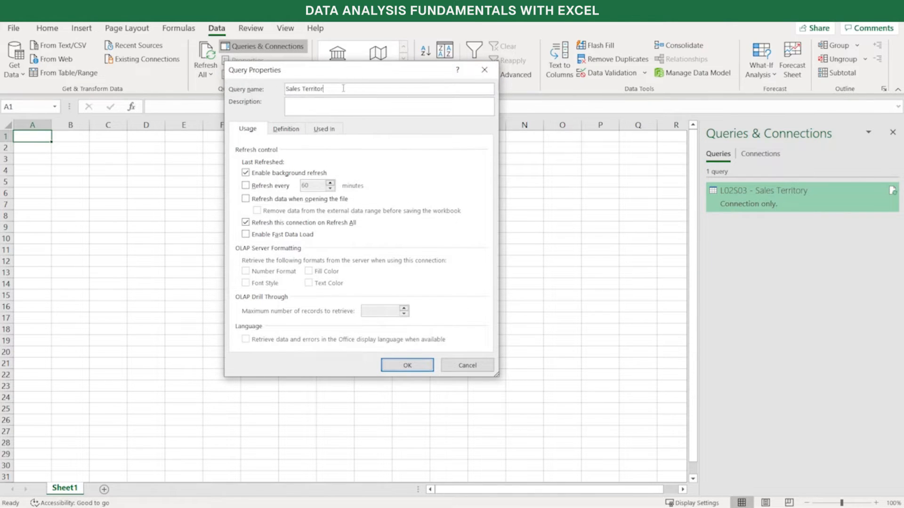
{"action": "type", "text": "ies"}
{"action": "left_click", "coordinate": [406, 366]}
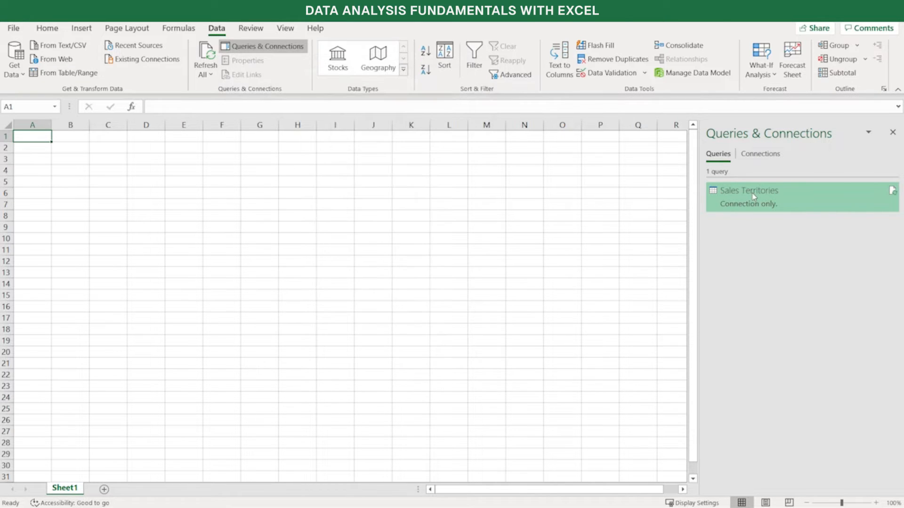
Show the workbook's queries and connections again
{"action": "mouse_move", "coordinate": [754, 196]}
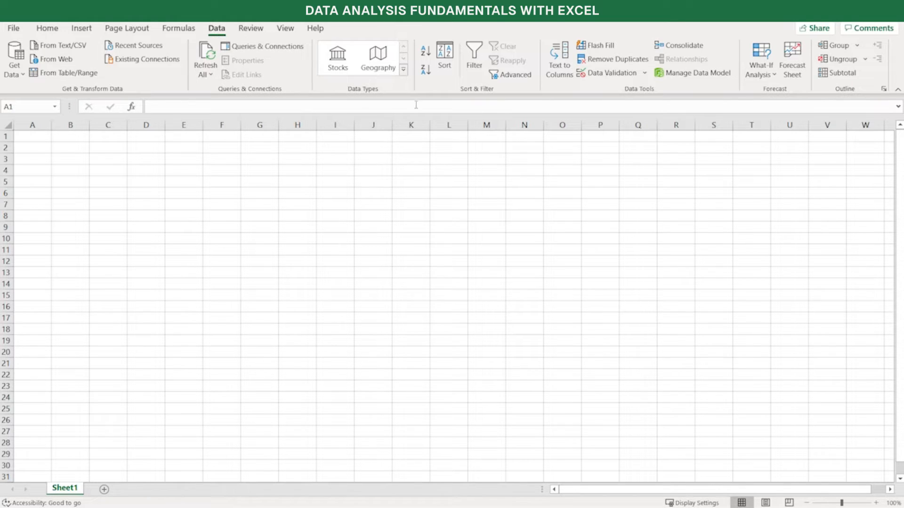
{"action": "left_click", "coordinate": [273, 51]}
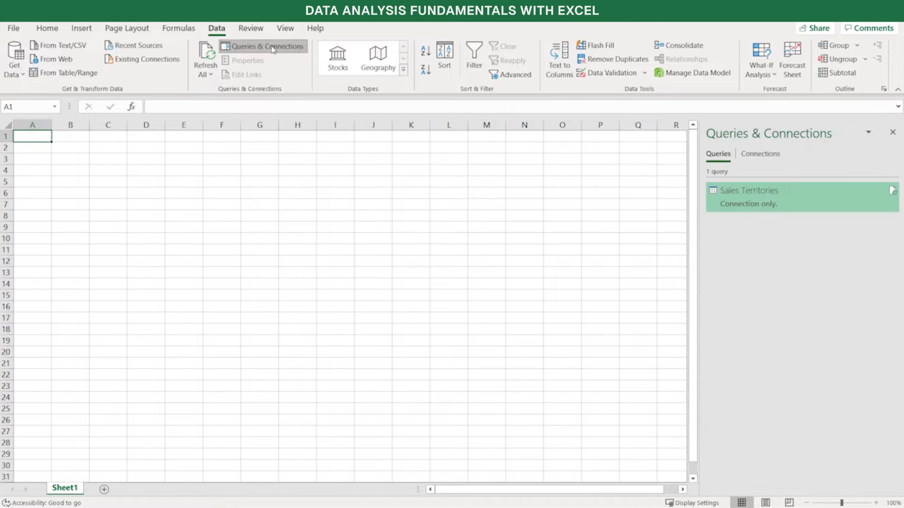
Import data from the Excel workbook L02S04 - Sales in the Lesson 2 Data Files folder
{"action": "mouse_move", "coordinate": [771, 212]}
{"action": "left_click", "coordinate": [23, 77]}
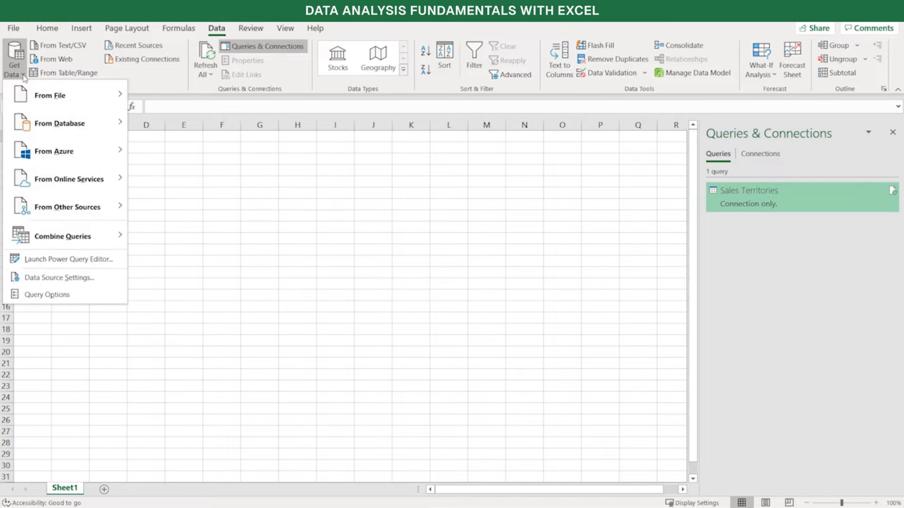
{"action": "mouse_move", "coordinate": [21, 97]}
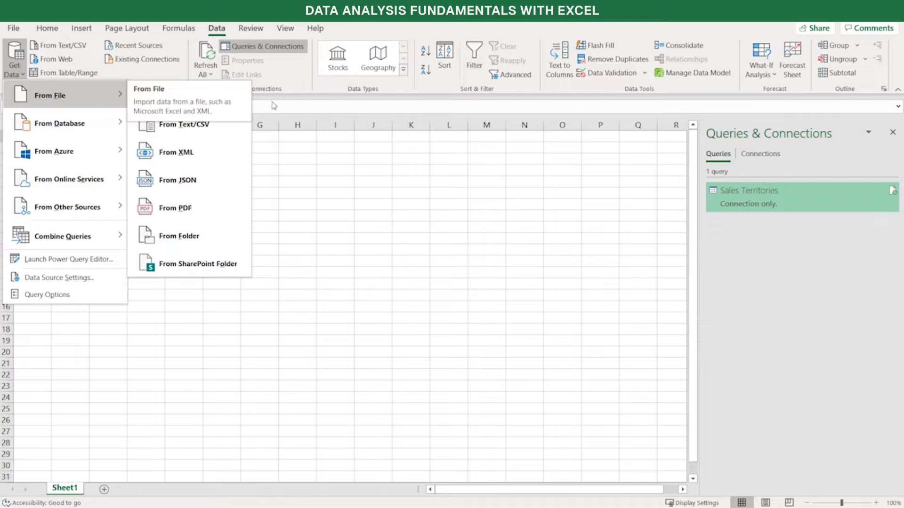
{"action": "left_click", "coordinate": [196, 104]}
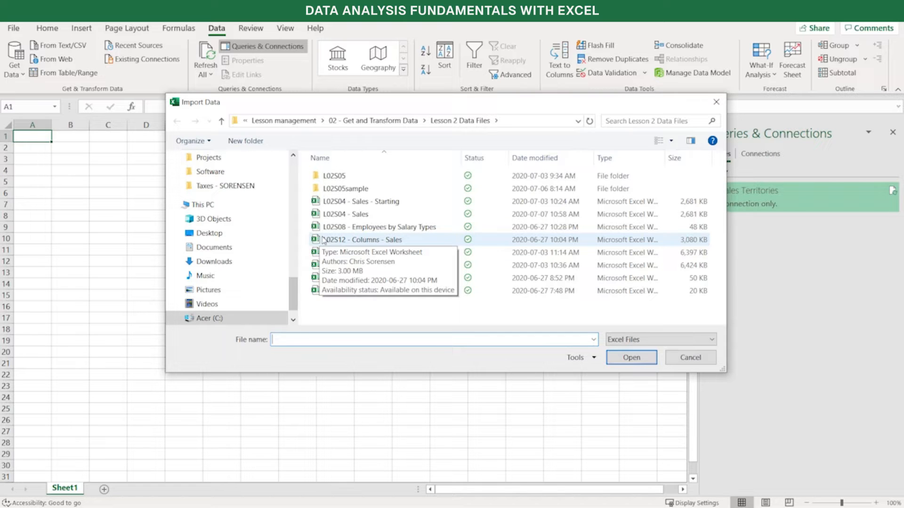
{"action": "left_click", "coordinate": [393, 217]}
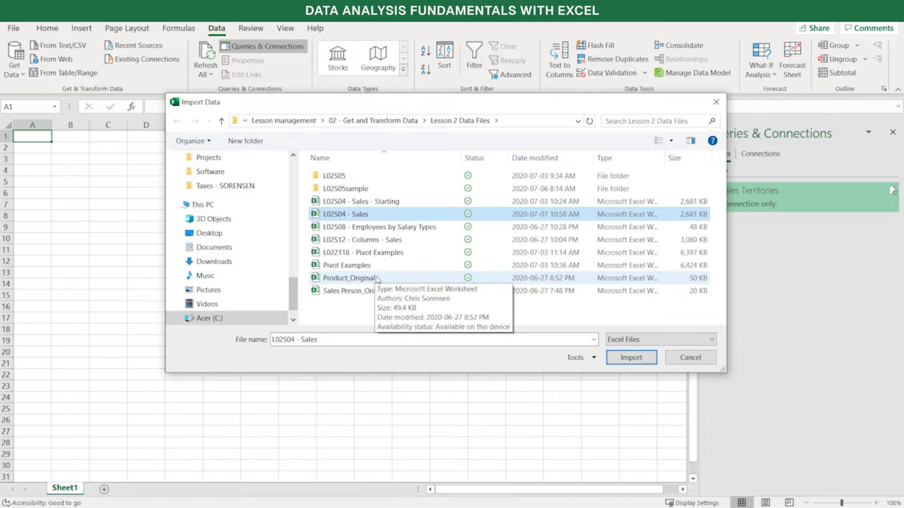
{"action": "left_click", "coordinate": [633, 358]}
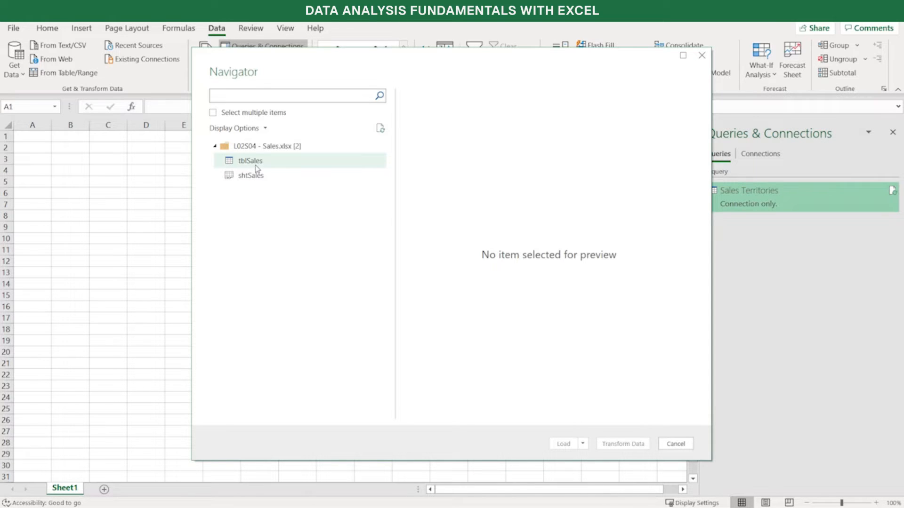
Preview the tblSales table and the shtSales sheet of the sales workbook, and select tblSales
{"action": "left_click", "coordinate": [285, 169]}
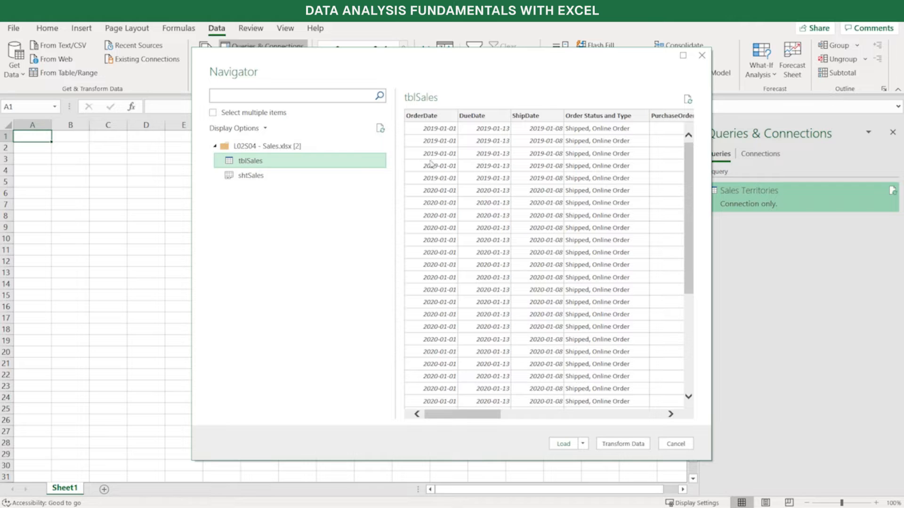
{"action": "left_click", "coordinate": [255, 179]}
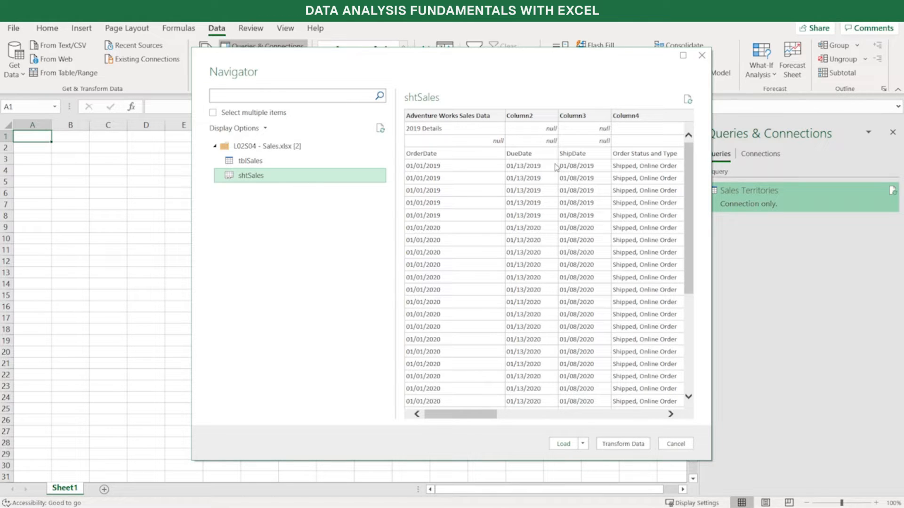
{"action": "left_click", "coordinate": [279, 161]}
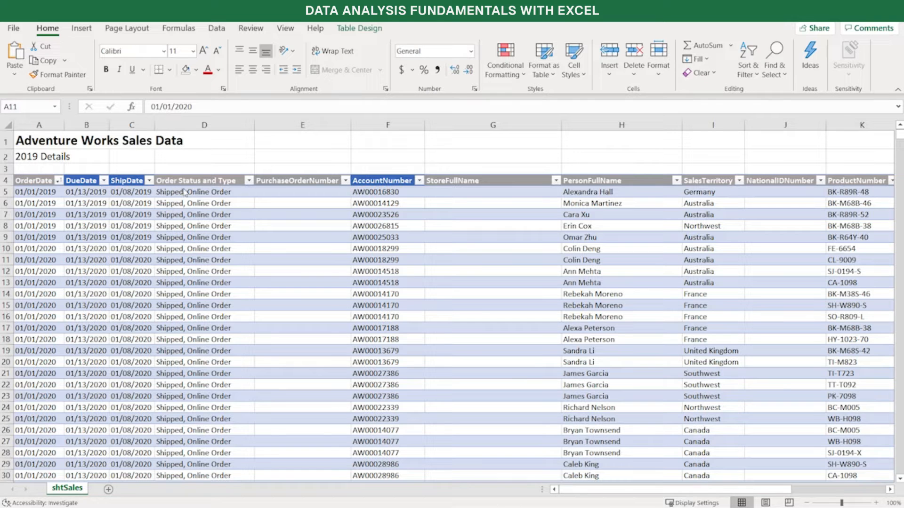
Examine the shtSales sheet's title rows and its sales table, including the table's name and design settings
{"action": "left_click", "coordinate": [200, 236]}
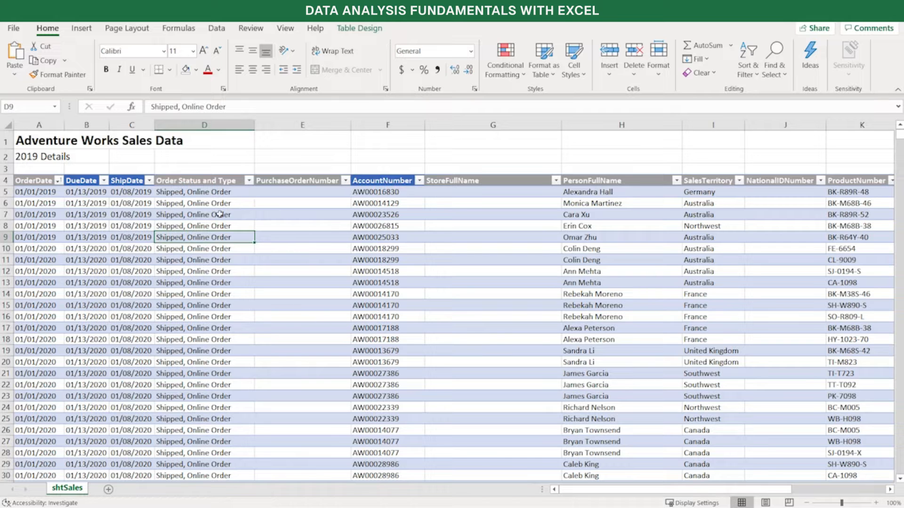
{"action": "left_click", "coordinate": [363, 29]}
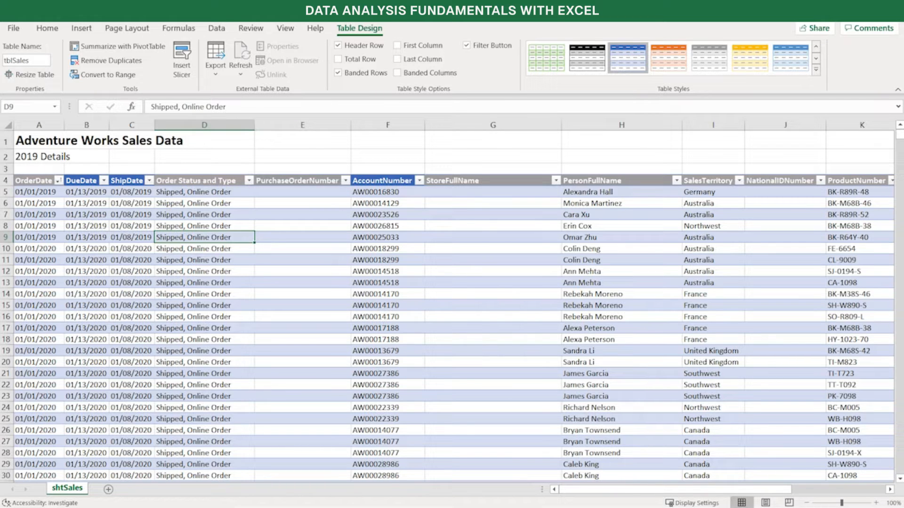
{"action": "key", "text": "ctrl+End"}
{"action": "left_click_drag", "start_coordinate": [47, 138], "coordinate": [204, 160]}
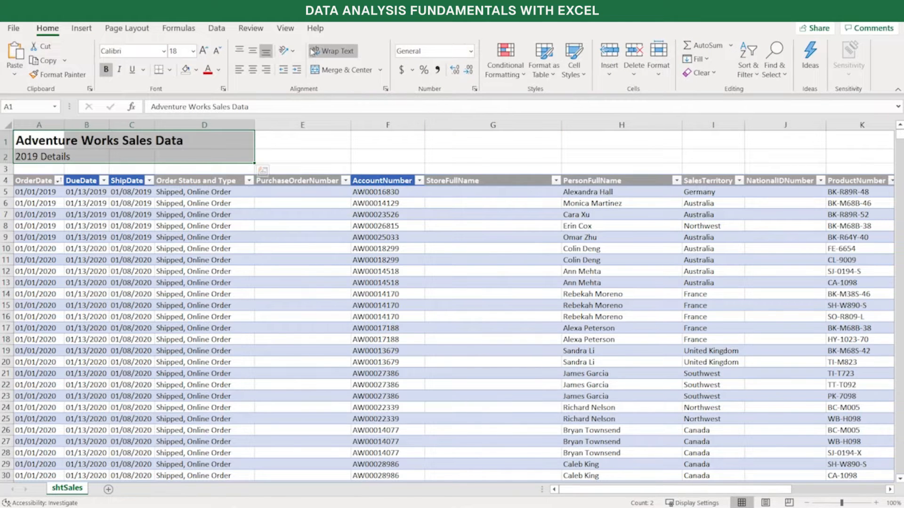
{"action": "left_click", "coordinate": [203, 272]}
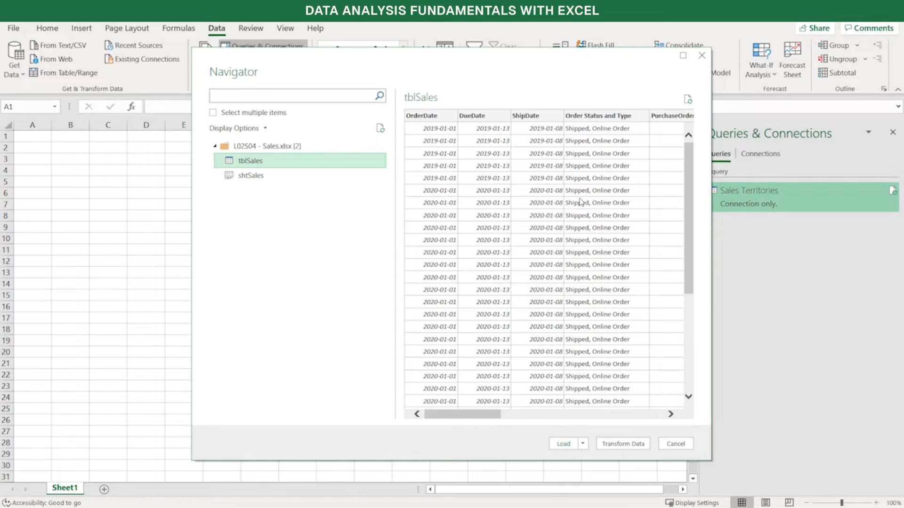
Compare the shtSales preview with tblSales, and load tblSales as a connection only
{"action": "left_click", "coordinate": [251, 182]}
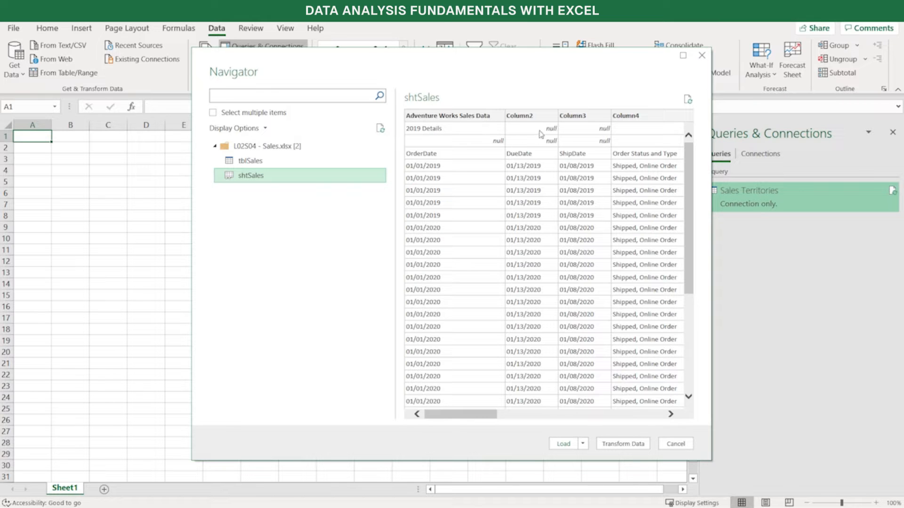
{"action": "left_click", "coordinate": [254, 161]}
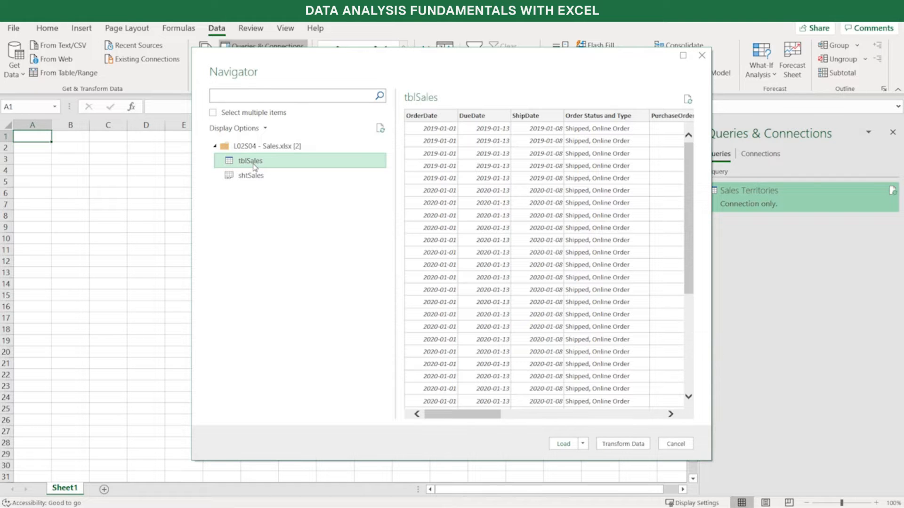
{"action": "left_click", "coordinate": [583, 445]}
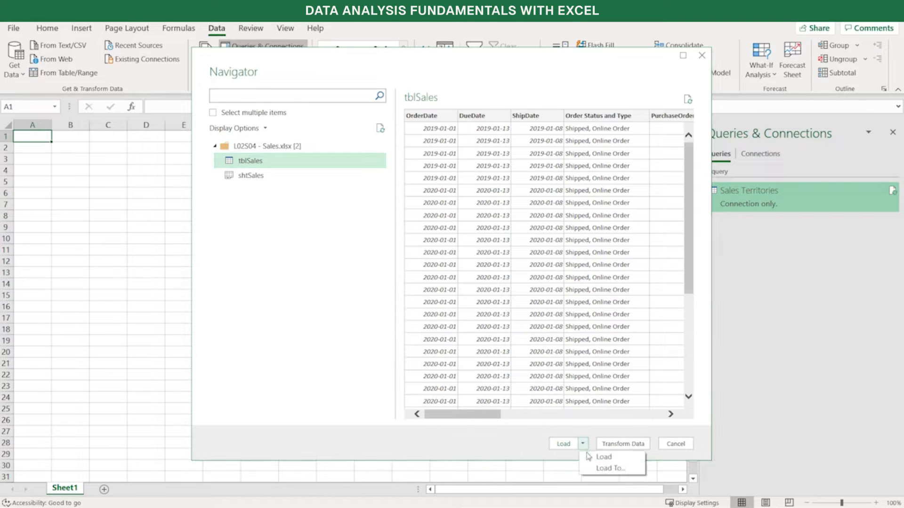
{"action": "left_click", "coordinate": [605, 469]}
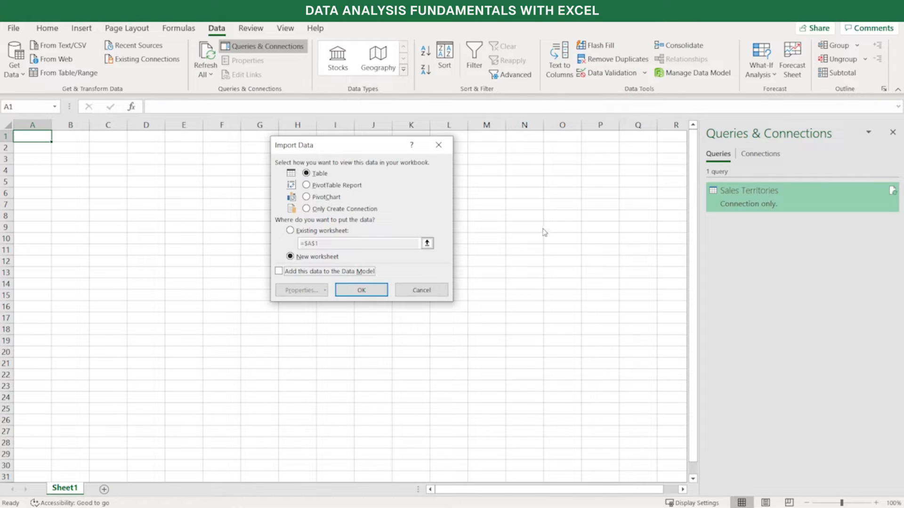
{"action": "left_click", "coordinate": [307, 209]}
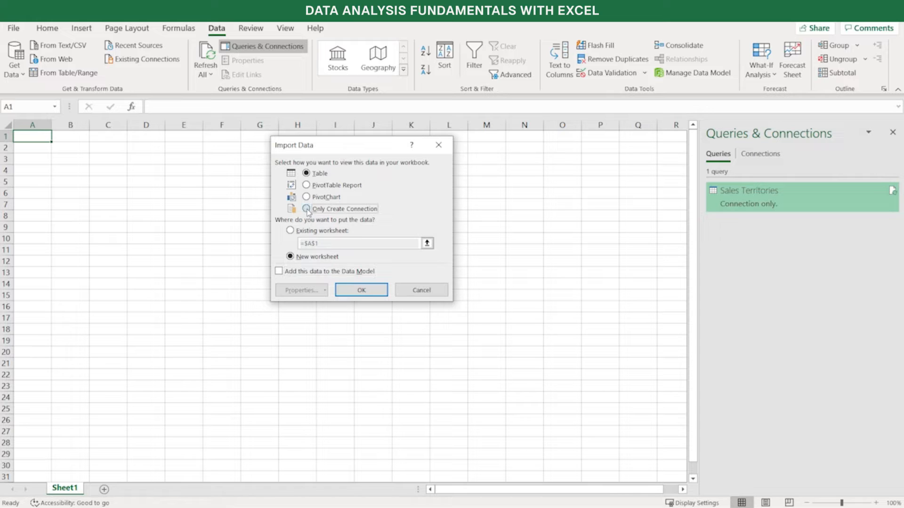
{"action": "left_click", "coordinate": [355, 290]}
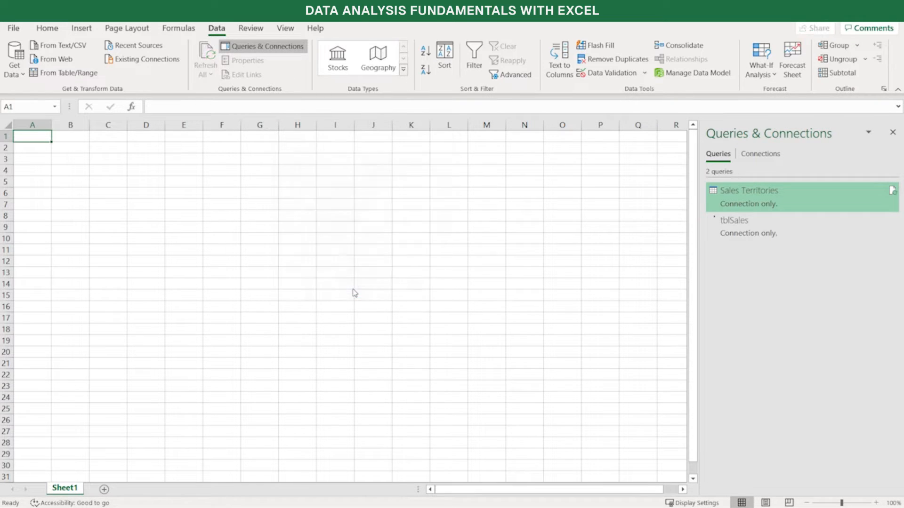
Rename the tblSales query to Sales in its query properties
{"action": "mouse_move", "coordinate": [771, 235]}
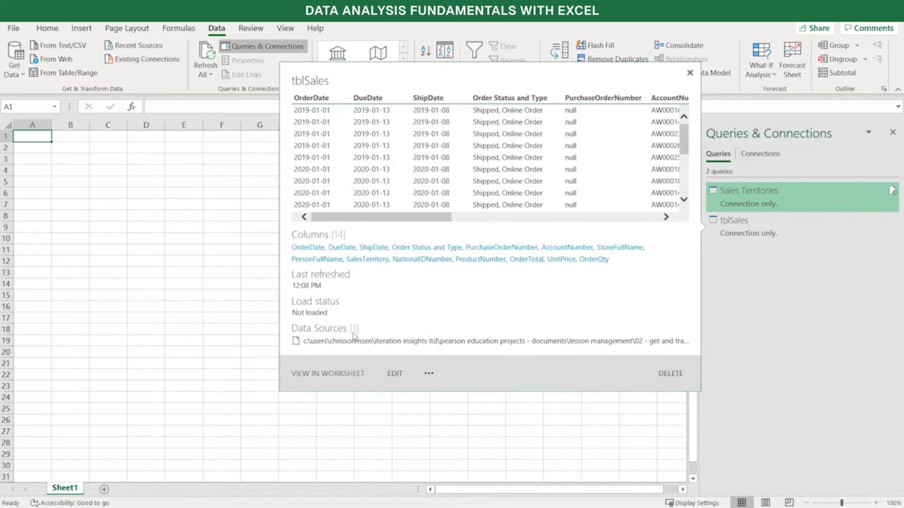
{"action": "left_click", "coordinate": [429, 375]}
{"action": "left_click", "coordinate": [451, 461]}
{"action": "left_click", "coordinate": [293, 91]}
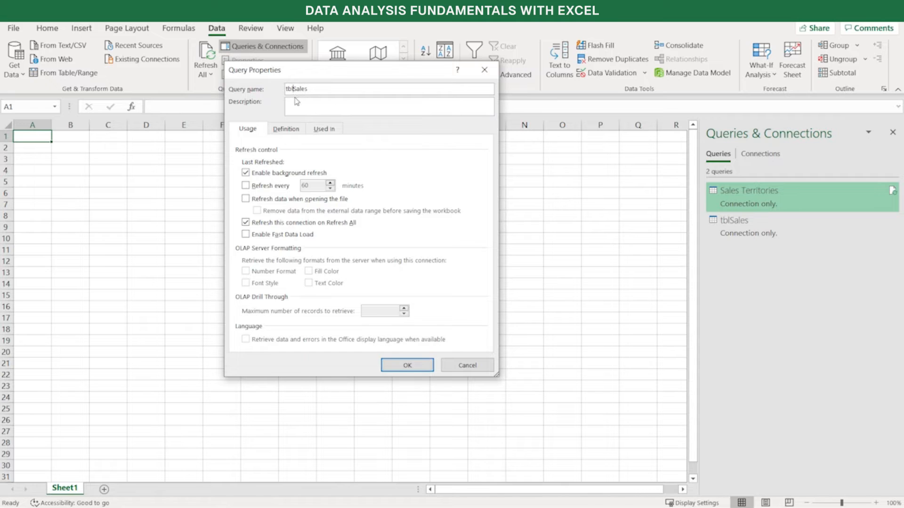
{"action": "key", "text": "BackSpace"}
{"action": "key", "text": "BackSpace"}
{"action": "key", "text": "BackSpace"}
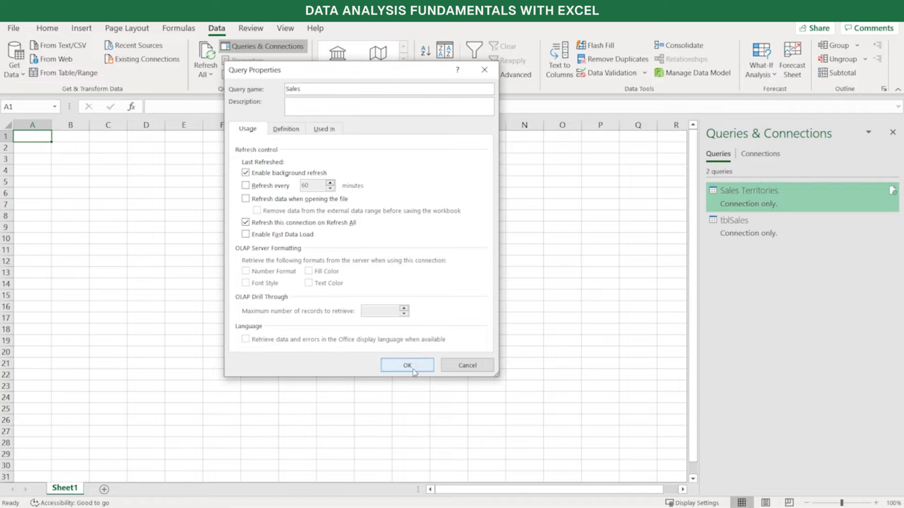
{"action": "left_click", "coordinate": [408, 365]}
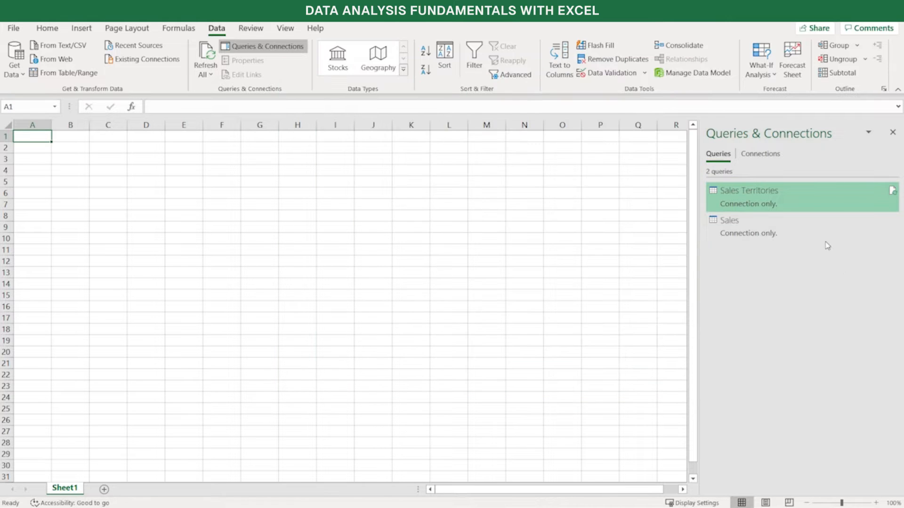
Switch to File Explorer to check the product workbooks in the L02S05 folder, and return to the Folder Type sheet in Excel
{"action": "mouse_move", "coordinate": [827, 234]}
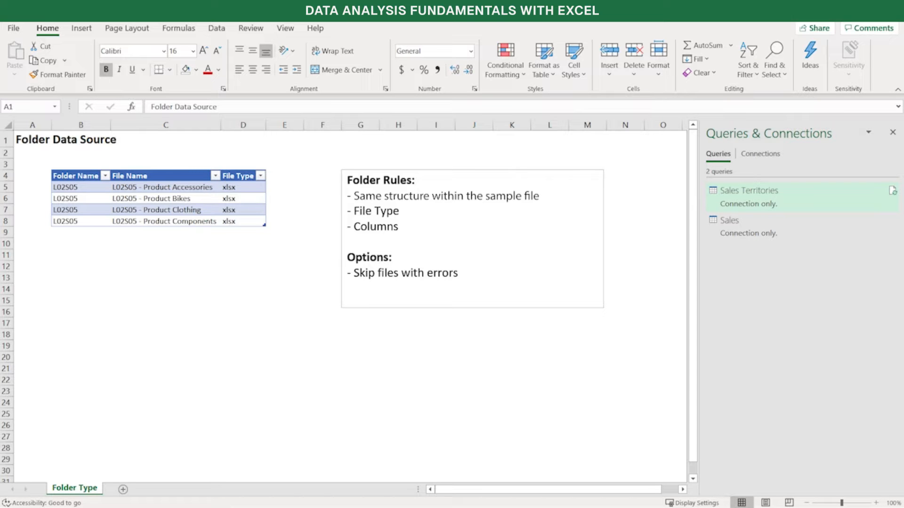
{"action": "key", "text": "alt+Tab"}
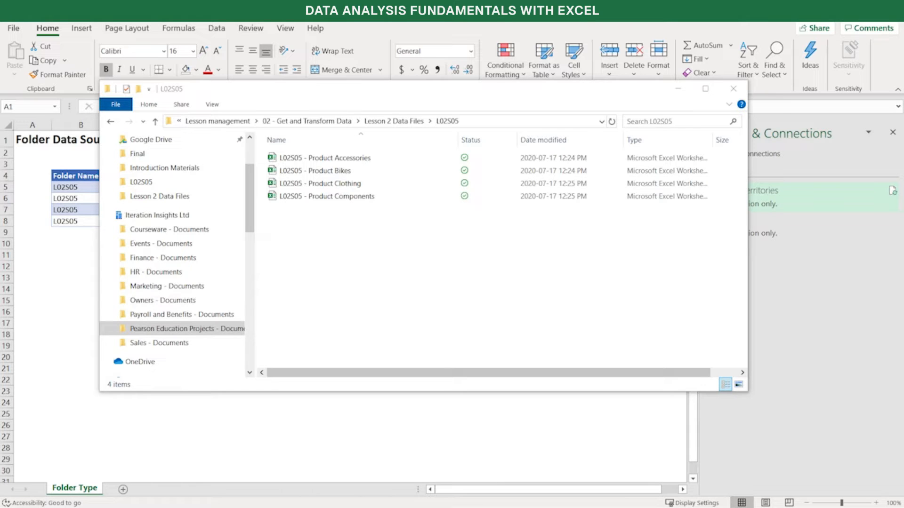
{"action": "key", "text": "alt+Tab"}
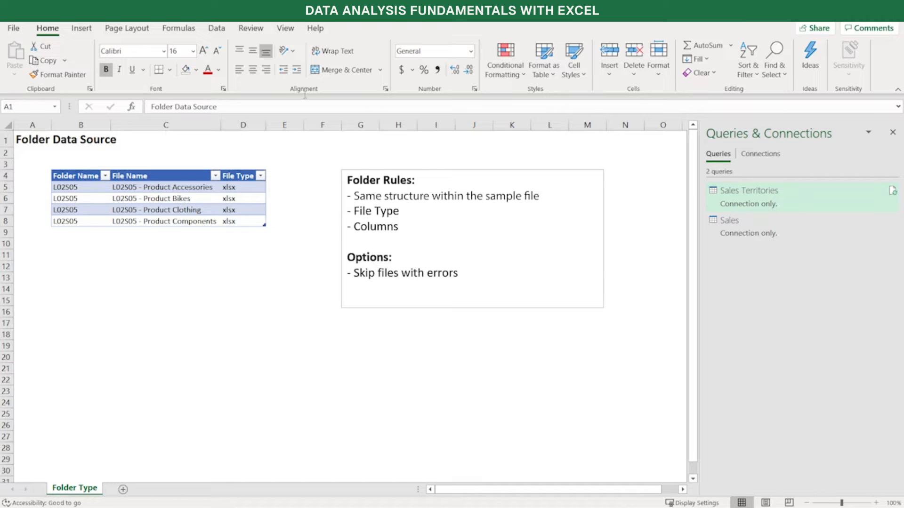
Get data from the L02S05 folder inside 02 - Get and Transform Data, Lesson 2 Data Files
{"action": "left_click", "coordinate": [225, 31]}
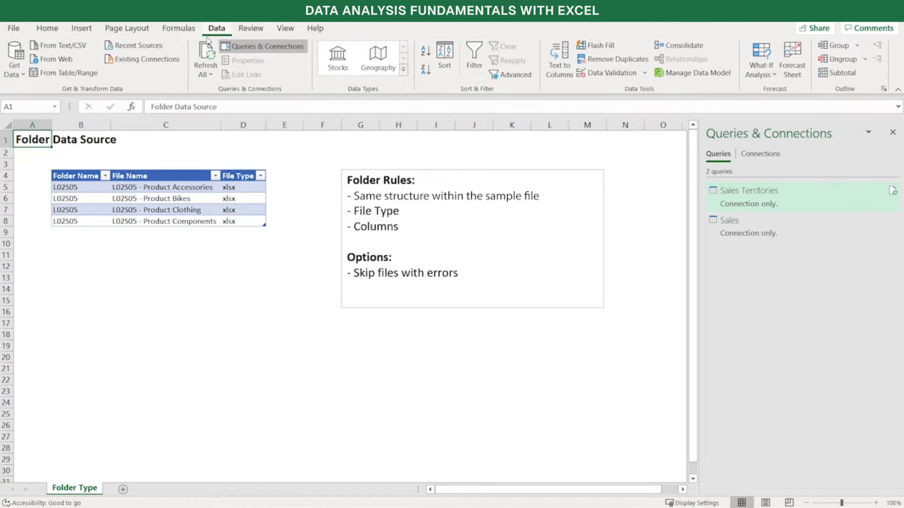
{"action": "left_click", "coordinate": [22, 74]}
{"action": "mouse_move", "coordinate": [24, 97]}
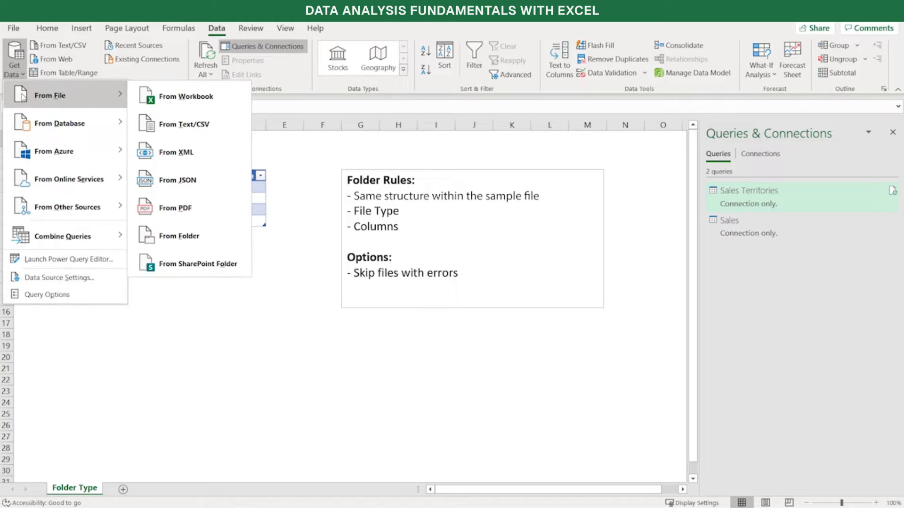
{"action": "left_click", "coordinate": [177, 245]}
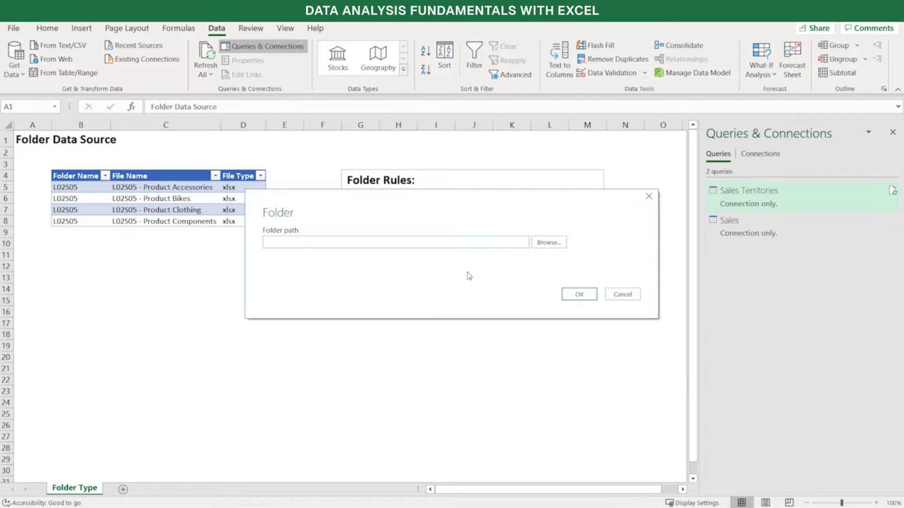
{"action": "left_click", "coordinate": [552, 243]}
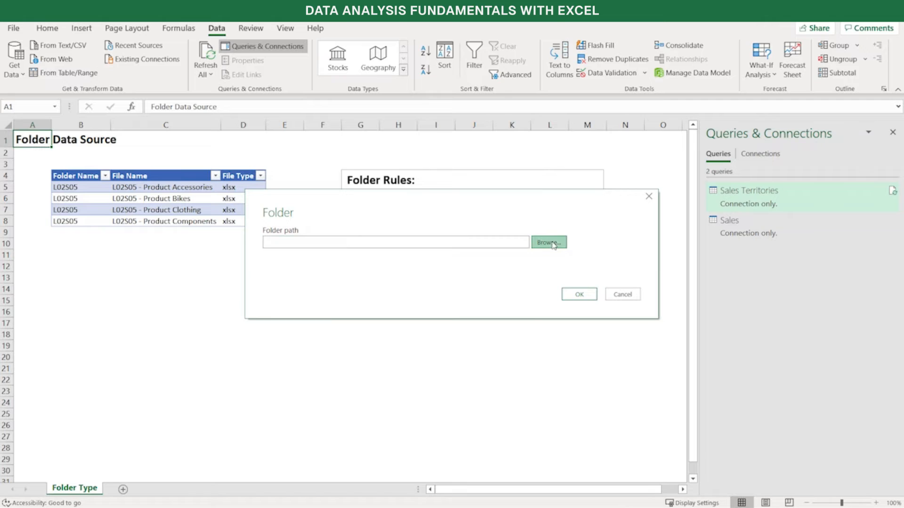
{"action": "left_click", "coordinate": [432, 235]}
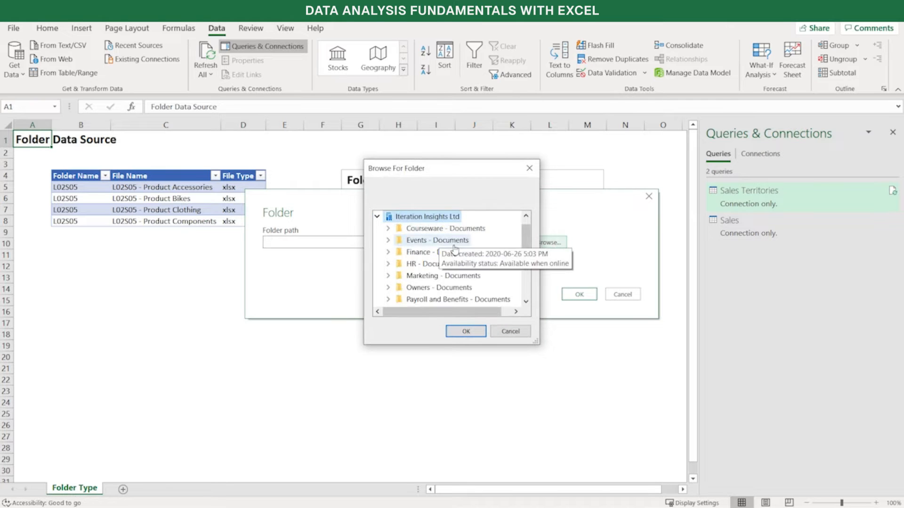
{"action": "scroll", "coordinate": [433, 242], "scroll_direction": "down", "scroll_amount": 2}
{"action": "left_click", "coordinate": [433, 243]}
{"action": "scroll", "coordinate": [433, 243], "scroll_direction": "down", "scroll_amount": 1}
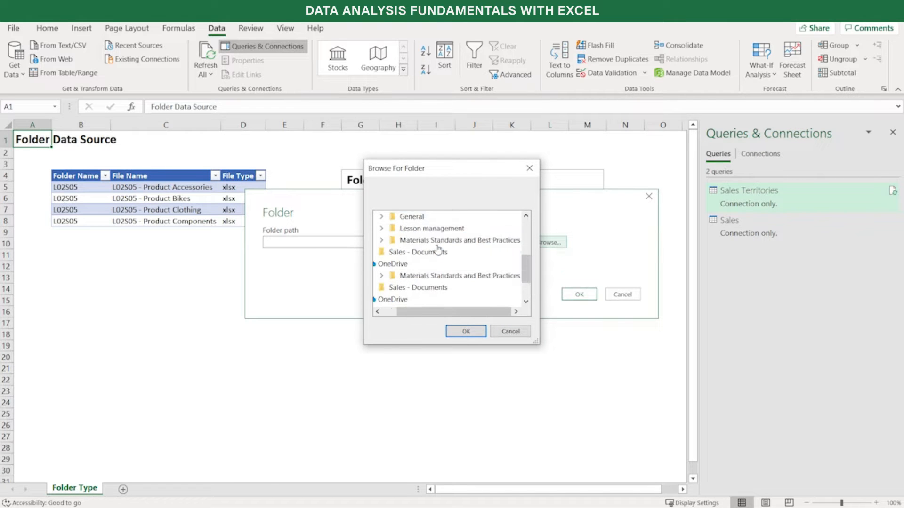
{"action": "left_click", "coordinate": [436, 229]}
{"action": "scroll", "coordinate": [448, 244], "scroll_direction": "down", "scroll_amount": 1}
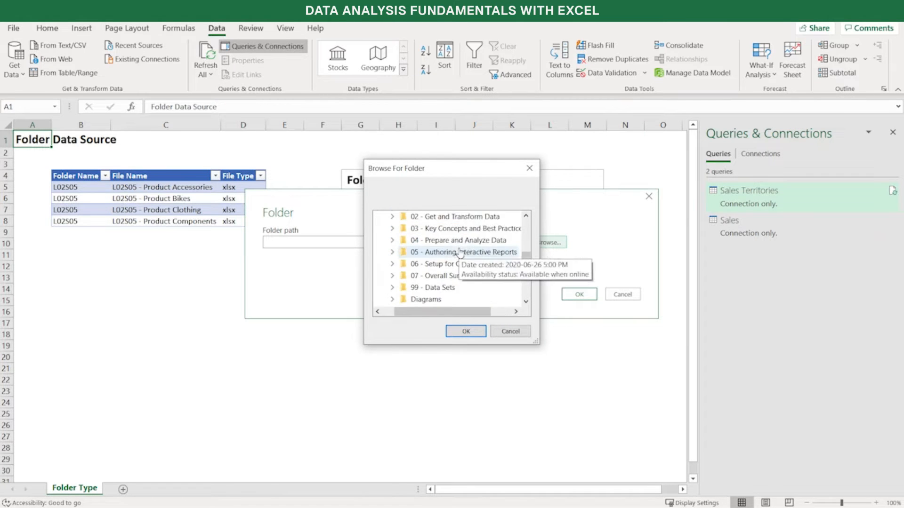
{"action": "left_click", "coordinate": [450, 231]}
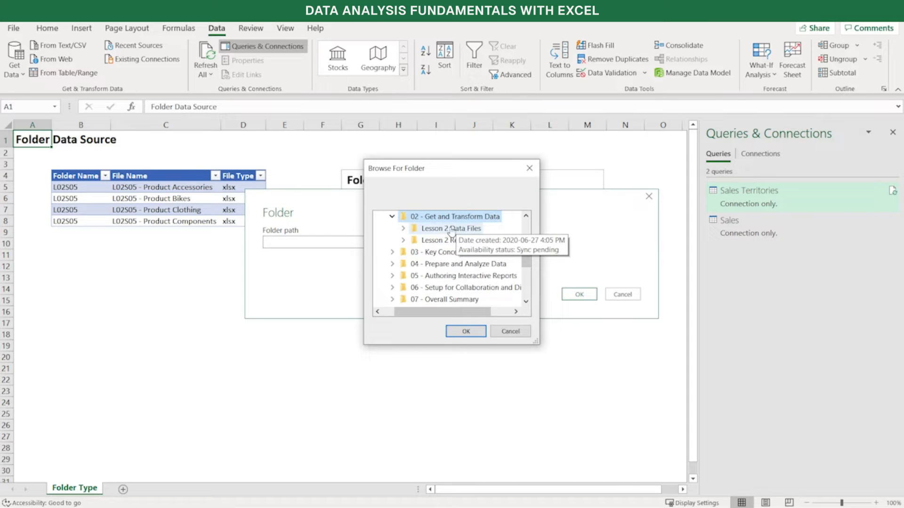
{"action": "left_click", "coordinate": [448, 231]}
{"action": "left_click", "coordinate": [449, 241]}
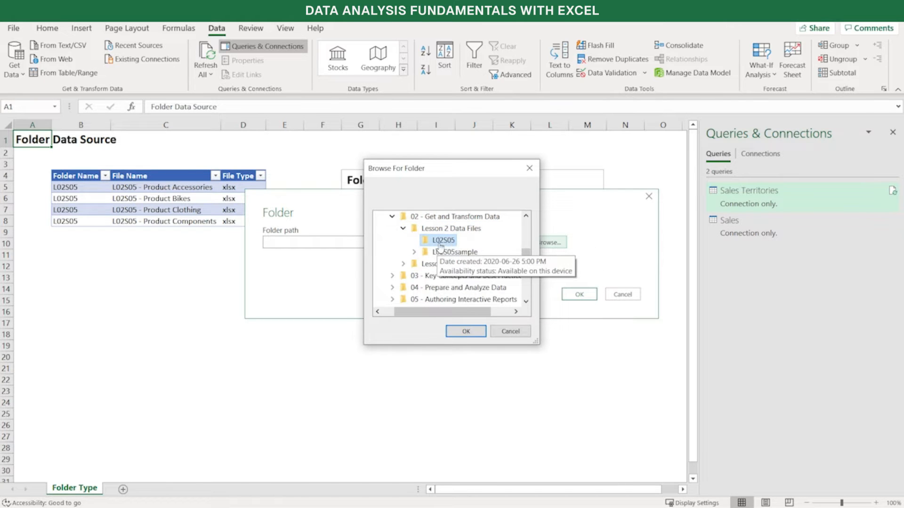
{"action": "left_click", "coordinate": [471, 331]}
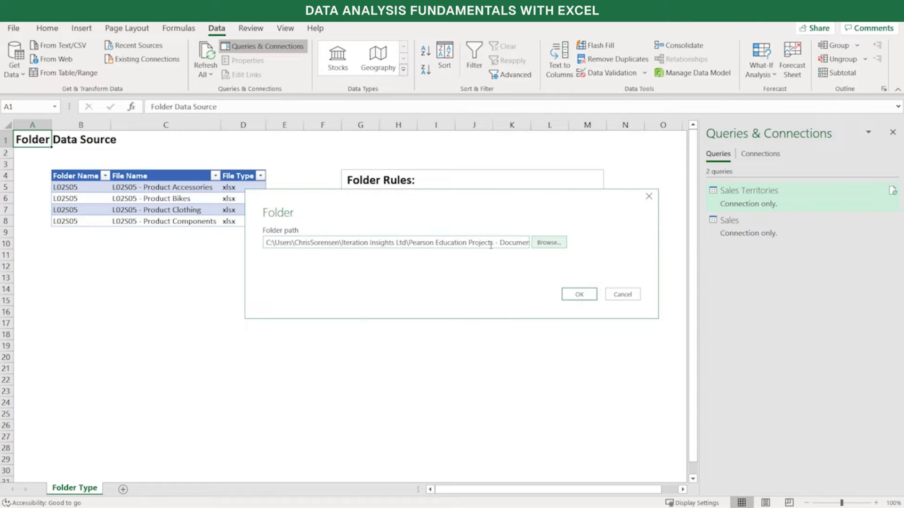
{"action": "left_click", "coordinate": [581, 299]}
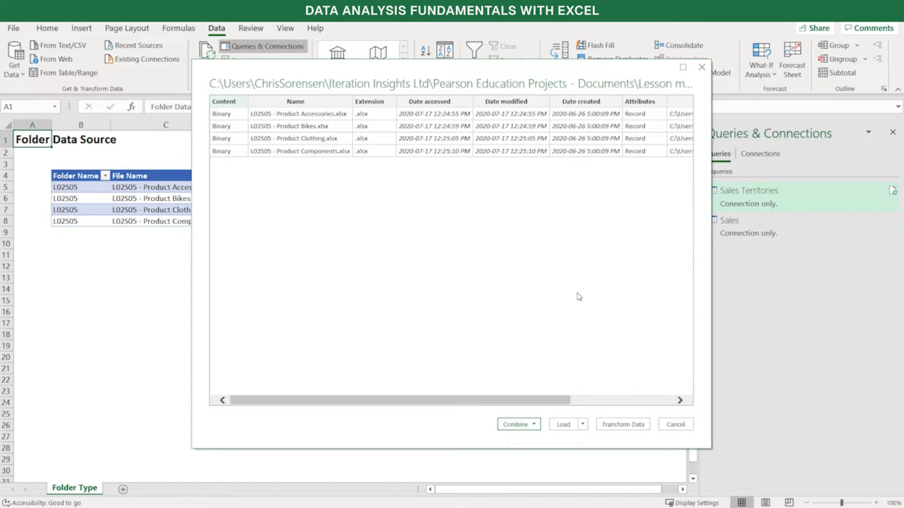
Choose to combine and transform the data of the product workbooks found in the folder
{"action": "left_click_drag", "start_coordinate": [417, 71], "coordinate": [520, 69]}
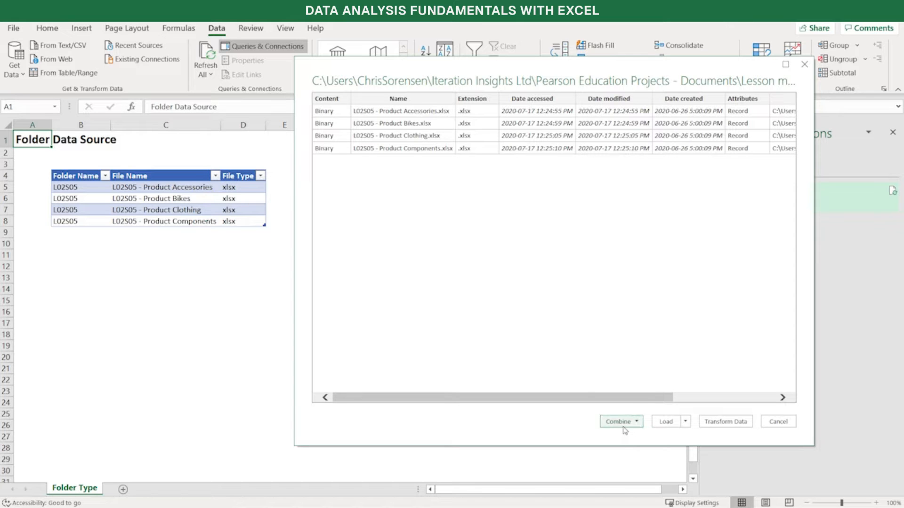
{"action": "left_click", "coordinate": [639, 423]}
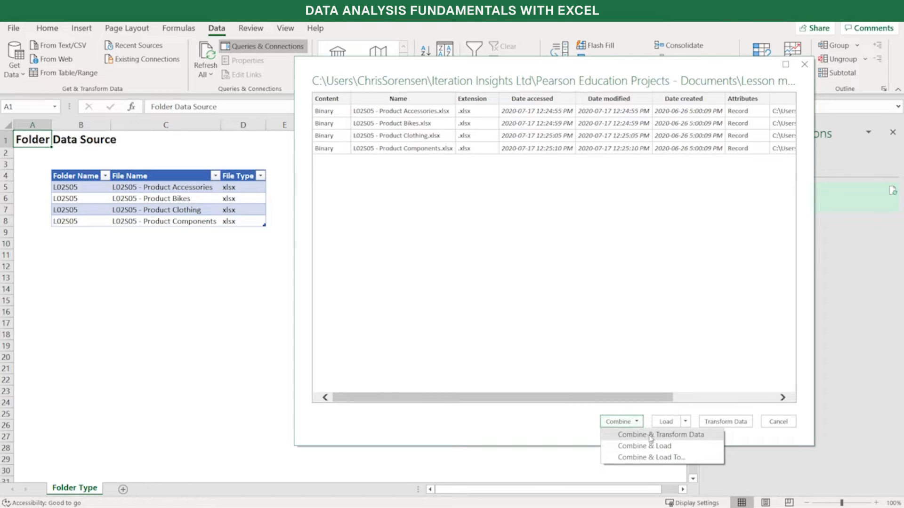
{"action": "left_click", "coordinate": [651, 435]}
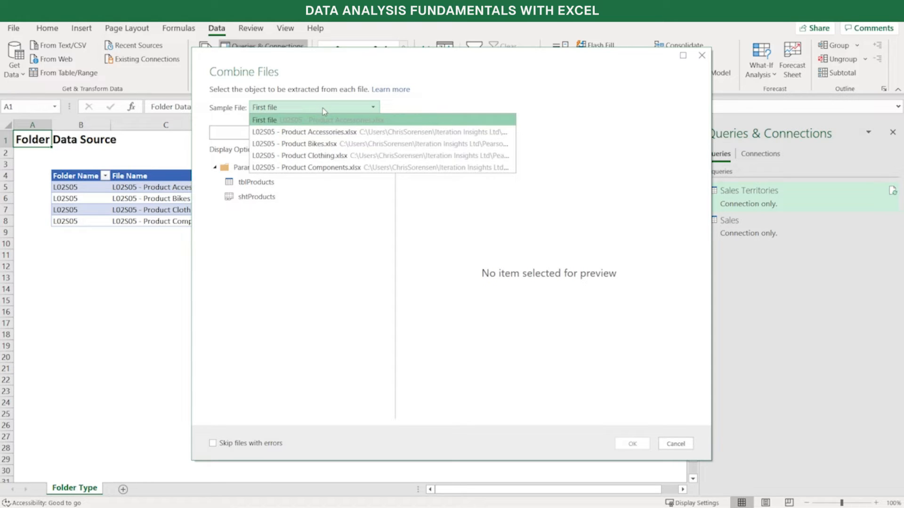
Combine the files' tblProducts tables with L02S05 - Product Accessories.xlsx as the sample file, leaving Skip files with errors off
{"action": "left_click", "coordinate": [329, 132]}
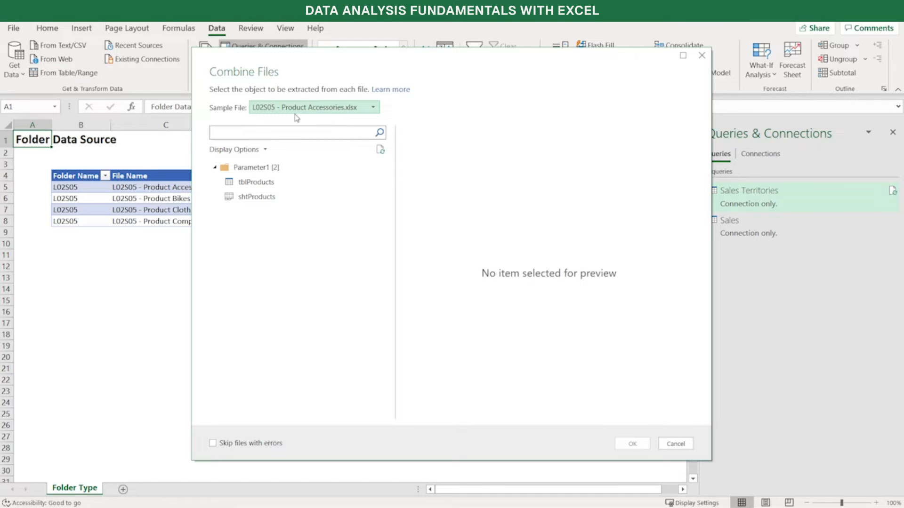
{"action": "left_click", "coordinate": [257, 183]}
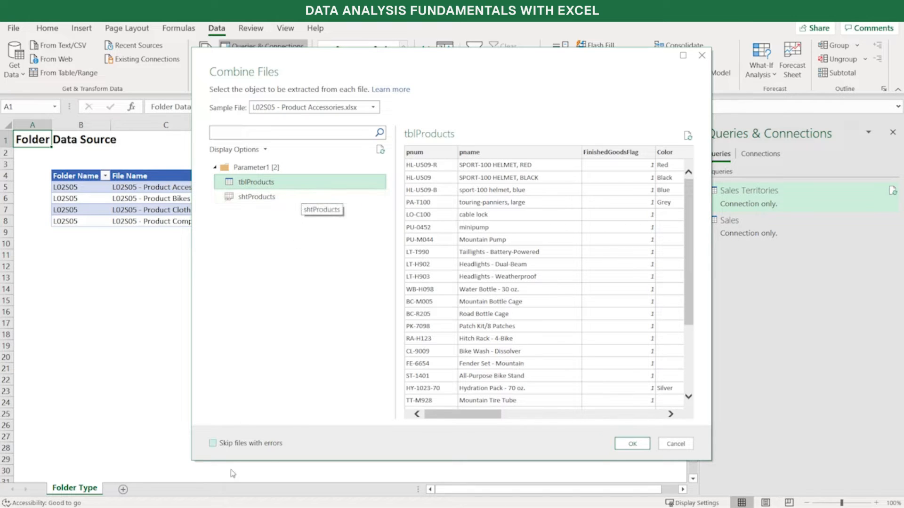
{"action": "left_click", "coordinate": [212, 444]}
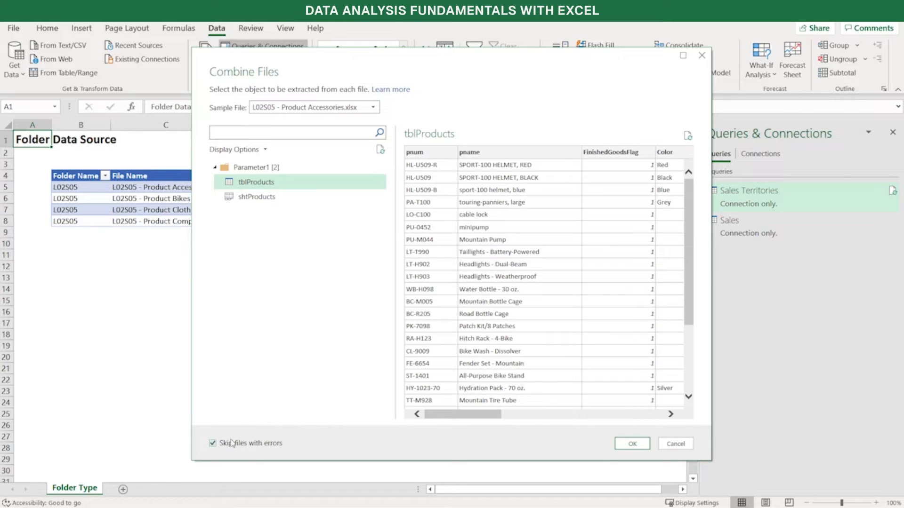
{"action": "left_click", "coordinate": [212, 443]}
{"action": "left_click", "coordinate": [631, 444]}
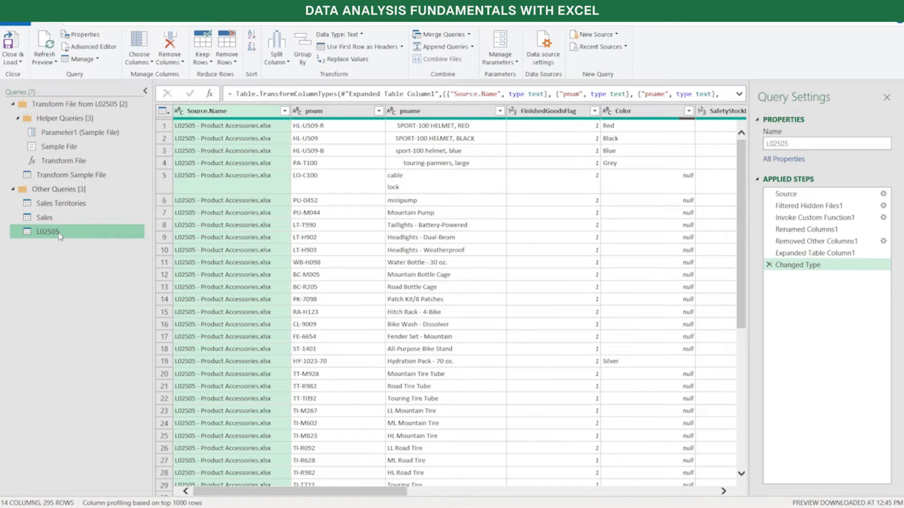
Rename the combined L02S05 query as Products
{"action": "left_click", "coordinate": [823, 144]}
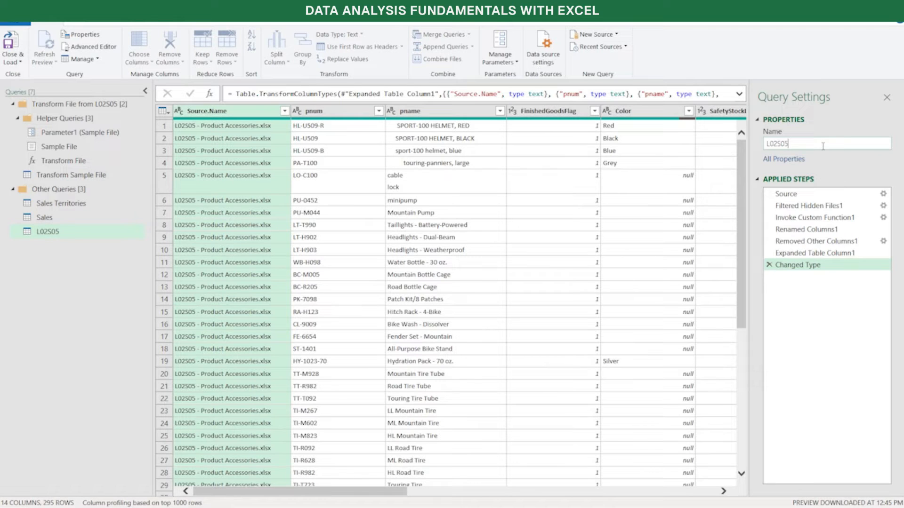
{"action": "key", "text": "BackSpace"}
{"action": "key", "text": "BackSpace"}
{"action": "key", "text": "BackSpace"}
{"action": "key", "text": "BackSpace"}
{"action": "key", "text": "BackSpace"}
{"action": "key", "text": "BackSpace"}
{"action": "type", "text": "Prodcu"}
{"action": "type", "text": "ts"}
{"action": "key", "text": "BackSpace"}
{"action": "key", "text": "BackSpace"}
{"action": "key", "text": "BackSpace"}
{"action": "key", "text": "BackSpace"}
{"action": "type", "text": "ucts"}
{"action": "key", "text": "Return"}
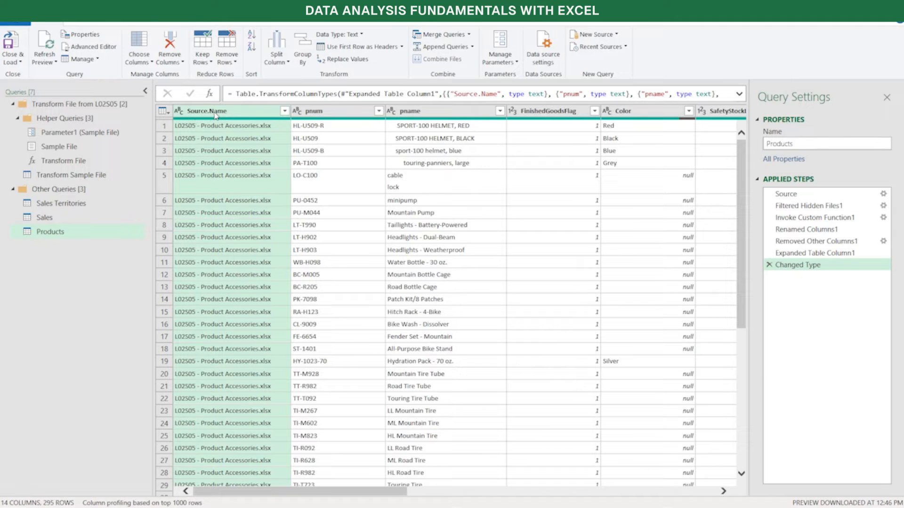
Check which source workbooks Source.Name lists, and load the Products query with Only Create Connection
{"action": "left_click", "coordinate": [285, 111]}
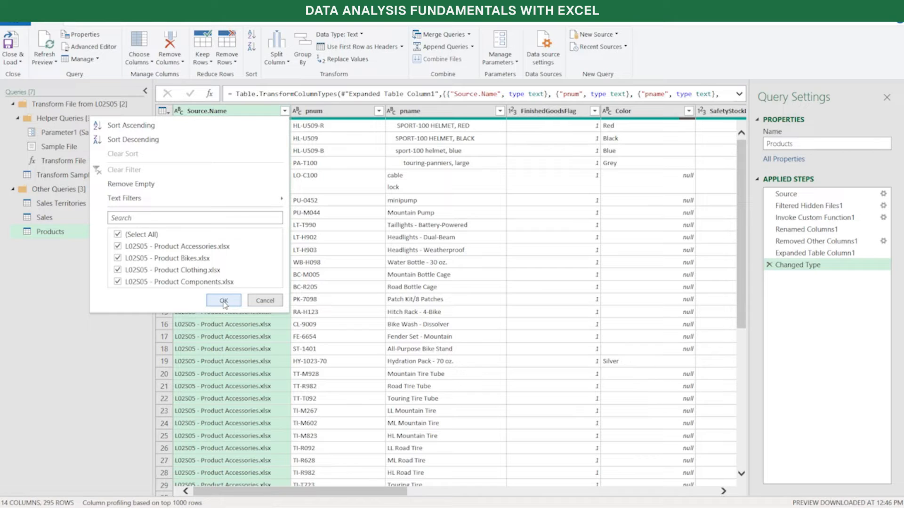
{"action": "left_click", "coordinate": [266, 302]}
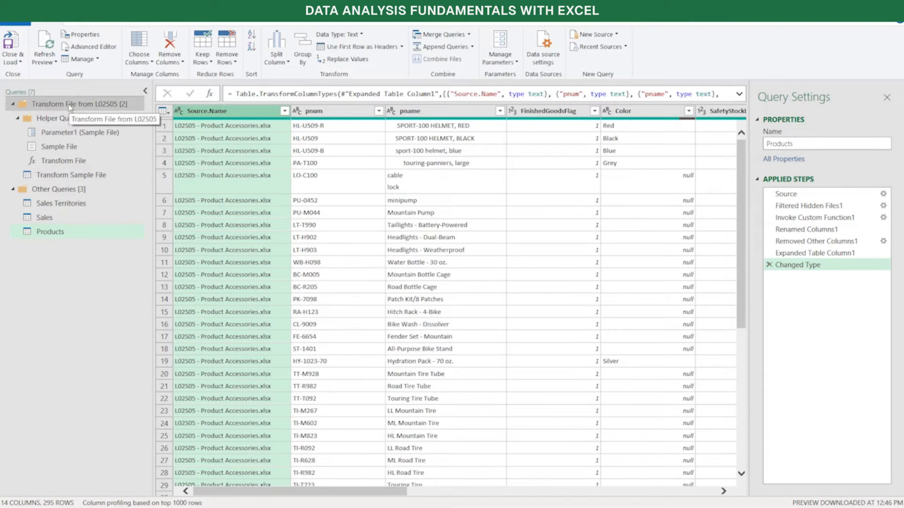
{"action": "left_click", "coordinate": [21, 63]}
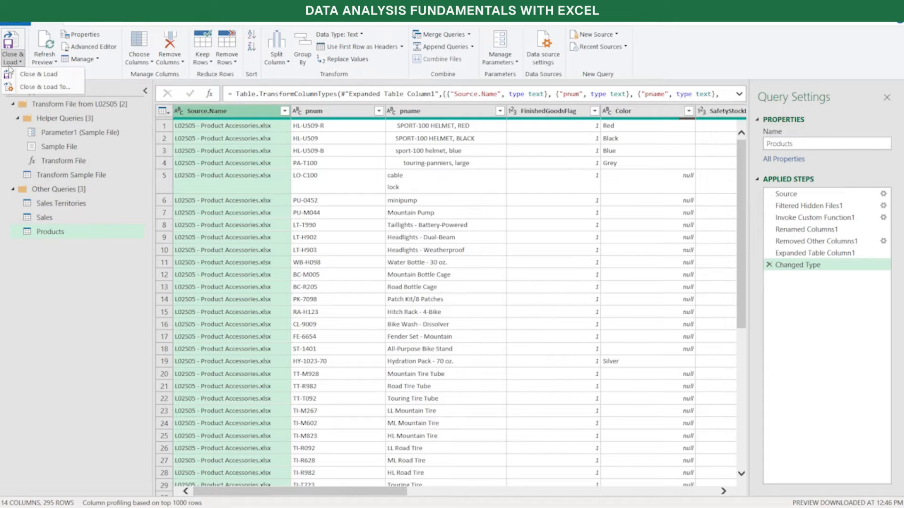
{"action": "left_click", "coordinate": [59, 89]}
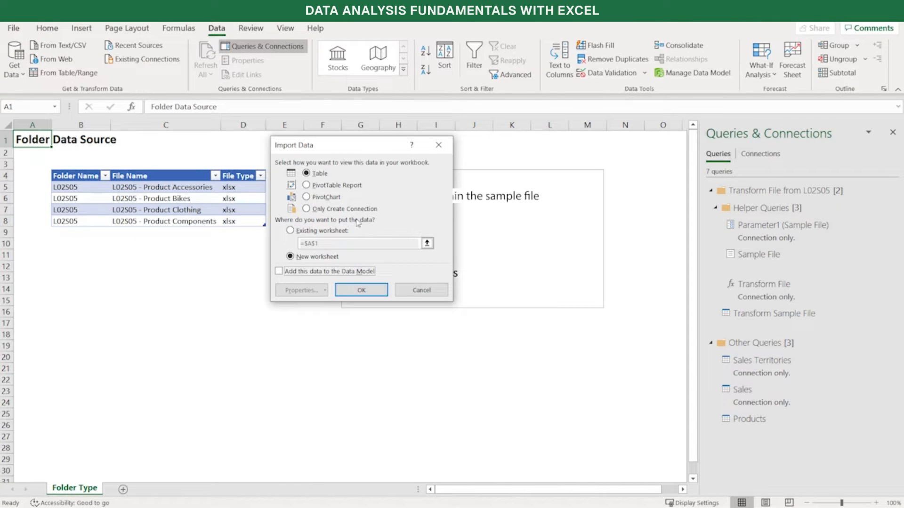
{"action": "left_click", "coordinate": [306, 209]}
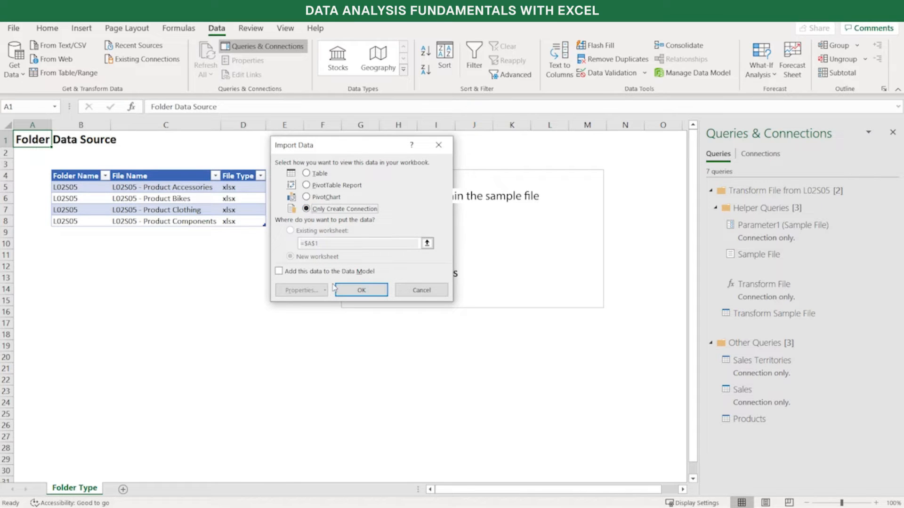
{"action": "left_click", "coordinate": [358, 294]}
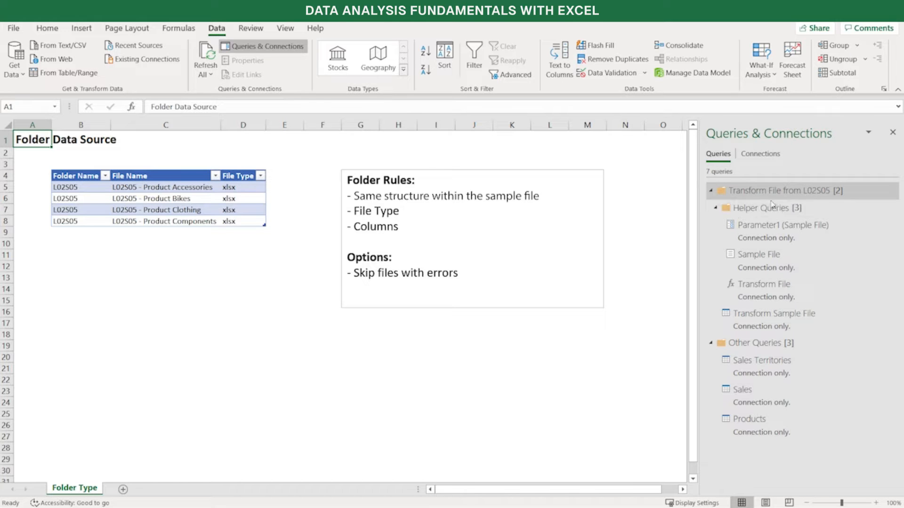
Collapse the Helper Queries and Transform File from L02S05 groups, and preview the Products query
{"action": "left_click", "coordinate": [717, 207]}
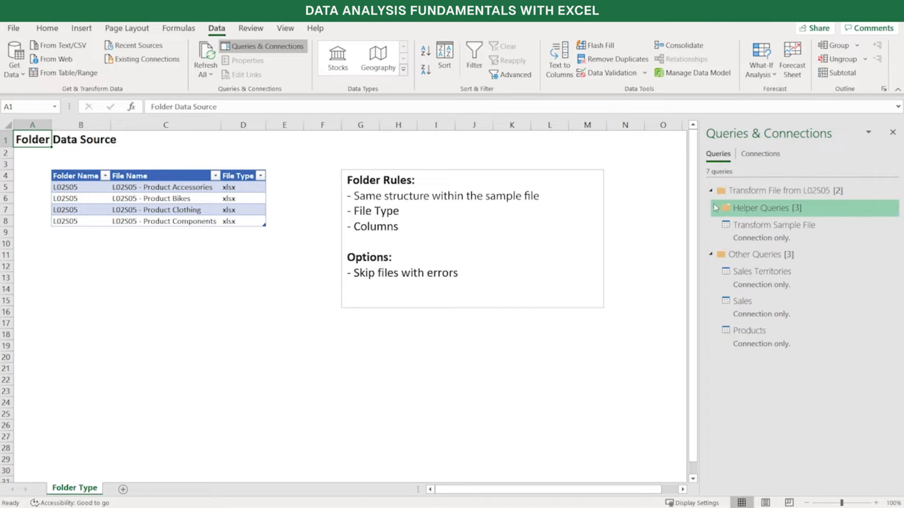
{"action": "left_click", "coordinate": [710, 192]}
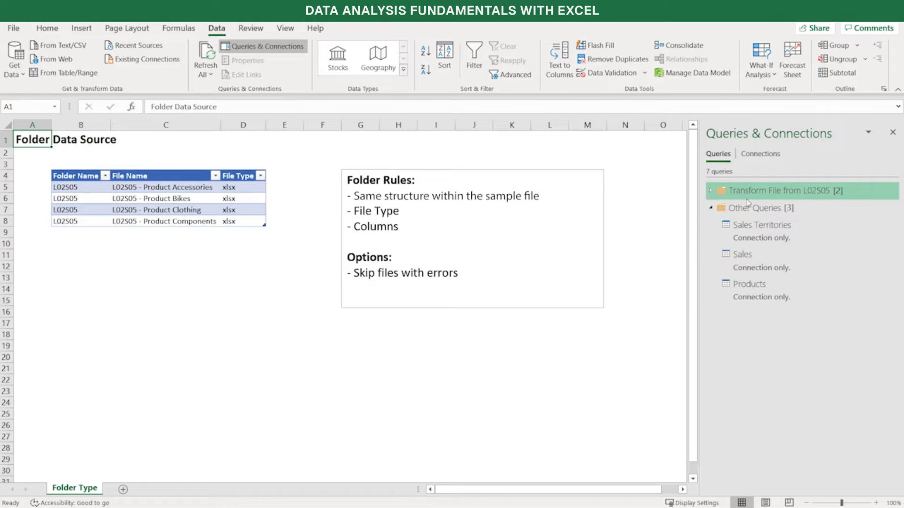
{"action": "mouse_move", "coordinate": [797, 287]}
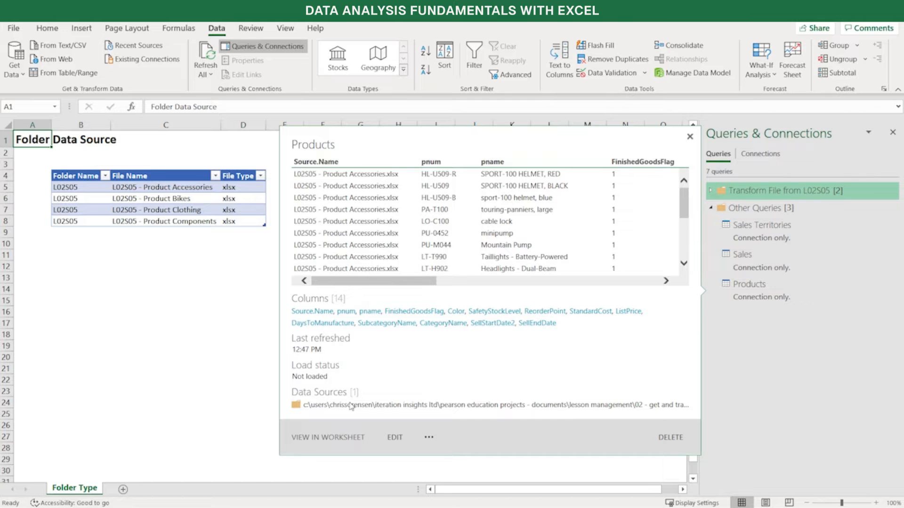
{"action": "left_click", "coordinate": [207, 370]}
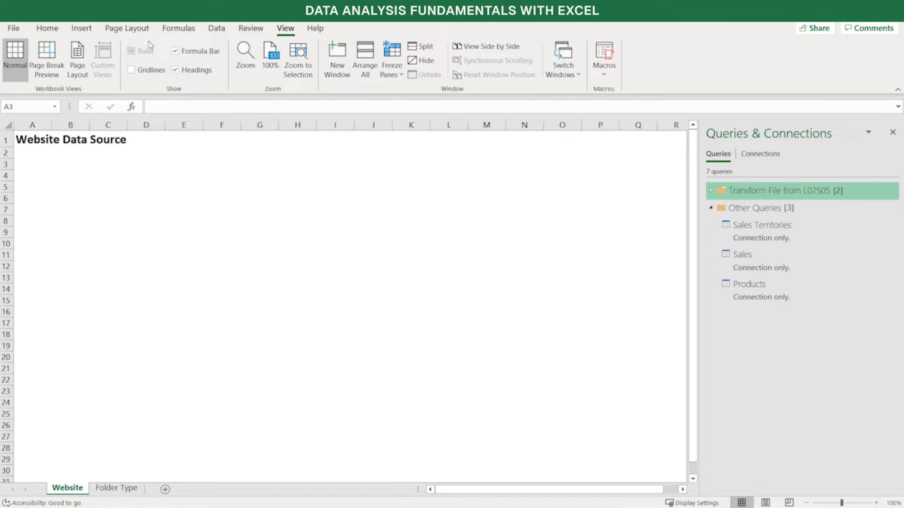
{"action": "left_click", "coordinate": [216, 29]}
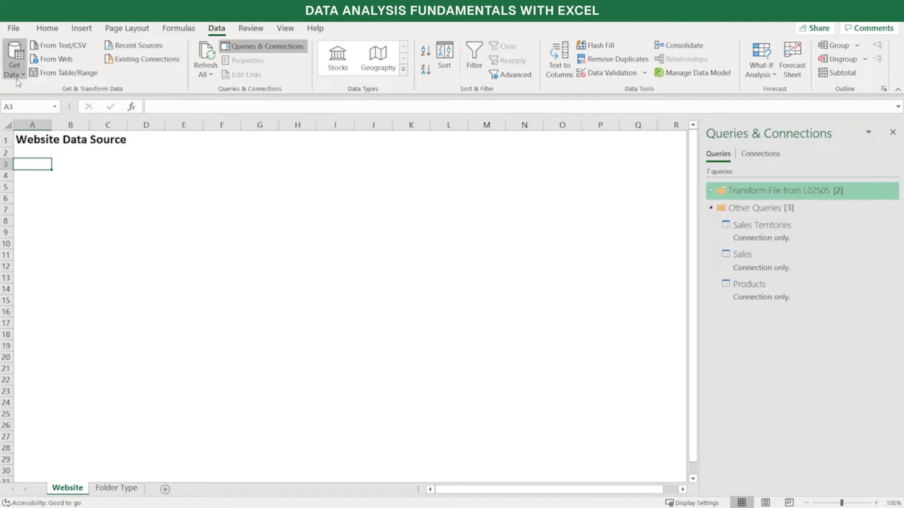
{"action": "left_click", "coordinate": [25, 75]}
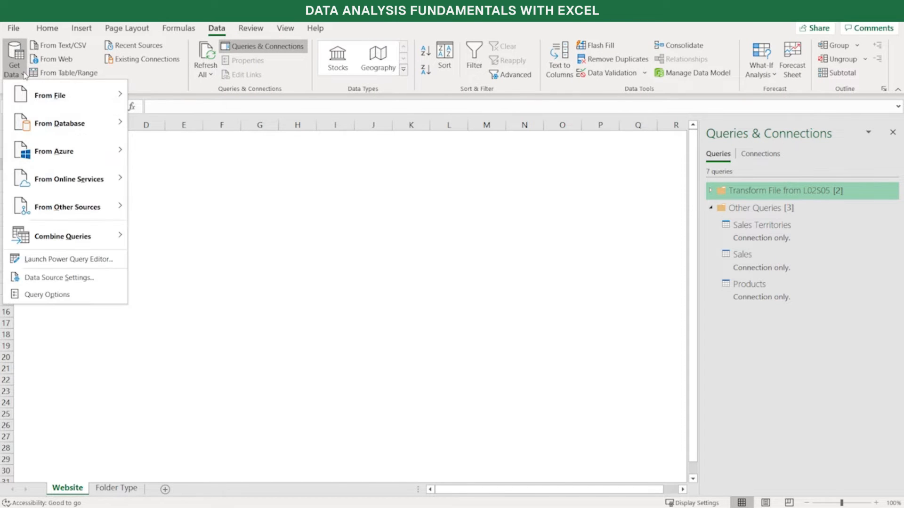
{"action": "mouse_move", "coordinate": [27, 207]}
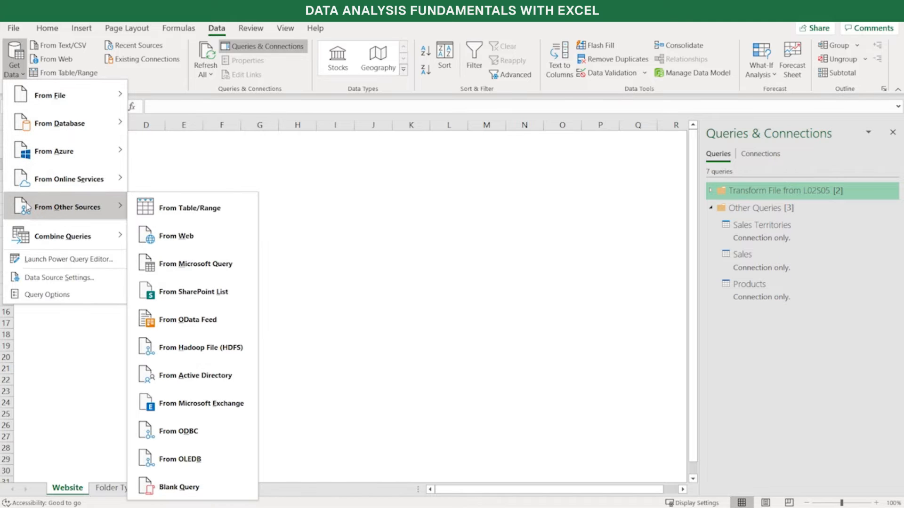
{"action": "left_click", "coordinate": [184, 237]}
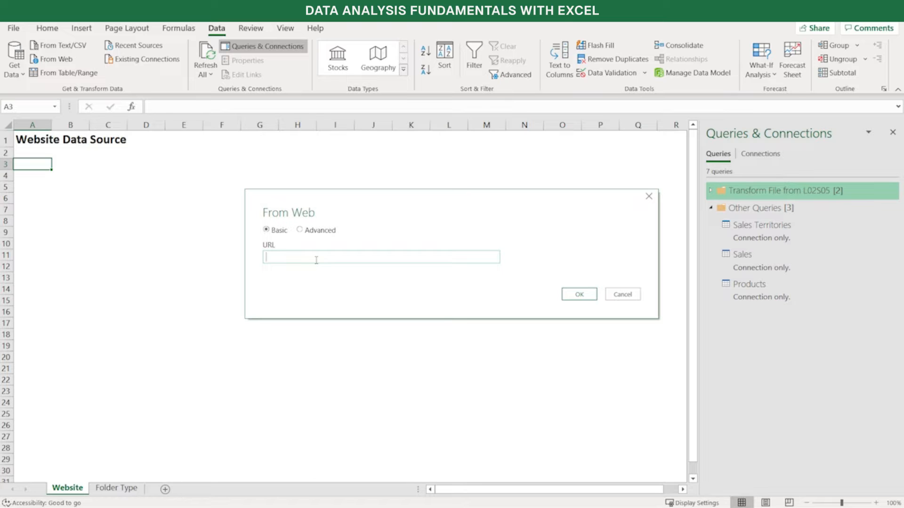
{"action": "type", "text": "https://www.federalreserve.gov/releases/h10/Hist/dat00_ca.htm"}
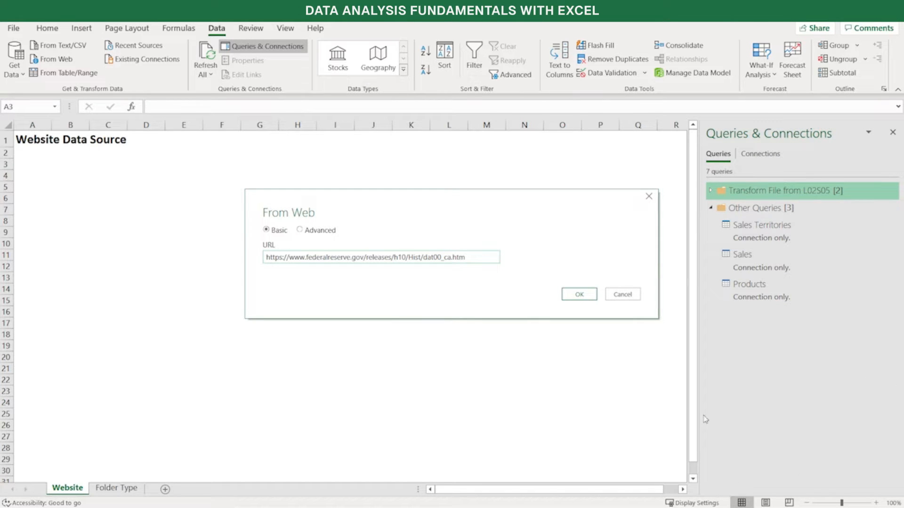
{"action": "left_click", "coordinate": [582, 295]}
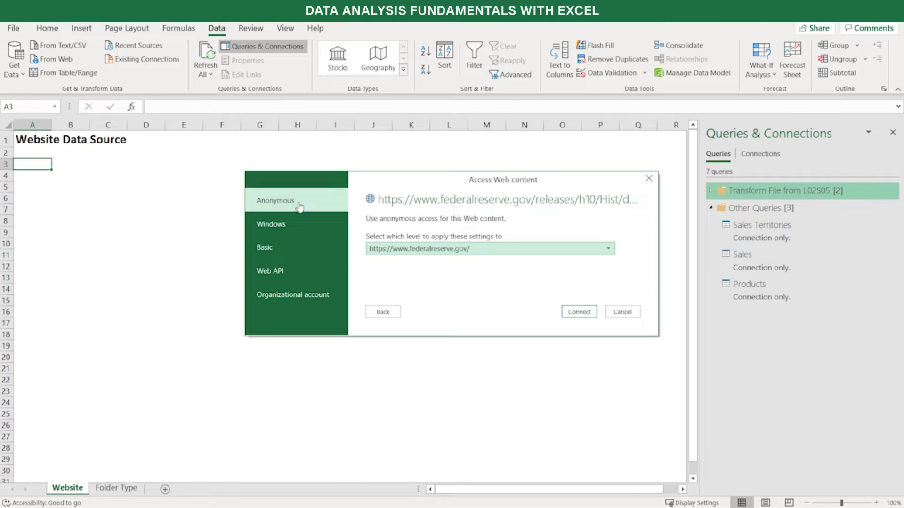
{"action": "left_click", "coordinate": [430, 250]}
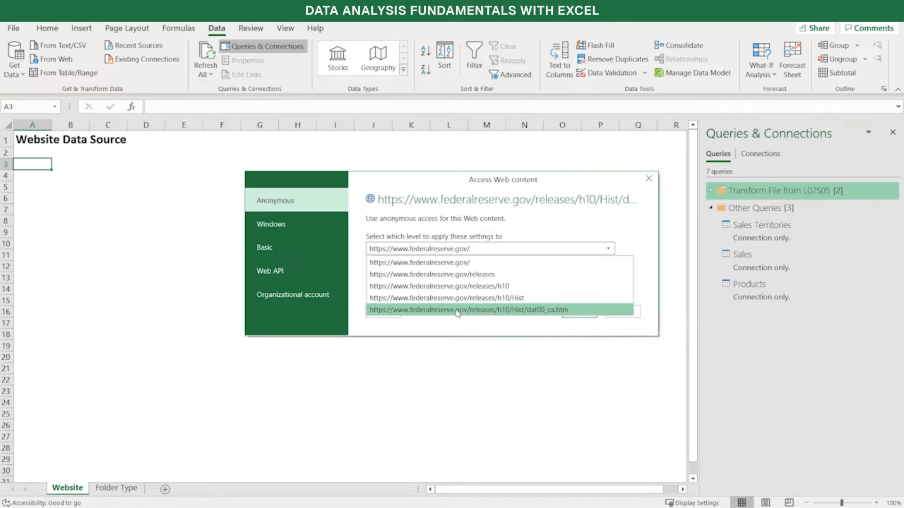
{"action": "left_click", "coordinate": [456, 263]}
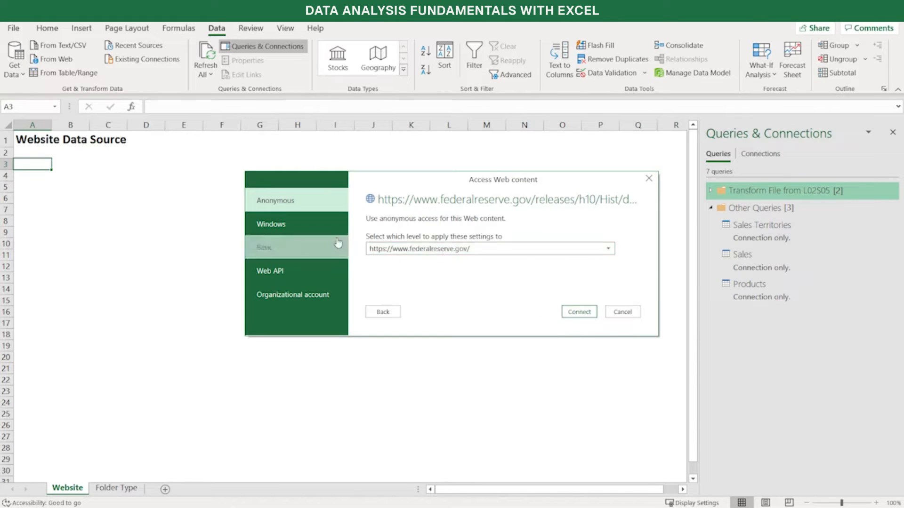
{"action": "left_click", "coordinate": [318, 225]}
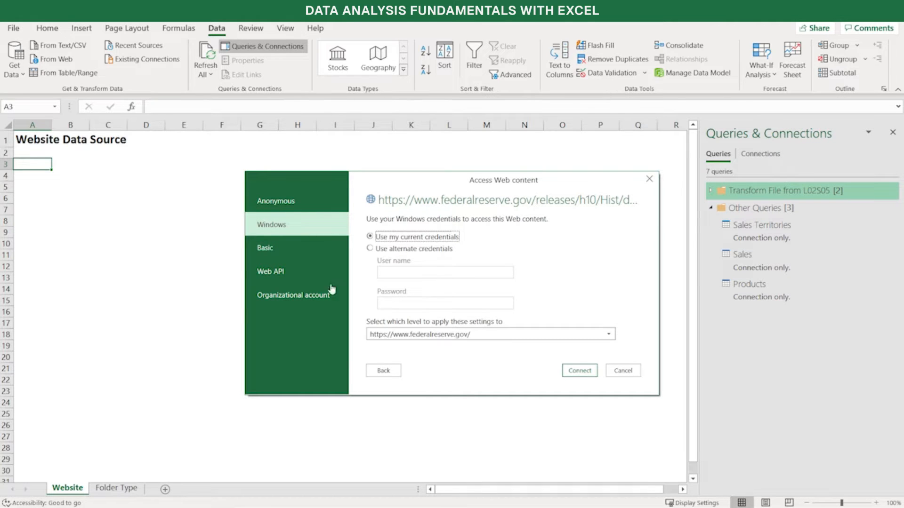
{"action": "left_click", "coordinate": [317, 260]}
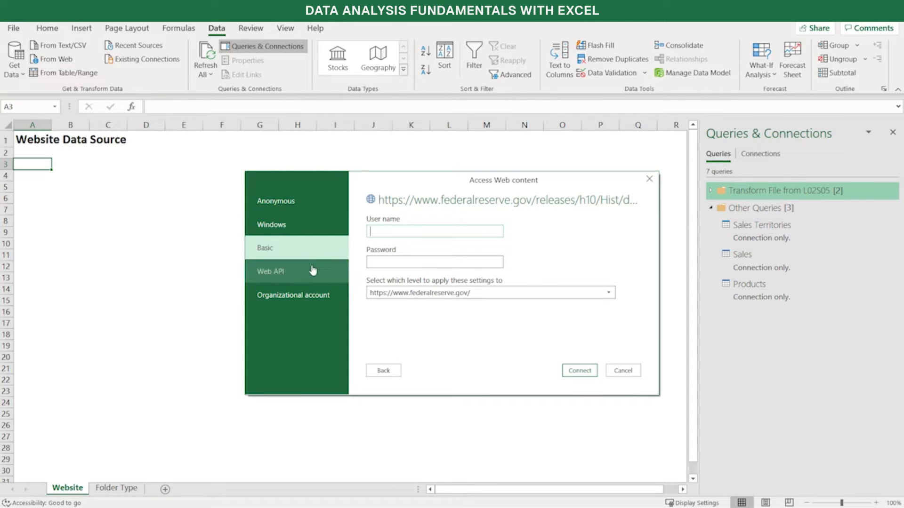
{"action": "left_click", "coordinate": [310, 272]}
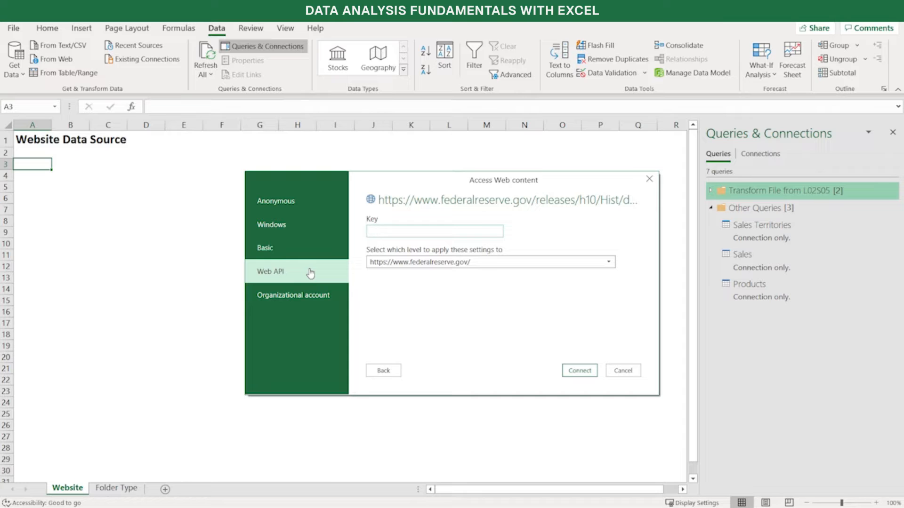
{"action": "left_click", "coordinate": [306, 295]}
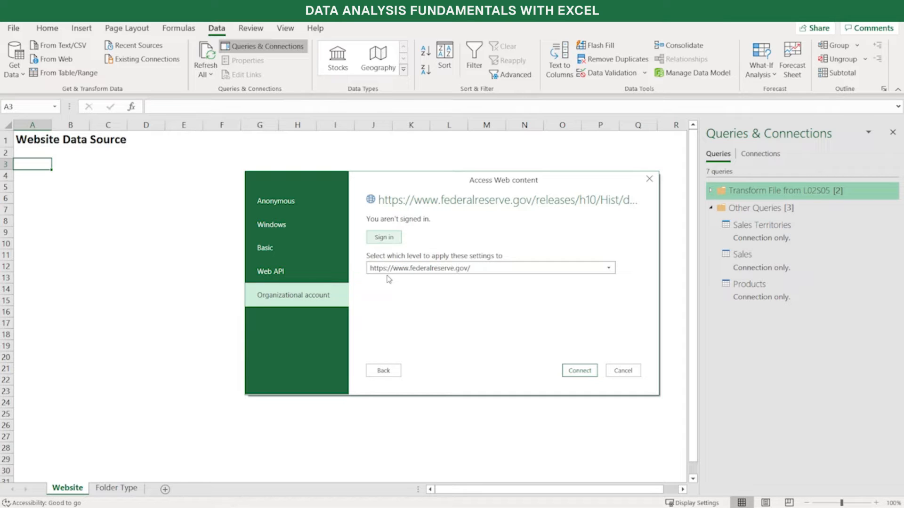
{"action": "left_click", "coordinate": [317, 204]}
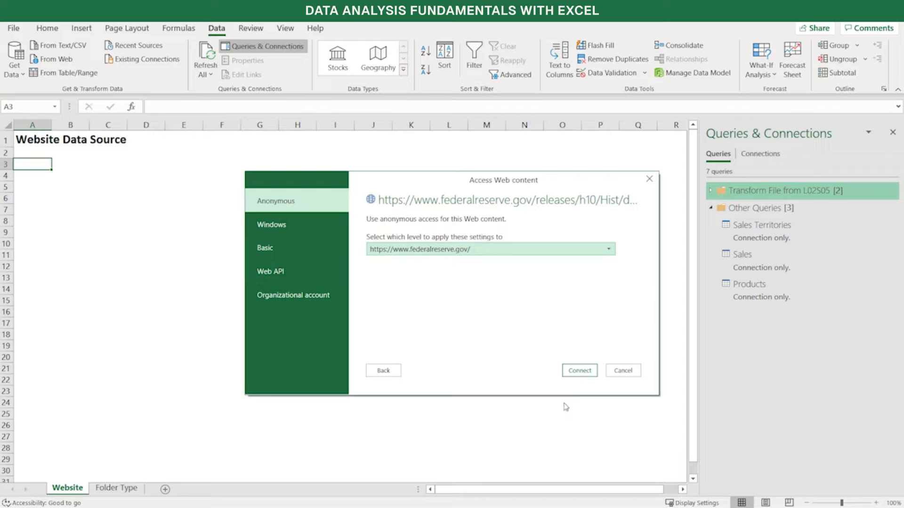
{"action": "left_click", "coordinate": [578, 372]}
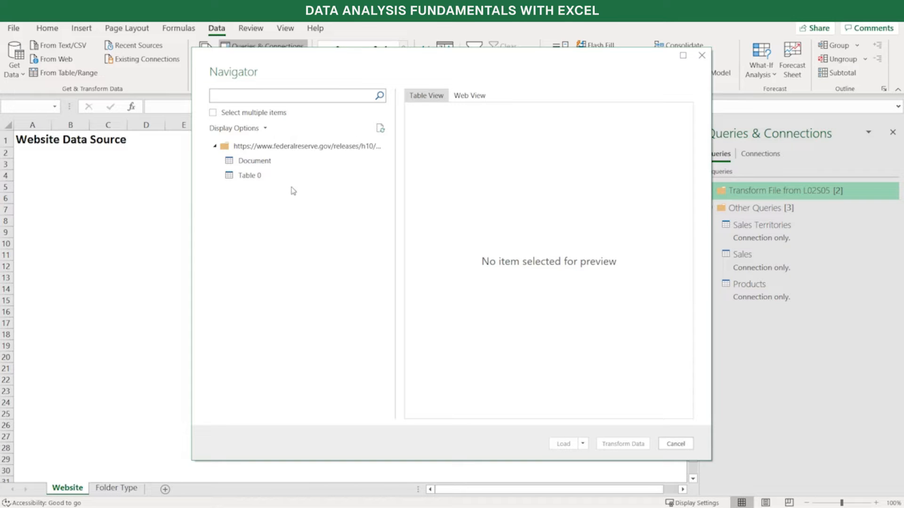
Preview the Document item, and select Table 0 for import, checking it in both web and table views
{"action": "left_click", "coordinate": [278, 163]}
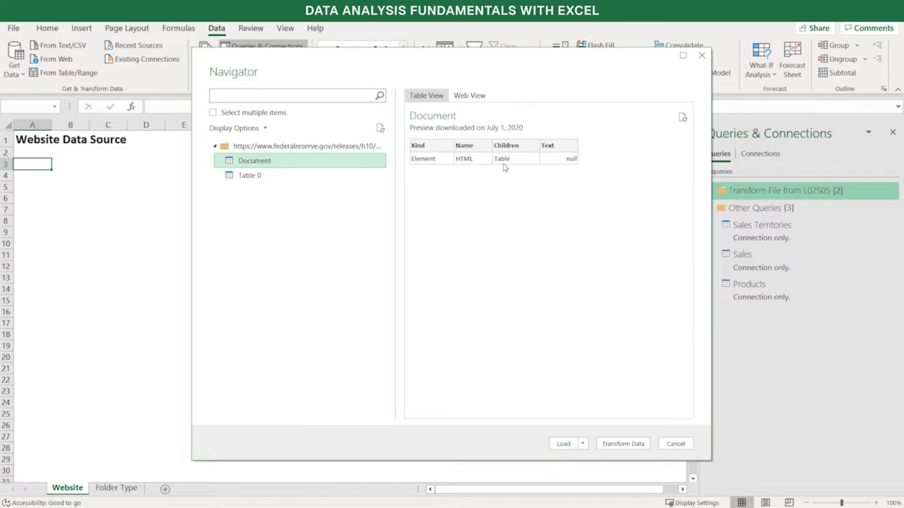
{"action": "left_click", "coordinate": [257, 176]}
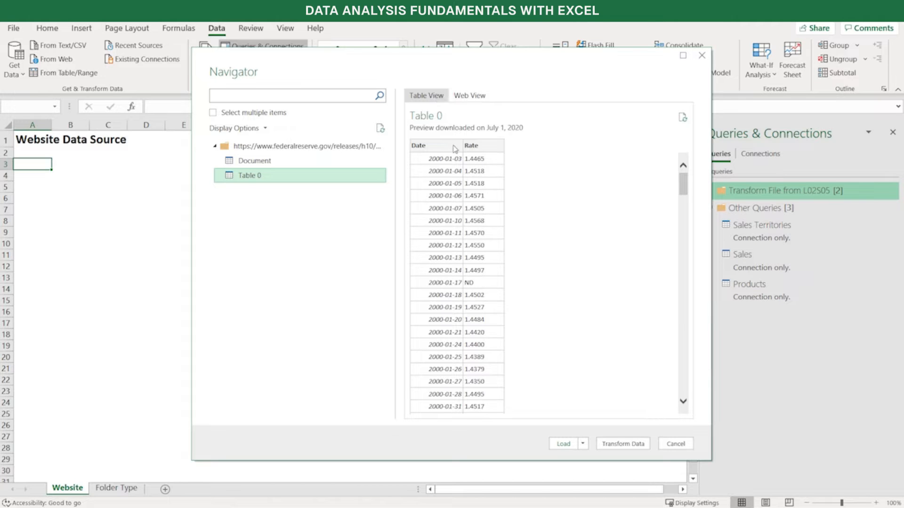
{"action": "left_click", "coordinate": [474, 100]}
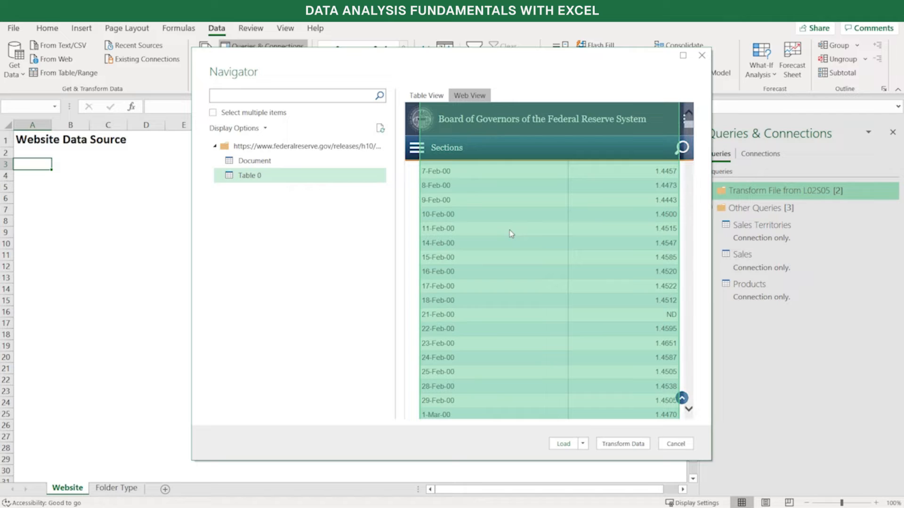
{"action": "left_click", "coordinate": [414, 95]}
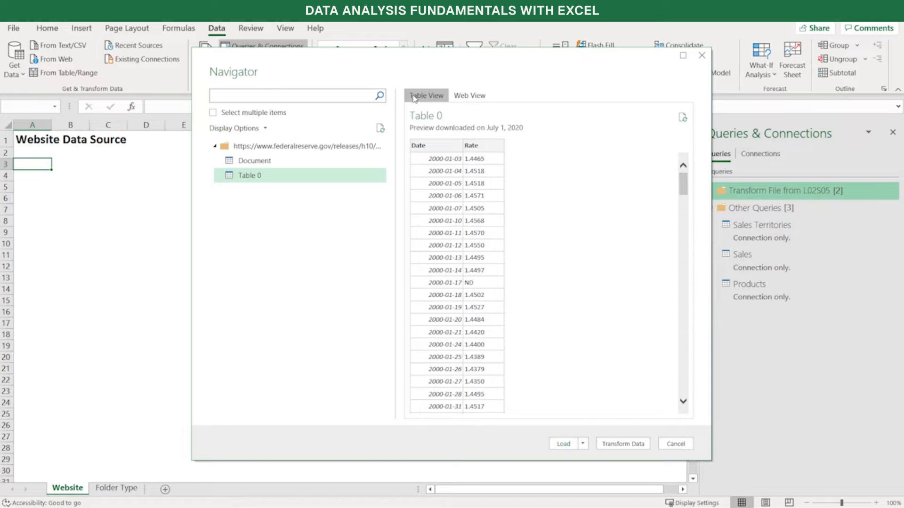
Load Table 0 as a table on a new worksheet and look over the imported dates and rates
{"action": "left_click", "coordinate": [583, 449]}
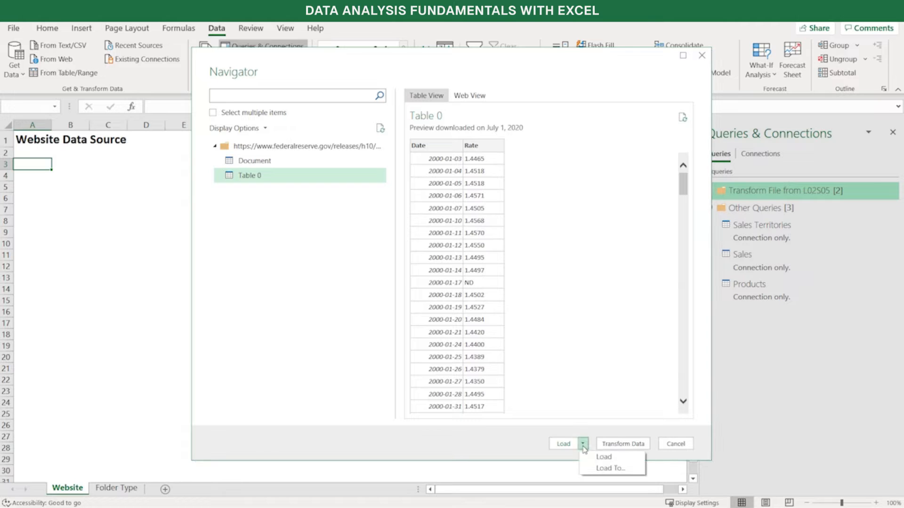
{"action": "left_click", "coordinate": [602, 469]}
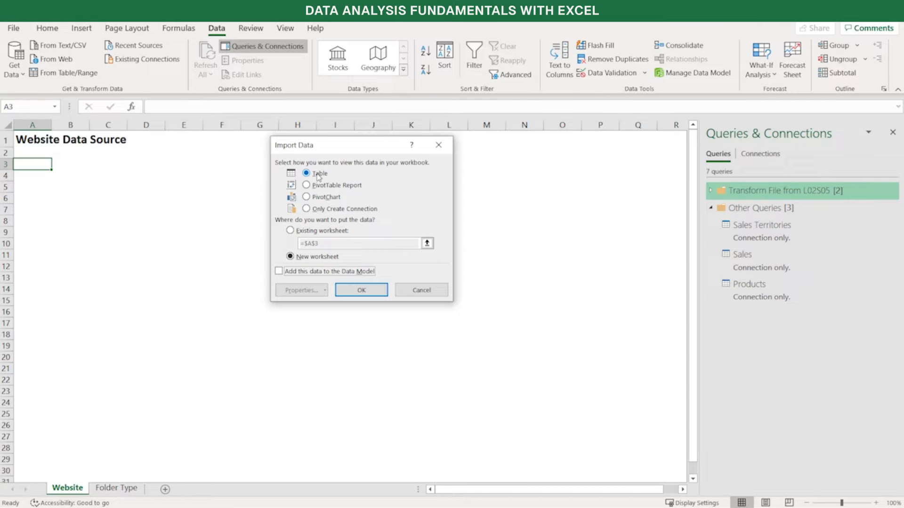
{"action": "left_click", "coordinate": [372, 296]}
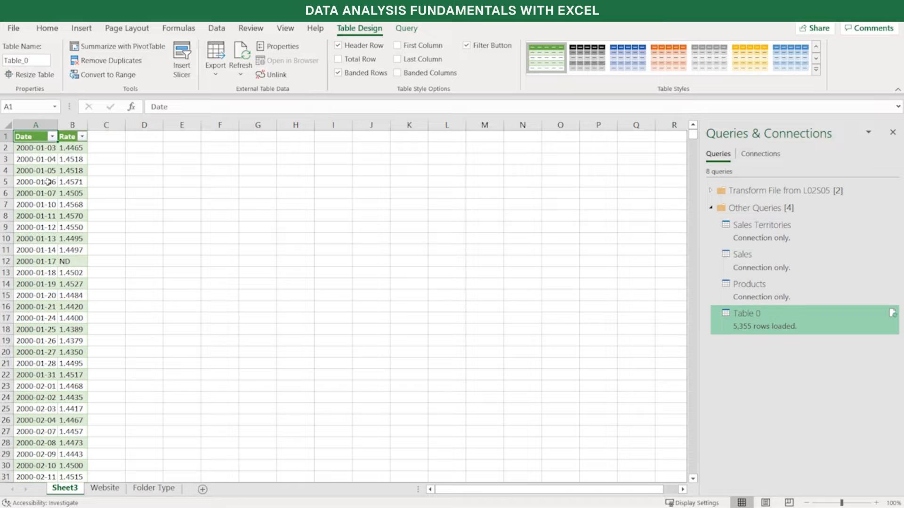
{"action": "left_click", "coordinate": [44, 159]}
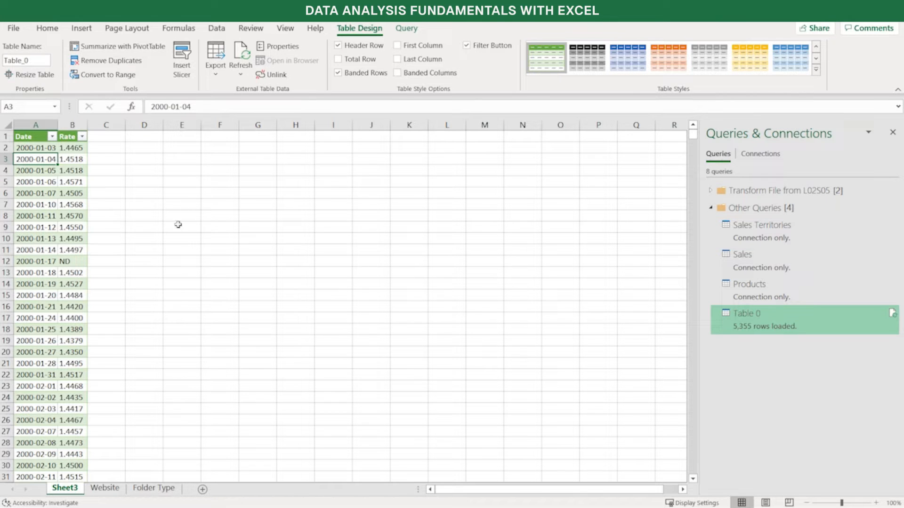
{"action": "mouse_move", "coordinate": [754, 321]}
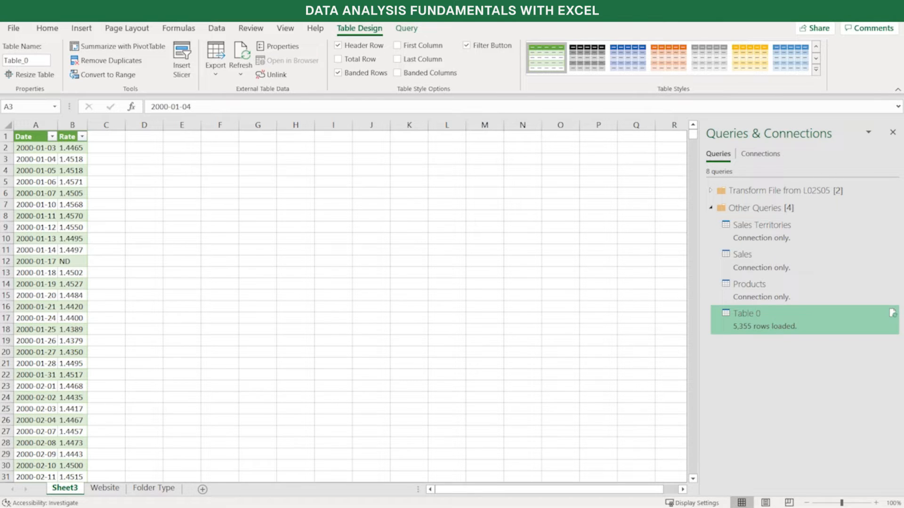
Change the Table 0 query's load setting to Only Create Connection, accepting the deletion of its worksheet table
{"action": "left_click", "coordinate": [804, 320]}
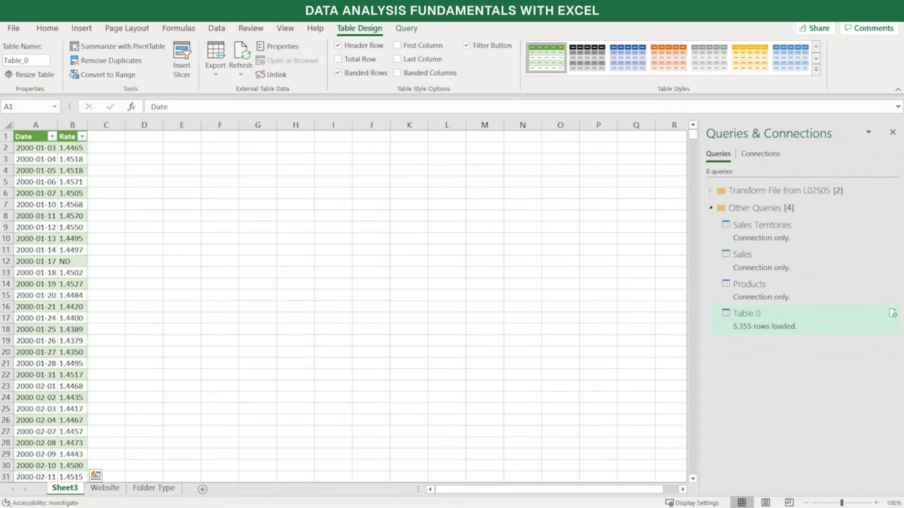
{"action": "right_click", "coordinate": [770, 315]}
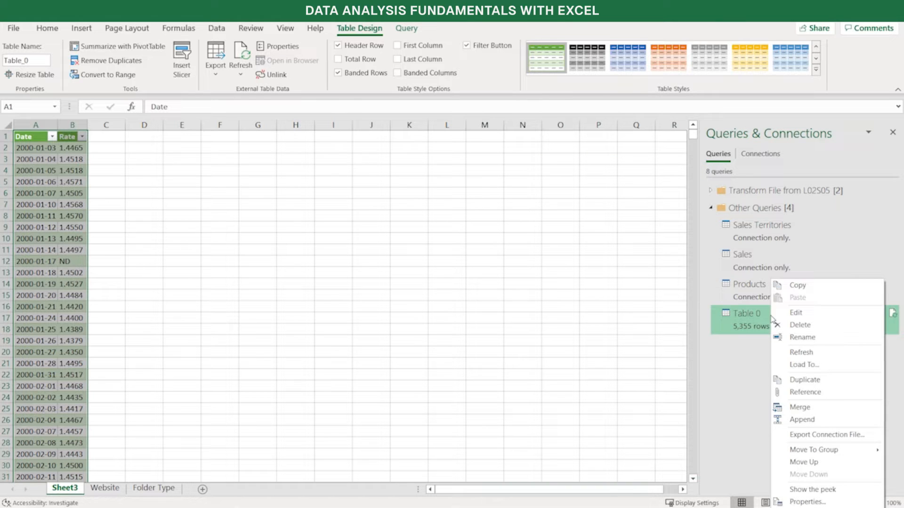
{"action": "left_click", "coordinate": [832, 368]}
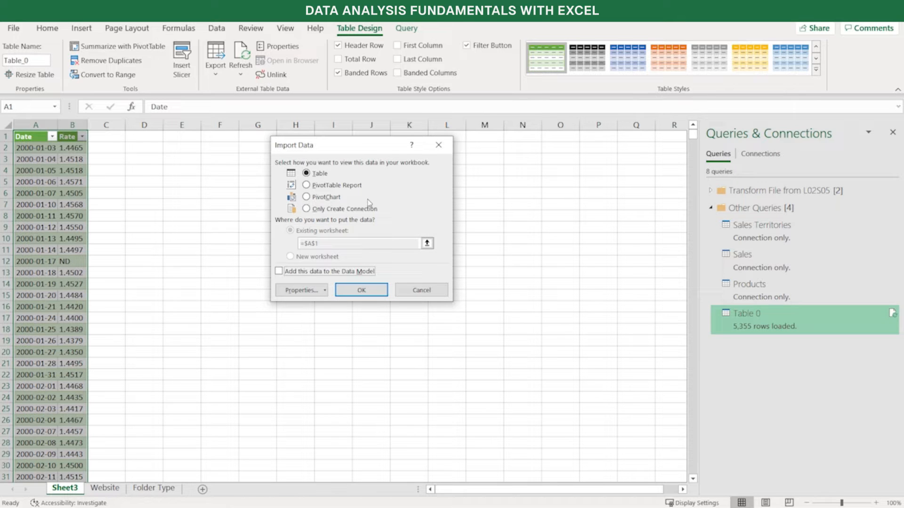
{"action": "left_click", "coordinate": [309, 210]}
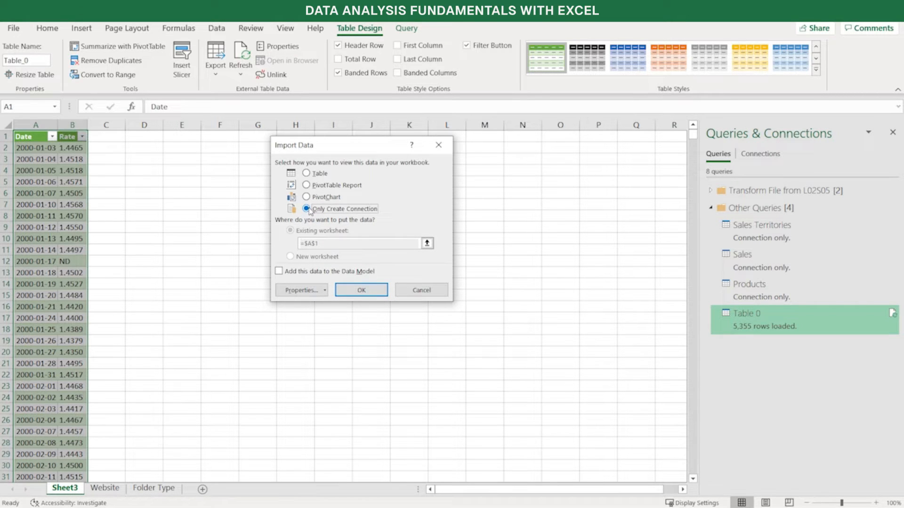
{"action": "left_click", "coordinate": [361, 291]}
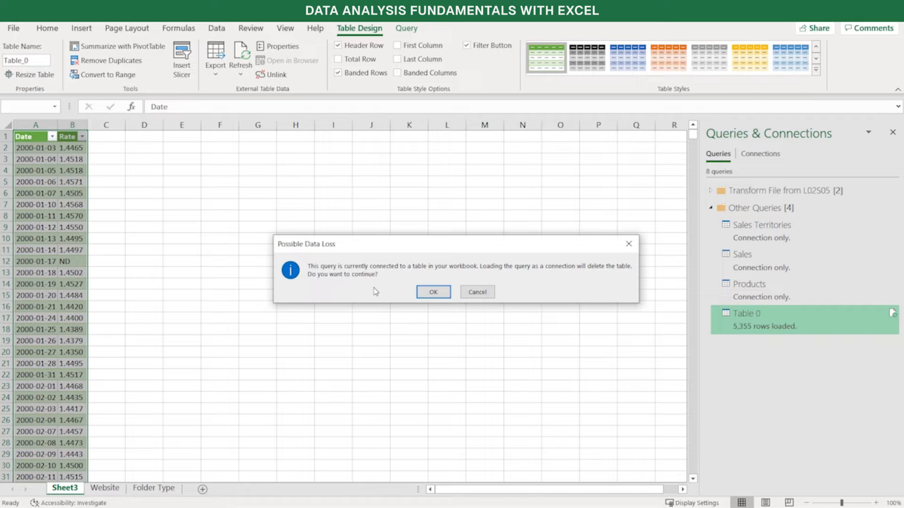
{"action": "left_click", "coordinate": [428, 294]}
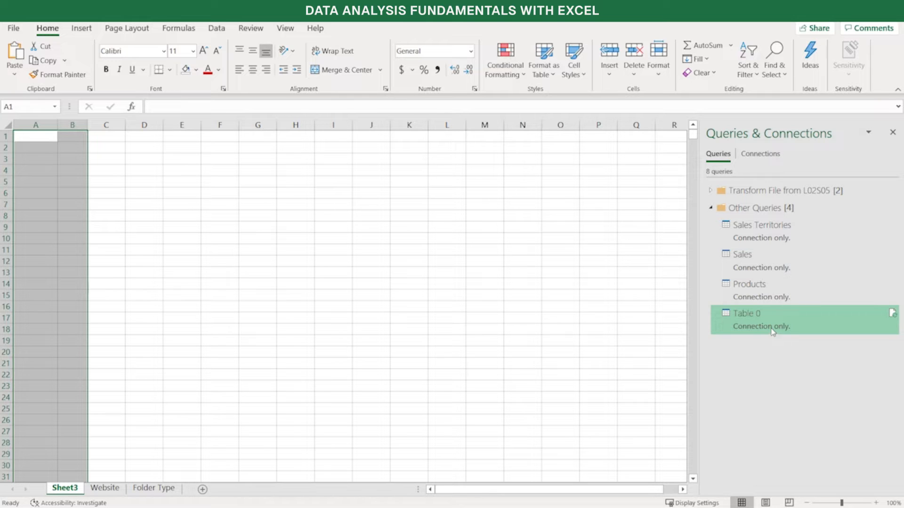
Rename the Table 0 query to USD to CAD FX in its query properties
{"action": "mouse_move", "coordinate": [773, 332]}
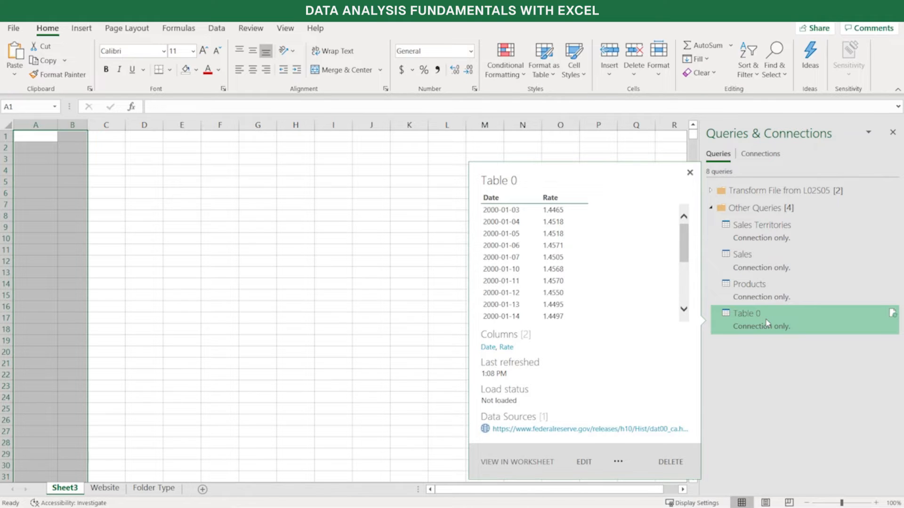
{"action": "right_click", "coordinate": [767, 323]}
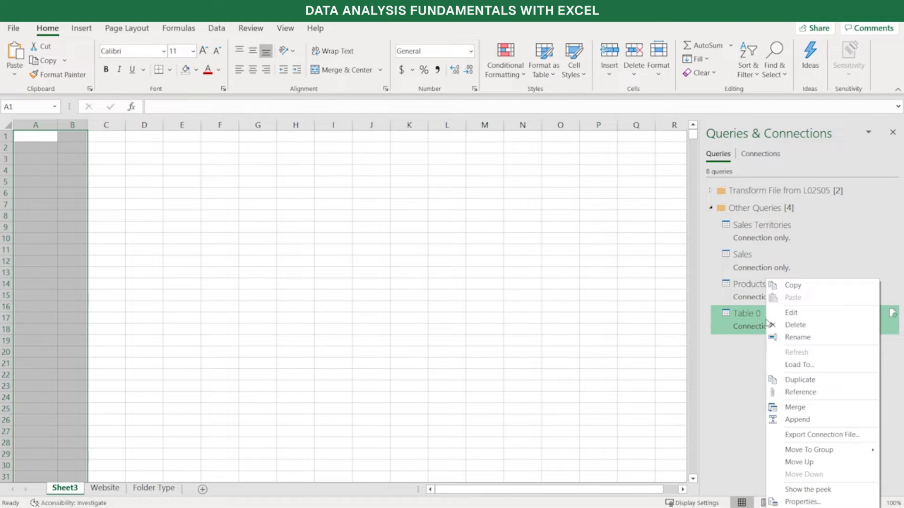
{"action": "left_click", "coordinate": [827, 502]}
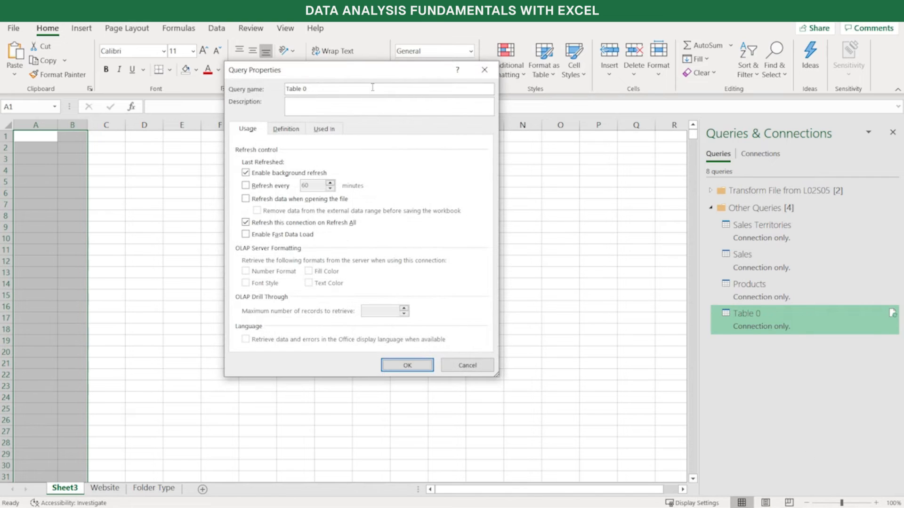
{"action": "key", "text": "BackSpace"}
{"action": "key", "text": "BackSpace"}
{"action": "key", "text": "BackSpace"}
{"action": "key", "text": "BackSpace"}
{"action": "key", "text": "BackSpace"}
{"action": "key", "text": "BackSpace"}
{"action": "key", "text": "BackSpace"}
{"action": "type", "text": "USD to CAD FA"}
{"action": "key", "text": "BackSpace"}
{"action": "type", "text": "X"}
{"action": "left_click", "coordinate": [403, 368]}
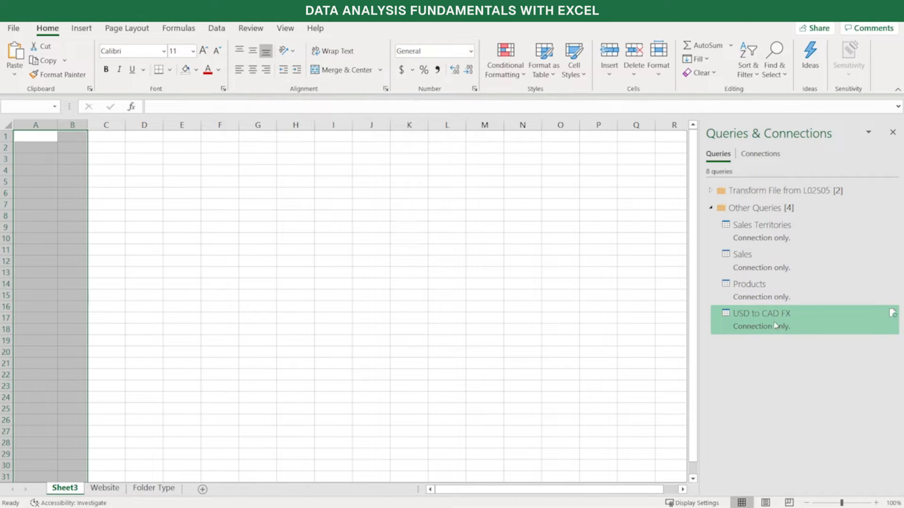
{"action": "mouse_move", "coordinate": [776, 325]}
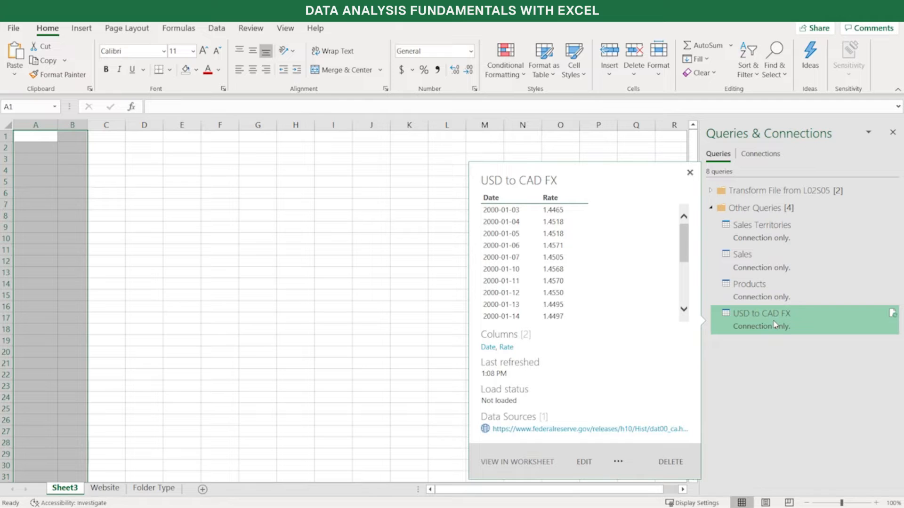
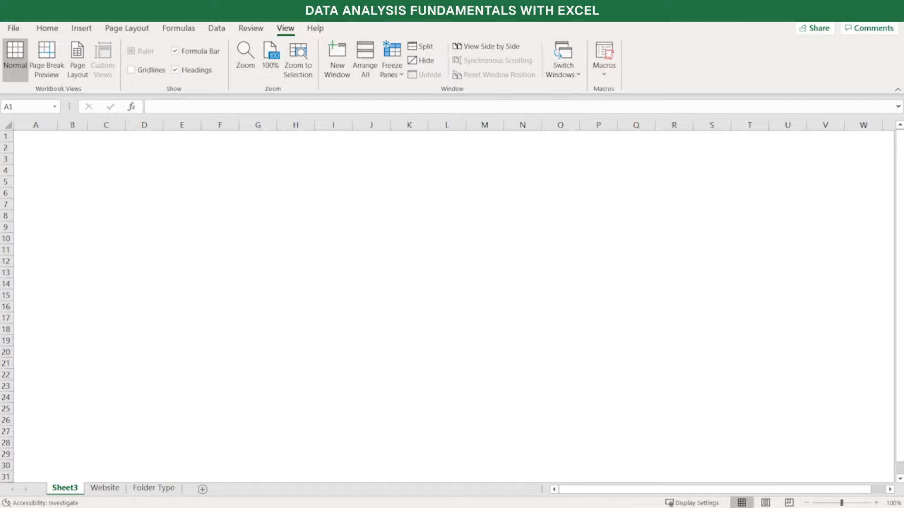
Launch the Power Query Editor for the workbook's queries
{"action": "left_click", "coordinate": [222, 31]}
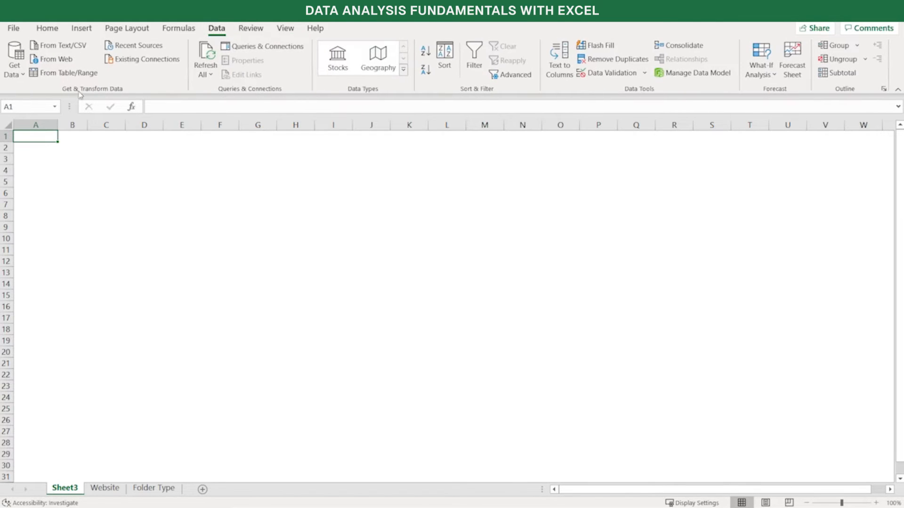
{"action": "left_click", "coordinate": [23, 78]}
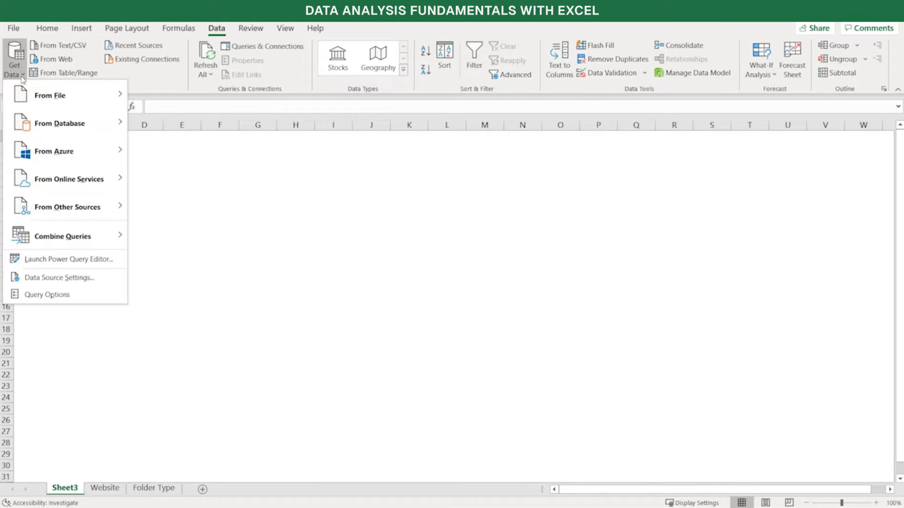
{"action": "left_click", "coordinate": [52, 260]}
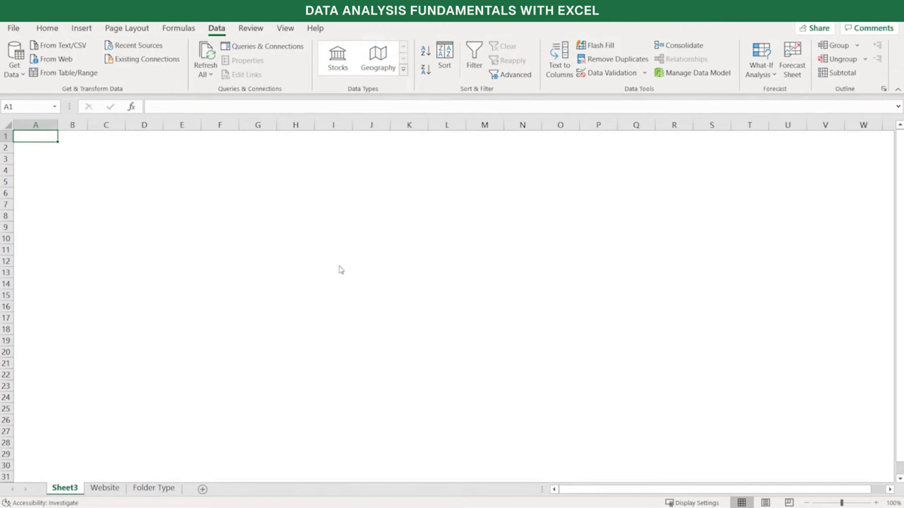
Review the workbook's data source settings and the change-source options for the sales territory CSV, leaving them without changes
{"action": "left_click", "coordinate": [22, 76]}
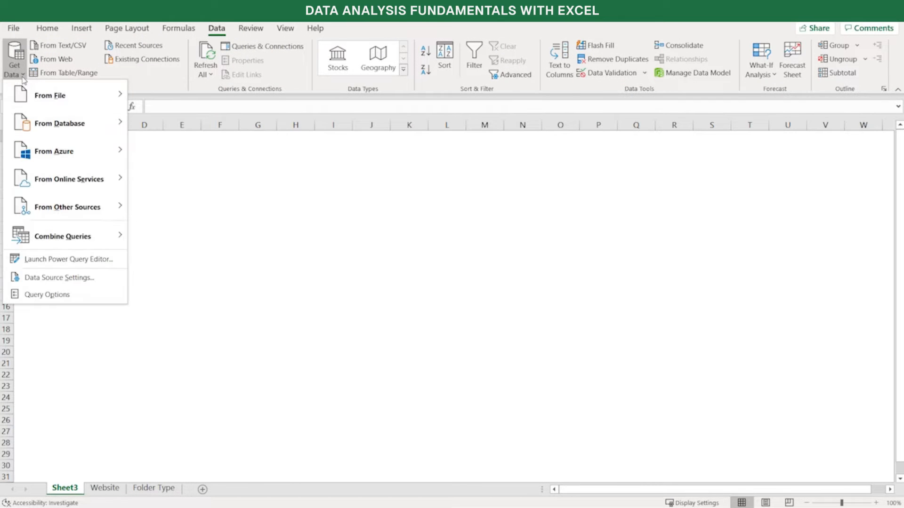
{"action": "left_click", "coordinate": [31, 279]}
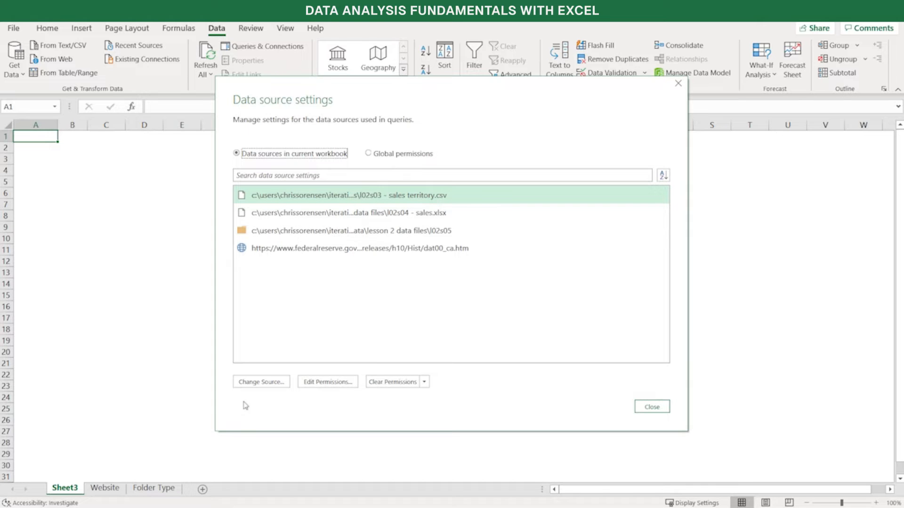
{"action": "left_click", "coordinate": [262, 383]}
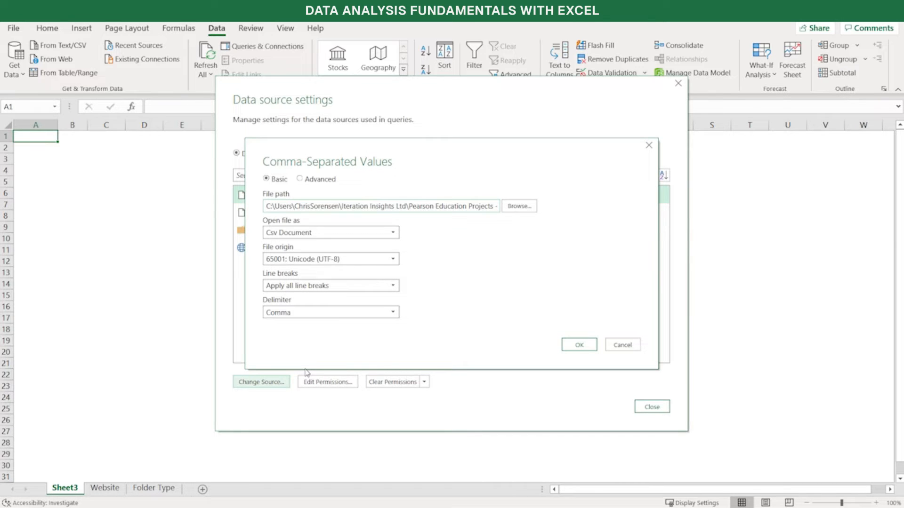
{"action": "left_click", "coordinate": [622, 345]}
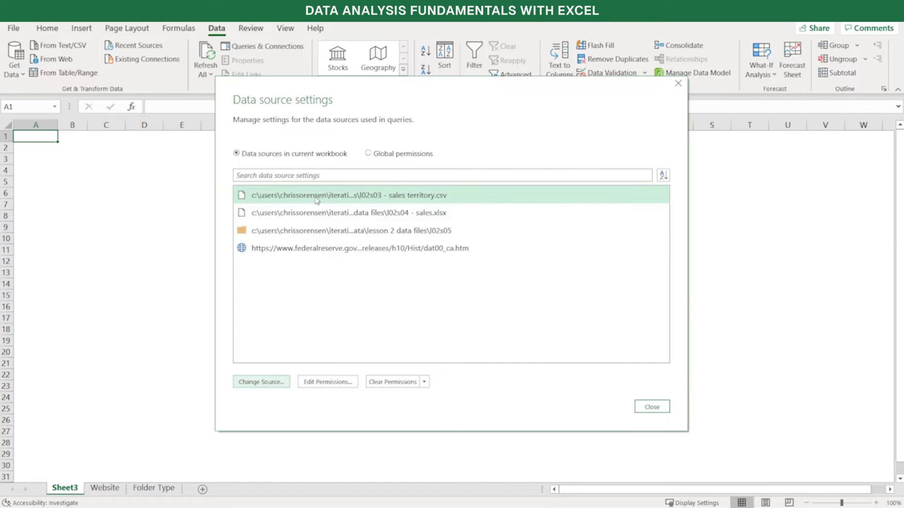
Examine the privacy level options in the permissions of the L02S04 - Sales.xlsx source, leaving without changes
{"action": "left_click", "coordinate": [300, 214]}
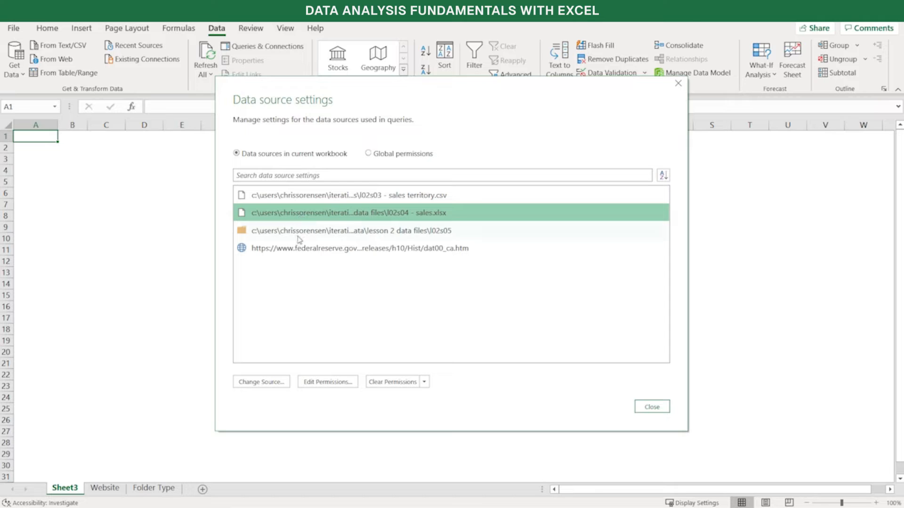
{"action": "left_click", "coordinate": [314, 384]}
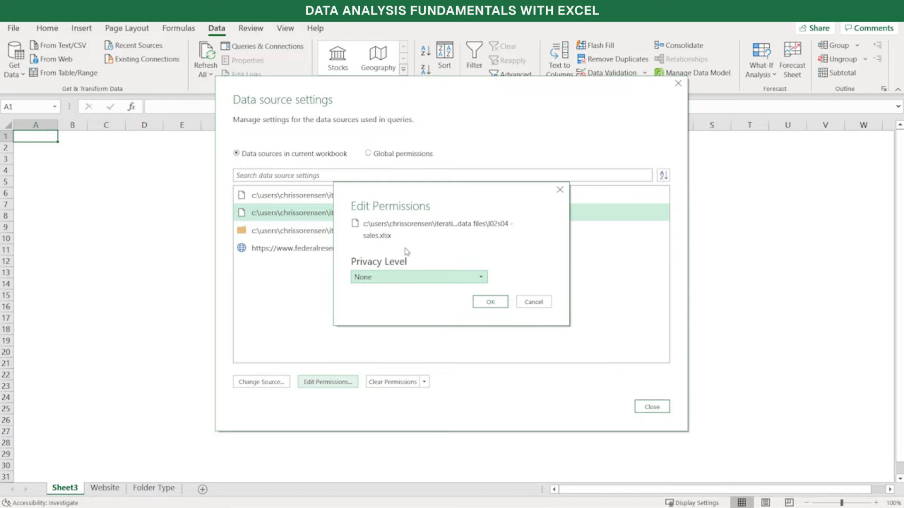
{"action": "left_click", "coordinate": [415, 282]}
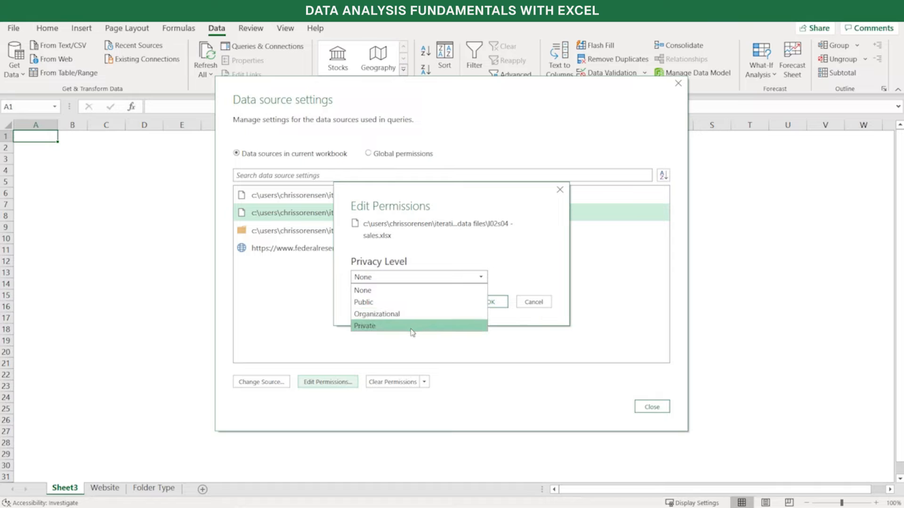
{"action": "left_click", "coordinate": [427, 252]}
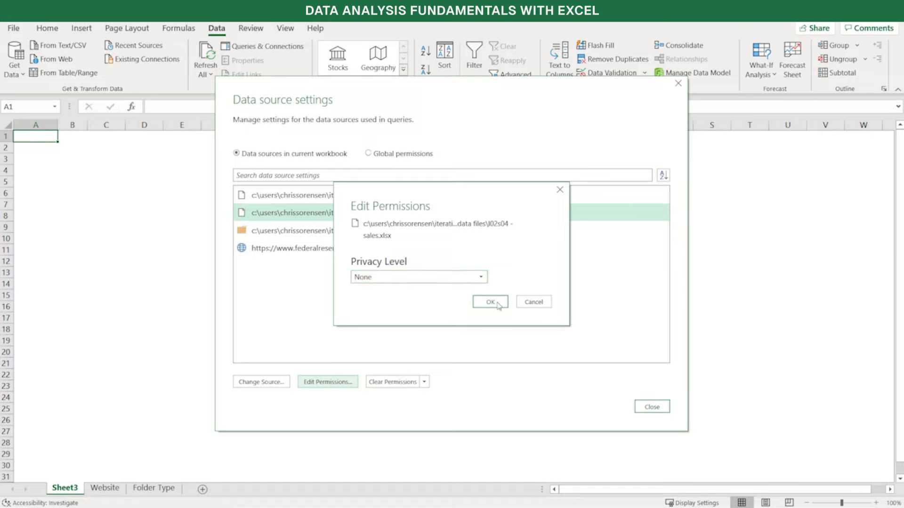
{"action": "left_click", "coordinate": [532, 301]}
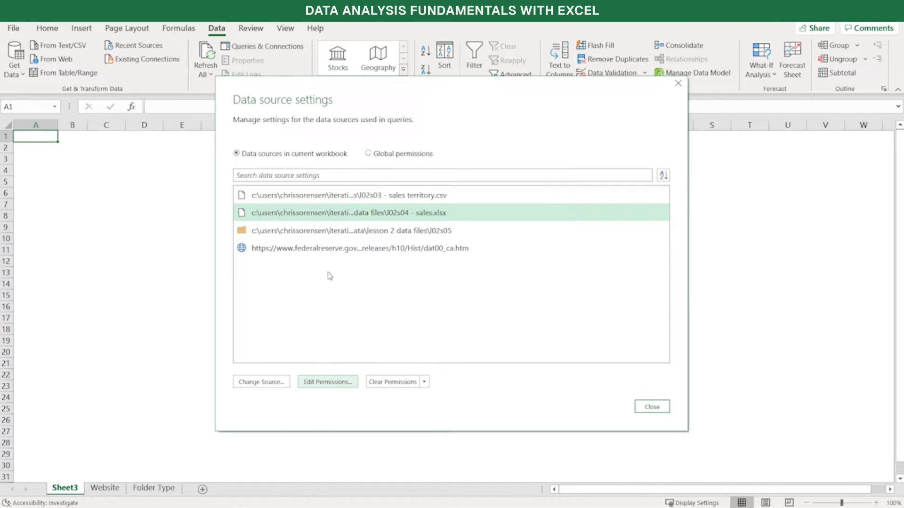
Examine the Federal Reserve web source's permissions and its Windows, Basic and Web API credential options, leaving the data source settings without changes
{"action": "left_click", "coordinate": [324, 251]}
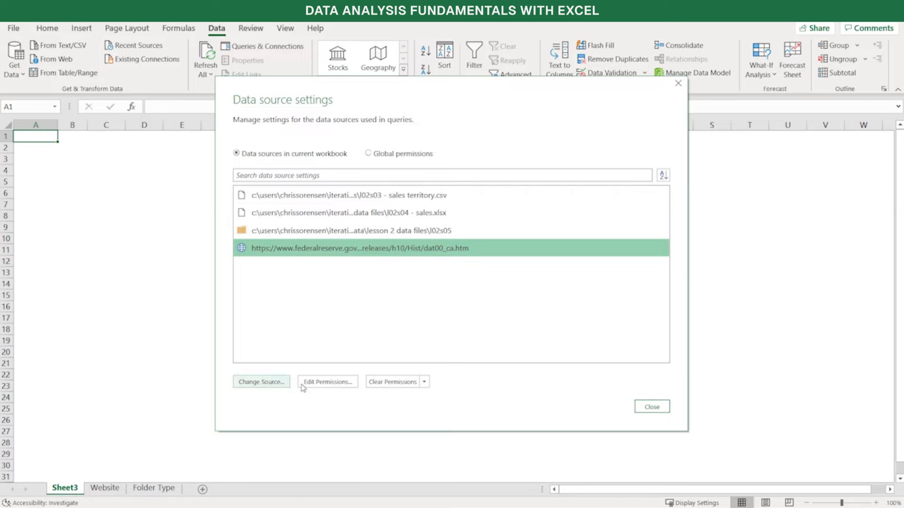
{"action": "left_click", "coordinate": [323, 383]}
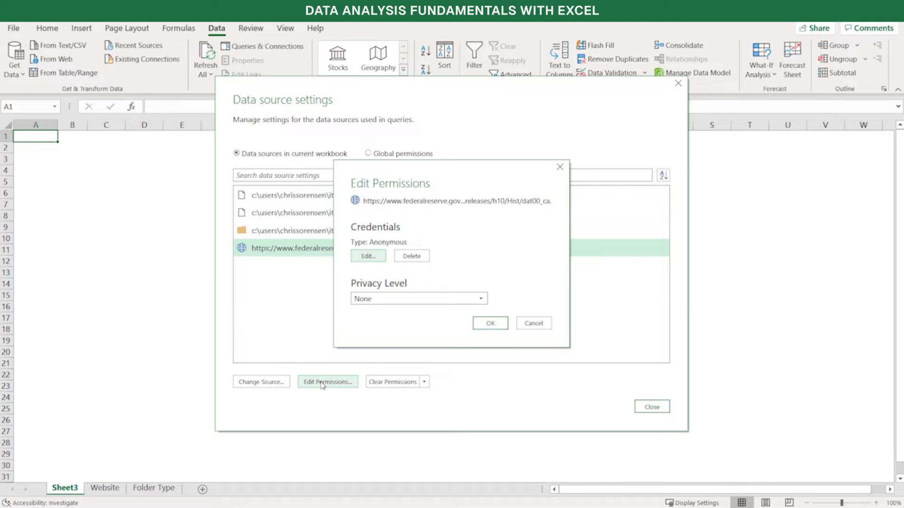
{"action": "left_click", "coordinate": [375, 260]}
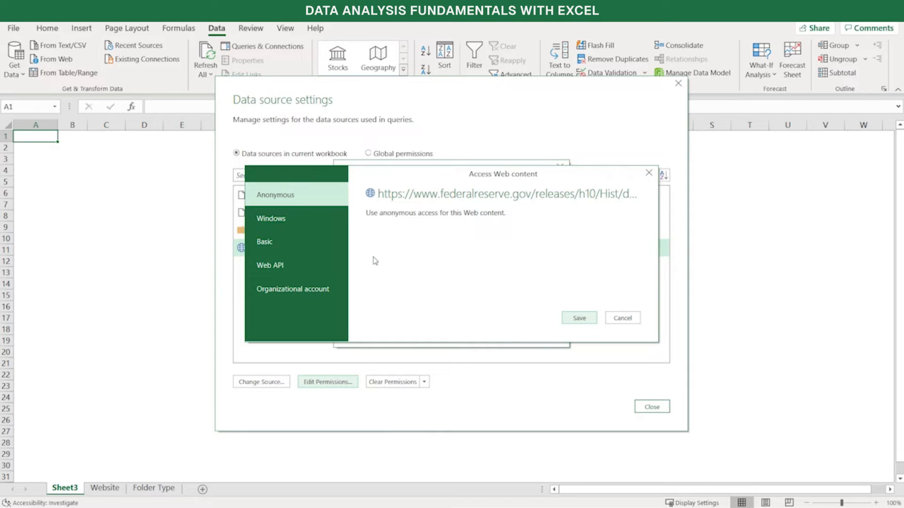
{"action": "left_click", "coordinate": [308, 221]}
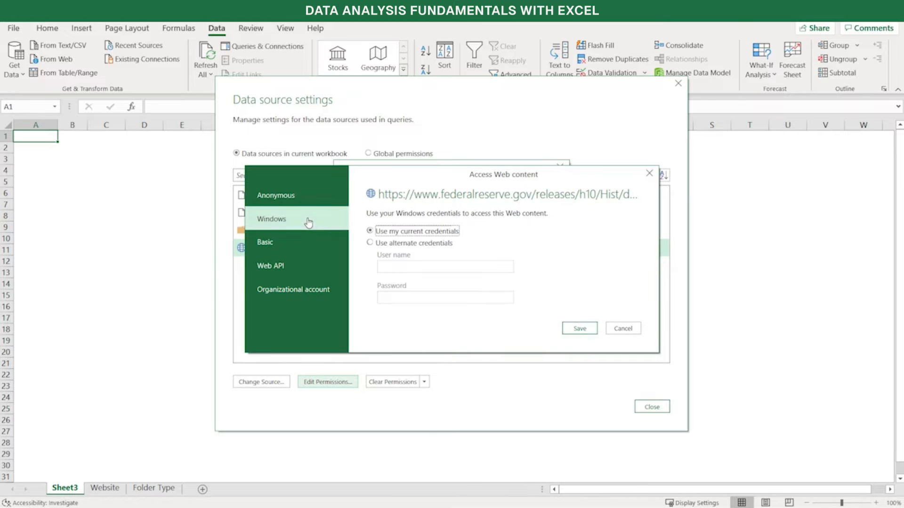
{"action": "left_click", "coordinate": [301, 242]}
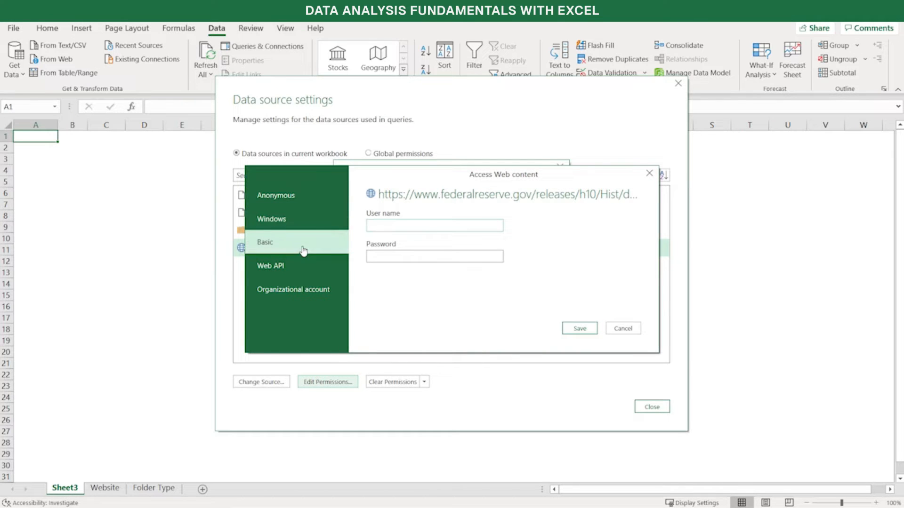
{"action": "left_click", "coordinate": [303, 263]}
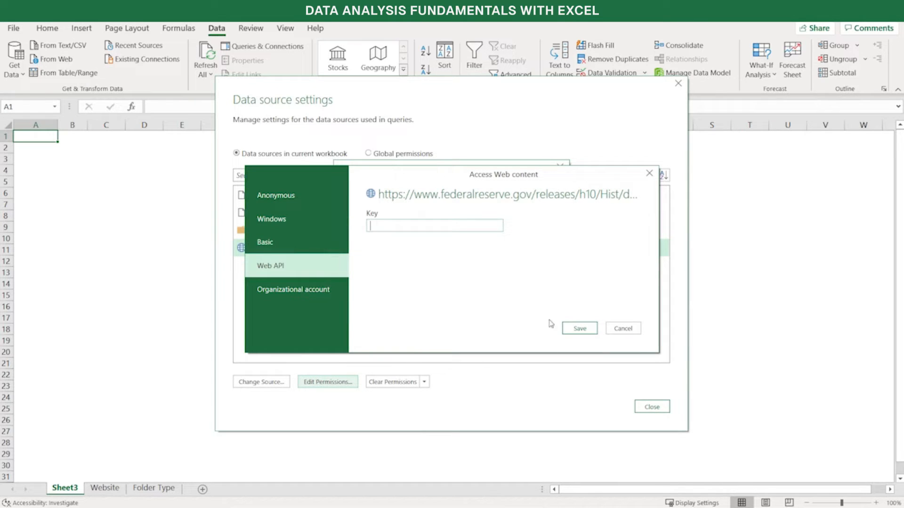
{"action": "left_click", "coordinate": [630, 333]}
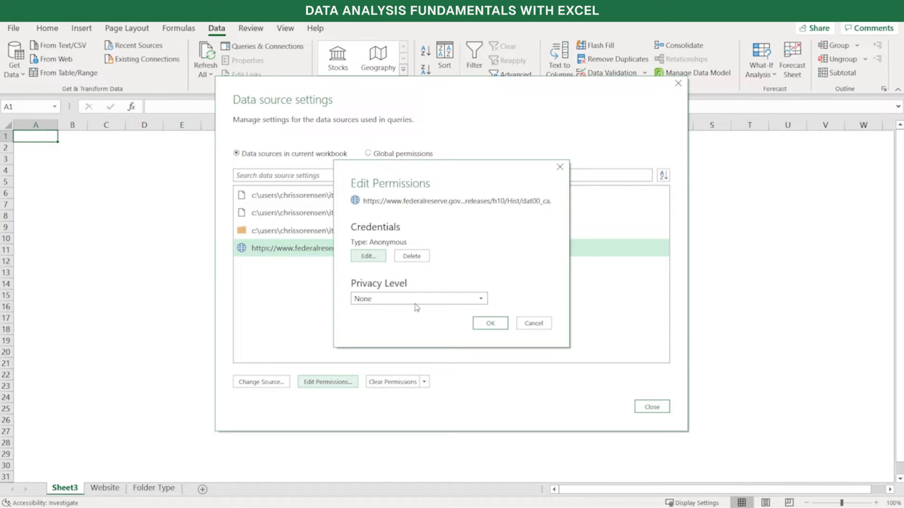
{"action": "left_click", "coordinate": [543, 324]}
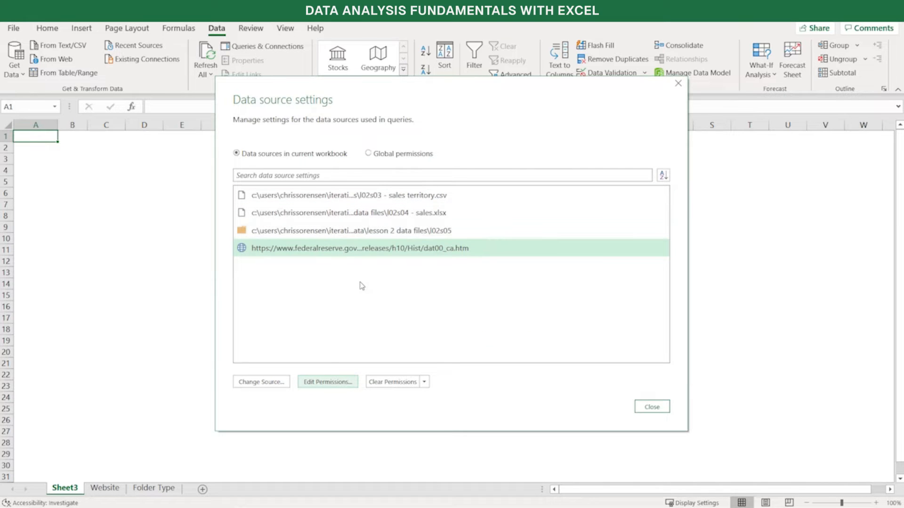
{"action": "left_click", "coordinate": [652, 408]}
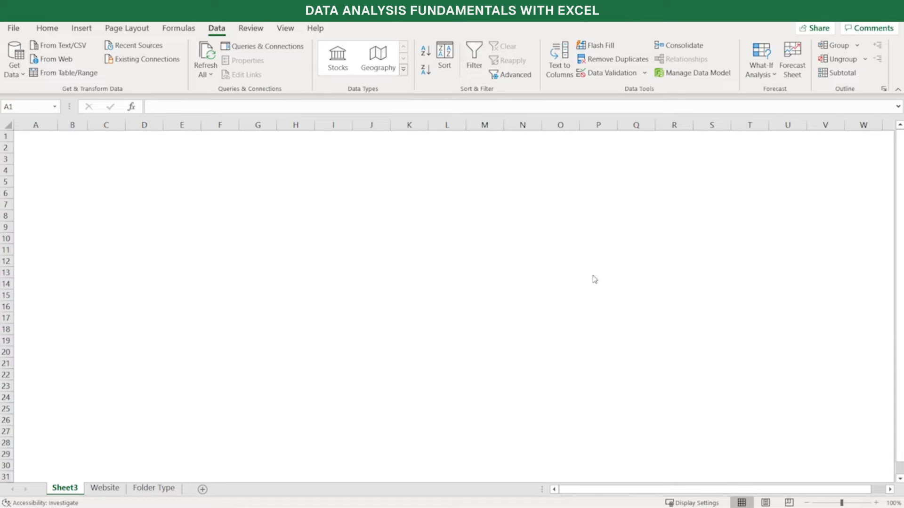
Connect to L02S04 - Sales.xlsx from the recent sources to view its available items, and leave without importing
{"action": "left_click", "coordinate": [151, 51]}
{"action": "left_click", "coordinate": [150, 51]}
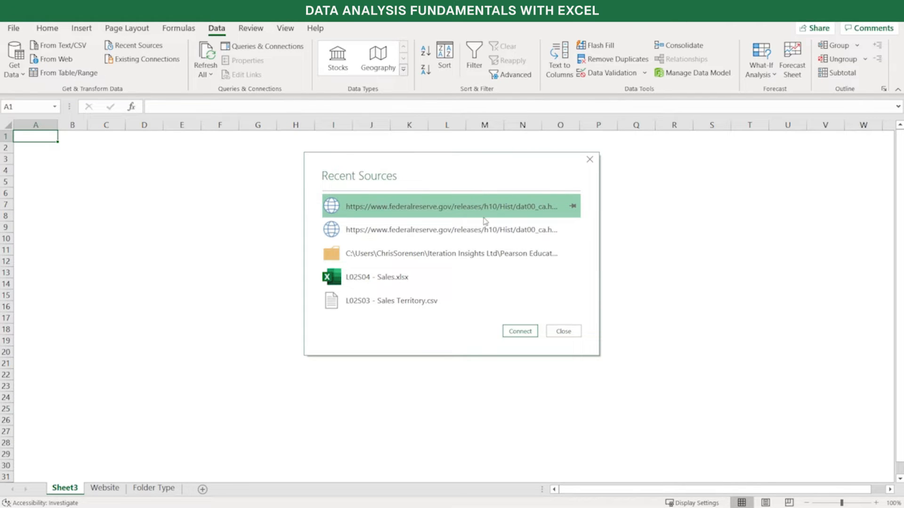
{"action": "left_click", "coordinate": [451, 281]}
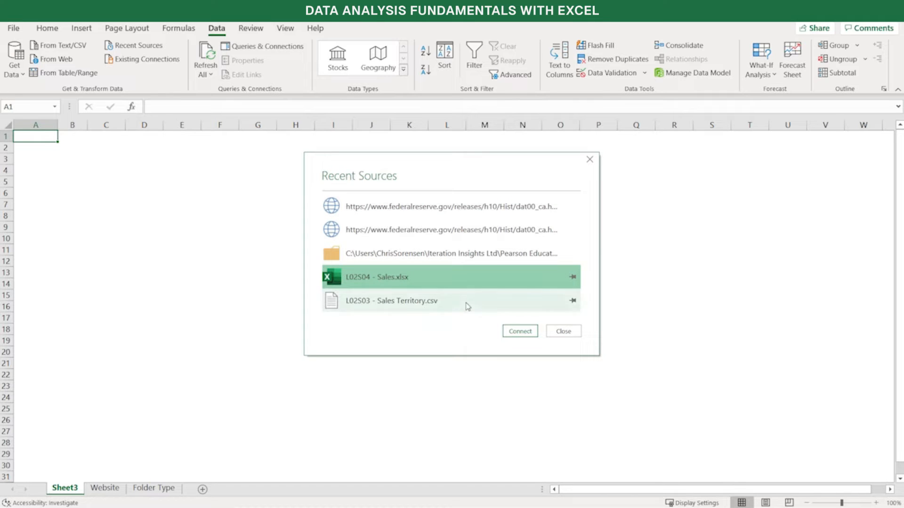
{"action": "left_click_drag", "start_coordinate": [430, 280], "coordinate": [513, 335]}
{"action": "left_click", "coordinate": [513, 336]}
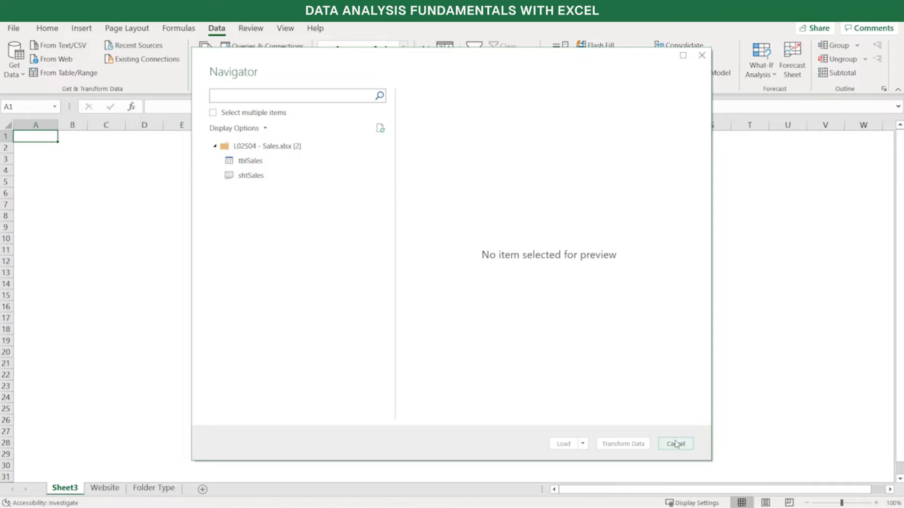
{"action": "left_click", "coordinate": [676, 444]}
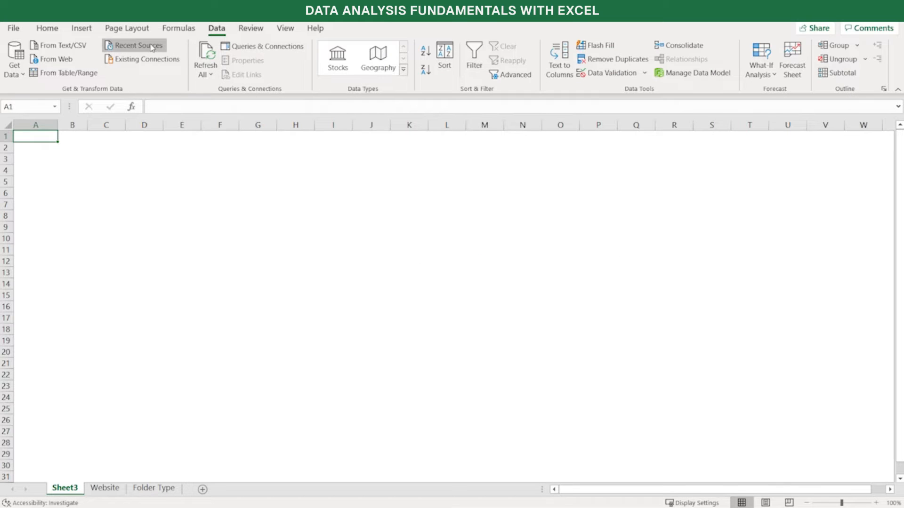
Review the recent sources list again and the options available for the L02S04 - Sales.xlsx entry
{"action": "left_click", "coordinate": [152, 47]}
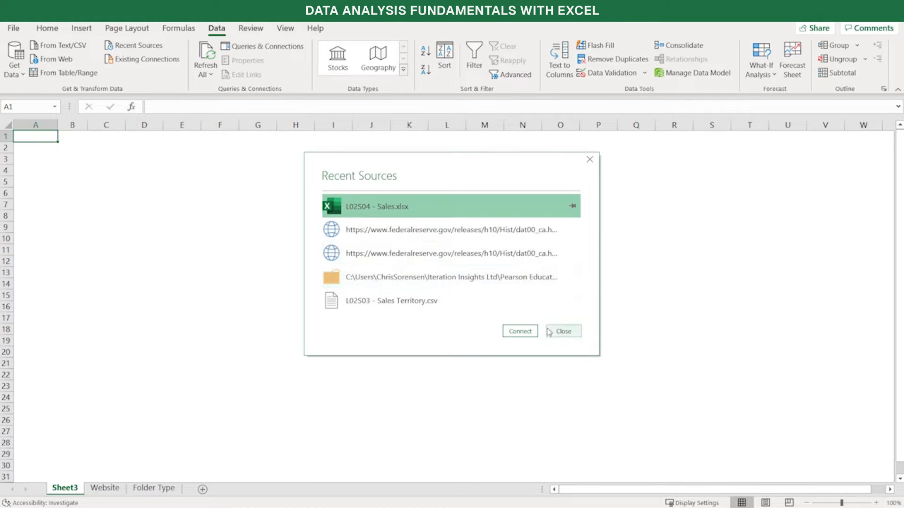
{"action": "right_click", "coordinate": [466, 208]}
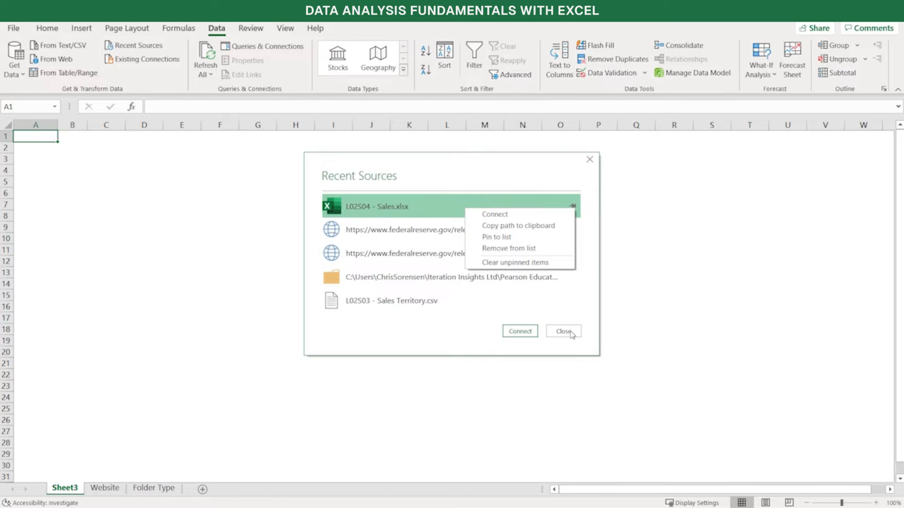
{"action": "left_click", "coordinate": [571, 332]}
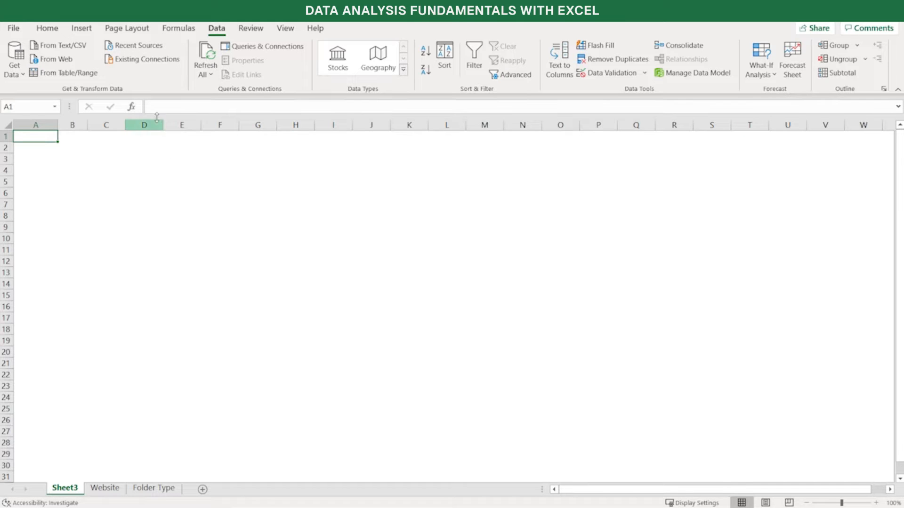
Review the Sales Territories connection's usage, definition and used-in properties among the existing connections, leaving without changes
{"action": "left_click", "coordinate": [144, 61]}
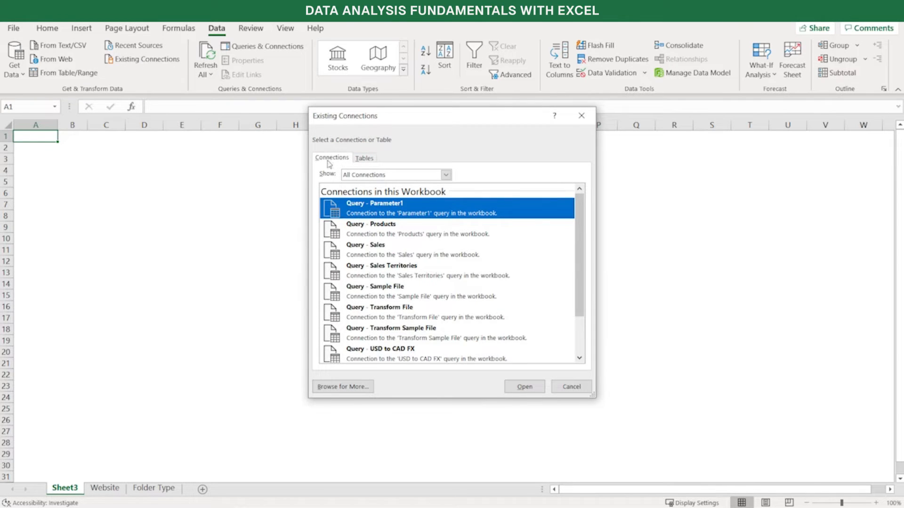
{"action": "left_click", "coordinate": [383, 272]}
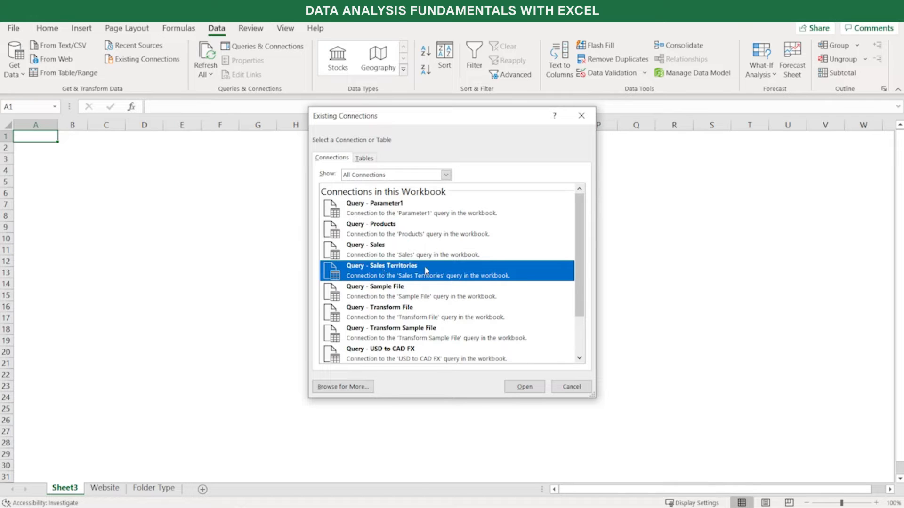
{"action": "right_click", "coordinate": [398, 275]}
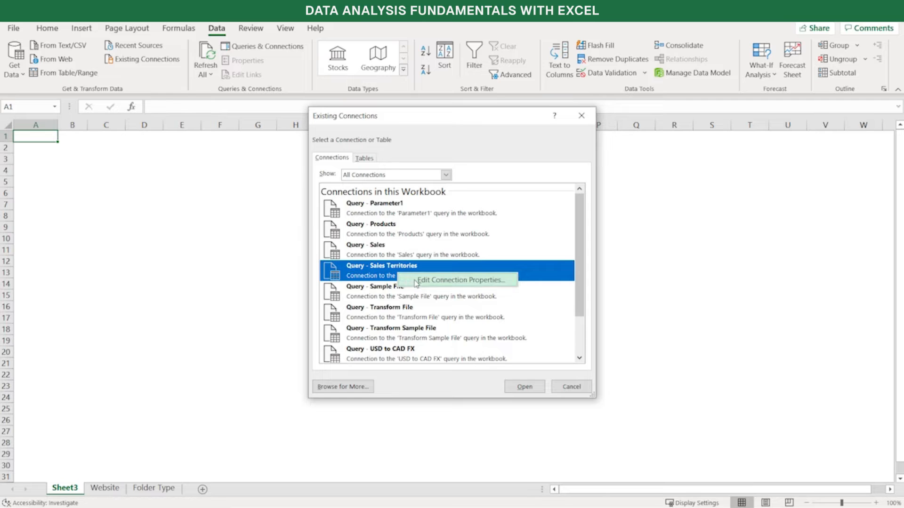
{"action": "left_click", "coordinate": [414, 281]}
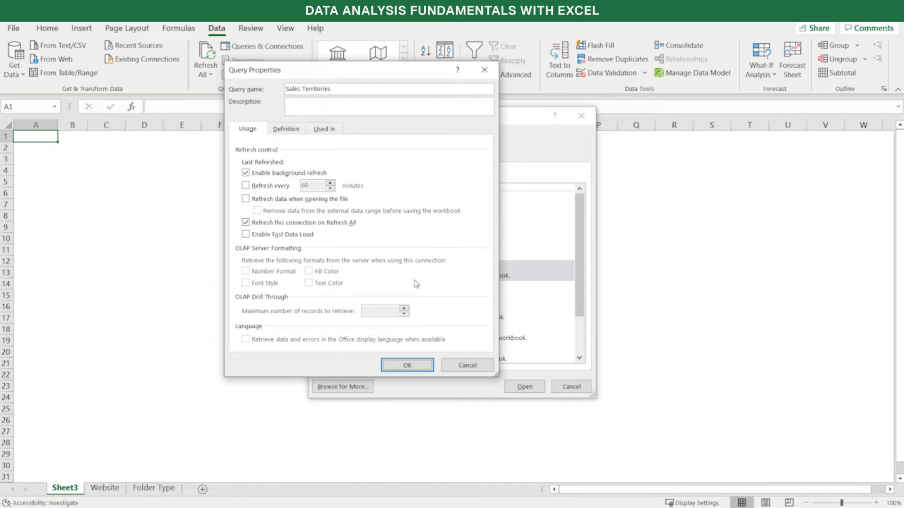
{"action": "left_click_drag", "start_coordinate": [359, 78], "coordinate": [360, 107]}
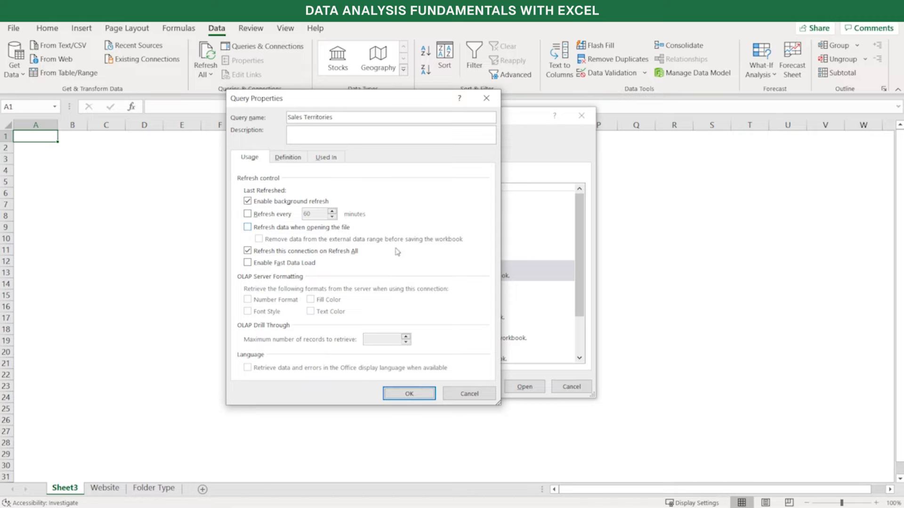
{"action": "left_click", "coordinate": [284, 158]}
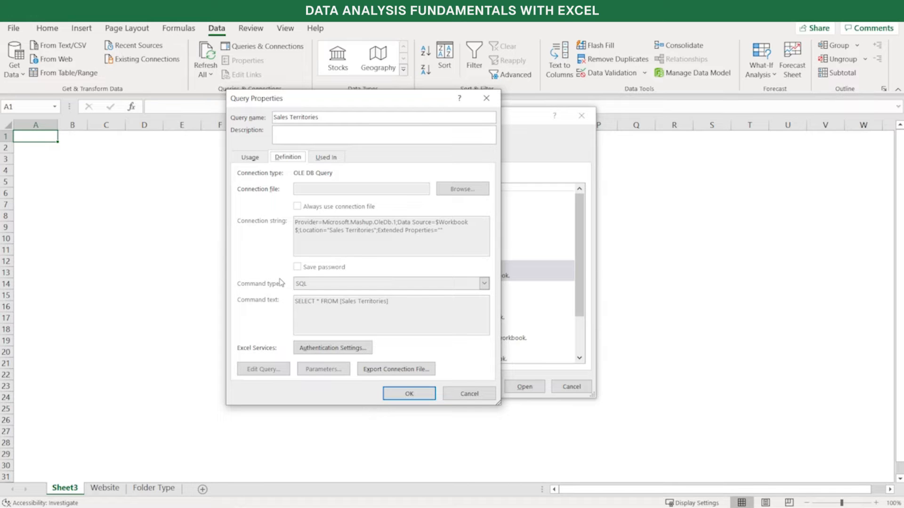
{"action": "left_click", "coordinate": [339, 160]}
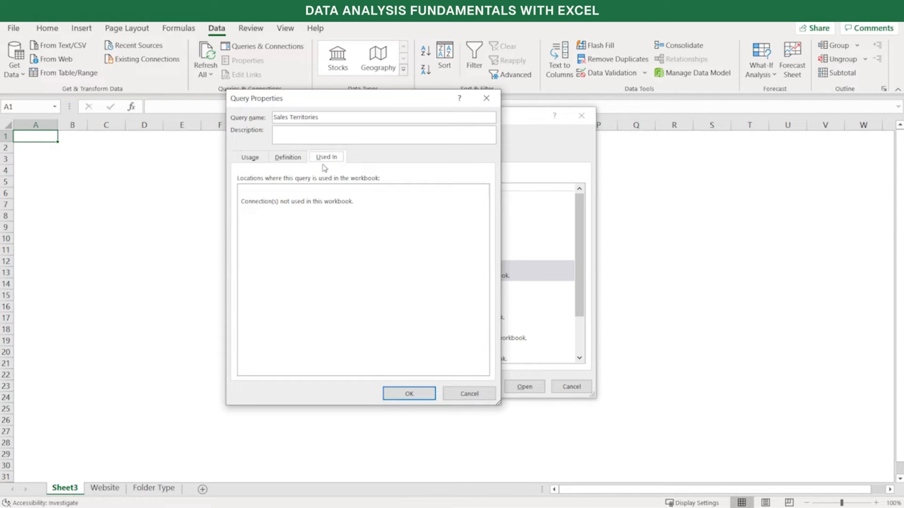
{"action": "left_click", "coordinate": [241, 161]}
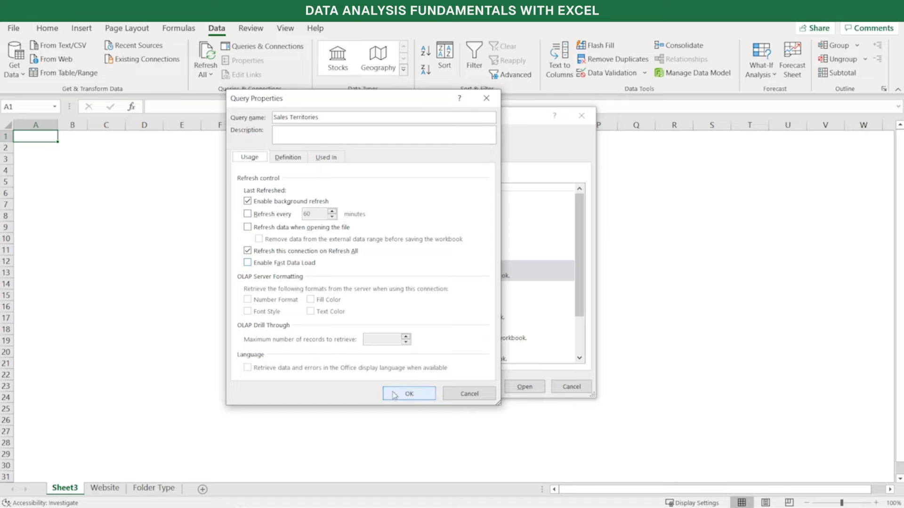
{"action": "left_click", "coordinate": [469, 395]}
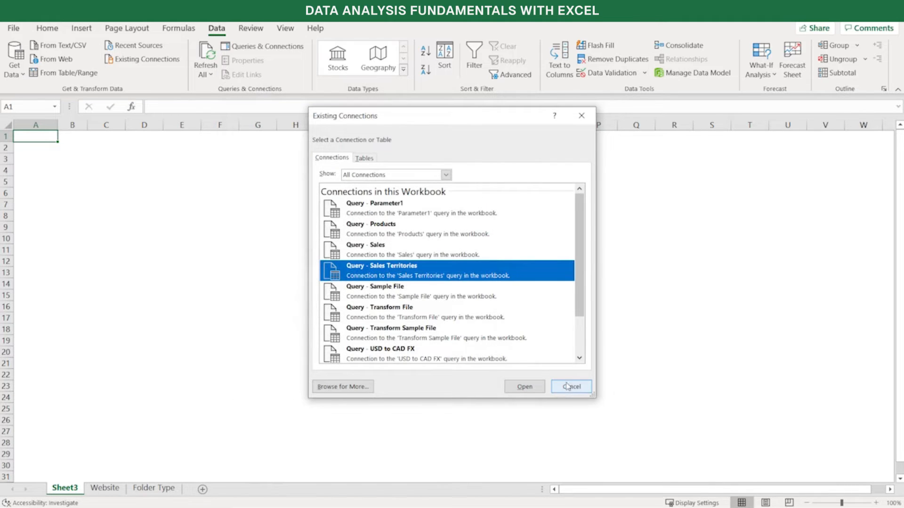
{"action": "left_click", "coordinate": [570, 387]}
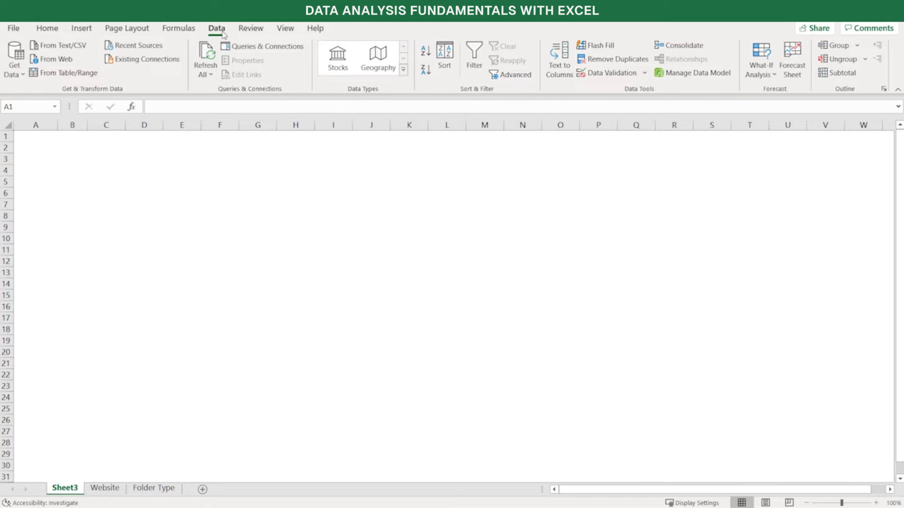
Launch the Power Query Editor, display the Sales Territories query and review the available transform and add-column commands
{"action": "left_click", "coordinate": [20, 75]}
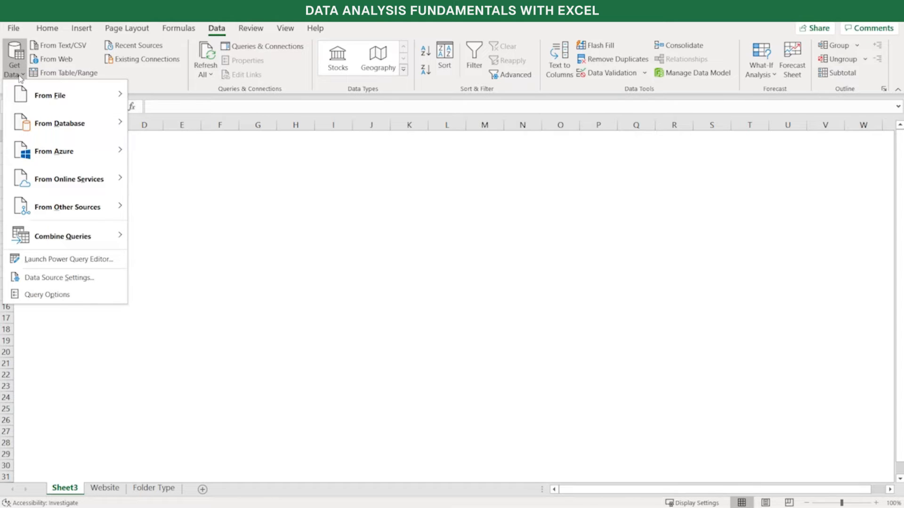
{"action": "left_click", "coordinate": [38, 260]}
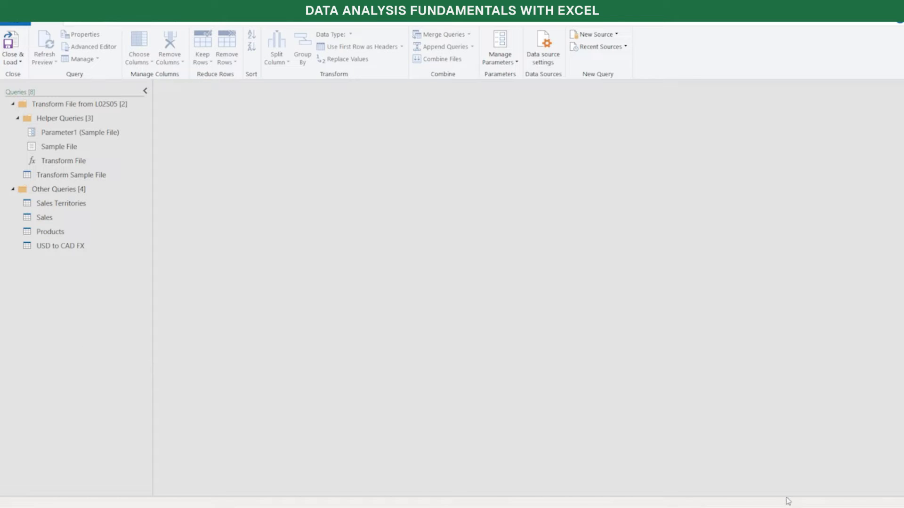
{"action": "mouse_move", "coordinate": [803, 507]}
{"action": "left_click", "coordinate": [70, 206]}
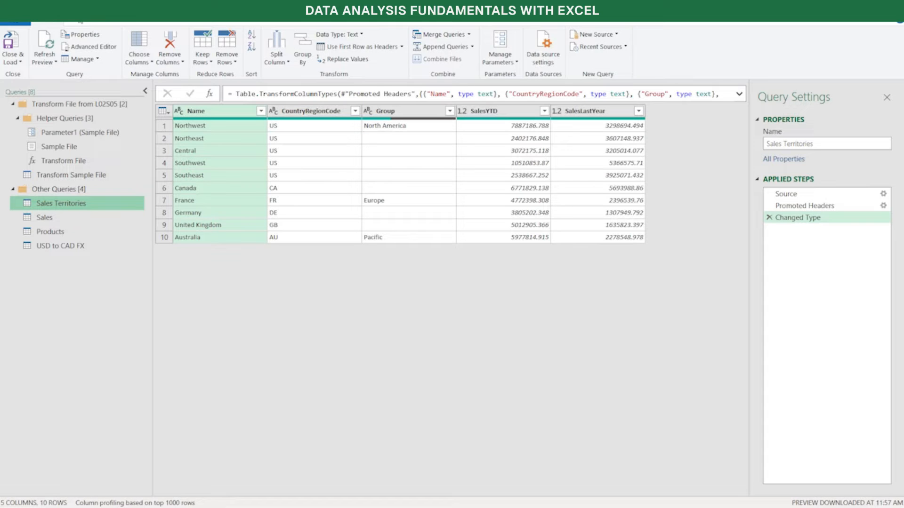
{"action": "left_click", "coordinate": [82, 22]}
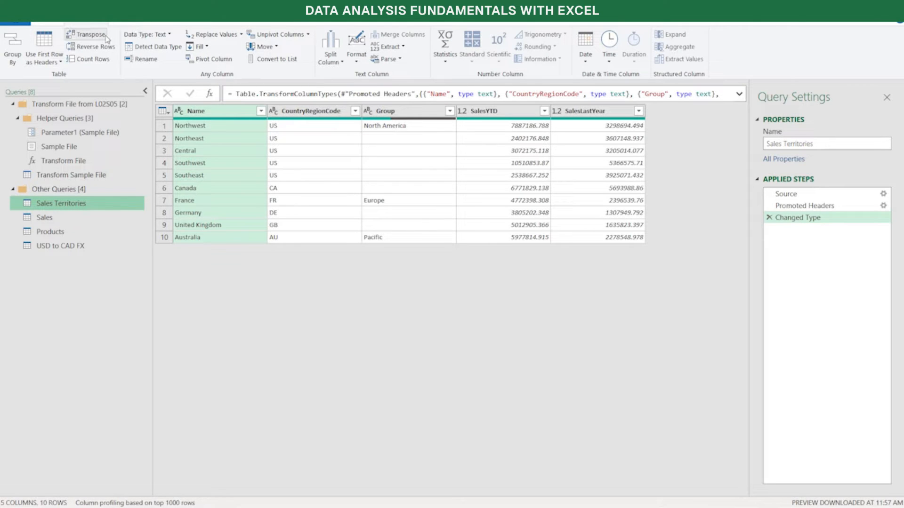
{"action": "left_click", "coordinate": [135, 25]}
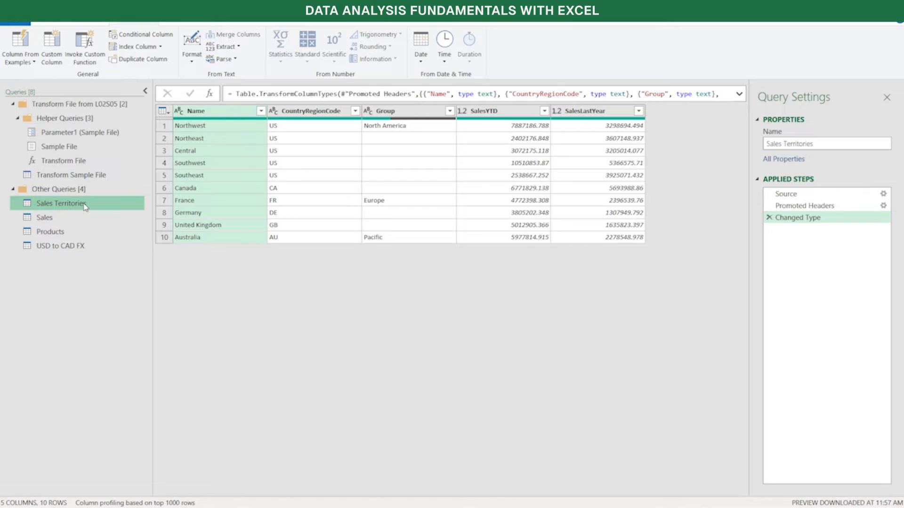
Preview the Sales, Products, USD to CAD FX and Sales Territories queries, and review the editor's view options including the formula bar
{"action": "left_click", "coordinate": [67, 219]}
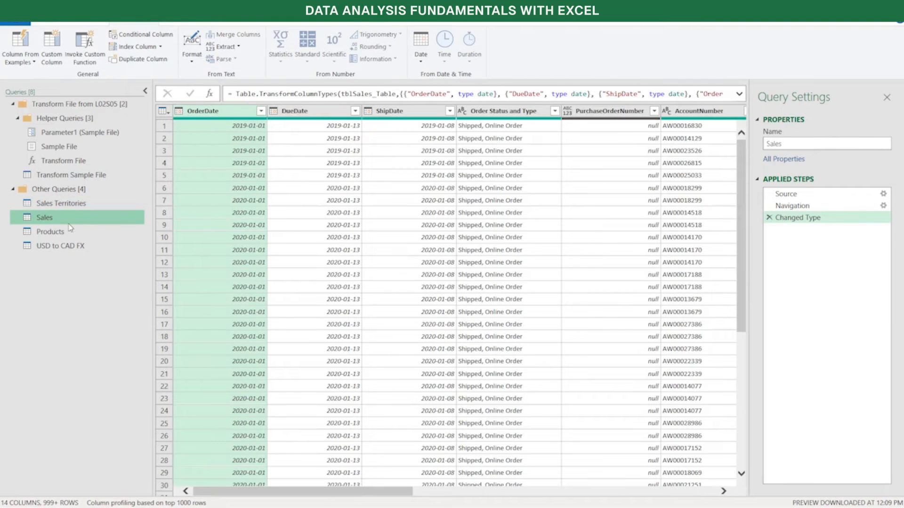
{"action": "left_click", "coordinate": [67, 232]}
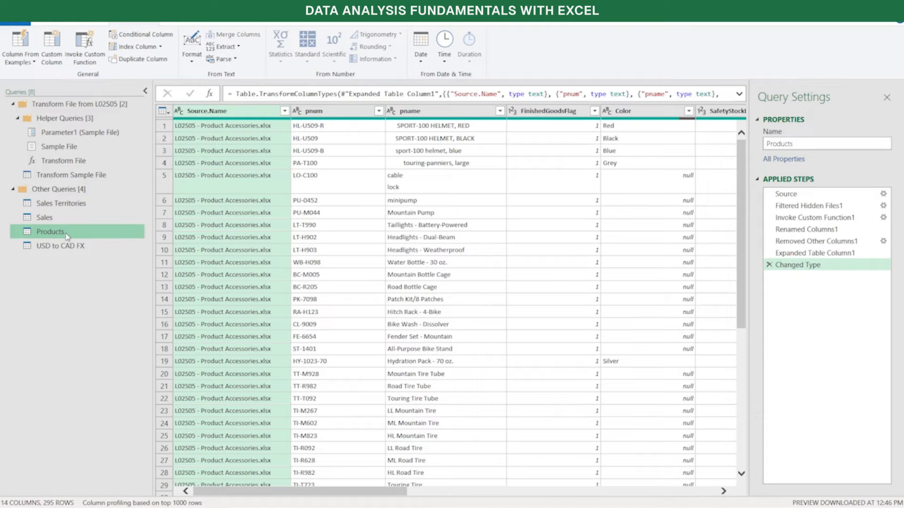
{"action": "left_click", "coordinate": [73, 247]}
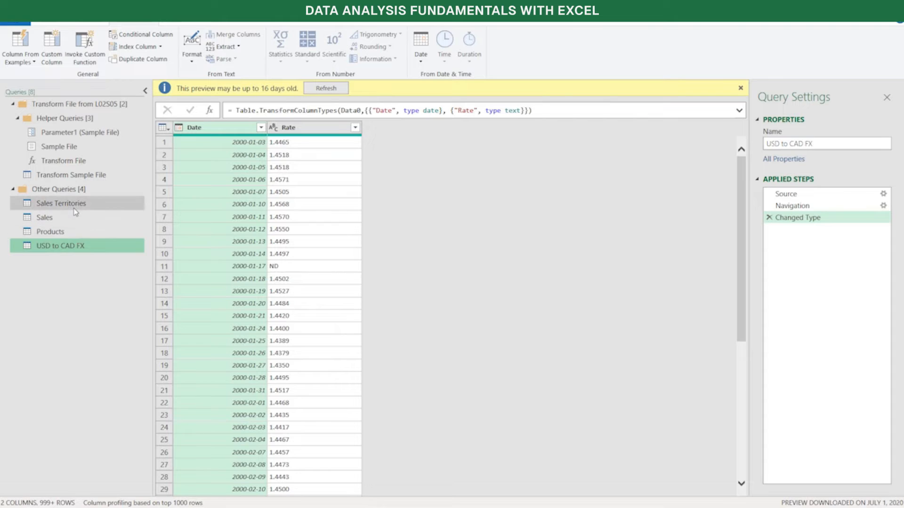
{"action": "left_click", "coordinate": [101, 201]}
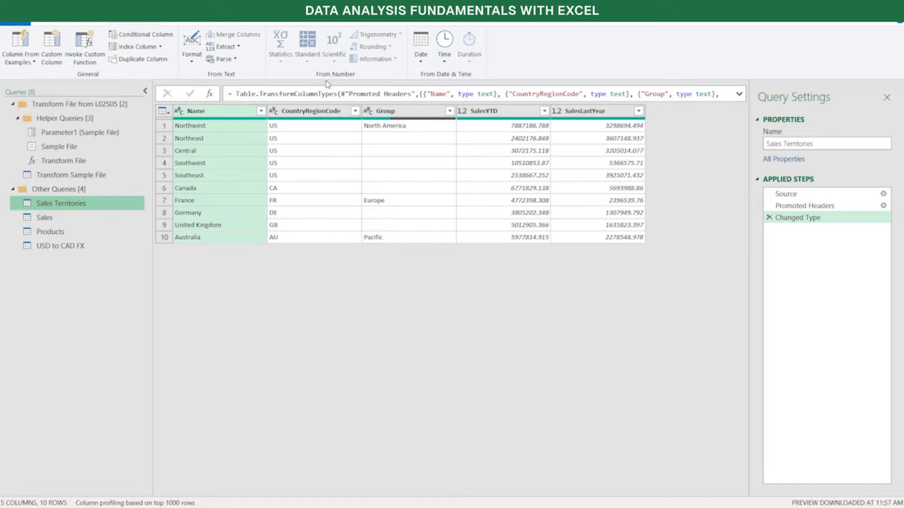
{"action": "left_click", "coordinate": [180, 24]}
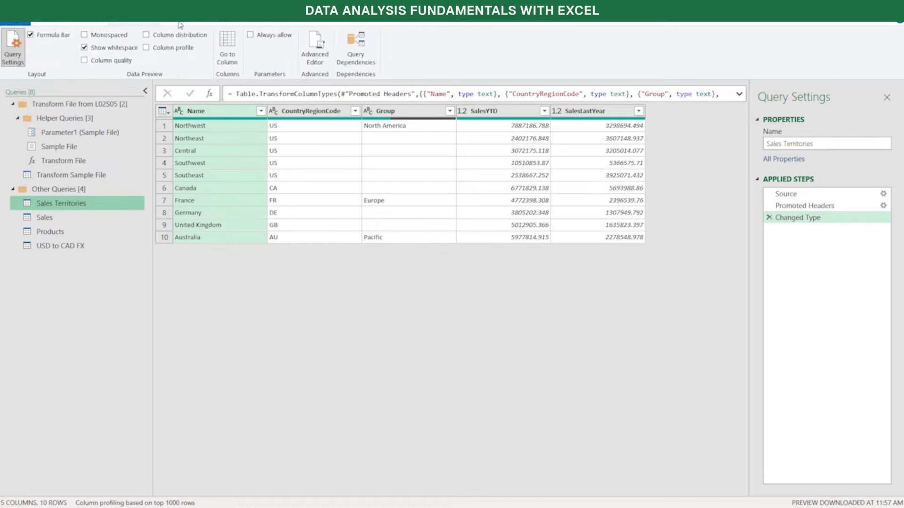
{"action": "left_click", "coordinate": [53, 38]}
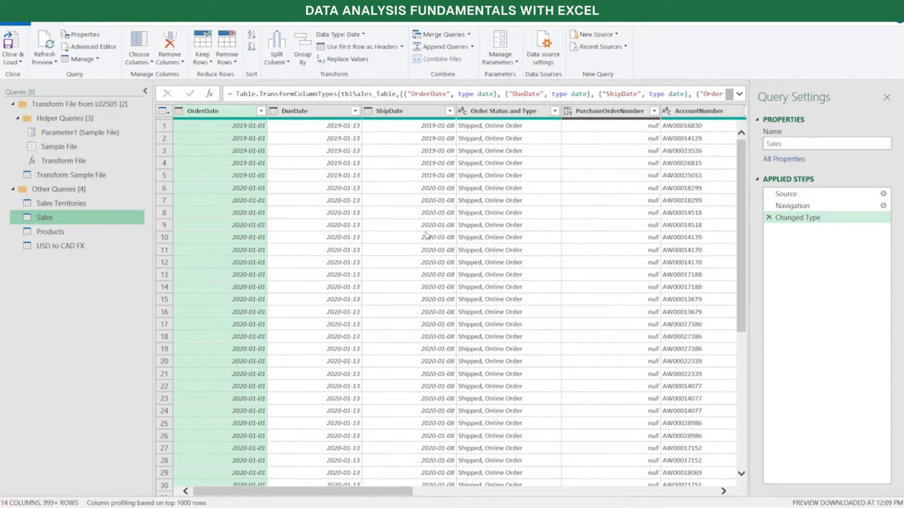
Examine the DueDate, ShipDate and PurchaseOrderNumber columns of the Sales query one at a time
{"action": "left_click", "coordinate": [312, 114]}
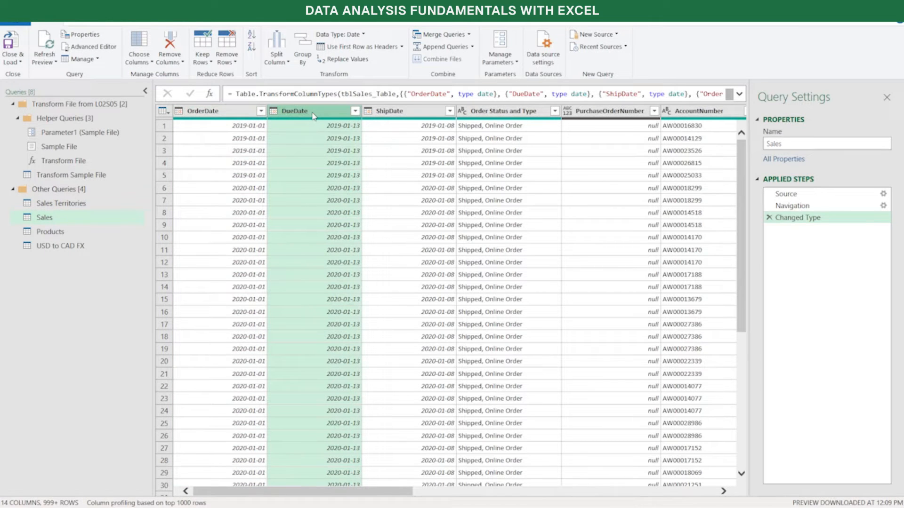
{"action": "left_click", "coordinate": [386, 112]}
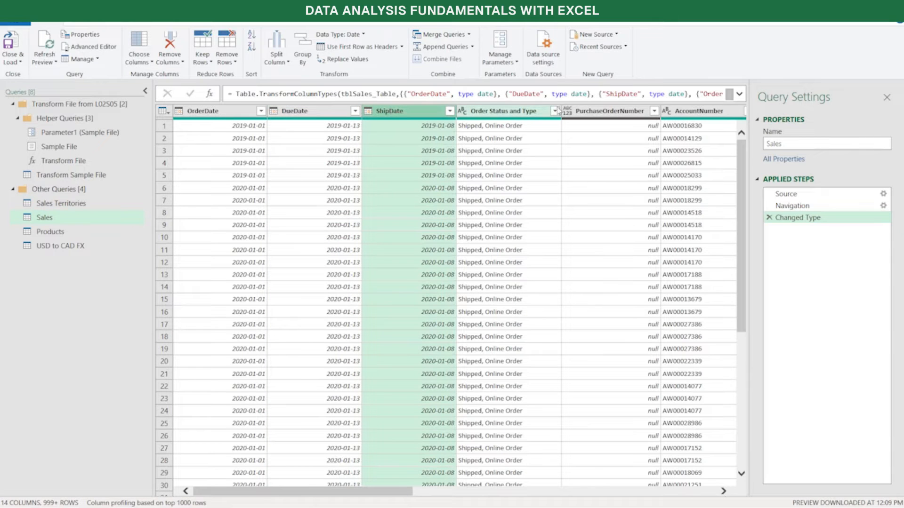
{"action": "left_click", "coordinate": [605, 111]}
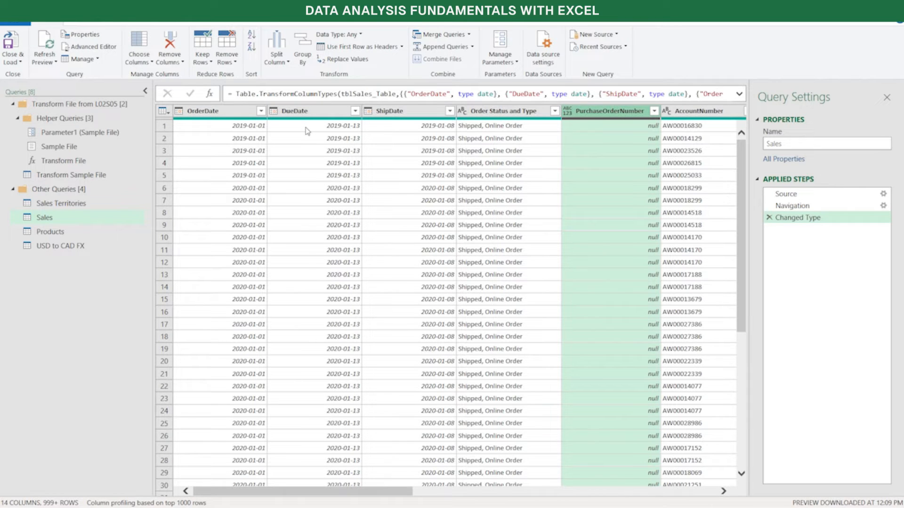
Try removing the DueDate, ShipDate, PurchaseOrderNumber, AccountNumber, StoreFullName, PersonFullName, NationalIDNumber and OrderTotal columns from the Sales query, and delete that applied step
{"action": "left_click", "coordinate": [308, 113]}
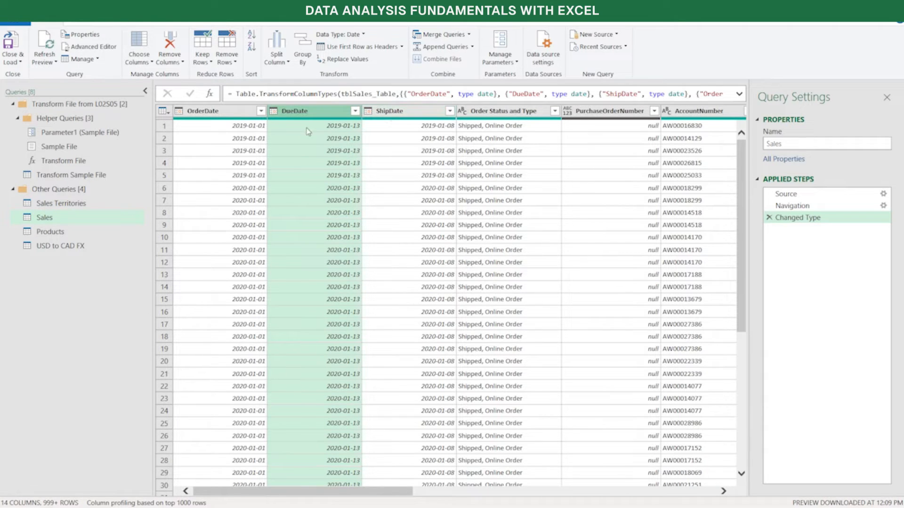
{"action": "left_click", "coordinate": [405, 110], "text": "ctrl"}
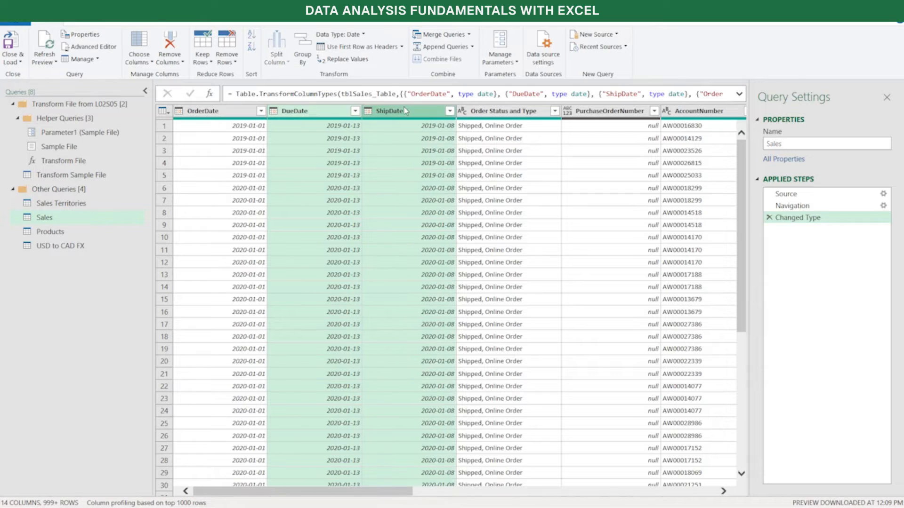
{"action": "left_click", "coordinate": [589, 114], "text": "ctrl"}
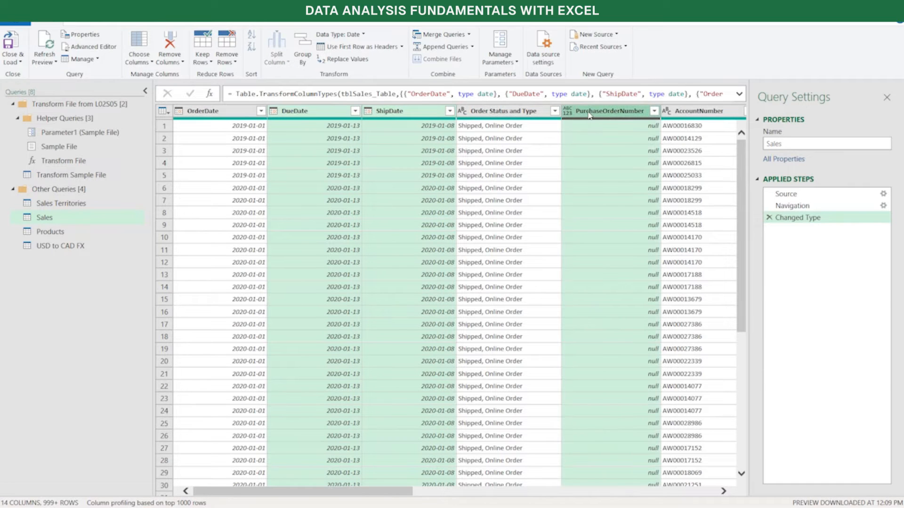
{"action": "left_click", "coordinate": [696, 116], "text": "ctrl"}
{"action": "left_click_drag", "start_coordinate": [410, 493], "coordinate": [565, 480]}
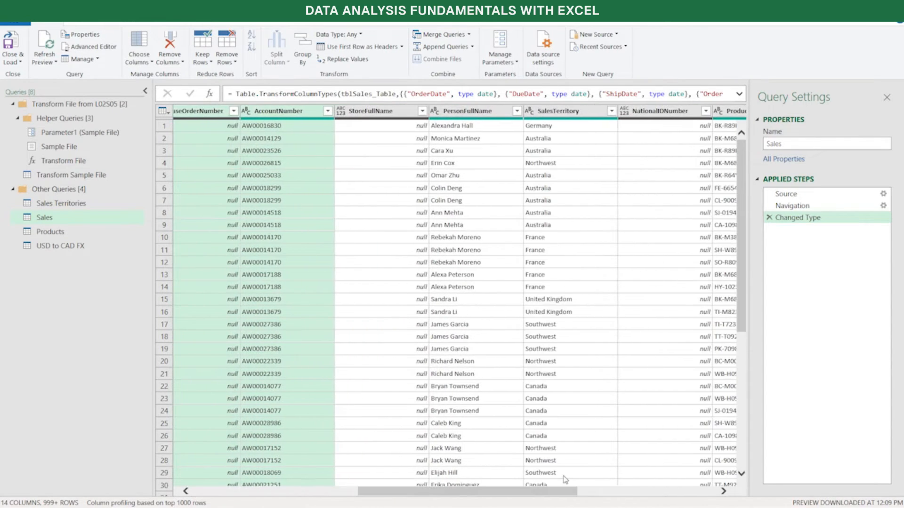
{"action": "left_click", "coordinate": [380, 112], "text": "ctrl"}
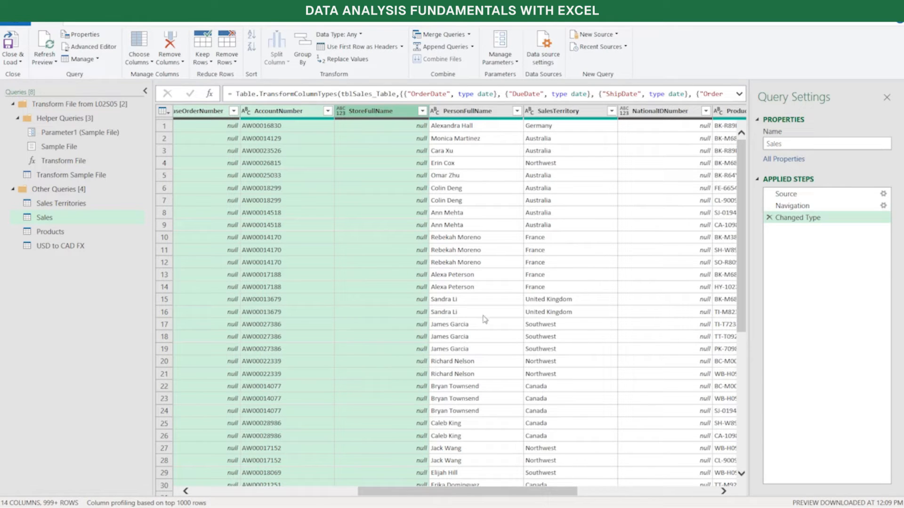
{"action": "left_click", "coordinate": [479, 113], "text": "ctrl"}
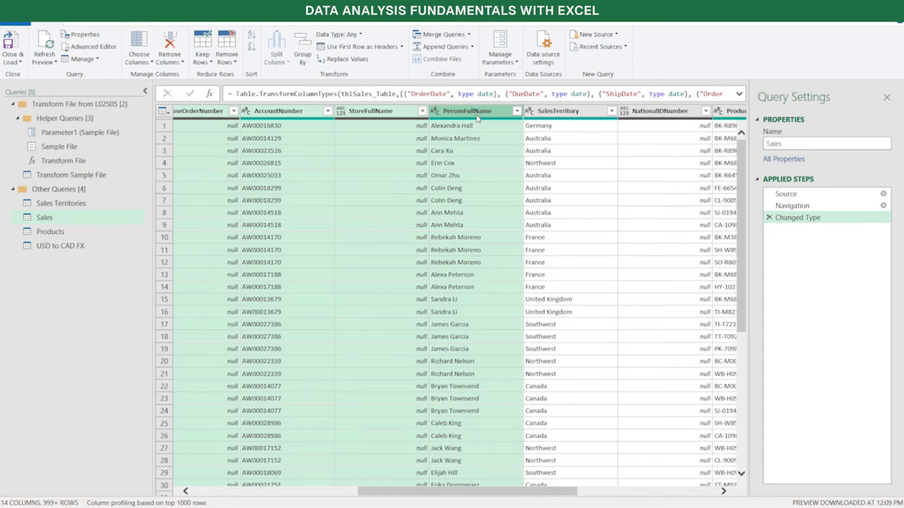
{"action": "left_click", "coordinate": [649, 114], "text": "ctrl"}
{"action": "left_click_drag", "start_coordinate": [511, 492], "coordinate": [617, 492]}
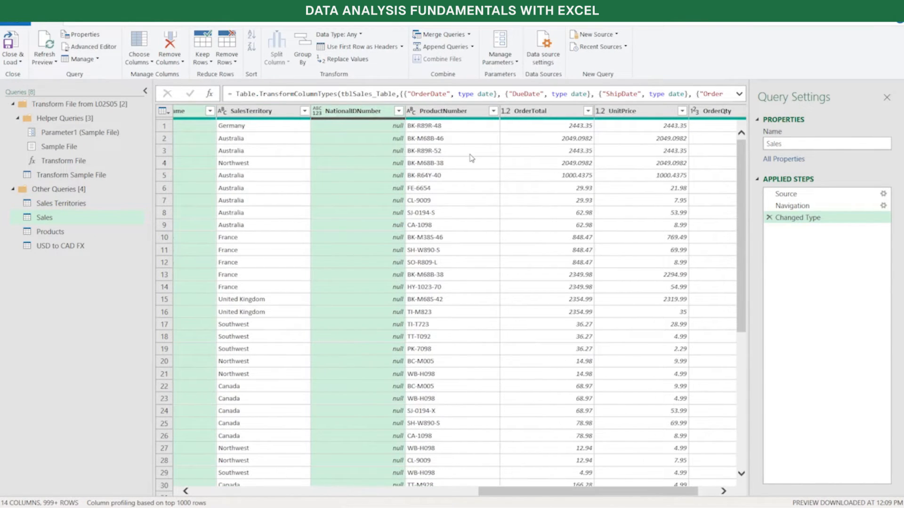
{"action": "left_click", "coordinate": [544, 112], "text": "ctrl"}
{"action": "left_click_drag", "start_coordinate": [616, 492], "coordinate": [635, 493]}
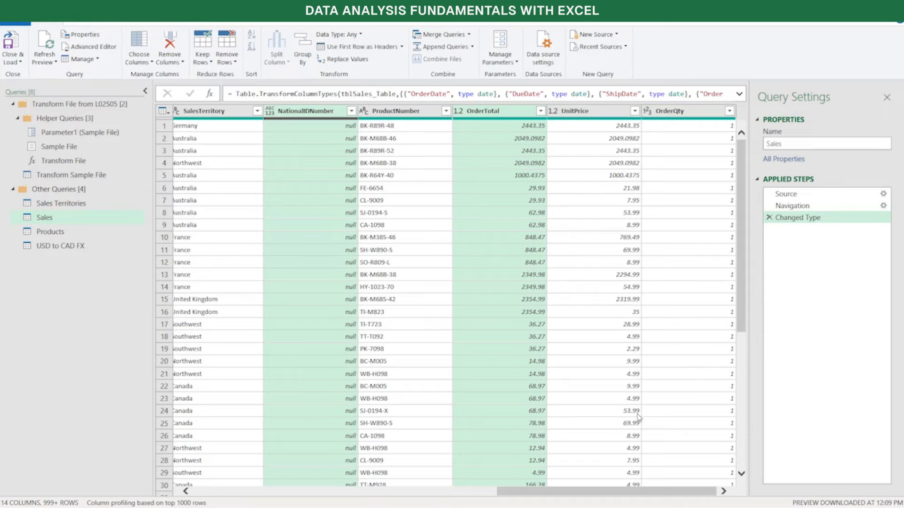
{"action": "left_click_drag", "start_coordinate": [555, 492], "coordinate": [252, 492]}
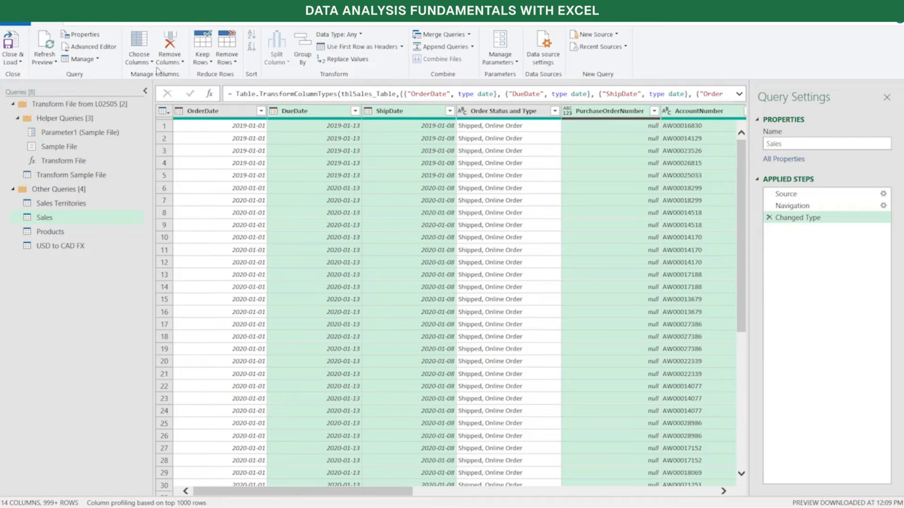
{"action": "left_click", "coordinate": [183, 63]}
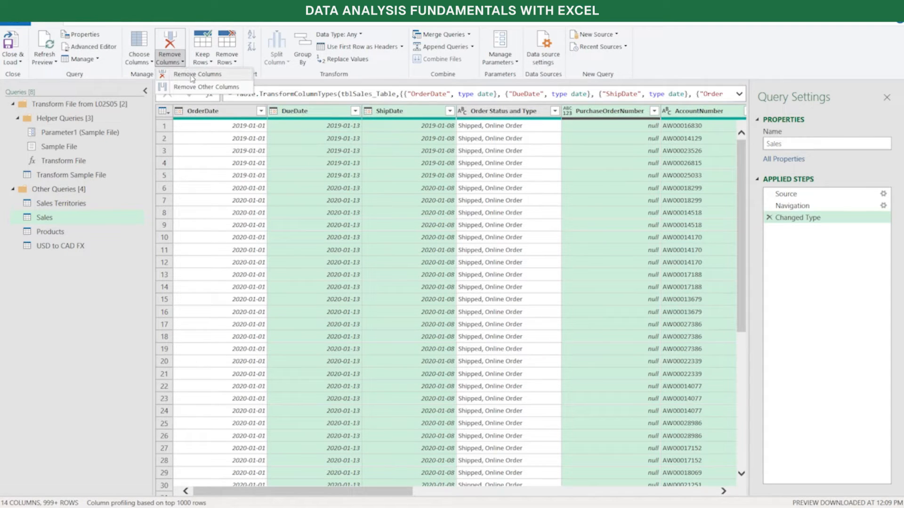
{"action": "left_click", "coordinate": [191, 76]}
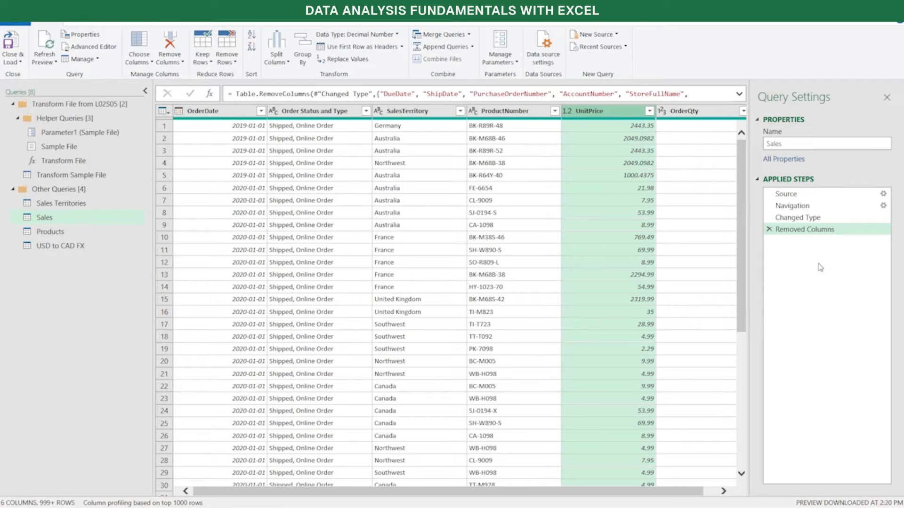
{"action": "left_click", "coordinate": [769, 230]}
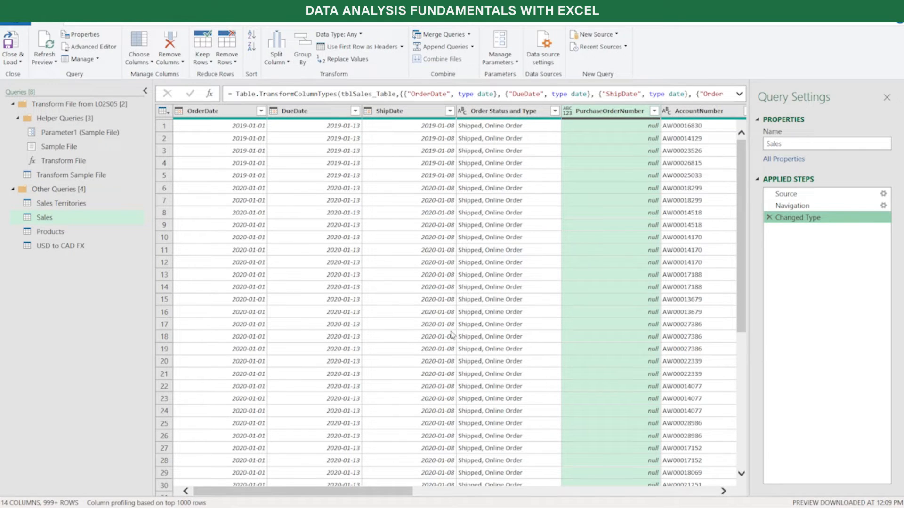
Try keeping only OrderDate, Order Status and Type, SalesTerritory, ProductNumber, UnitPrice and OrderQty with Remove Other Columns, and delete that applied step
{"action": "left_click", "coordinate": [236, 112]}
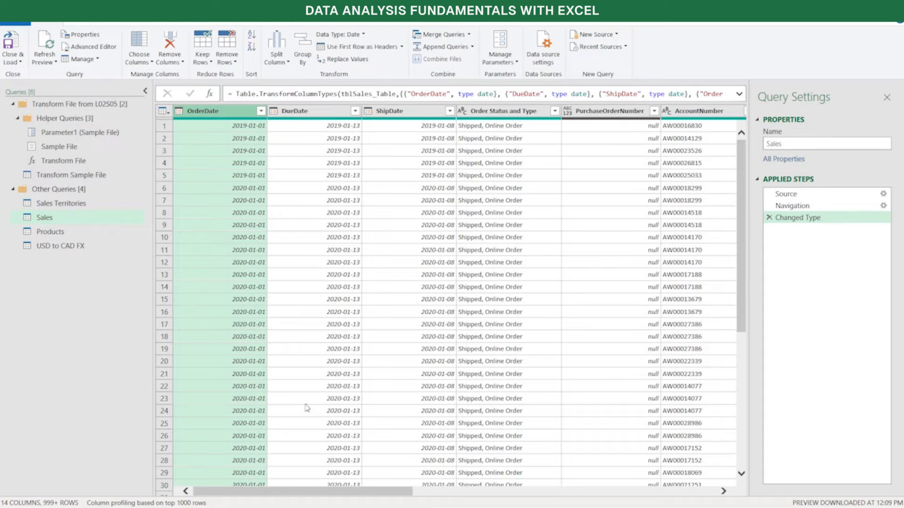
{"action": "left_click_drag", "start_coordinate": [300, 491], "coordinate": [542, 476]}
{"action": "left_click", "coordinate": [454, 113]}
{"action": "left_click", "coordinate": [473, 116]}
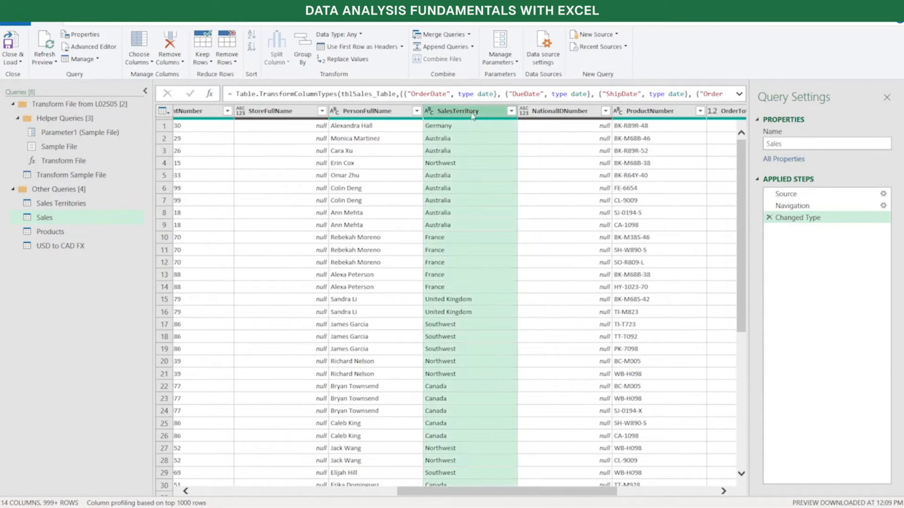
{"action": "left_click_drag", "start_coordinate": [473, 492], "coordinate": [549, 491]}
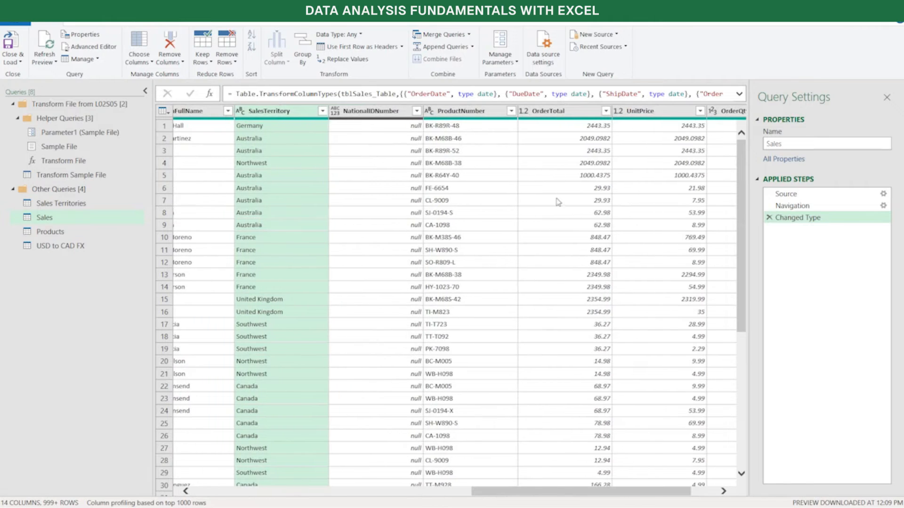
{"action": "left_click", "coordinate": [468, 114], "text": "ctrl"}
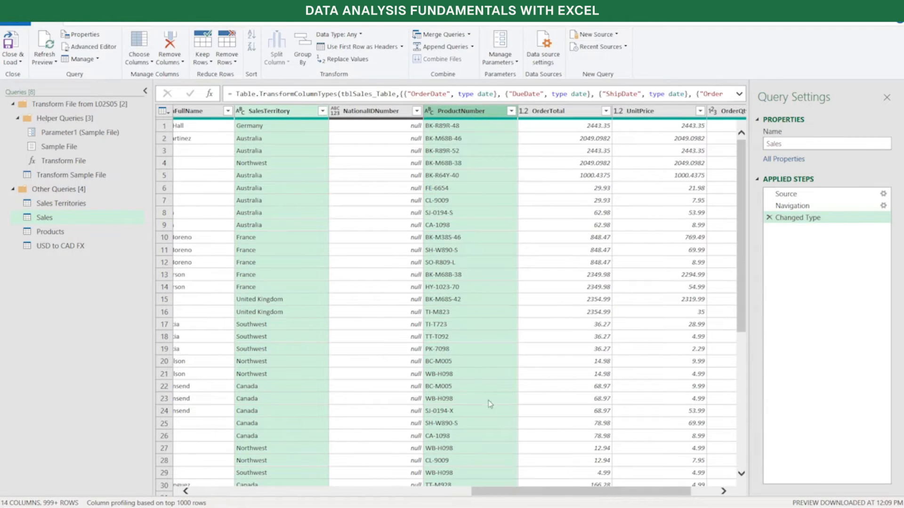
{"action": "left_click_drag", "start_coordinate": [531, 492], "coordinate": [588, 475]}
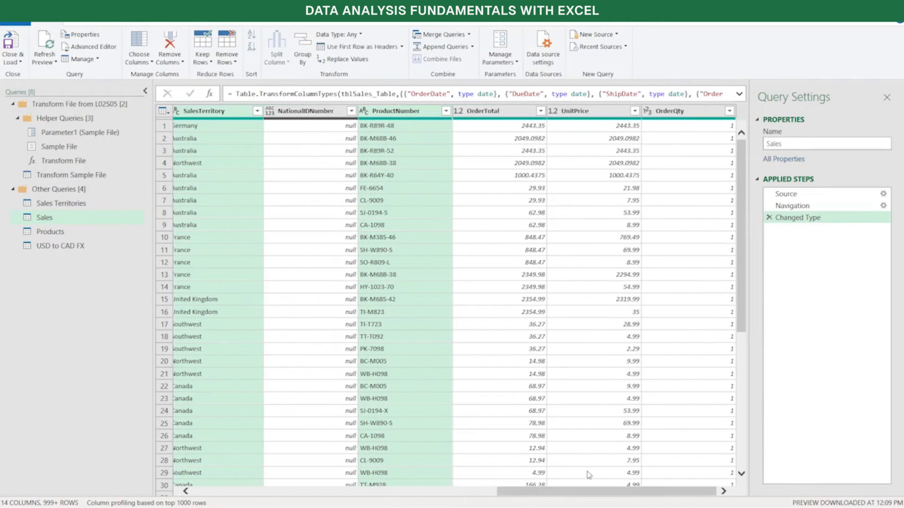
{"action": "left_click", "coordinate": [596, 113], "text": "ctrl"}
{"action": "left_click", "coordinate": [690, 111], "text": "ctrl"}
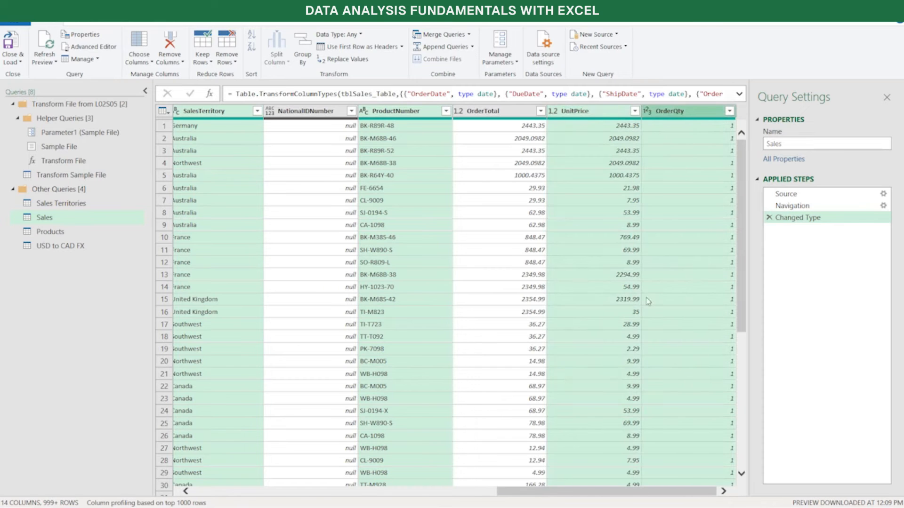
{"action": "left_click_drag", "start_coordinate": [630, 494], "coordinate": [307, 494]}
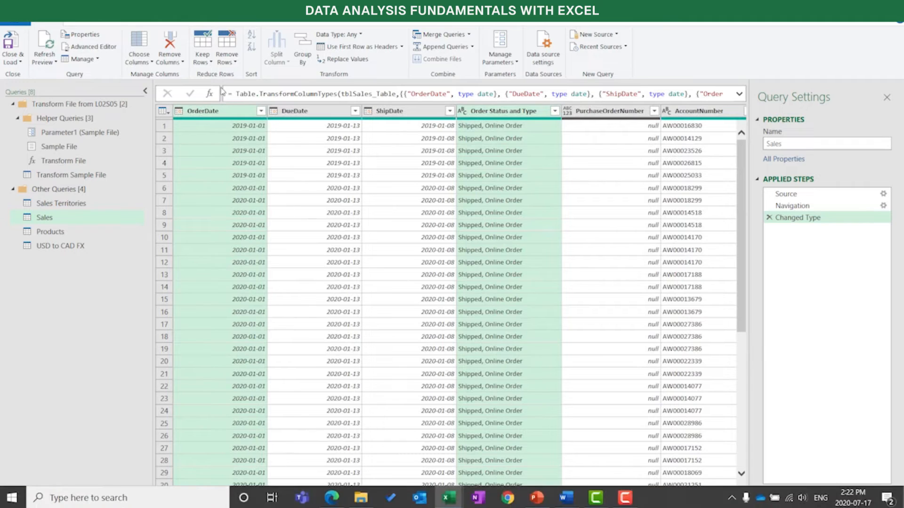
{"action": "left_click", "coordinate": [184, 66]}
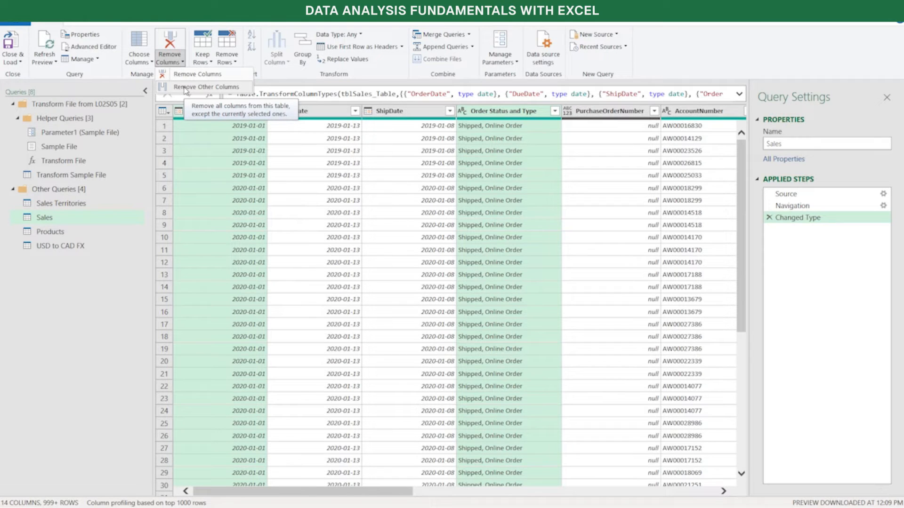
{"action": "left_click", "coordinate": [185, 87]}
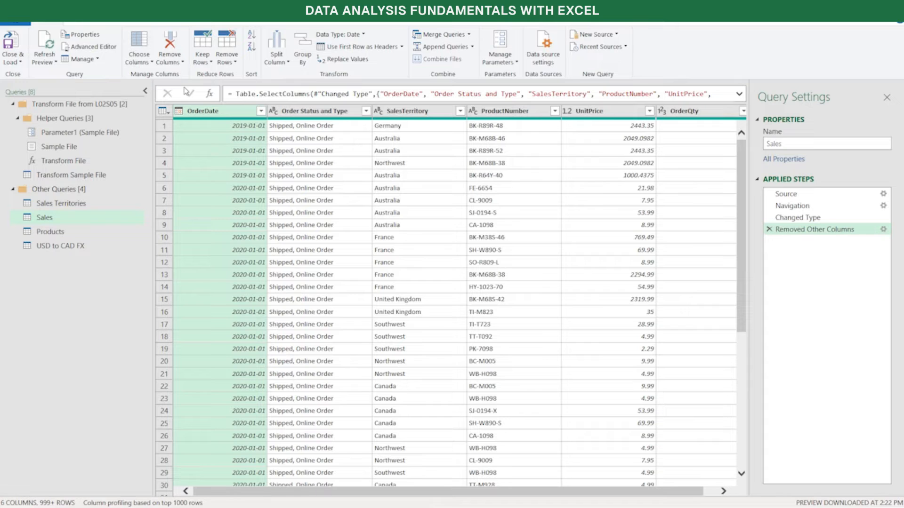
{"action": "left_click", "coordinate": [769, 229]}
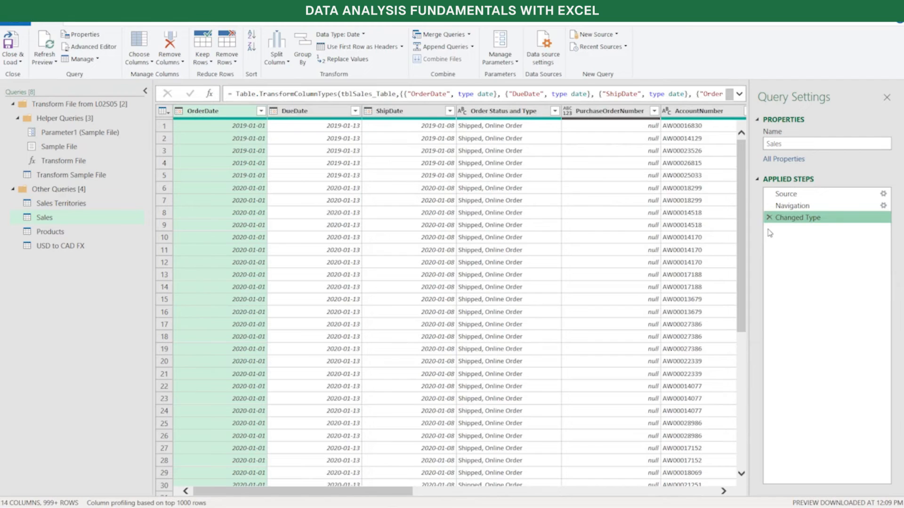
Use Choose Columns to keep only OrderDate, Order Status and Type, SalesTerritory, ProductNumber, UnitPrice and OrderQty, and review the new step's settings
{"action": "left_click", "coordinate": [149, 65]}
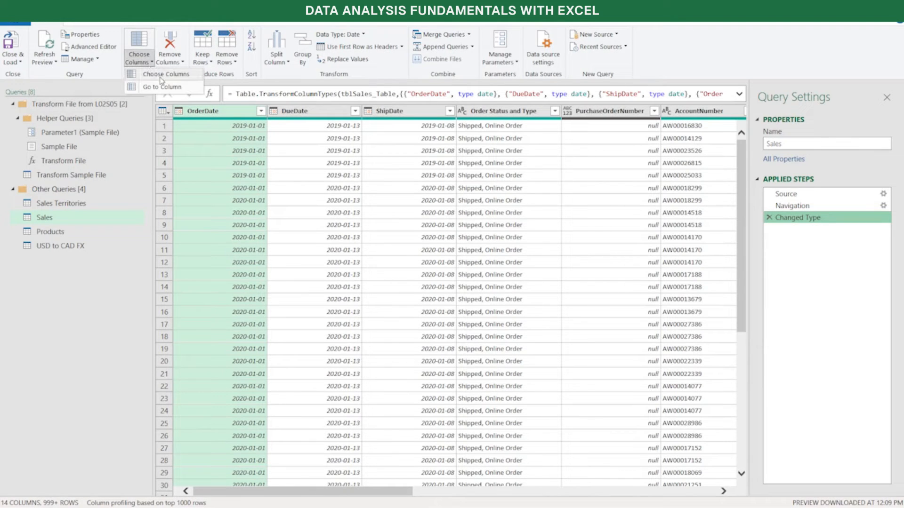
{"action": "left_click", "coordinate": [160, 75]}
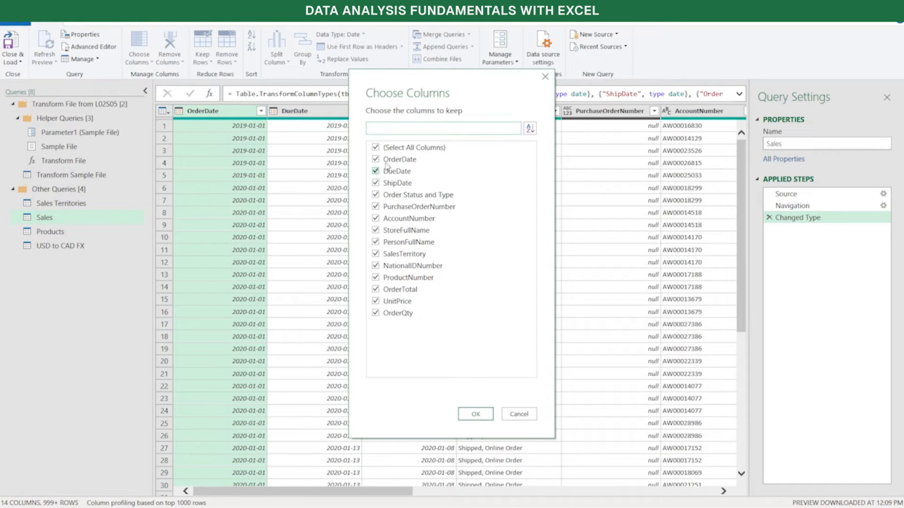
{"action": "left_click", "coordinate": [377, 148]}
{"action": "left_click", "coordinate": [375, 160]}
{"action": "left_click", "coordinate": [376, 302]}
{"action": "left_click", "coordinate": [376, 313]}
{"action": "left_click", "coordinate": [376, 278]}
{"action": "left_click", "coordinate": [473, 128]}
{"action": "left_click", "coordinate": [530, 129]}
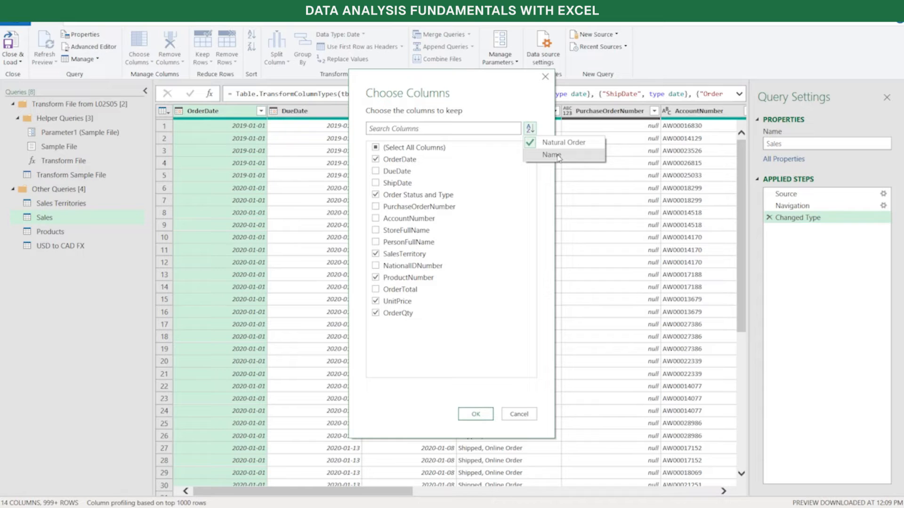
{"action": "left_click", "coordinate": [503, 88]}
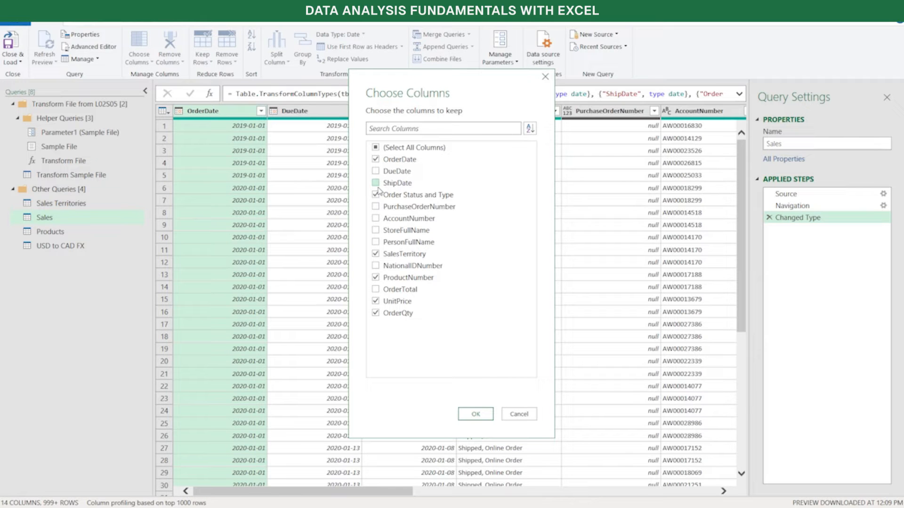
{"action": "left_click", "coordinate": [476, 413]}
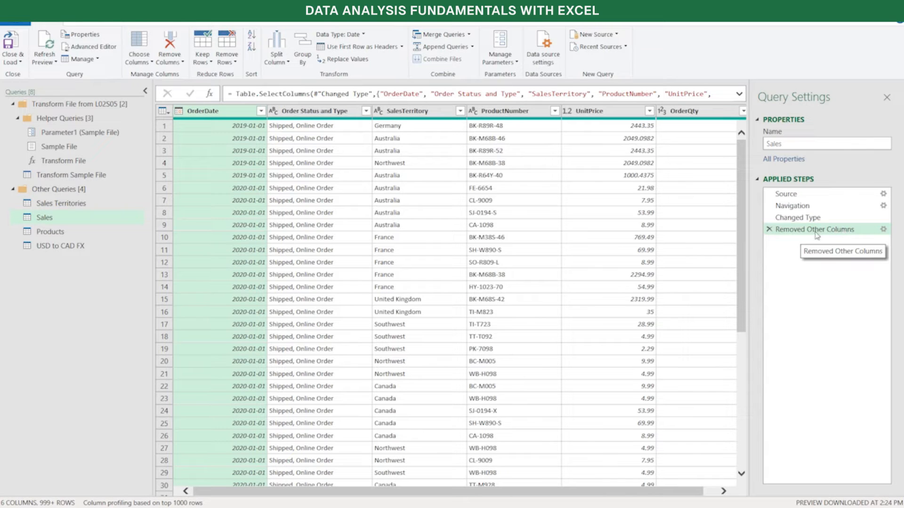
{"action": "left_click", "coordinate": [884, 230]}
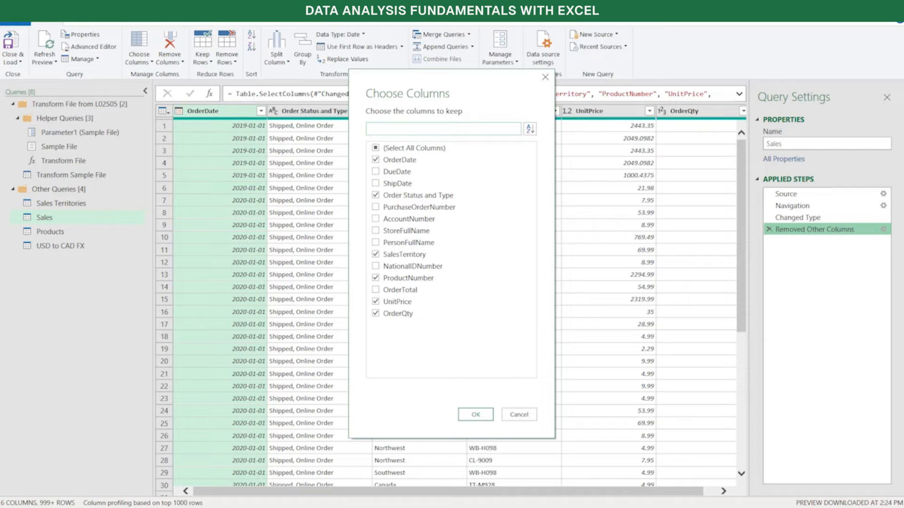
{"action": "left_click", "coordinate": [519, 416]}
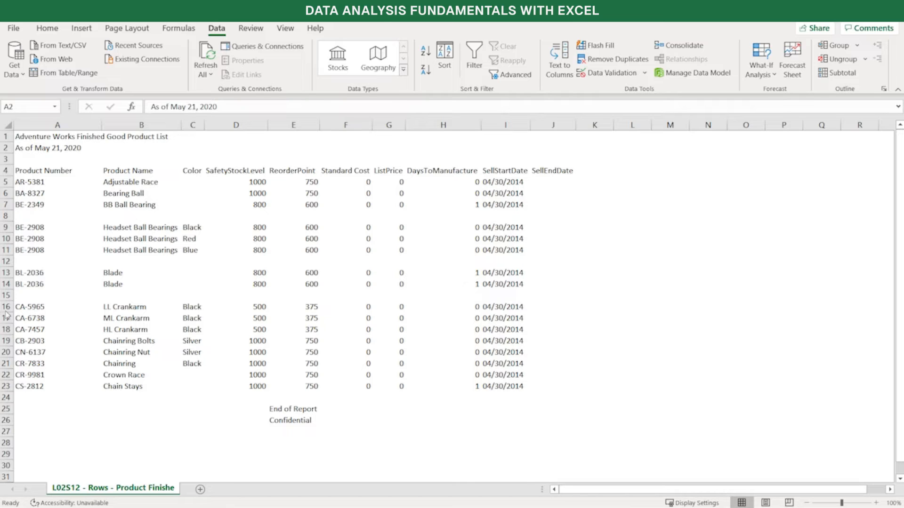
Examine blank rows 8, 12 and 15 and the footer rows 24 to 27 in the finished goods product list
{"action": "left_click", "coordinate": [7, 295]}
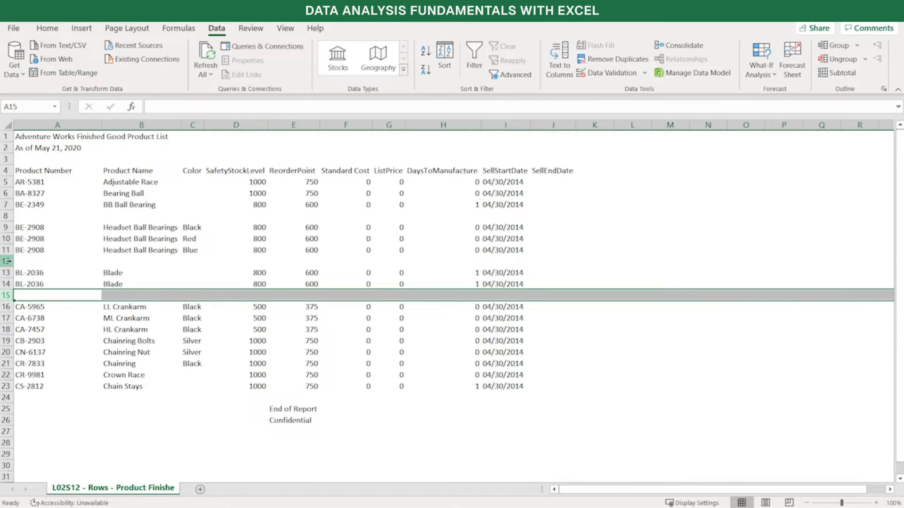
{"action": "left_click", "coordinate": [7, 262]}
{"action": "left_click", "coordinate": [6, 216]}
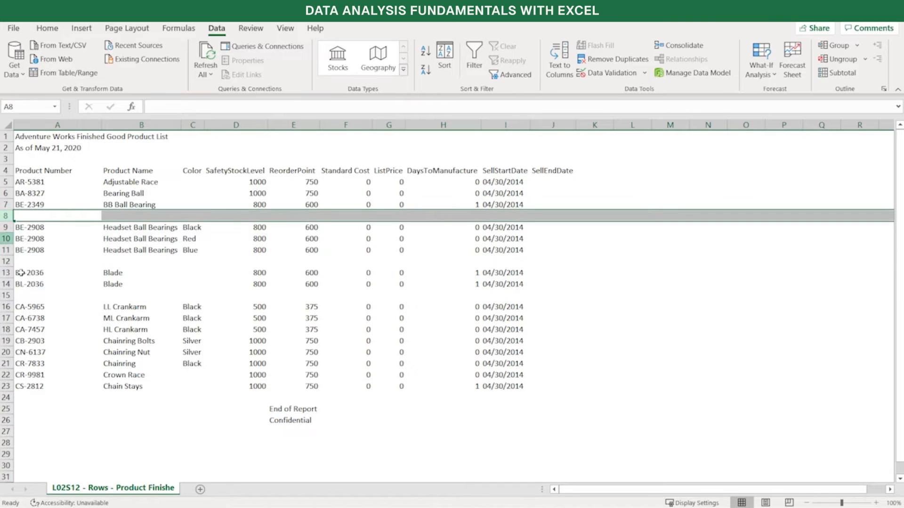
{"action": "left_click_drag", "start_coordinate": [5, 398], "coordinate": [5, 433]}
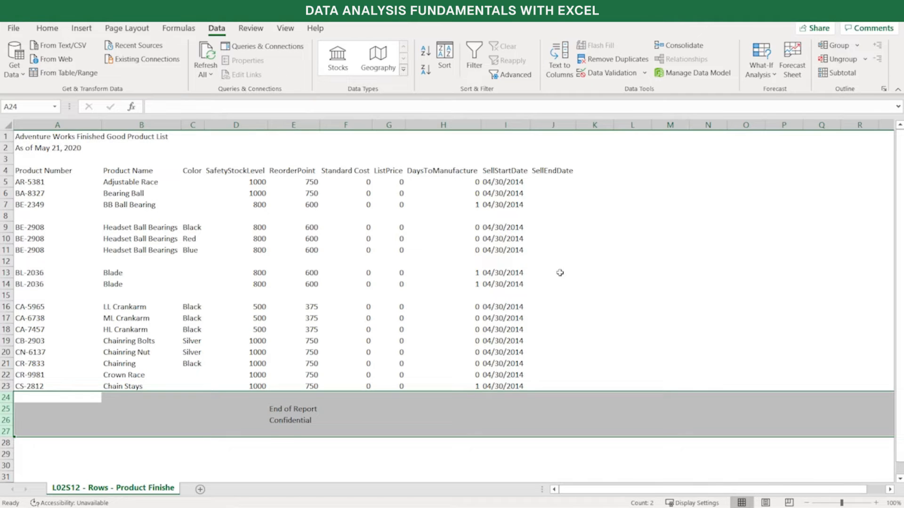
{"action": "left_click", "coordinate": [560, 273]}
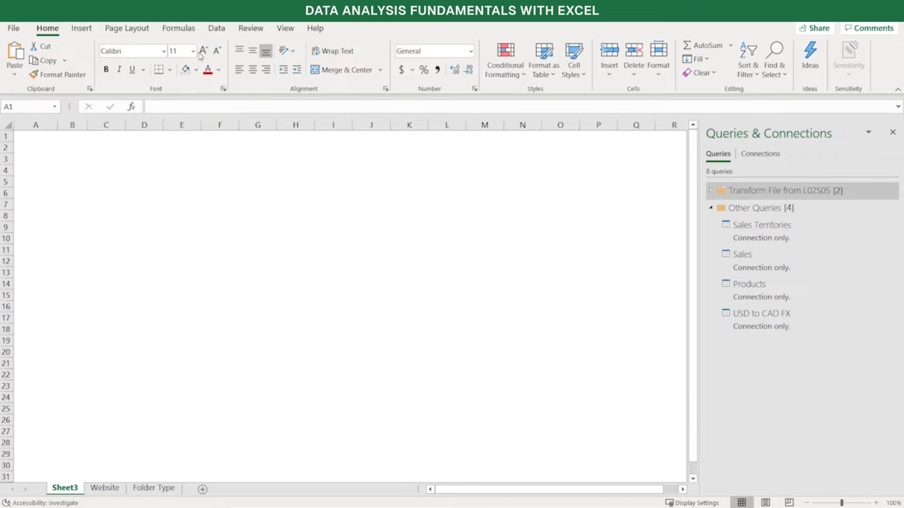
Import the CSV file L02S12 - Rows - Product Finished Goods from the Lesson 2 Data Files folder as a text/CSV source
{"action": "left_click", "coordinate": [216, 30]}
{"action": "left_click", "coordinate": [15, 76]}
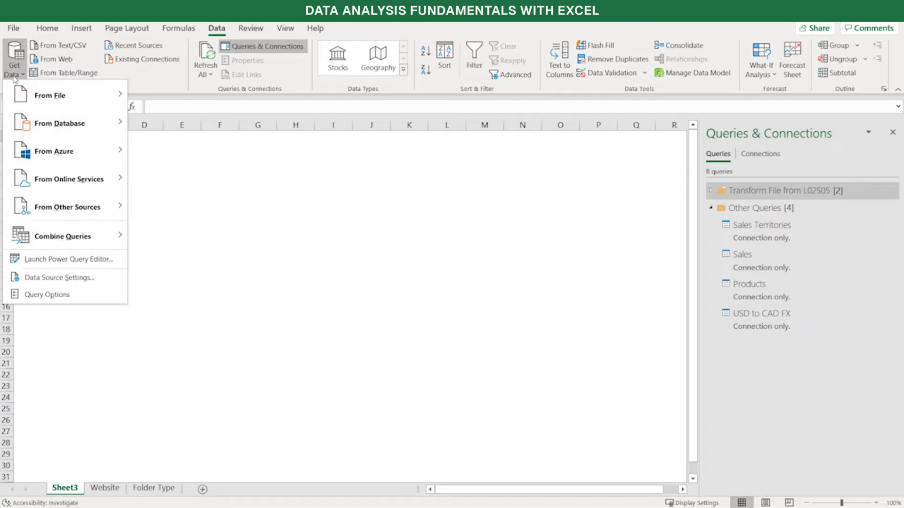
{"action": "mouse_move", "coordinate": [23, 97]}
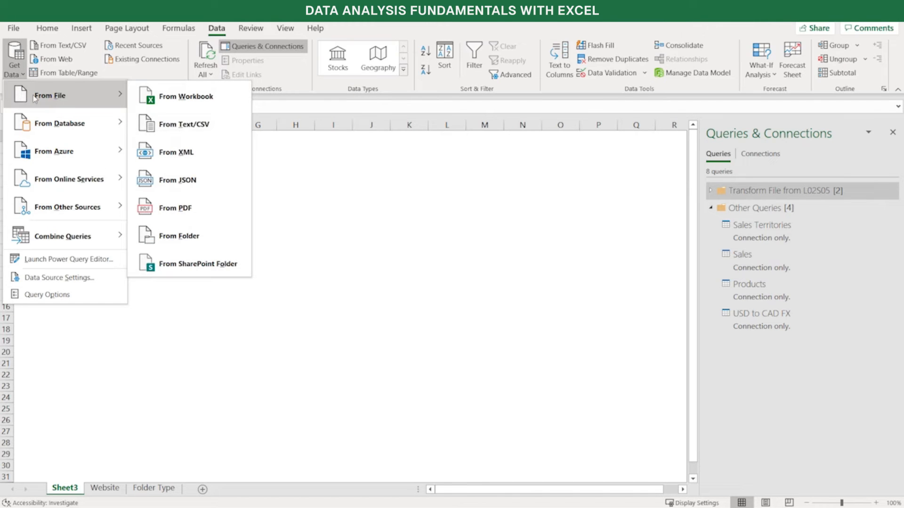
{"action": "left_click", "coordinate": [175, 126]}
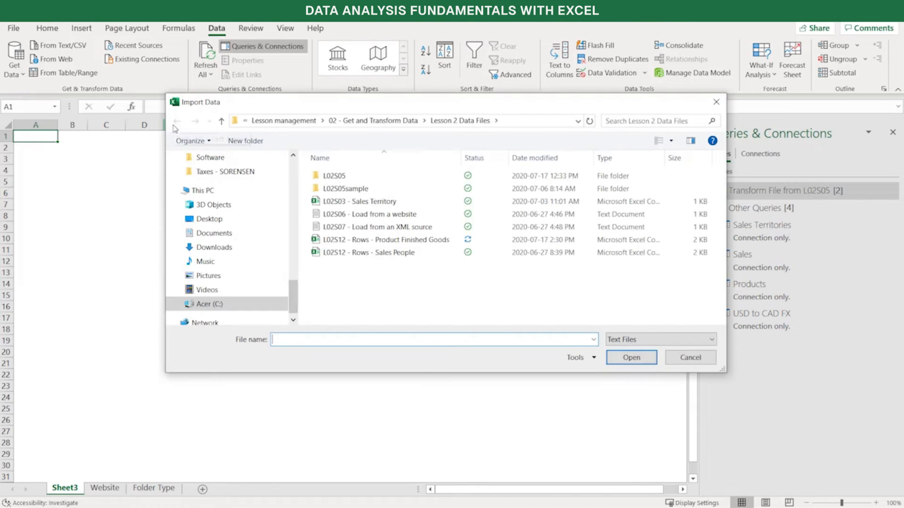
{"action": "left_click", "coordinate": [404, 242]}
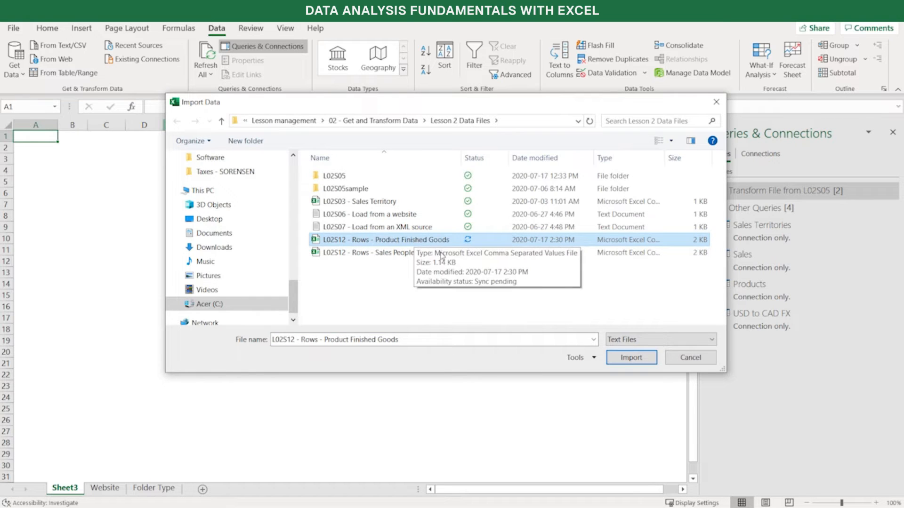
{"action": "left_click", "coordinate": [628, 359]}
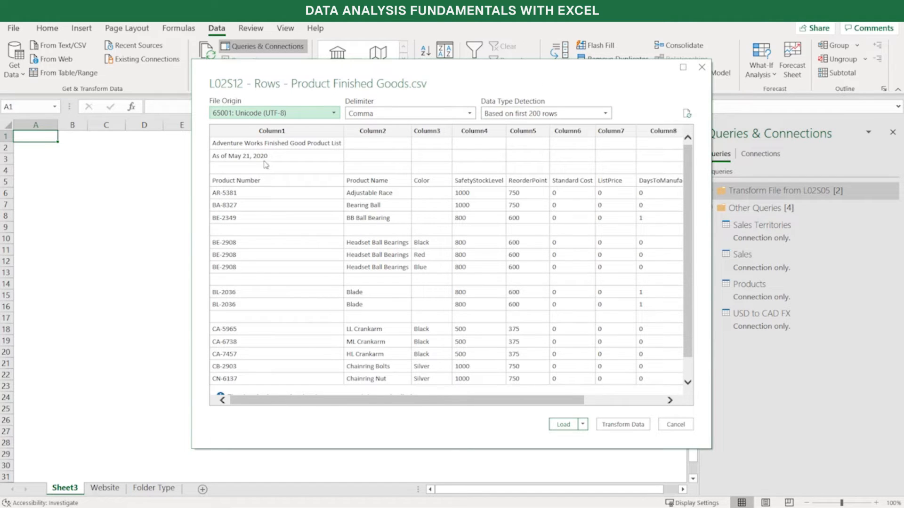
Look through the product list preview and open the data in Power Query Editor for transformation
{"action": "scroll", "coordinate": [413, 310], "scroll_direction": "down", "scroll_amount": 1}
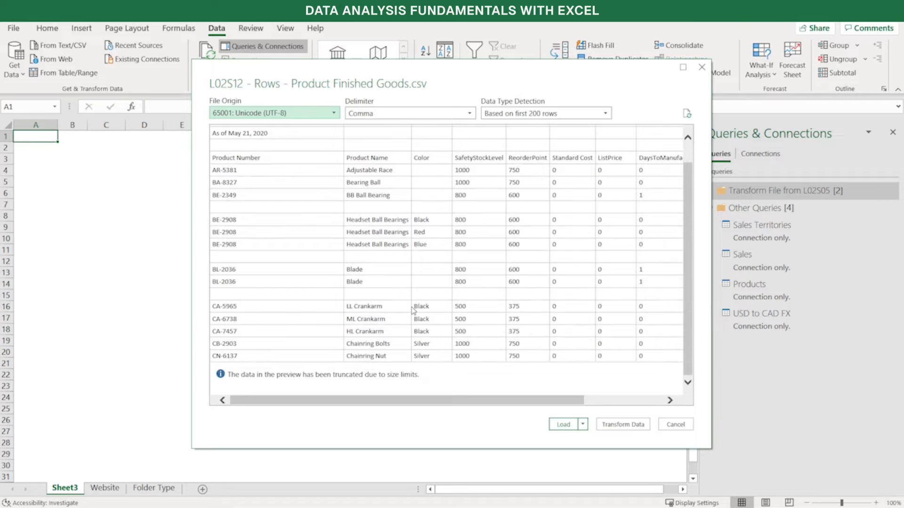
{"action": "scroll", "coordinate": [413, 311], "scroll_direction": "up", "scroll_amount": 1}
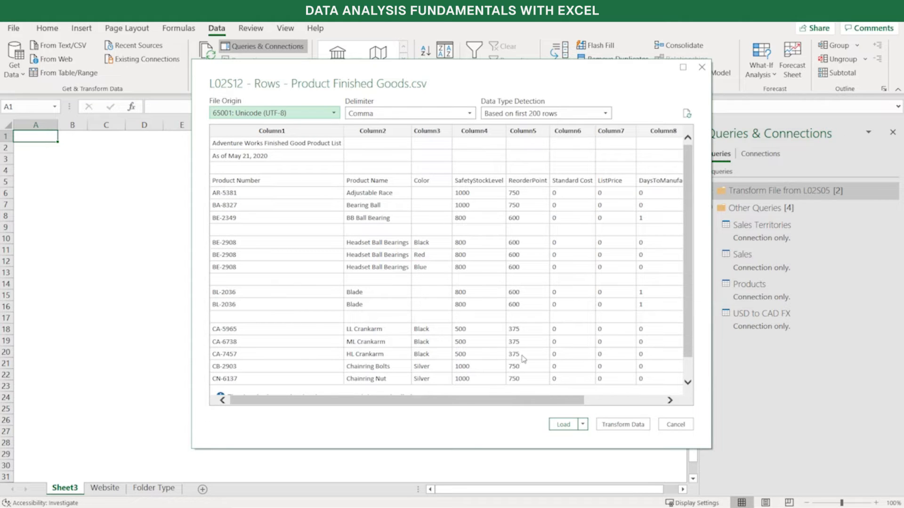
{"action": "left_click", "coordinate": [586, 425]}
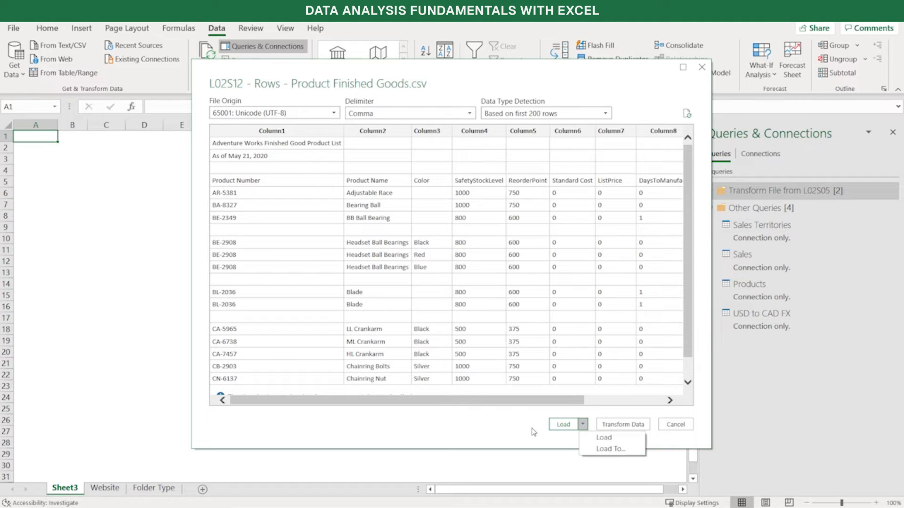
{"action": "left_click", "coordinate": [532, 429]}
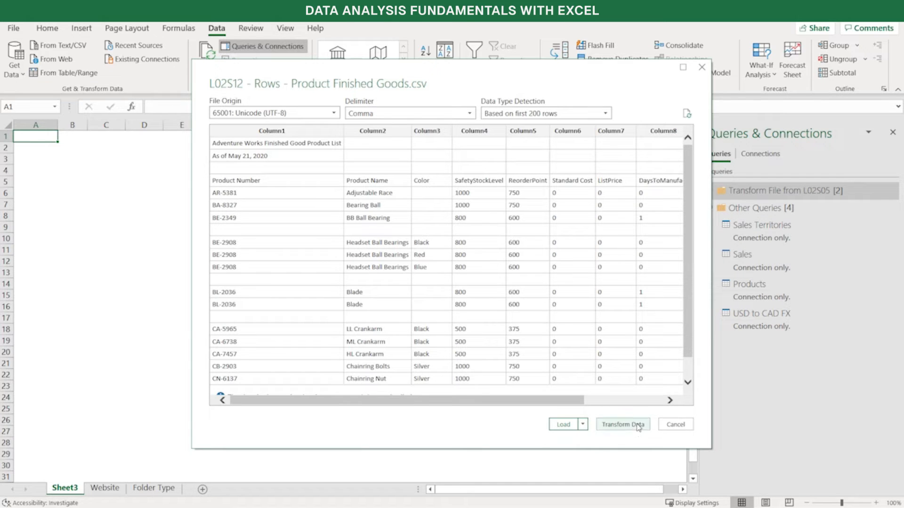
{"action": "left_click", "coordinate": [639, 427]}
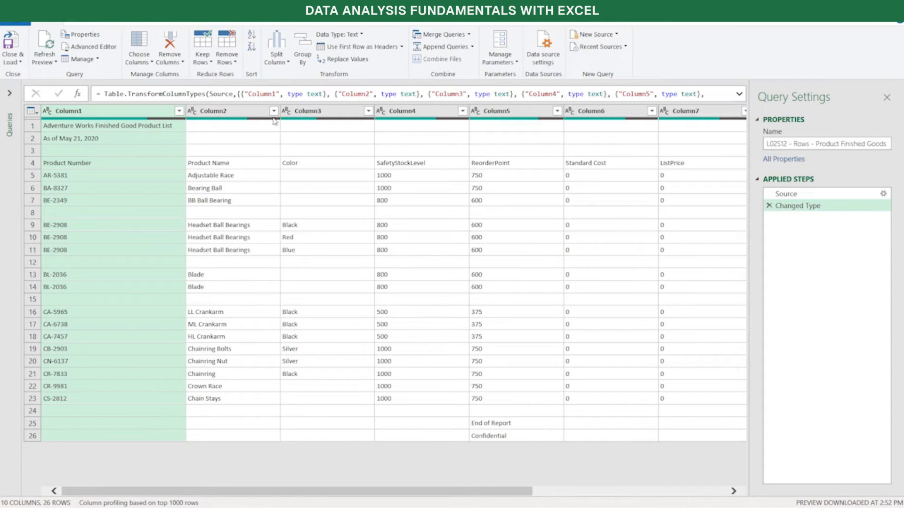
Remove the top 3 rows from the finished goods product query
{"action": "left_click", "coordinate": [235, 66]}
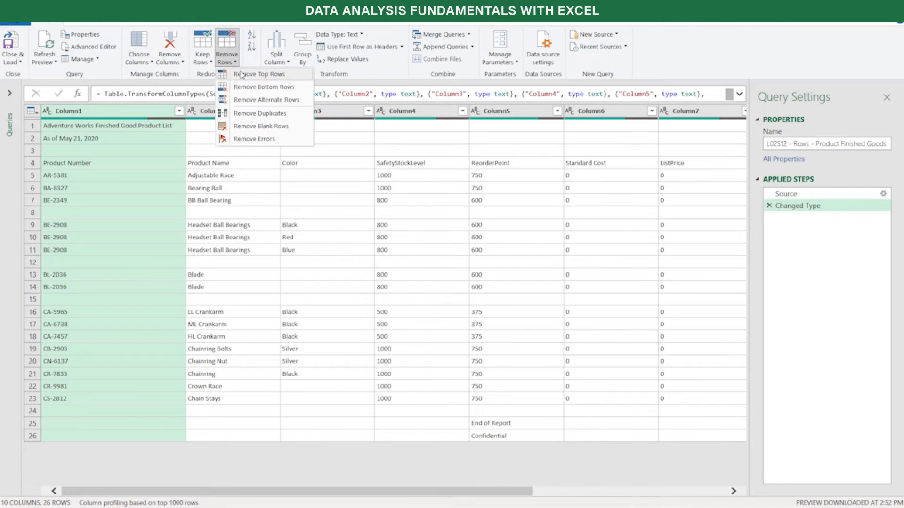
{"action": "left_click", "coordinate": [241, 75]}
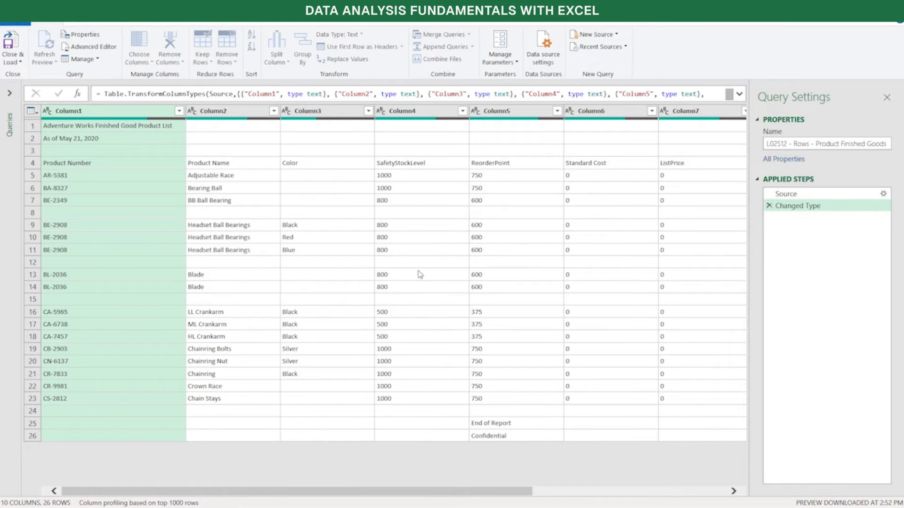
{"action": "left_click", "coordinate": [346, 260]}
{"action": "type", "text": "2"}
{"action": "key", "text": "BackSpace"}
{"action": "type", "text": "3"}
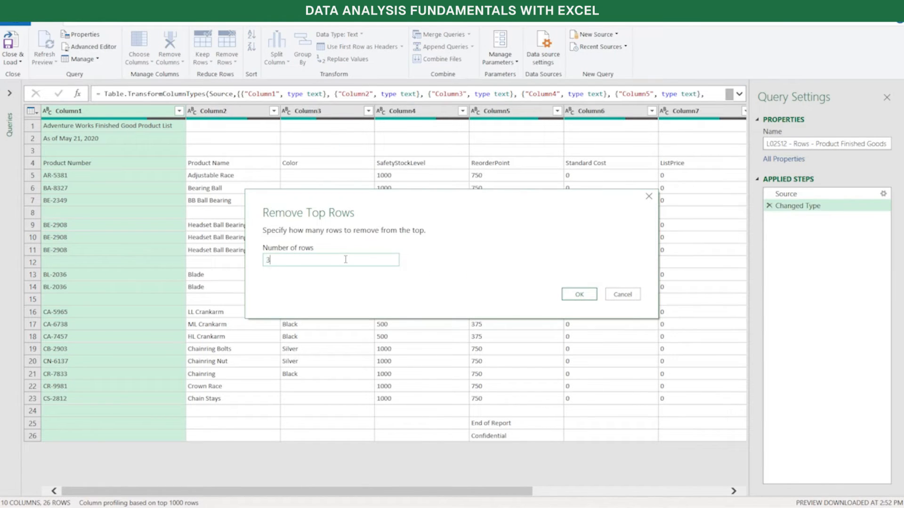
{"action": "left_click", "coordinate": [578, 295]}
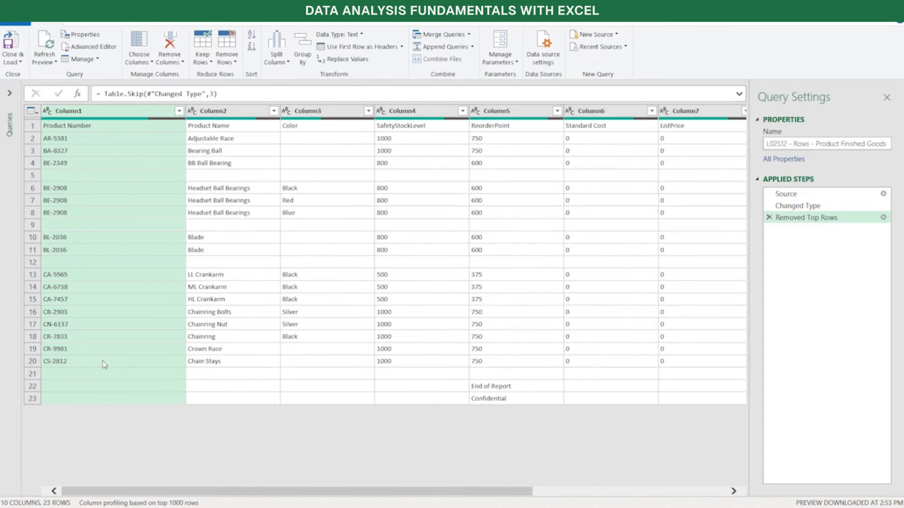
Remove the bottom 3 rows containing the report footer from the product query
{"action": "left_click", "coordinate": [235, 62]}
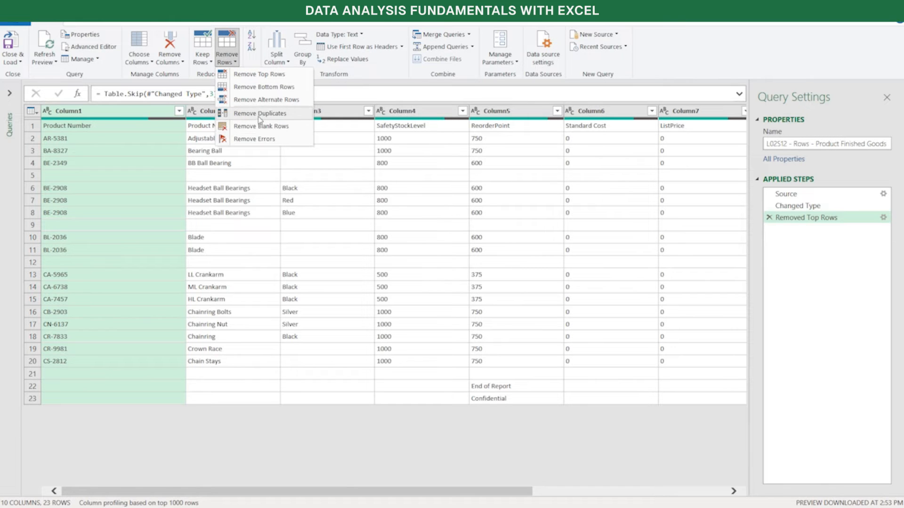
{"action": "left_click", "coordinate": [265, 90]}
{"action": "type", "text": "3"}
{"action": "left_click", "coordinate": [570, 294]}
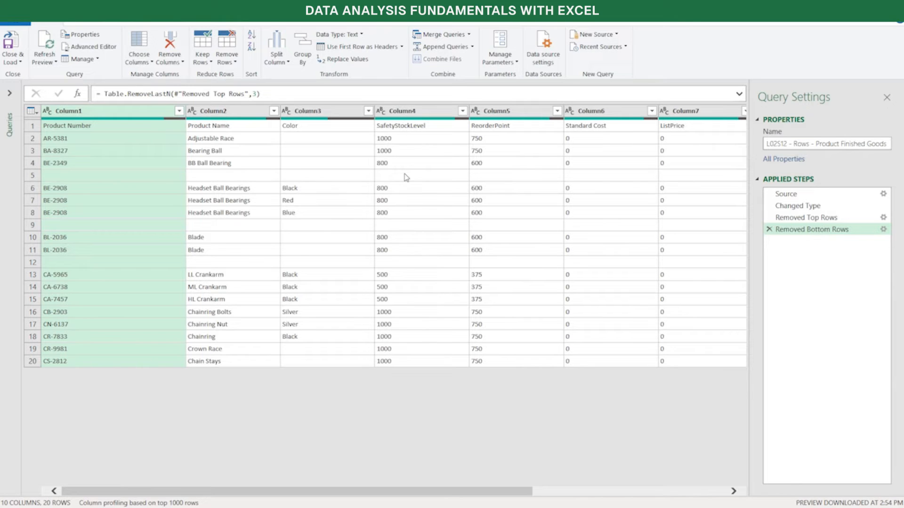
Remove the blank rows from the product list and promote its first row to column headers
{"action": "left_click", "coordinate": [234, 64]}
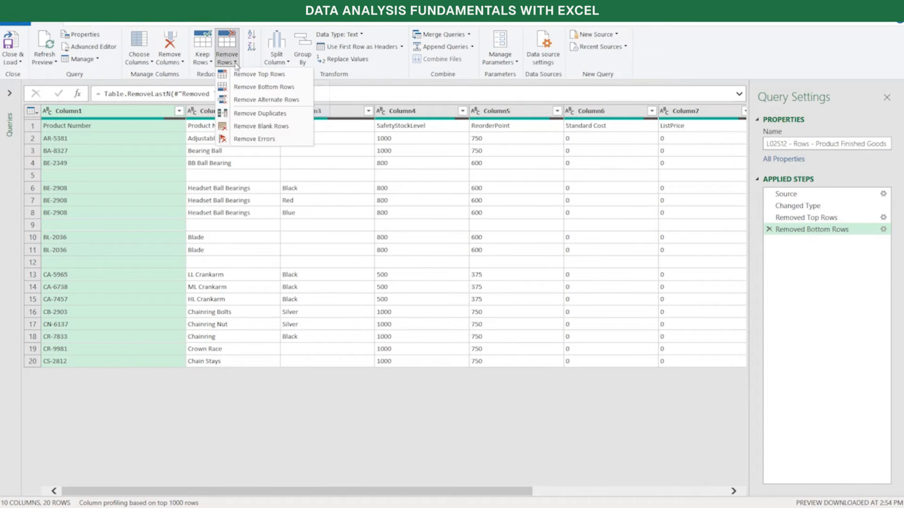
{"action": "left_click", "coordinate": [256, 126]}
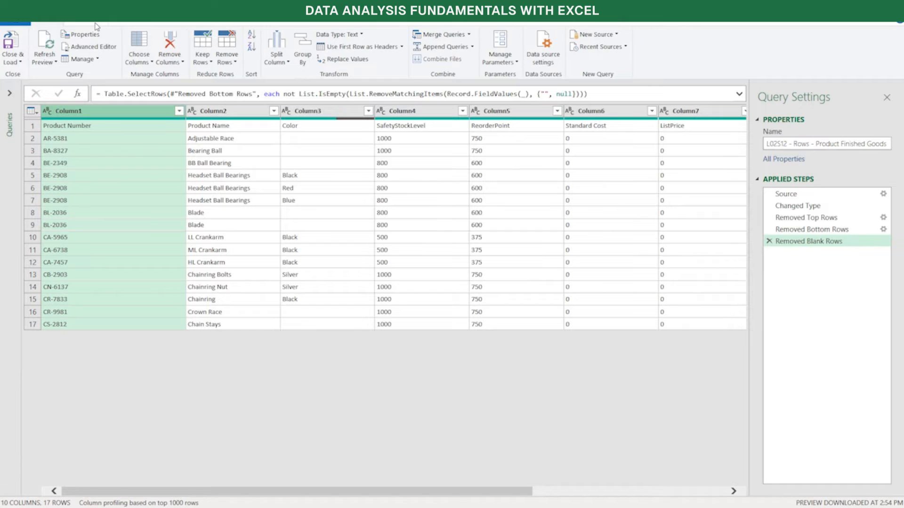
{"action": "left_click", "coordinate": [97, 25]}
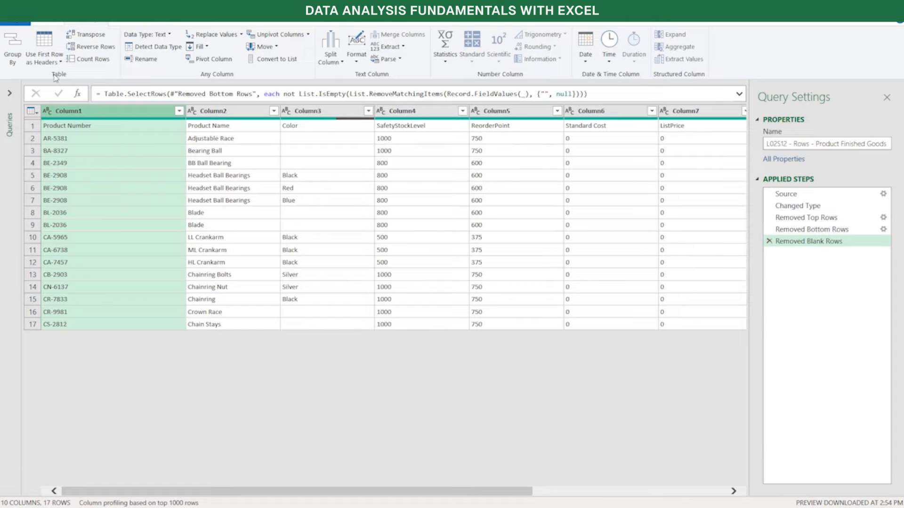
{"action": "left_click", "coordinate": [49, 42]}
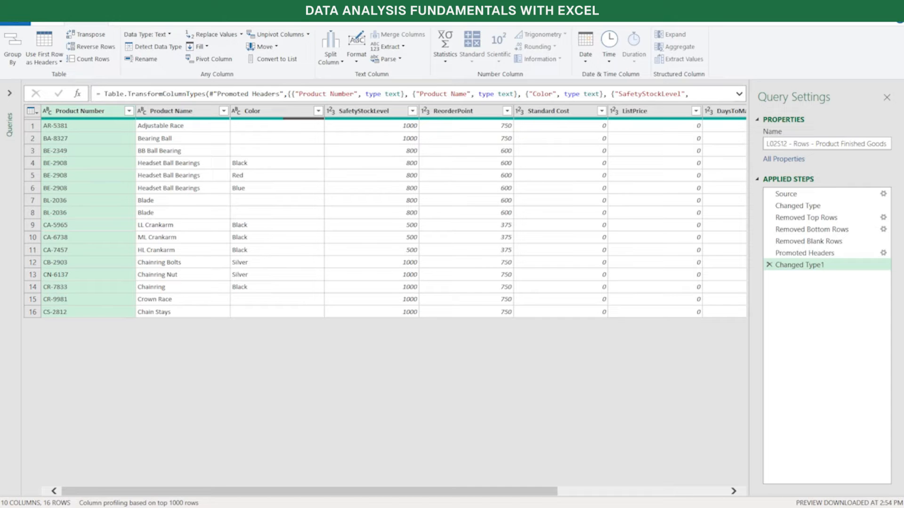
Review each applied step of the product query in order from Source to Changed Type1, including the full Source formula
{"action": "left_click", "coordinate": [787, 195]}
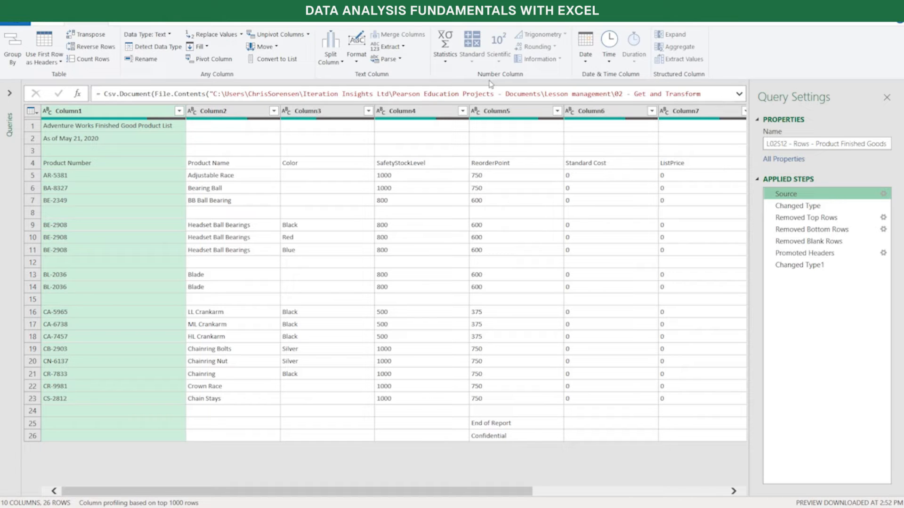
{"action": "left_click", "coordinate": [739, 94]}
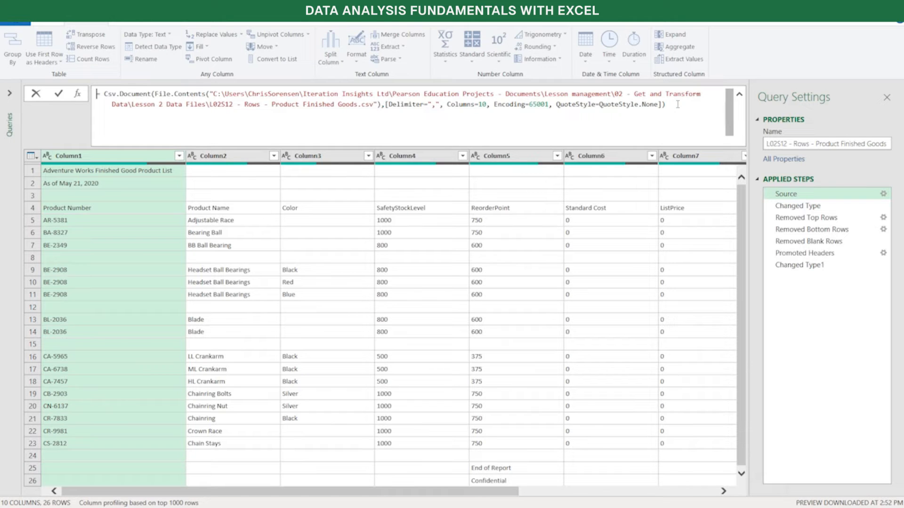
{"action": "left_click", "coordinate": [739, 96]}
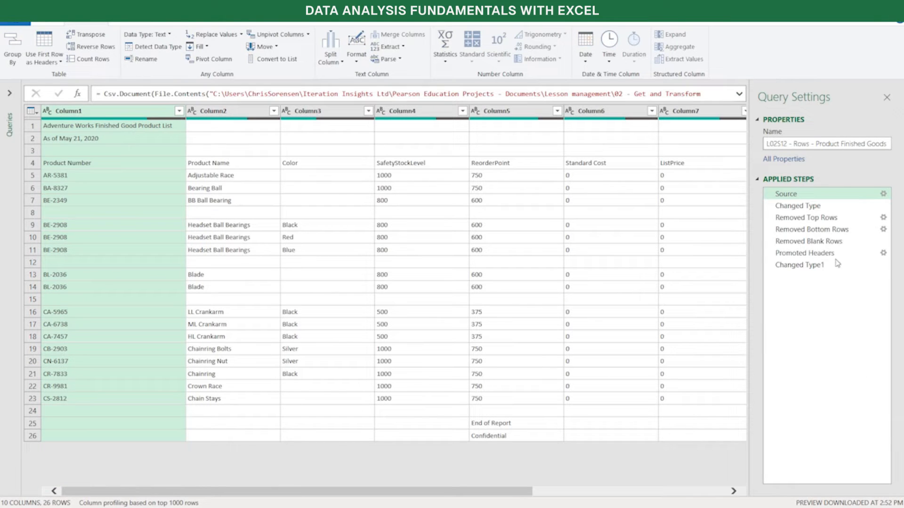
{"action": "left_click", "coordinate": [819, 211]}
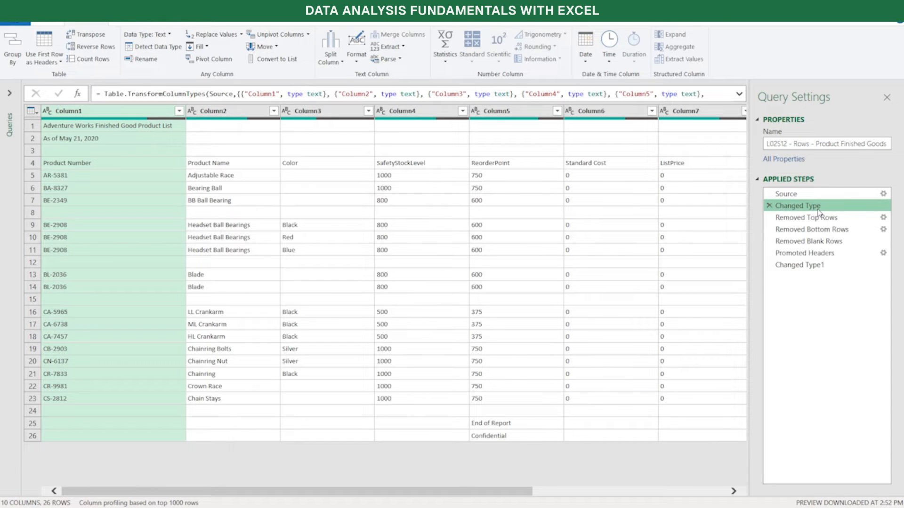
{"action": "left_click", "coordinate": [815, 222]}
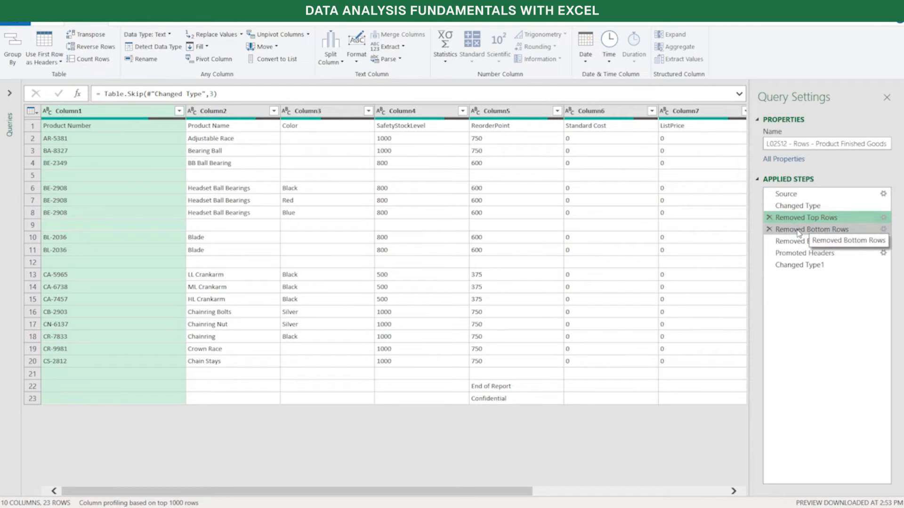
{"action": "left_click", "coordinate": [799, 232]}
{"action": "left_click", "coordinate": [786, 242]}
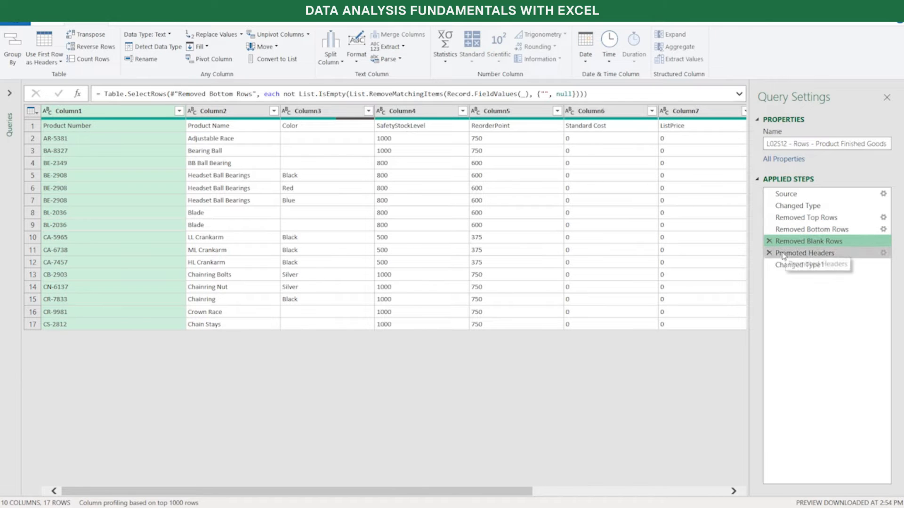
{"action": "left_click", "coordinate": [783, 255]}
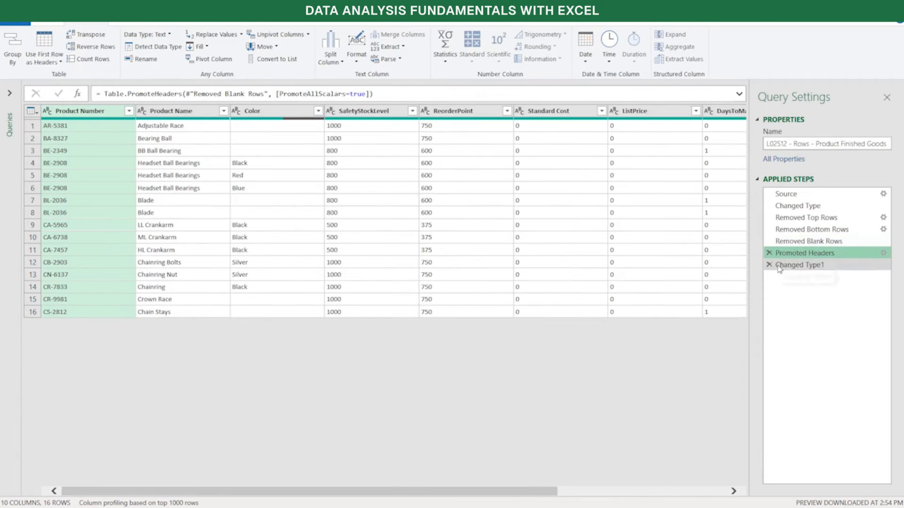
{"action": "left_click", "coordinate": [781, 265]}
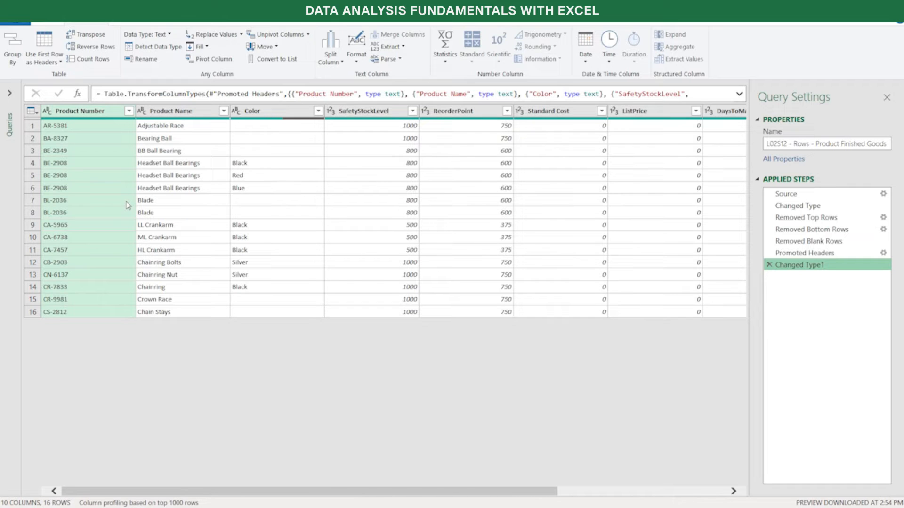
Try removing duplicates based on the Product Number column only, and delete that applied step
{"action": "left_click", "coordinate": [51, 22]}
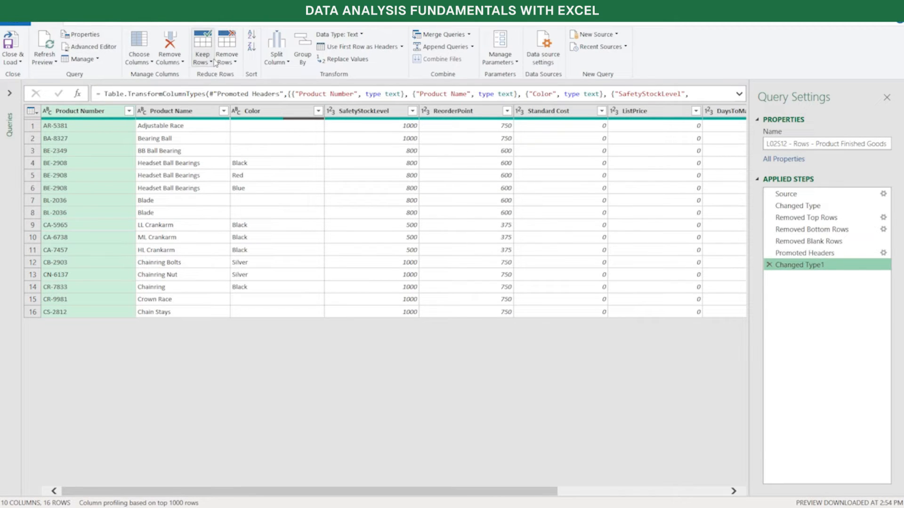
{"action": "left_click", "coordinate": [107, 117]}
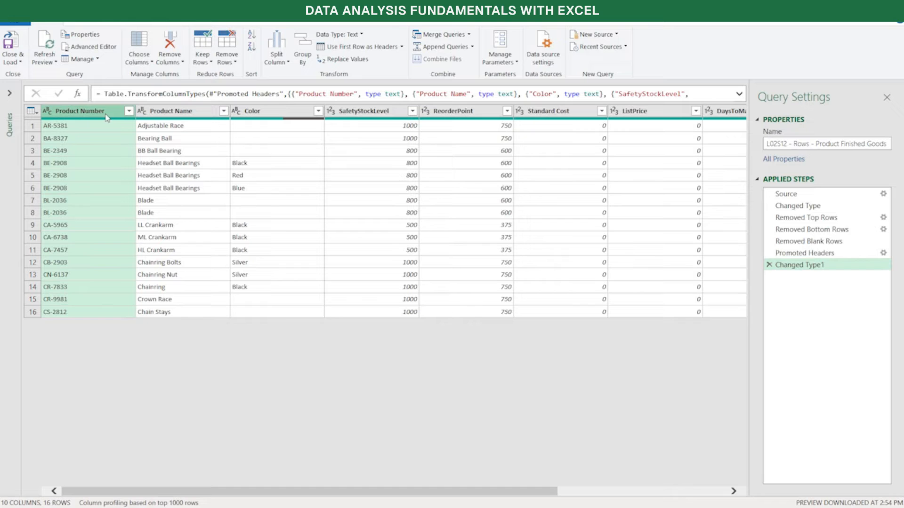
{"action": "left_click", "coordinate": [235, 63]}
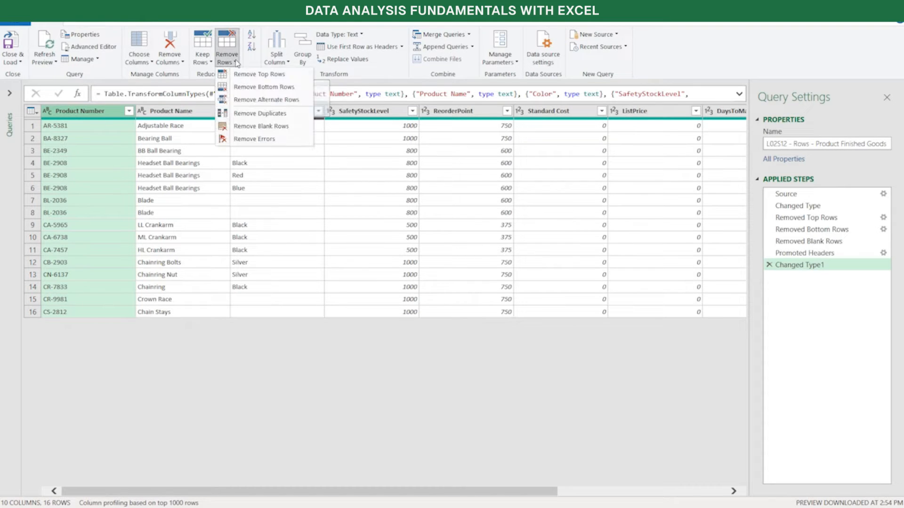
{"action": "left_click", "coordinate": [238, 115]}
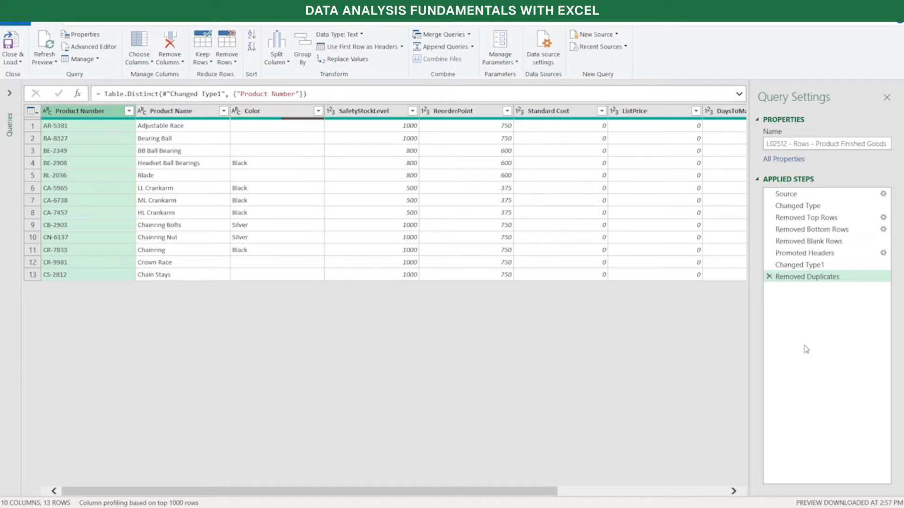
{"action": "left_click", "coordinate": [769, 278]}
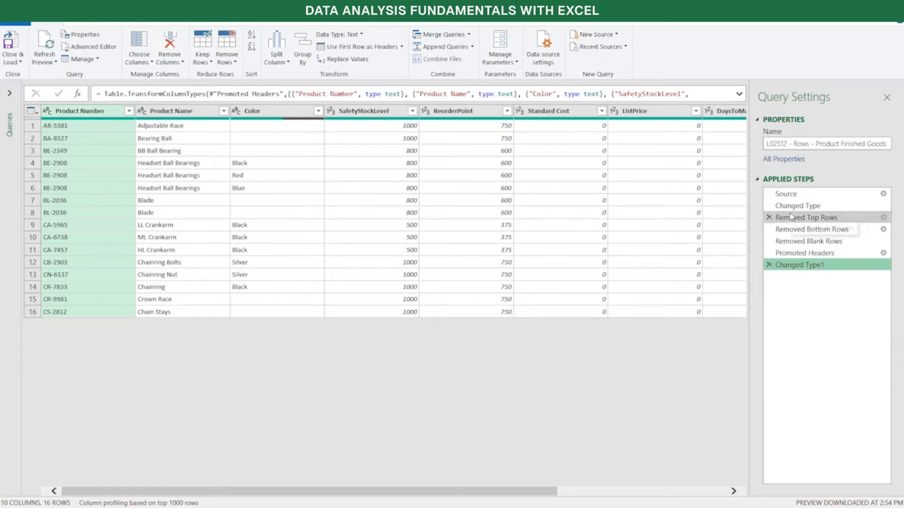
Recheck the applied steps up to Changed Type1 and remove duplicate rows based on all columns of the product list
{"action": "left_click", "coordinate": [801, 230]}
{"action": "left_click", "coordinate": [801, 242]}
{"action": "left_click", "coordinate": [795, 255]}
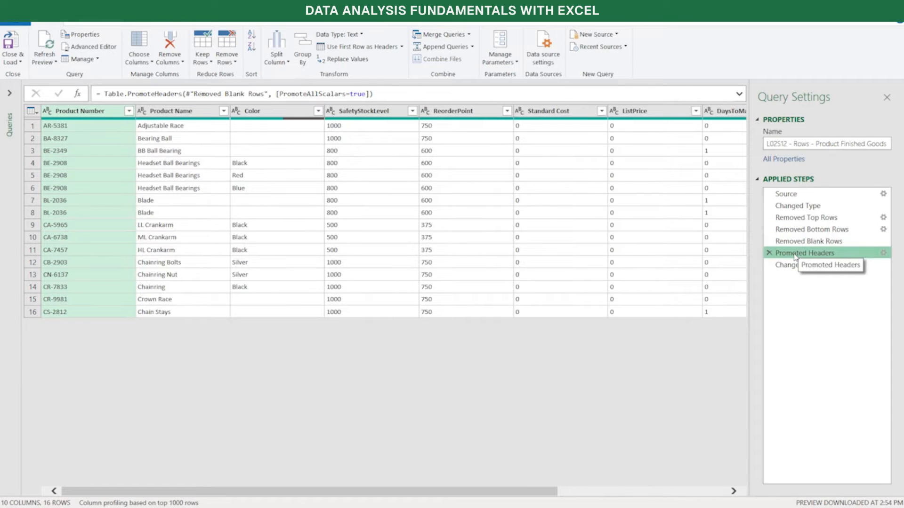
{"action": "left_click", "coordinate": [793, 266]}
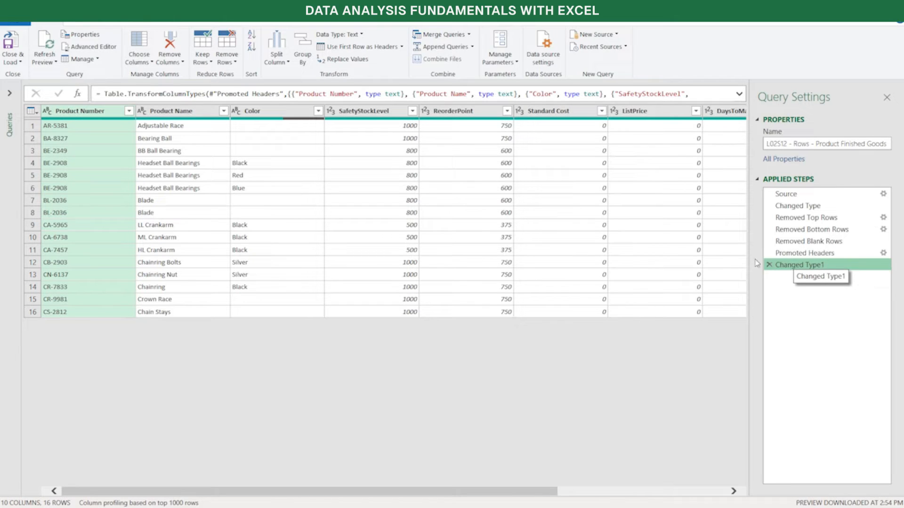
{"action": "left_click", "coordinate": [91, 113]}
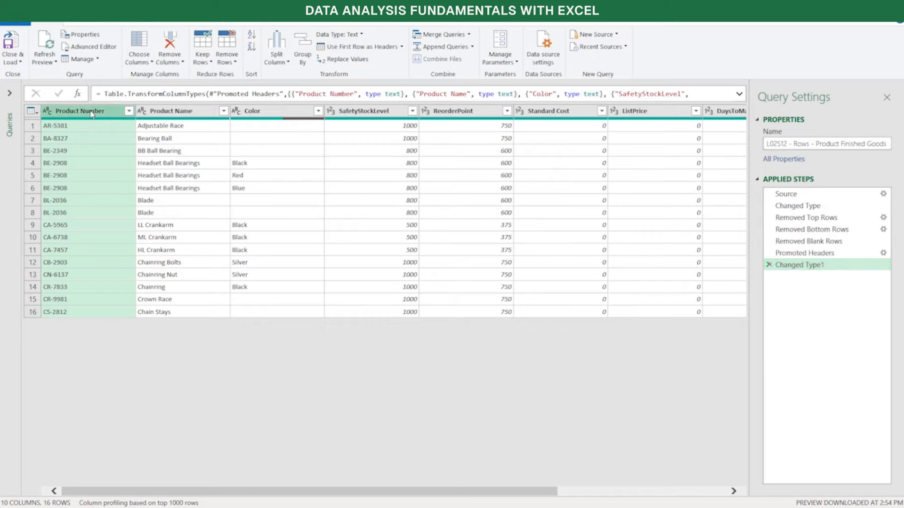
{"action": "key", "text": "ctrl+a"}
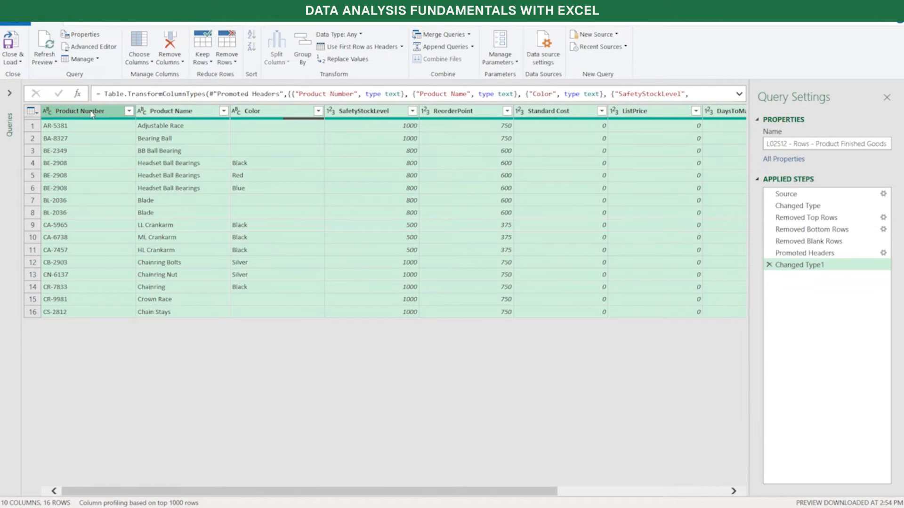
{"action": "left_click", "coordinate": [236, 64]}
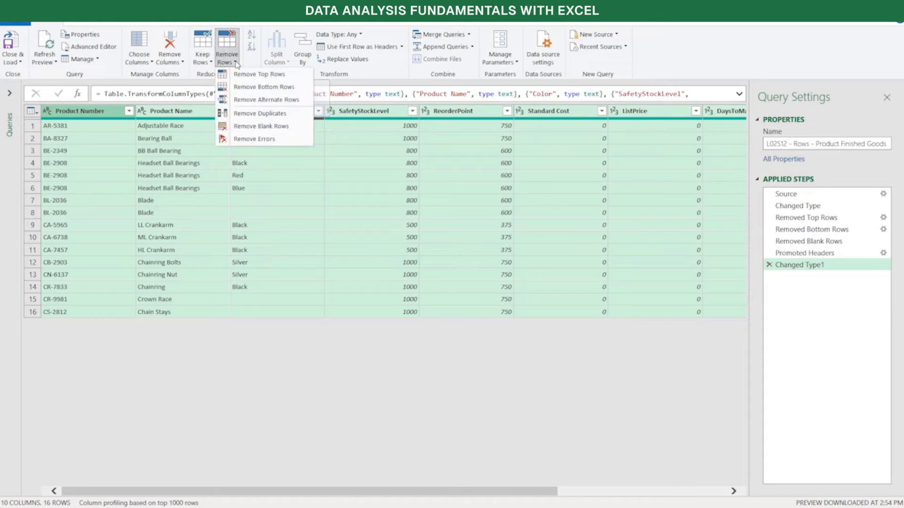
{"action": "left_click", "coordinate": [257, 117]}
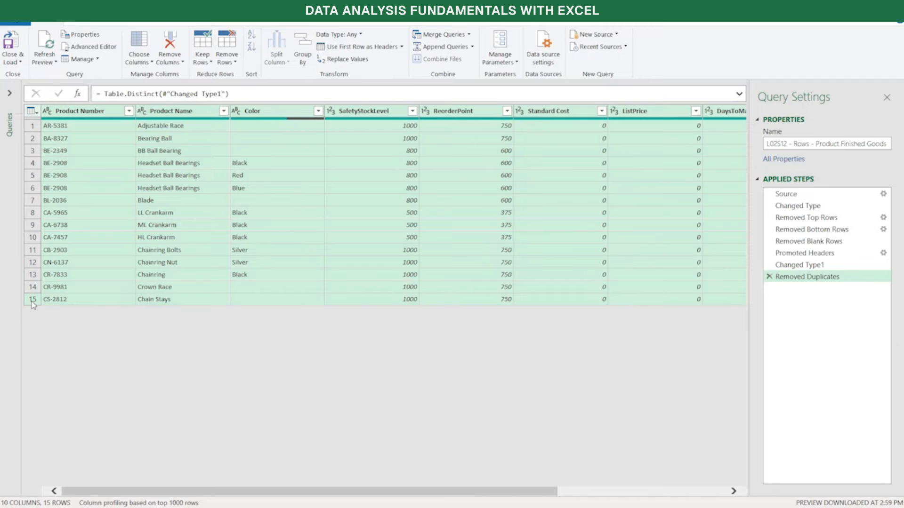
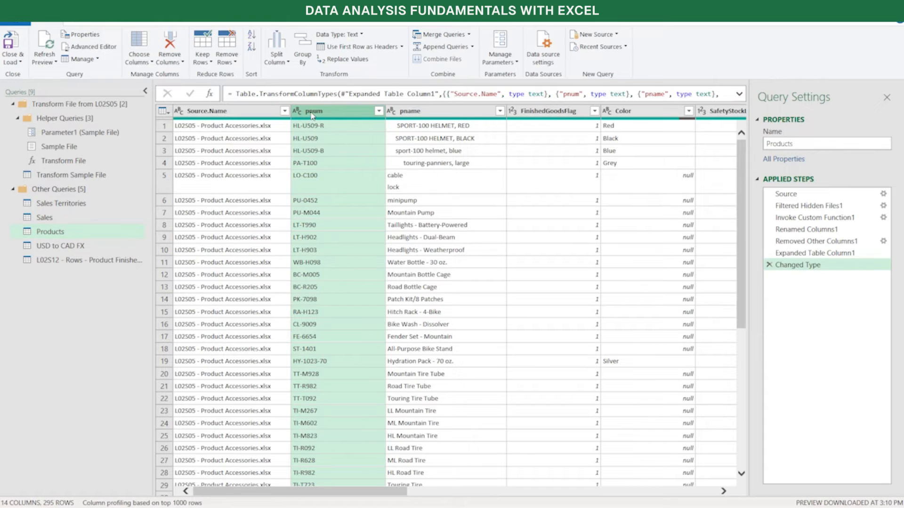
Rename the pnum column of the Products query as Product Number
{"action": "left_click", "coordinate": [424, 112]}
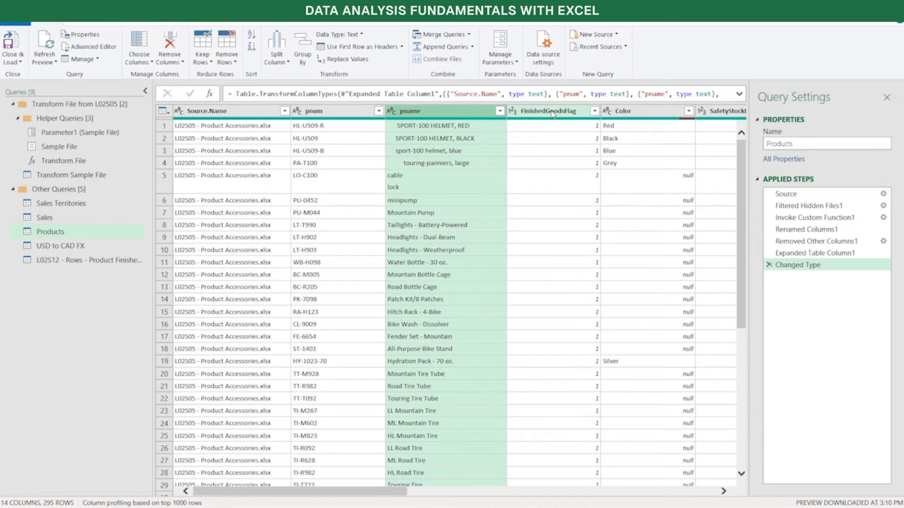
{"action": "mouse_move", "coordinate": [562, 123]}
{"action": "left_click", "coordinate": [328, 113]}
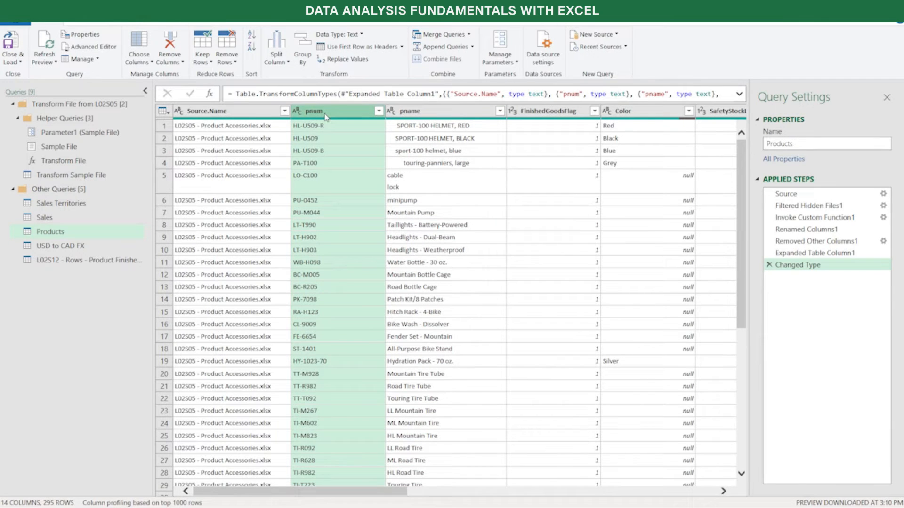
{"action": "double_click", "coordinate": [328, 111]}
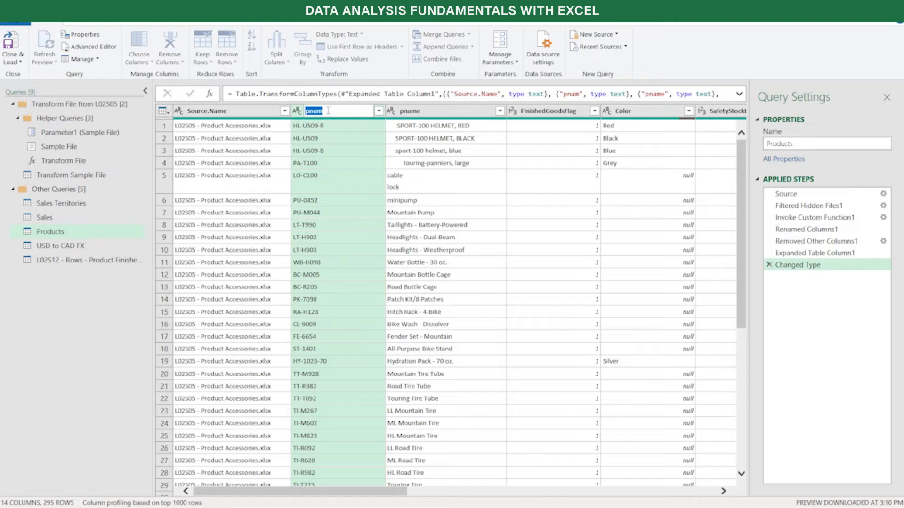
{"action": "left_click", "coordinate": [311, 135]}
{"action": "right_click", "coordinate": [328, 115]}
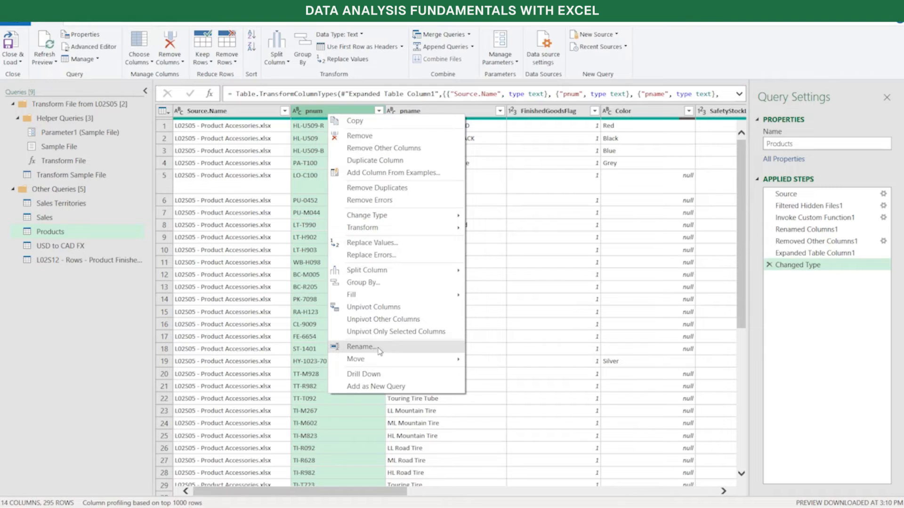
{"action": "left_click", "coordinate": [361, 347]}
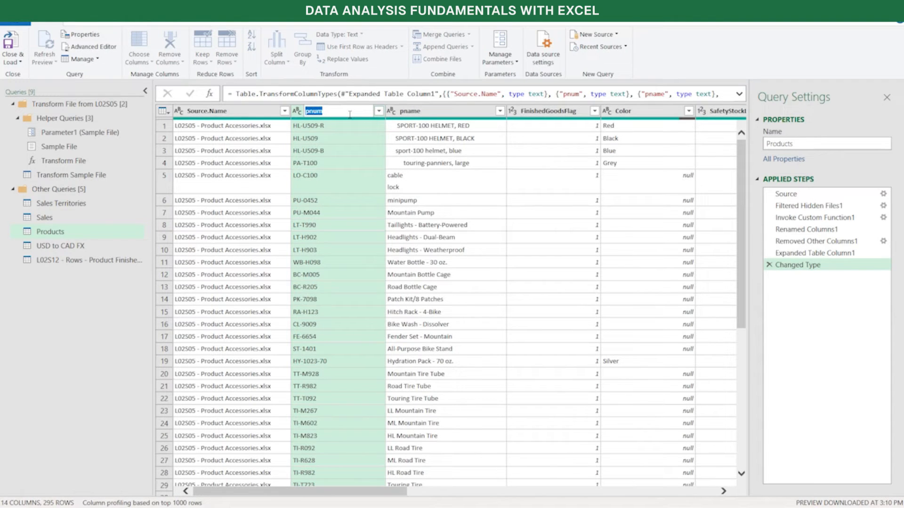
{"action": "type", "text": "Product Number"}
{"action": "key", "text": "Return"}
Rename the pname column of the Products query as Product Name
{"action": "double_click", "coordinate": [419, 112]}
{"action": "type", "text": "Product Name"}
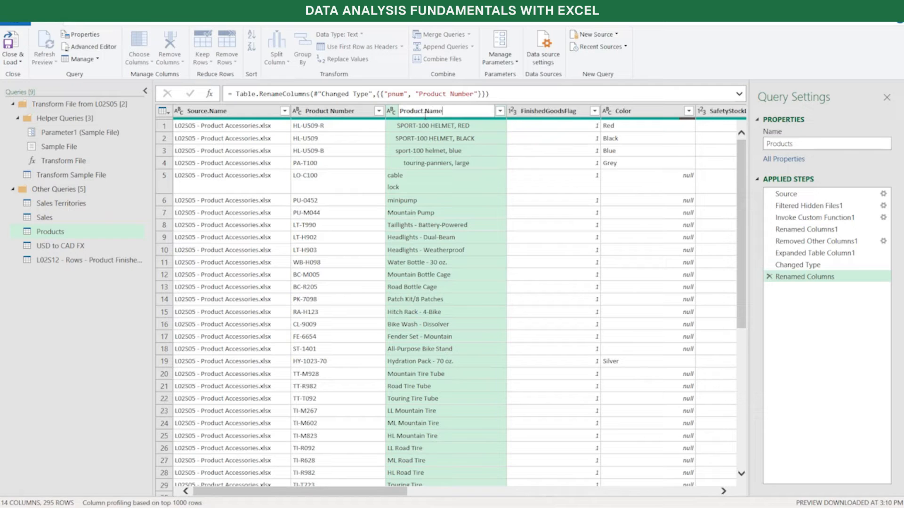
{"action": "key", "text": "Return"}
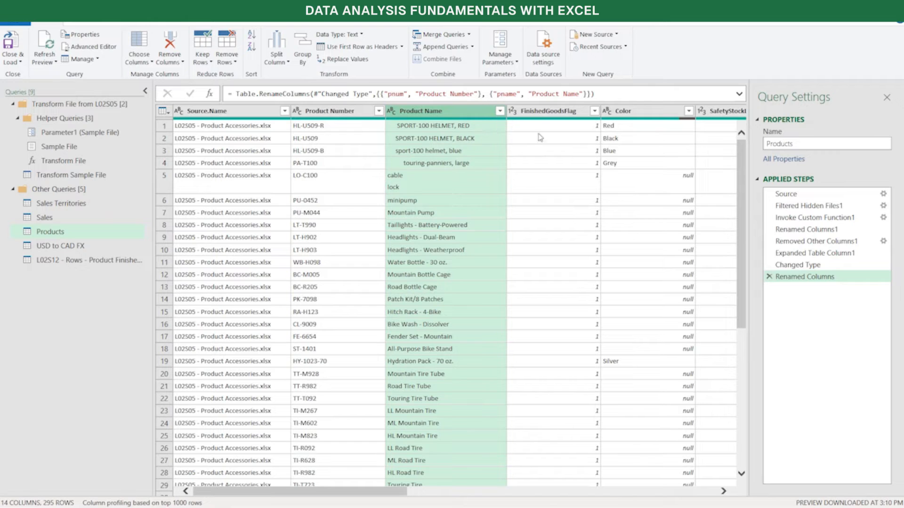
Add spaces to the FinishedGoodsFlag column header so it reads Finished Goods Flag
{"action": "left_click", "coordinate": [550, 113]}
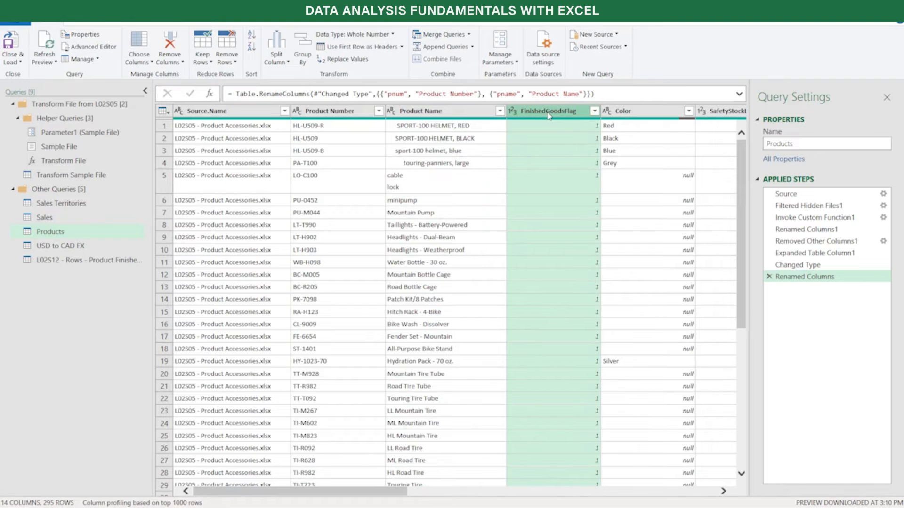
{"action": "double_click", "coordinate": [549, 113]}
{"action": "left_click", "coordinate": [548, 112]}
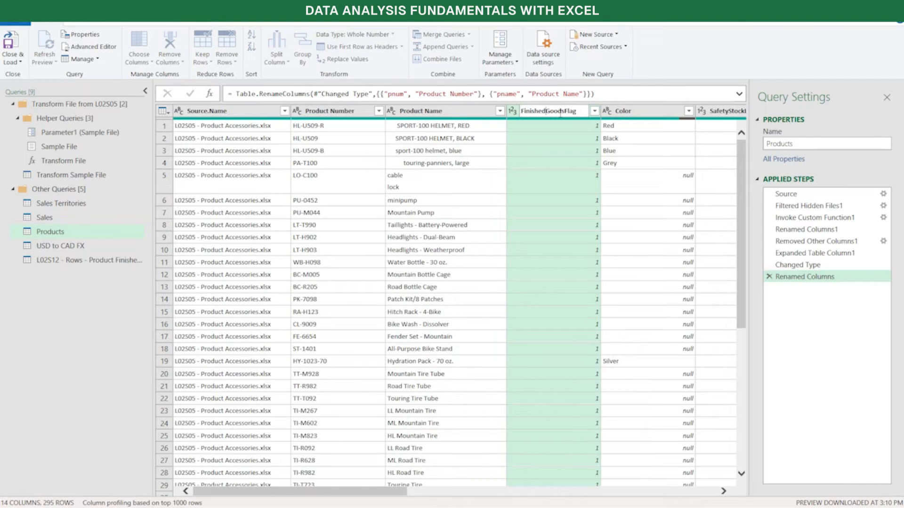
{"action": "left_click", "coordinate": [566, 112]}
{"action": "key", "text": "Return"}
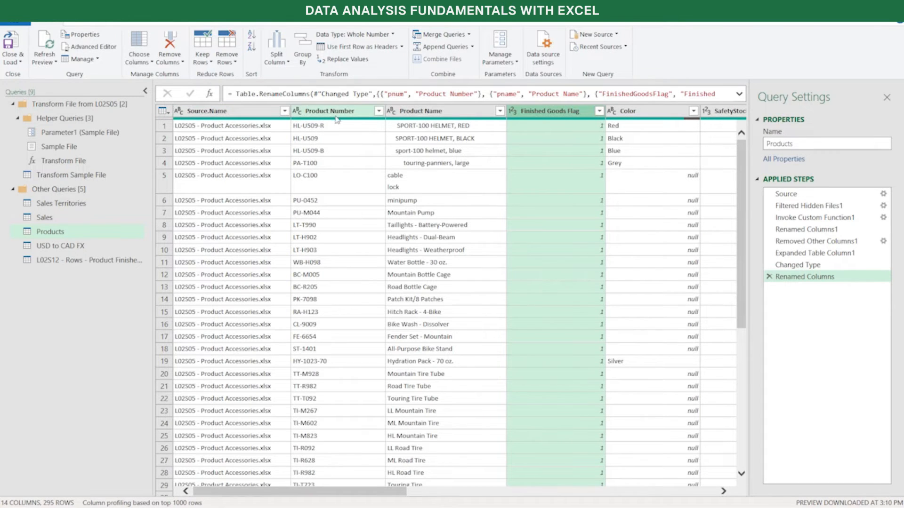
Check the data types of the Products columns from Product Number through Color, SafetyStockLevel and ReorderPoint
{"action": "left_click", "coordinate": [297, 112]}
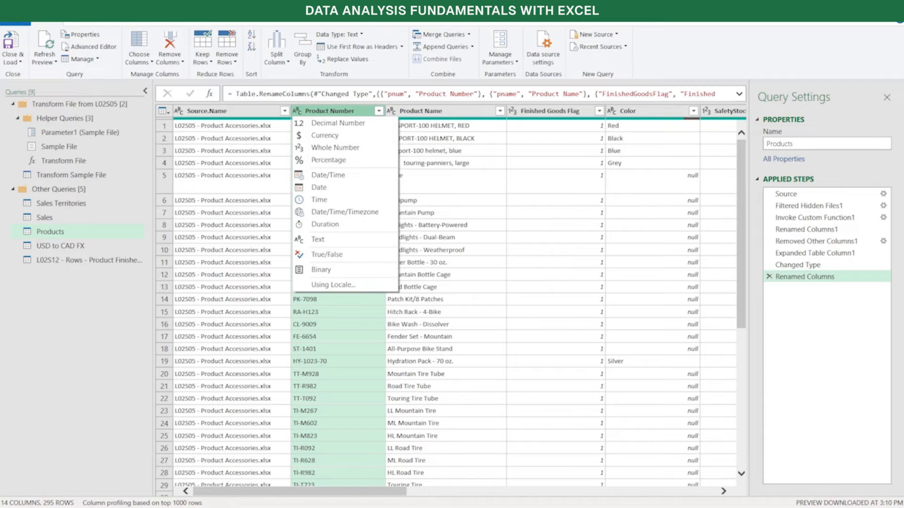
{"action": "key", "text": "Escape"}
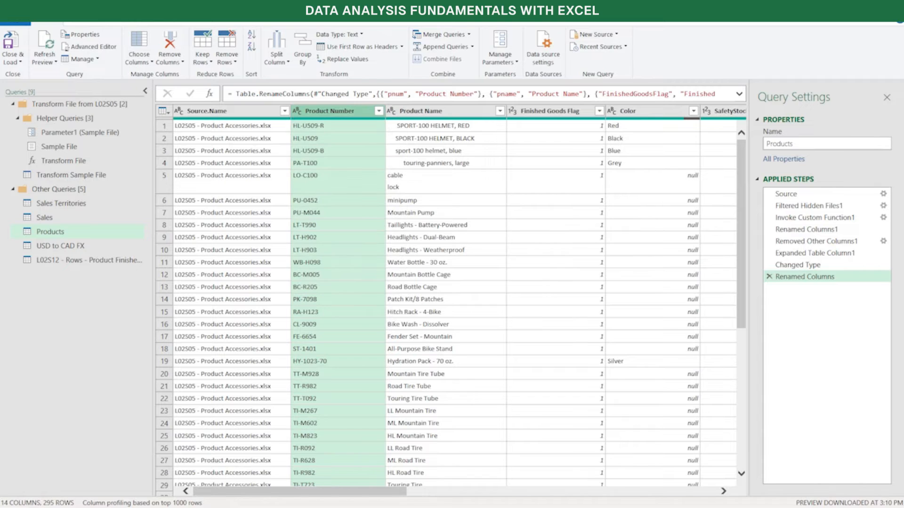
{"action": "left_click", "coordinate": [413, 113]}
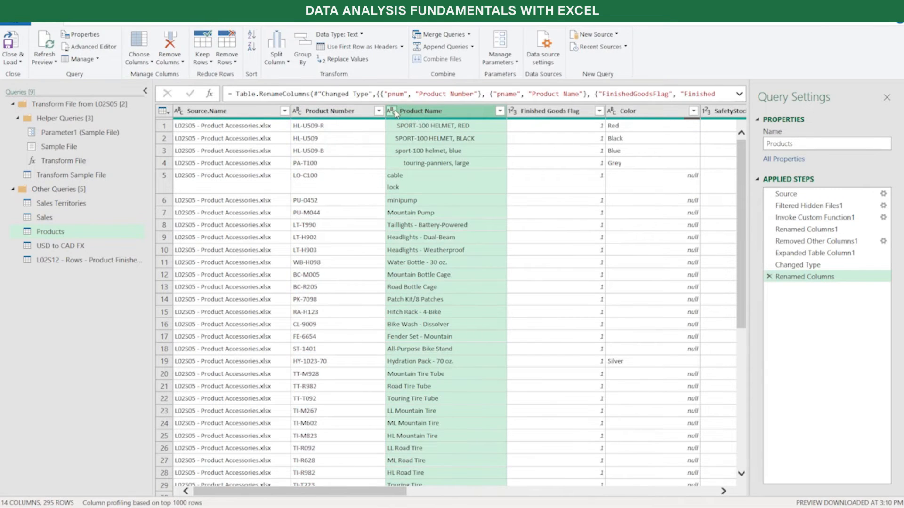
{"action": "left_click", "coordinate": [534, 117]}
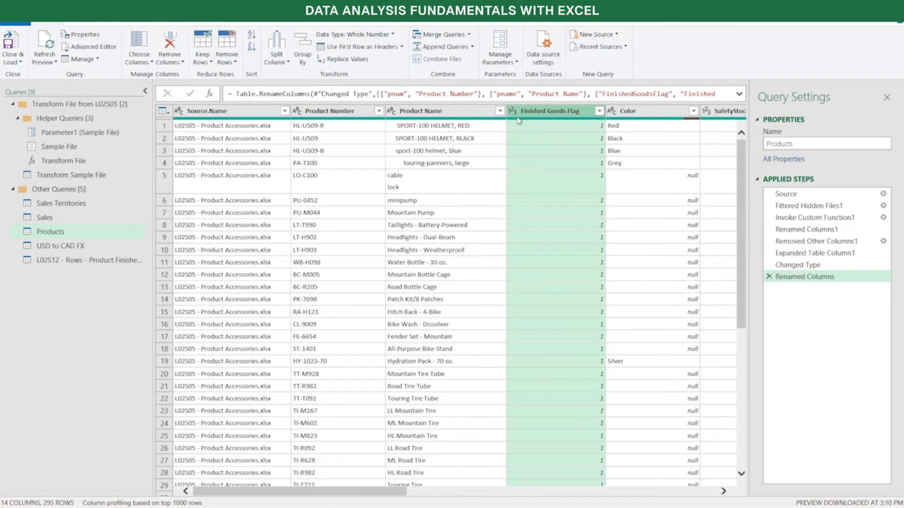
{"action": "left_click", "coordinate": [516, 115]}
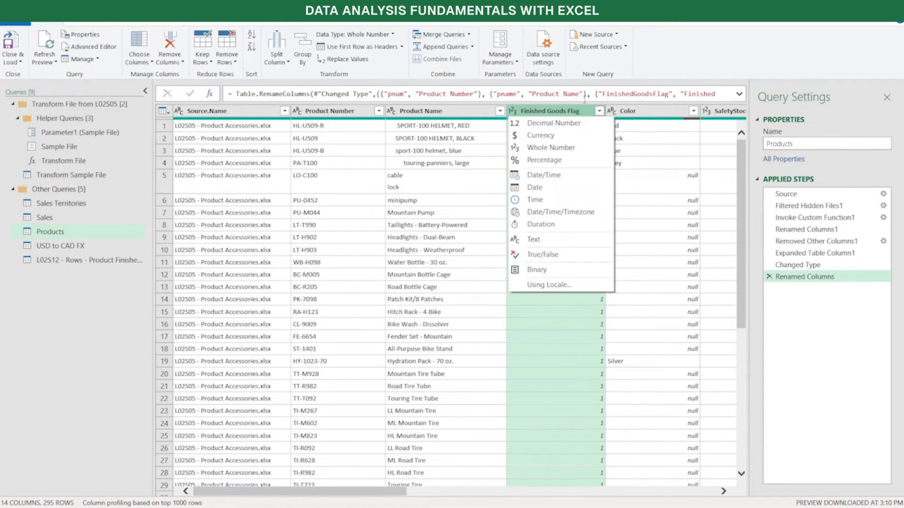
{"action": "left_click", "coordinate": [652, 115]}
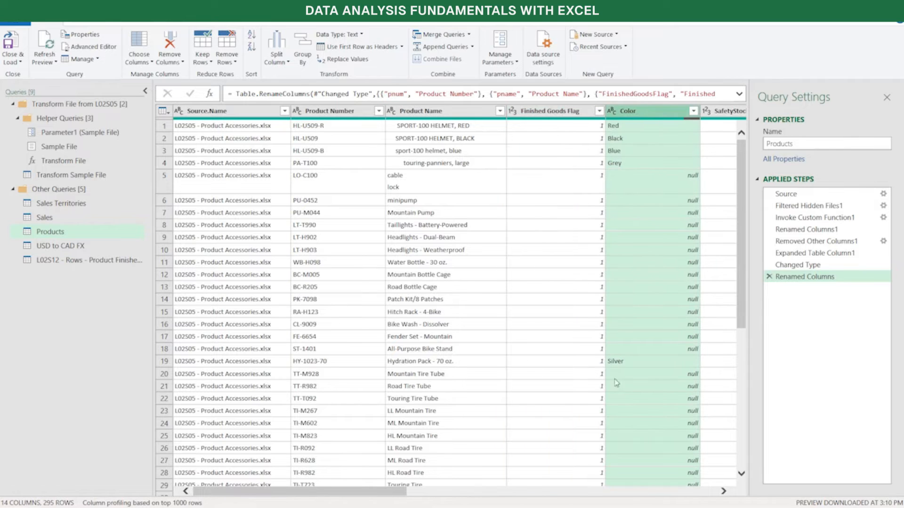
{"action": "left_click_drag", "start_coordinate": [402, 492], "coordinate": [564, 463]}
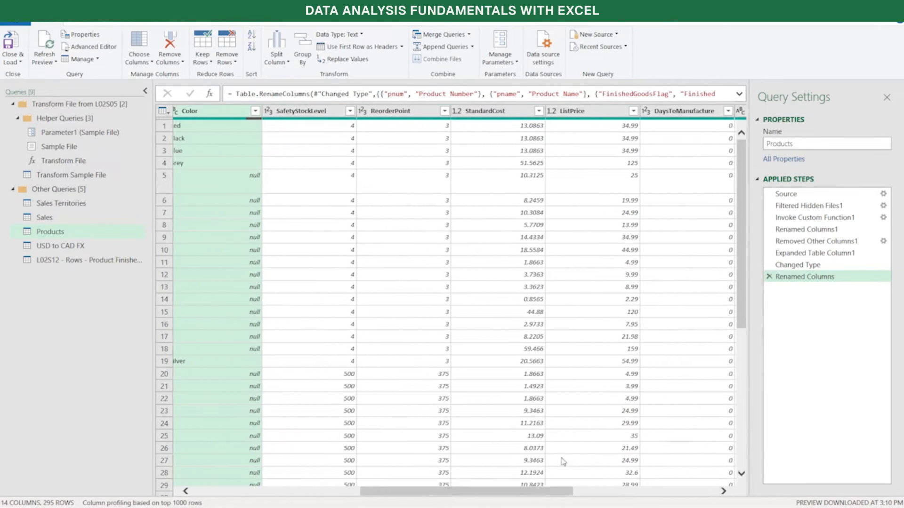
{"action": "left_click", "coordinate": [303, 113]}
{"action": "left_click", "coordinate": [402, 113]}
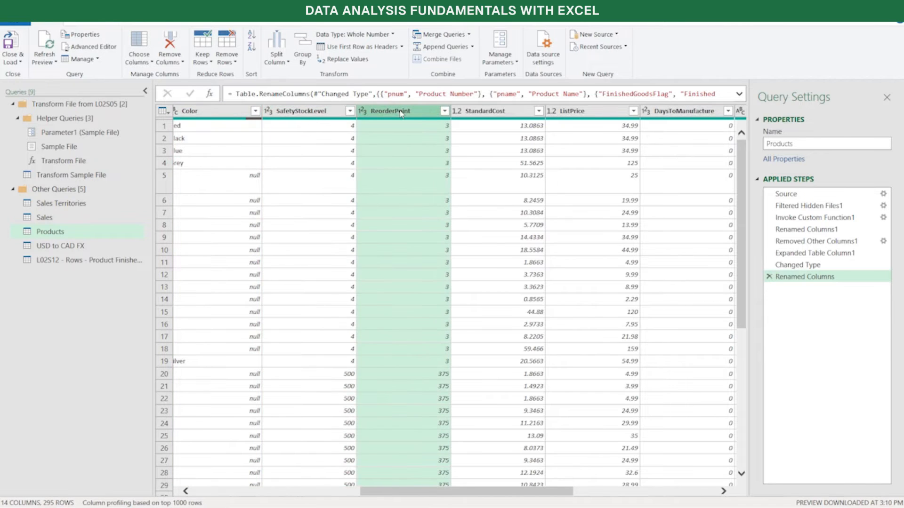
Change the data type of the StandardCost and ListPrice columns to Currency
{"action": "left_click", "coordinate": [510, 113]}
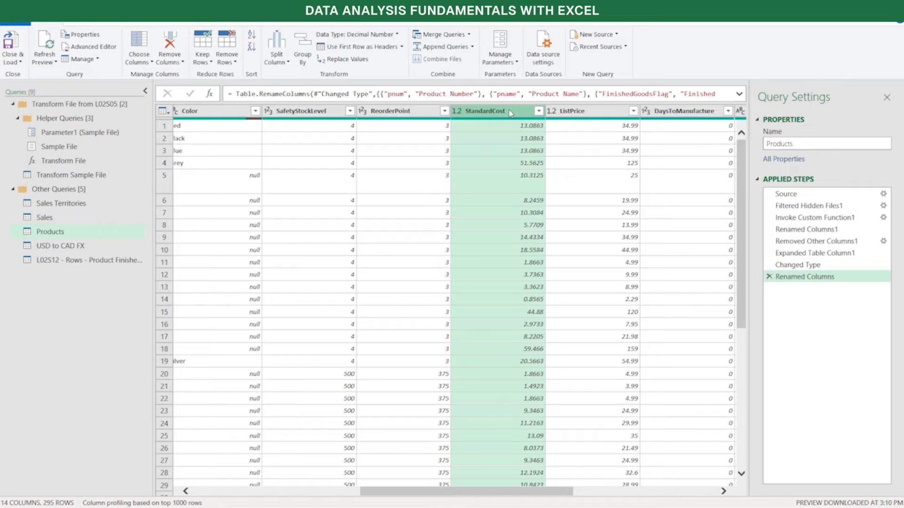
{"action": "left_click", "coordinate": [459, 114]}
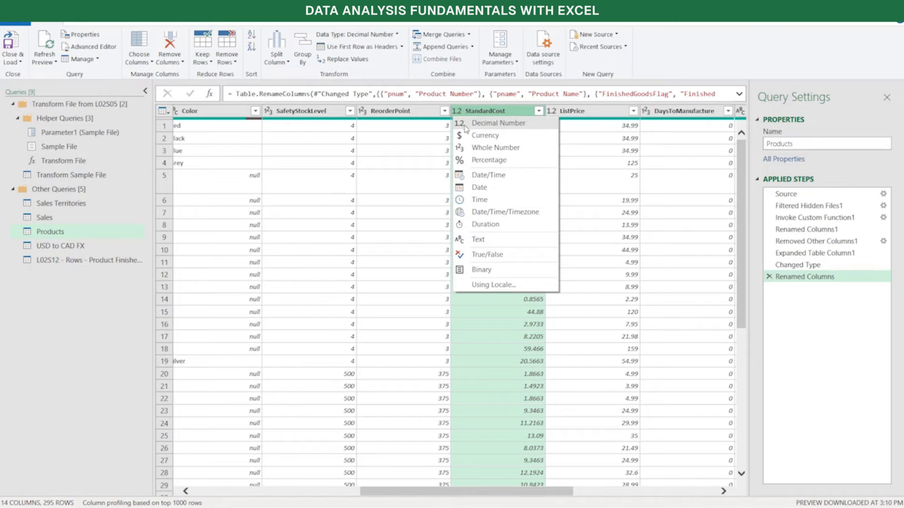
{"action": "left_click", "coordinate": [496, 136]}
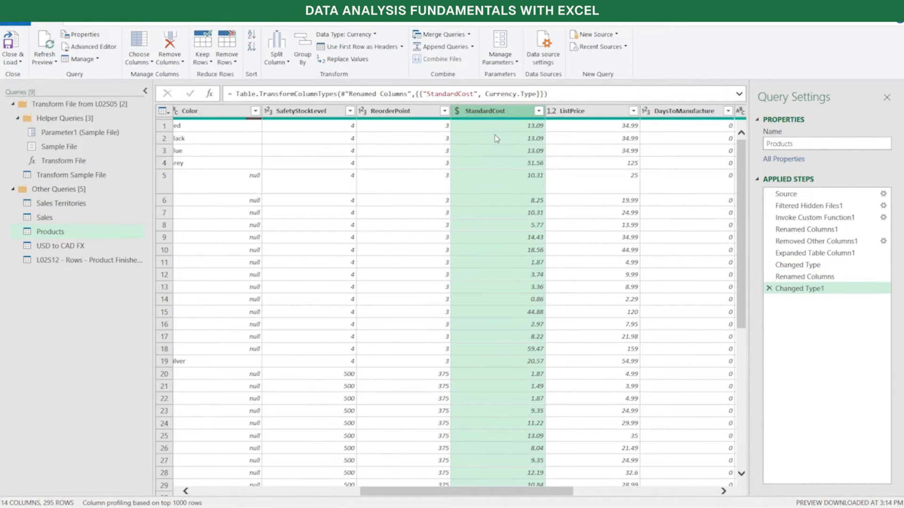
{"action": "left_click", "coordinate": [551, 112]}
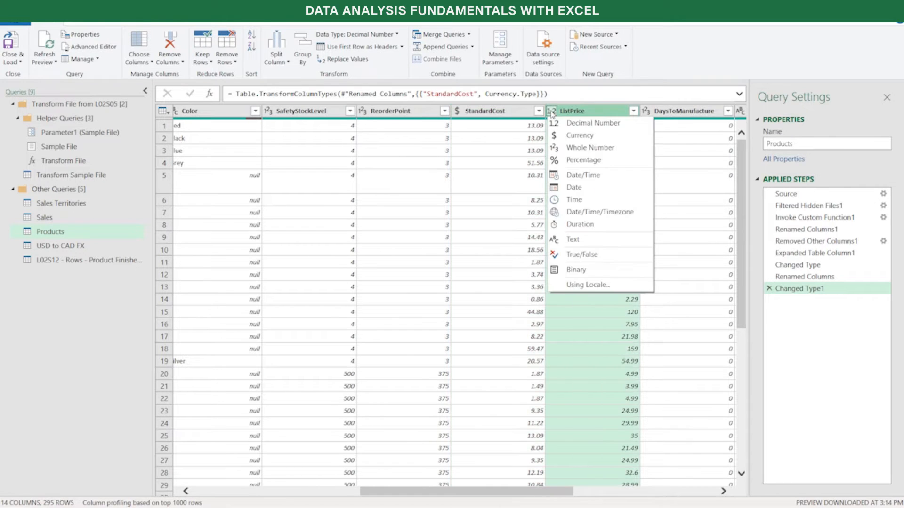
{"action": "left_click", "coordinate": [577, 136]}
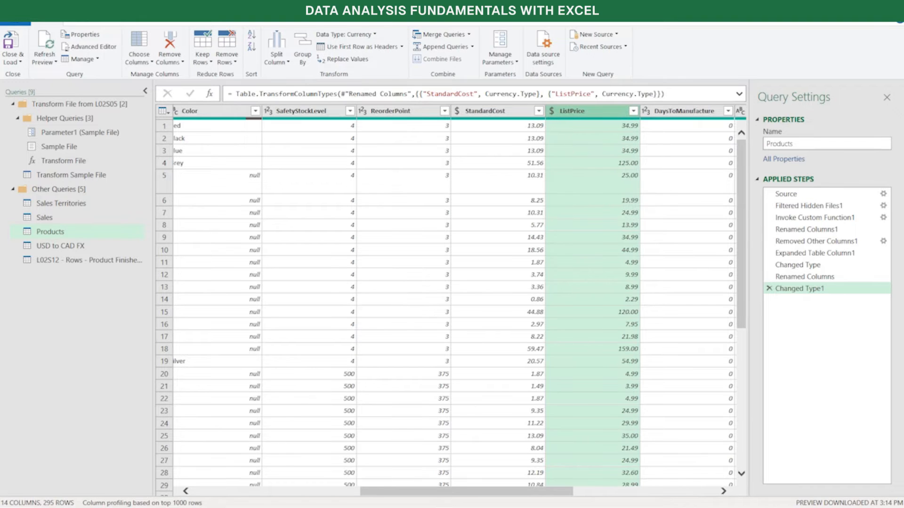
Check the types of DaysToManufacture, SubcategoryName and CategoryName, and change the SellStartDate2 column's data type to Date
{"action": "left_click_drag", "start_coordinate": [465, 492], "coordinate": [601, 478]}
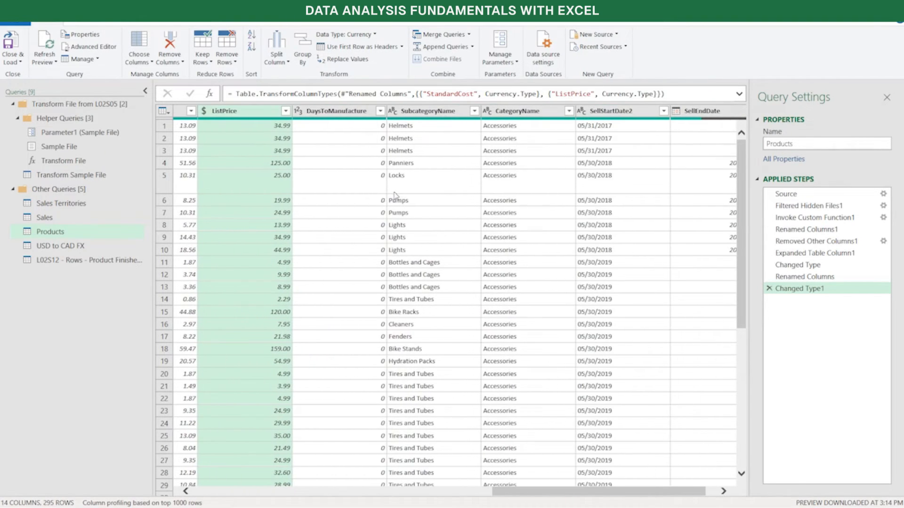
{"action": "left_click", "coordinate": [343, 112]}
{"action": "left_click", "coordinate": [414, 115]}
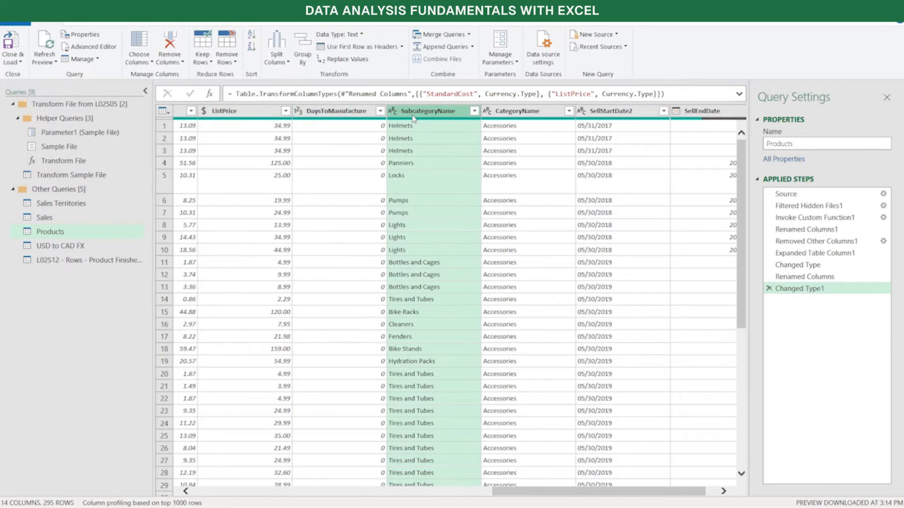
{"action": "left_click", "coordinate": [503, 115]}
{"action": "left_click", "coordinate": [615, 115]}
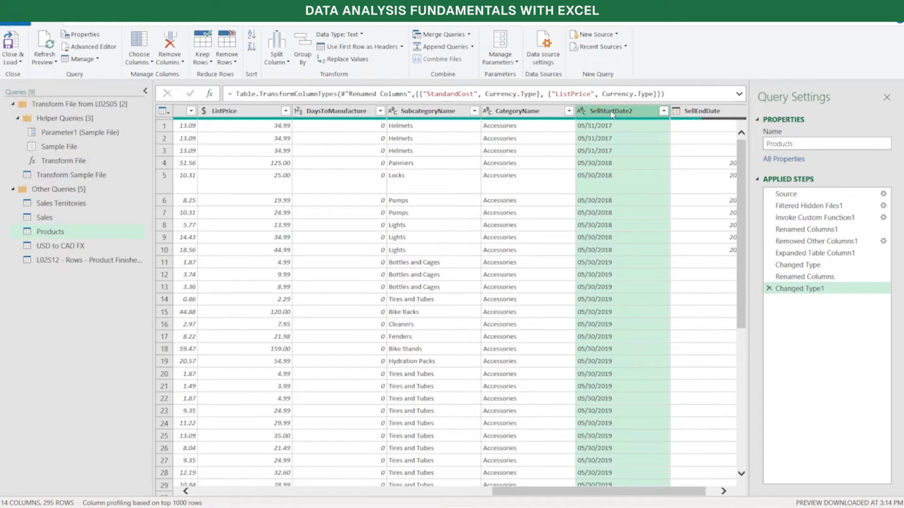
{"action": "left_click", "coordinate": [582, 112]}
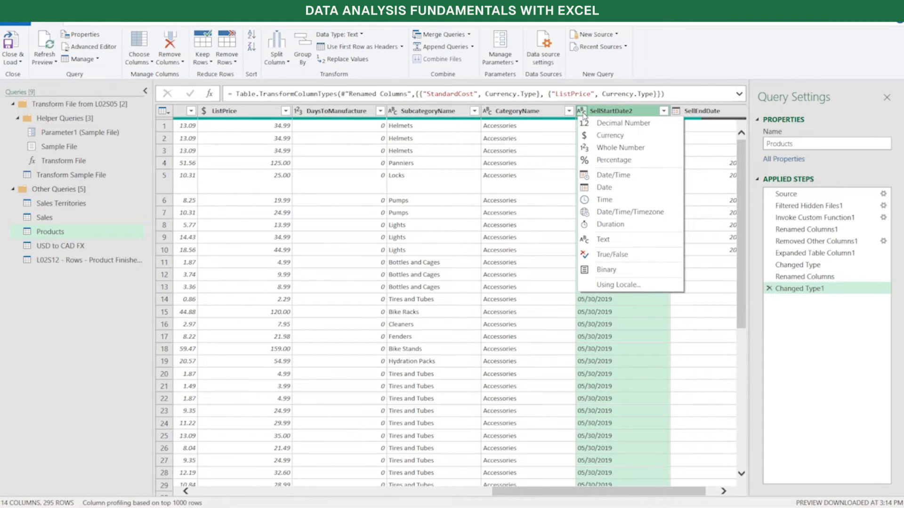
{"action": "left_click", "coordinate": [608, 189]}
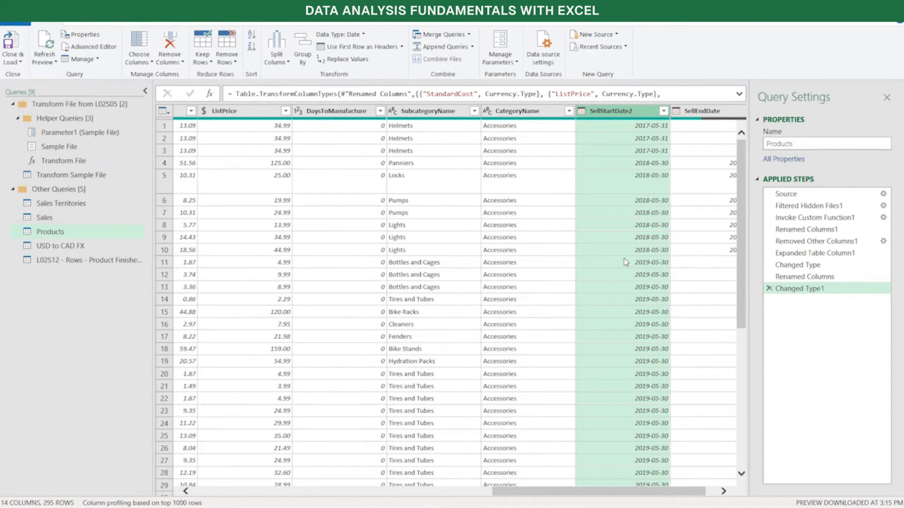
Compare the filter options offered for the SellStartDate2 date column and the CategoryName text column, leaving both unfiltered
{"action": "left_click", "coordinate": [664, 112]}
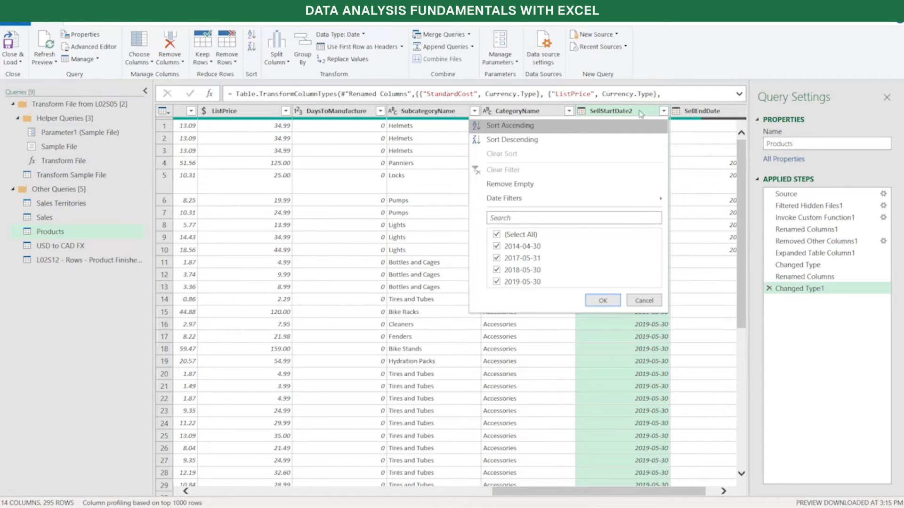
{"action": "mouse_move", "coordinate": [556, 201]}
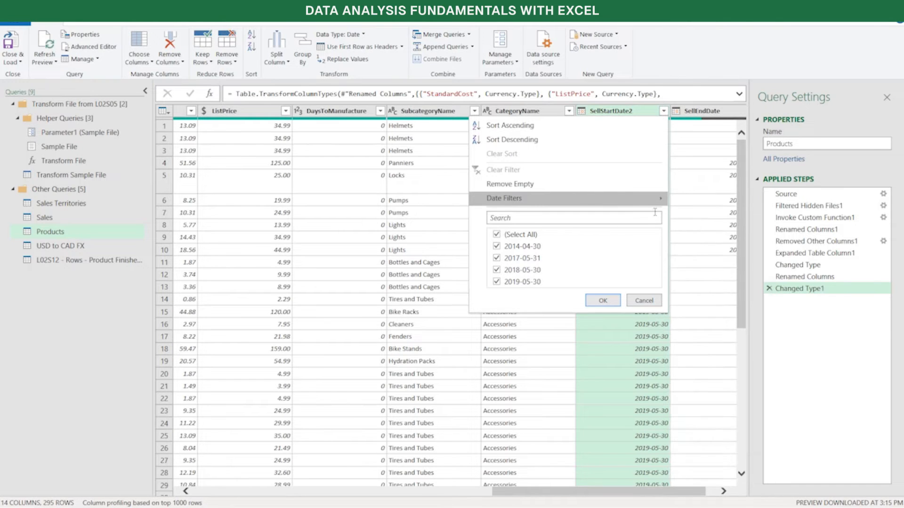
{"action": "mouse_move", "coordinate": [648, 204]}
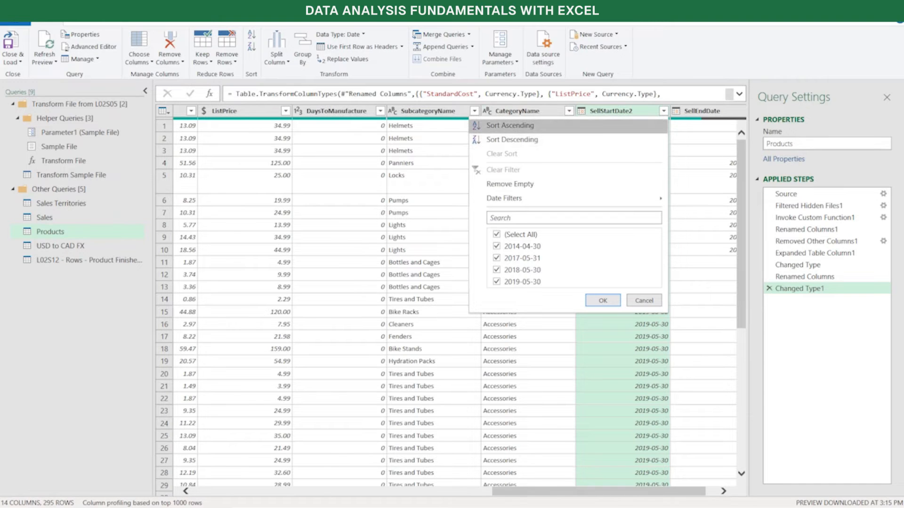
{"action": "left_click", "coordinate": [488, 111]}
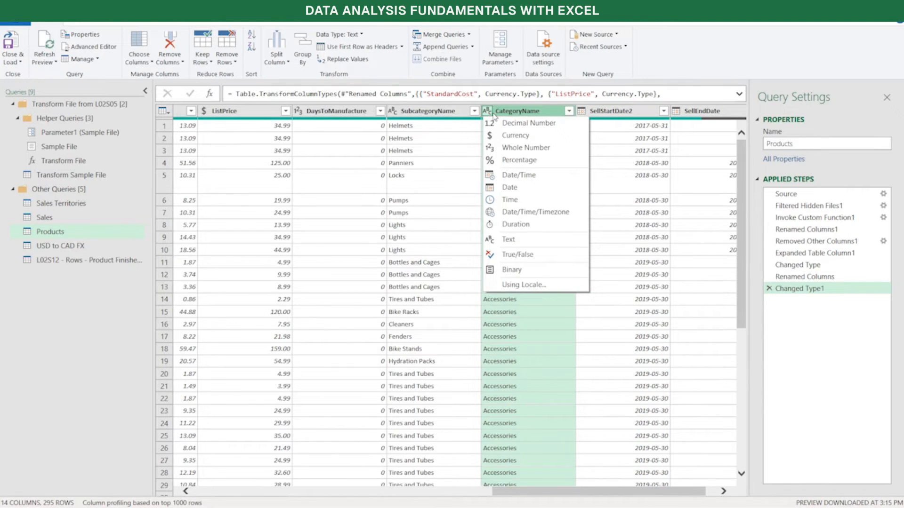
{"action": "left_click", "coordinate": [569, 111]}
{"action": "mouse_move", "coordinate": [526, 197]}
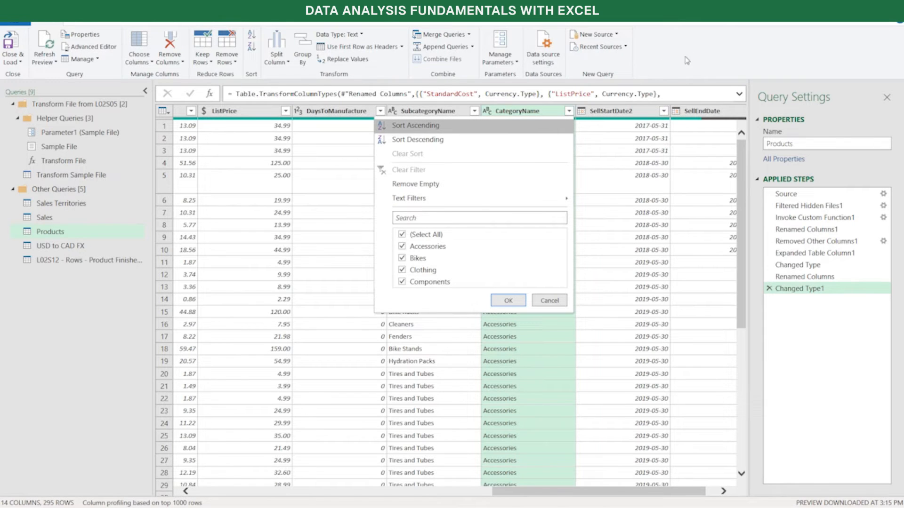
{"action": "left_click", "coordinate": [555, 303]}
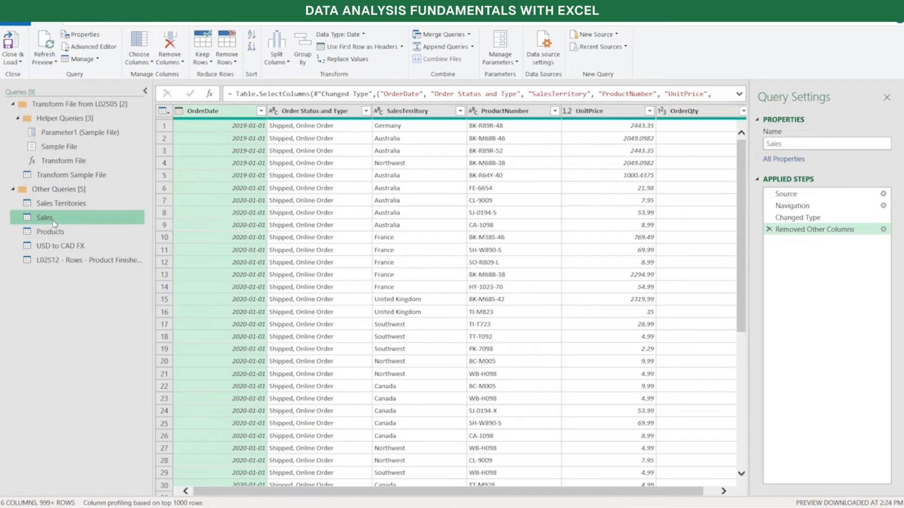
In the Sales query, add a column that multiplies UnitPrice by OrderQty
{"action": "left_click_drag", "start_coordinate": [269, 492], "coordinate": [284, 492]}
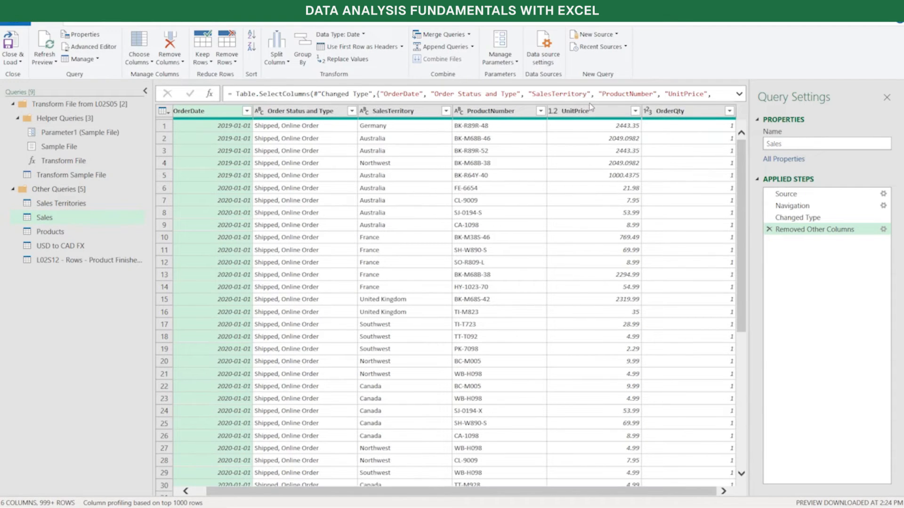
{"action": "left_click", "coordinate": [598, 118]}
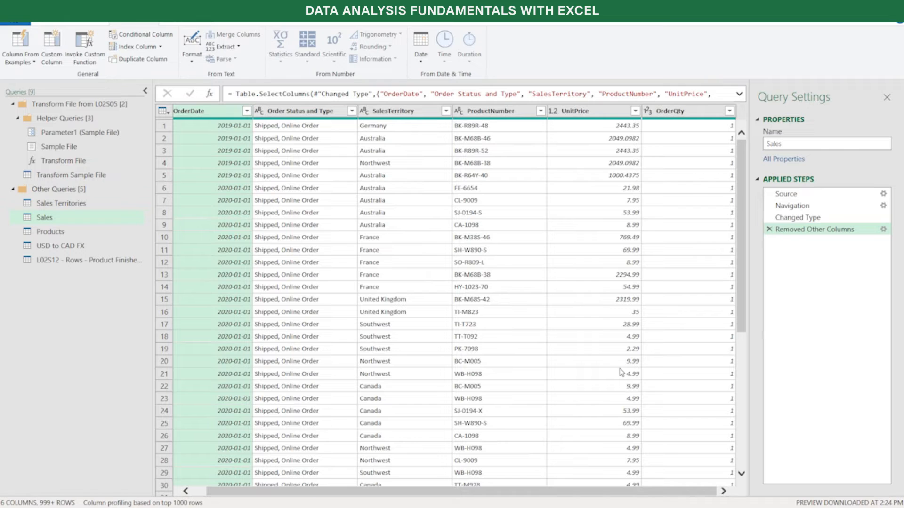
{"action": "left_click", "coordinate": [592, 115]}
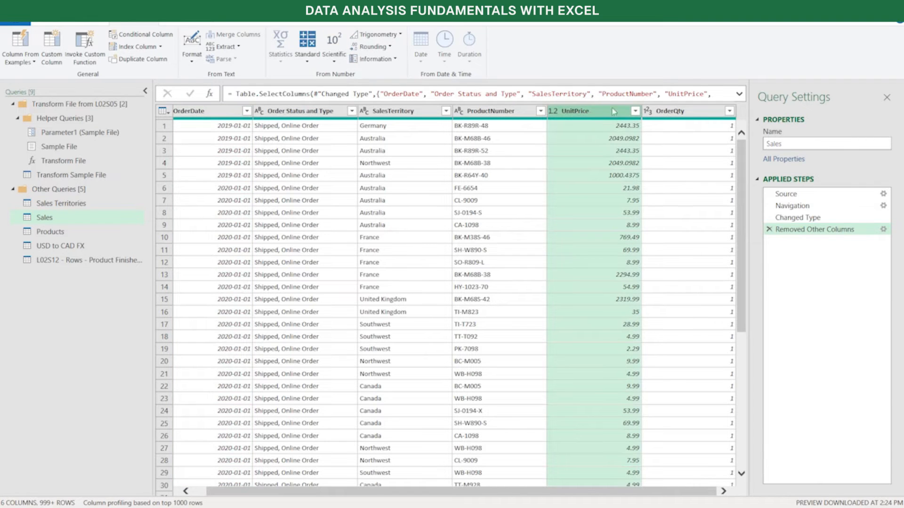
{"action": "left_click", "coordinate": [694, 112], "text": "ctrl"}
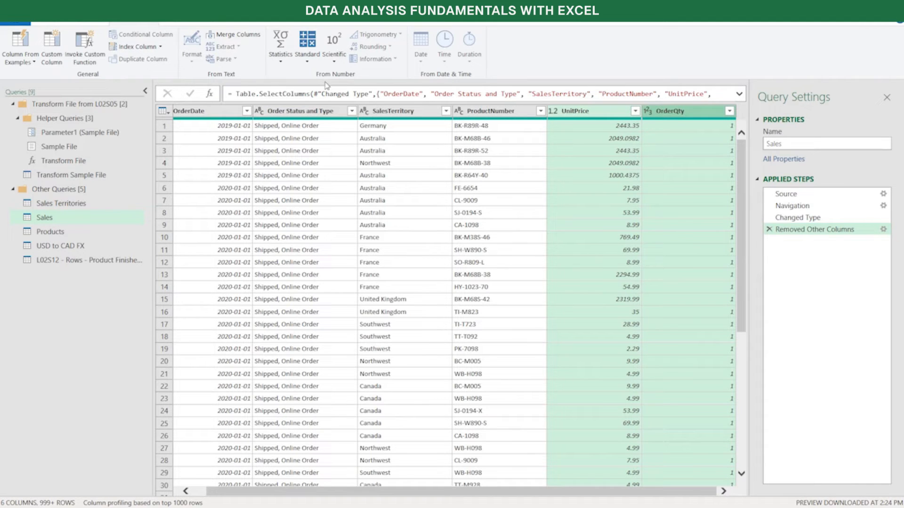
{"action": "left_click", "coordinate": [310, 64]}
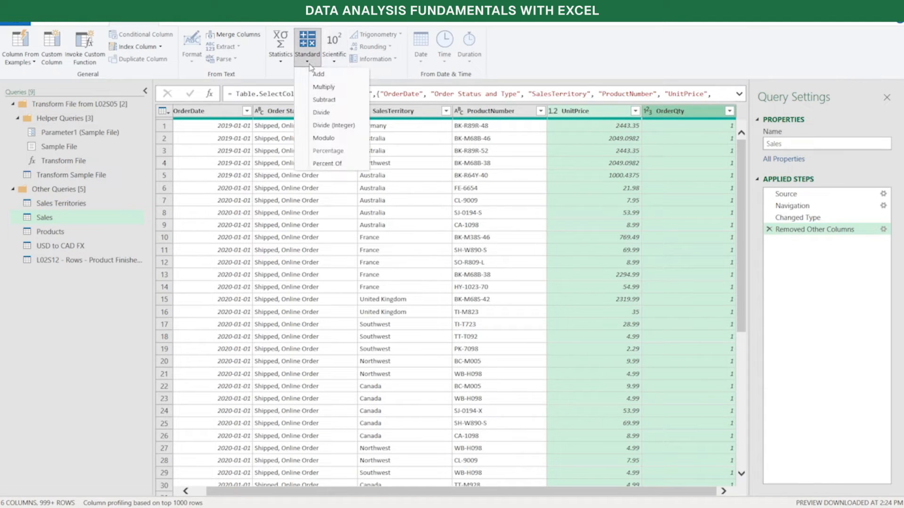
{"action": "left_click", "coordinate": [339, 87]}
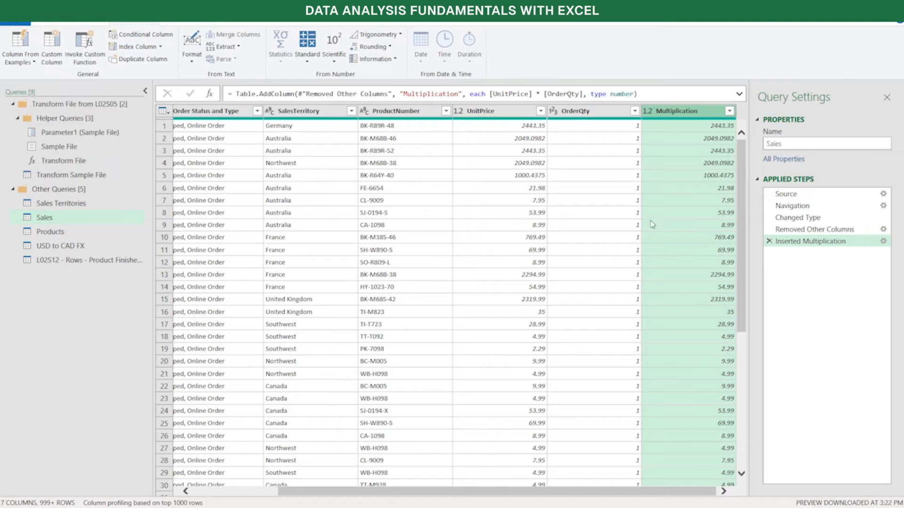
Expand the formula bar and rename the Multiplication column to Line Total
{"action": "left_click", "coordinate": [739, 93]}
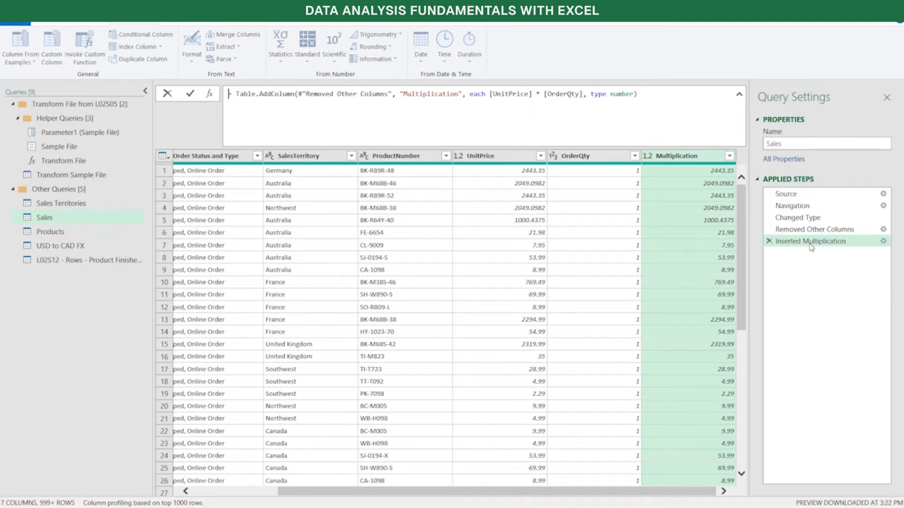
{"action": "double_click", "coordinate": [685, 156]}
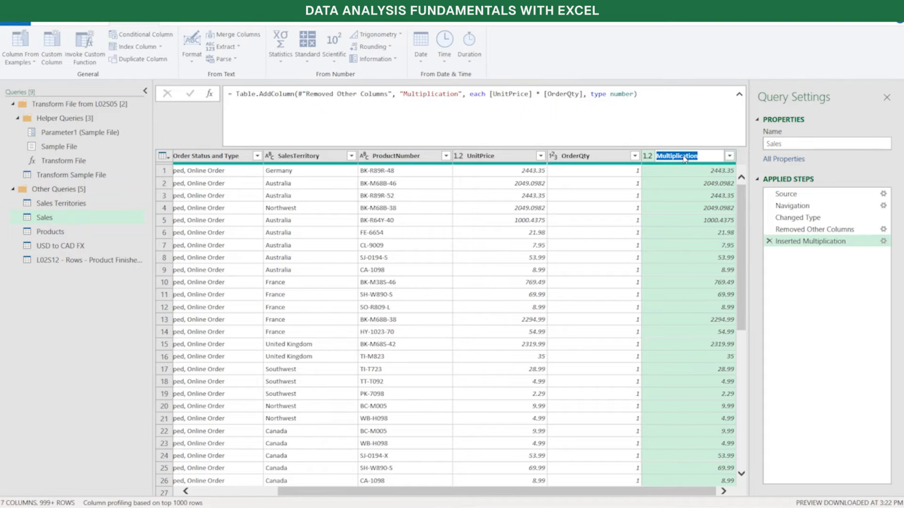
{"action": "type", "text": "Line"}
{"action": "type", "text": " Ti"}
{"action": "type", "text": "ot"}
{"action": "type", "text": "al"}
{"action": "key", "text": "Return"}
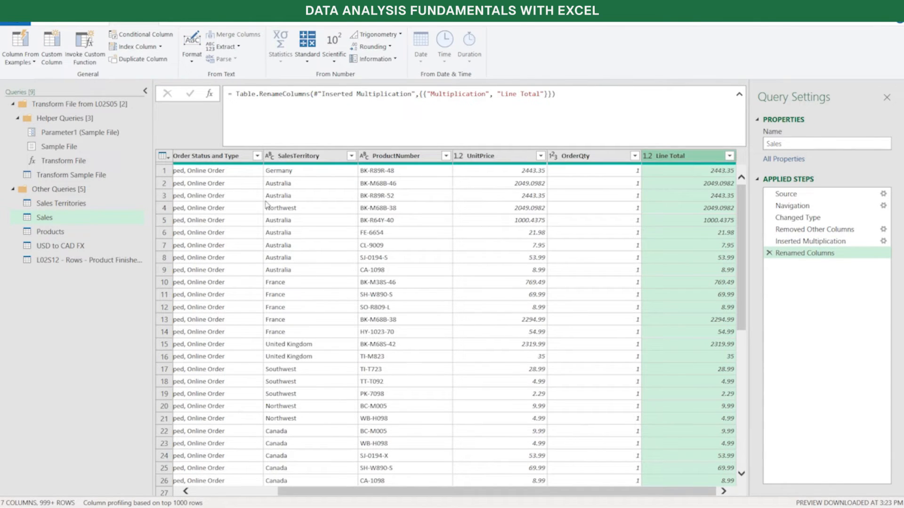
In the Products query, add a column that extracts the first 2 characters of Product Number
{"action": "left_click", "coordinate": [40, 232]}
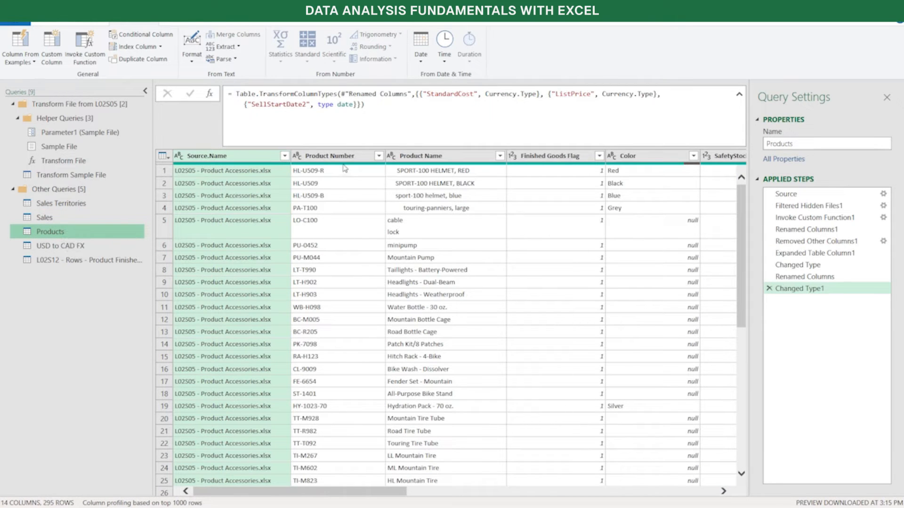
{"action": "left_click", "coordinate": [334, 158]}
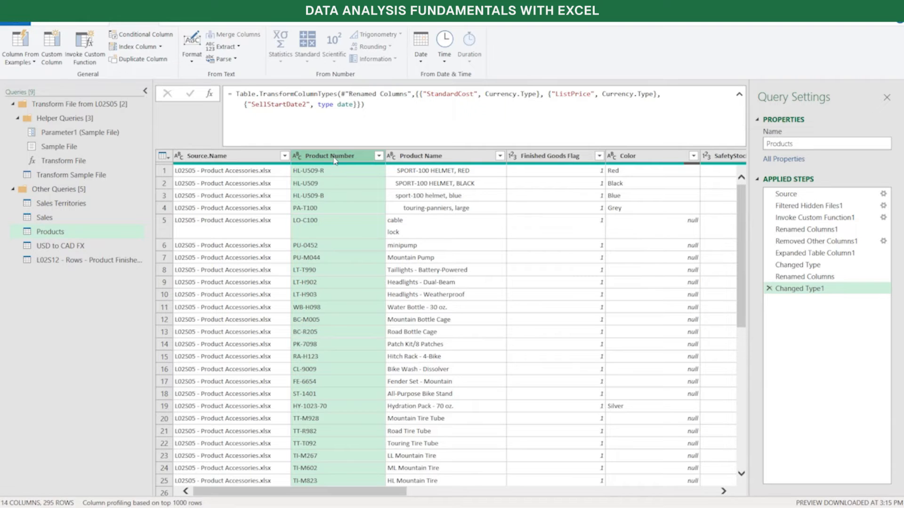
{"action": "scroll", "coordinate": [314, 238], "scroll_direction": "down", "scroll_amount": 3}
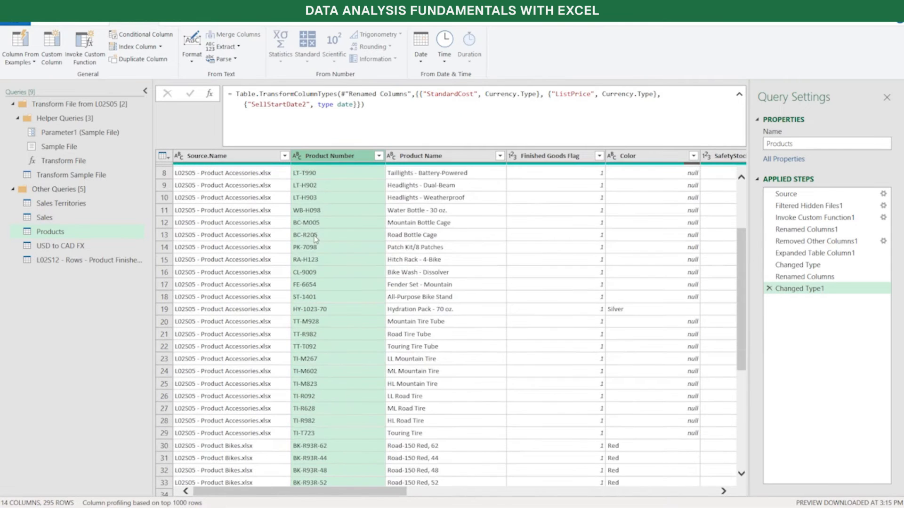
{"action": "scroll", "coordinate": [315, 238], "scroll_direction": "down", "scroll_amount": 9}
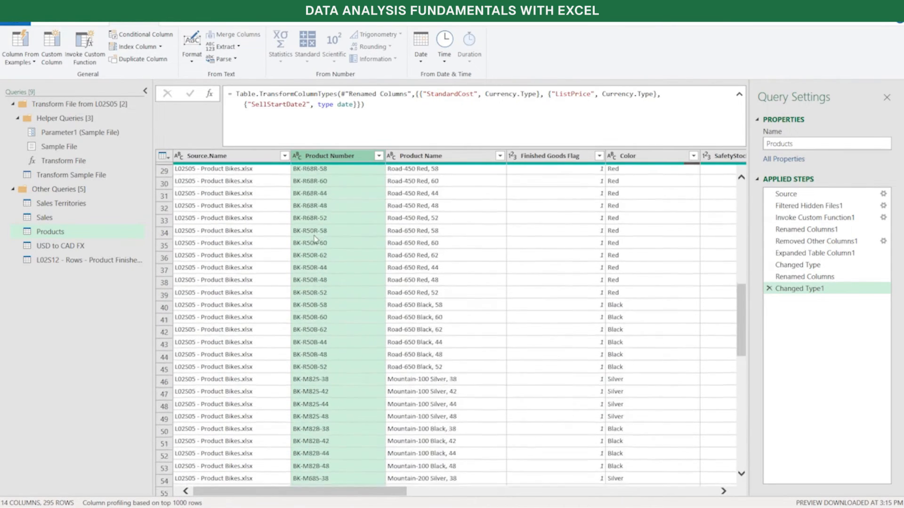
{"action": "scroll", "coordinate": [315, 239], "scroll_direction": "down", "scroll_amount": 15}
{"action": "scroll", "coordinate": [315, 239], "scroll_direction": "down", "scroll_amount": 4}
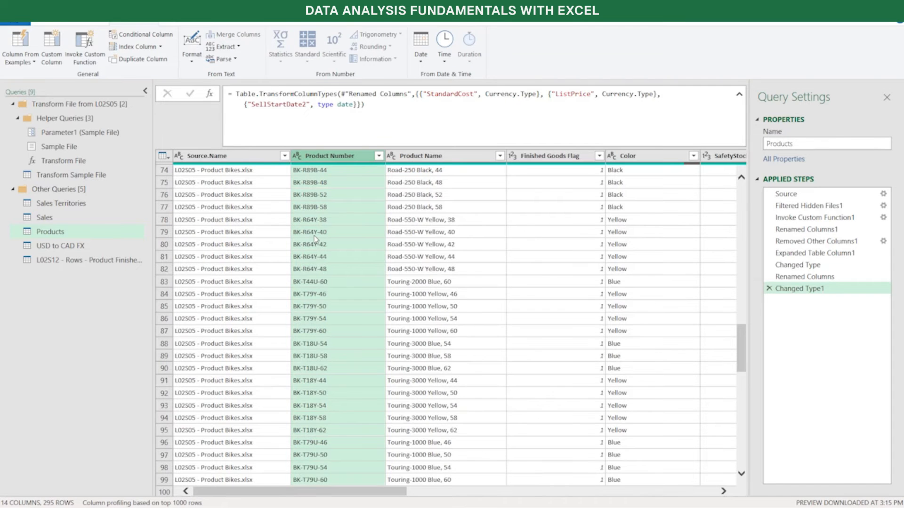
{"action": "scroll", "coordinate": [315, 239], "scroll_direction": "down", "scroll_amount": 12}
{"action": "scroll", "coordinate": [315, 238], "scroll_direction": "down", "scroll_amount": 3}
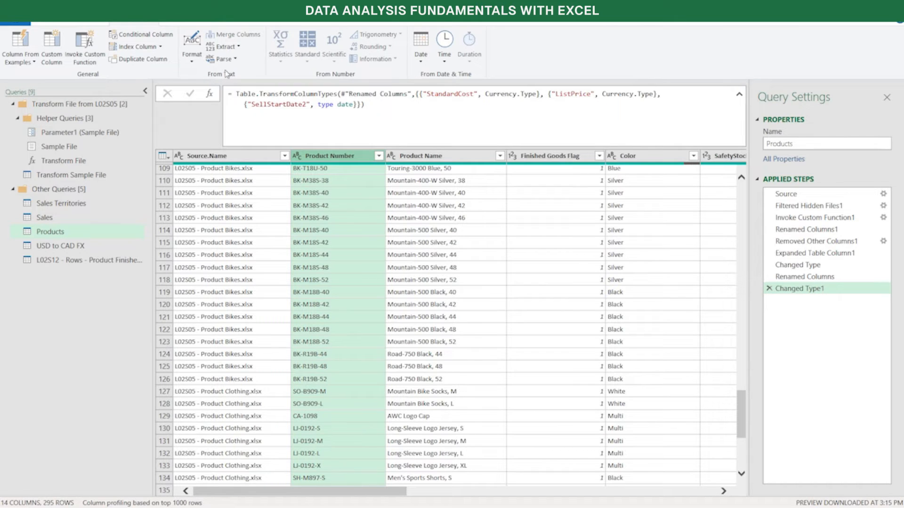
{"action": "left_click", "coordinate": [240, 49]}
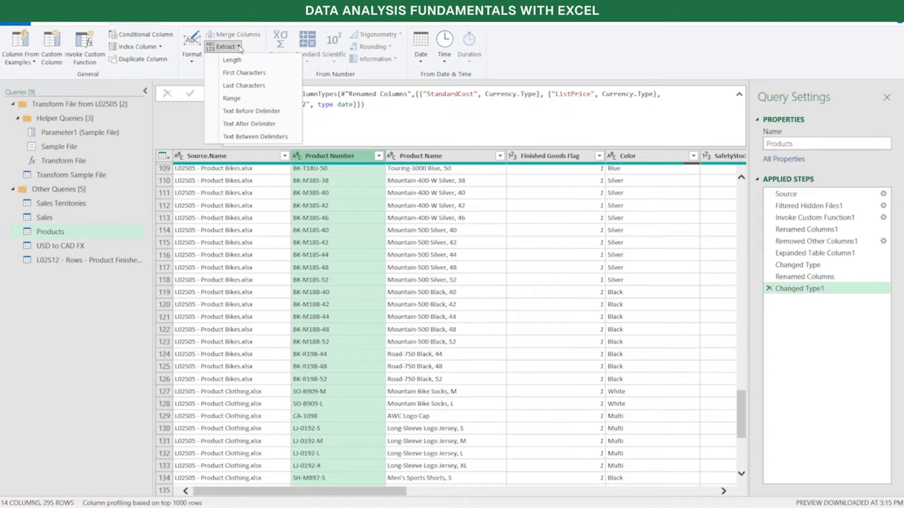
{"action": "left_click", "coordinate": [251, 73]}
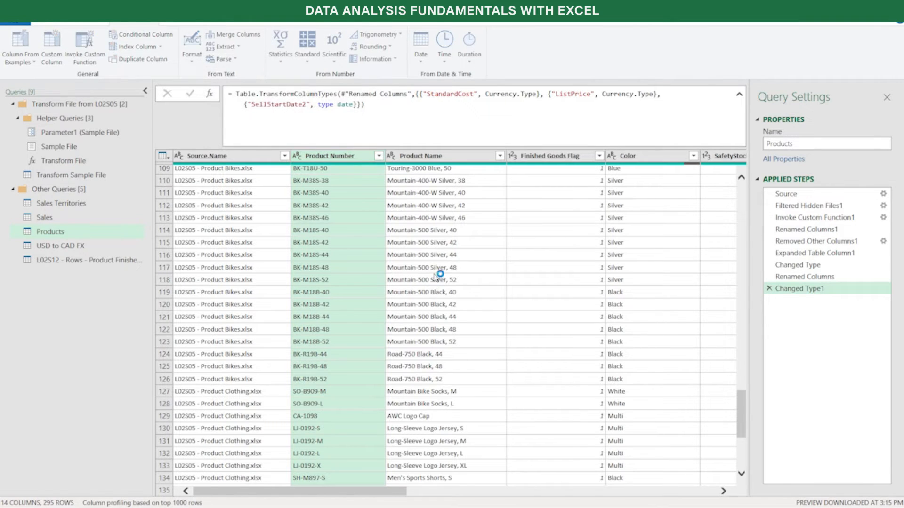
{"action": "type", "text": "2"}
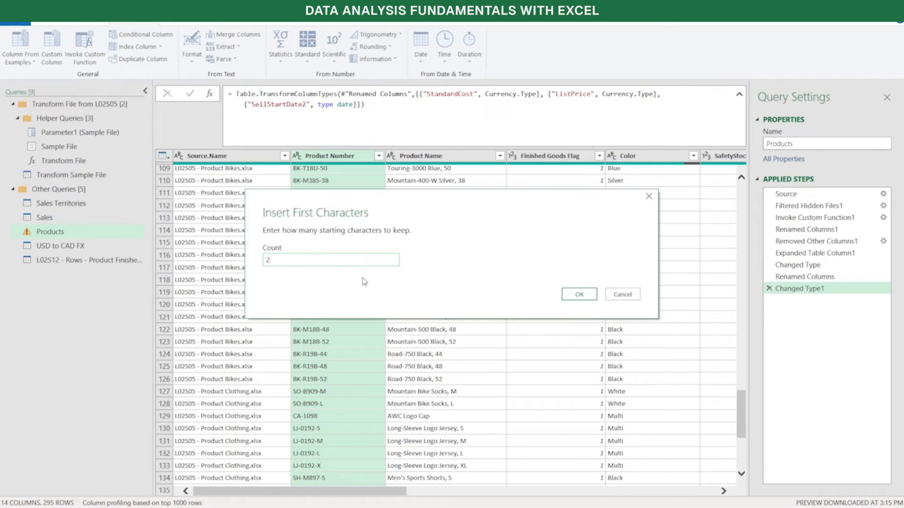
{"action": "left_click", "coordinate": [570, 297]}
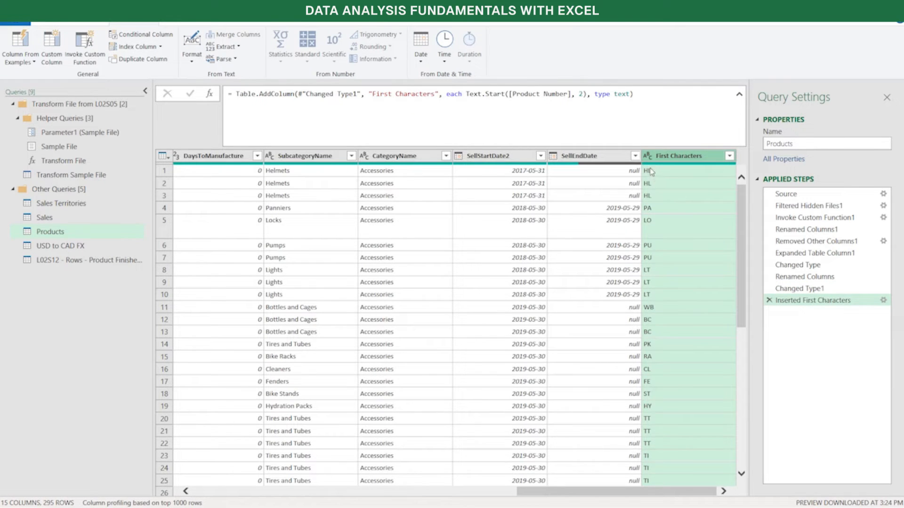
Rename the First Characters column to Product Code
{"action": "double_click", "coordinate": [671, 159]}
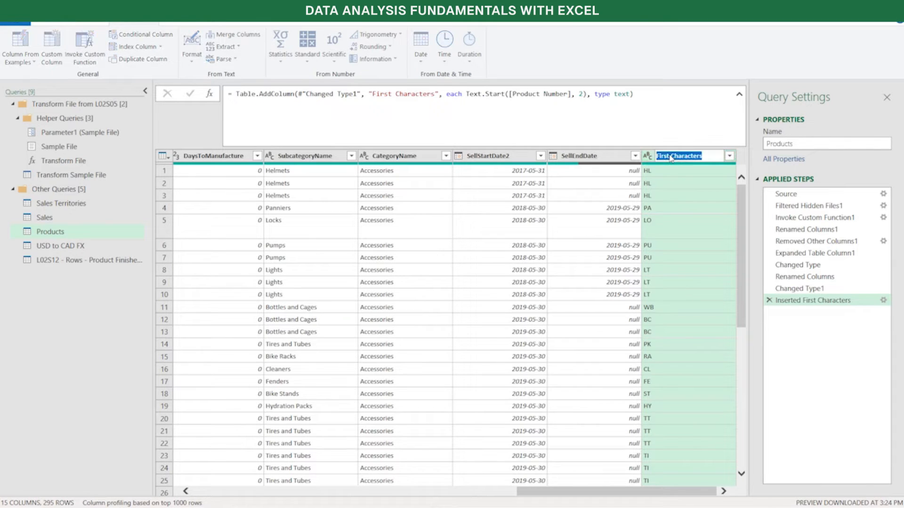
{"action": "type", "text": "Product"}
{"action": "key", "text": "BackSpace"}
{"action": "key", "text": "BackSpace"}
{"action": "key", "text": "BackSpace"}
{"action": "key", "text": "BackSpace"}
{"action": "type", "text": "uct Code"}
{"action": "left_click", "coordinate": [672, 156]}
{"action": "type", "text": "u"}
{"action": "key", "text": "BackSpace"}
{"action": "key", "text": "Return"}
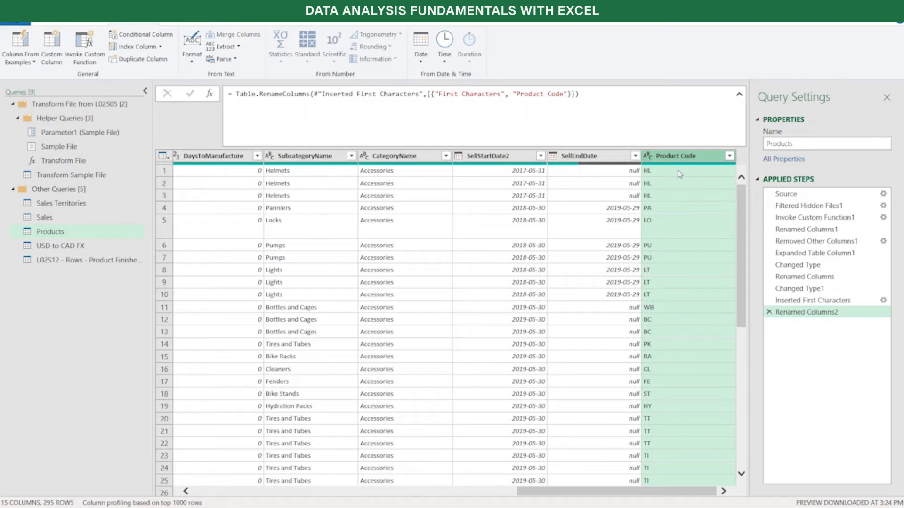
Rename the L02S12 - Rows - Product Finished Goods query to Product Finished Goods
{"action": "left_click", "coordinate": [55, 265]}
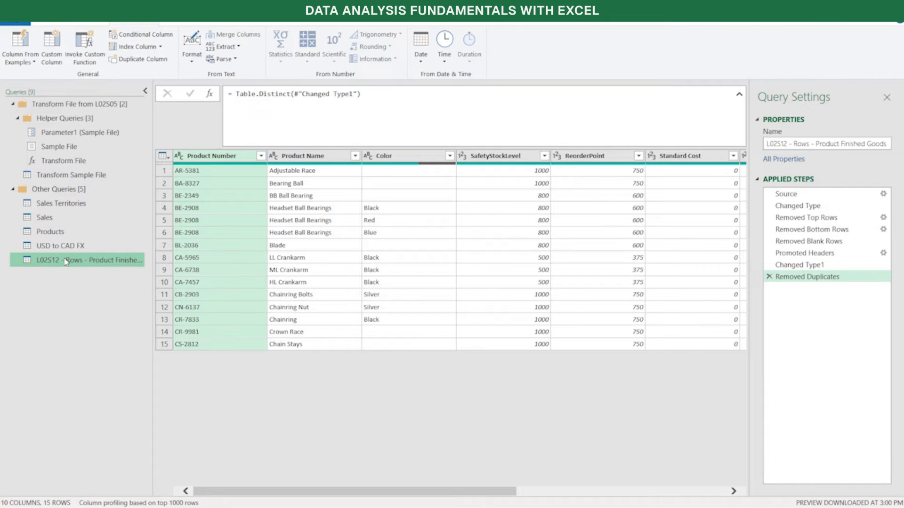
{"action": "left_click", "coordinate": [815, 143]}
{"action": "key", "text": "BackSpace"}
{"action": "key", "text": "BackSpace"}
{"action": "key", "text": "BackSpace"}
{"action": "key", "text": "BackSpace"}
{"action": "key", "text": "BackSpace"}
{"action": "key", "text": "BackSpace"}
{"action": "key", "text": "BackSpace"}
{"action": "key", "text": "BackSpace"}
{"action": "key", "text": "BackSpace"}
{"action": "key", "text": "BackSpace"}
{"action": "key", "text": "BackSpace"}
{"action": "key", "text": "BackSpace"}
{"action": "key", "text": "BackSpace"}
{"action": "key", "text": "BackSpace"}
{"action": "key", "text": "BackSpace"}
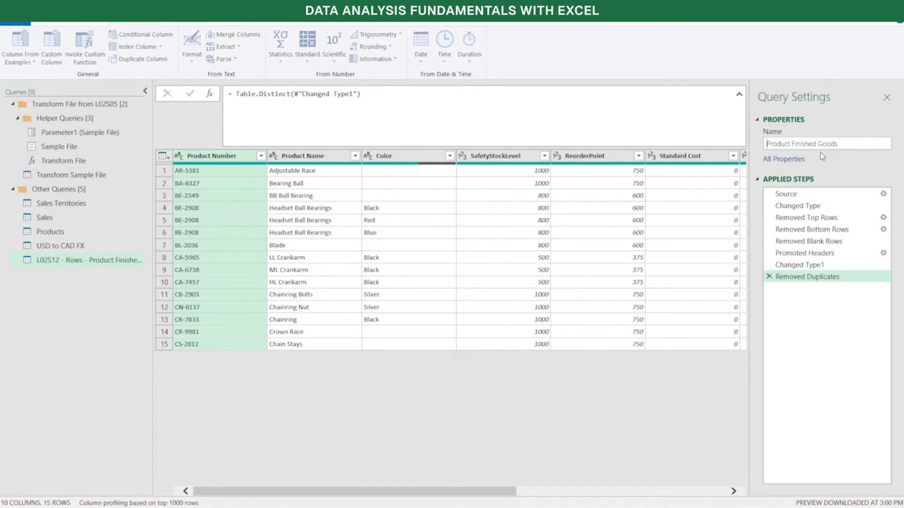
{"action": "key", "text": "Return"}
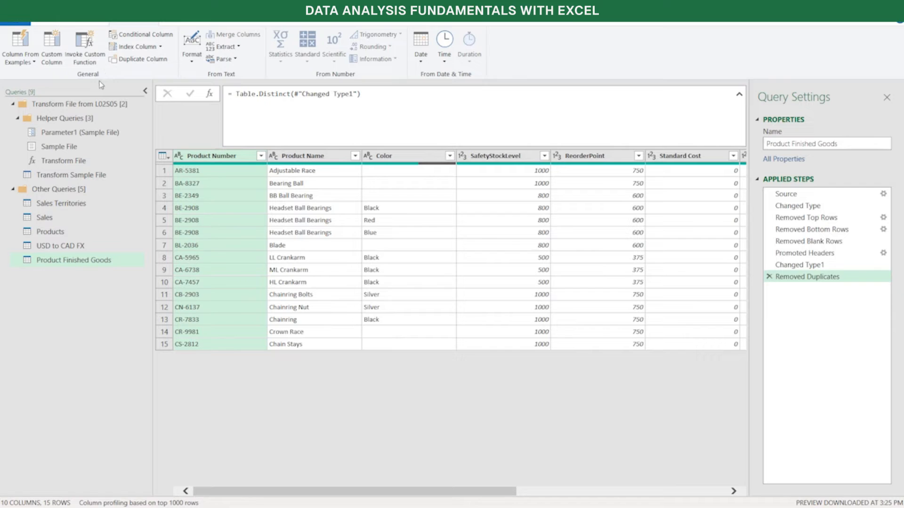
Add a custom column named Finished Goods Flag with the formula 0 and set its data type to Whole Number
{"action": "left_click", "coordinate": [51, 48]}
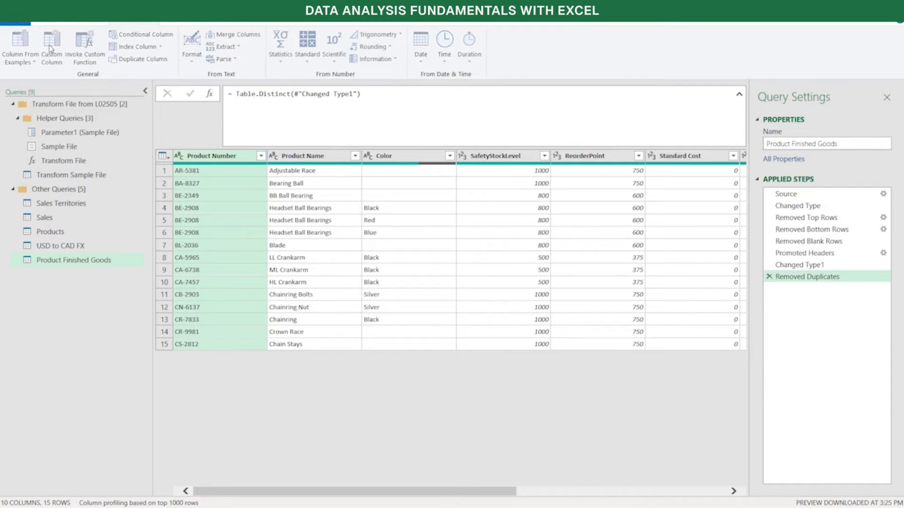
{"action": "left_click_drag", "start_coordinate": [381, 199], "coordinate": [266, 197]}
{"action": "left_click", "coordinate": [288, 196]}
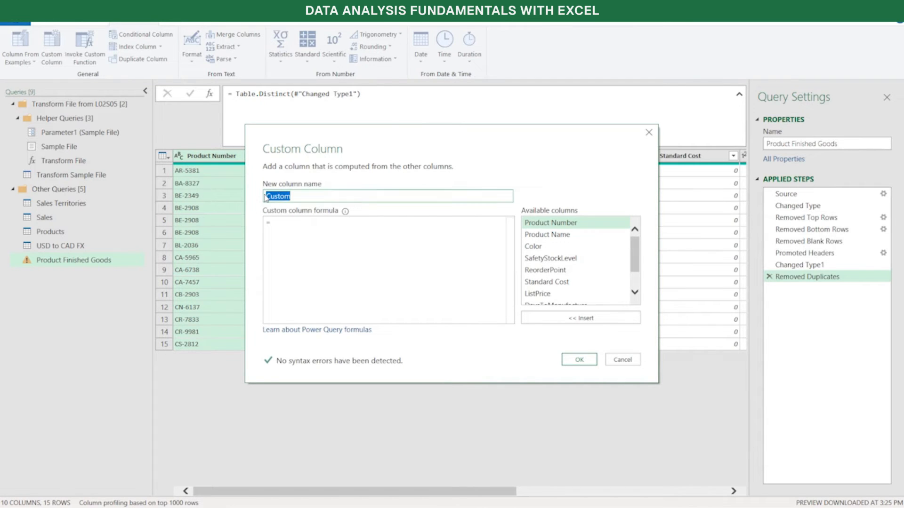
{"action": "type", "text": "Sin"}
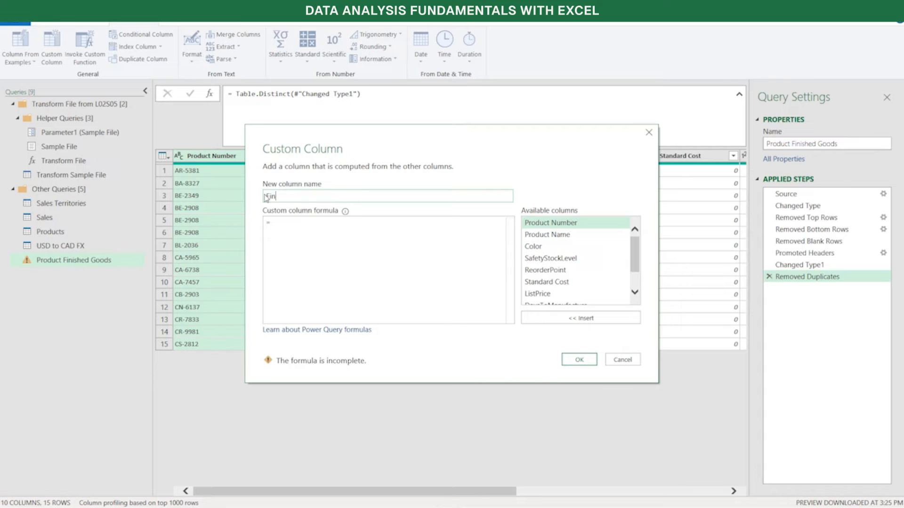
{"action": "type", "text": "ished Goods Flag"}
{"action": "left_click", "coordinate": [323, 227]}
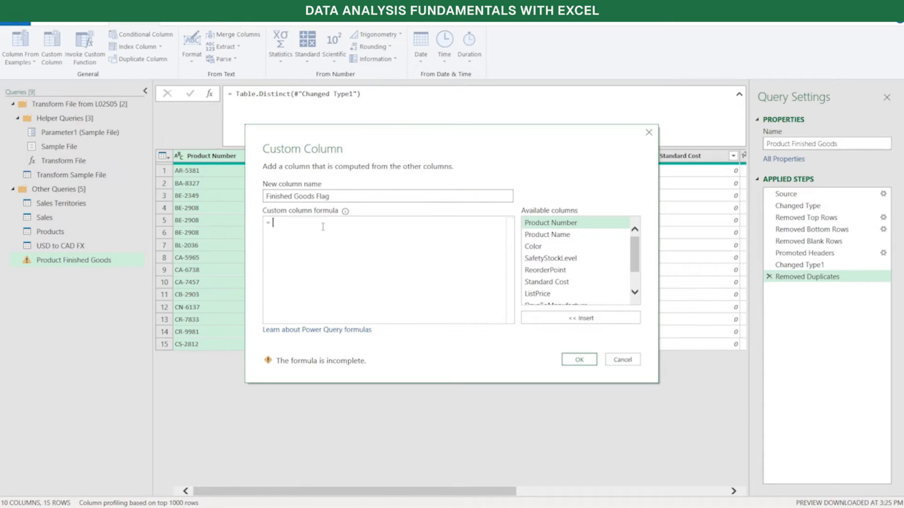
{"action": "type", "text": "0"}
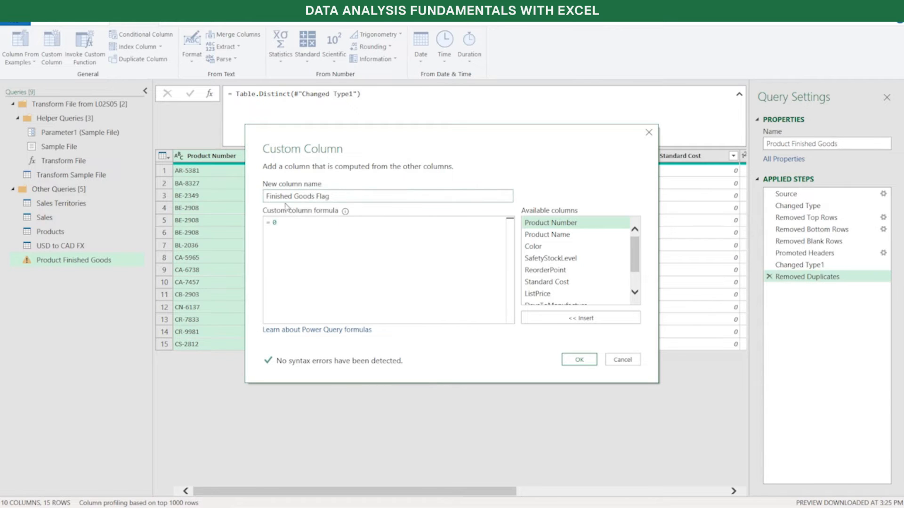
{"action": "left_click", "coordinate": [578, 360]}
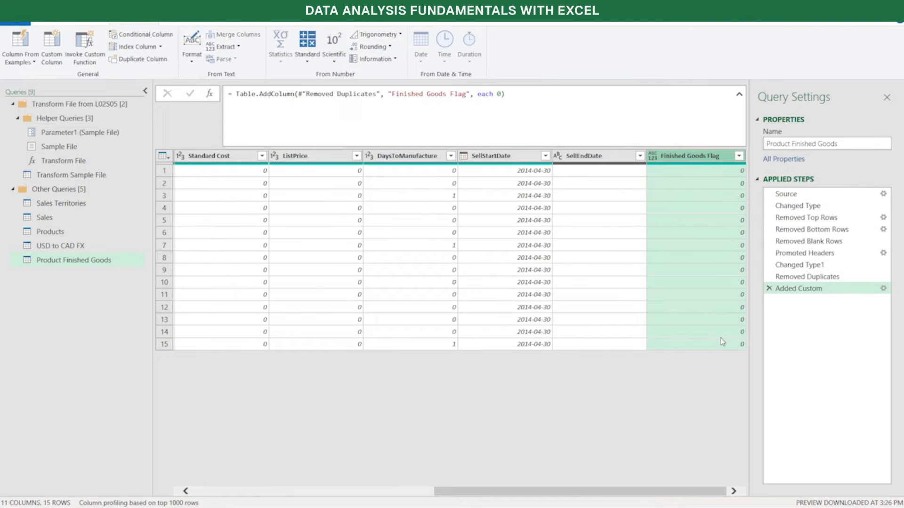
{"action": "left_click", "coordinate": [653, 156]}
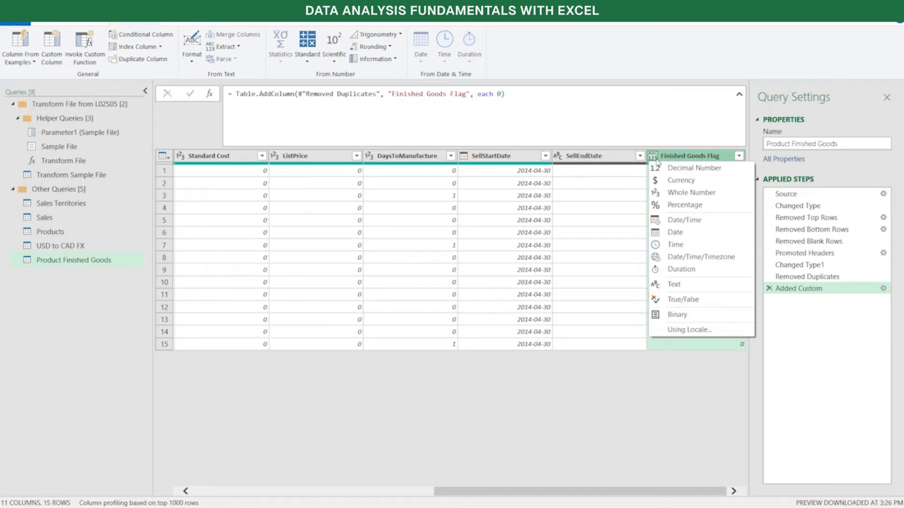
{"action": "left_click", "coordinate": [679, 192]}
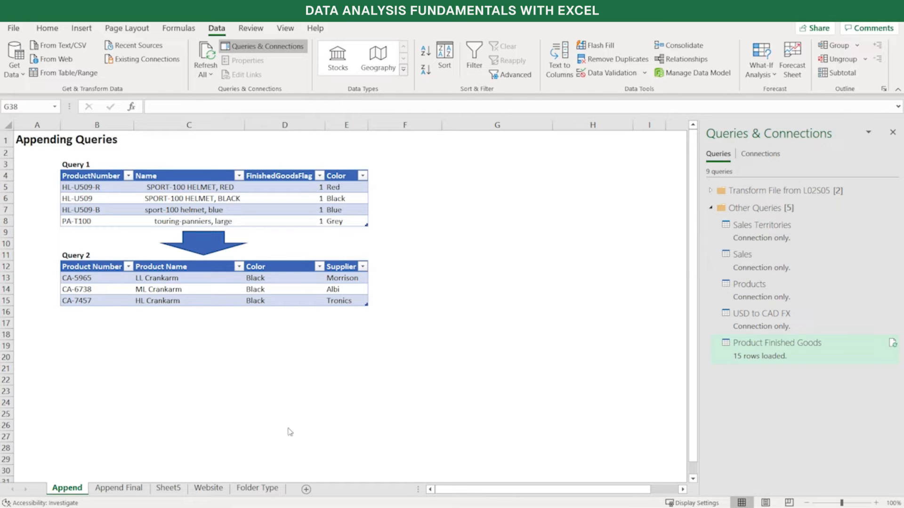
On the Append Final sheet, examine the empty ProductNumber and Name cells in rows 24 to 26 of the Query 3 table
{"action": "left_click", "coordinate": [119, 489]}
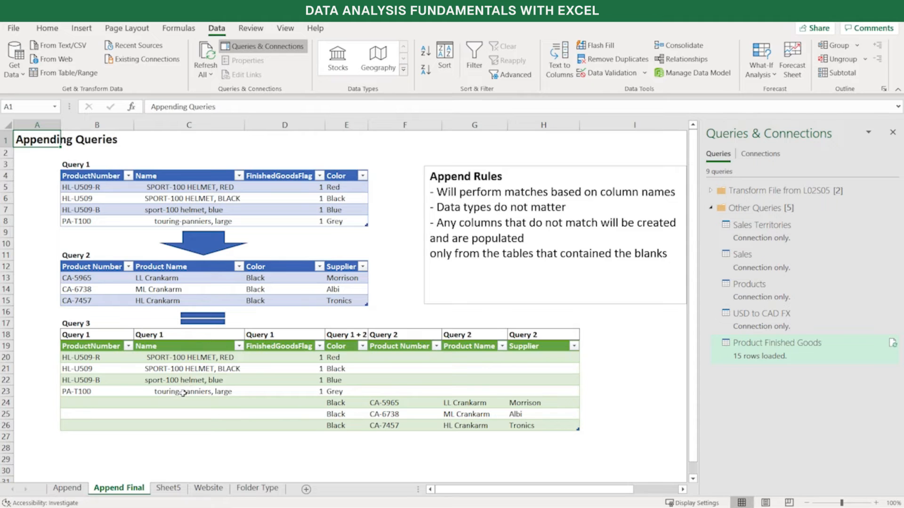
{"action": "left_click_drag", "start_coordinate": [81, 405], "coordinate": [86, 425]}
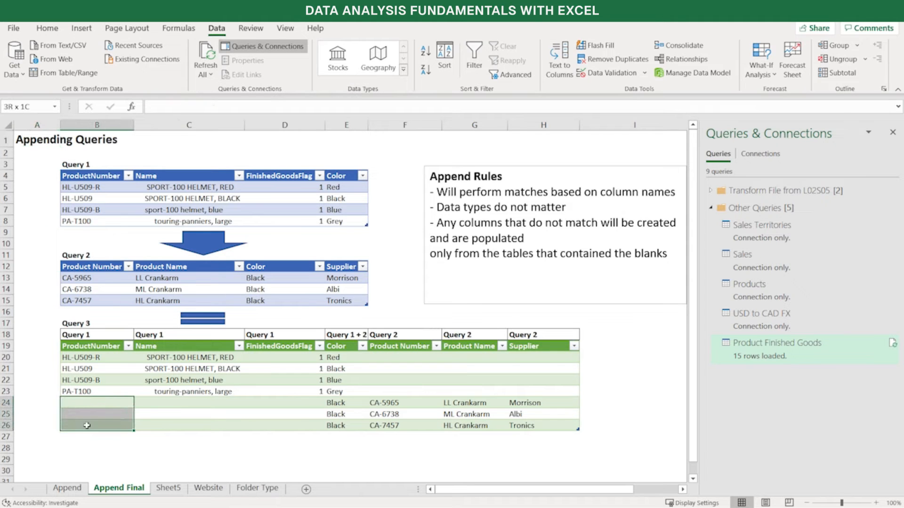
{"action": "left_click_drag", "start_coordinate": [171, 403], "coordinate": [198, 413]}
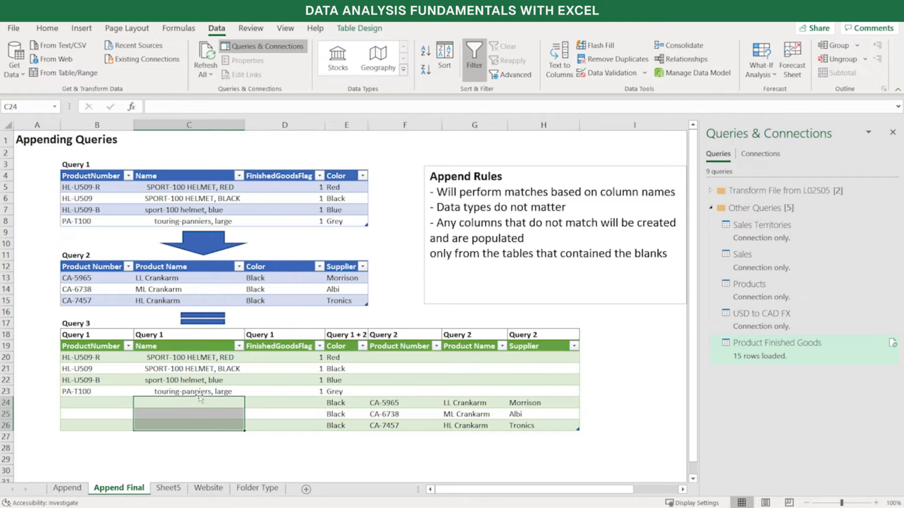
Examine which cells are filled in the FinishedGoodsFlag, Color, Product Number, Product Name and Supplier columns of the Query 3 table
{"action": "left_click", "coordinate": [284, 401]}
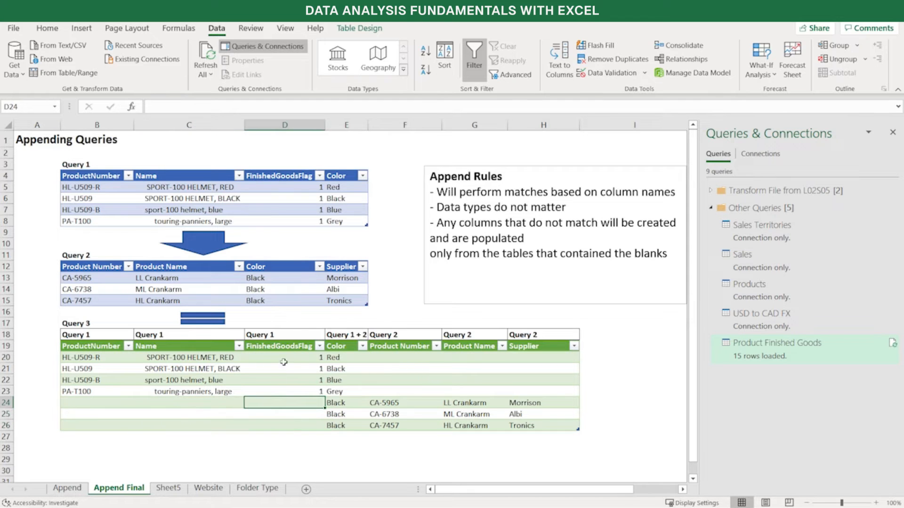
{"action": "left_click_drag", "start_coordinate": [284, 357], "coordinate": [293, 385]}
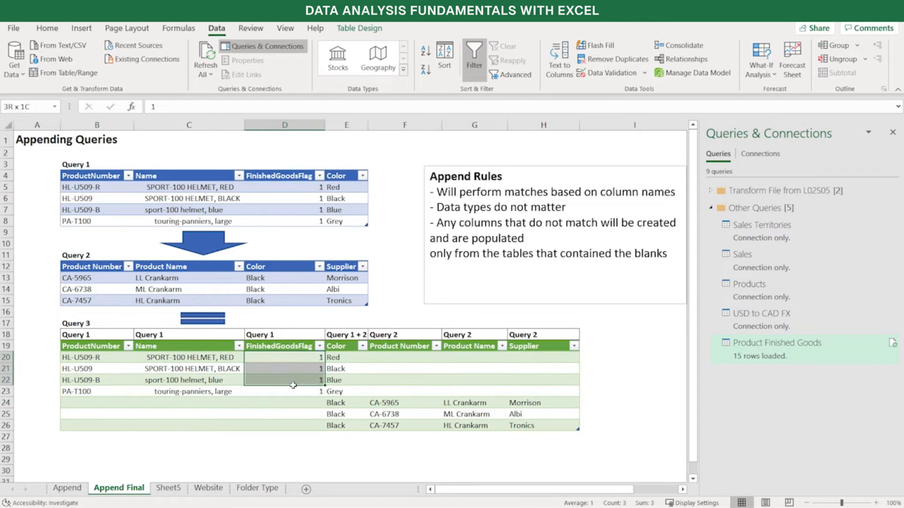
{"action": "left_click_drag", "start_coordinate": [346, 336], "coordinate": [348, 431]}
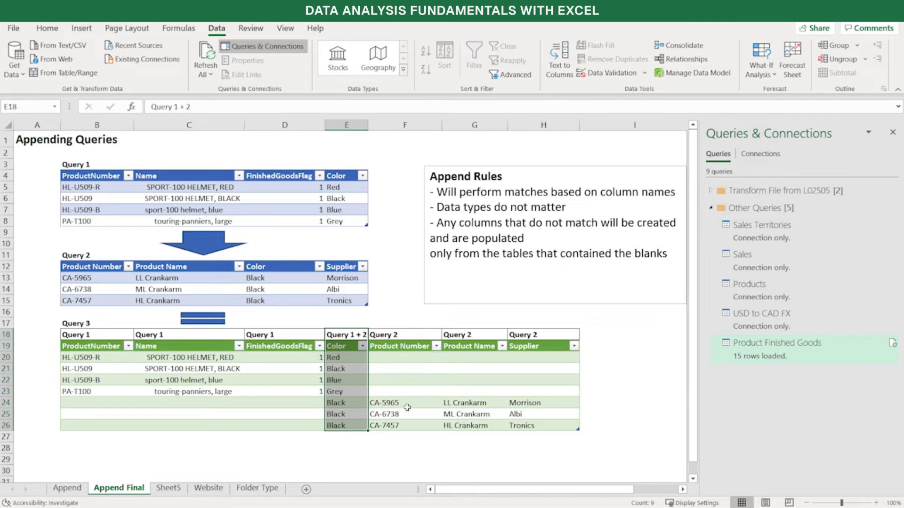
{"action": "left_click_drag", "start_coordinate": [405, 405], "coordinate": [406, 426]}
{"action": "left_click_drag", "start_coordinate": [452, 404], "coordinate": [473, 423]}
{"action": "left_click_drag", "start_coordinate": [534, 403], "coordinate": [547, 426]}
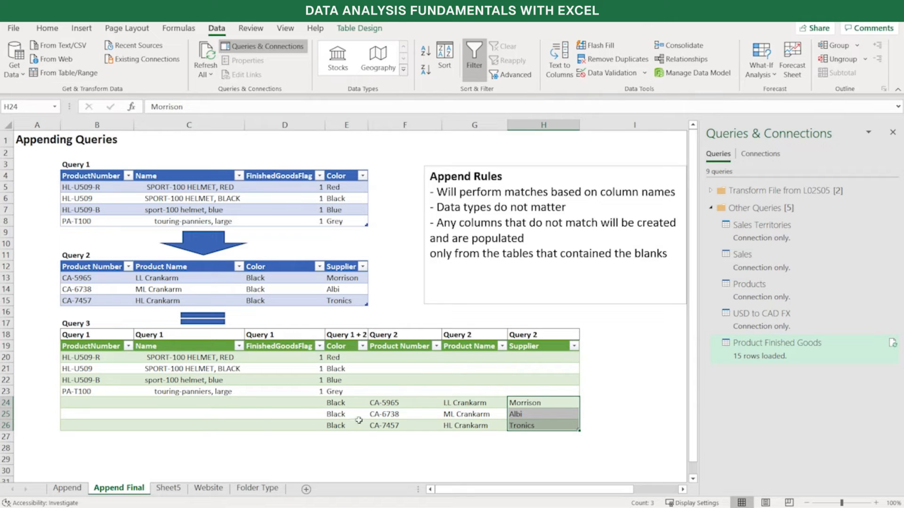
Move the product numbers and names in F24:G26 to B24:C26 and back to their original cells
{"action": "left_click", "coordinate": [372, 405]}
{"action": "left_click_drag", "start_coordinate": [436, 406], "coordinate": [475, 426]}
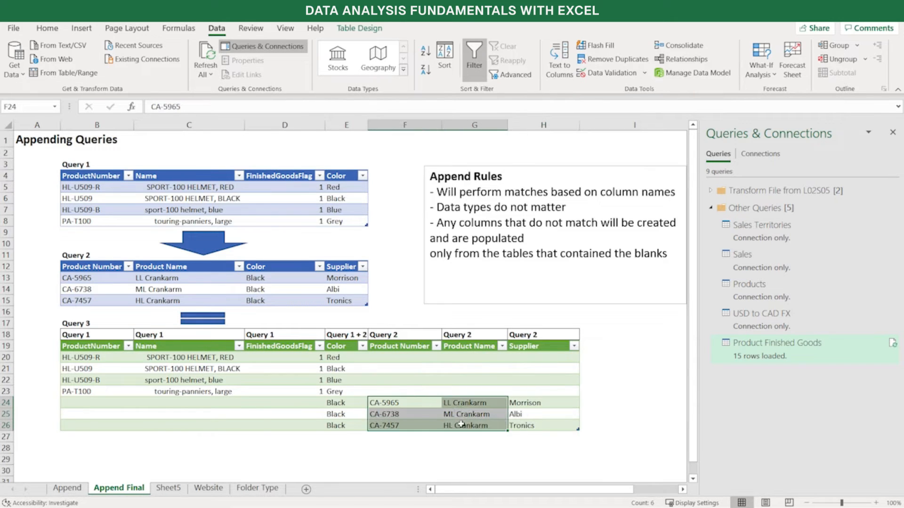
{"action": "left_click_drag", "start_coordinate": [370, 421], "coordinate": [121, 417]}
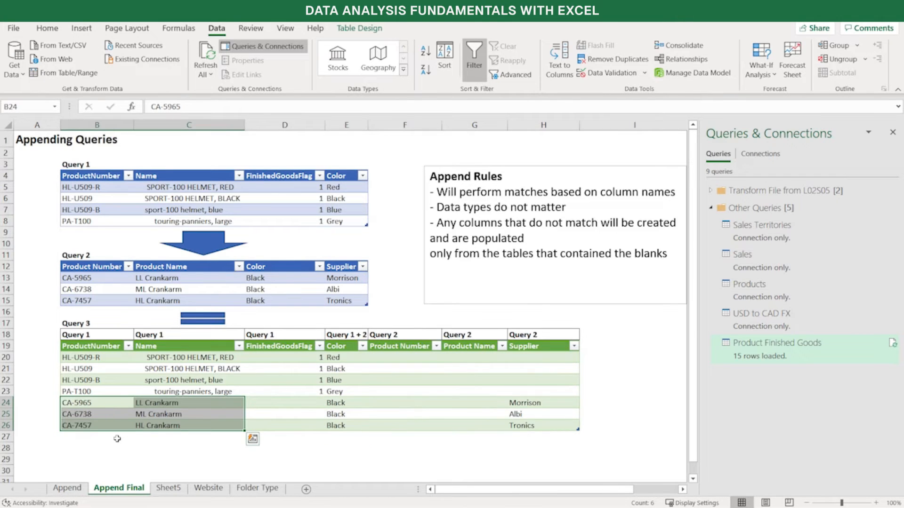
{"action": "left_click_drag", "start_coordinate": [250, 411], "coordinate": [483, 402]}
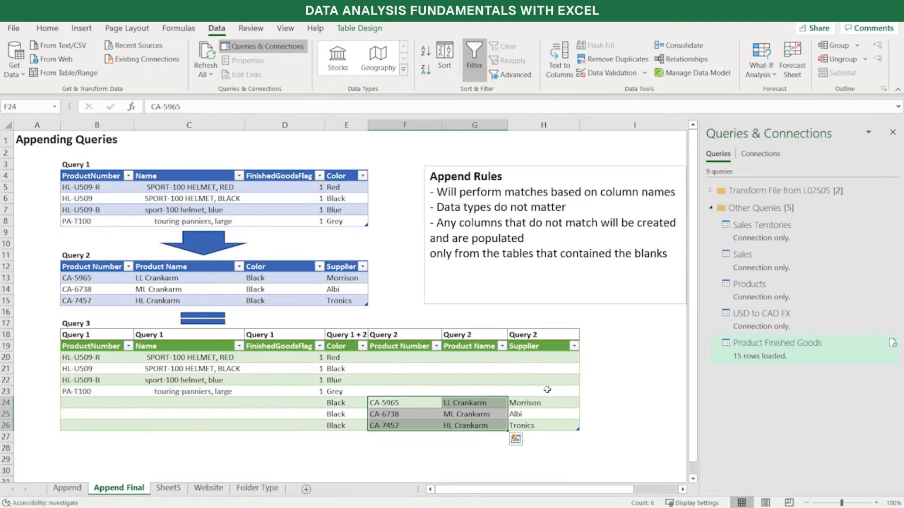
{"action": "left_click", "coordinate": [643, 366]}
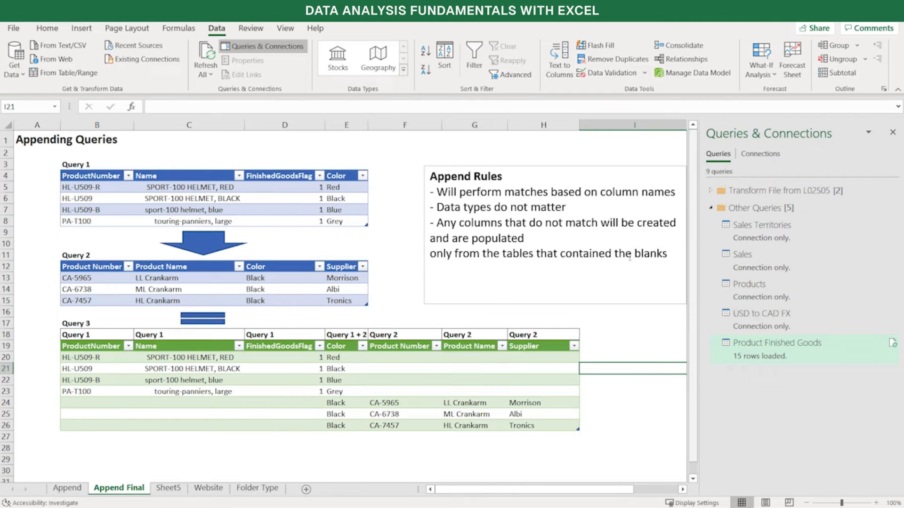
In Power Query Editor, append Product Finished Goods to the Products query as a new query
{"action": "left_click", "coordinate": [23, 78]}
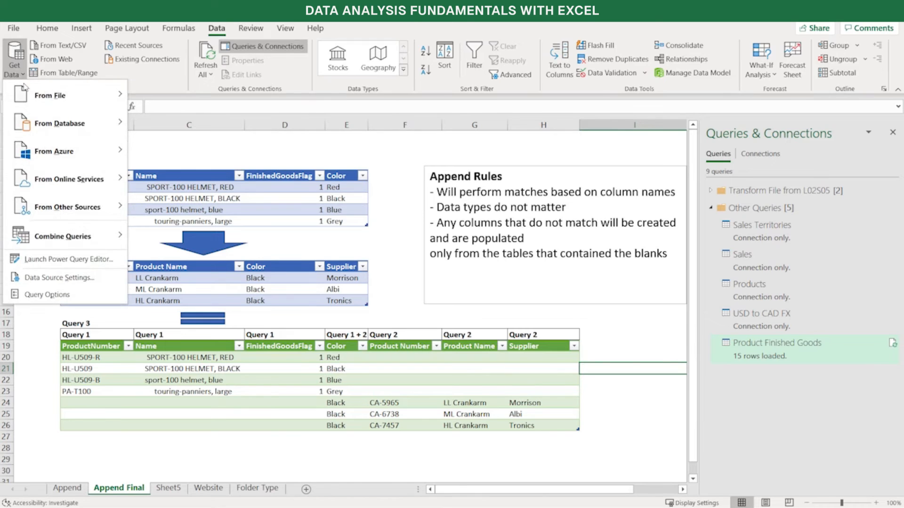
{"action": "mouse_move", "coordinate": [34, 241]}
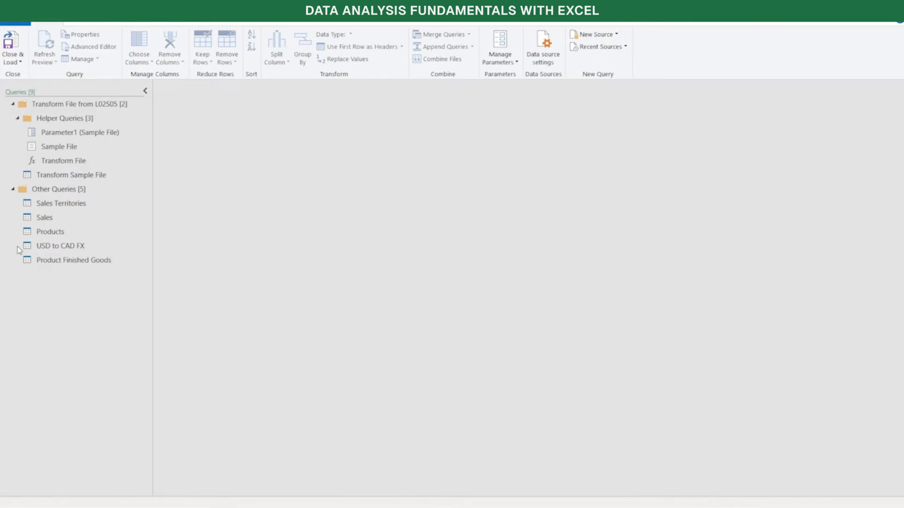
{"action": "left_click", "coordinate": [84, 231]}
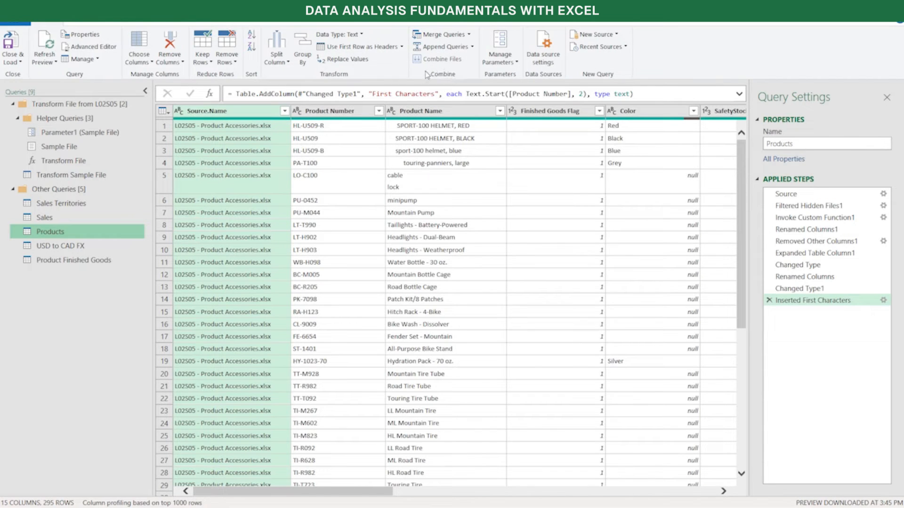
{"action": "left_click", "coordinate": [472, 48]}
{"action": "left_click", "coordinate": [486, 73]}
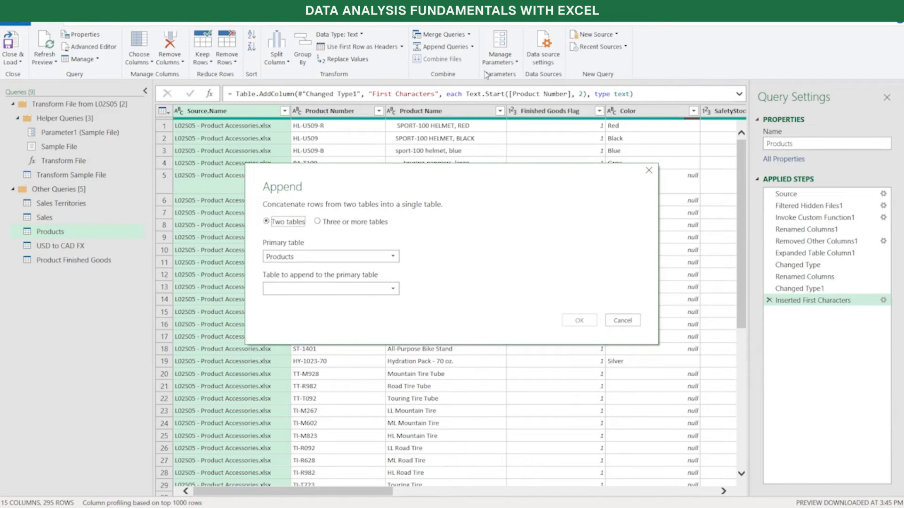
{"action": "left_click", "coordinate": [308, 292]}
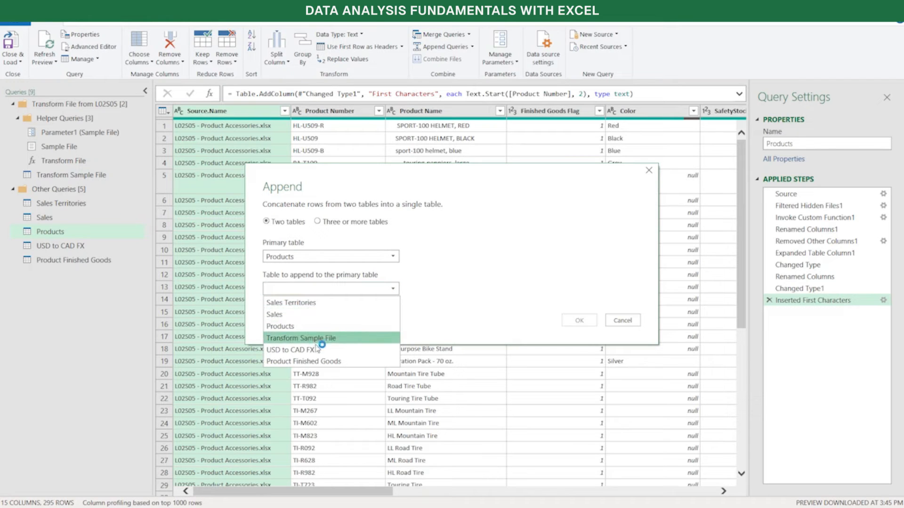
{"action": "left_click", "coordinate": [311, 361]}
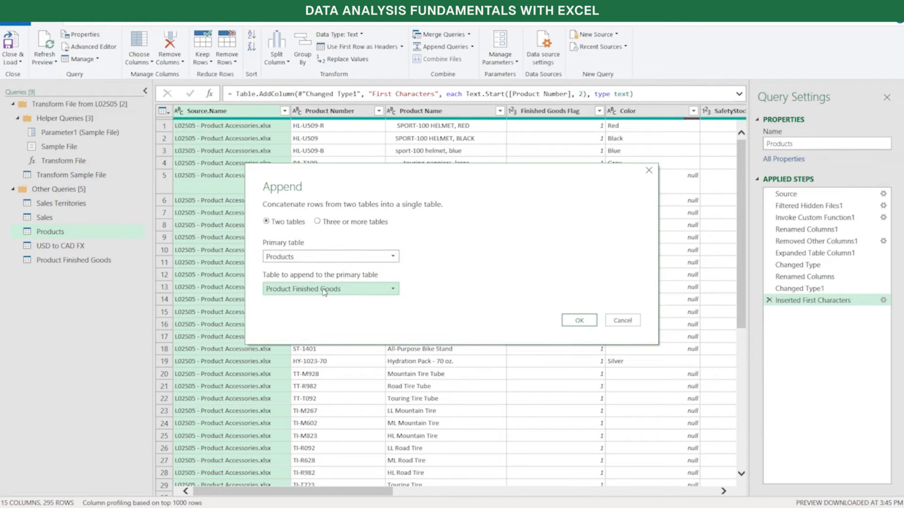
{"action": "left_click", "coordinate": [587, 323]}
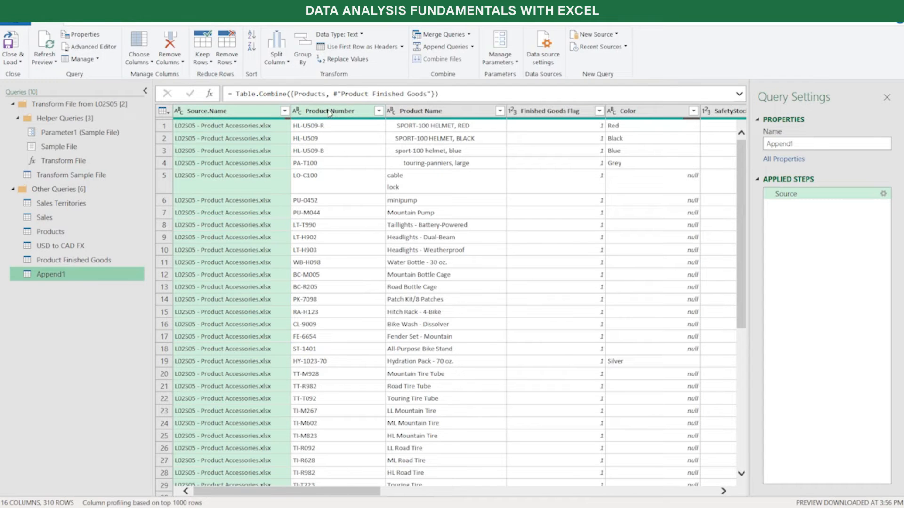
Compare the Products and Product Finished Goods queries with the Product Number and Product Name columns of the appended query
{"action": "left_click", "coordinate": [62, 234]}
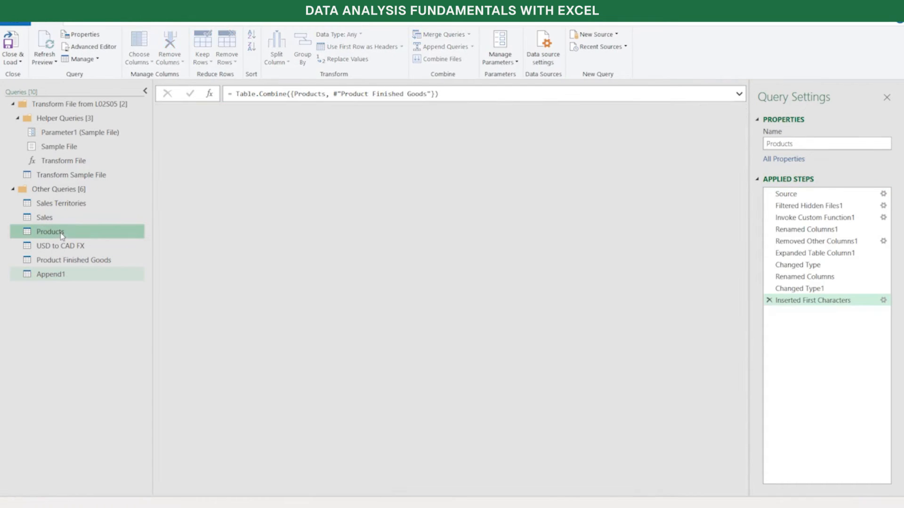
{"action": "left_click", "coordinate": [68, 262]}
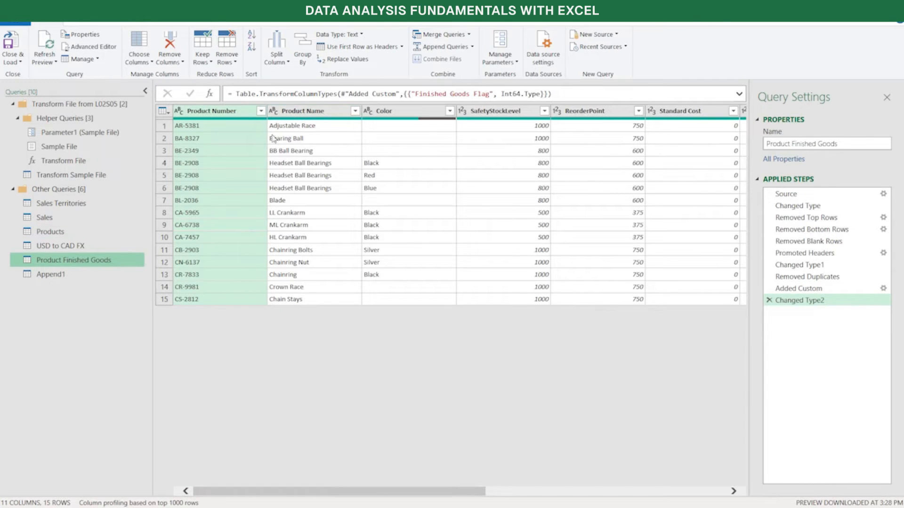
{"action": "left_click", "coordinate": [83, 272]}
{"action": "left_click", "coordinate": [330, 111]}
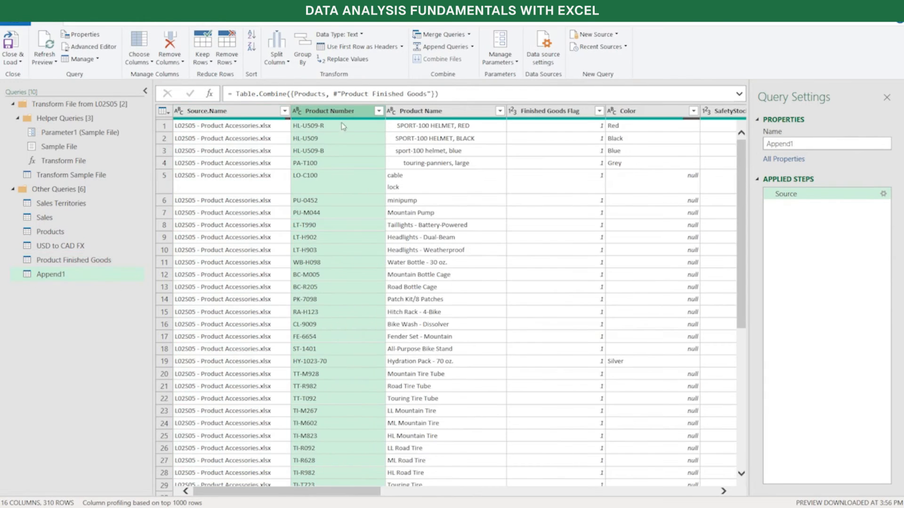
{"action": "left_click", "coordinate": [446, 113]}
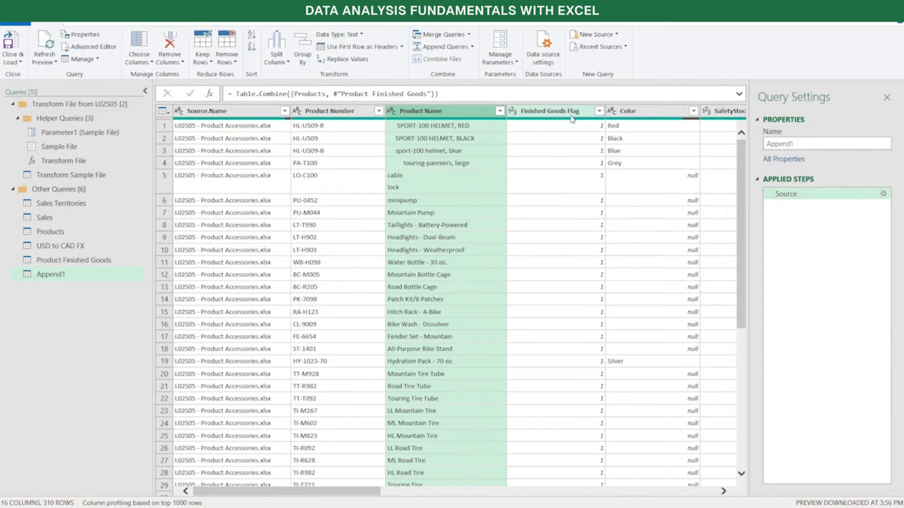
Filter the appended query's First Characters column to show only null values, and review the remaining rows across all columns
{"action": "left_click_drag", "start_coordinate": [264, 494], "coordinate": [634, 502]}
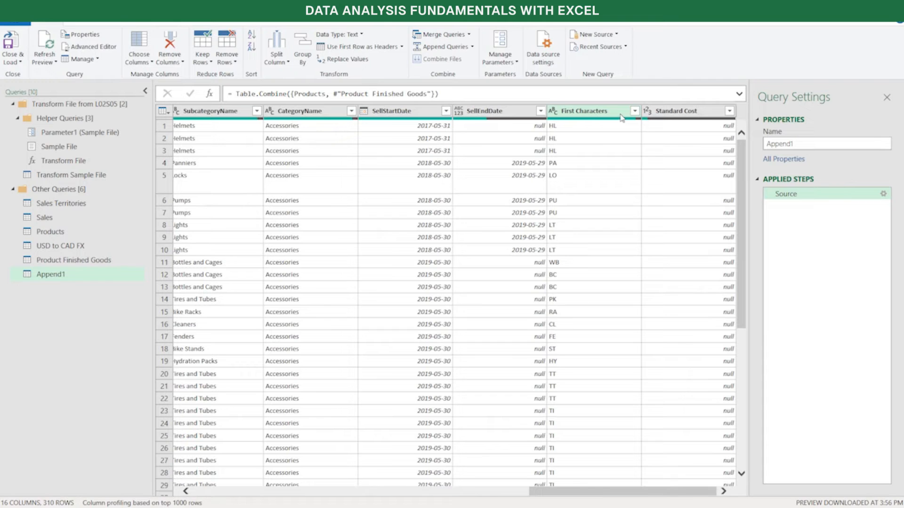
{"action": "left_click", "coordinate": [635, 111]}
{"action": "left_click", "coordinate": [636, 111]}
{"action": "left_click", "coordinate": [636, 112]}
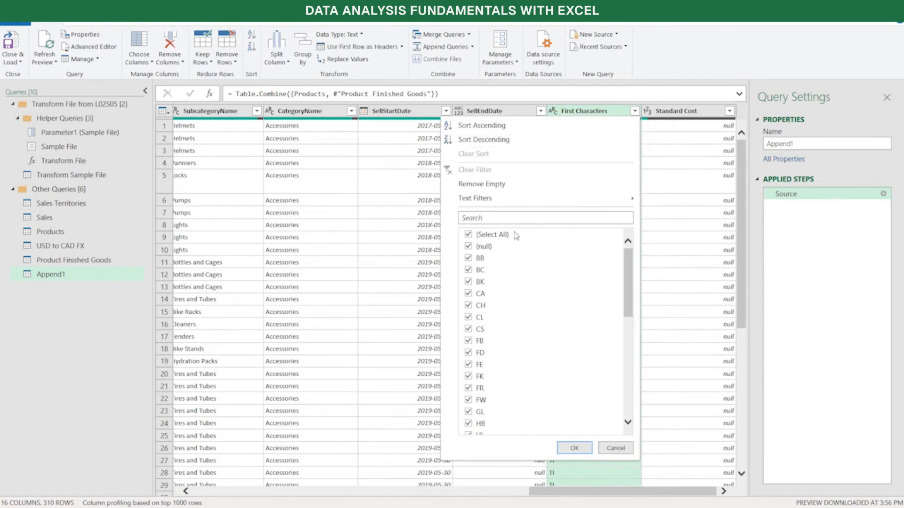
{"action": "left_click", "coordinate": [469, 235]}
{"action": "left_click", "coordinate": [469, 247]}
{"action": "left_click", "coordinate": [575, 449]}
{"action": "left_click_drag", "start_coordinate": [545, 492], "coordinate": [163, 488]}
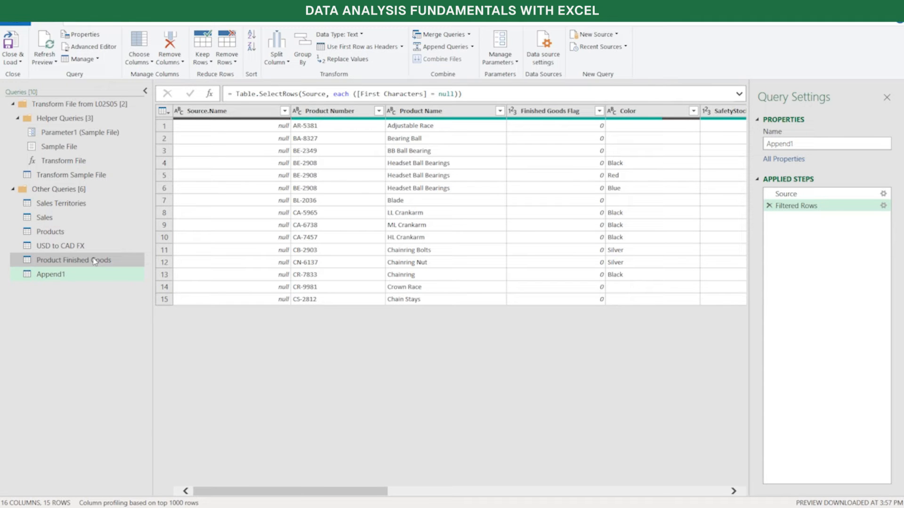
{"action": "left_click_drag", "start_coordinate": [262, 489], "coordinate": [689, 449]}
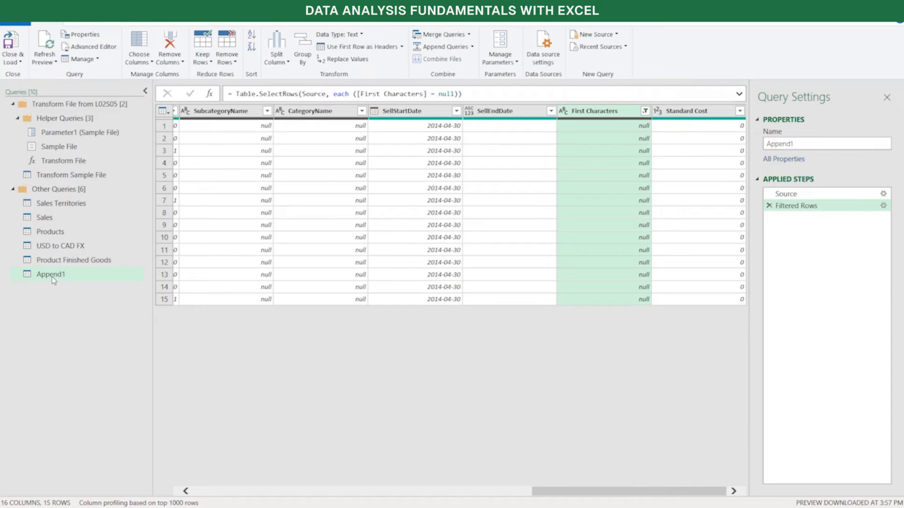
Rename the appended query to Product List
{"action": "left_click", "coordinate": [826, 139]}
{"action": "double_click", "coordinate": [826, 138]}
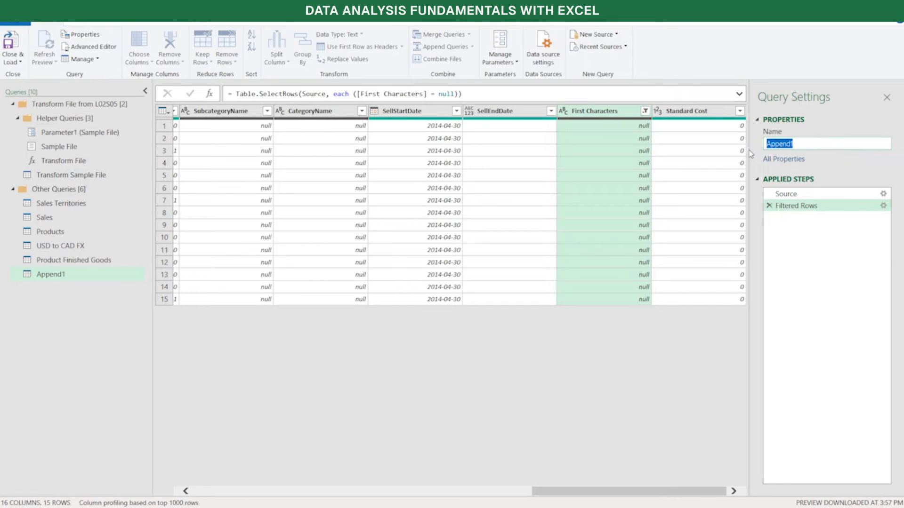
{"action": "type", "text": "Product List"}
{"action": "key", "text": "Return"}
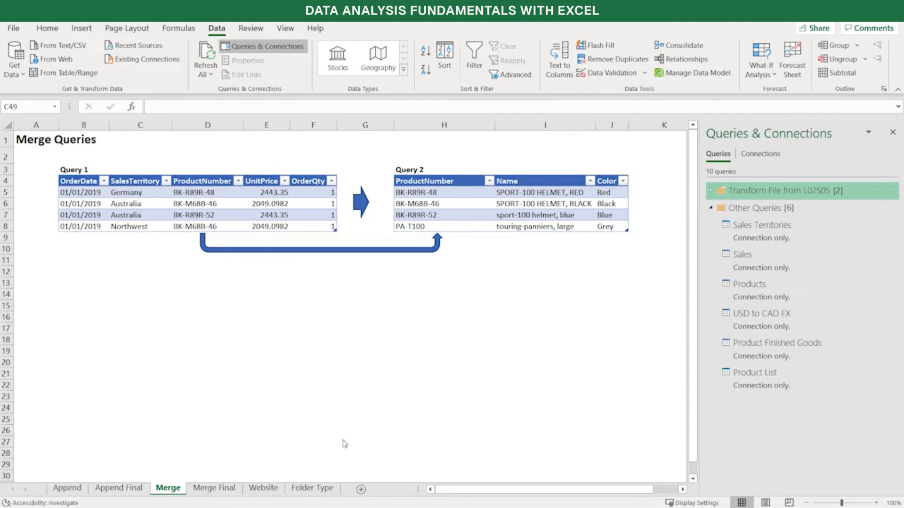
On the Merge Final sheet, examine which source query each column of the combined Query 1 + 2 table comes from
{"action": "left_click", "coordinate": [226, 490]}
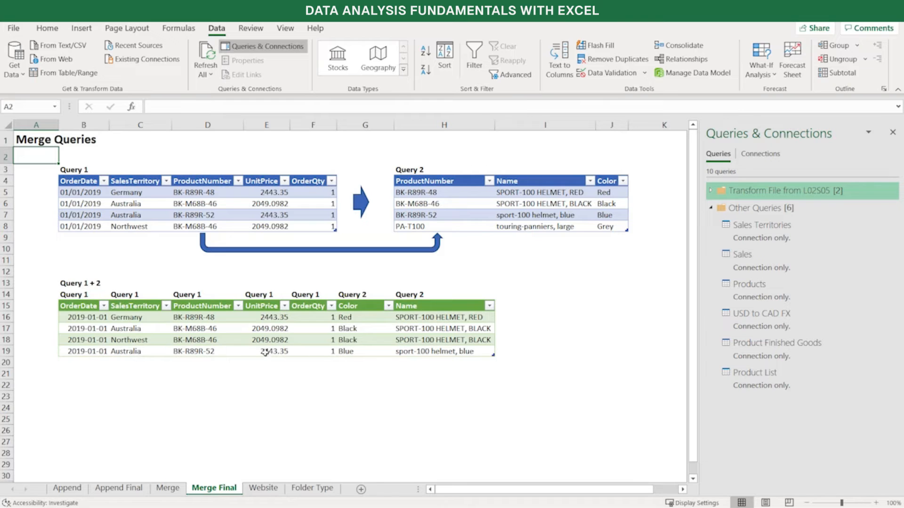
{"action": "left_click", "coordinate": [429, 306]}
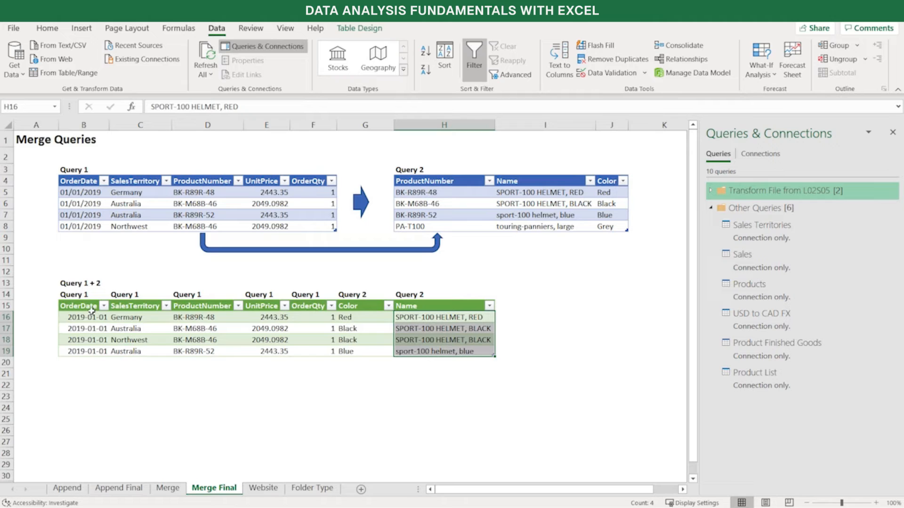
{"action": "left_click", "coordinate": [139, 306]}
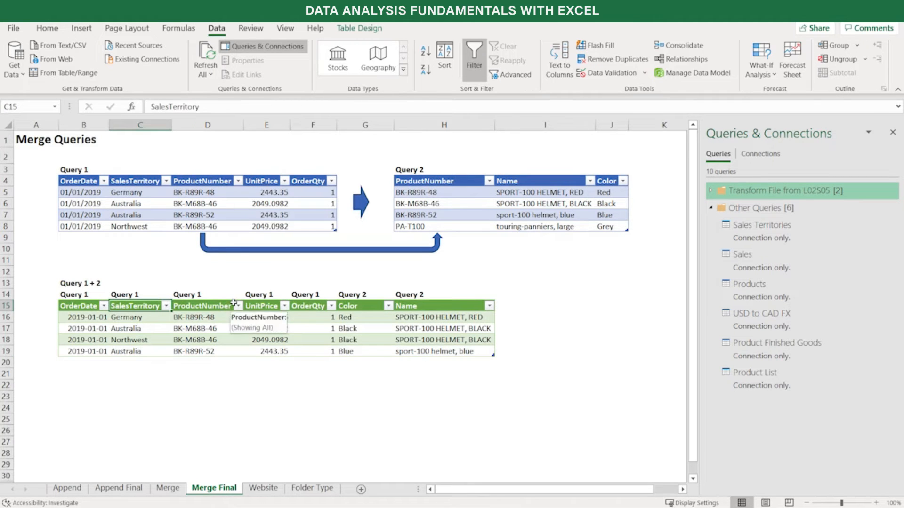
{"action": "key", "text": "Right"}
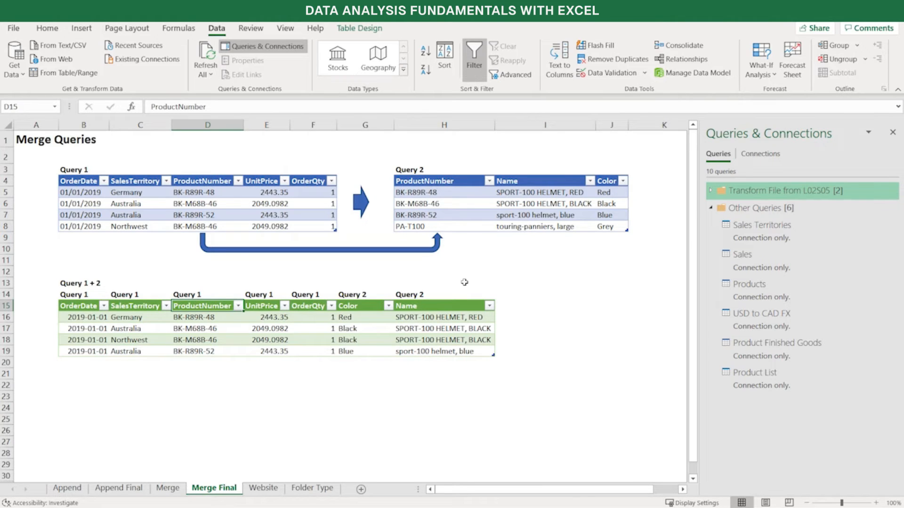
{"action": "key", "text": "Right"}
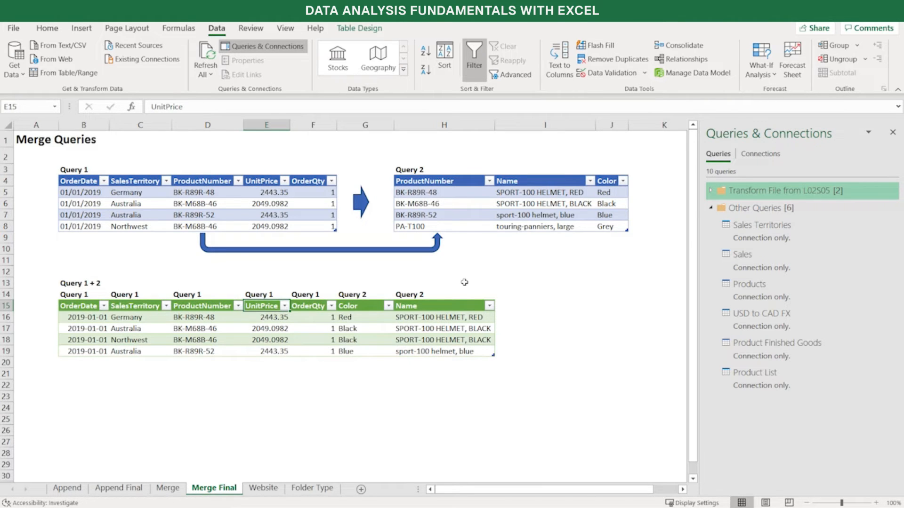
{"action": "key", "text": "Right"}
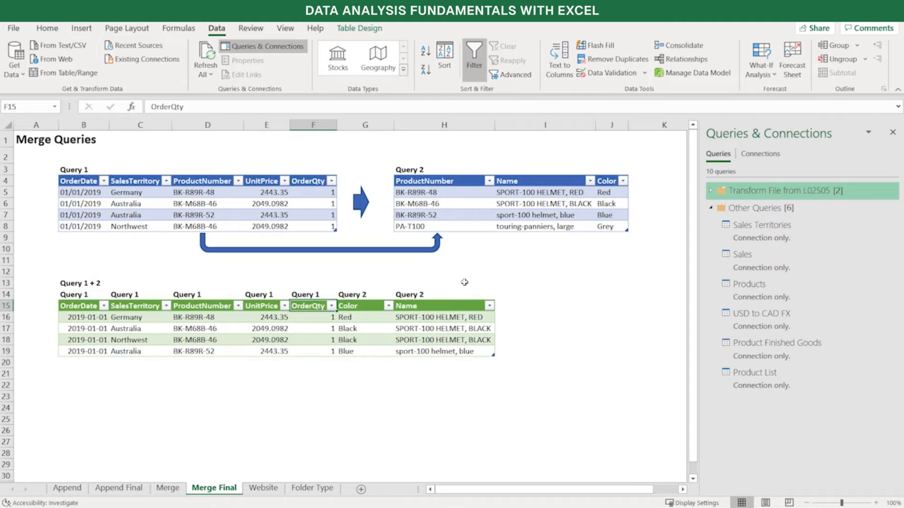
{"action": "key", "text": "Right"}
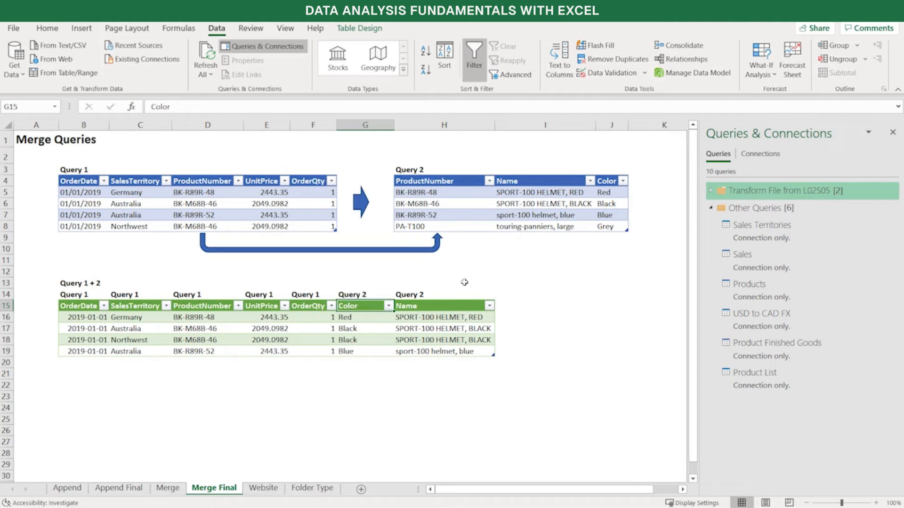
{"action": "key", "text": "Right"}
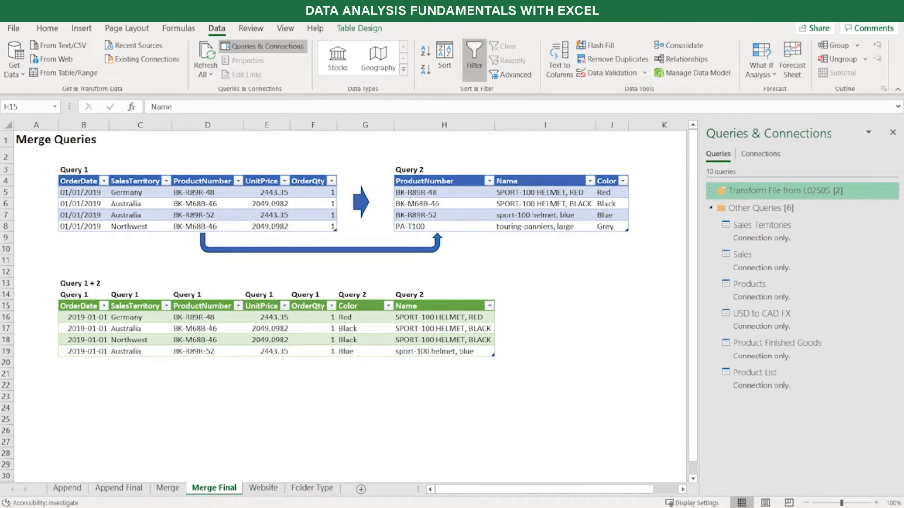
Open the Power Query Editor and examine the ProductNumber column of the Sales query
{"action": "left_click", "coordinate": [23, 74]}
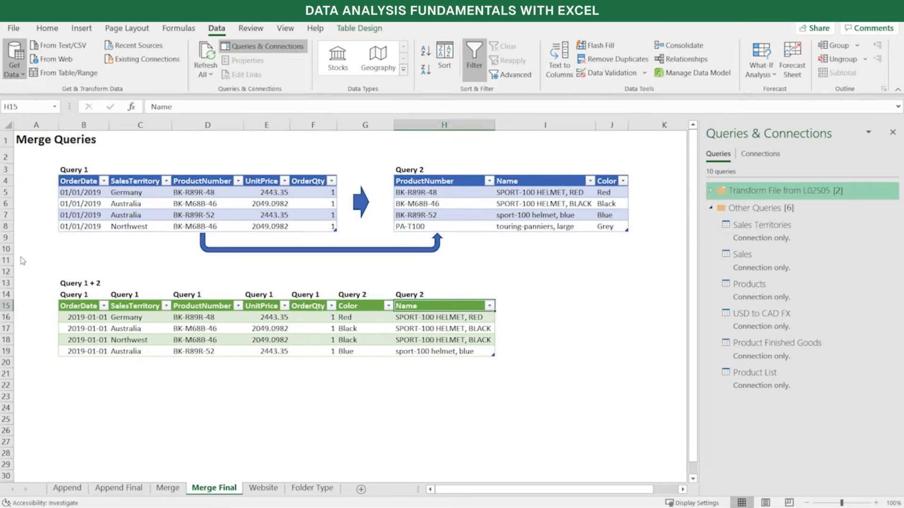
{"action": "left_click", "coordinate": [22, 261]}
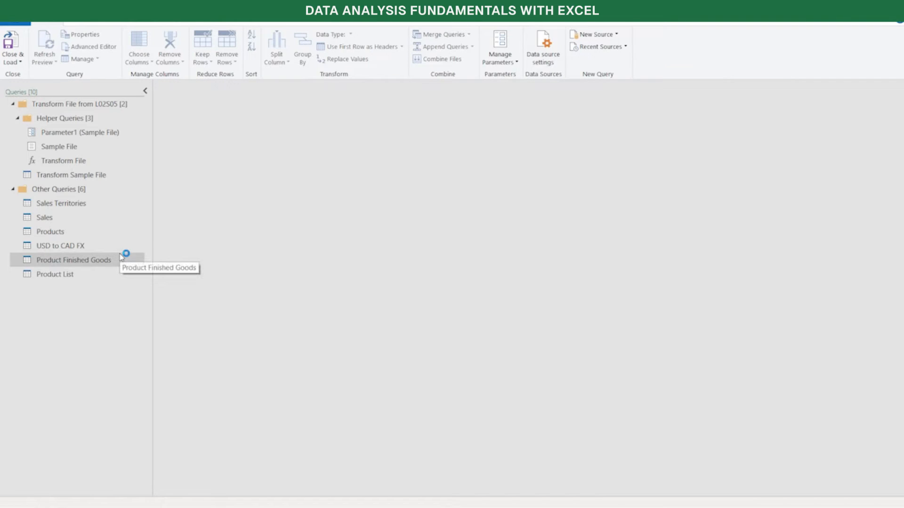
{"action": "left_click", "coordinate": [73, 219]}
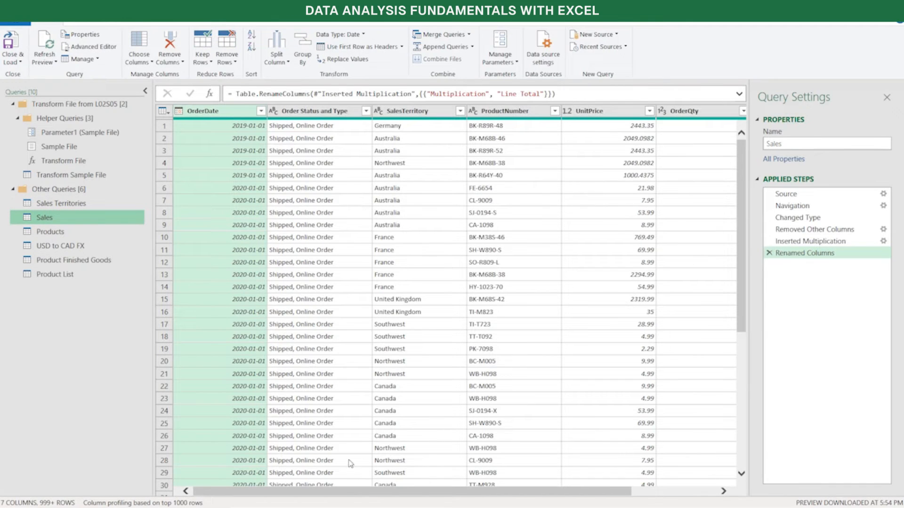
{"action": "left_click", "coordinate": [498, 118]}
{"action": "mouse_move", "coordinate": [530, 491]}
{"action": "left_mouse_down"}
{"action": "mouse_move", "coordinate": [633, 489]}
{"action": "mouse_move", "coordinate": [529, 492]}
{"action": "left_mouse_up"}
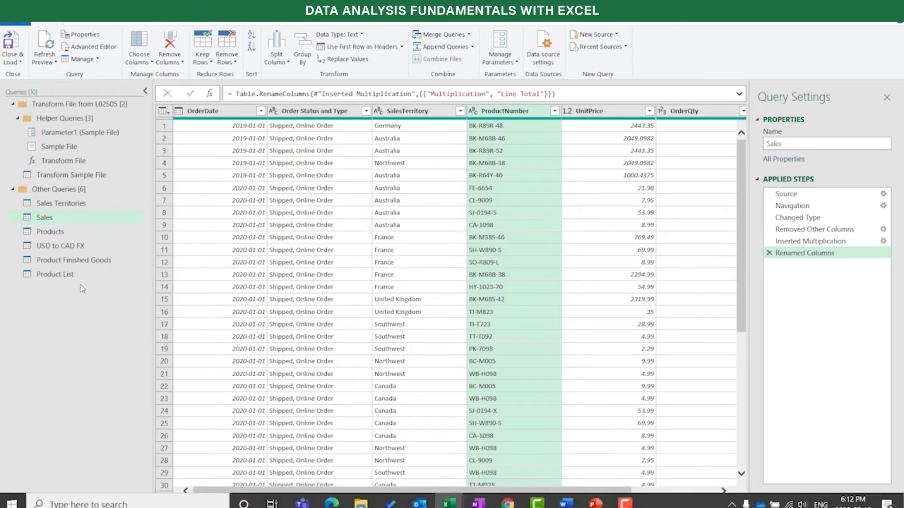
Examine the SubcategoryName and CategoryName columns of the Product List query
{"action": "left_click", "coordinate": [66, 277]}
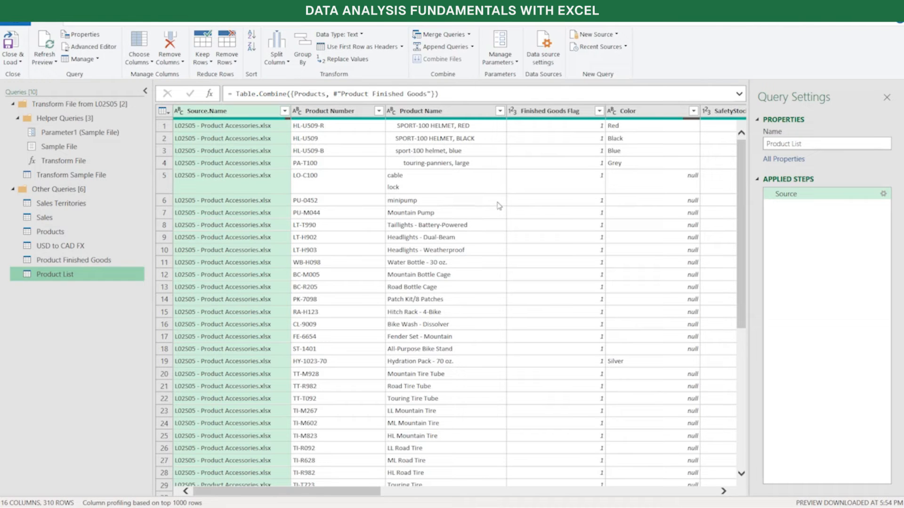
{"action": "left_click_drag", "start_coordinate": [365, 493], "coordinate": [604, 484]}
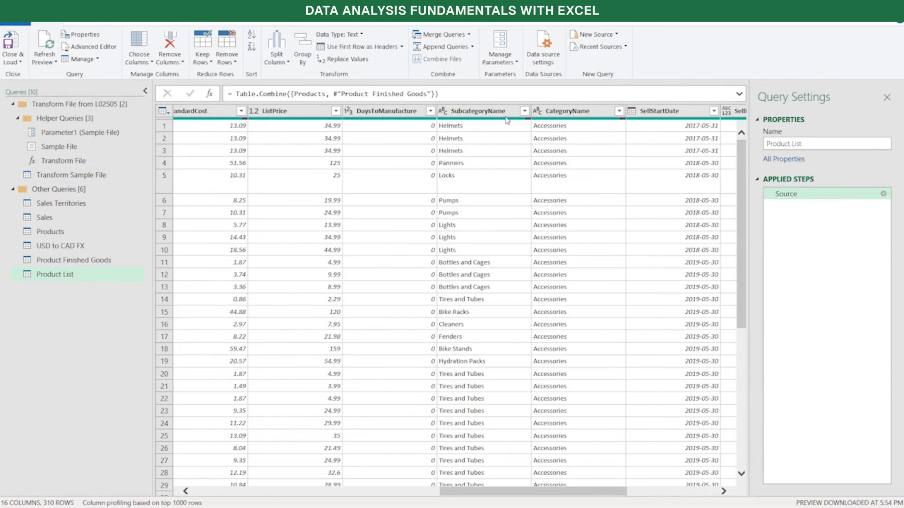
{"action": "left_click", "coordinate": [498, 112]}
{"action": "left_click", "coordinate": [574, 110]}
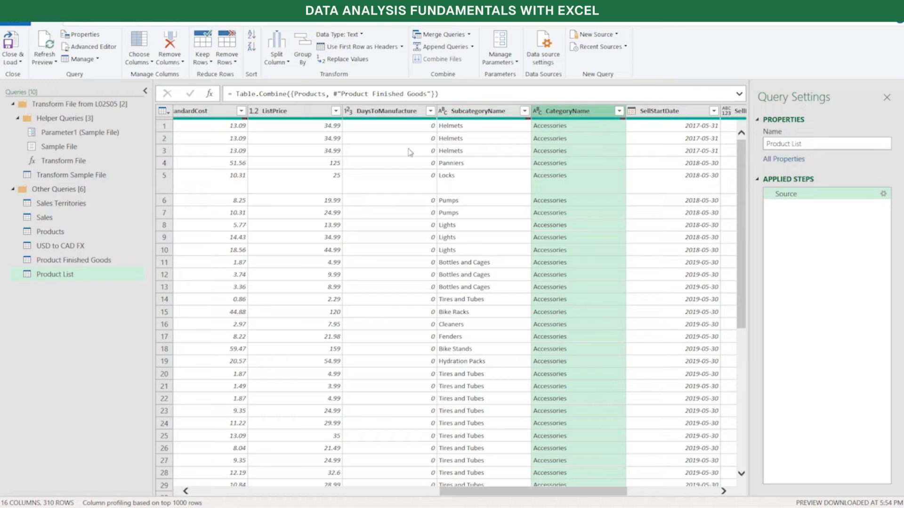
Merge the Sales query with Product List, matching ProductNumber to Product Number with a Left Outer join
{"action": "left_click", "coordinate": [49, 218]}
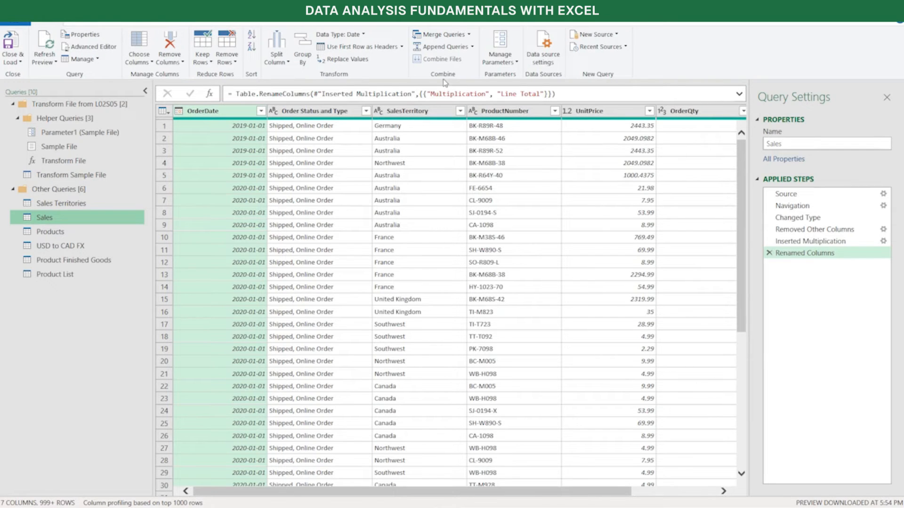
{"action": "left_click", "coordinate": [470, 35]}
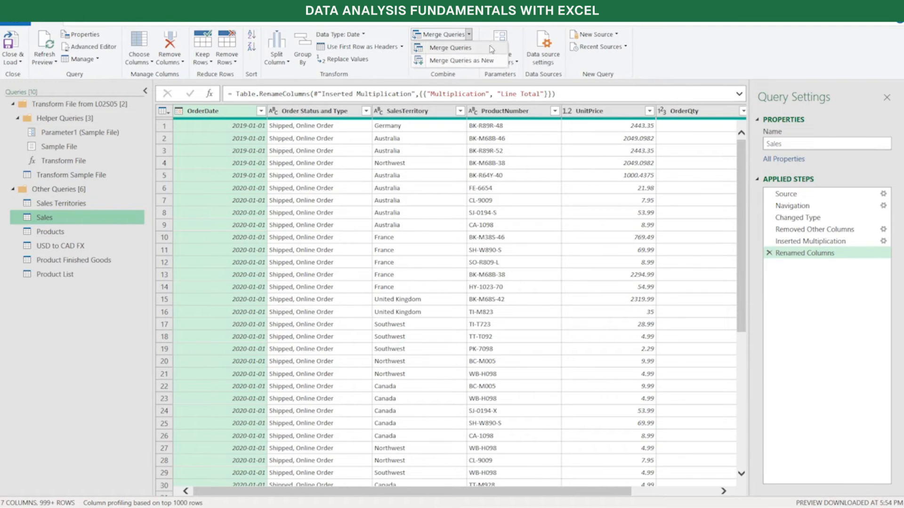
{"action": "left_click", "coordinate": [469, 49]}
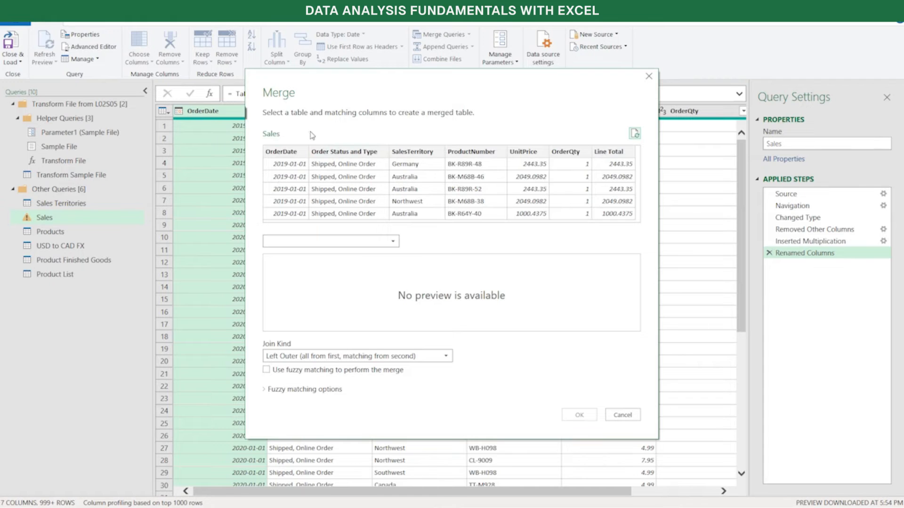
{"action": "left_click", "coordinate": [394, 242]}
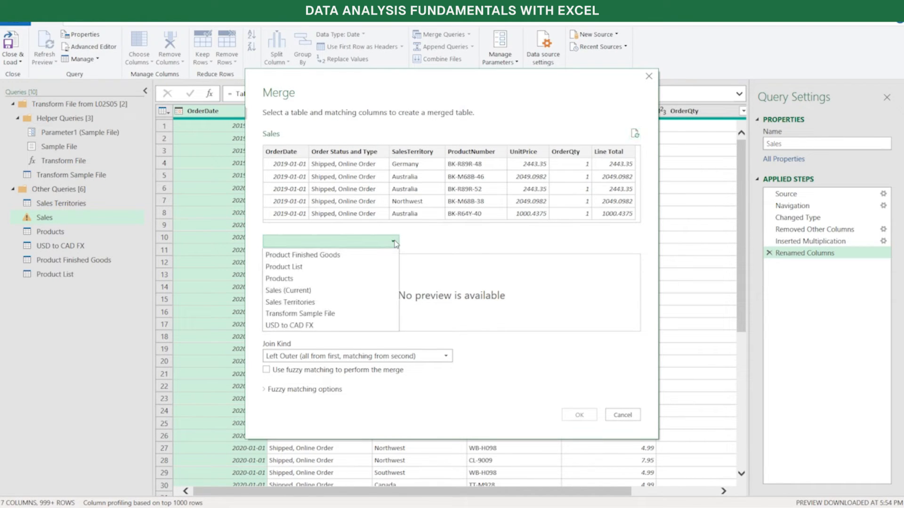
{"action": "left_click", "coordinate": [382, 270]}
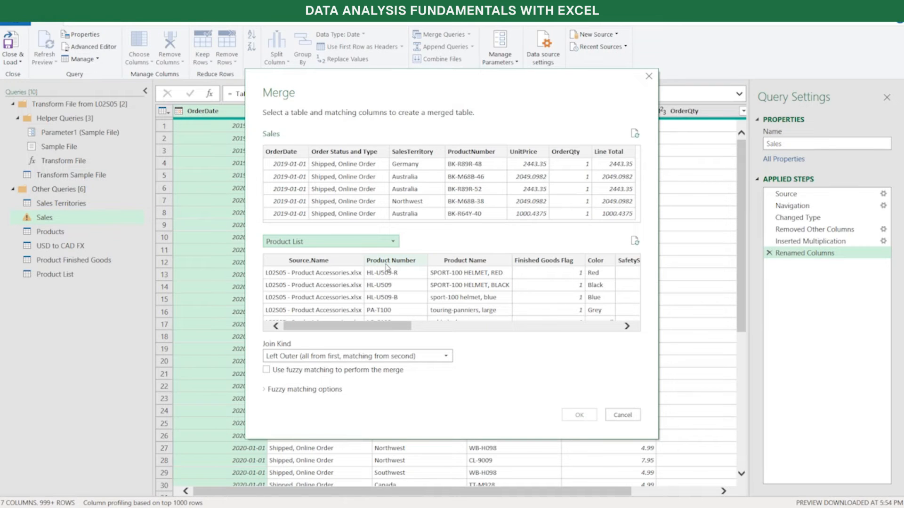
{"action": "left_click", "coordinate": [474, 156]}
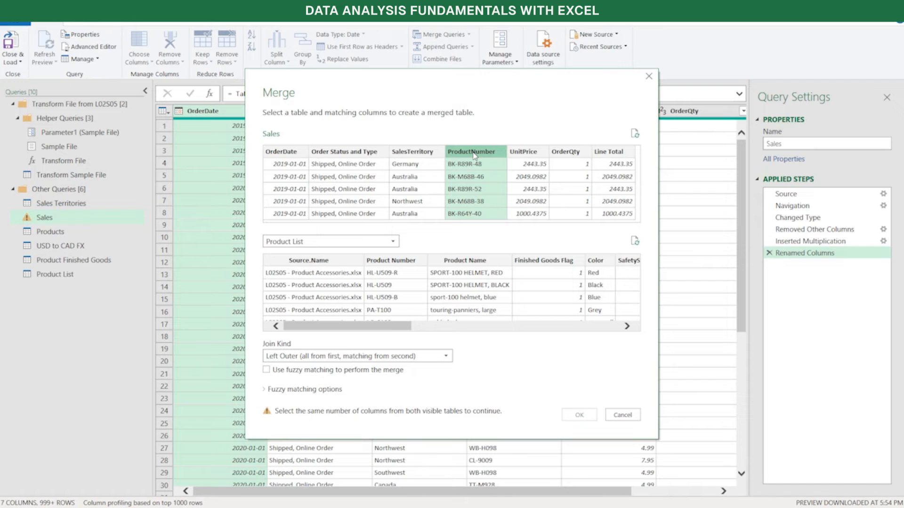
{"action": "left_click", "coordinate": [397, 264]}
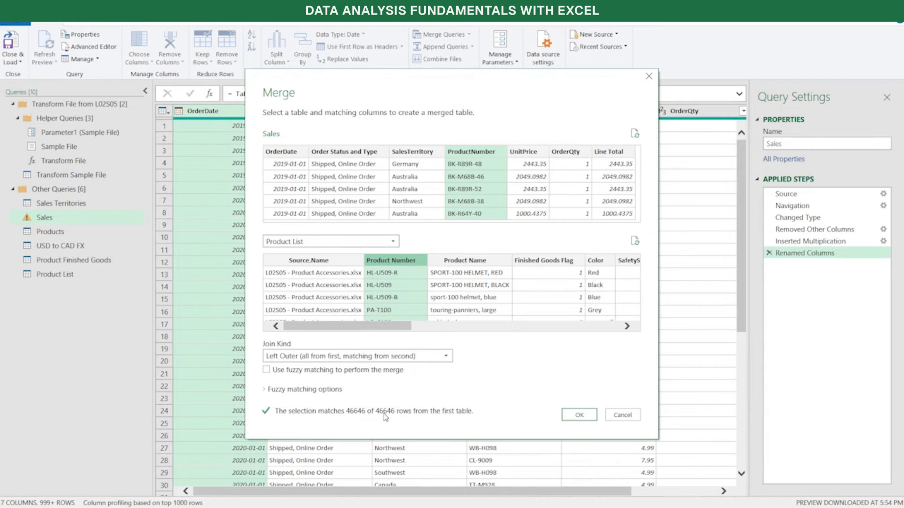
{"action": "left_click", "coordinate": [579, 415]}
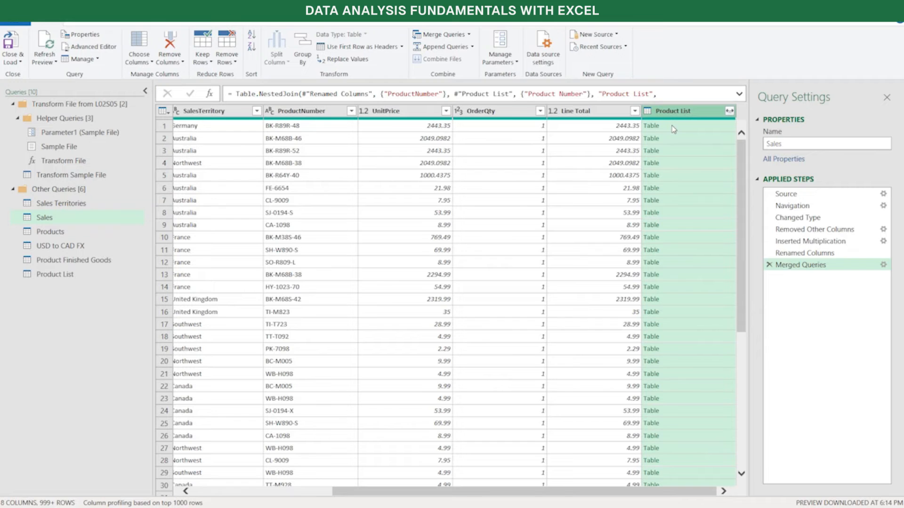
Expand the merged Product List column to only Product Name, SubcategoryName and CategoryName, without the original column name as prefix
{"action": "left_click", "coordinate": [730, 112]}
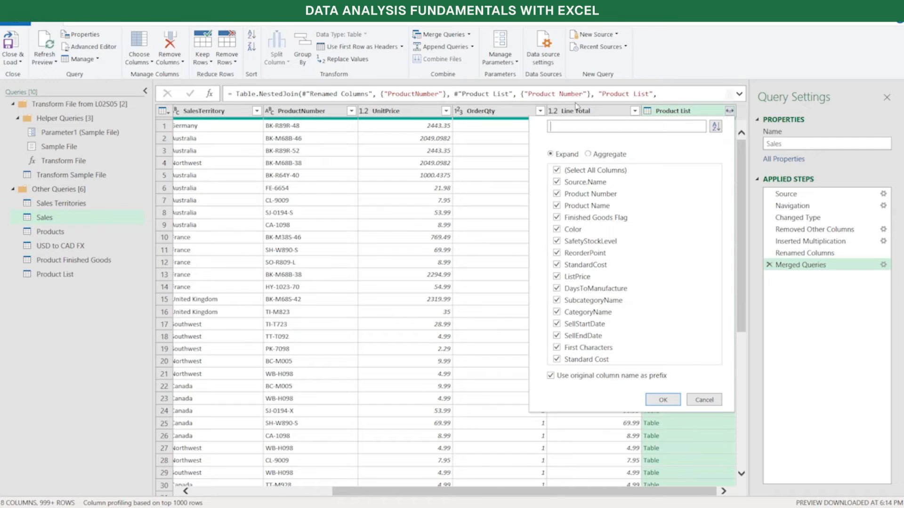
{"action": "left_click", "coordinate": [564, 171]}
{"action": "left_click", "coordinate": [552, 379]}
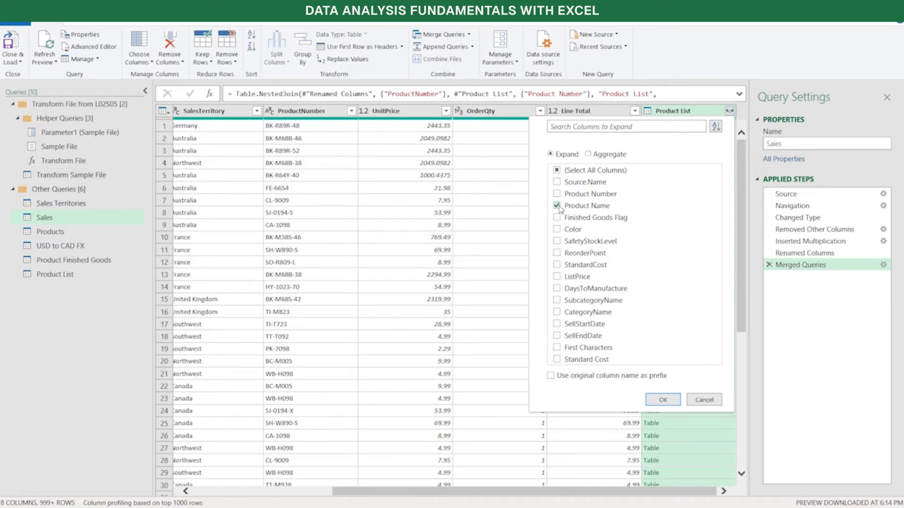
{"action": "left_click", "coordinate": [557, 300]}
{"action": "left_click", "coordinate": [557, 313]}
{"action": "left_click", "coordinate": [663, 400]}
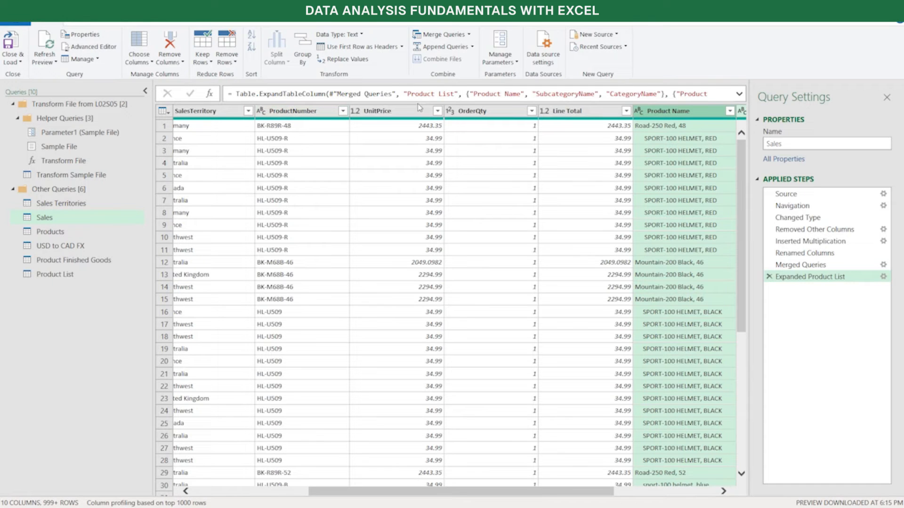
{"action": "left_click_drag", "start_coordinate": [594, 494], "coordinate": [736, 474]}
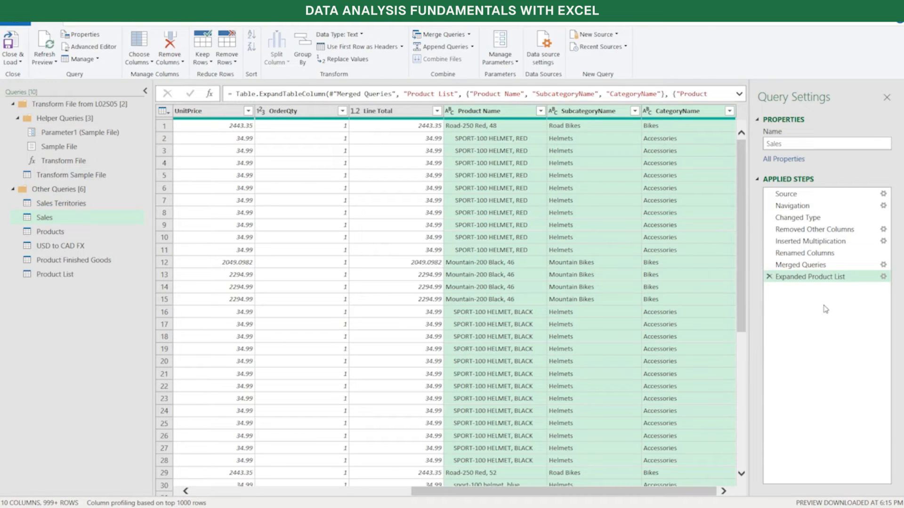
In the Merged Queries step's settings, try OrderQty and Finished Goods Flag as a second matching pair, then deselect both and cancel
{"action": "left_click", "coordinate": [818, 266]}
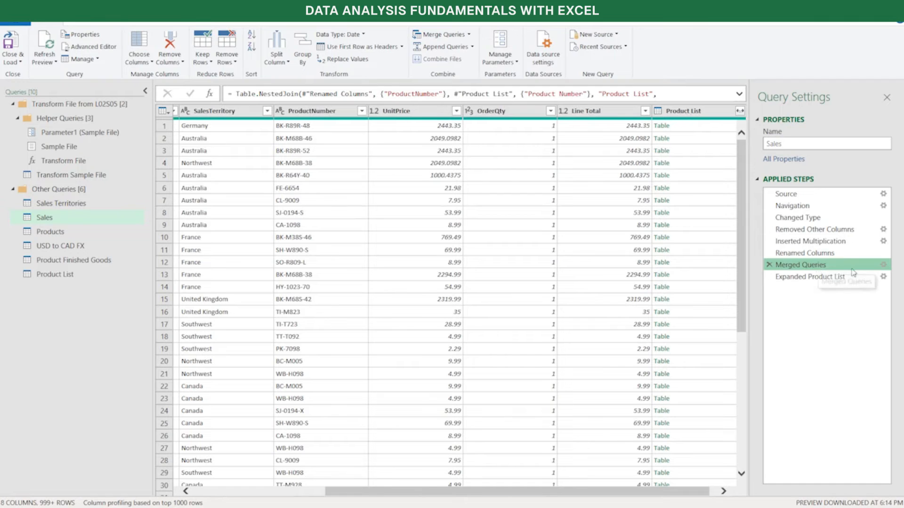
{"action": "left_click", "coordinate": [884, 266]}
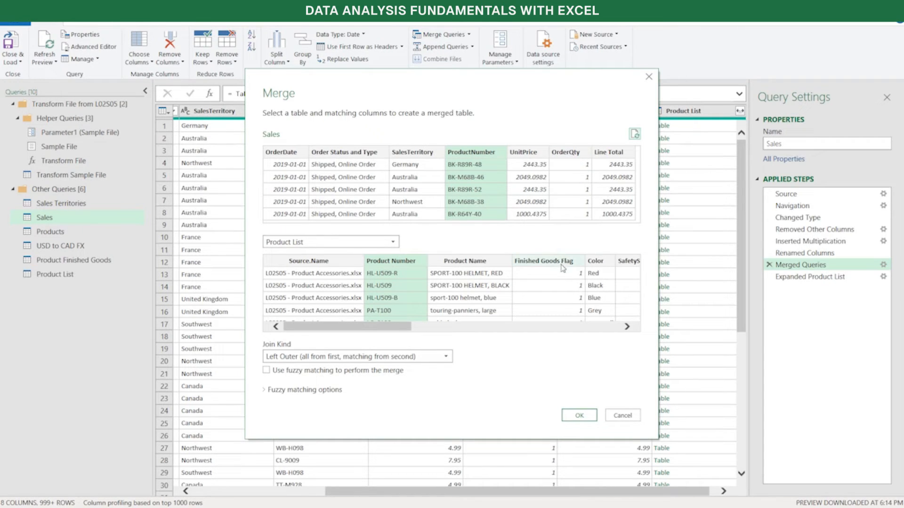
{"action": "left_click", "coordinate": [580, 159], "text": "ctrl"}
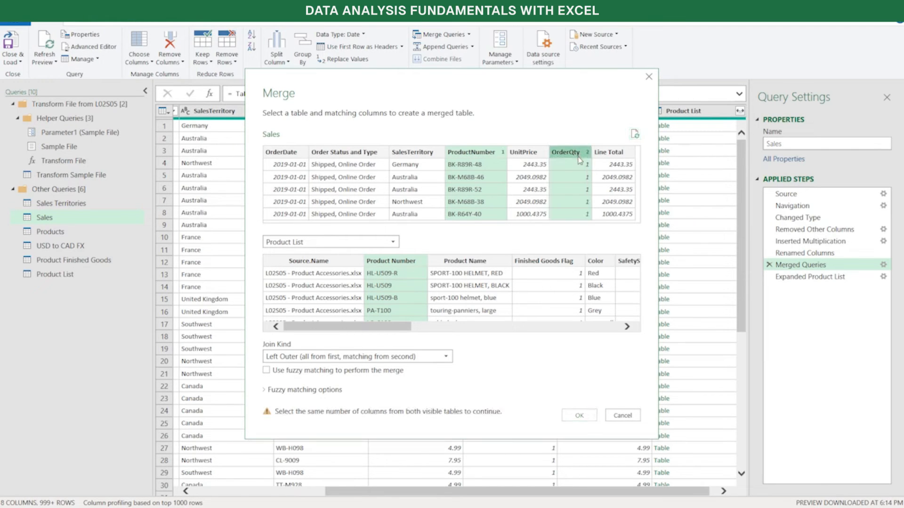
{"action": "left_click", "coordinate": [545, 264], "text": "ctrl"}
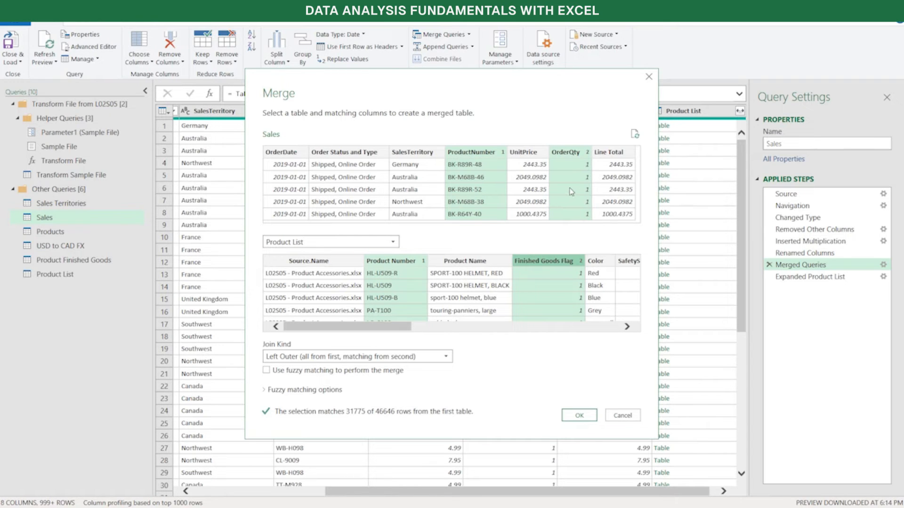
{"action": "left_click", "coordinate": [573, 153], "text": "ctrl"}
{"action": "left_click", "coordinate": [554, 260], "text": "ctrl"}
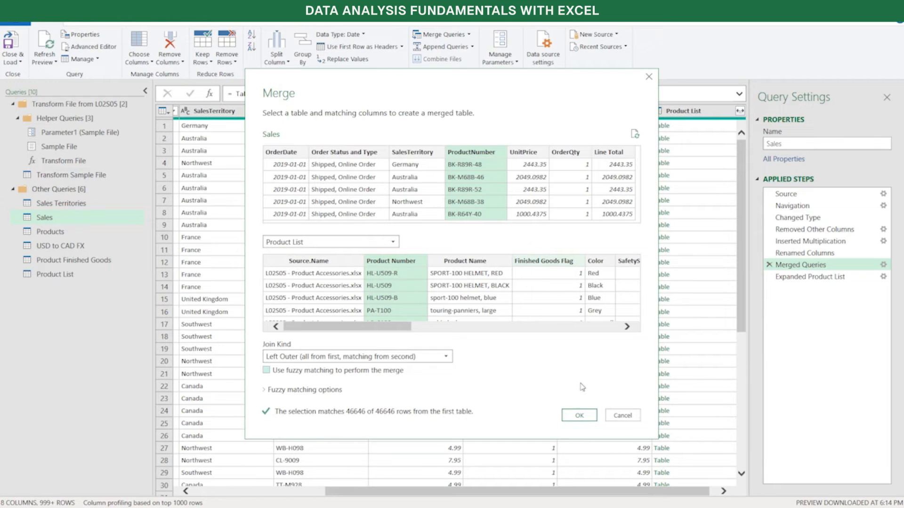
{"action": "left_click", "coordinate": [621, 417]}
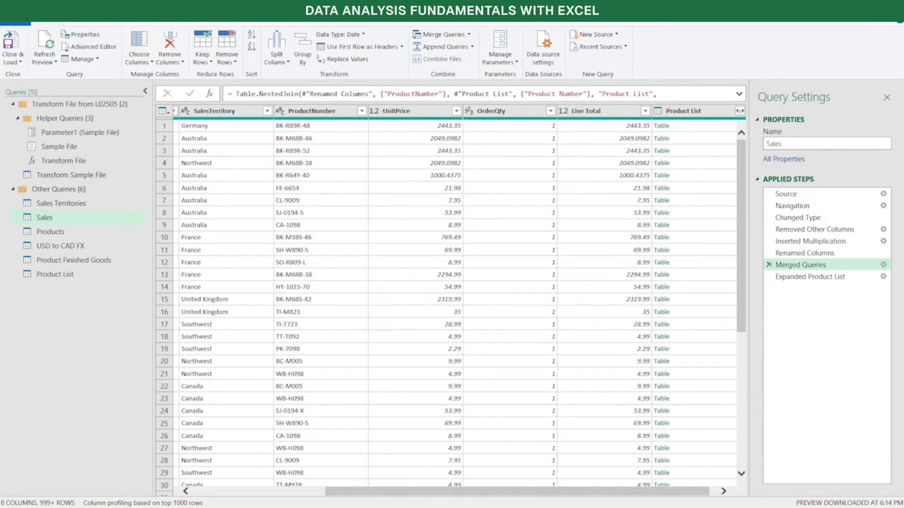
Return to the Expanded Product List step of the Sales query and review its product name, subcategory and category columns
{"action": "left_click_drag", "start_coordinate": [679, 490], "coordinate": [689, 490]}
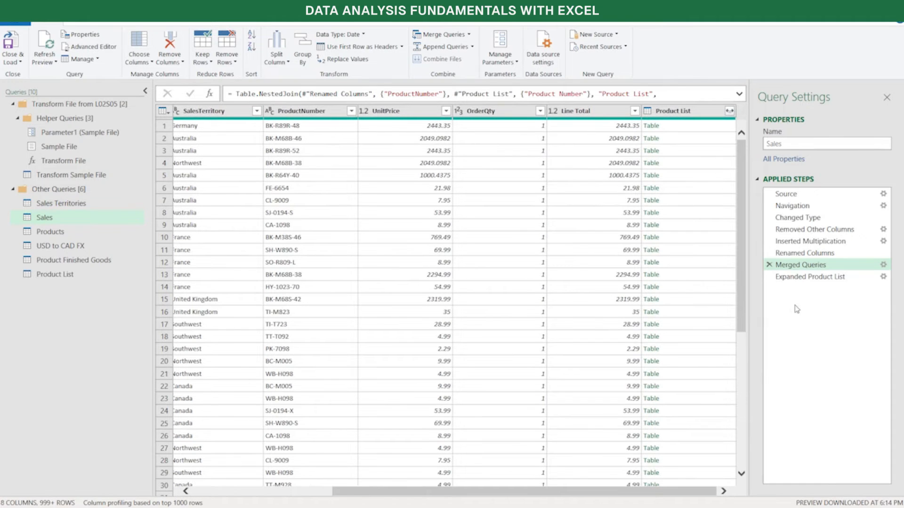
{"action": "left_click", "coordinate": [803, 276]}
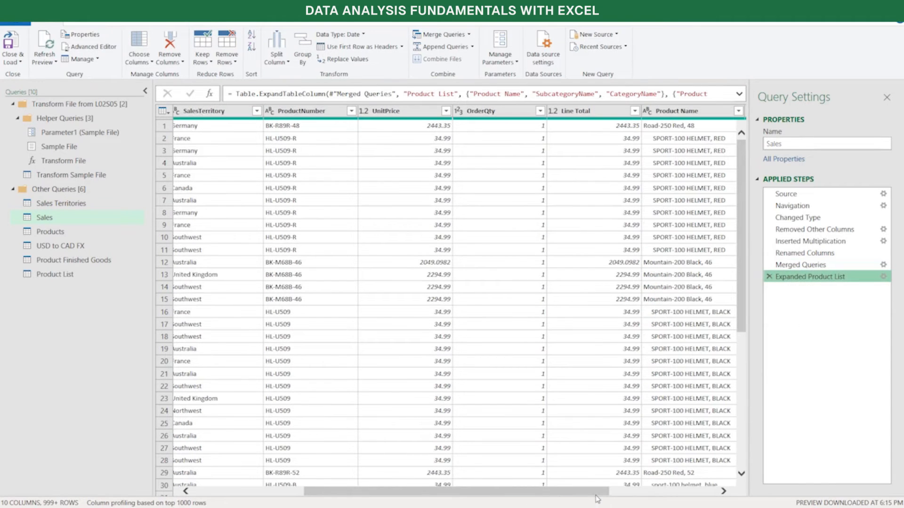
{"action": "left_click_drag", "start_coordinate": [596, 494], "coordinate": [704, 492]}
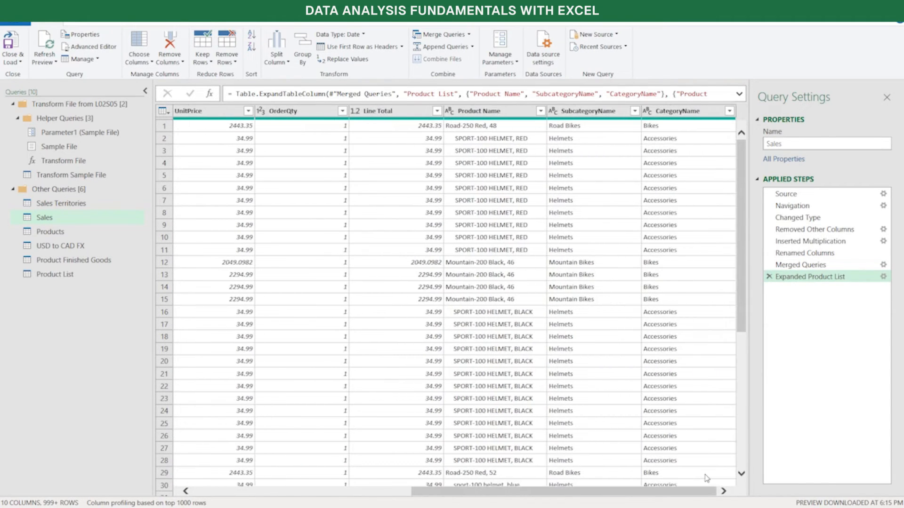
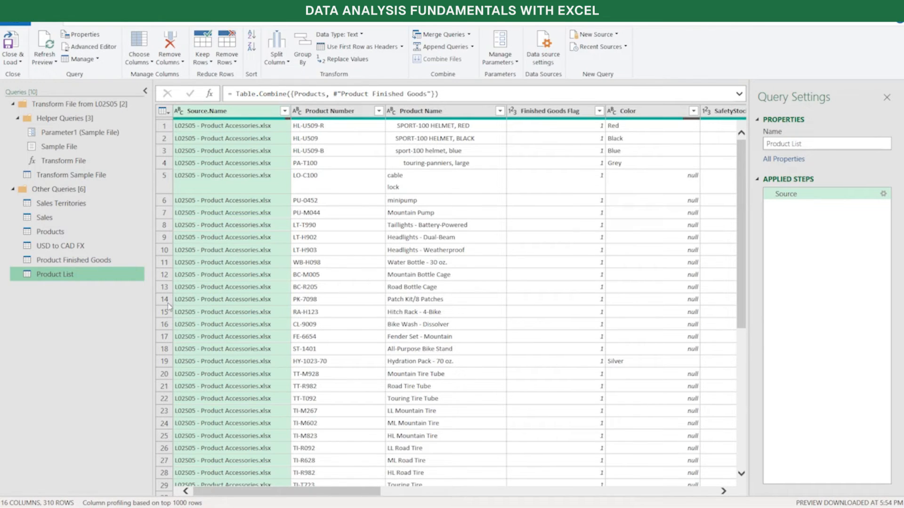
Apply the Clean text format to the Product Name column of the Product List query
{"action": "left_click", "coordinate": [441, 111]}
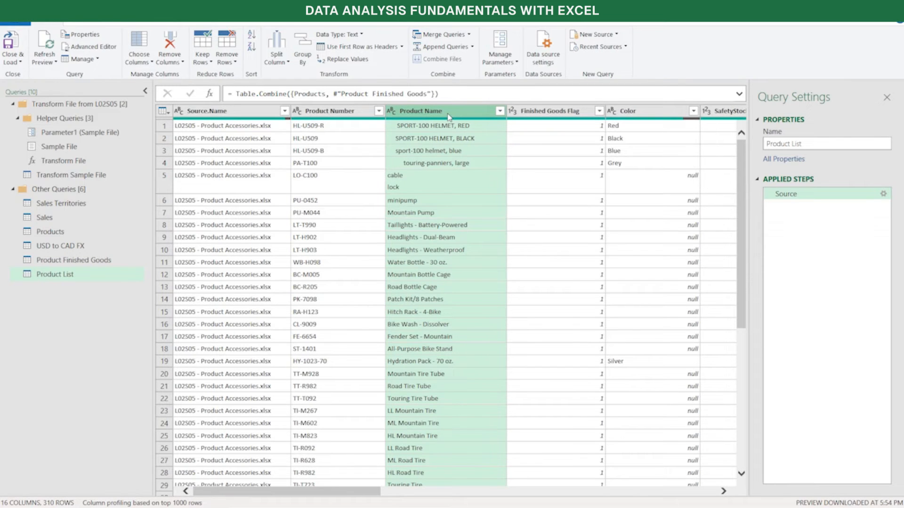
{"action": "left_click", "coordinate": [96, 25]}
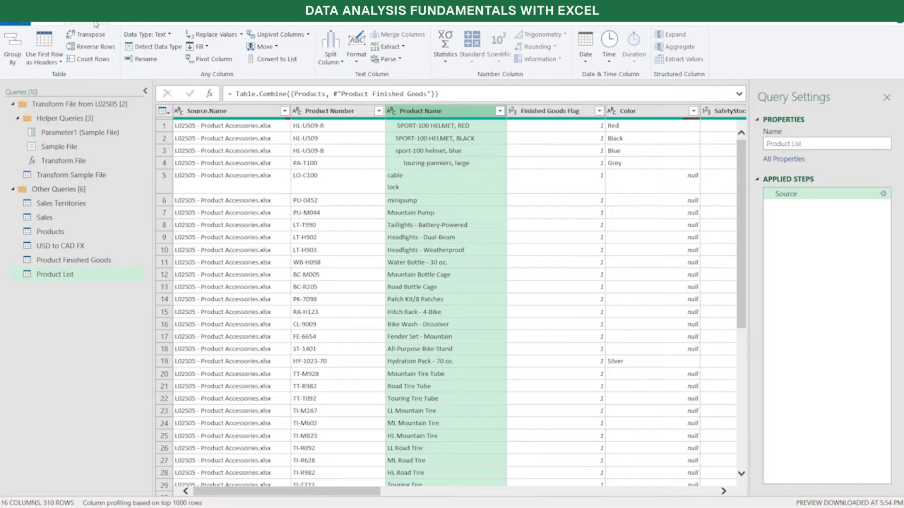
{"action": "left_click", "coordinate": [357, 64]}
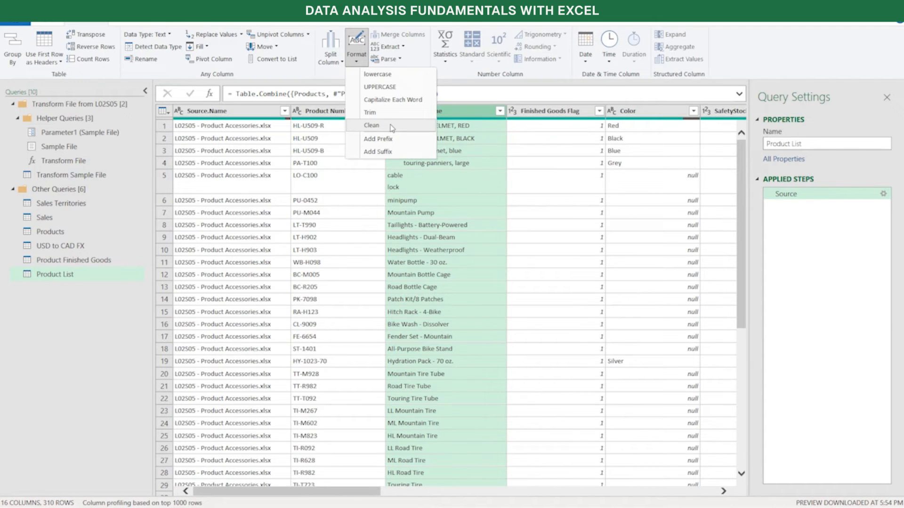
{"action": "left_click", "coordinate": [371, 125]}
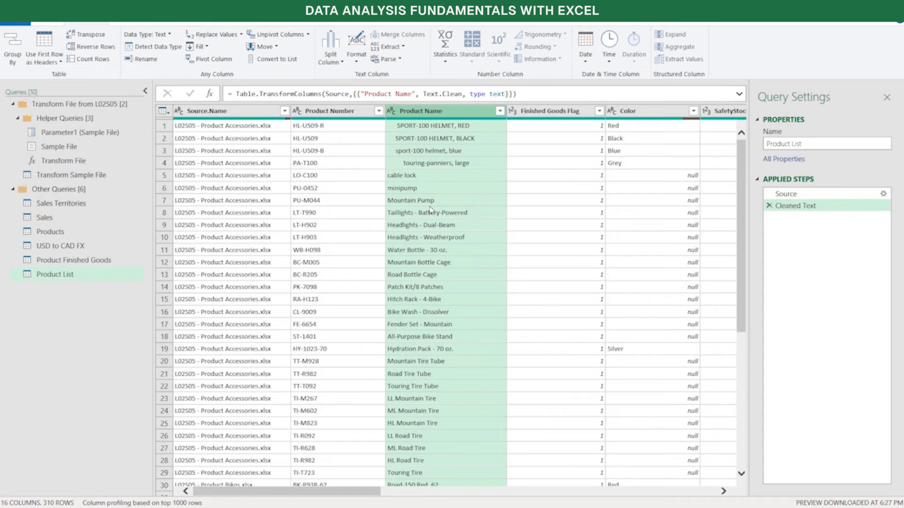
Trim the Product Name column and capitalize each word in it
{"action": "left_click", "coordinate": [359, 65]}
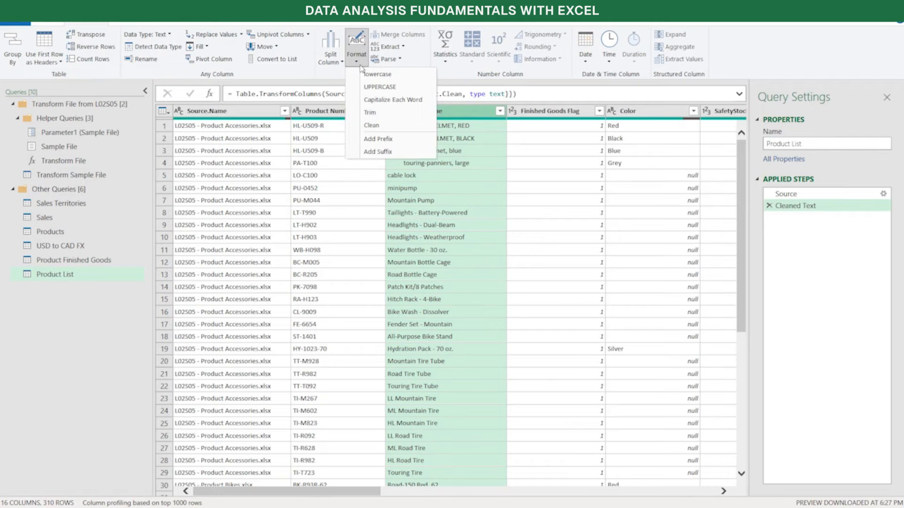
{"action": "left_click", "coordinate": [379, 114]}
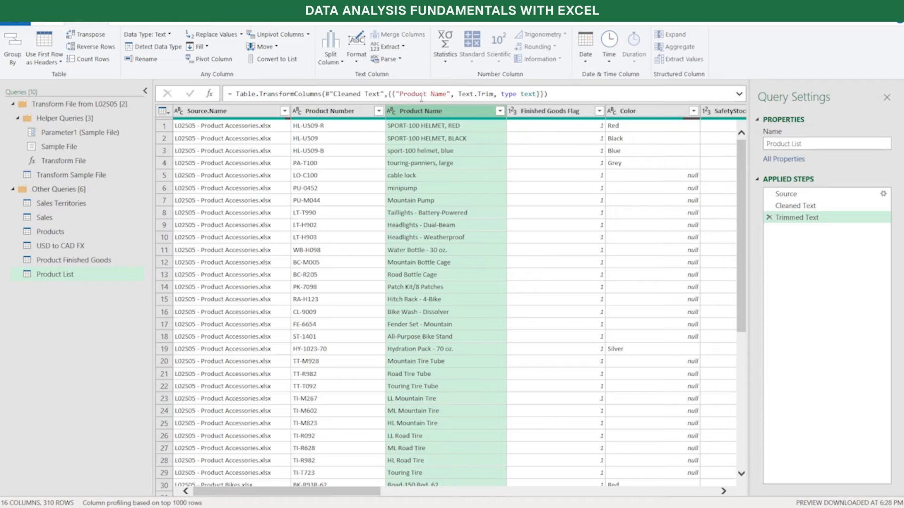
{"action": "left_click", "coordinate": [357, 64]}
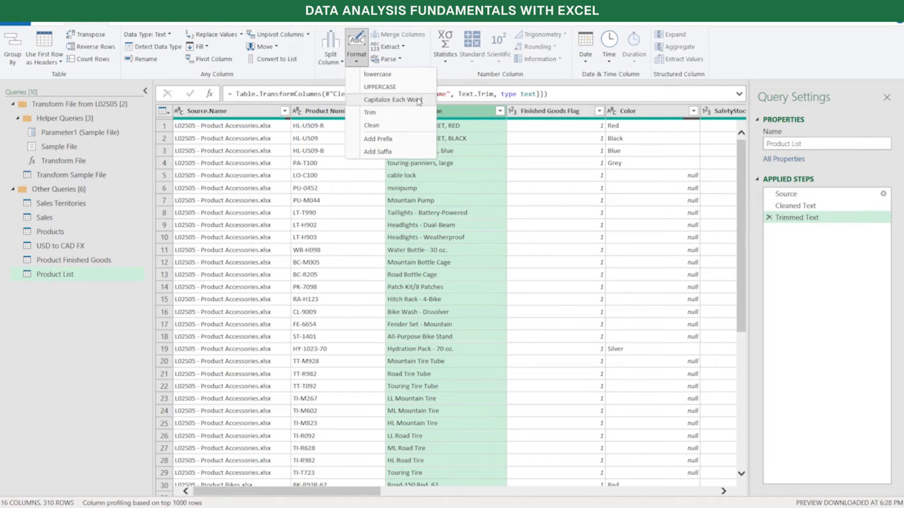
{"action": "left_click", "coordinate": [419, 100]}
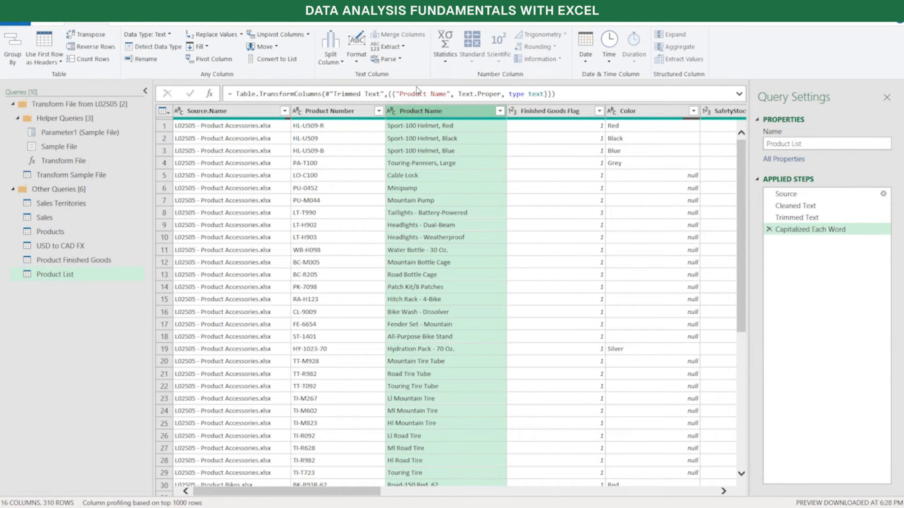
Compare the Products, Product Finished Goods and Product List queries for subcategory and category columns, ending at those columns in Product List
{"action": "left_click", "coordinate": [91, 281]}
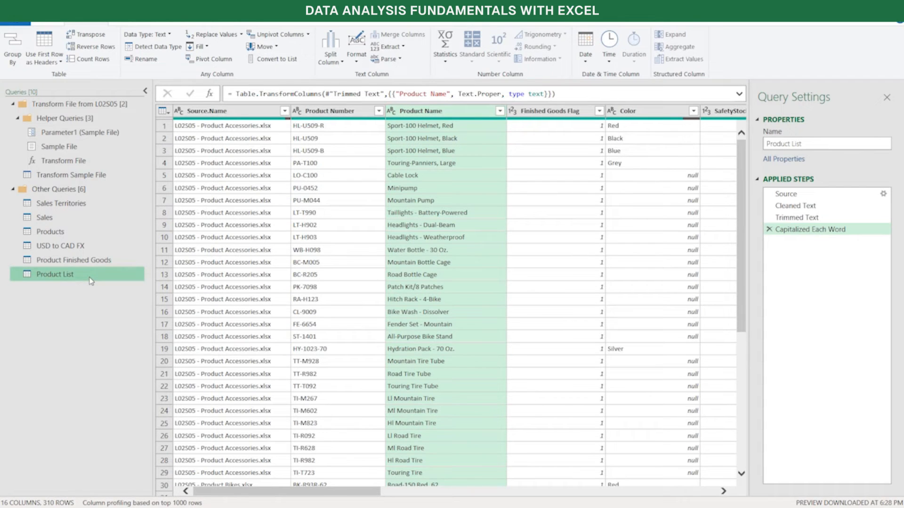
{"action": "left_click", "coordinate": [73, 235]}
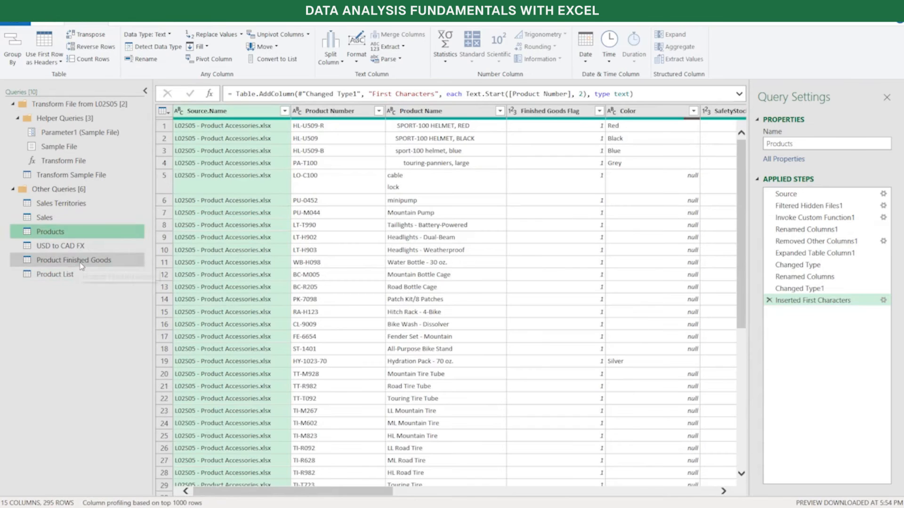
{"action": "left_click", "coordinate": [82, 264]}
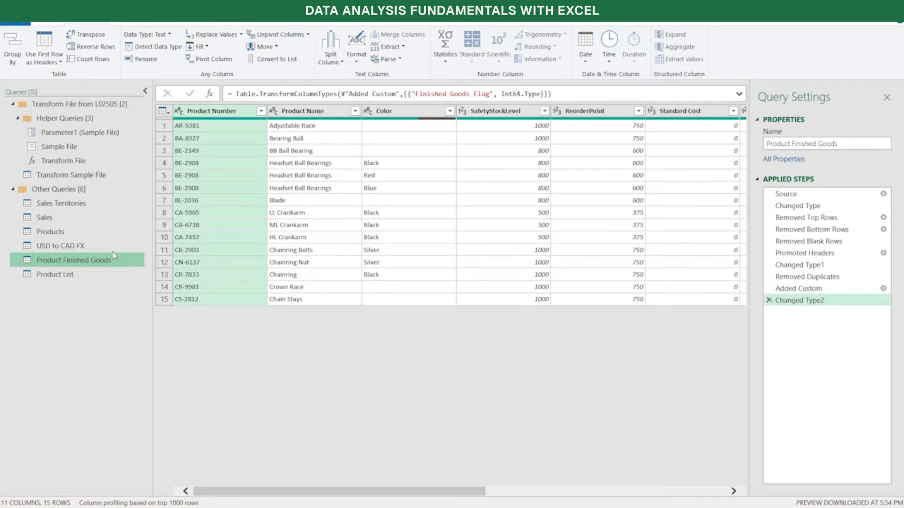
{"action": "left_click", "coordinate": [52, 276]}
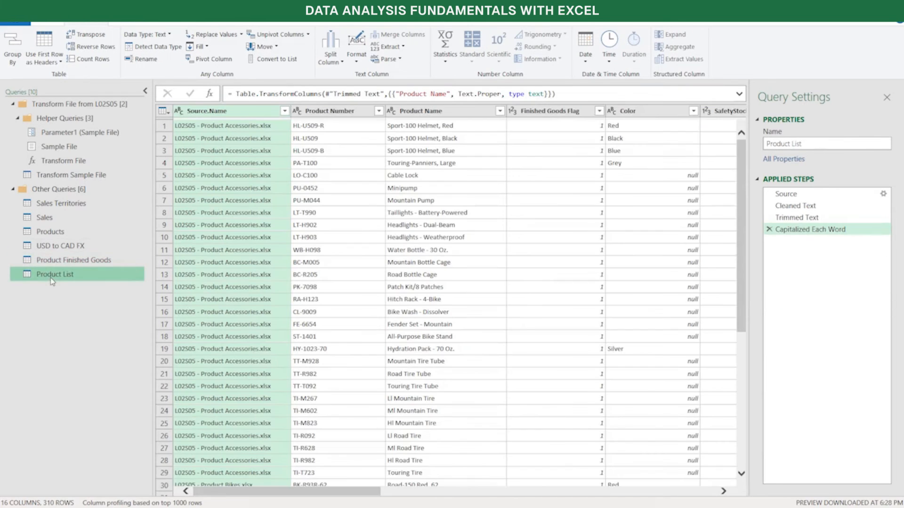
{"action": "left_click_drag", "start_coordinate": [288, 492], "coordinate": [573, 445]}
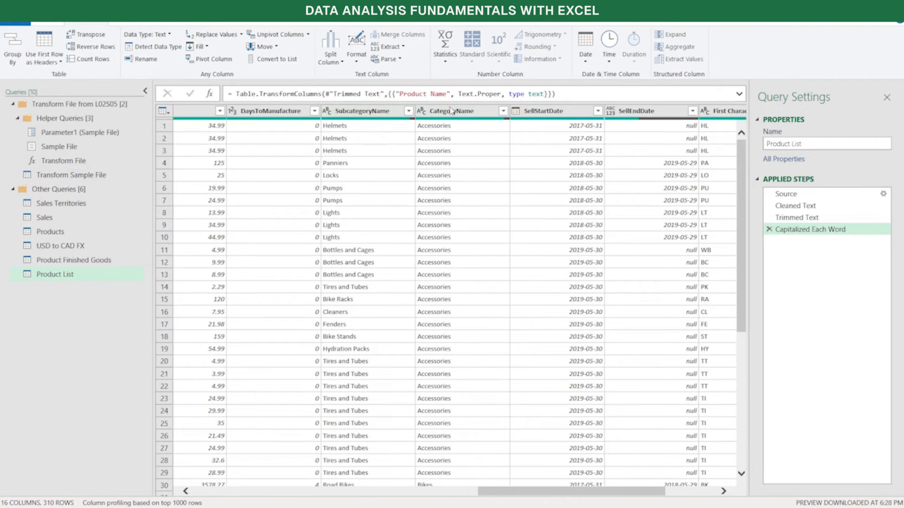
{"action": "left_click_drag", "start_coordinate": [58, 267], "coordinate": [48, 244]}
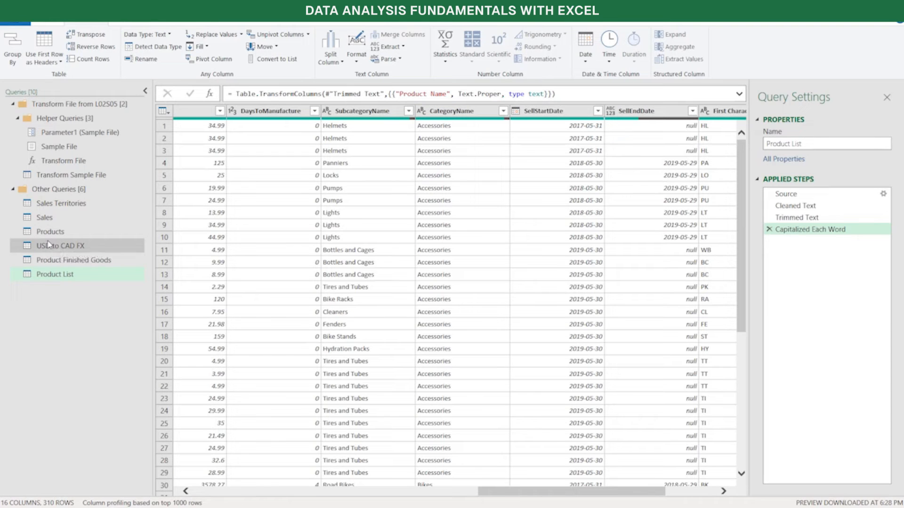
{"action": "left_click", "coordinate": [63, 262]}
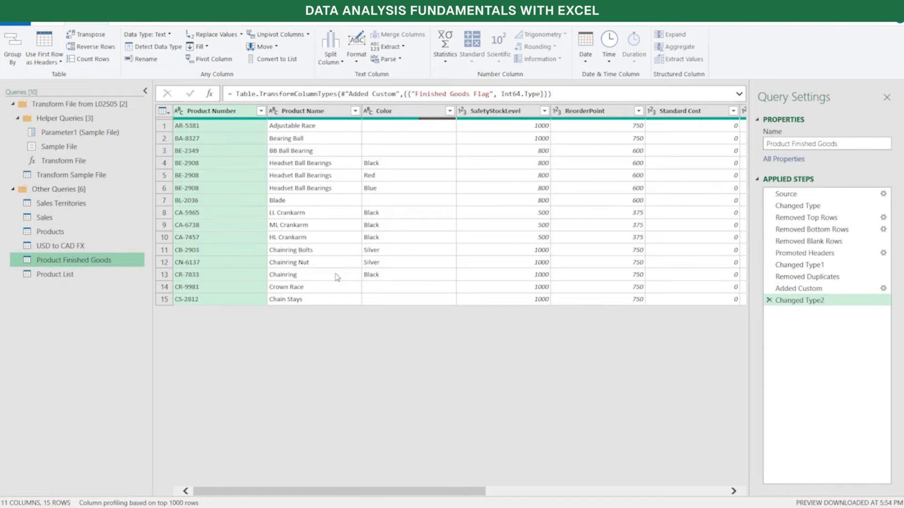
{"action": "left_click_drag", "start_coordinate": [320, 491], "coordinate": [577, 471]}
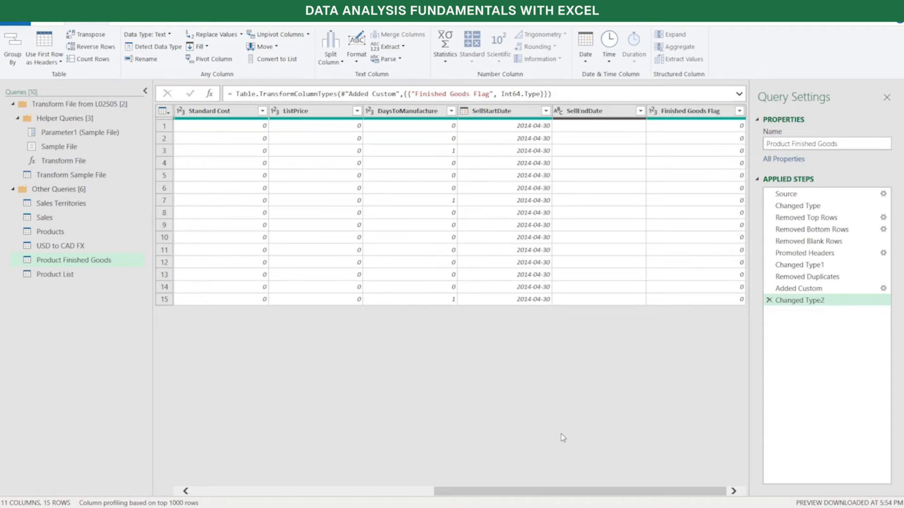
{"action": "left_click", "coordinate": [63, 277]}
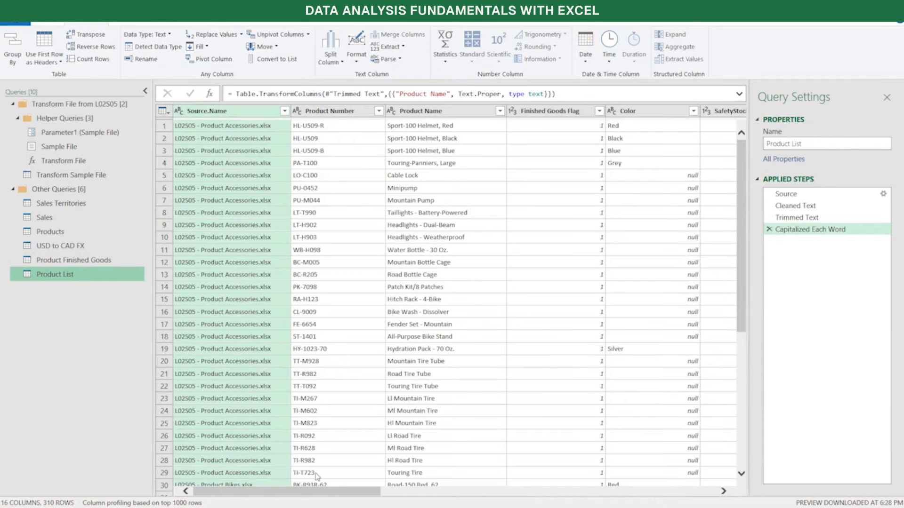
{"action": "left_click_drag", "start_coordinate": [334, 491], "coordinate": [582, 483]}
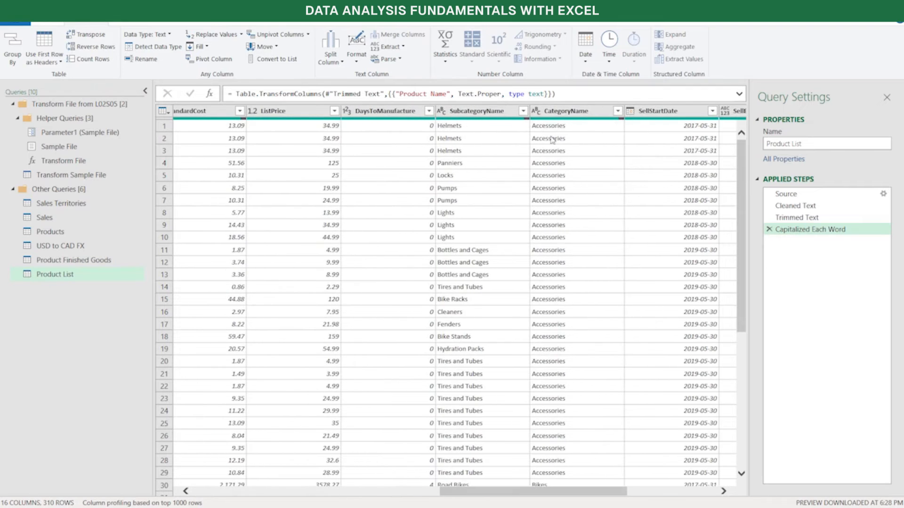
Try replacing null with Other in both the SubcategoryName and CategoryName columns, and delete the resulting Replaced Value step
{"action": "left_click", "coordinate": [498, 116]}
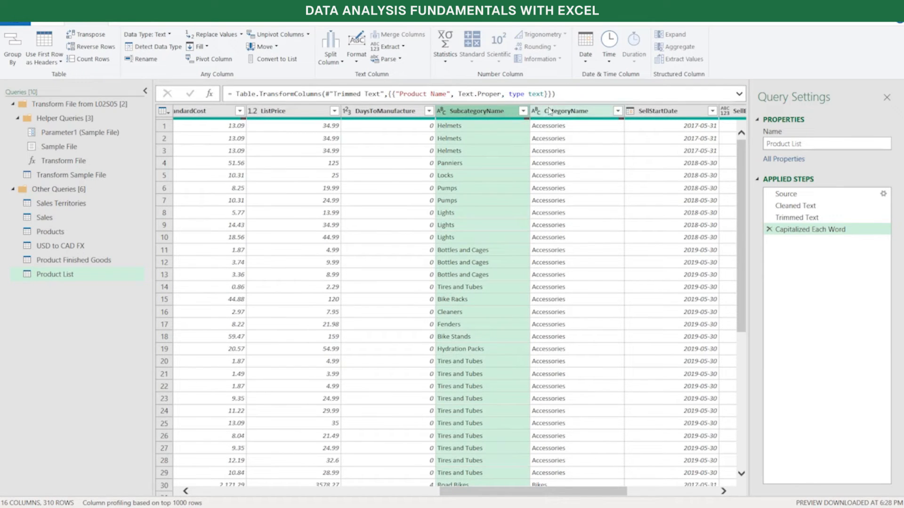
{"action": "left_click", "coordinate": [579, 118], "text": "ctrl"}
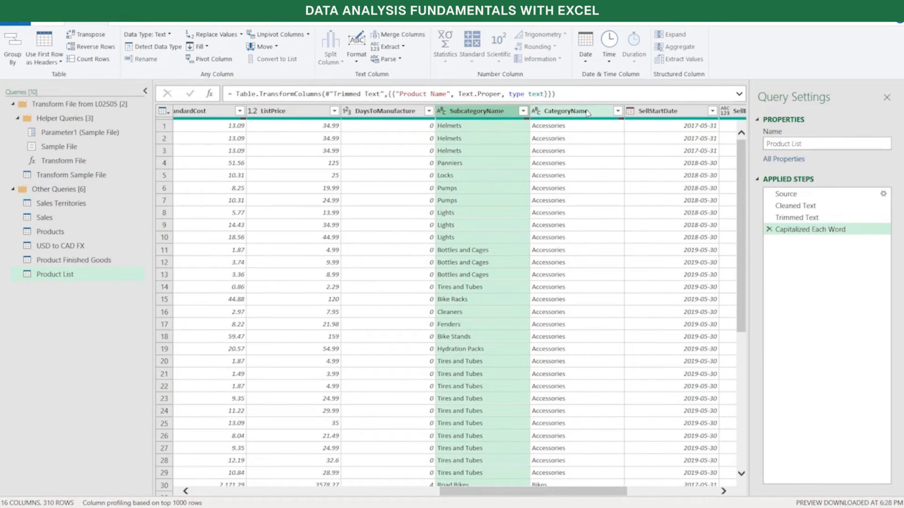
{"action": "right_click", "coordinate": [545, 114]}
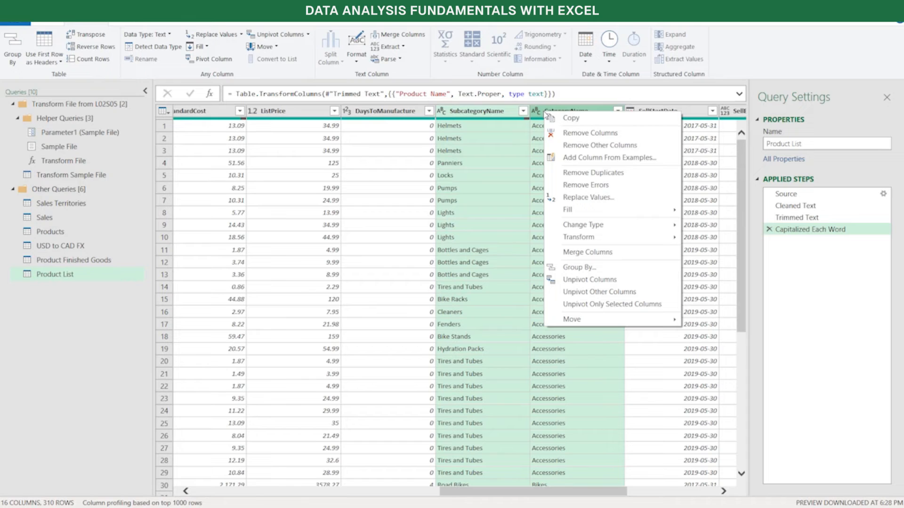
{"action": "left_click", "coordinate": [632, 202]}
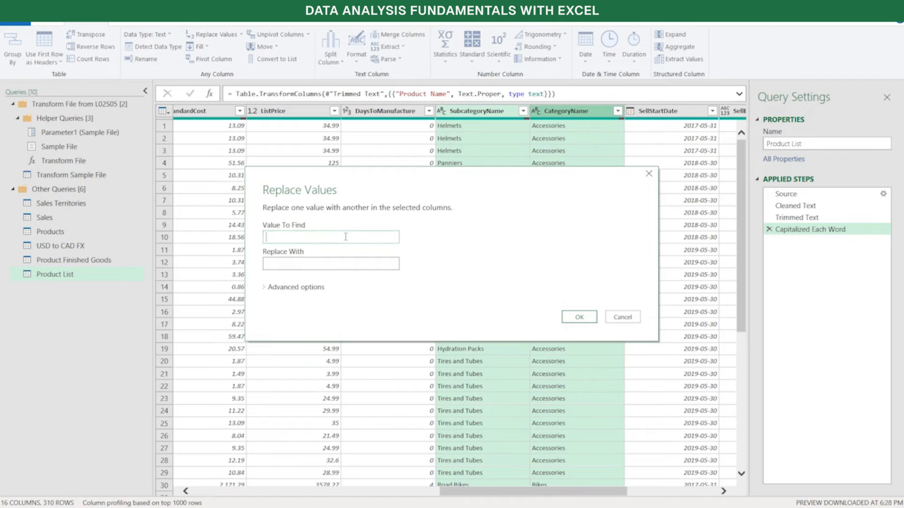
{"action": "type", "text": "null"}
{"action": "type", "text": "Other"}
{"action": "left_click", "coordinate": [578, 317]}
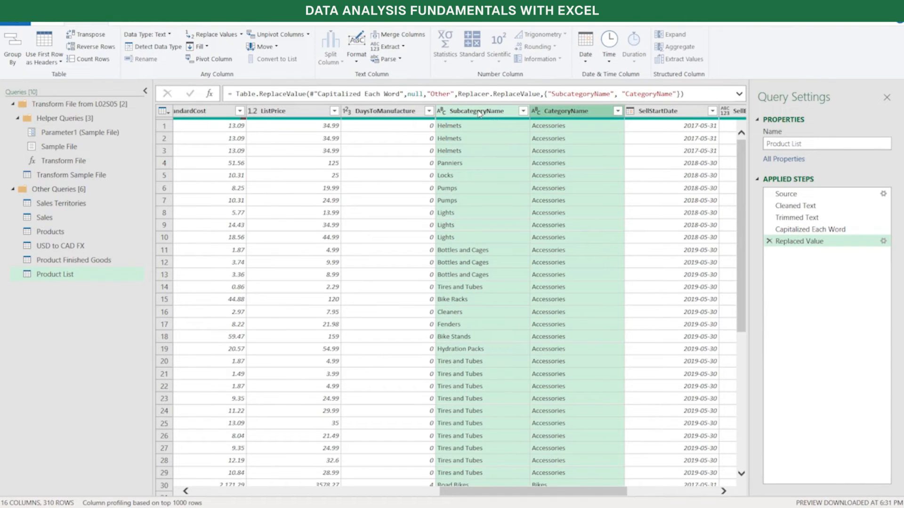
{"action": "left_click", "coordinate": [534, 112]}
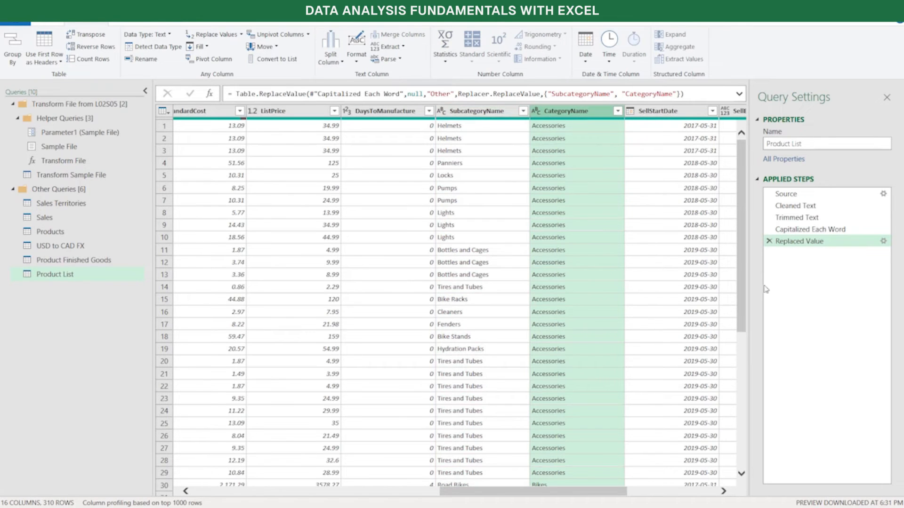
{"action": "left_click", "coordinate": [477, 111]}
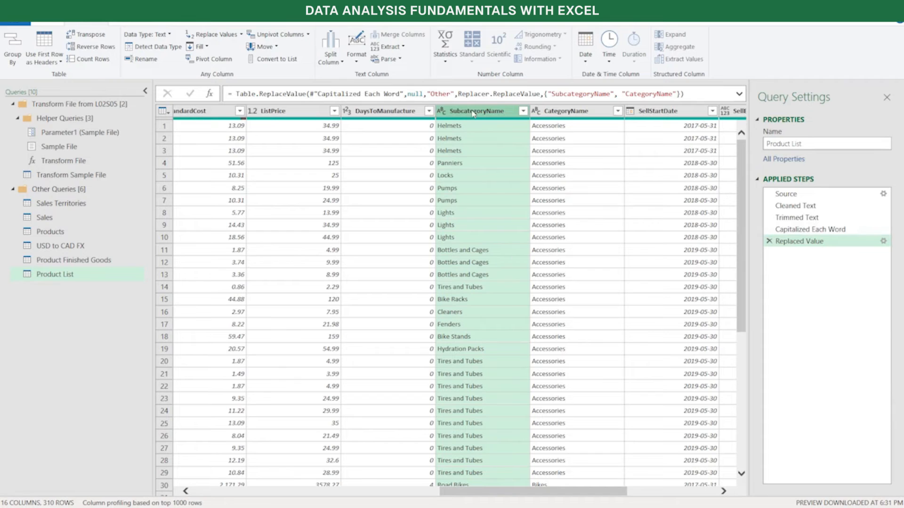
{"action": "left_click", "coordinate": [770, 242]}
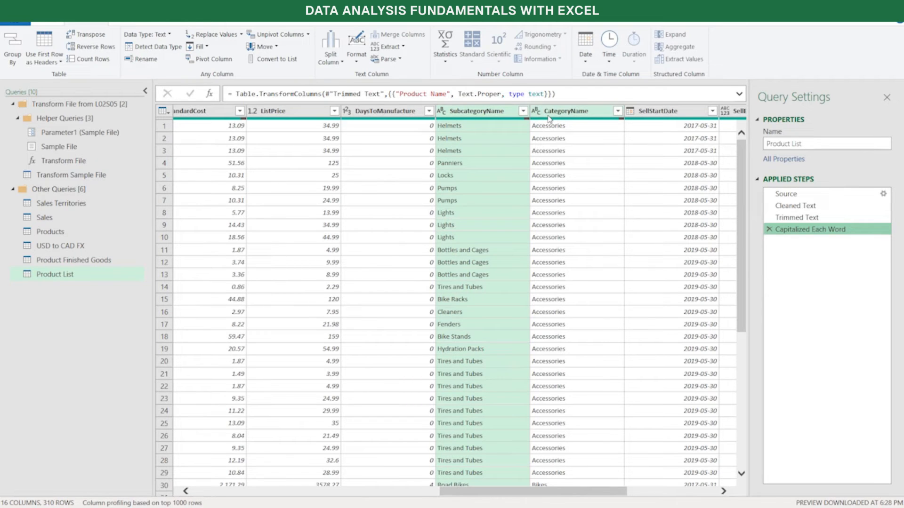
Replace null with Other Subcategory in the SubcategoryName column and check for the new value in the column's filter list
{"action": "right_click", "coordinate": [493, 116]}
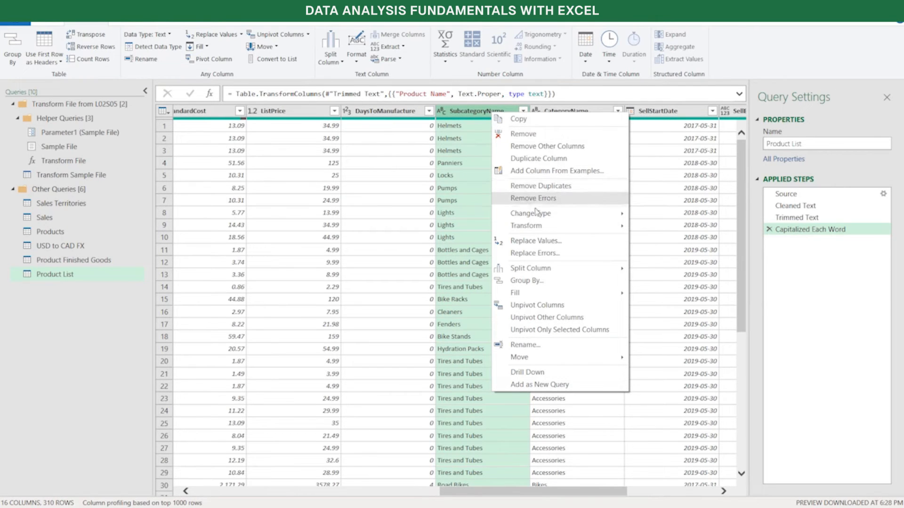
{"action": "left_click", "coordinate": [542, 240]}
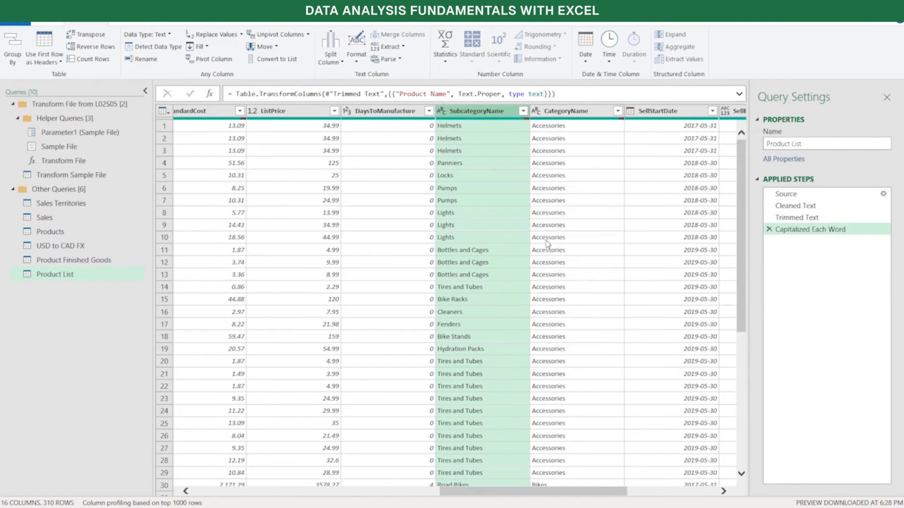
{"action": "type", "text": "null"}
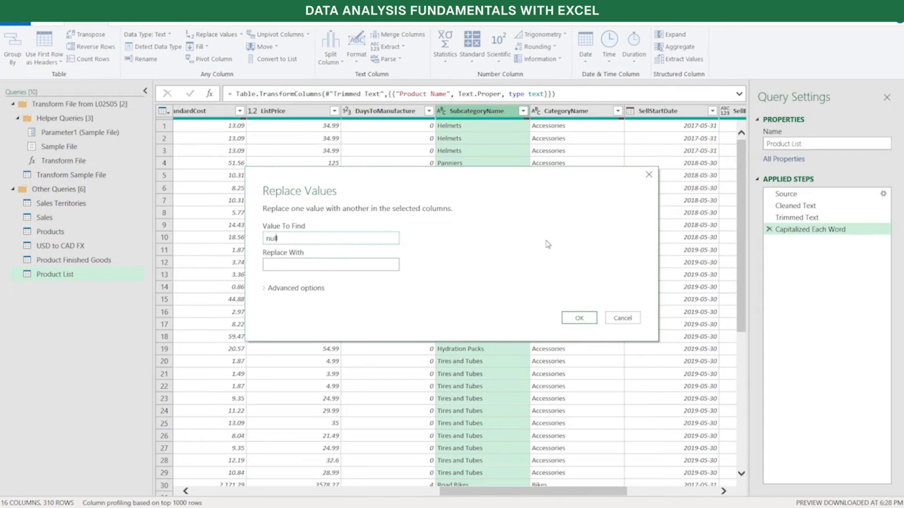
{"action": "key", "text": "Tab"}
{"action": "type", "text": "Other Subcategory"}
{"action": "left_click_drag", "start_coordinate": [329, 265], "coordinate": [246, 283]}
{"action": "key", "text": "ctrl+c"}
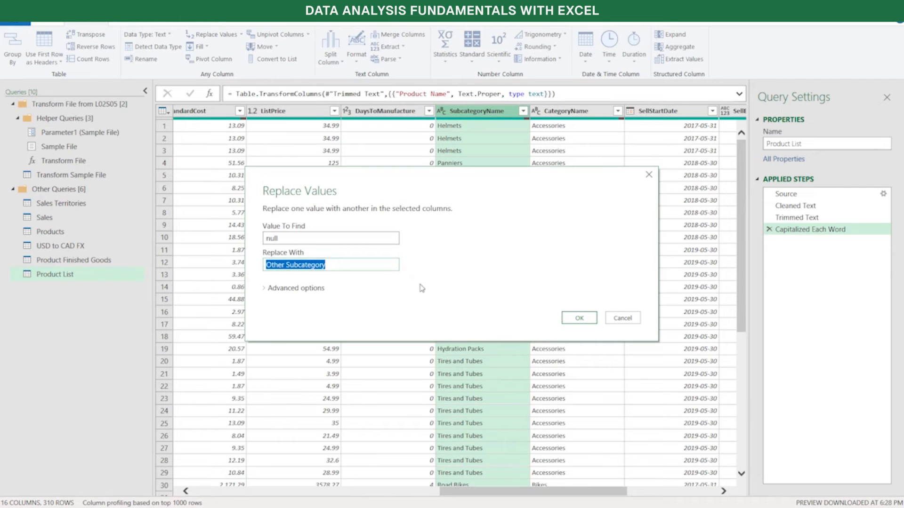
{"action": "left_click", "coordinate": [572, 321]}
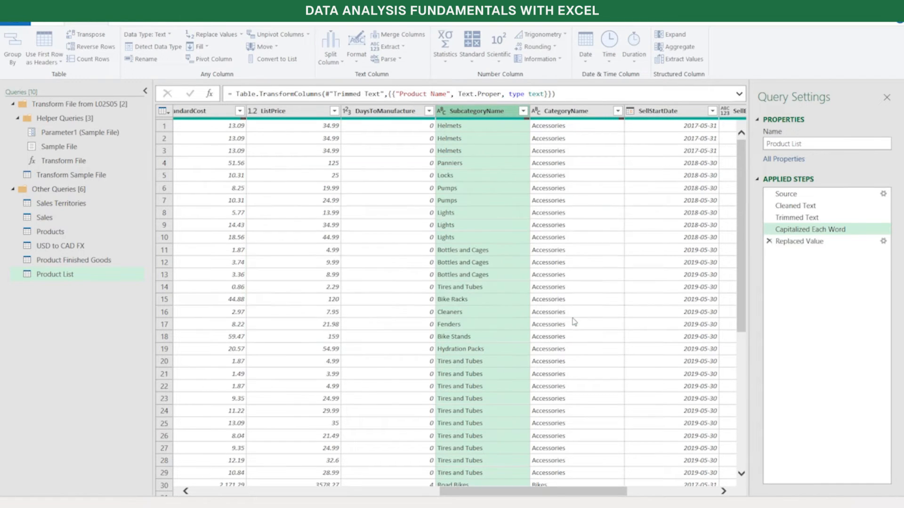
{"action": "left_click", "coordinate": [523, 112]}
{"action": "scroll", "coordinate": [453, 304], "scroll_direction": "down", "scroll_amount": 6}
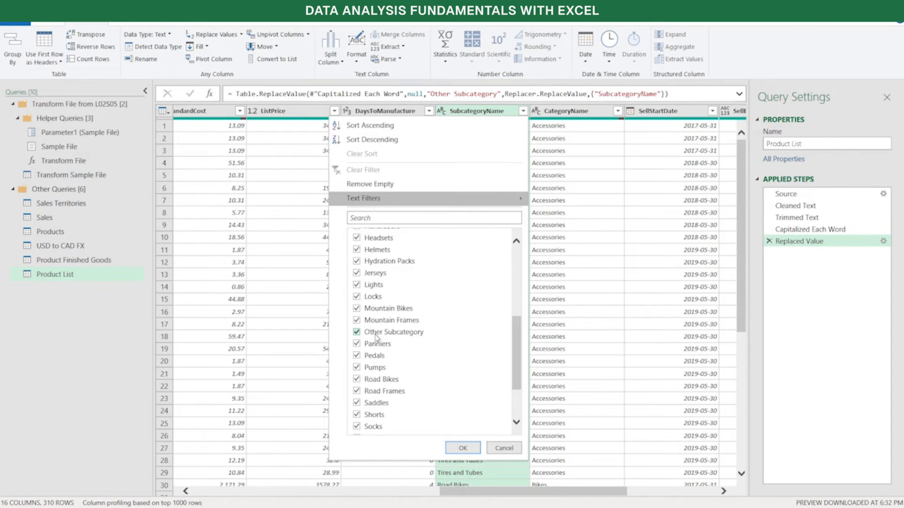
{"action": "left_click", "coordinate": [504, 450]}
Replace null with Other Category in the CategoryName column and check for the new value in the column's filter list
{"action": "left_click", "coordinate": [574, 115]}
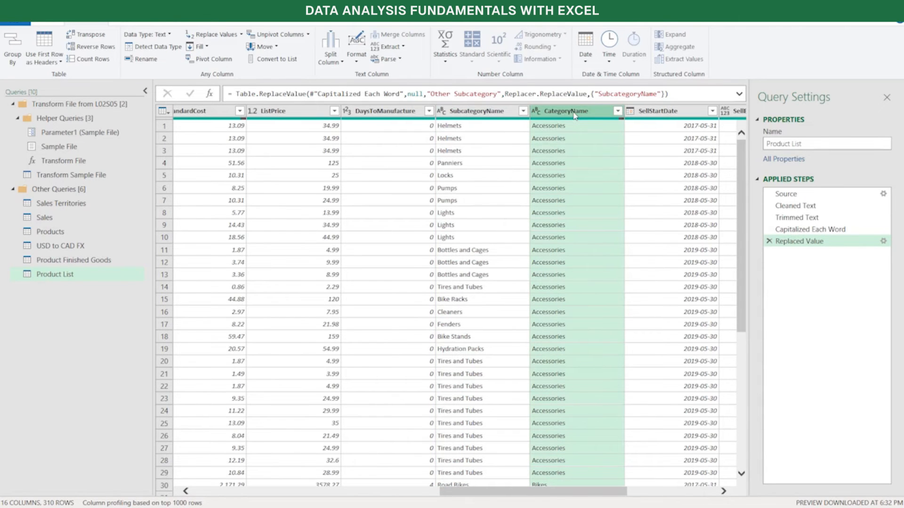
{"action": "right_click", "coordinate": [574, 115]}
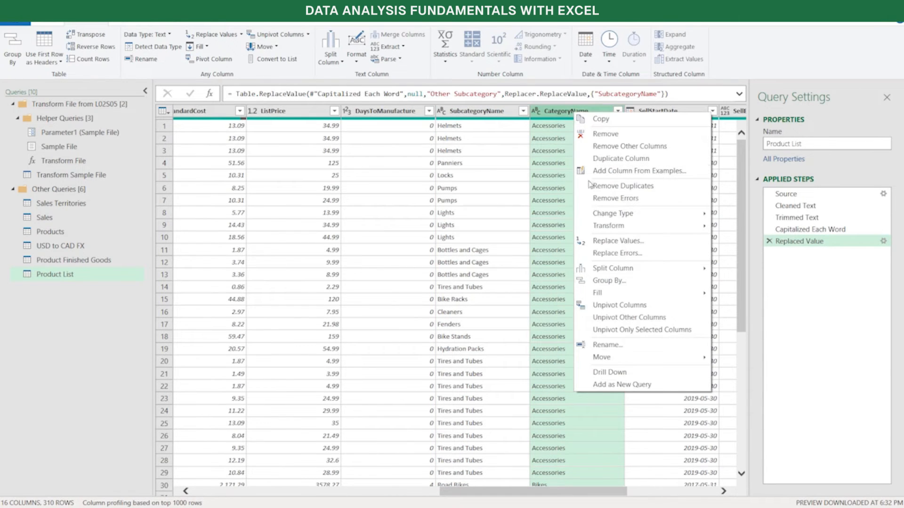
{"action": "left_click", "coordinate": [615, 241]}
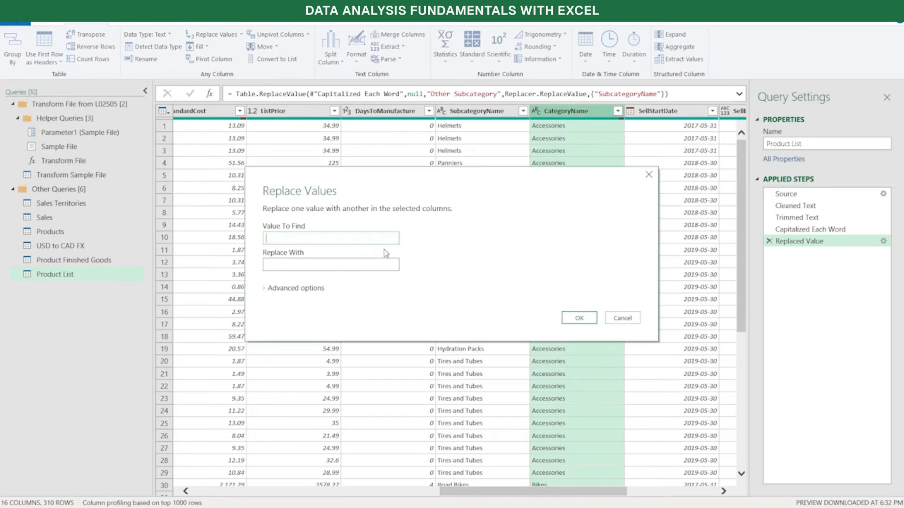
{"action": "type", "text": "null"}
{"action": "key", "text": "Tab"}
{"action": "key", "text": "ctrl+v"}
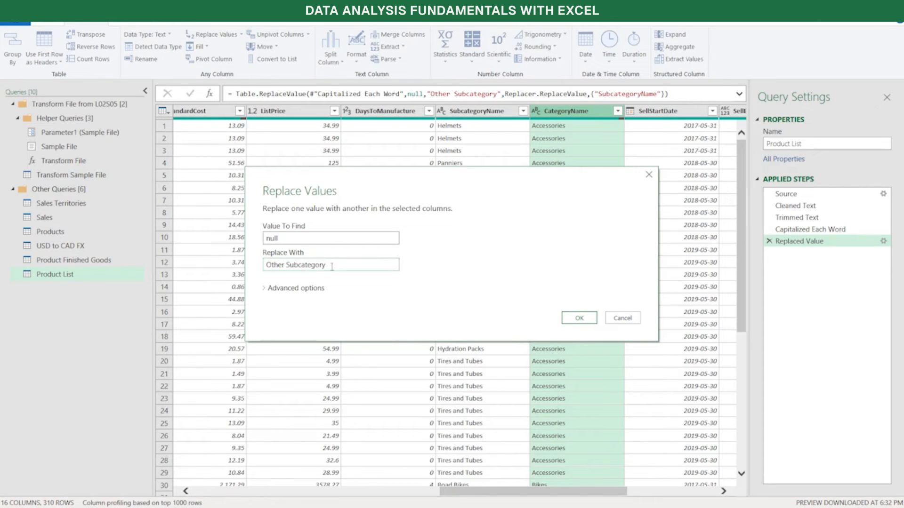
{"action": "left_click", "coordinate": [303, 264]}
{"action": "key", "text": "BackSpace"}
{"action": "key", "text": "BackSpace"}
{"action": "key", "text": "BackSpace"}
{"action": "key", "text": "BackSpace"}
{"action": "type", "text": "C"}
{"action": "left_click", "coordinate": [577, 317]}
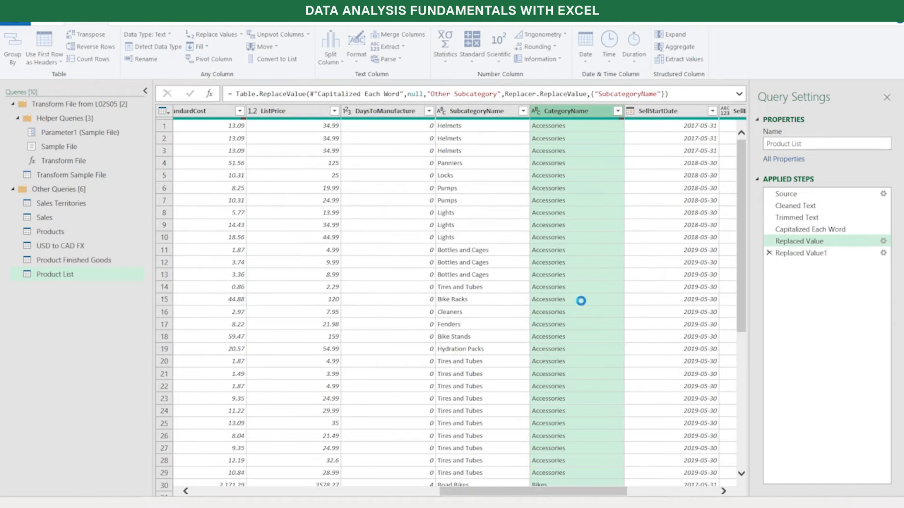
{"action": "left_click", "coordinate": [617, 111]}
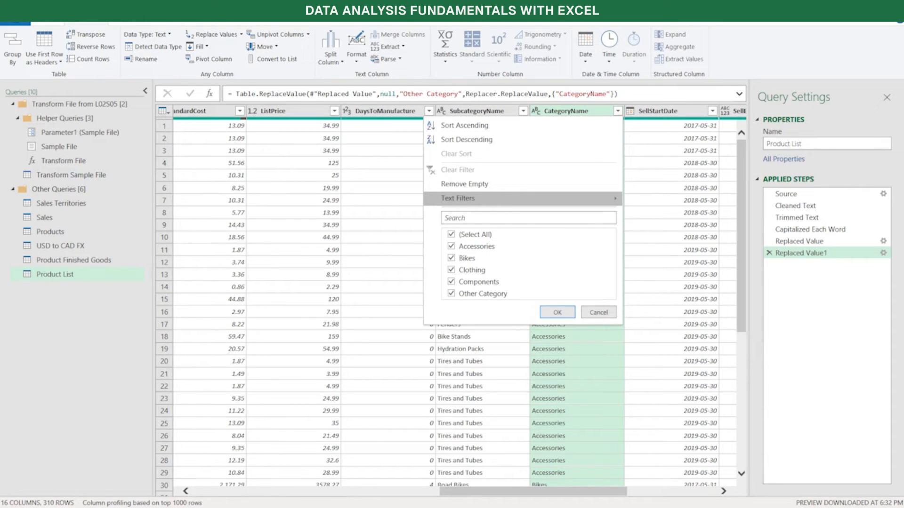
{"action": "left_click", "coordinate": [594, 312]}
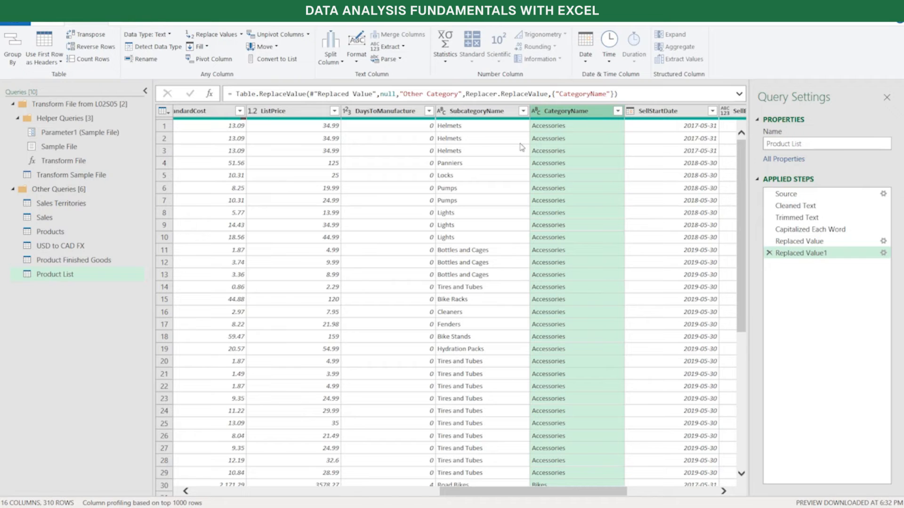
In the Sales query, split the Order Status and Type column by comma at the left-most delimiter
{"action": "left_click", "coordinate": [44, 219]}
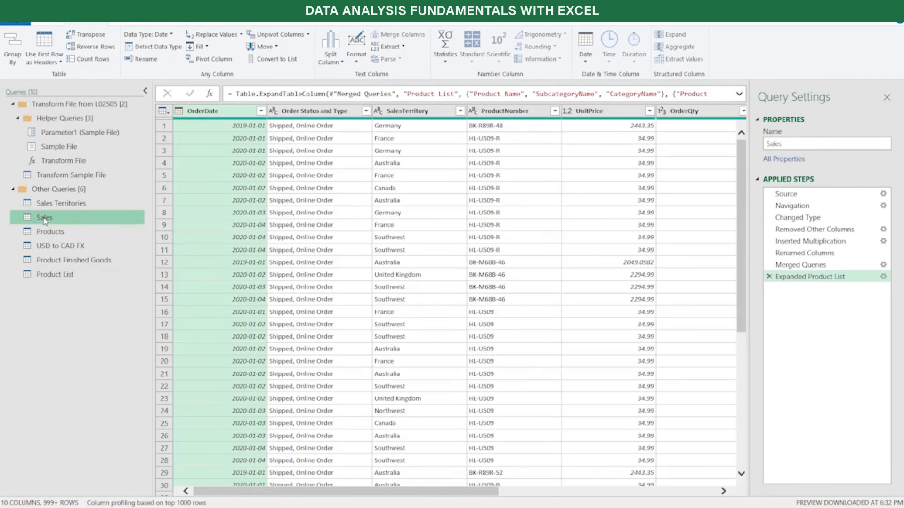
{"action": "left_click", "coordinate": [315, 113]}
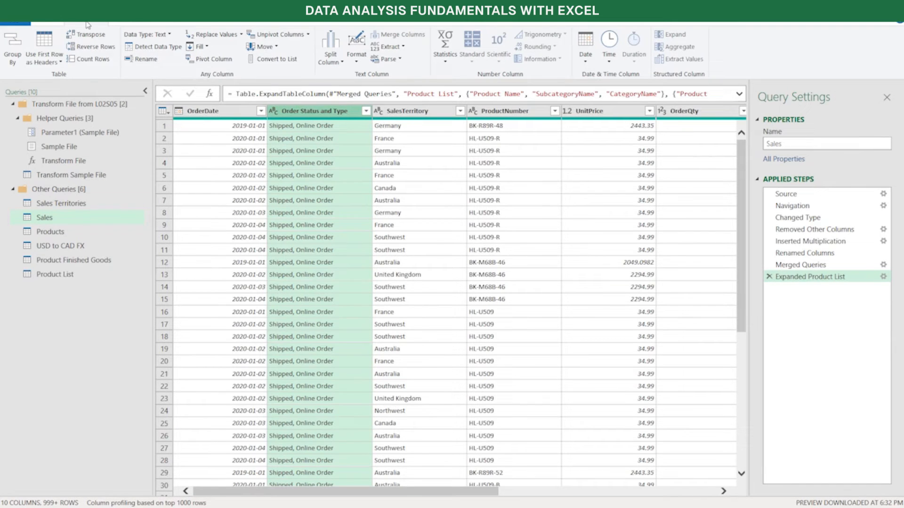
{"action": "left_click", "coordinate": [343, 63]}
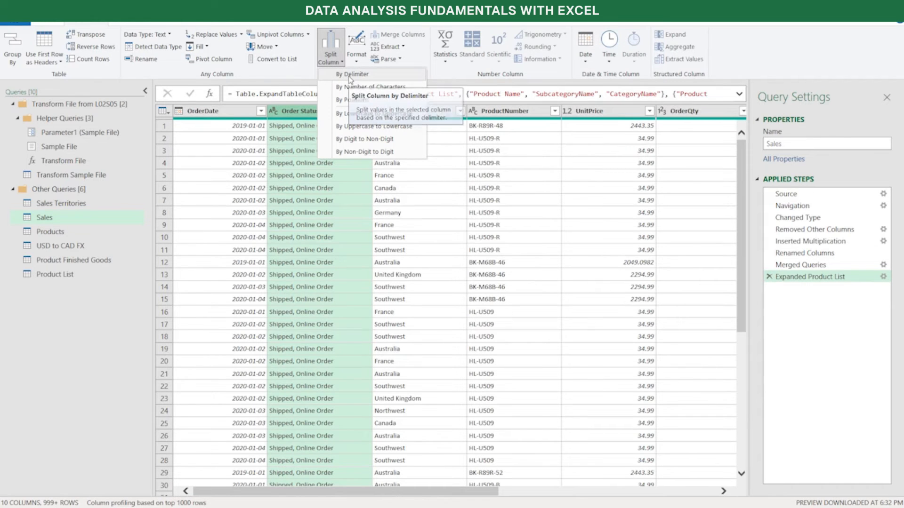
{"action": "left_click", "coordinate": [351, 76]}
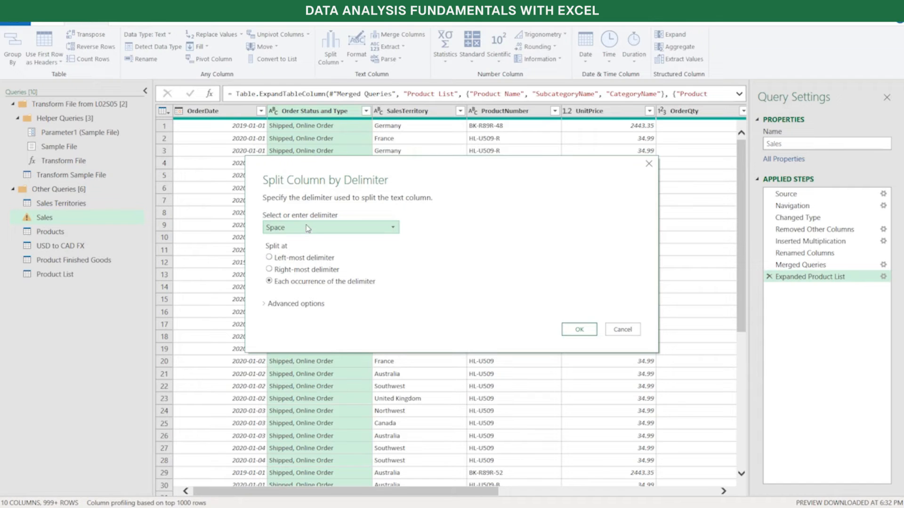
{"action": "left_click", "coordinate": [307, 228]}
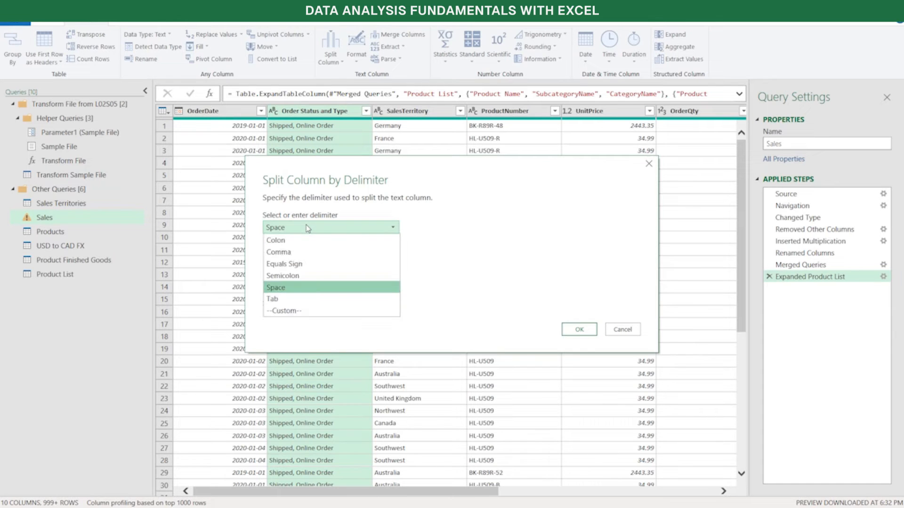
{"action": "left_click", "coordinate": [307, 257]}
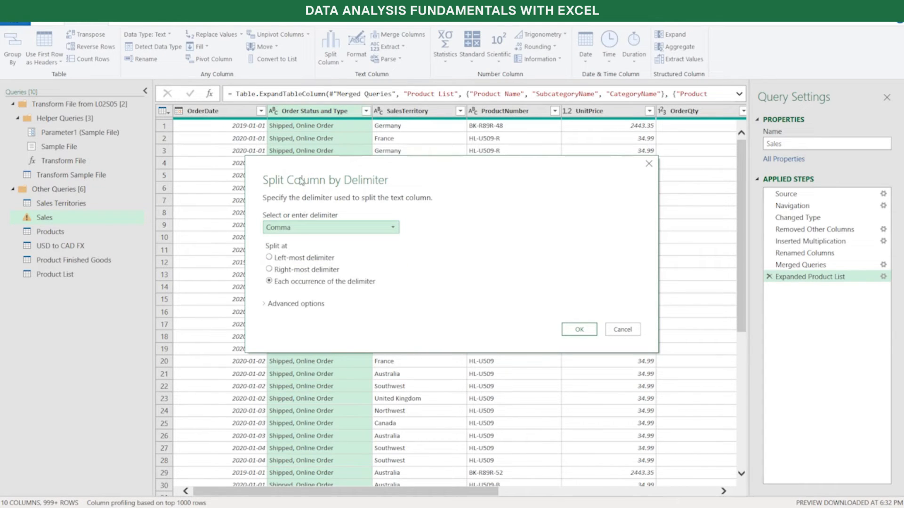
{"action": "left_click", "coordinate": [271, 258]}
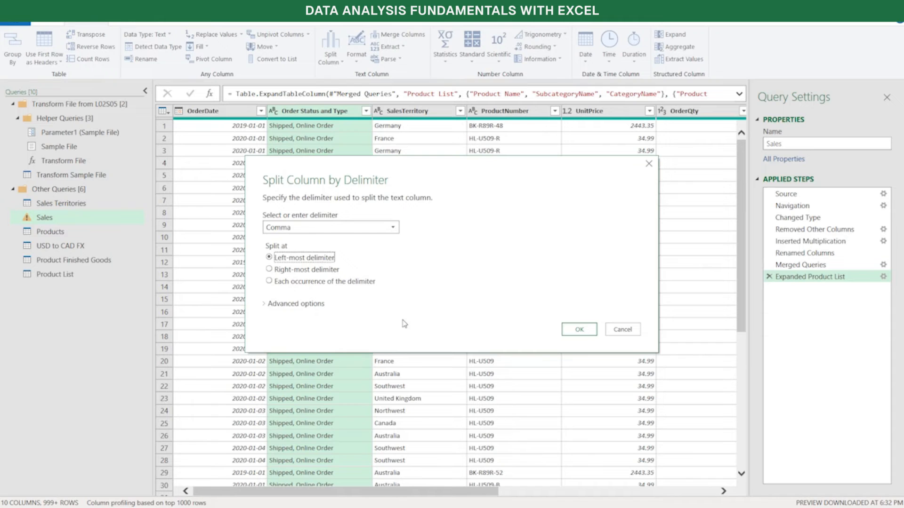
{"action": "left_click", "coordinate": [575, 330]}
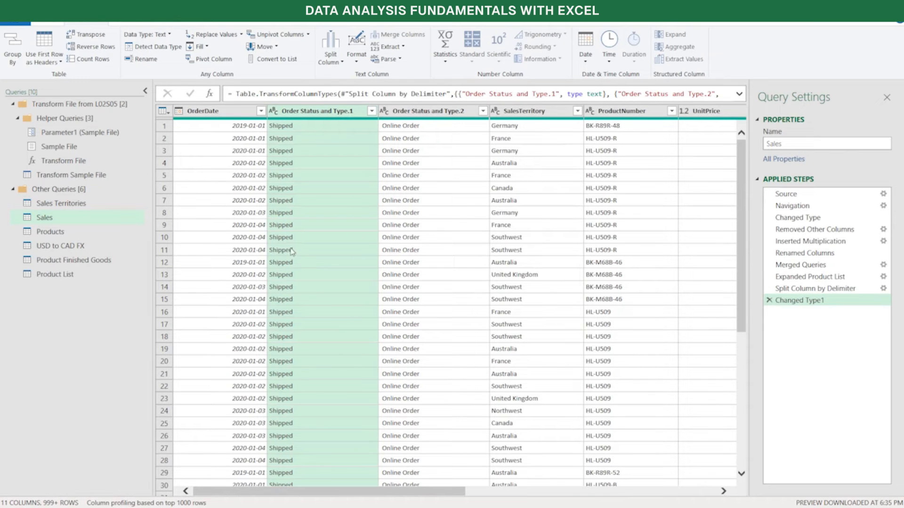
Rename the Order Status and Type.1 column as Order Status
{"action": "left_click_drag", "start_coordinate": [337, 489], "coordinate": [649, 482]}
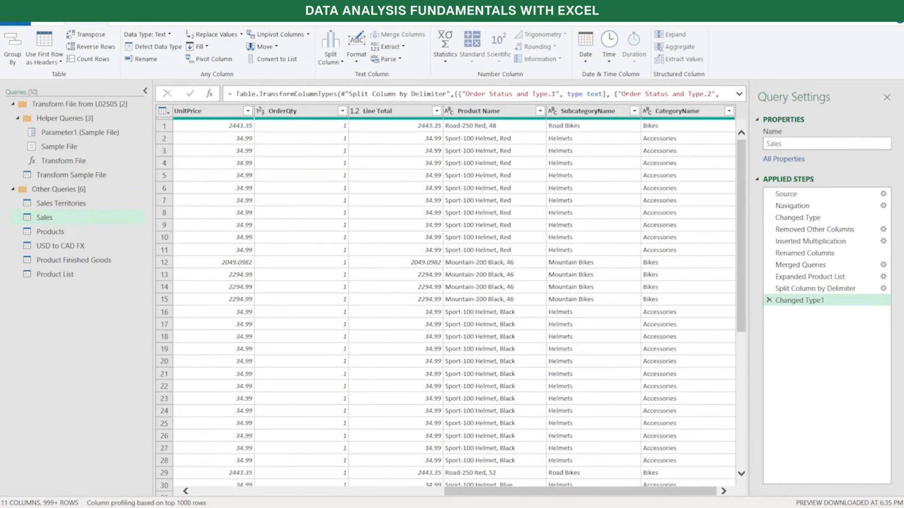
{"action": "left_click_drag", "start_coordinate": [561, 494], "coordinate": [304, 498]}
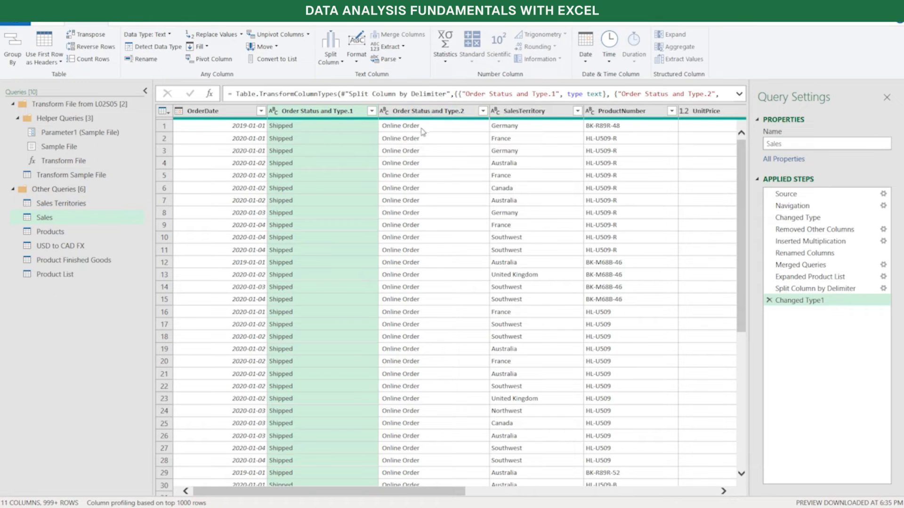
{"action": "double_click", "coordinate": [355, 111]}
{"action": "left_click", "coordinate": [355, 113]}
{"action": "key", "text": "BackSpace"}
{"action": "key", "text": "BackSpace"}
{"action": "key", "text": "BackSpace"}
{"action": "key", "text": "BackSpace"}
{"action": "key", "text": "BackSpace"}
{"action": "key", "text": "BackSpace"}
{"action": "key", "text": "BackSpace"}
{"action": "key", "text": "BackSpace"}
{"action": "key", "text": "BackSpace"}
{"action": "key", "text": "BackSpace"}
{"action": "key", "text": "BackSpace"}
{"action": "key", "text": "Return"}
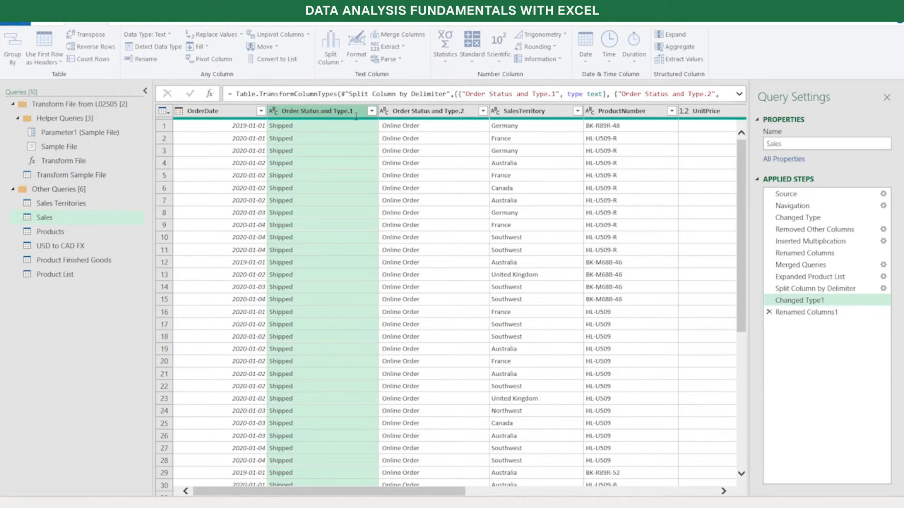
Rename the Order Status and Type.2 column as Order Type
{"action": "left_click", "coordinate": [451, 113]}
{"action": "double_click", "coordinate": [451, 113]}
{"action": "key", "text": "BackSpace"}
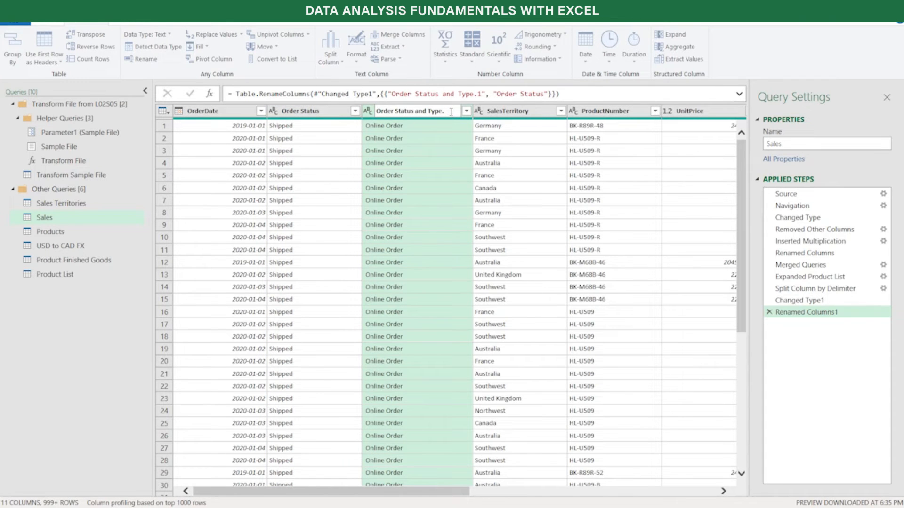
{"action": "key", "text": "BackSpace"}
{"action": "key", "text": "BackSpace"}
{"action": "key", "text": "BackSpace"}
{"action": "key", "text": "BackSpace"}
{"action": "key", "text": "BackSpace"}
{"action": "key", "text": "BackSpace"}
{"action": "key", "text": "BackSpace"}
{"action": "key", "text": "BackSpace"}
{"action": "key", "text": "BackSpace"}
{"action": "key", "text": "BackSpace"}
{"action": "key", "text": "BackSpace"}
{"action": "key", "text": "Return"}
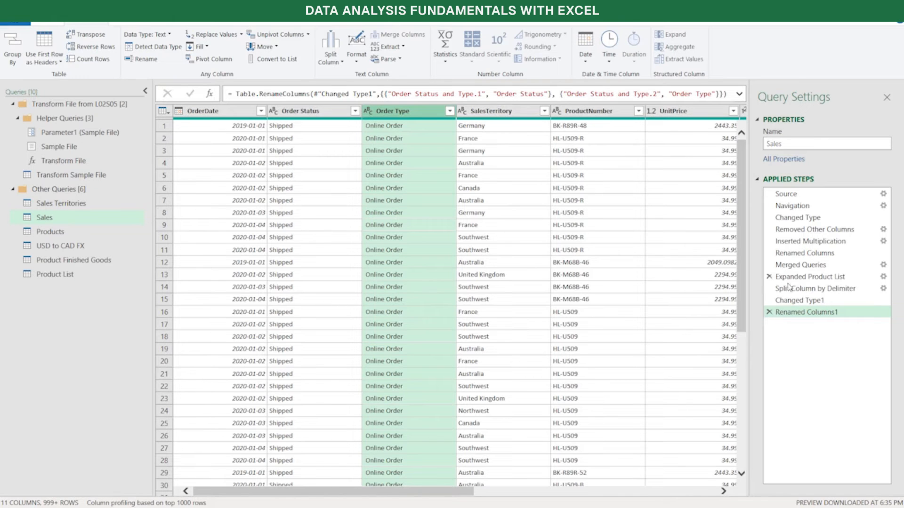
Review the Sales data at its Expanded Product List step, return to the last rename step, and trim the Order Type column
{"action": "left_click", "coordinate": [817, 281]}
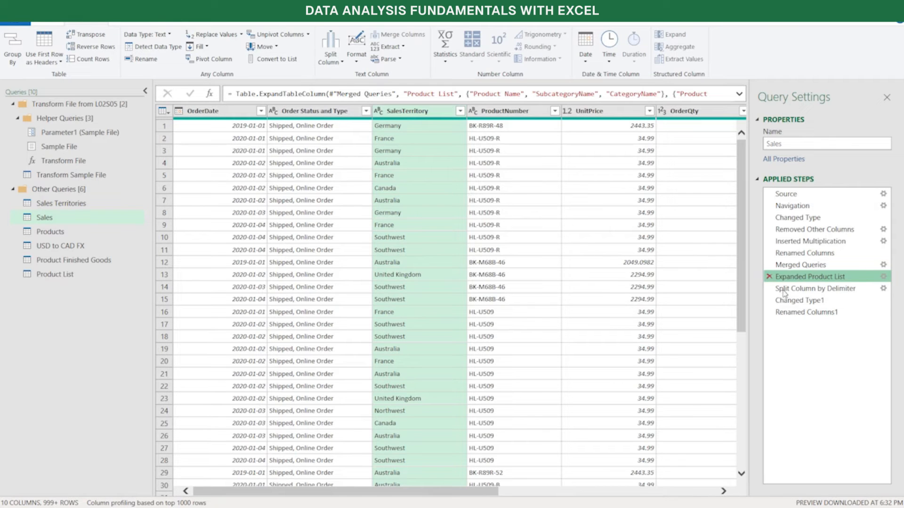
{"action": "left_click", "coordinate": [806, 313]}
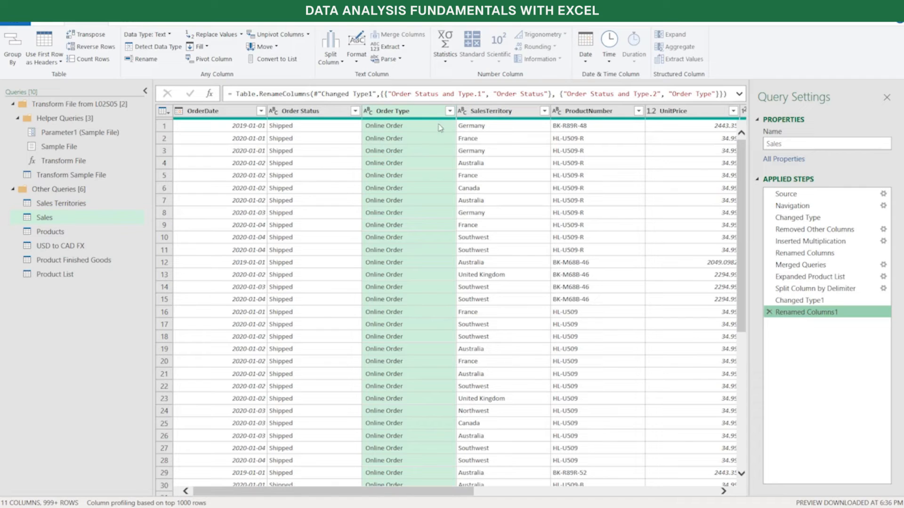
{"action": "right_click", "coordinate": [399, 117]}
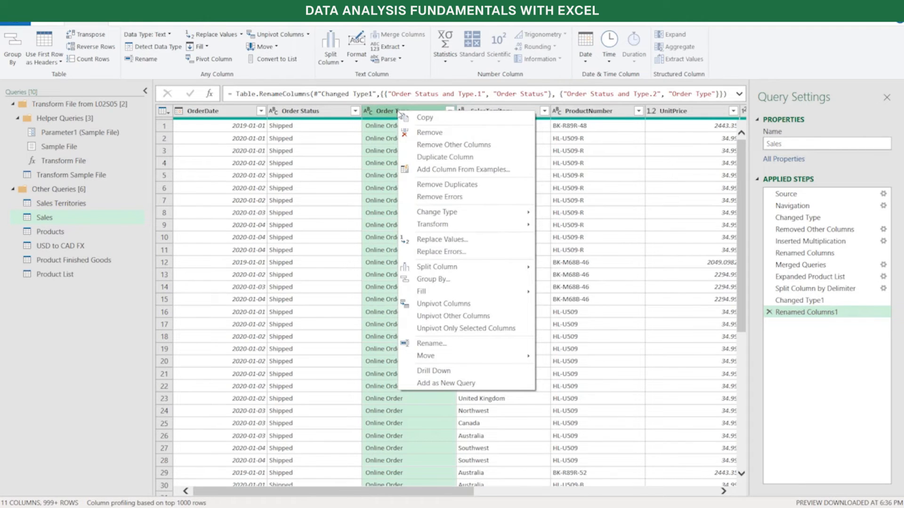
{"action": "mouse_move", "coordinate": [470, 229]}
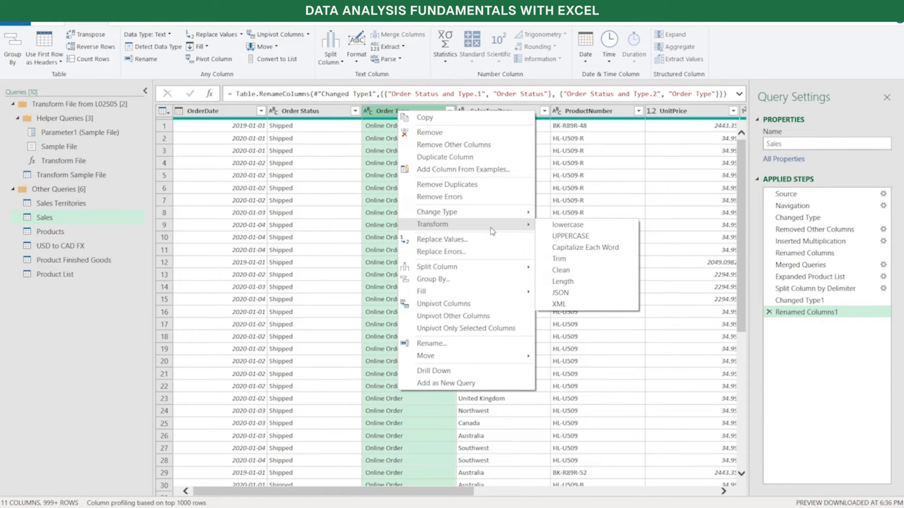
{"action": "left_click", "coordinate": [587, 260]}
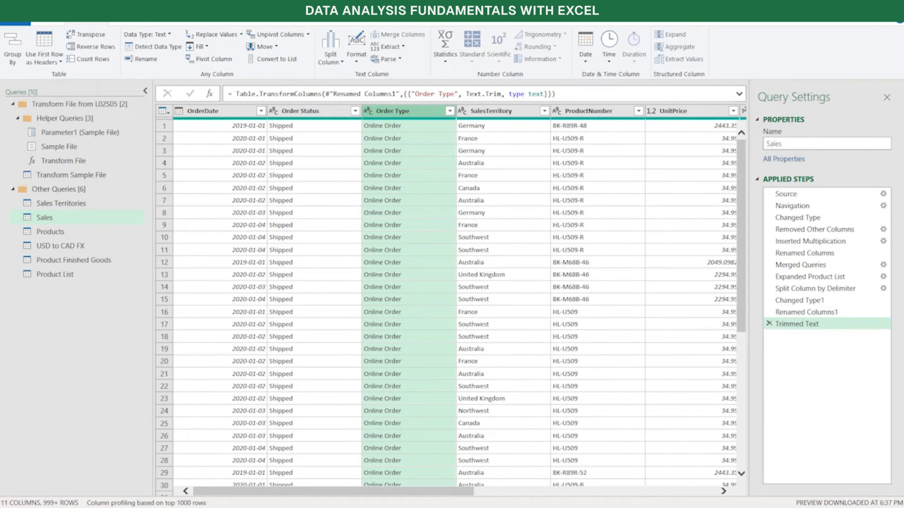
{"action": "left_click", "coordinate": [301, 111]}
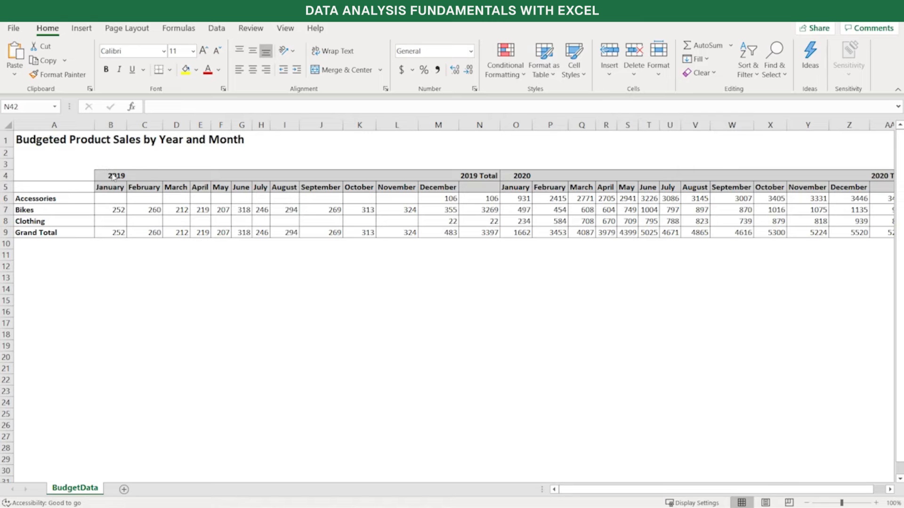
Examine the 2019 year and month header rows in BudgetData and how they relate to the Accessories row
{"action": "left_click_drag", "start_coordinate": [114, 176], "coordinate": [422, 176]}
{"action": "left_click_drag", "start_coordinate": [113, 187], "coordinate": [436, 188]}
{"action": "left_click", "coordinate": [111, 203]}
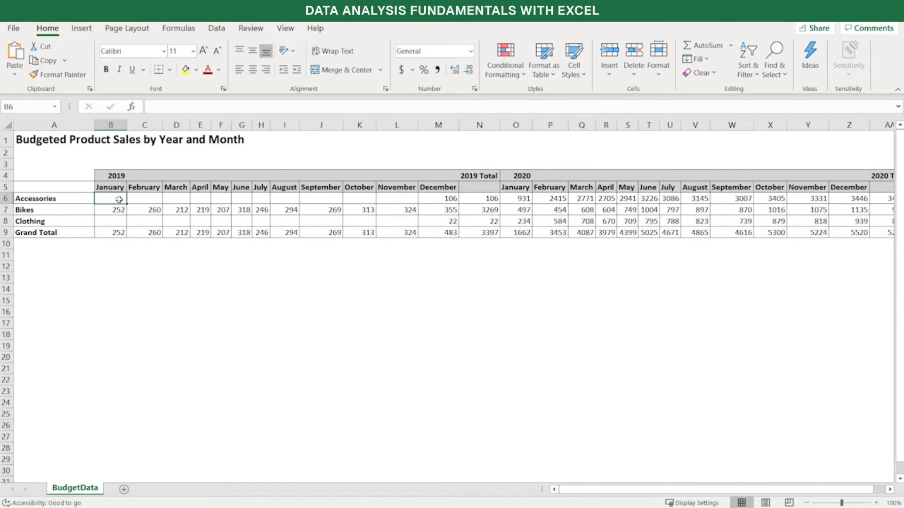
{"action": "left_click", "coordinate": [46, 198]}
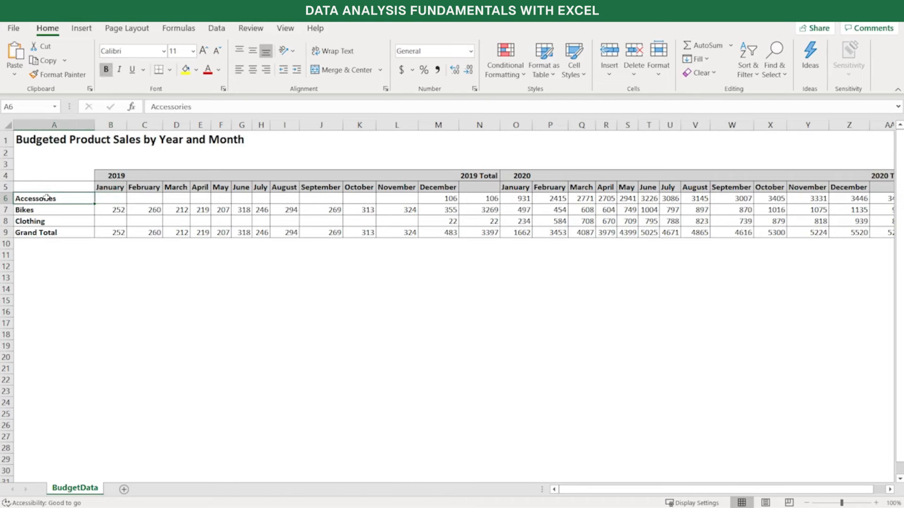
{"action": "left_click", "coordinate": [112, 175]}
{"action": "left_click", "coordinate": [111, 187]}
{"action": "left_click", "coordinate": [112, 200]}
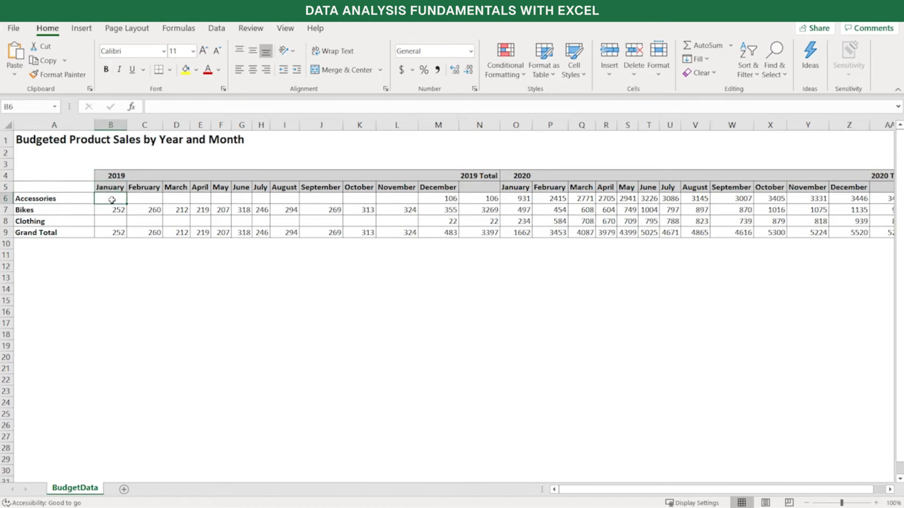
{"action": "left_click", "coordinate": [68, 203]}
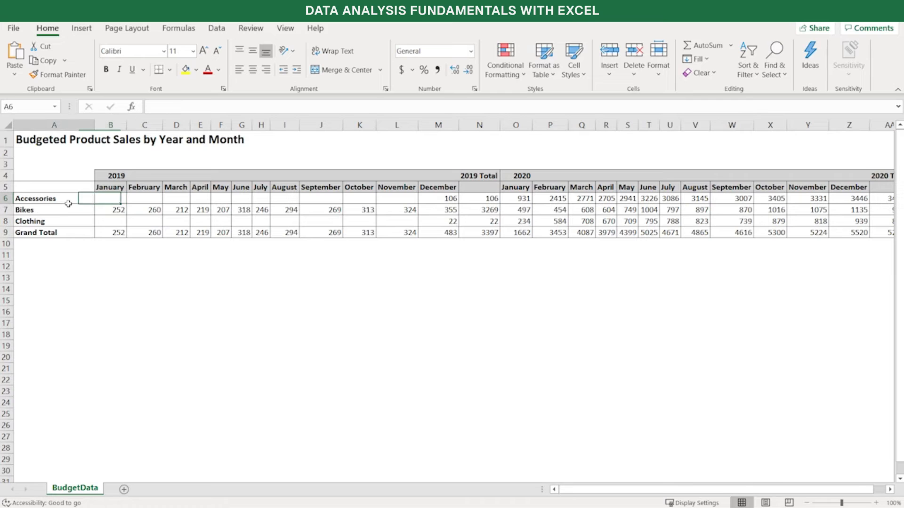
{"action": "left_click", "coordinate": [141, 196]}
{"action": "left_click", "coordinate": [141, 176]}
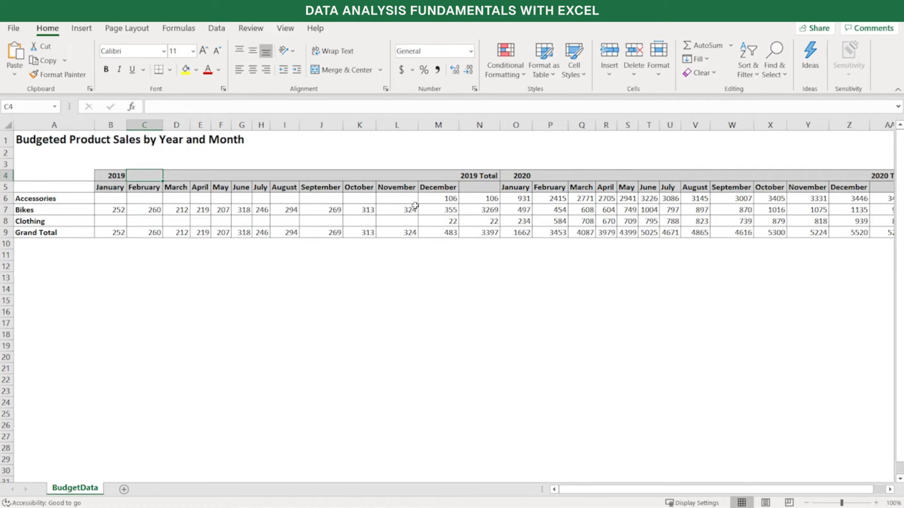
Compare the December 2019 Accessories cell with the Accessories cells for January to March 2019
{"action": "left_click", "coordinate": [442, 199]}
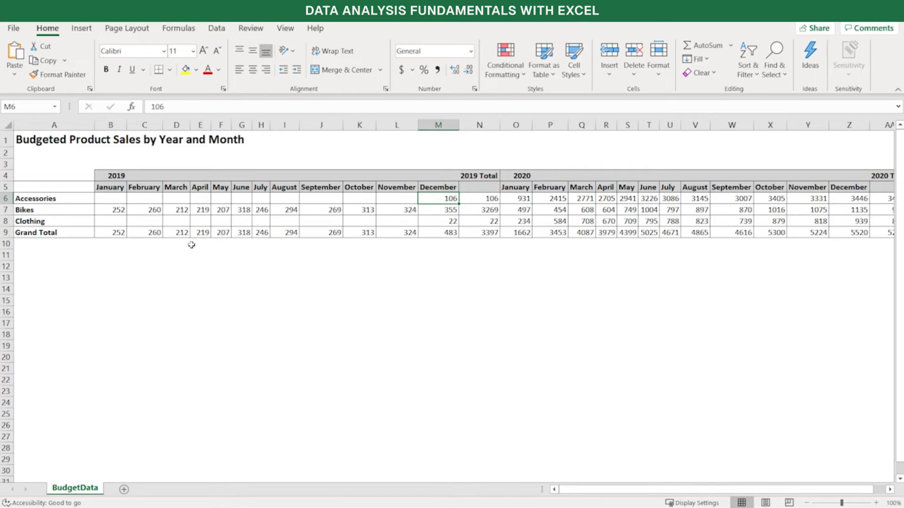
{"action": "left_click", "coordinate": [121, 199]}
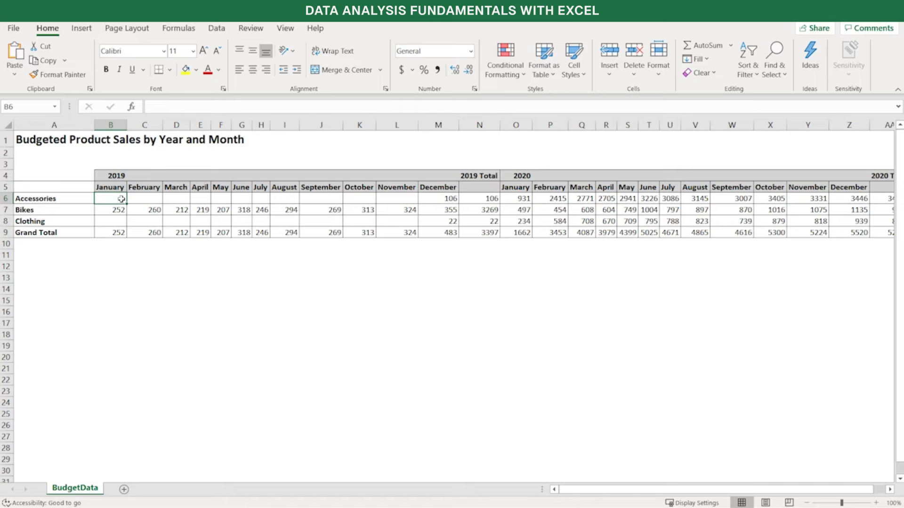
{"action": "key", "text": "Right"}
{"action": "key", "text": "Right"}
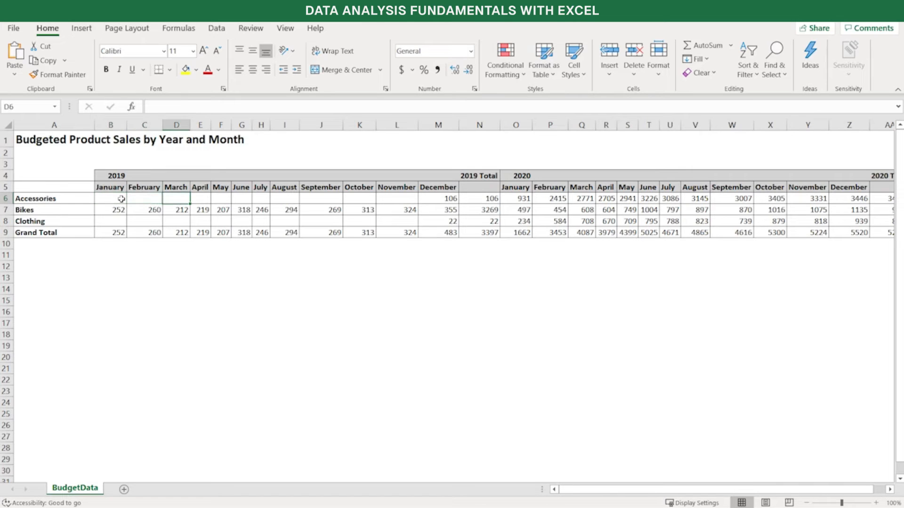
{"action": "left_click", "coordinate": [121, 199]}
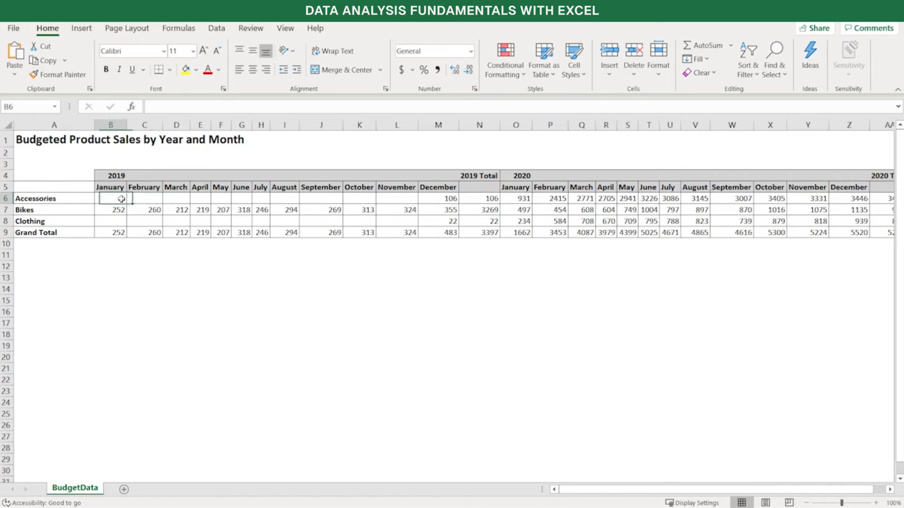
Examine how the Accessories and Bikes cells for January and February 2019 relate to their month and year headers
{"action": "left_click", "coordinate": [54, 200]}
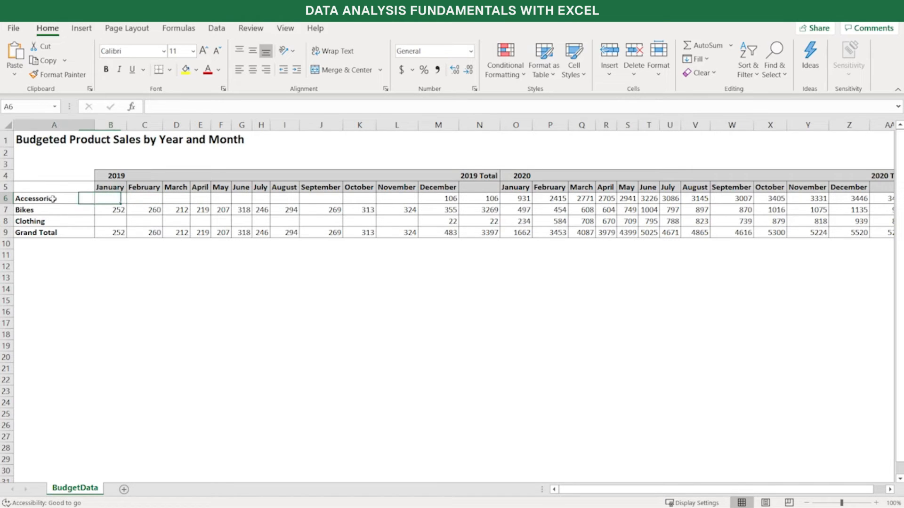
{"action": "left_click", "coordinate": [109, 196]}
{"action": "left_click", "coordinate": [113, 187]}
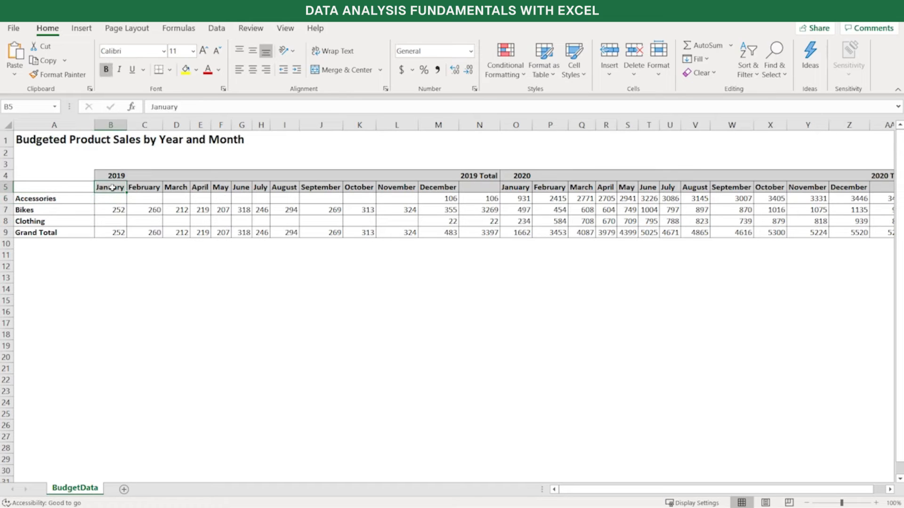
{"action": "left_click", "coordinate": [114, 177]}
{"action": "left_click", "coordinate": [44, 199]}
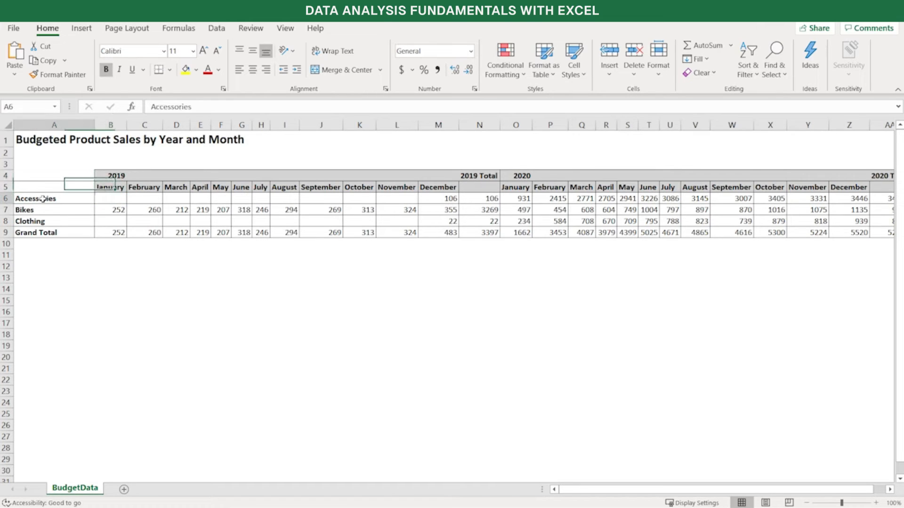
{"action": "left_click", "coordinate": [143, 198]}
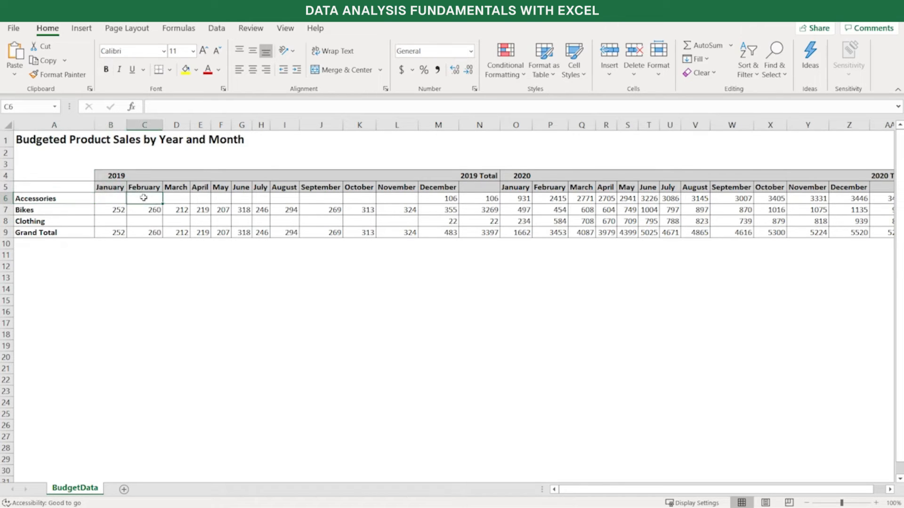
{"action": "left_click", "coordinate": [144, 189]}
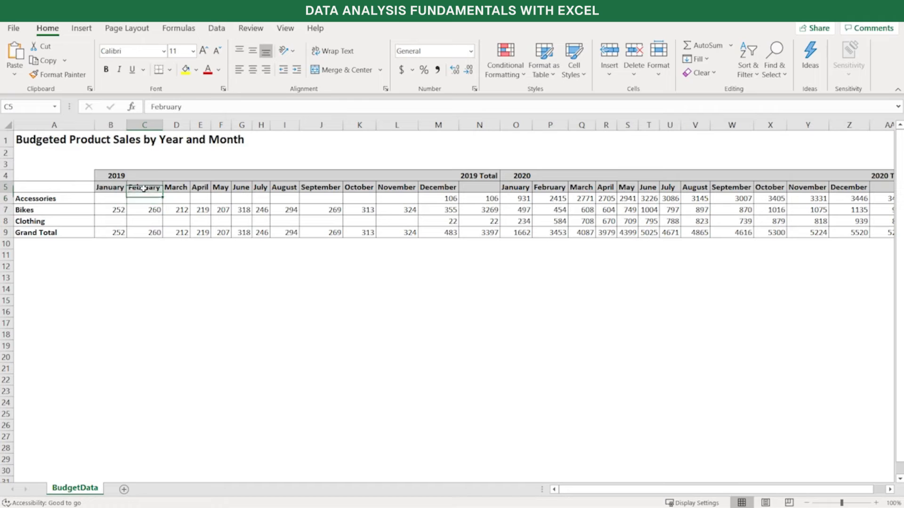
{"action": "left_click", "coordinate": [59, 211]}
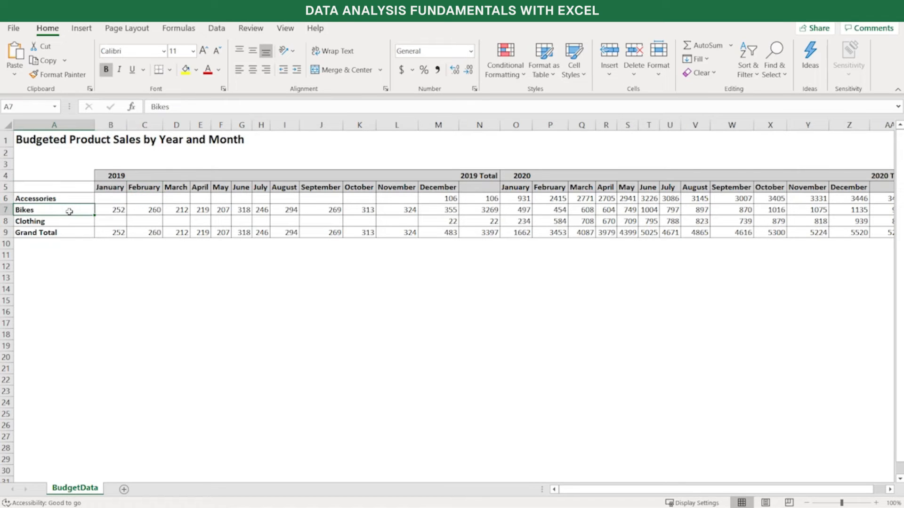
{"action": "left_click", "coordinate": [118, 210]}
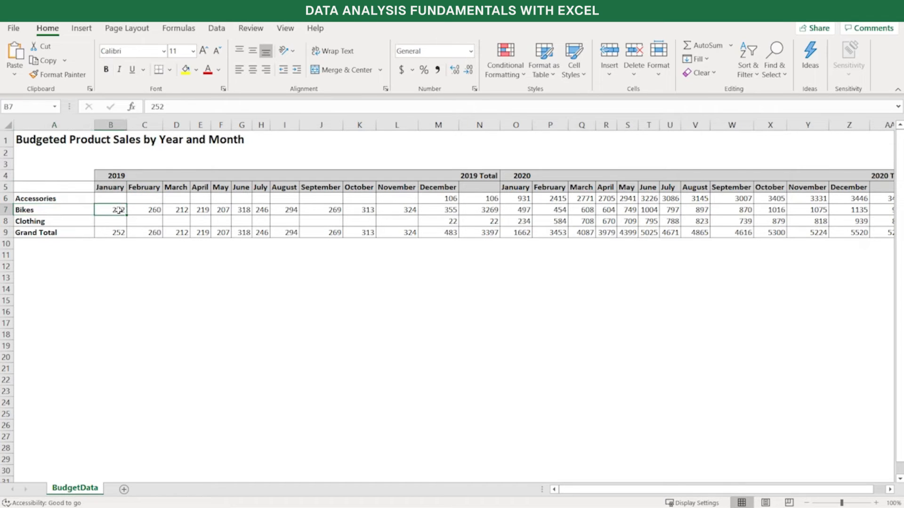
{"action": "left_click", "coordinate": [110, 187]}
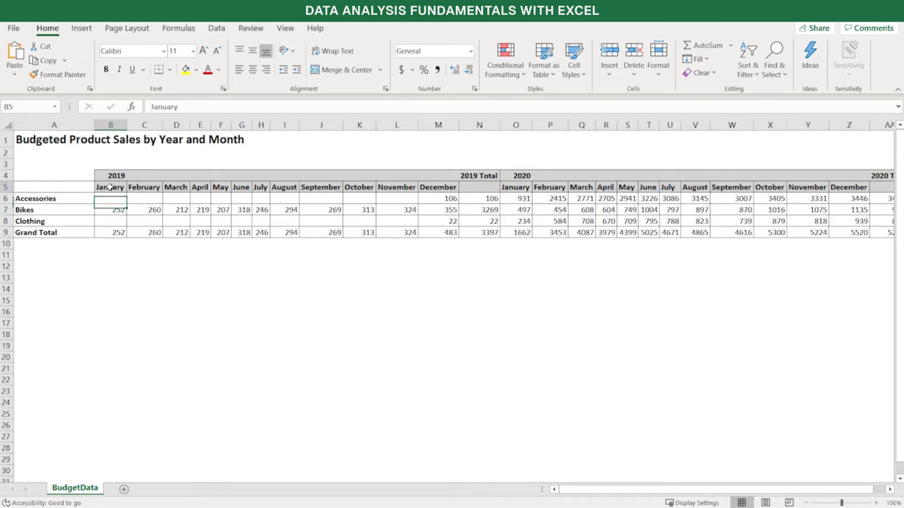
{"action": "left_click", "coordinate": [110, 175]}
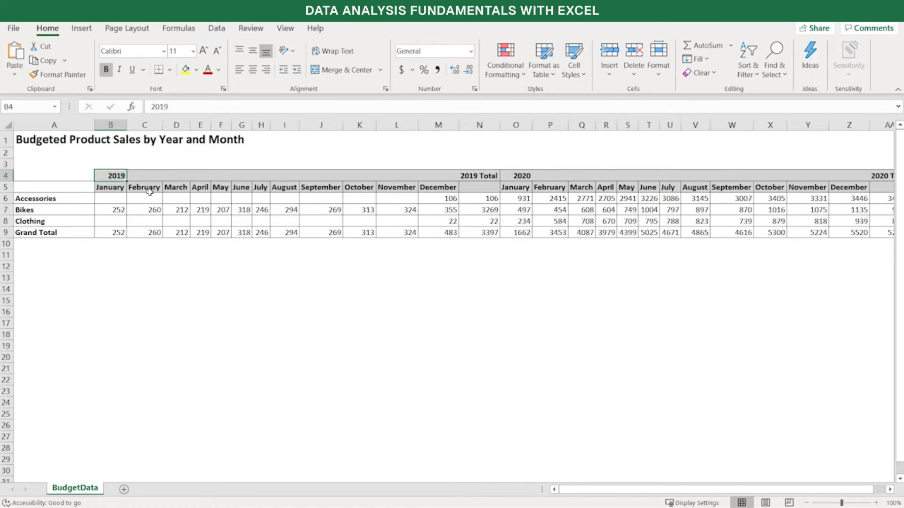
Review the 2019 block from January to December down to the Grand Total row, along with the 2019 Total column
{"action": "left_click_drag", "start_coordinate": [113, 202], "coordinate": [476, 231]}
{"action": "left_click", "coordinate": [261, 221]}
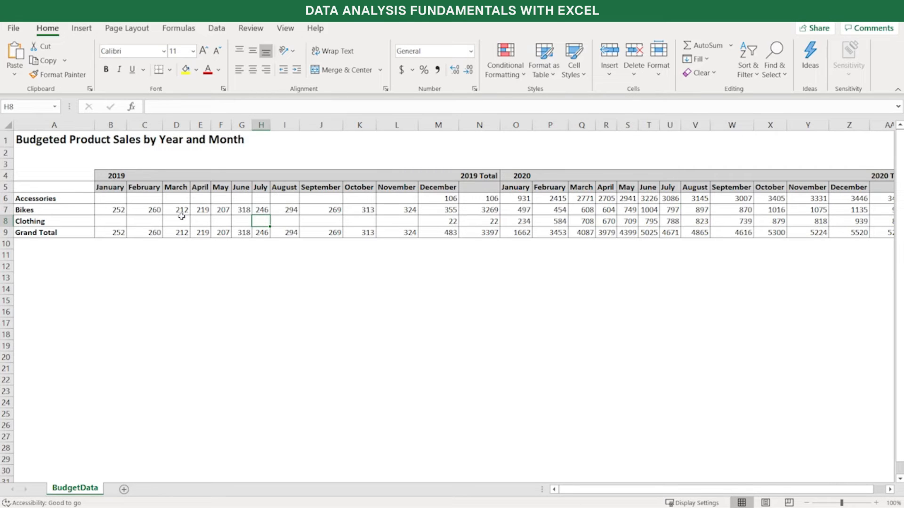
{"action": "left_click_drag", "start_coordinate": [109, 191], "coordinate": [447, 234]}
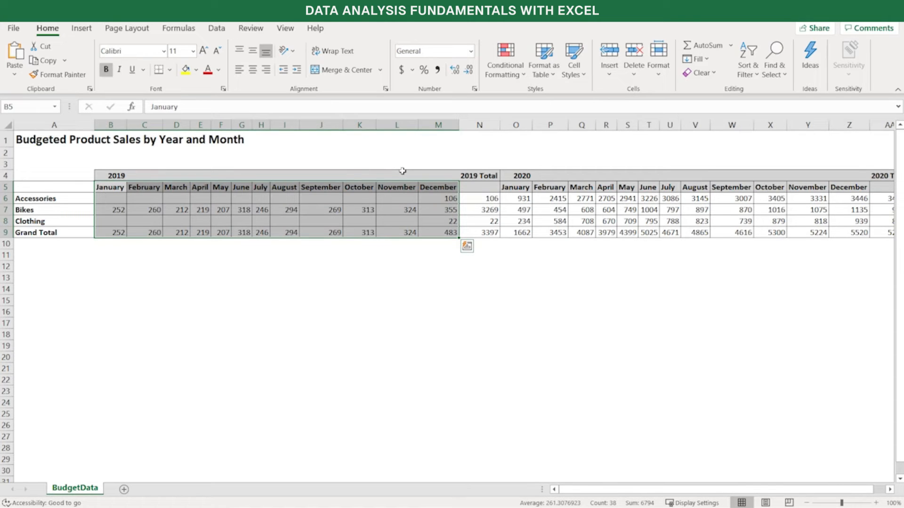
{"action": "left_click", "coordinate": [469, 185]}
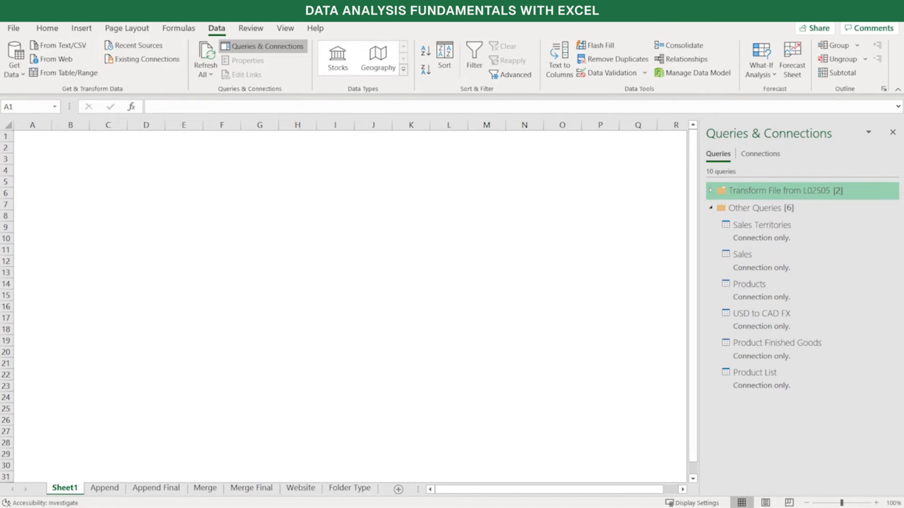
Import the workbook L02S14 - Pivot Examples from the Lesson 2 Data Files folder as a new data source
{"action": "left_click", "coordinate": [22, 74]}
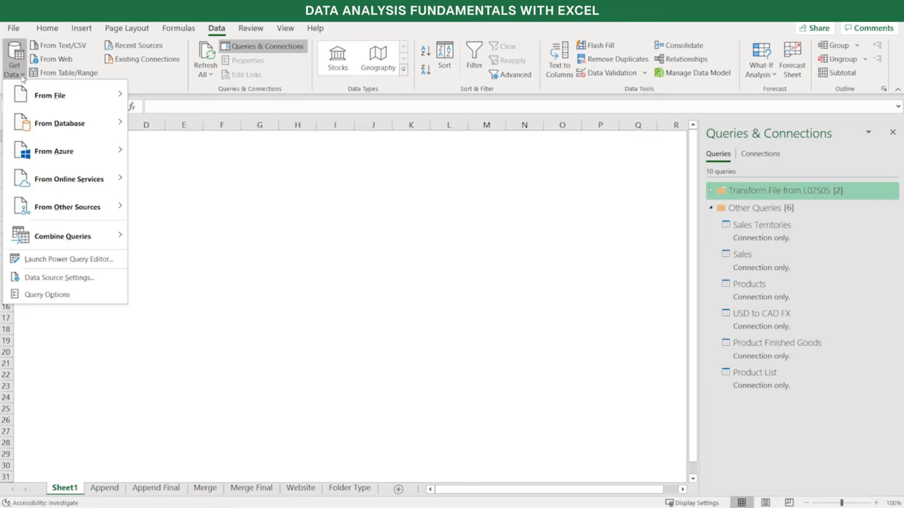
{"action": "mouse_move", "coordinate": [27, 96]}
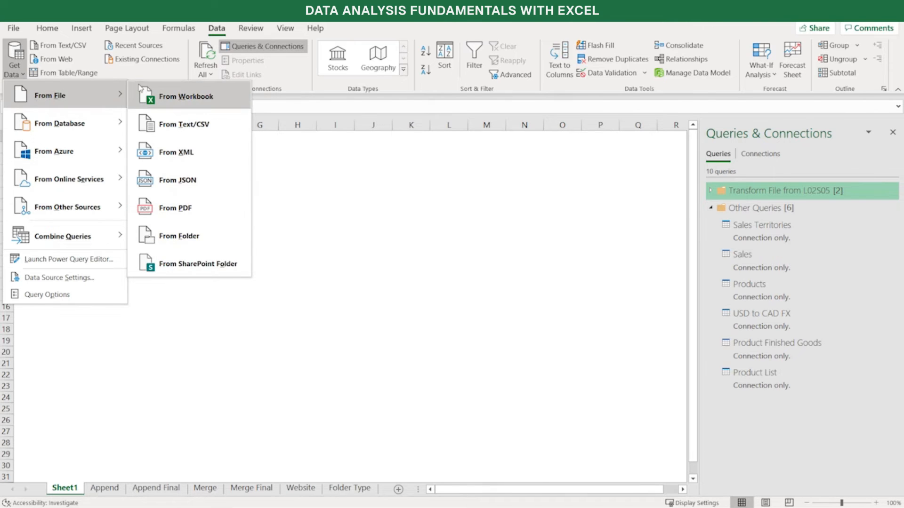
{"action": "left_click", "coordinate": [185, 93]}
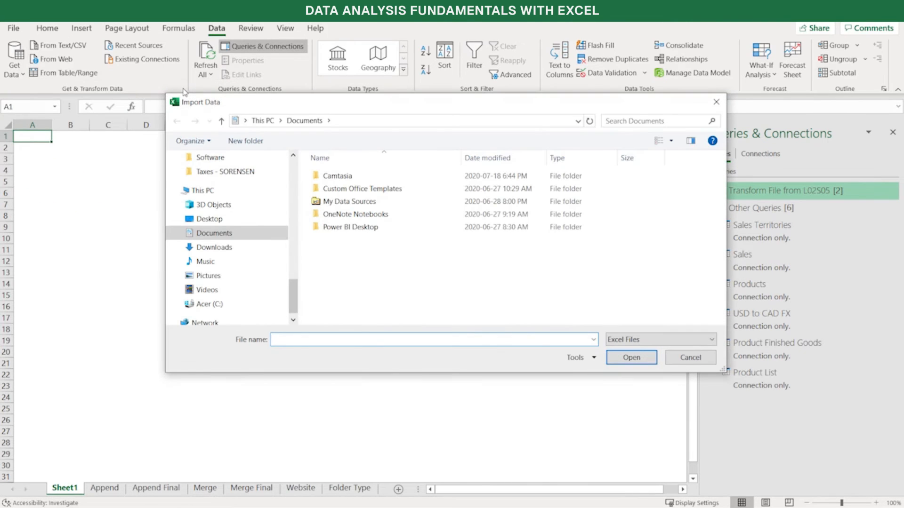
{"action": "scroll", "coordinate": [220, 227], "scroll_direction": "up", "scroll_amount": 1}
{"action": "scroll", "coordinate": [221, 227], "scroll_direction": "down", "scroll_amount": 2}
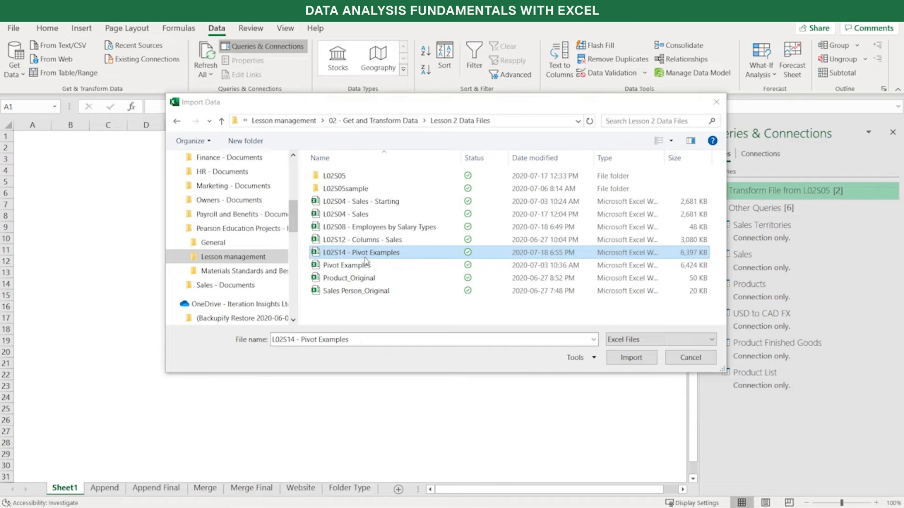
{"action": "left_click", "coordinate": [631, 359]}
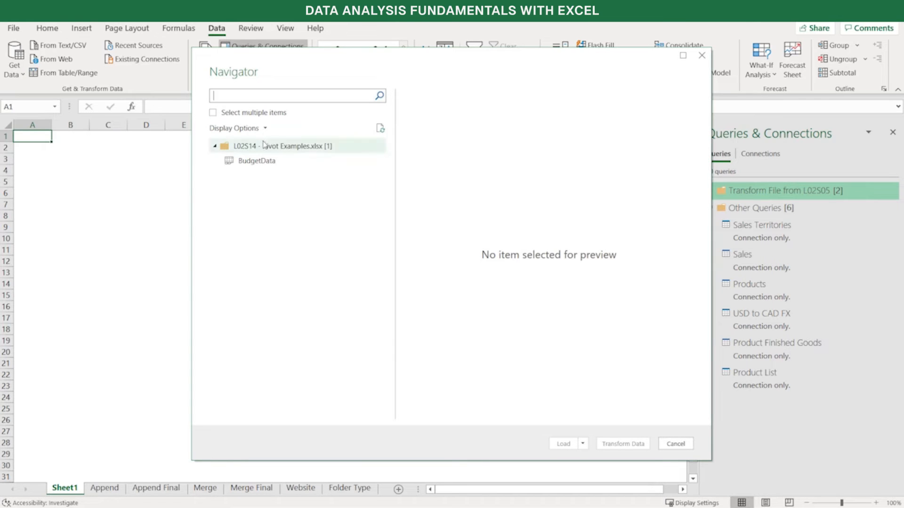
Preview the BudgetData sheet of the imported workbook and open it in Power Query for transformation
{"action": "left_click", "coordinate": [266, 166]}
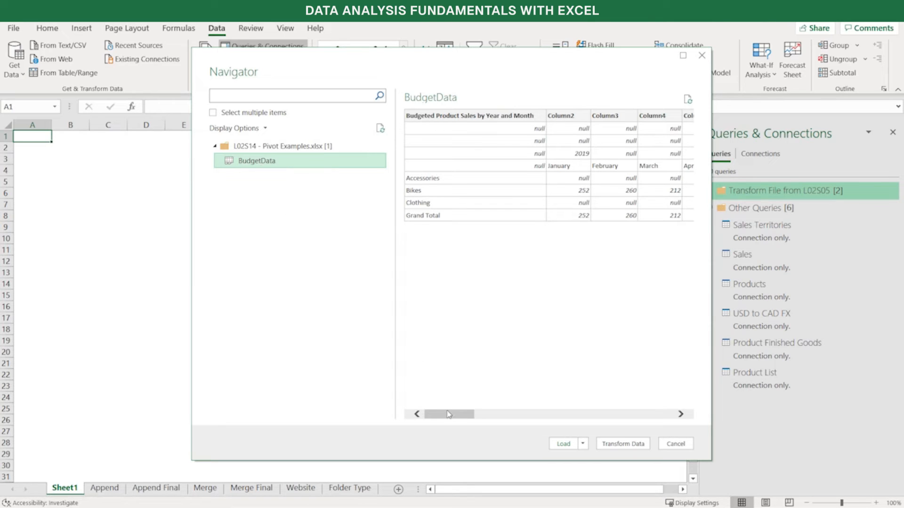
{"action": "mouse_move", "coordinate": [449, 414]}
{"action": "left_mouse_down"}
{"action": "mouse_move", "coordinate": [473, 420]}
{"action": "mouse_move", "coordinate": [449, 423]}
{"action": "left_mouse_up"}
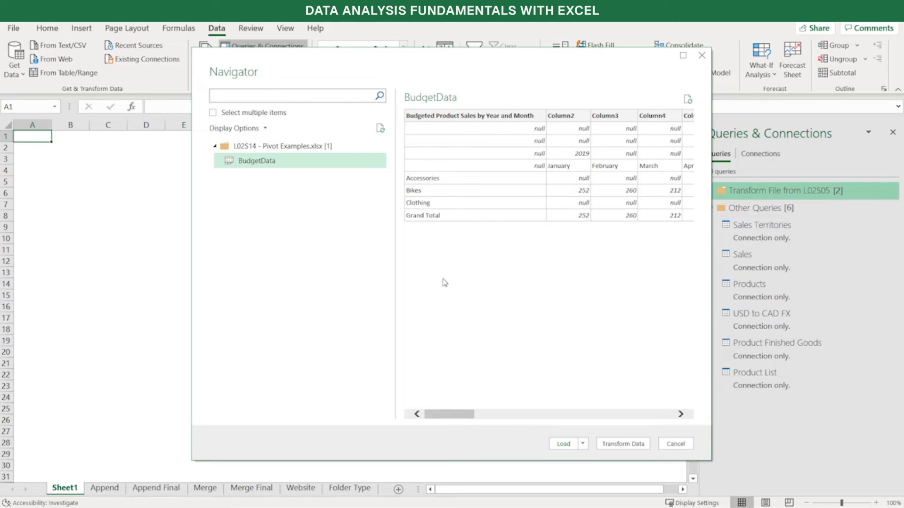
{"action": "left_click_drag", "start_coordinate": [457, 415], "coordinate": [430, 415]}
{"action": "left_click", "coordinate": [627, 445]}
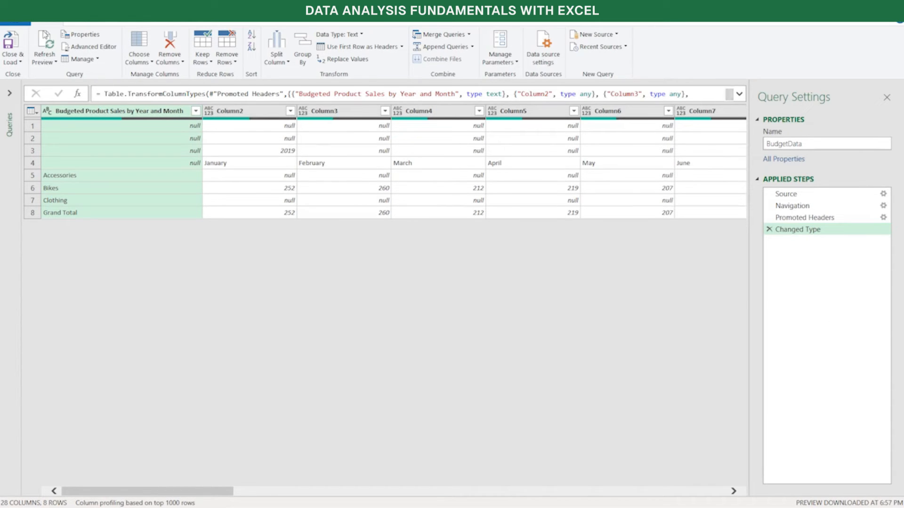
Demote the BudgetData query's headers to the first row
{"action": "left_click", "coordinate": [79, 24]}
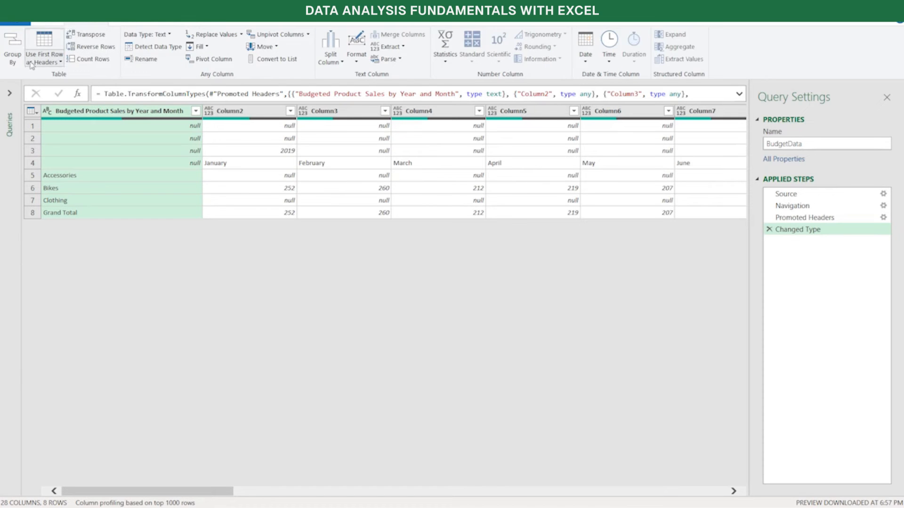
{"action": "left_click", "coordinate": [61, 63]}
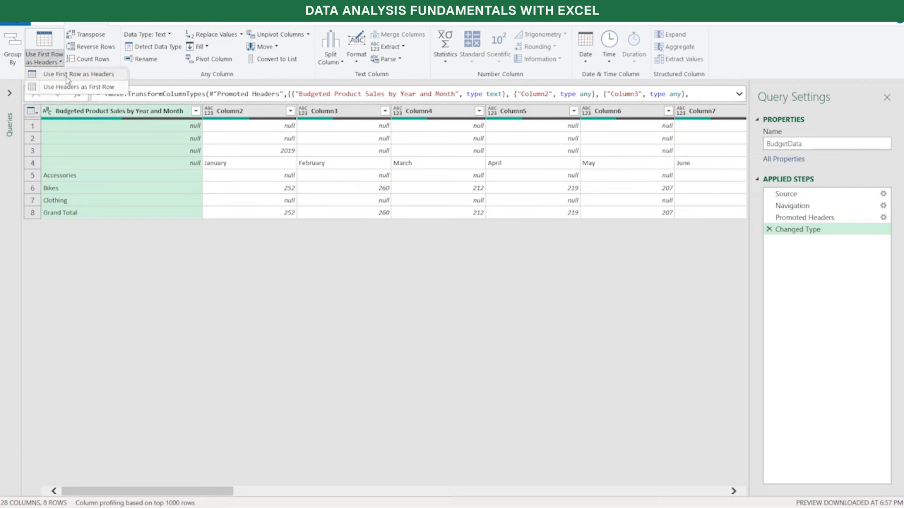
{"action": "left_click", "coordinate": [113, 88]}
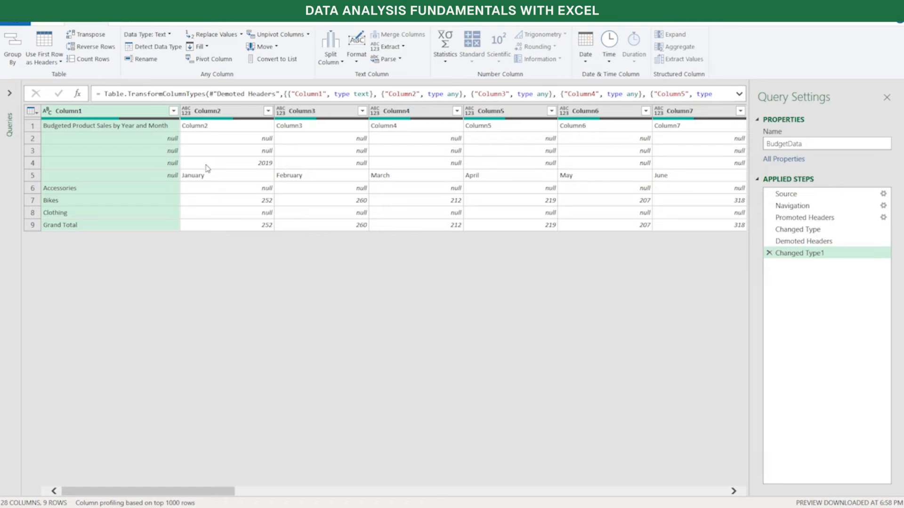
Remove the blank rows from the BudgetData query
{"action": "left_click", "coordinate": [59, 24]}
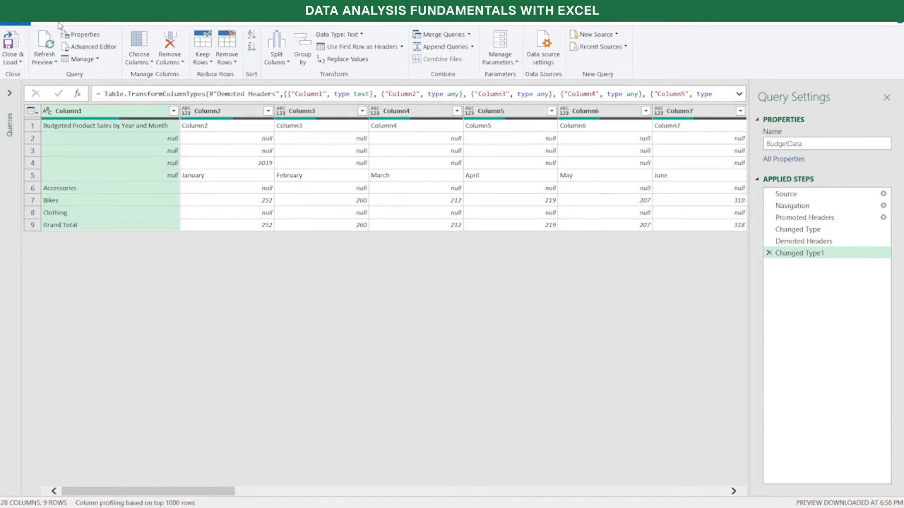
{"action": "left_click", "coordinate": [231, 62]}
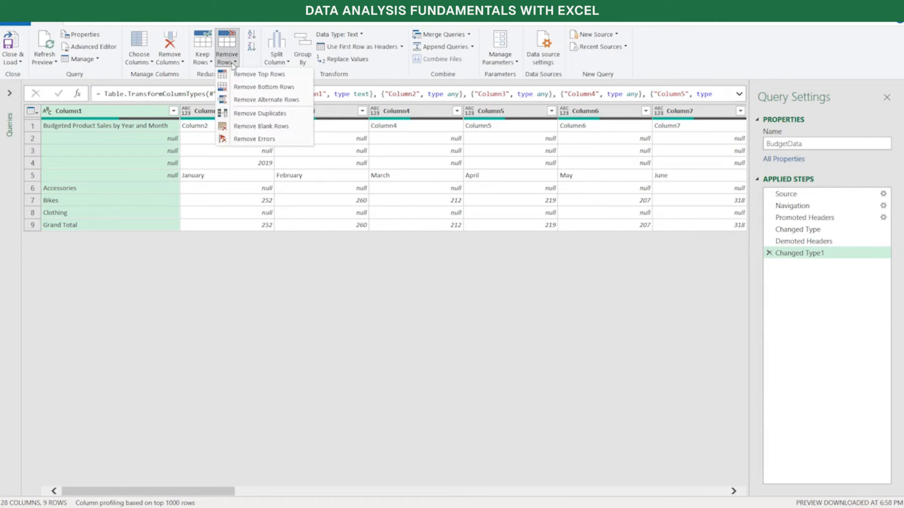
{"action": "left_click", "coordinate": [260, 127]}
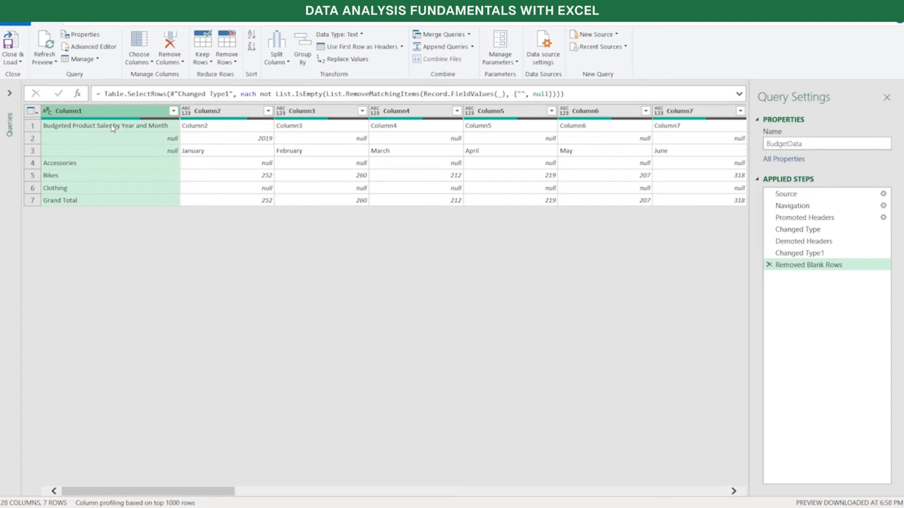
Remove the top 1 row, which holds the report title, from the BudgetData query
{"action": "left_click", "coordinate": [237, 64]}
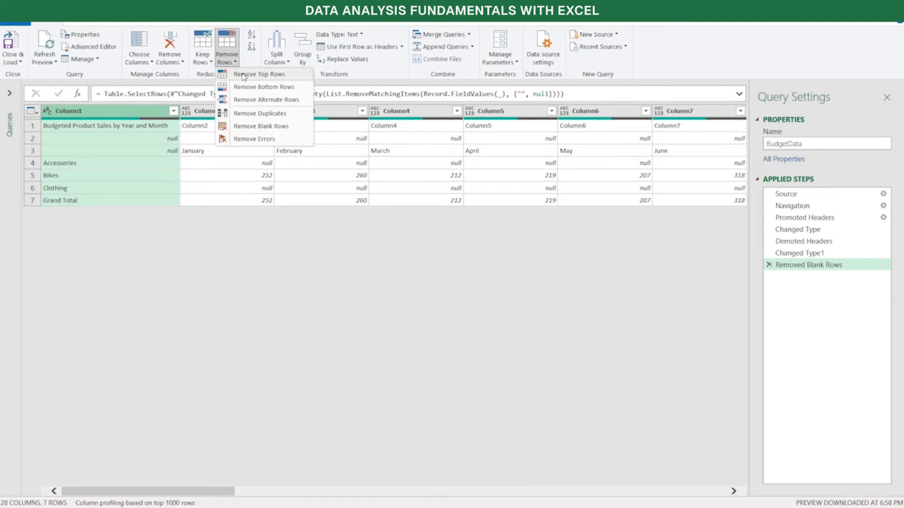
{"action": "left_click", "coordinate": [259, 74]}
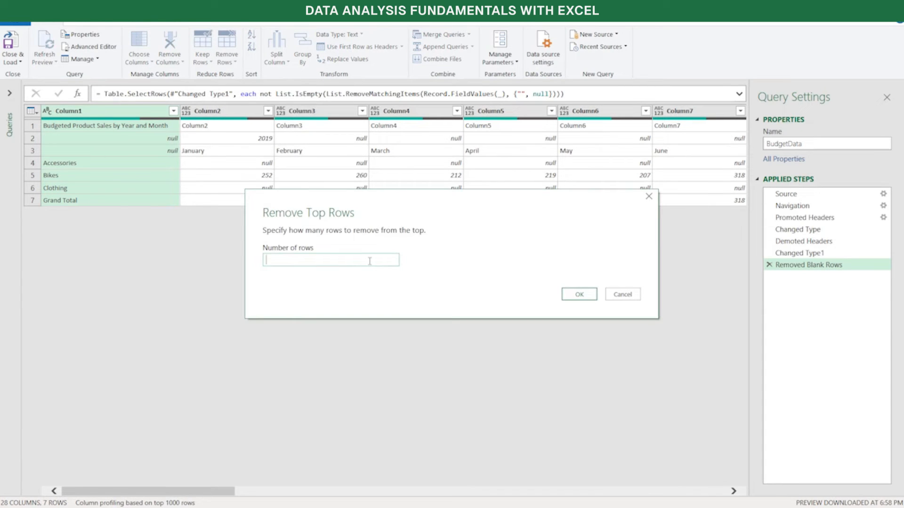
{"action": "type", "text": "1"}
{"action": "left_click", "coordinate": [579, 295]}
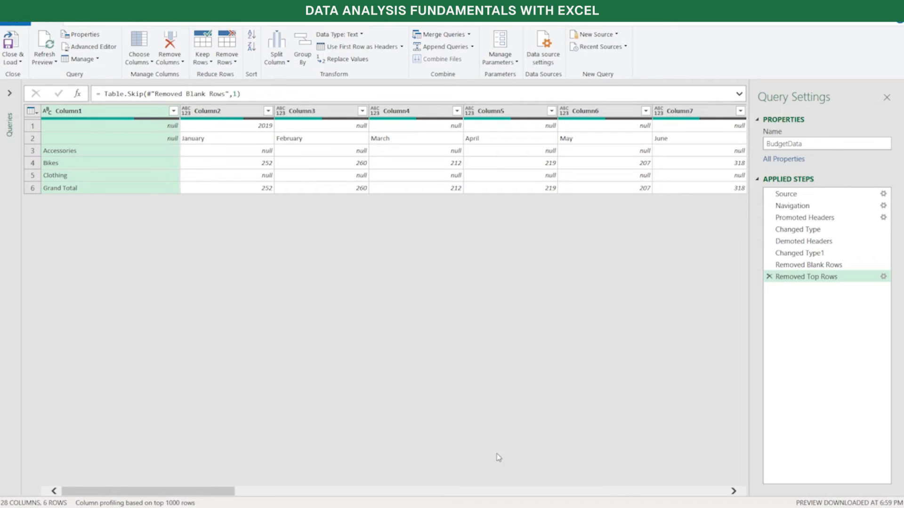
Transpose the BudgetData table and use its first row as headers, leaving Column1's data type as it is
{"action": "left_click", "coordinate": [86, 25]}
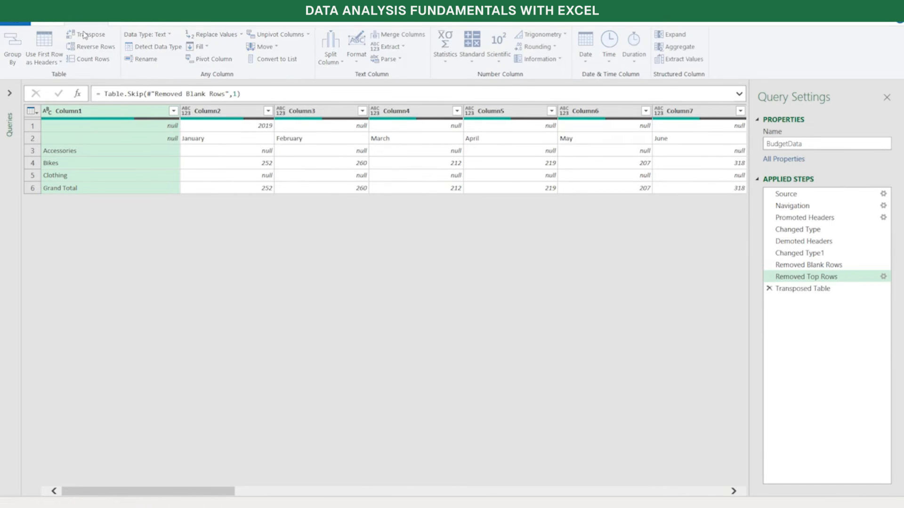
{"action": "left_click", "coordinate": [85, 35]}
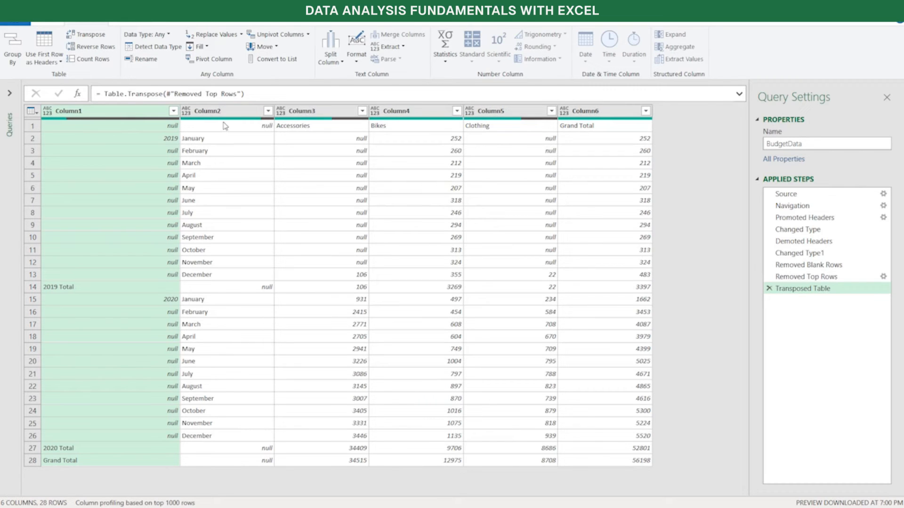
{"action": "left_click", "coordinate": [44, 44]}
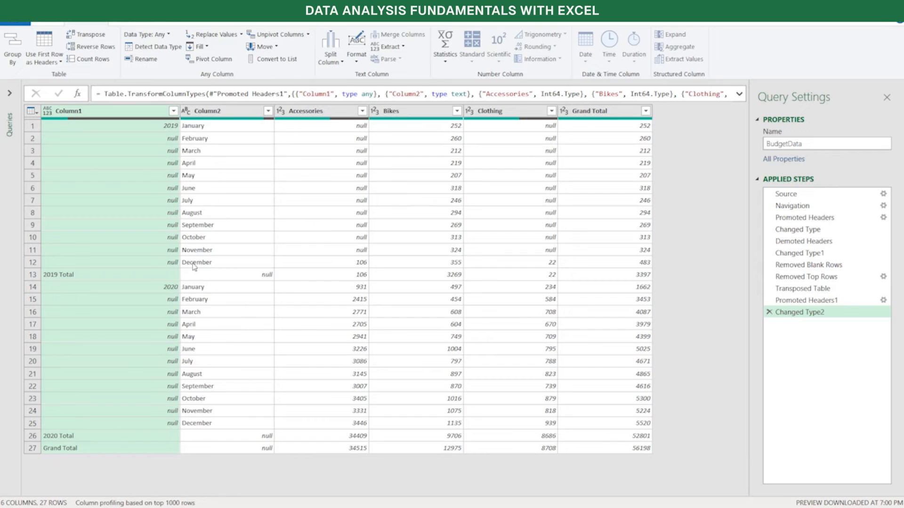
{"action": "left_click", "coordinate": [47, 111]}
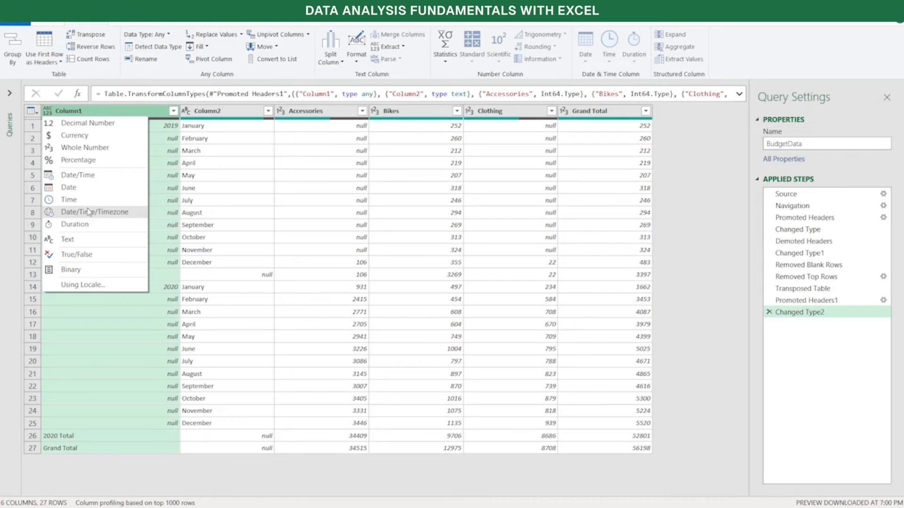
{"action": "key", "text": "Escape"}
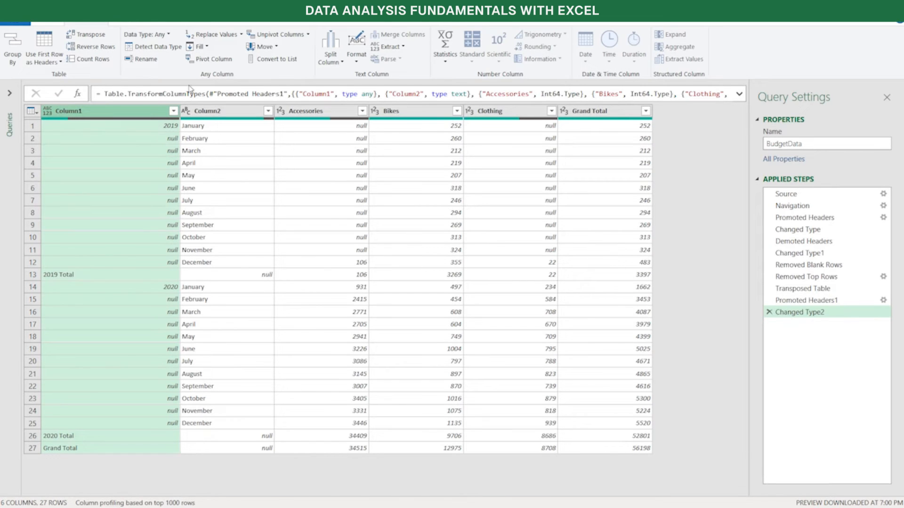
{"action": "left_click", "coordinate": [174, 111]}
{"action": "mouse_move", "coordinate": [196, 200]}
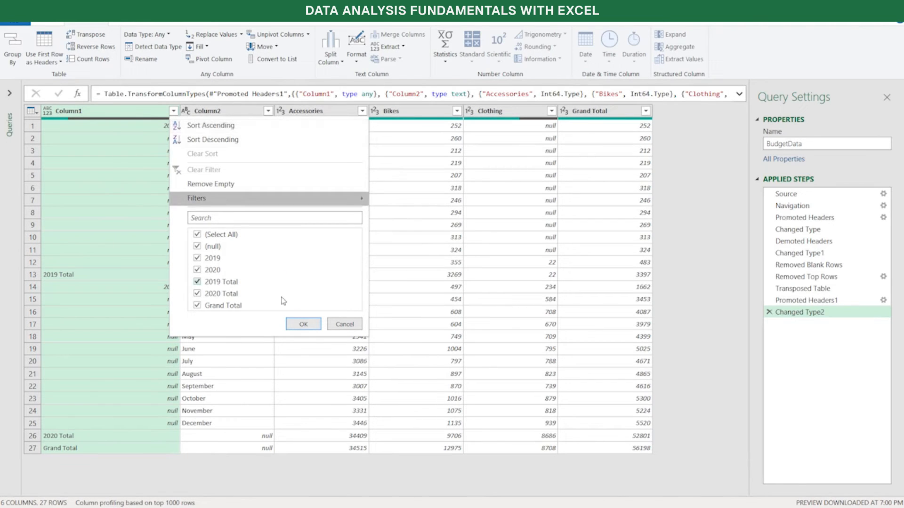
{"action": "left_click", "coordinate": [343, 324]}
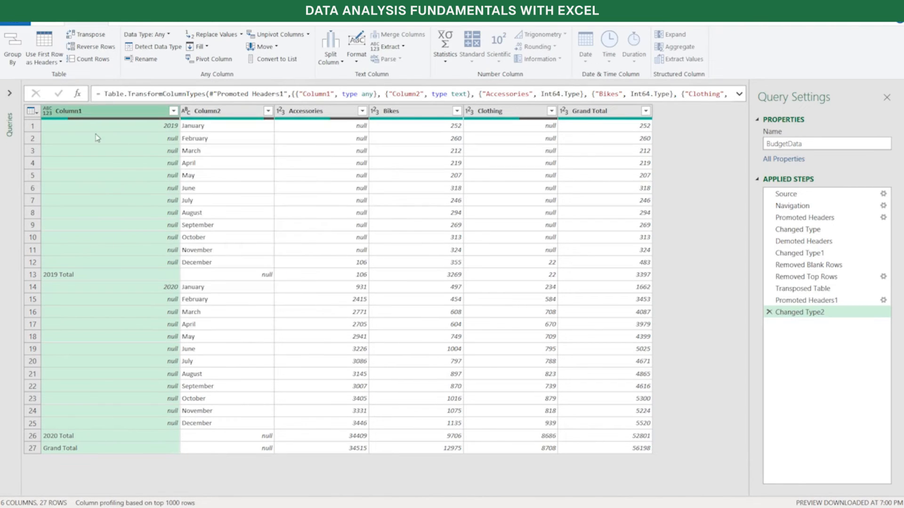
Set Column1's data type to Text and fill its year values down into the null cells below them
{"action": "left_click", "coordinate": [49, 112]}
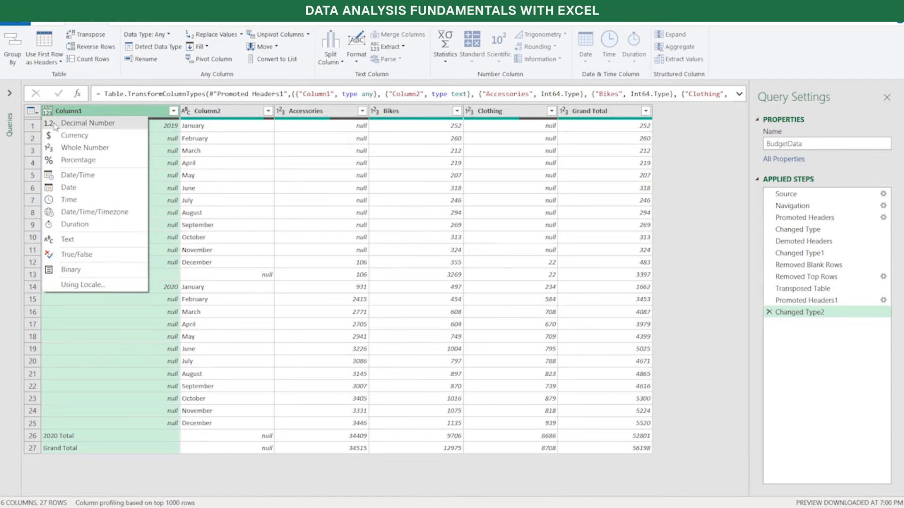
{"action": "left_click", "coordinate": [68, 240]}
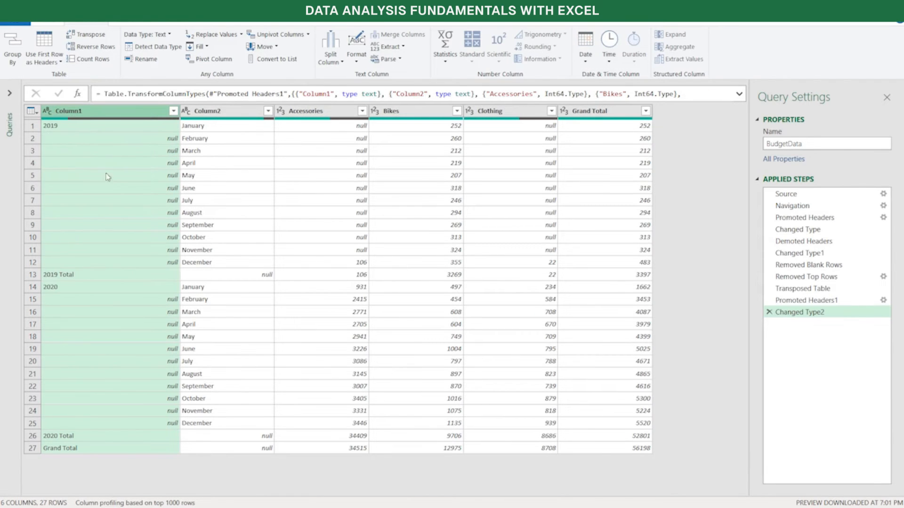
{"action": "left_click", "coordinate": [173, 112]}
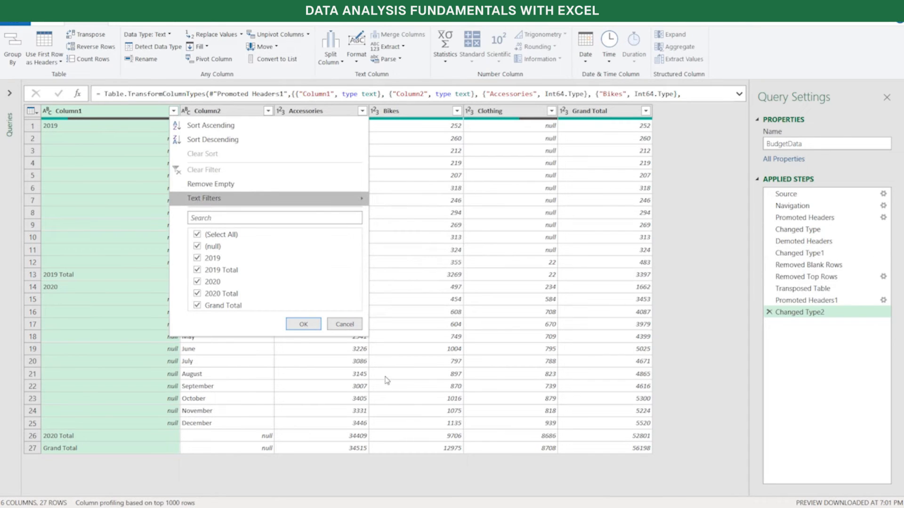
{"action": "left_click", "coordinate": [339, 326]}
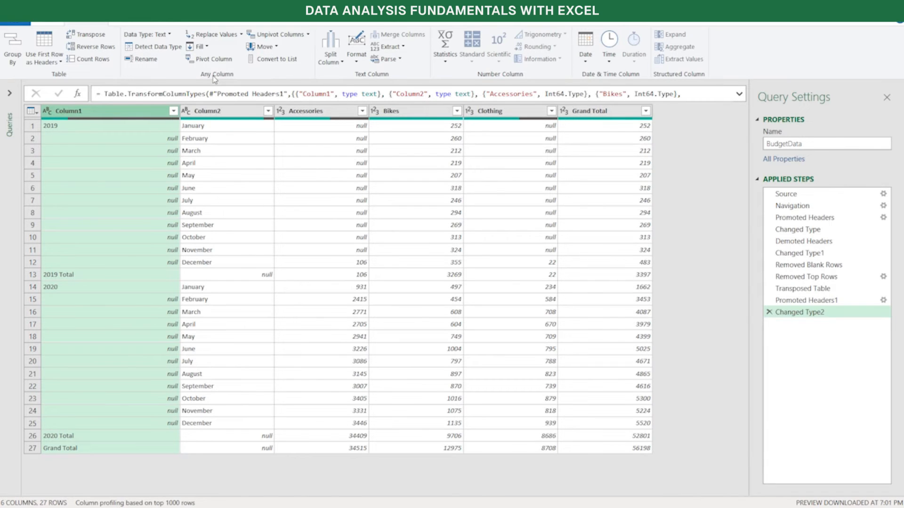
{"action": "left_click", "coordinate": [207, 48]}
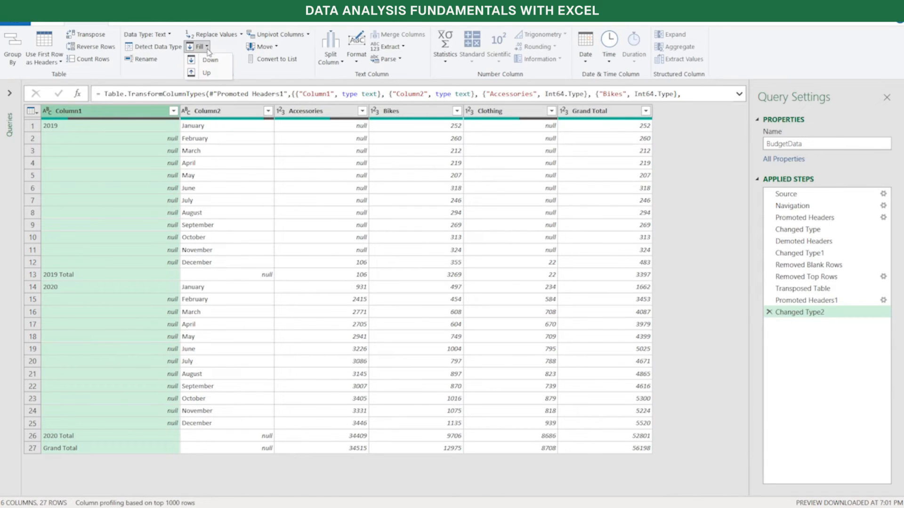
{"action": "left_click", "coordinate": [210, 60]}
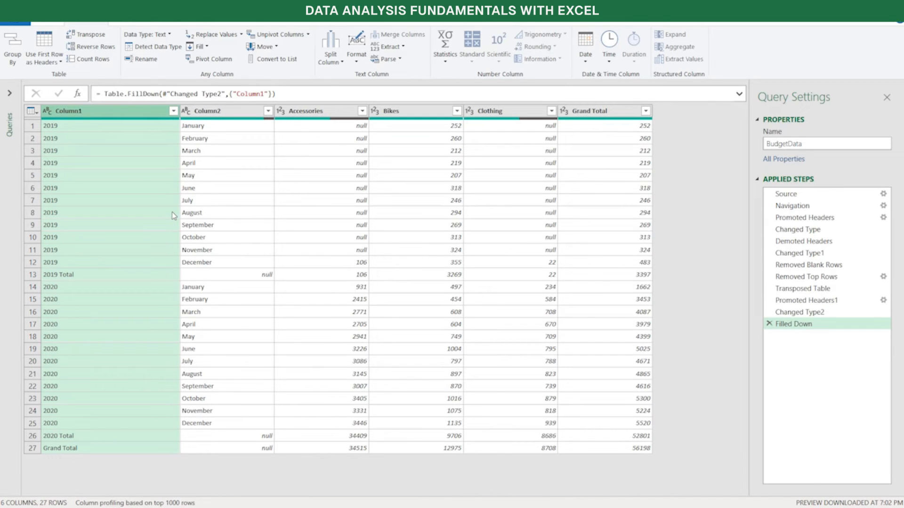
Filter Column1 to keep only the rows that do not contain "Total"
{"action": "left_click", "coordinate": [173, 111]}
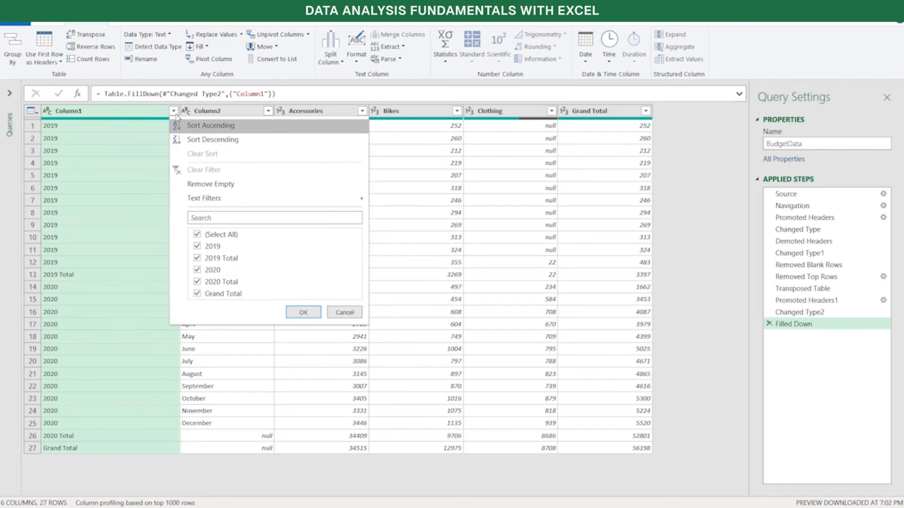
{"action": "mouse_move", "coordinate": [187, 202]}
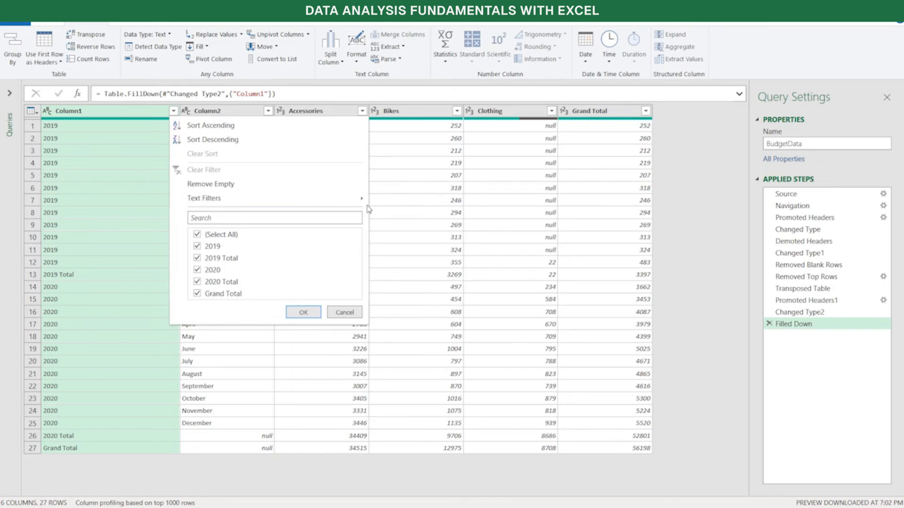
{"action": "mouse_move", "coordinate": [365, 198]}
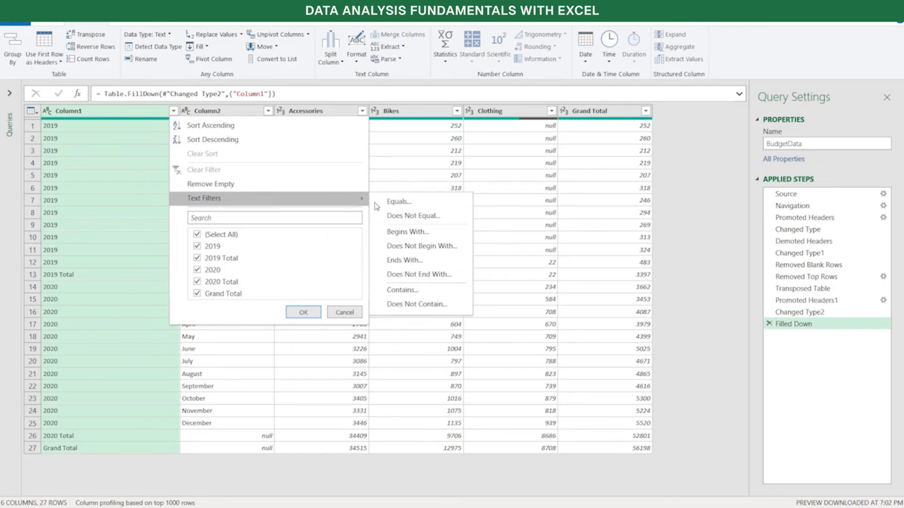
{"action": "left_click", "coordinate": [422, 304]}
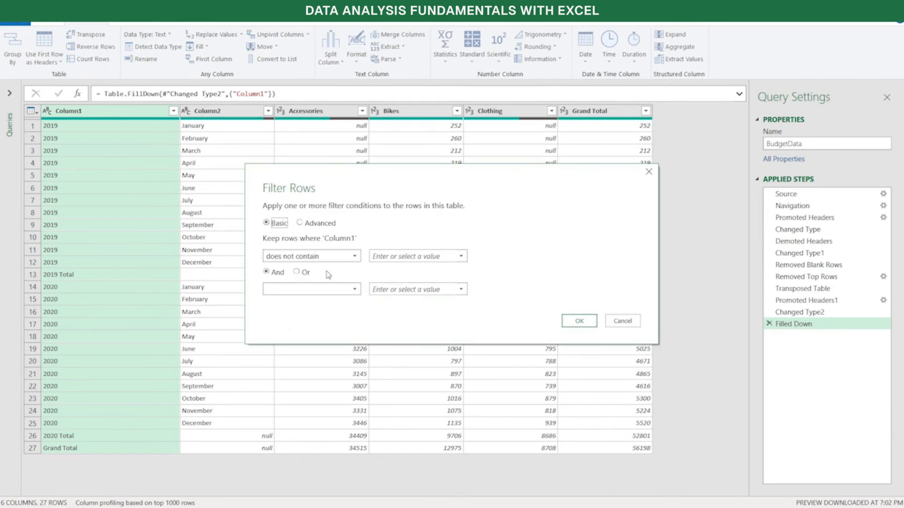
{"action": "left_click", "coordinate": [399, 257]}
{"action": "type", "text": "total"}
{"action": "key", "text": "BackSpace"}
{"action": "key", "text": "BackSpace"}
{"action": "key", "text": "BackSpace"}
{"action": "key", "text": "BackSpace"}
{"action": "key", "text": "BackSpace"}
{"action": "type", "text": "Total"}
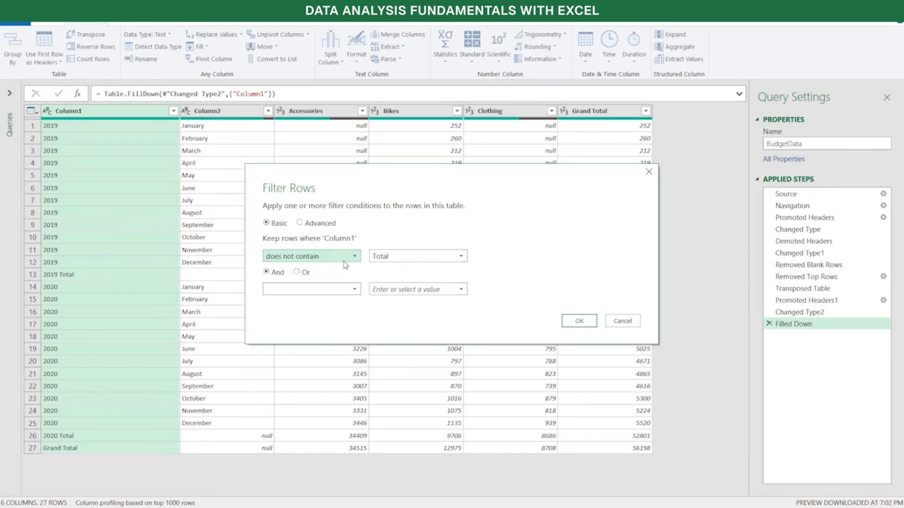
{"action": "left_click", "coordinate": [579, 320]}
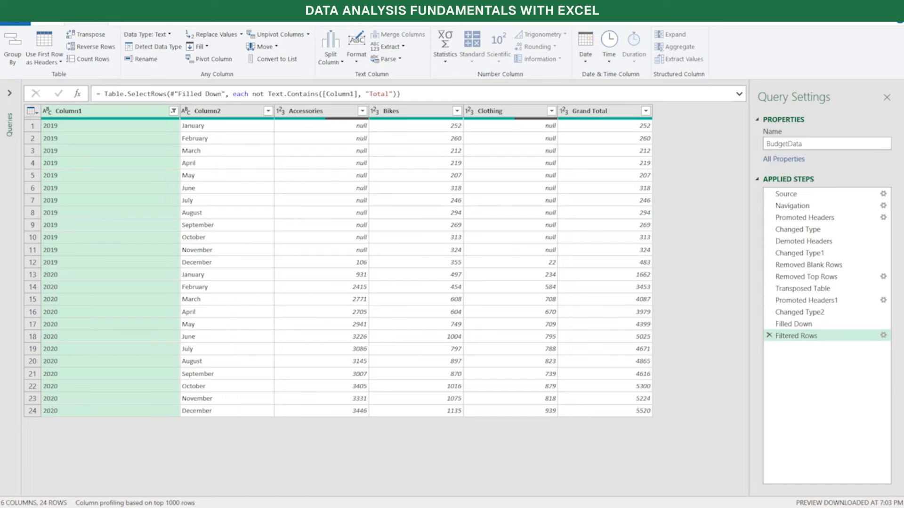
Rename Column1 as Year and Column2 as Month
{"action": "double_click", "coordinate": [87, 115]}
{"action": "type", "text": "Year"}
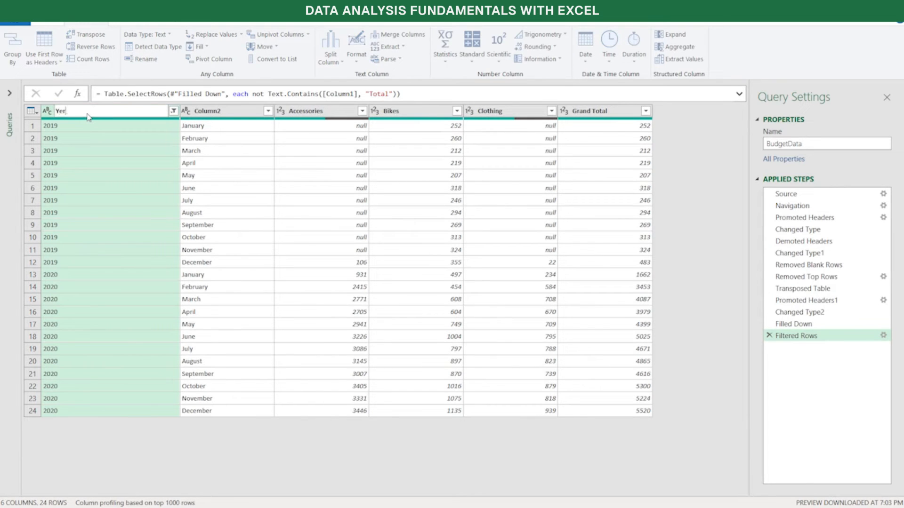
{"action": "key", "text": "BackSpace"}
{"action": "key", "text": "BackSpace"}
{"action": "key", "text": "BackSpace"}
{"action": "type", "text": "ear"}
{"action": "key", "text": "Return"}
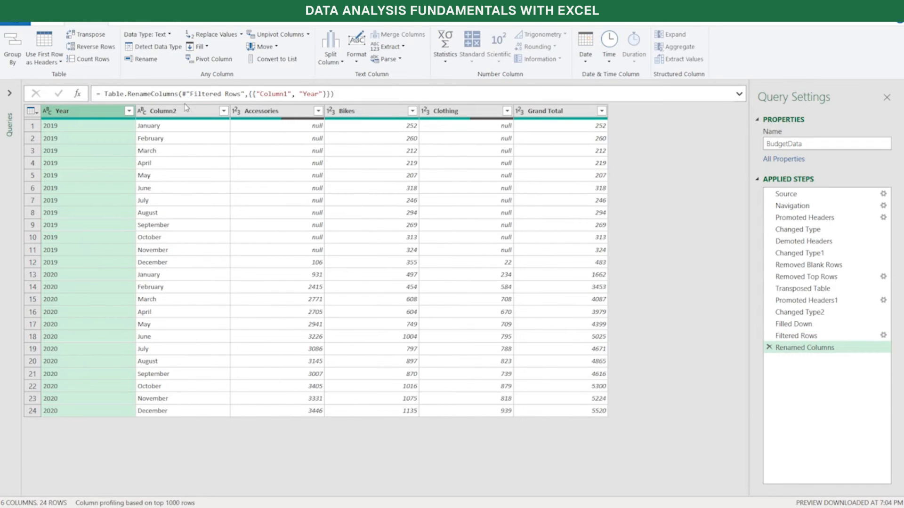
{"action": "double_click", "coordinate": [179, 111]}
{"action": "type", "text": "Month"}
{"action": "key", "text": "Return"}
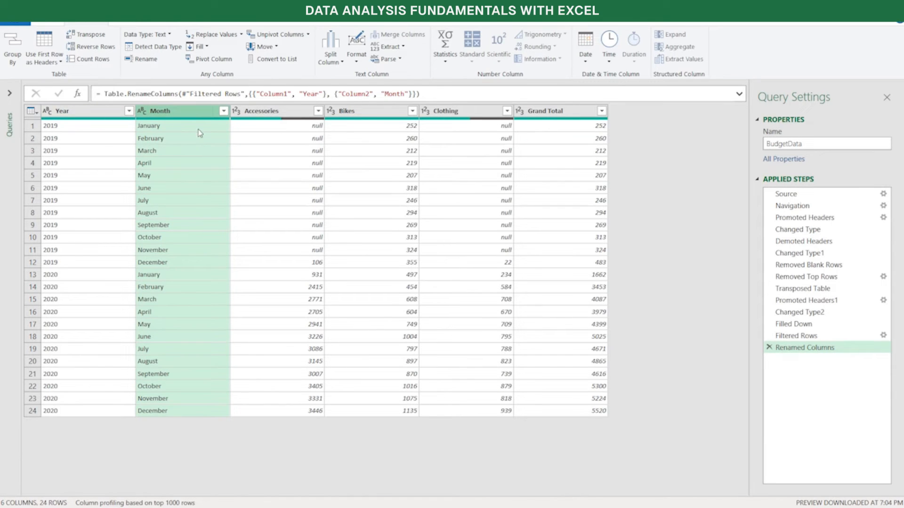
{"action": "left_click", "coordinate": [289, 127]}
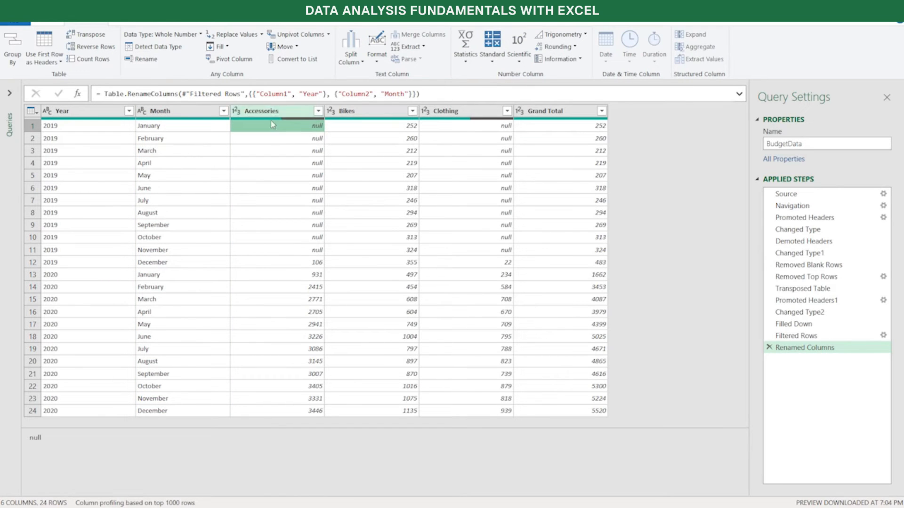
{"action": "left_click", "coordinate": [356, 129]}
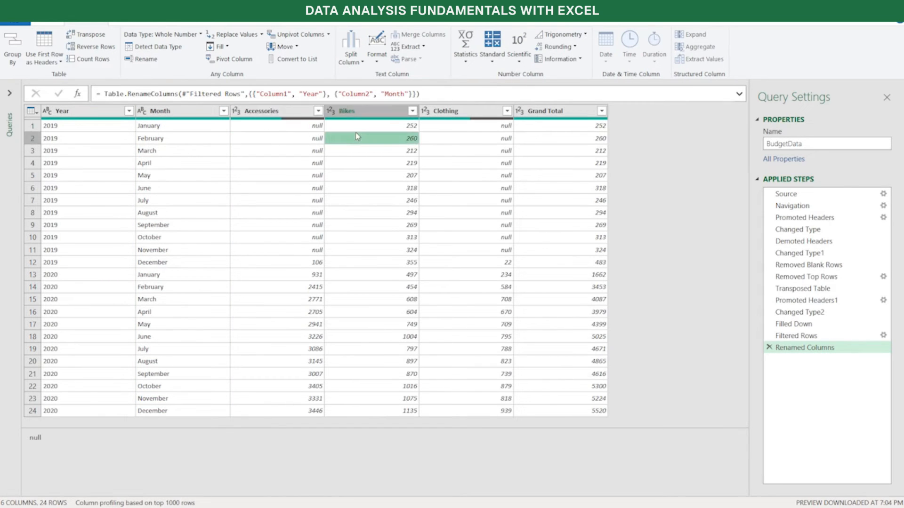
{"action": "left_click", "coordinate": [449, 130]}
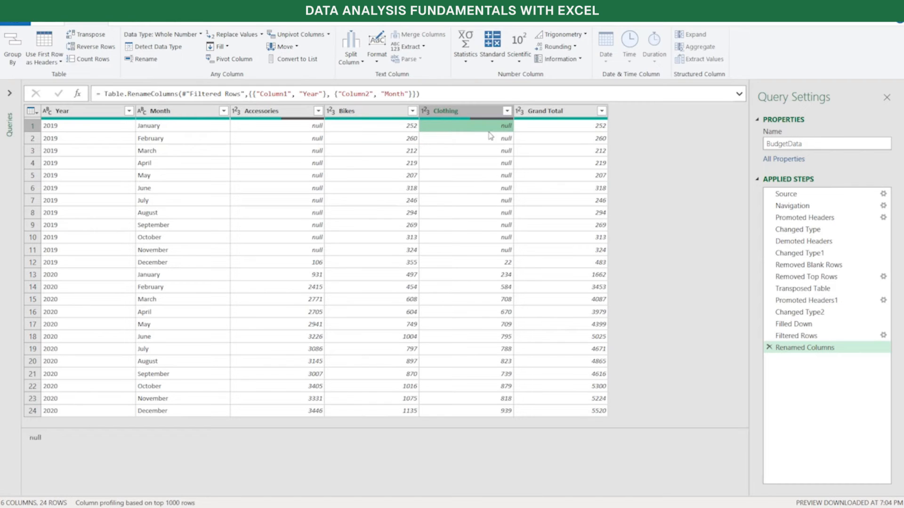
{"action": "left_click", "coordinate": [534, 135]}
{"action": "left_click", "coordinate": [535, 128]}
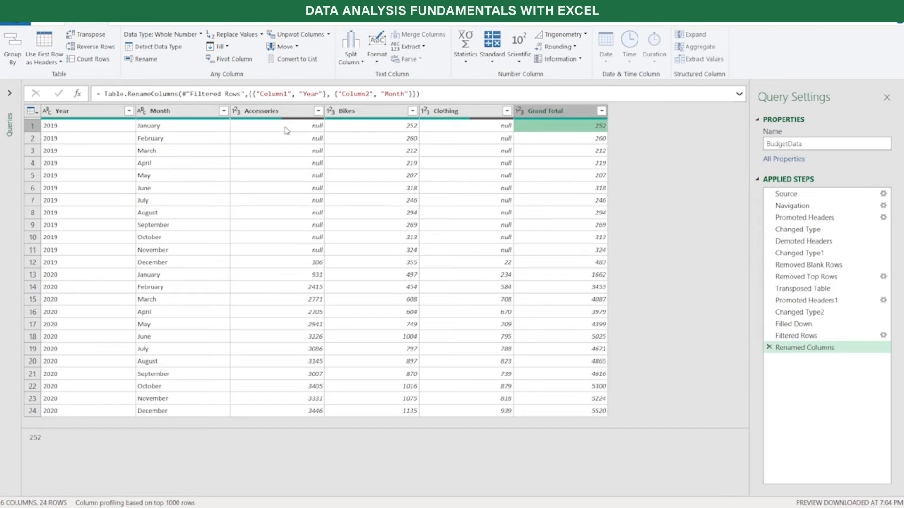
Unpivot all columns other than Year and Month into attribute-value pairs
{"action": "left_click", "coordinate": [114, 115]}
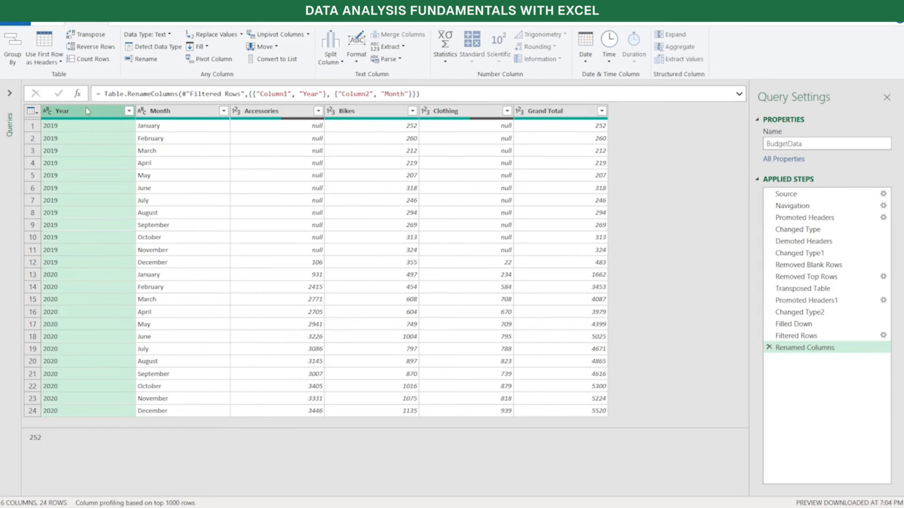
{"action": "mouse_move", "coordinate": [115, 122]}
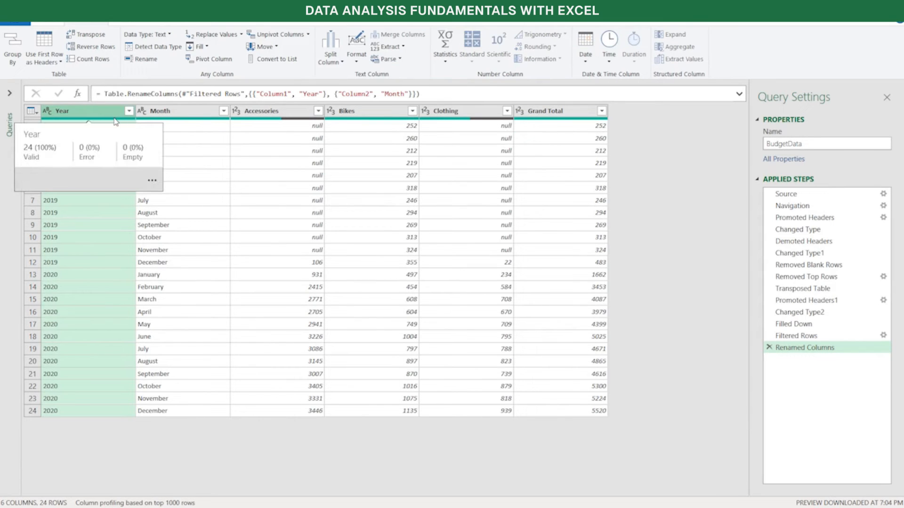
{"action": "left_click", "coordinate": [189, 110], "text": "ctrl"}
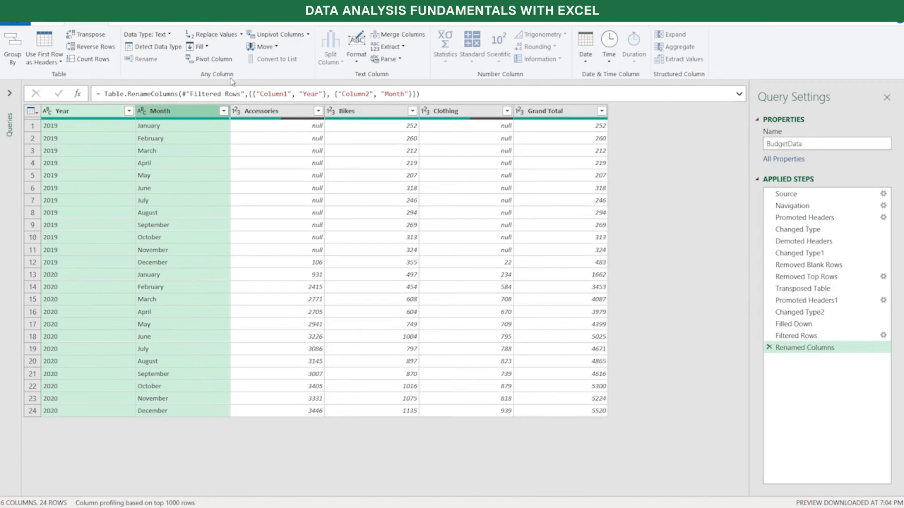
{"action": "left_click", "coordinate": [309, 34]}
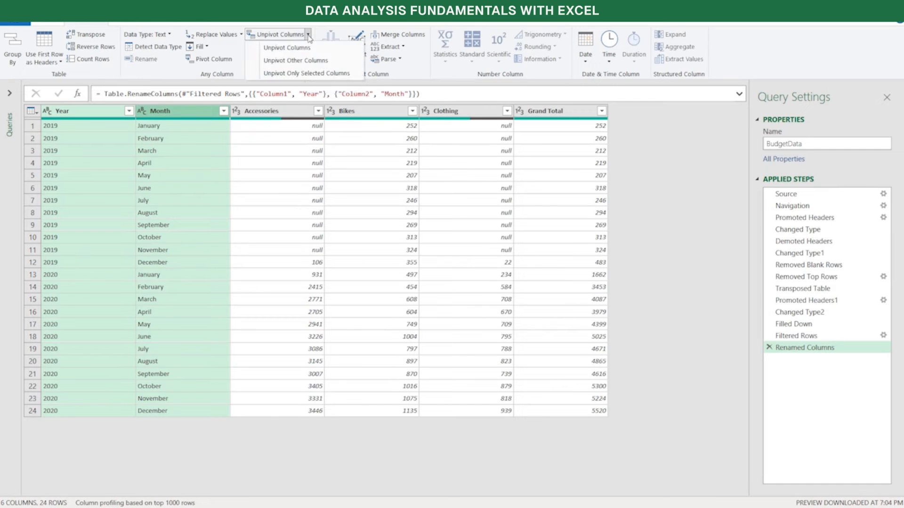
{"action": "left_click", "coordinate": [309, 61]}
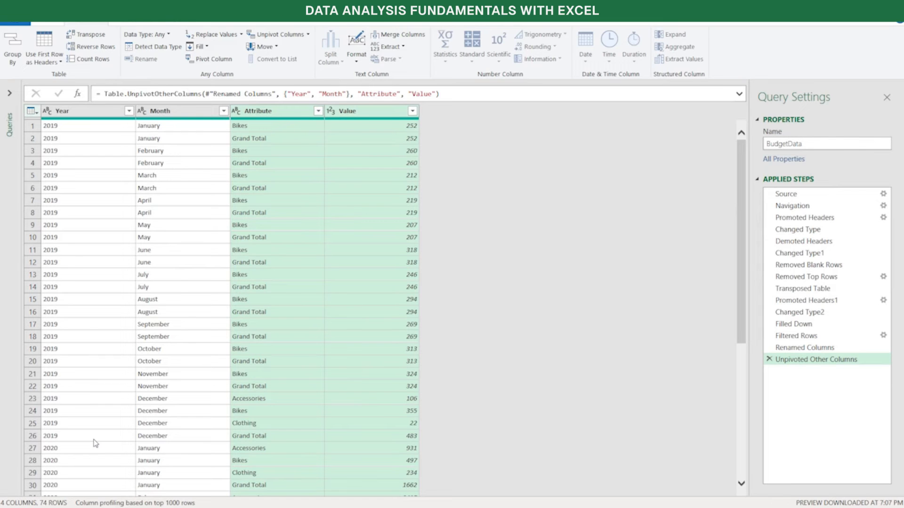
Compare the table before and after unpivoting using the Renamed Columns and Unpivoted Other Columns applied steps
{"action": "left_click", "coordinate": [818, 347]}
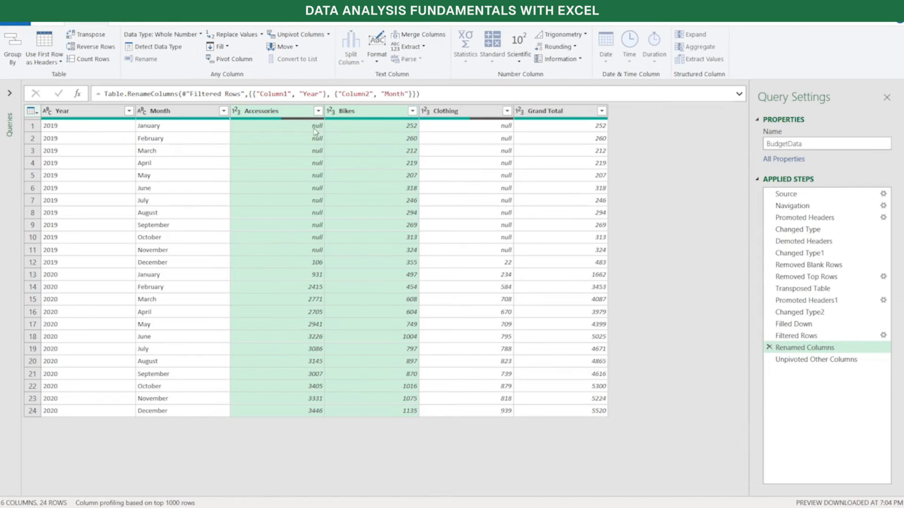
{"action": "left_click", "coordinate": [300, 115]}
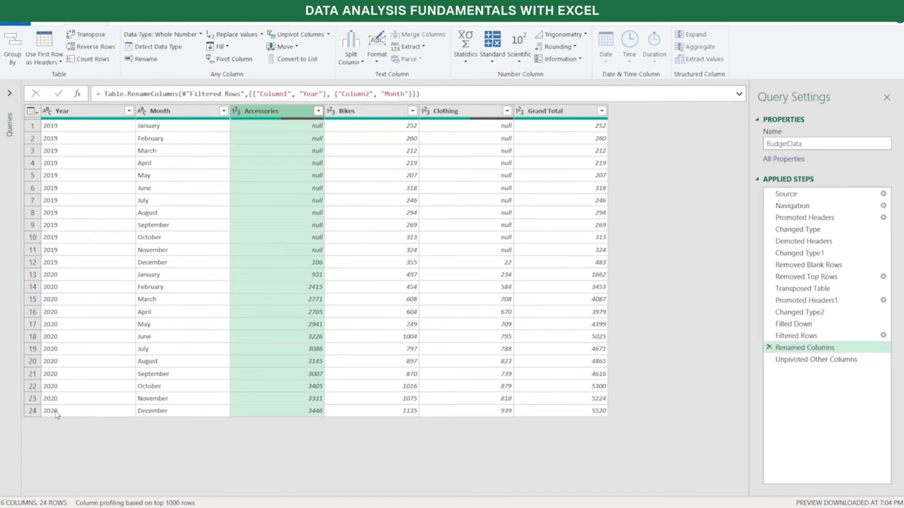
{"action": "left_click", "coordinate": [796, 360]}
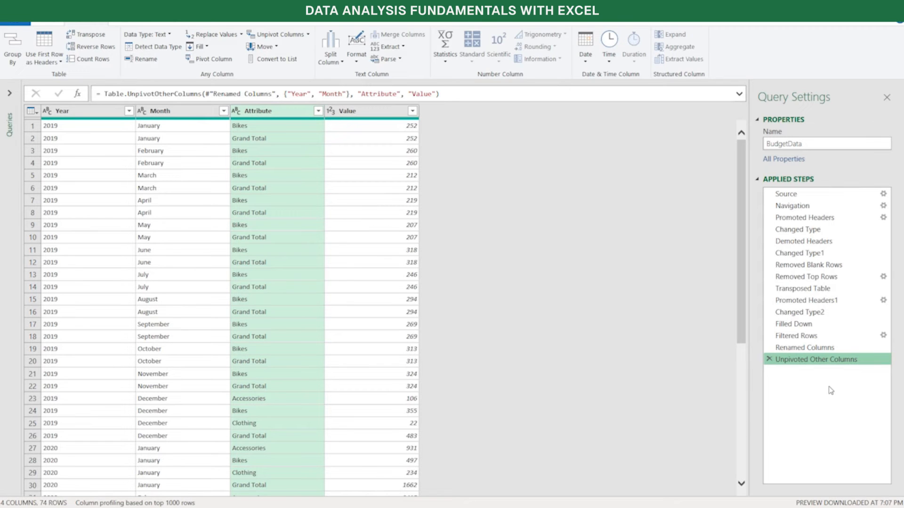
{"action": "left_click", "coordinate": [820, 349]}
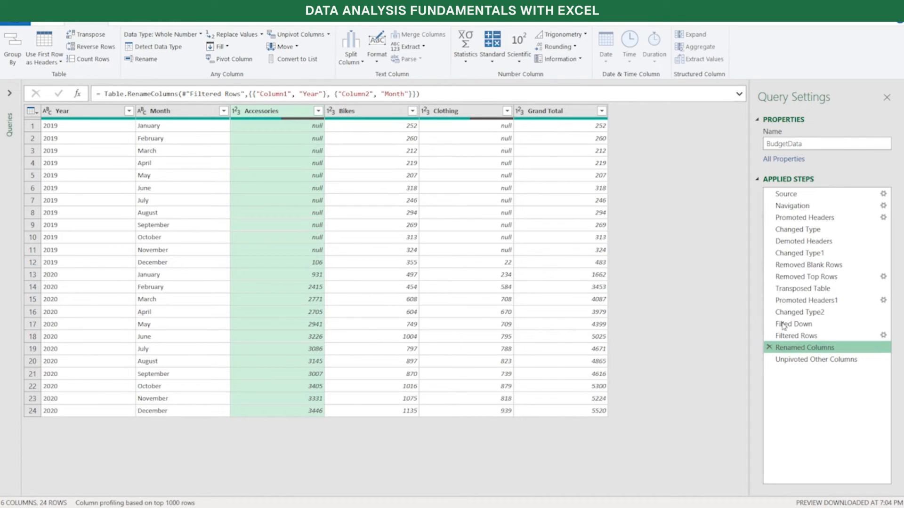
{"action": "left_click", "coordinate": [814, 360]}
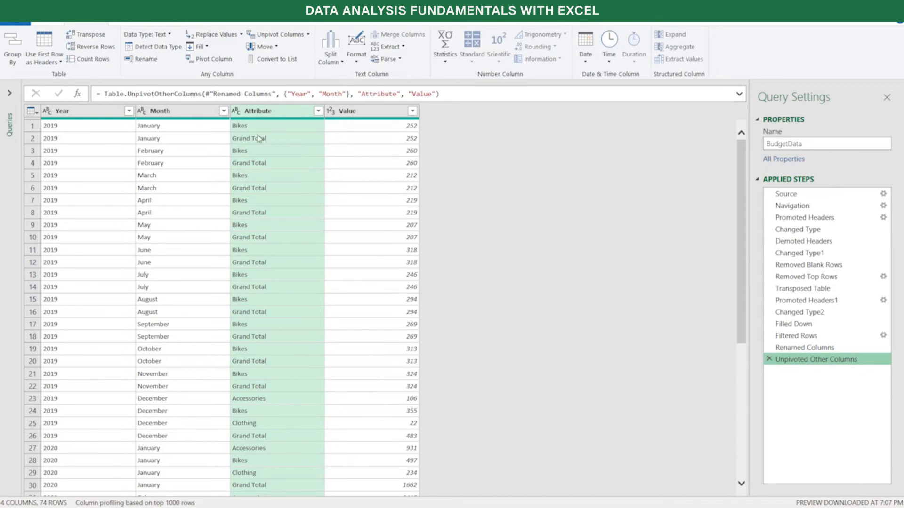
Filter the Attribute column to keep only the rows that do not contain "Grand Total"
{"action": "left_click", "coordinate": [319, 112]}
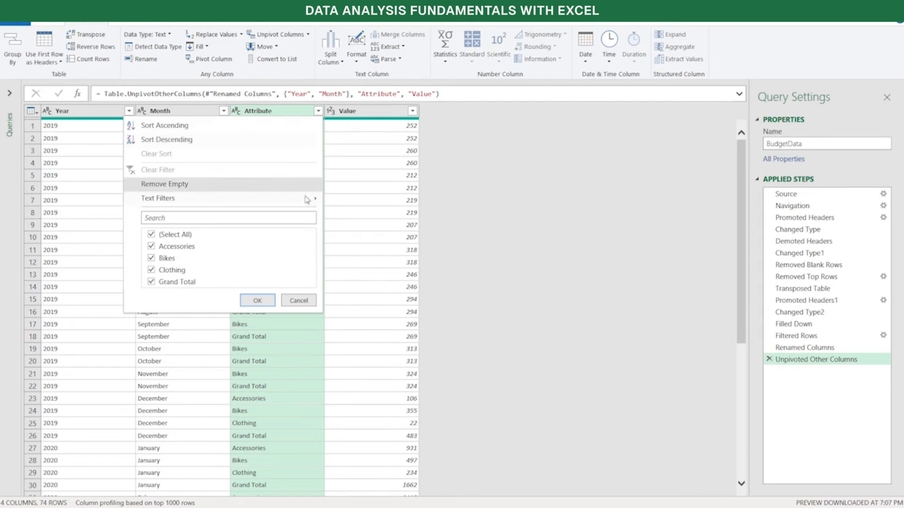
{"action": "mouse_move", "coordinate": [311, 198]}
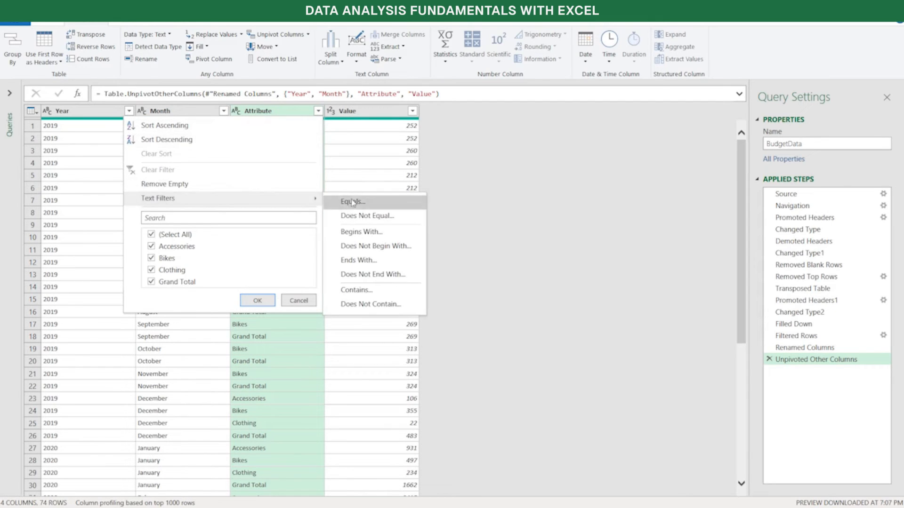
{"action": "left_click", "coordinate": [399, 311]}
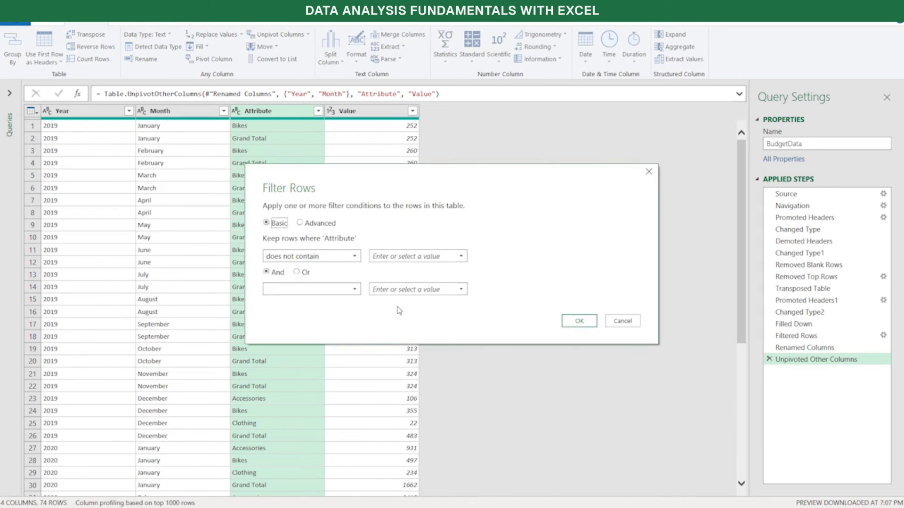
{"action": "left_click", "coordinate": [414, 260]}
{"action": "type", "text": "Grand Total"}
{"action": "left_click", "coordinate": [571, 324]}
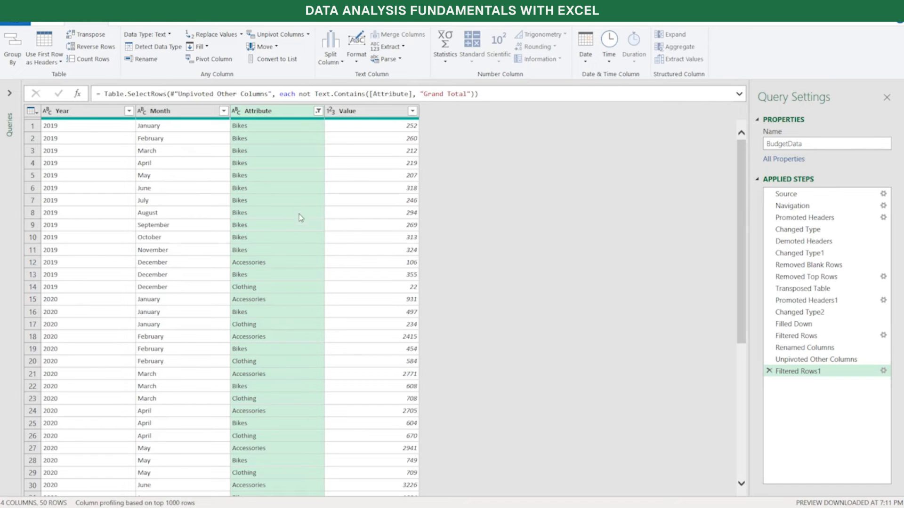
Rename the Attribute column as Product Category
{"action": "double_click", "coordinate": [281, 116]}
{"action": "type", "text": "Prod"}
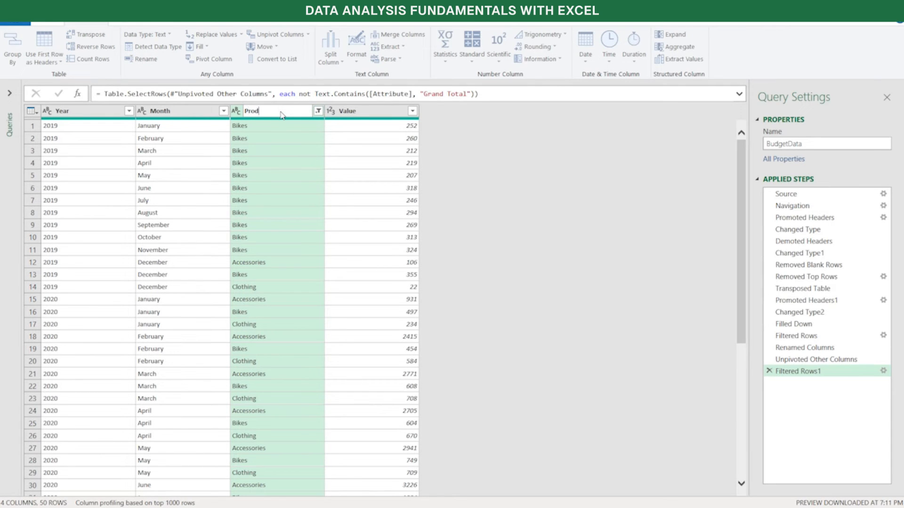
{"action": "type", "text": "uct Category"}
{"action": "key", "text": "Return"}
Rename the Value column as Budget Amount and set its data type to Currency
{"action": "double_click", "coordinate": [367, 112]}
{"action": "left_click", "coordinate": [367, 111]}
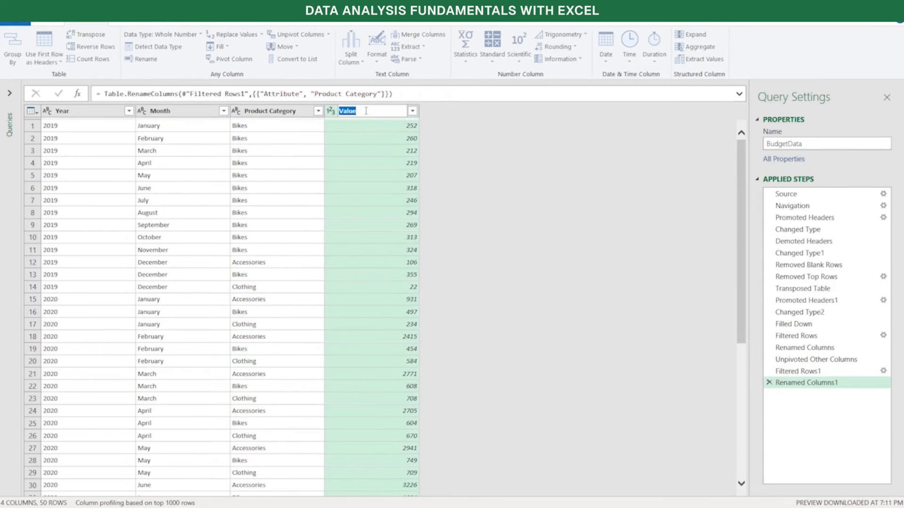
{"action": "key", "text": "BackSpace"}
{"action": "key", "text": "BackSpace"}
{"action": "key", "text": "BackSpace"}
{"action": "key", "text": "BackSpace"}
{"action": "key", "text": "BackSpace"}
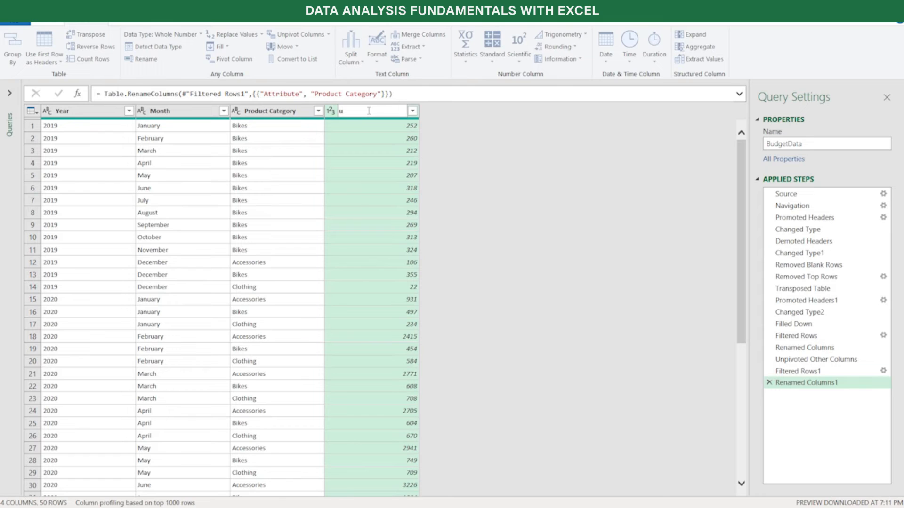
{"action": "type", "text": "Budget Amount"}
{"action": "key", "text": "Return"}
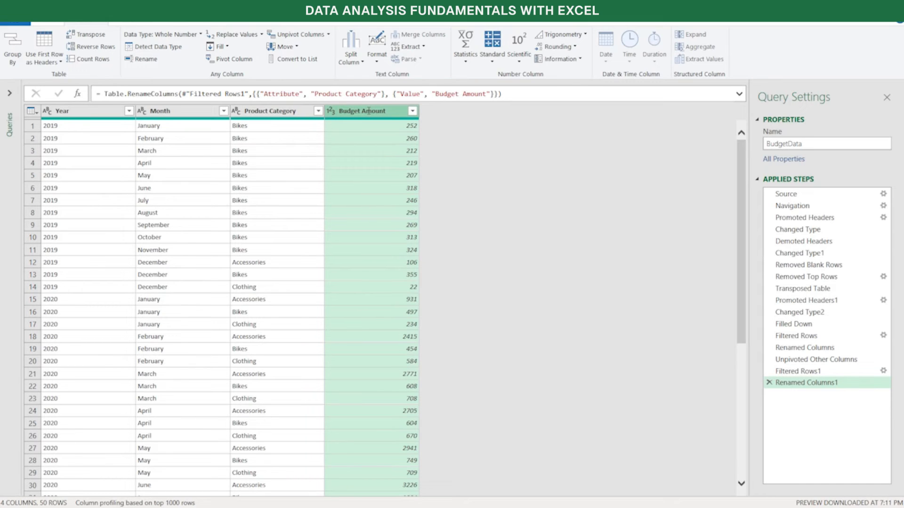
{"action": "left_click", "coordinate": [332, 112]}
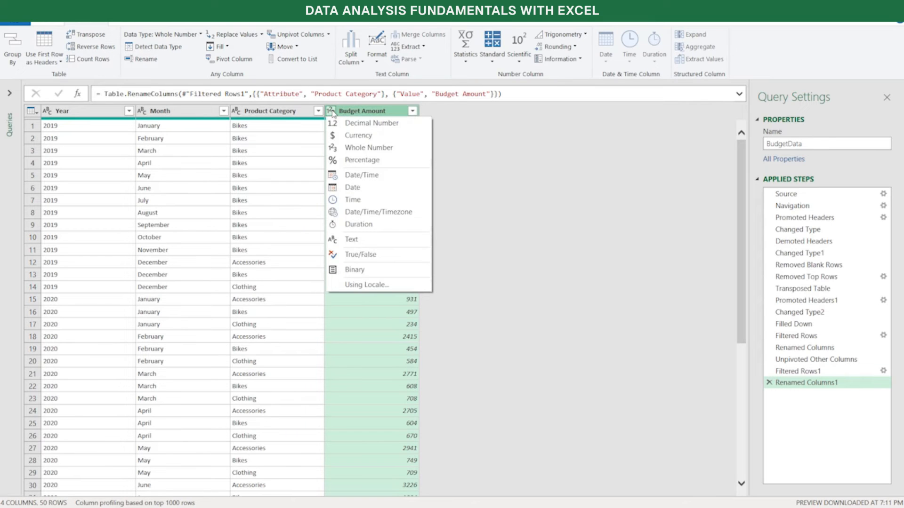
{"action": "left_click", "coordinate": [387, 136]}
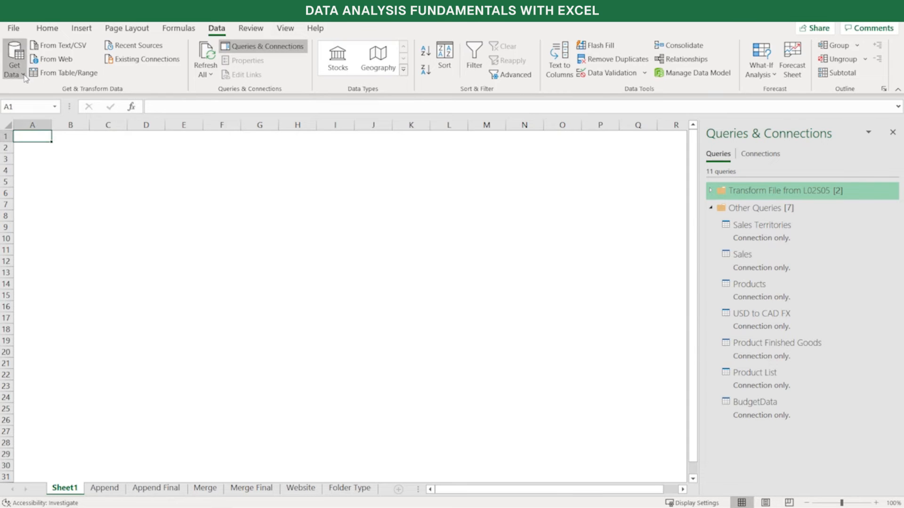
Launch the Power Query Editor from the workbook to get back to the queries
{"action": "left_click", "coordinate": [24, 76]}
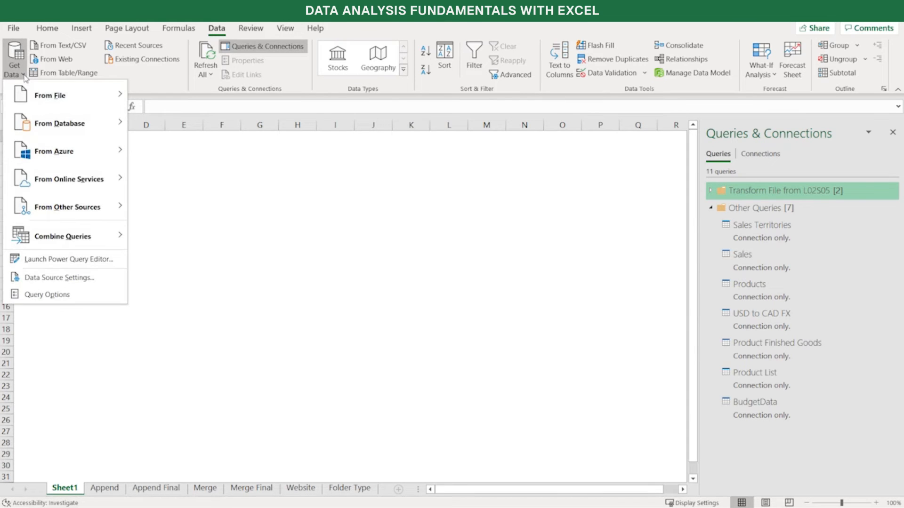
{"action": "left_click", "coordinate": [43, 262]}
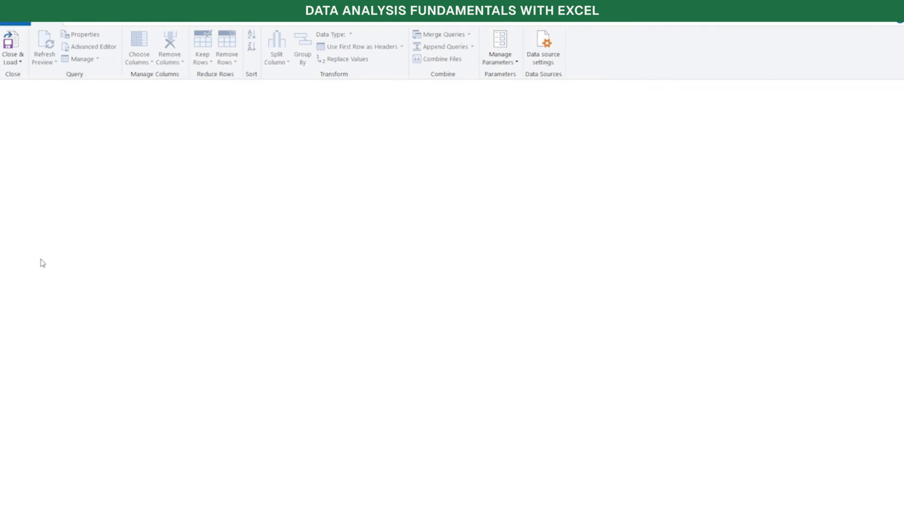
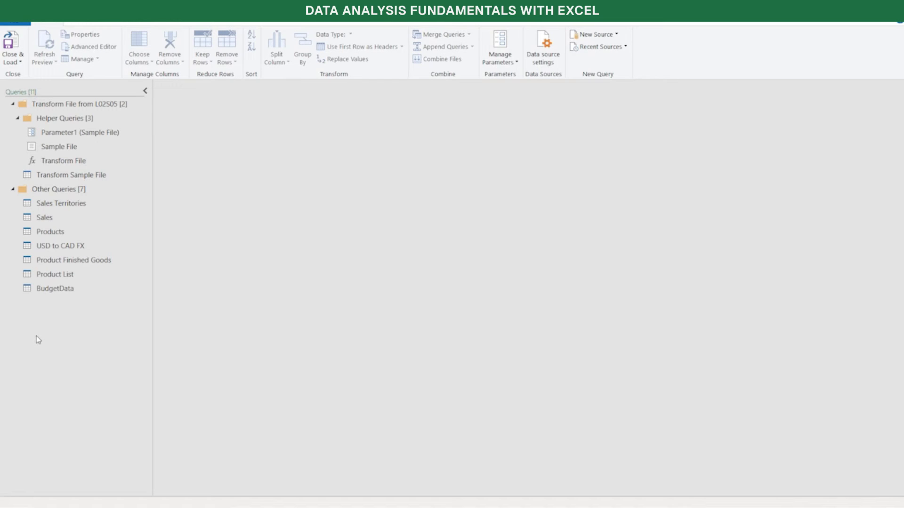
Create a new query group named Dimensions in the Queries list
{"action": "right_click", "coordinate": [36, 339]}
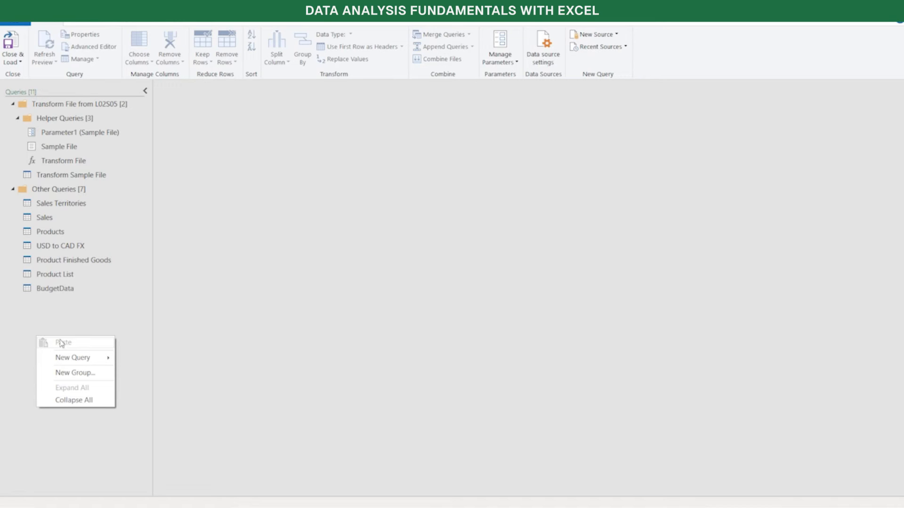
{"action": "left_click", "coordinate": [75, 372]}
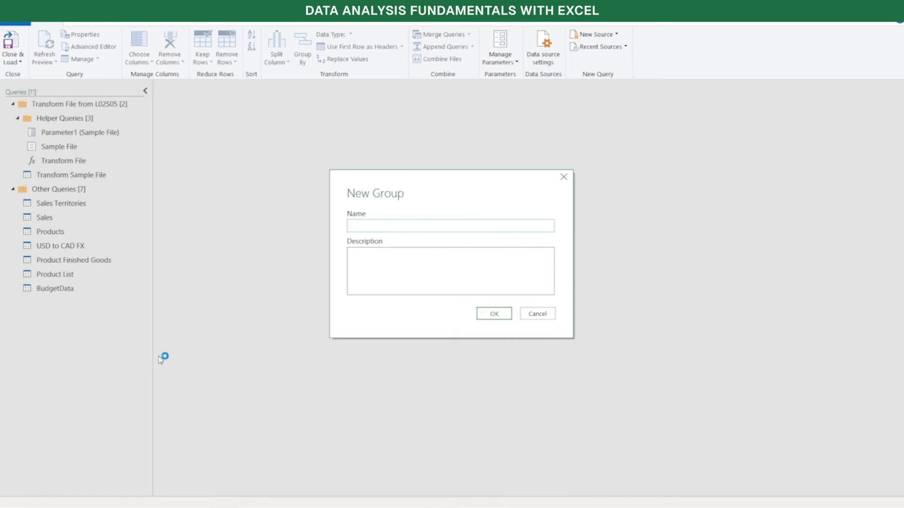
{"action": "type", "text": "Dimensions"}
{"action": "left_click", "coordinate": [494, 314]}
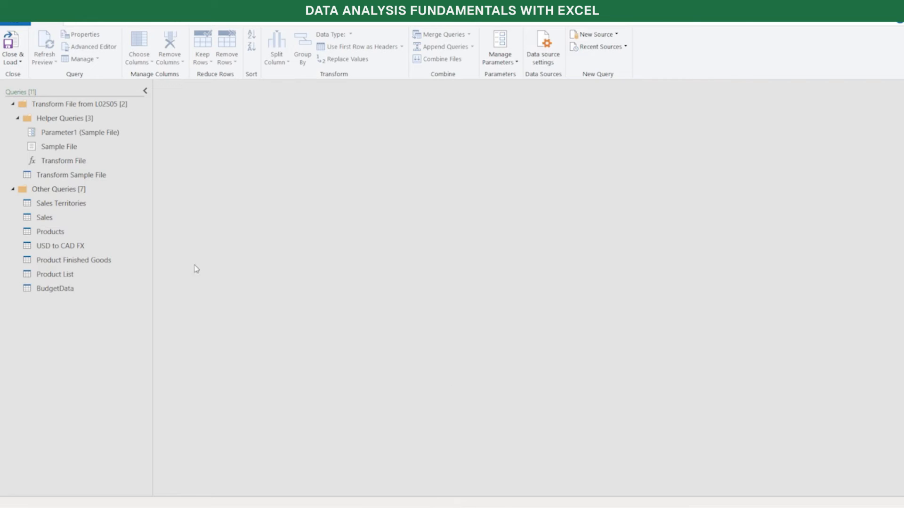
Create another query group named Facts
{"action": "right_click", "coordinate": [54, 339]}
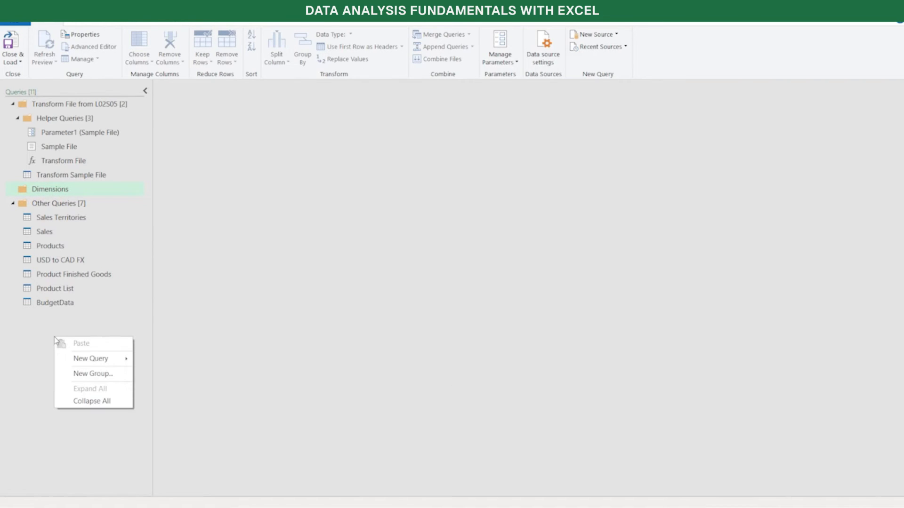
{"action": "left_click", "coordinate": [97, 373]}
{"action": "type", "text": "Facts"}
{"action": "key", "text": "Return"}
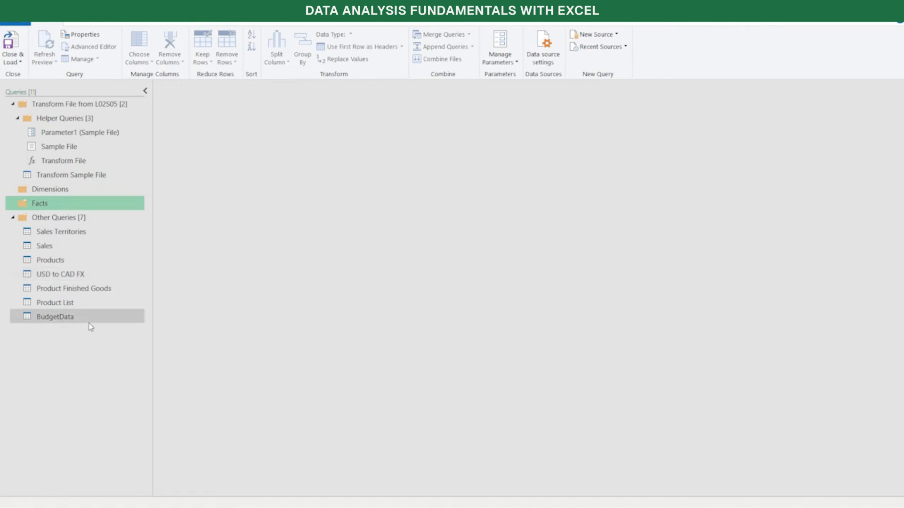
Move the BudgetData and Sales queries from Other Queries into the Facts group
{"action": "left_click", "coordinate": [62, 319]}
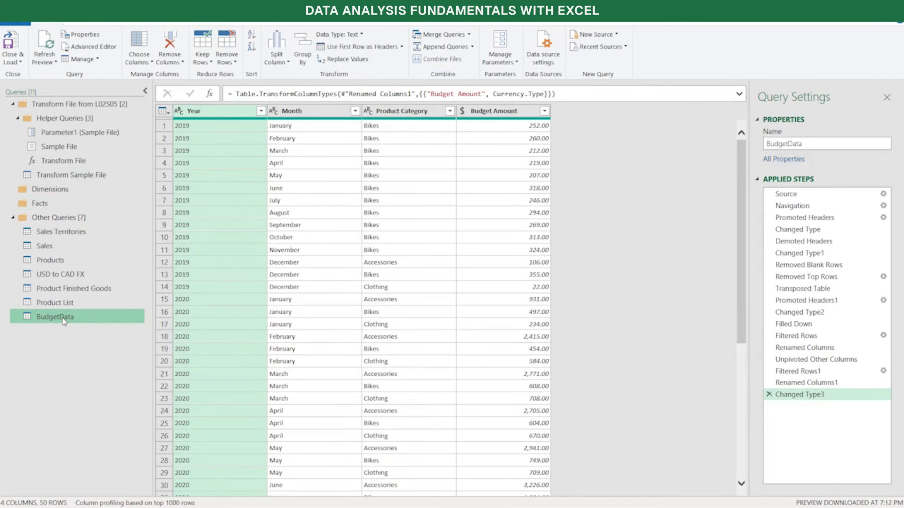
{"action": "right_click", "coordinate": [64, 321]}
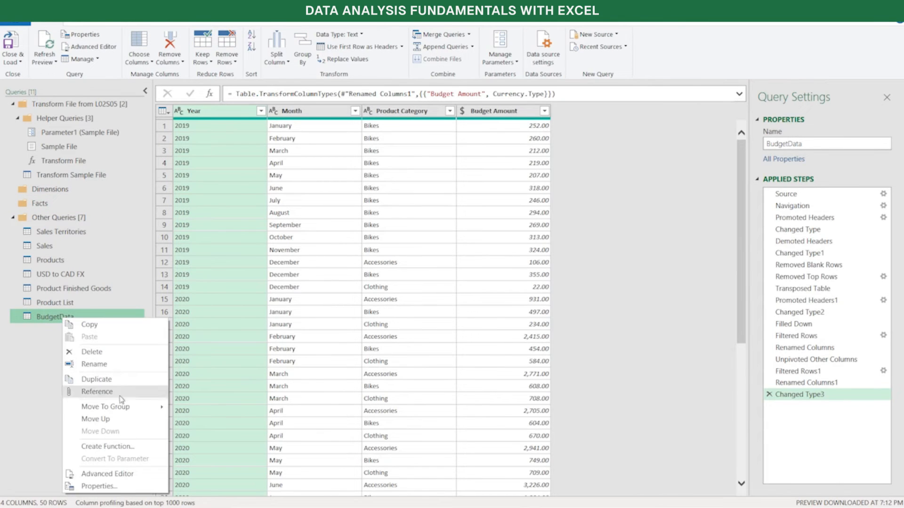
{"action": "mouse_move", "coordinate": [127, 408]}
{"action": "left_click", "coordinate": [198, 419]}
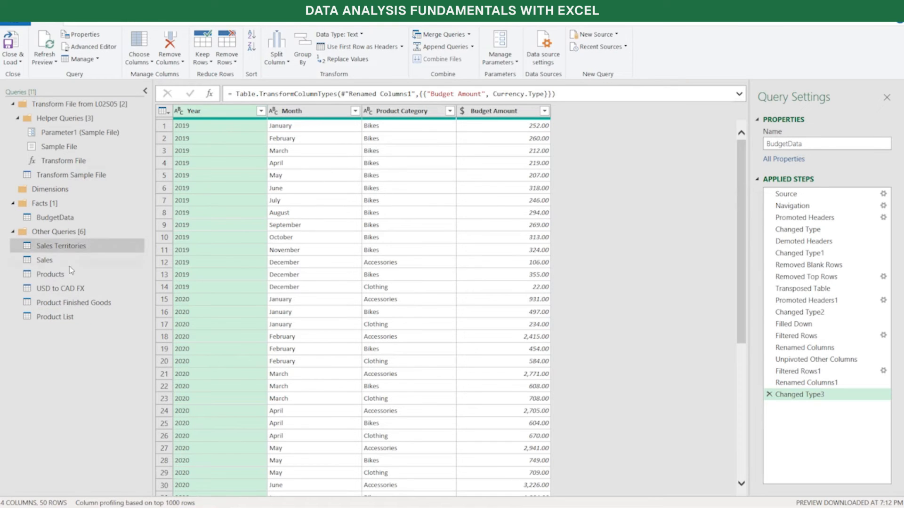
{"action": "left_click_drag", "start_coordinate": [62, 265], "coordinate": [74, 227]}
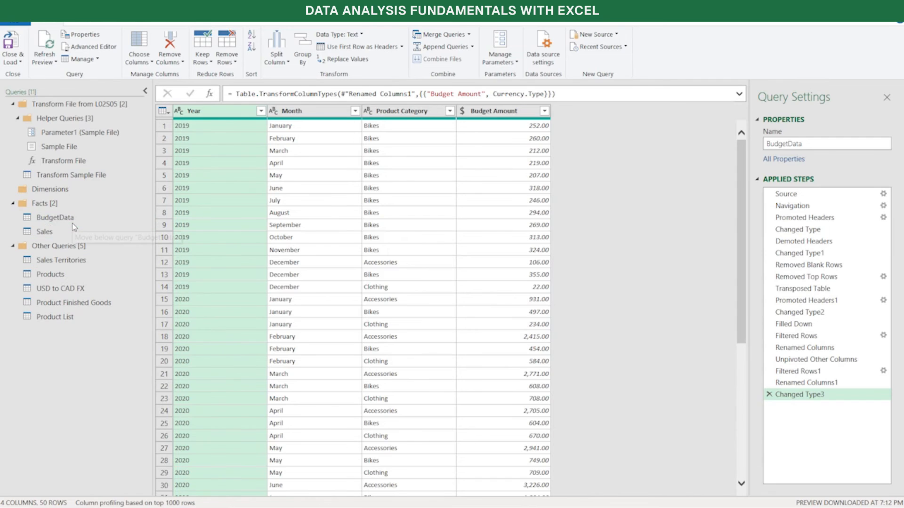
{"action": "left_click", "coordinate": [74, 227]}
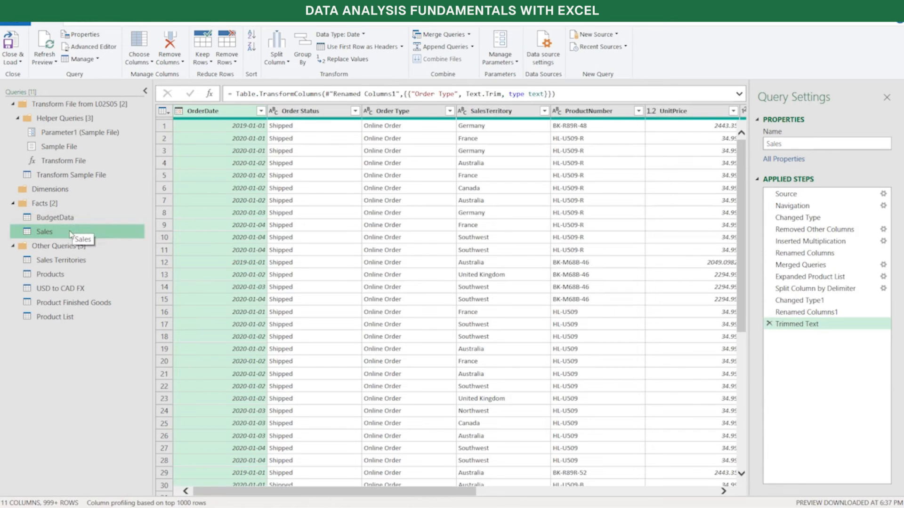
Move Sales Territories, Products, USD to CAD FX, Product Finished Goods and Product List into the Dimensions group, keeping Sales in Facts
{"action": "left_click", "coordinate": [75, 264]}
{"action": "left_click", "coordinate": [58, 277]}
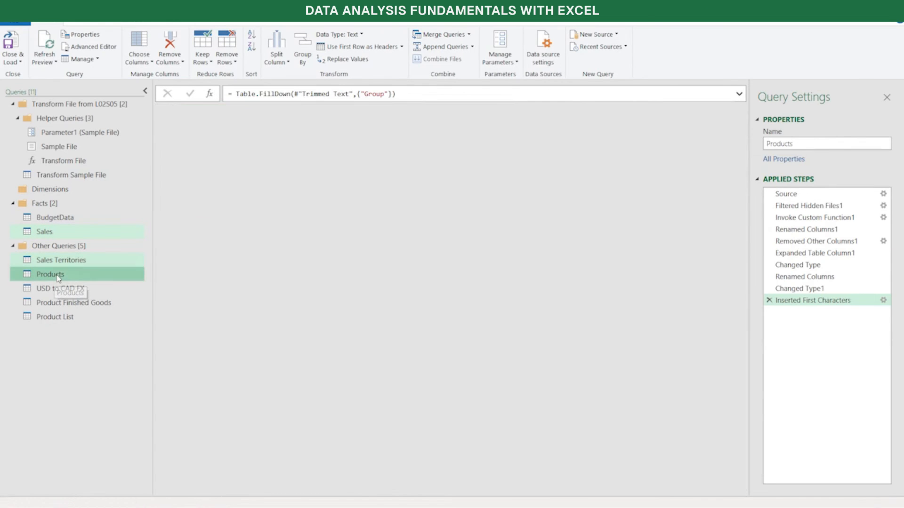
{"action": "left_click", "coordinate": [86, 292]}
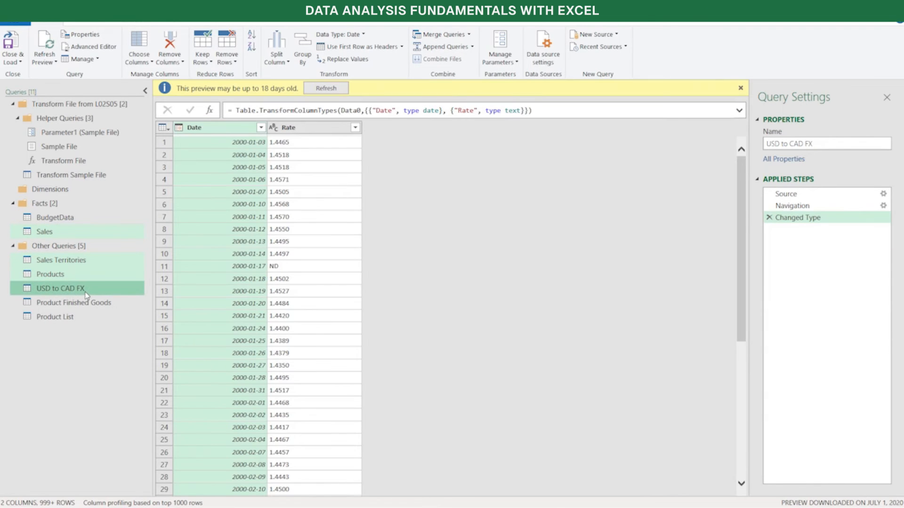
{"action": "left_click", "coordinate": [65, 317]}
{"action": "left_click", "coordinate": [63, 306]}
{"action": "left_click_drag", "start_coordinate": [61, 260], "coordinate": [71, 189]}
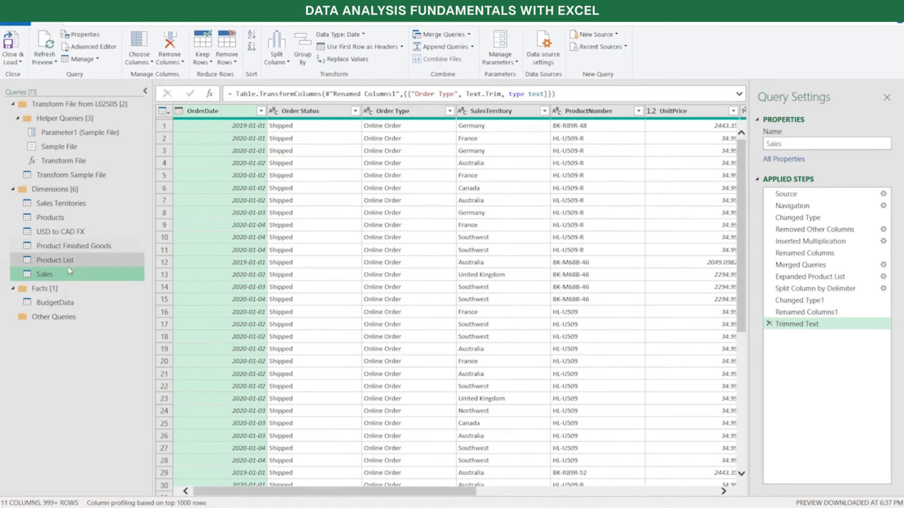
{"action": "left_click_drag", "start_coordinate": [44, 292], "coordinate": [32, 309]}
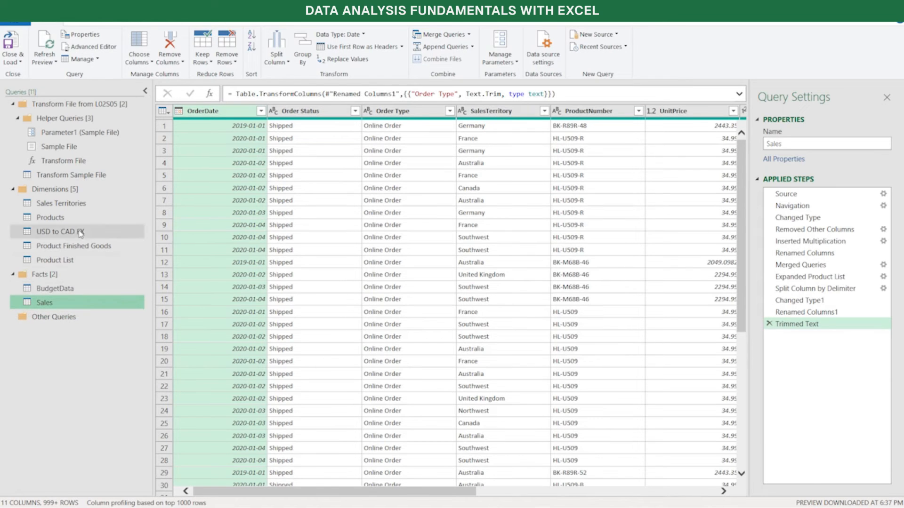
Check which actions are available for the empty Other Queries group
{"action": "left_click_drag", "start_coordinate": [70, 260], "coordinate": [72, 320]}
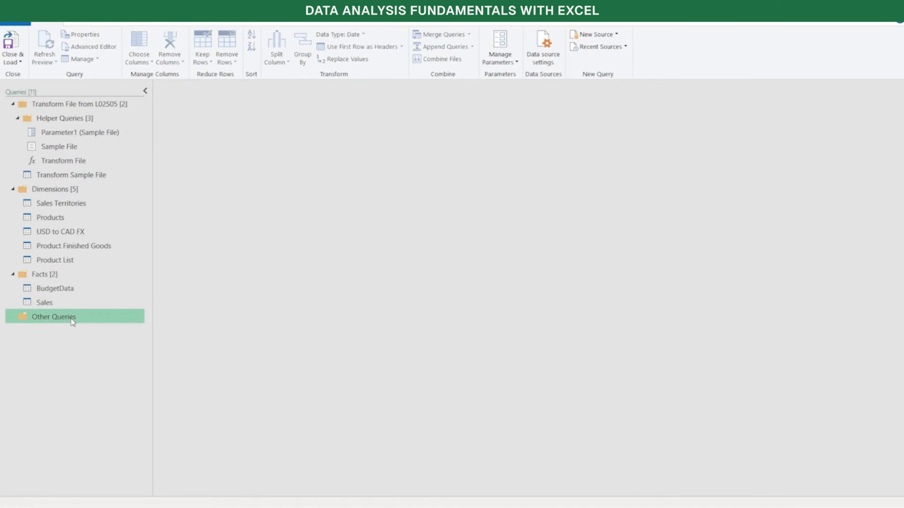
{"action": "right_click", "coordinate": [73, 322]}
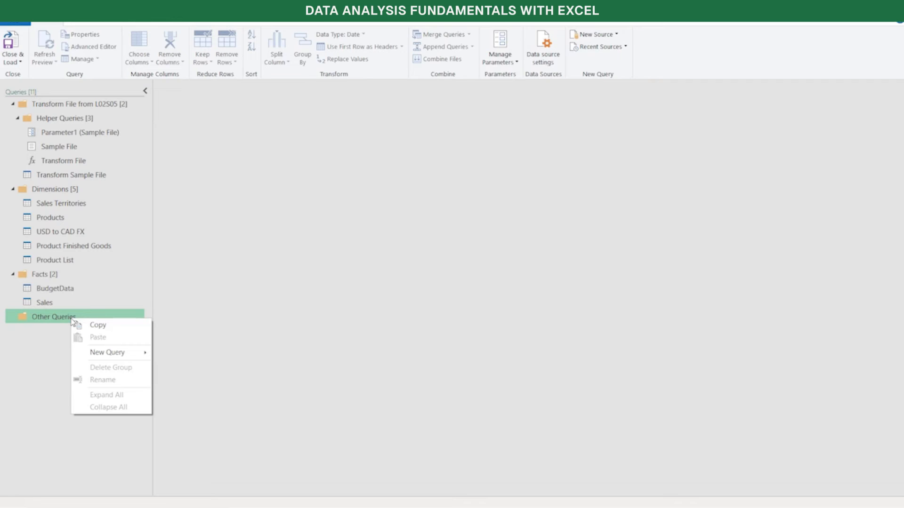
{"action": "left_click", "coordinate": [51, 320]}
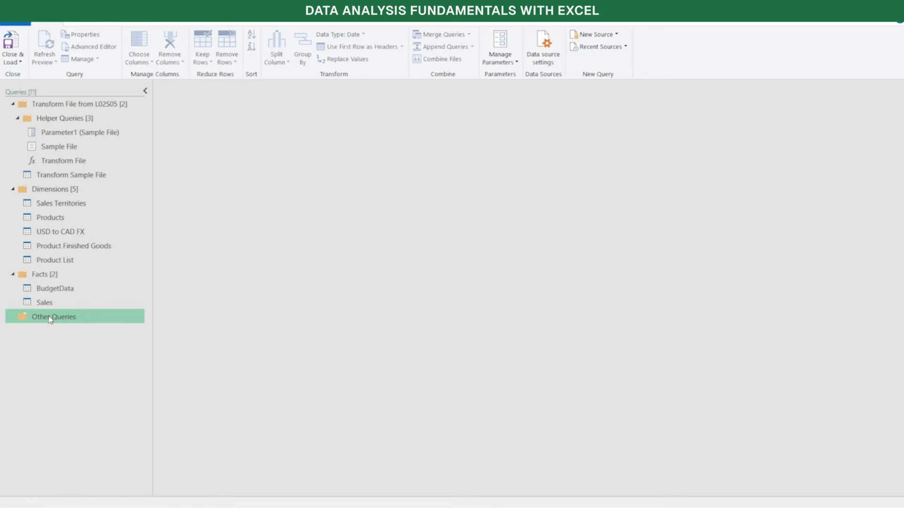
Collapse the Transform File and Dimensions query groups, leaving only the Facts group expanded
{"action": "left_click", "coordinate": [16, 105]}
{"action": "left_click", "coordinate": [14, 118]}
{"action": "left_click", "coordinate": [13, 119]}
{"action": "left_click", "coordinate": [13, 132]}
{"action": "left_click", "coordinate": [12, 133]}
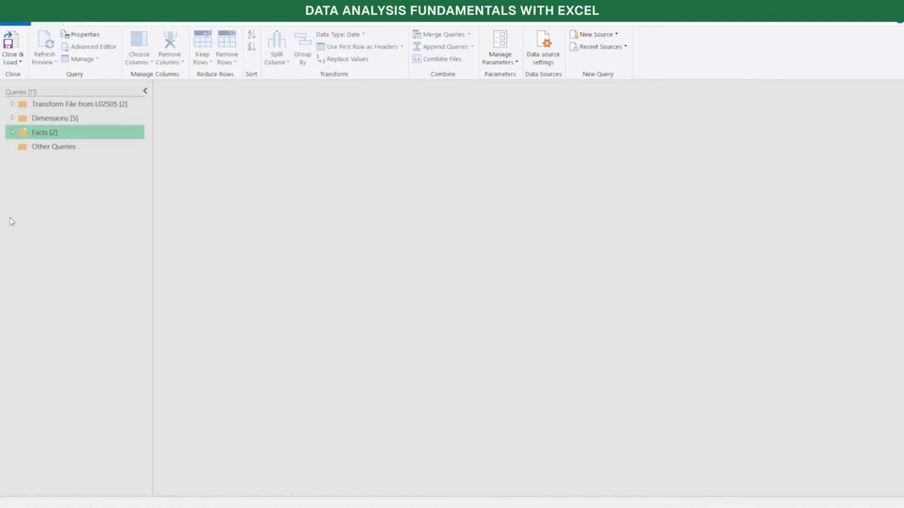
{"action": "left_click", "coordinate": [13, 133]}
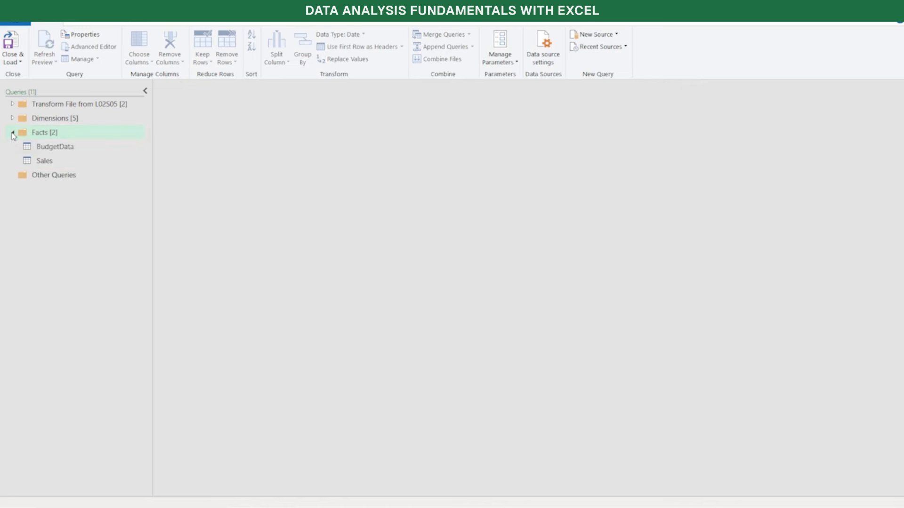
Change the BudgetData query's name to Sales Budget in its query properties
{"action": "left_click", "coordinate": [69, 151]}
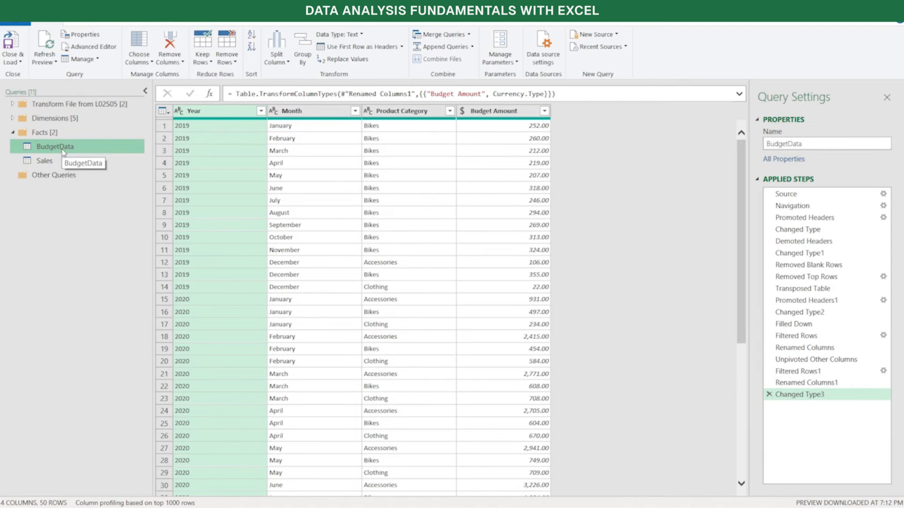
{"action": "right_click", "coordinate": [72, 148]}
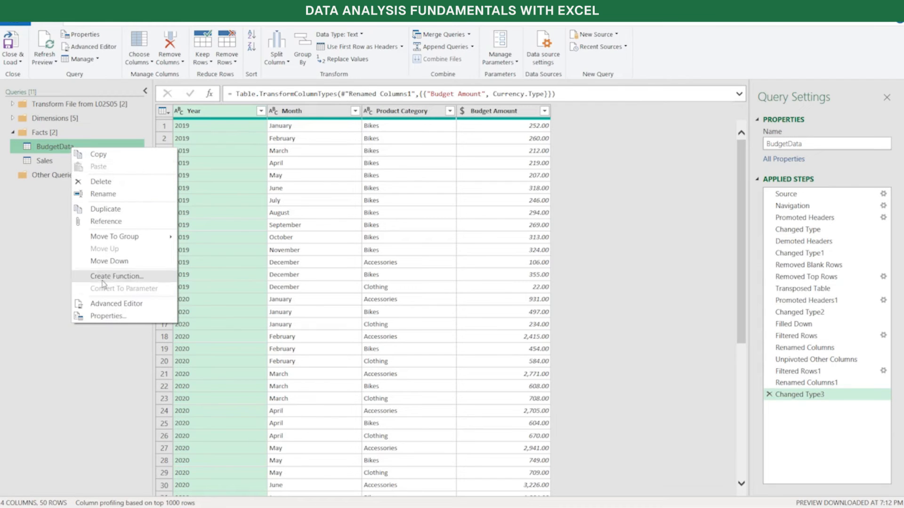
{"action": "left_click", "coordinate": [125, 317]}
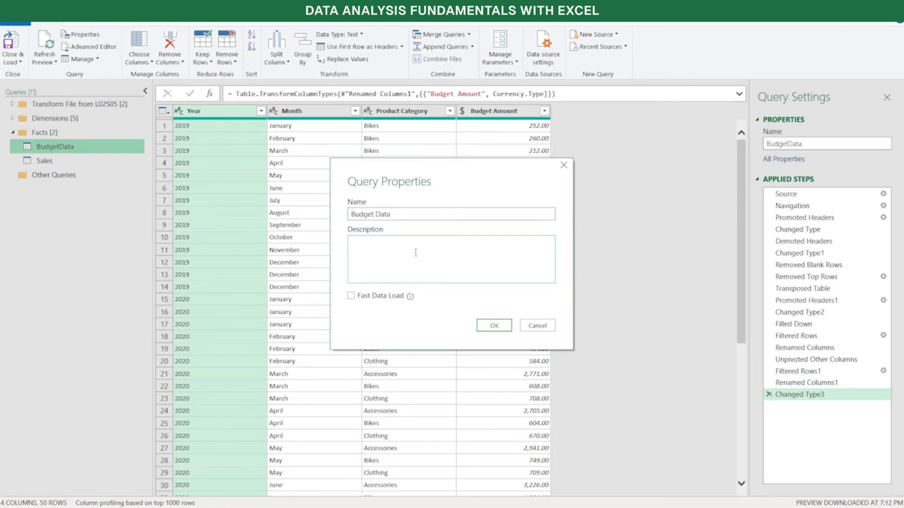
{"action": "left_click", "coordinate": [418, 214]}
{"action": "key", "text": "BackSpace"}
{"action": "key", "text": "BackSpace"}
{"action": "key", "text": "BackSpace"}
{"action": "key", "text": "BackSpace"}
{"action": "key", "text": "BackSpace"}
{"action": "type", "text": "Sales"}
Add a description to the budget query noting which colleague in Finance supplied the file, and apply the properties
{"action": "key", "text": "BackSpace"}
{"action": "key", "text": "BackSpace"}
{"action": "key", "text": "BackSpace"}
{"action": "key", "text": "BackSpace"}
{"action": "key", "text": "BackSpace"}
{"action": "key", "text": "BackSpace"}
{"action": "type", "text": "Sales"}
{"action": "left_click", "coordinate": [375, 262]}
{"action": "type", "text": "Got ths"}
{"action": "key", "text": "BackSpace"}
{"action": "key", "text": "BackSpace"}
{"action": "type", "text": "is file from Bob in Finance"}
{"action": "left_click", "coordinate": [493, 325]}
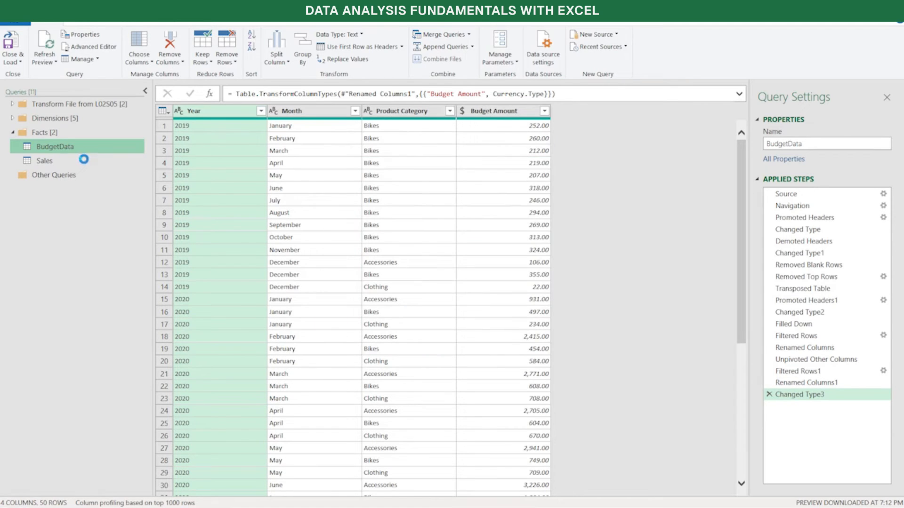
{"action": "mouse_move", "coordinate": [69, 154]}
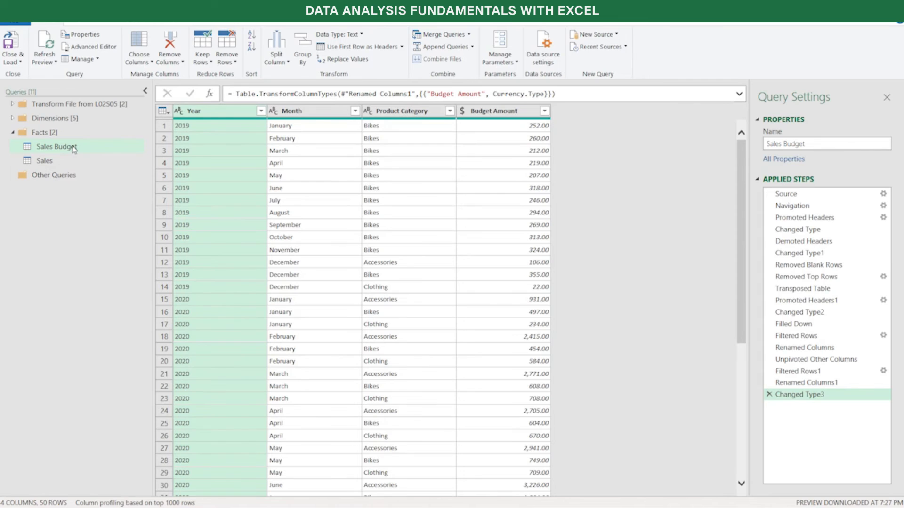
Rename the Sales query in the Facts group as Sales Actuals through its query properties
{"action": "left_click", "coordinate": [66, 162]}
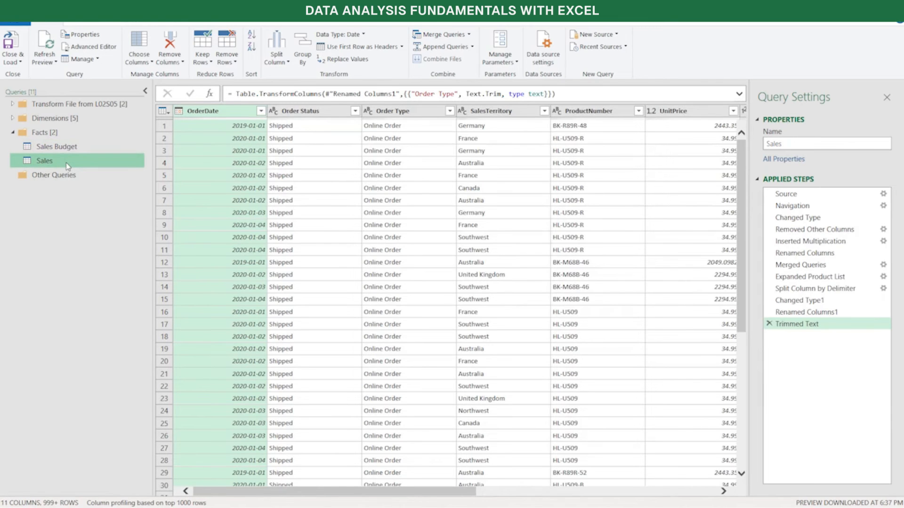
{"action": "right_click", "coordinate": [66, 162]}
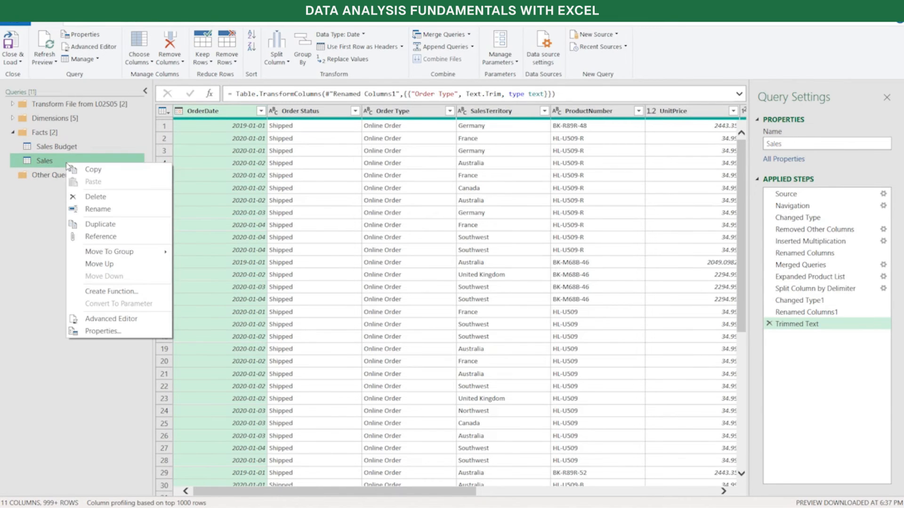
{"action": "mouse_move", "coordinate": [93, 255]}
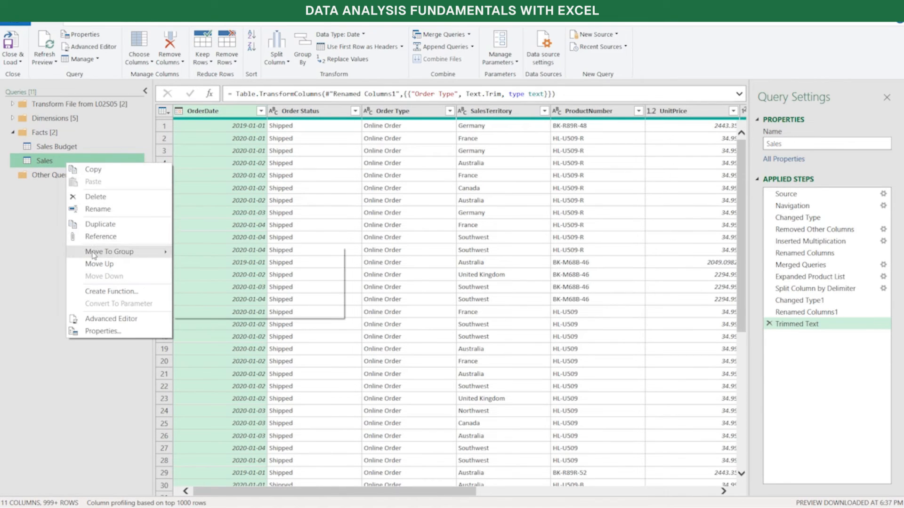
{"action": "left_click", "coordinate": [100, 331]}
{"action": "left_click", "coordinate": [395, 211]}
{"action": "type", "text": "Ac"}
{"action": "type", "text": "it"}
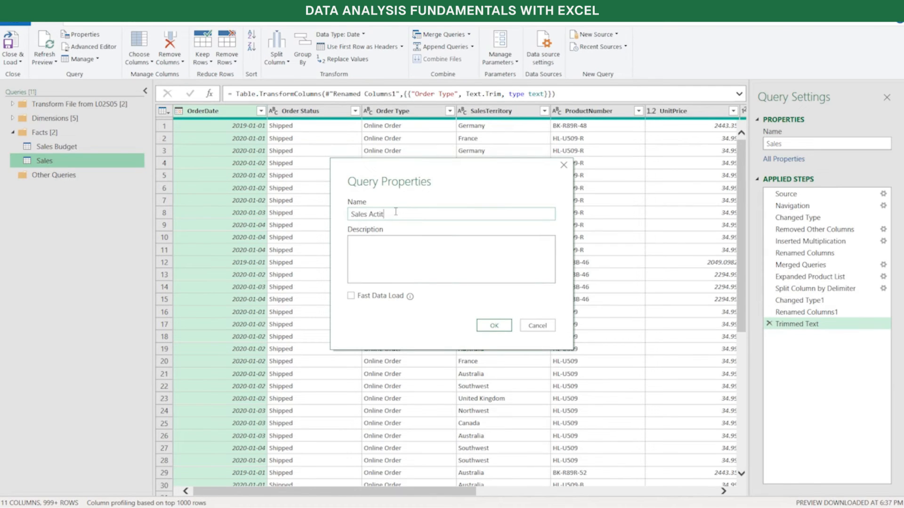
{"action": "key", "text": "BackSpace"}
{"action": "key", "text": "BackSpace"}
{"action": "type", "text": "uals"}
{"action": "left_click", "coordinate": [499, 326]}
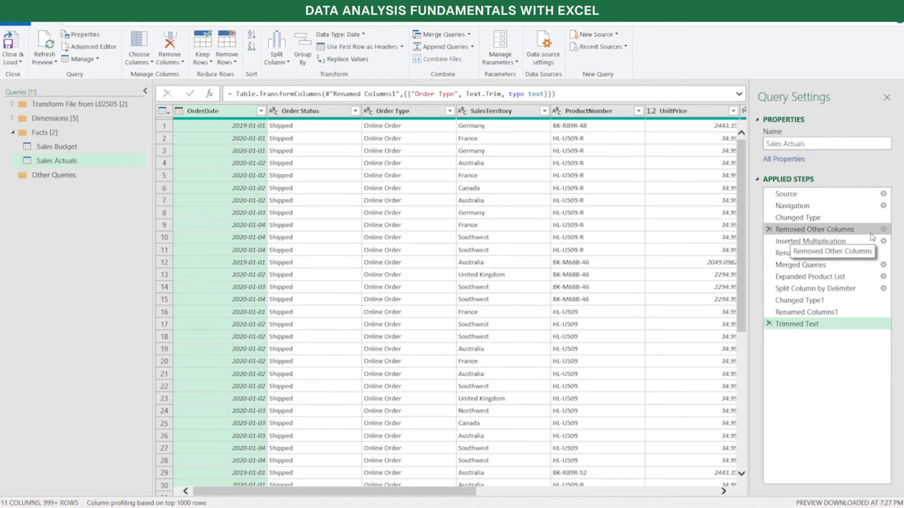
Change the name of the Sales Actuals query's Inserted Multiplication step to Calculated Line Total in its step properties
{"action": "left_click", "coordinate": [837, 242]}
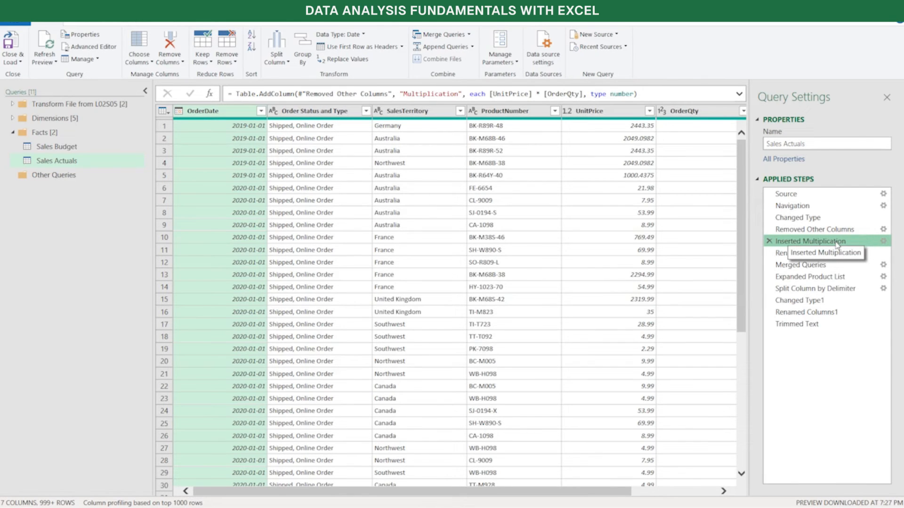
{"action": "left_click_drag", "start_coordinate": [631, 491], "coordinate": [717, 491]}
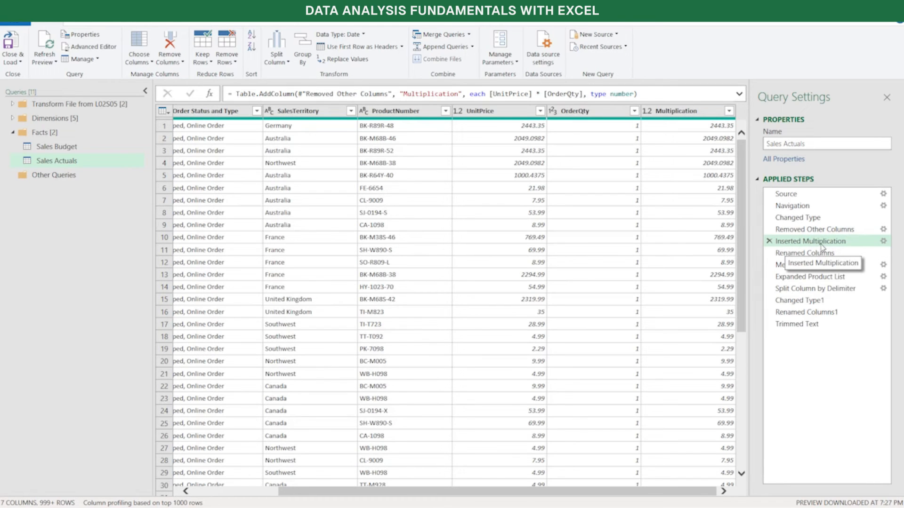
{"action": "right_click", "coordinate": [810, 244]}
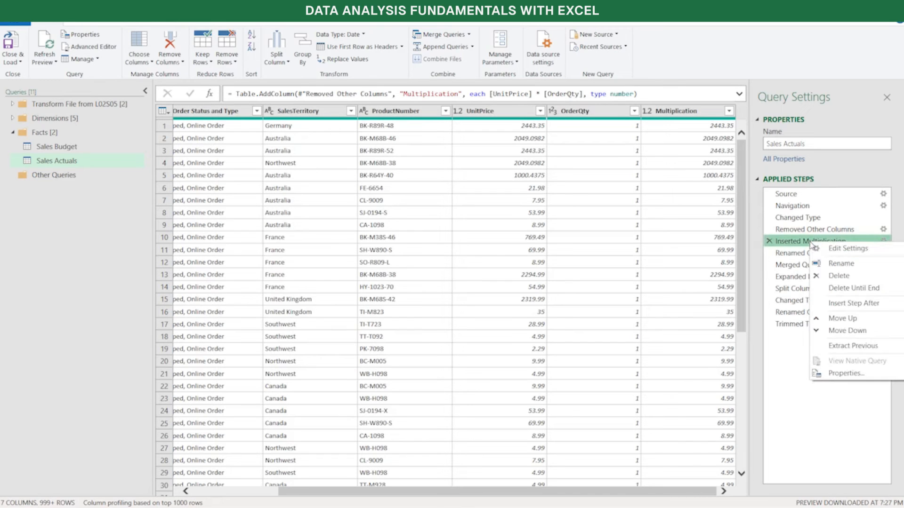
{"action": "left_click", "coordinate": [846, 374]}
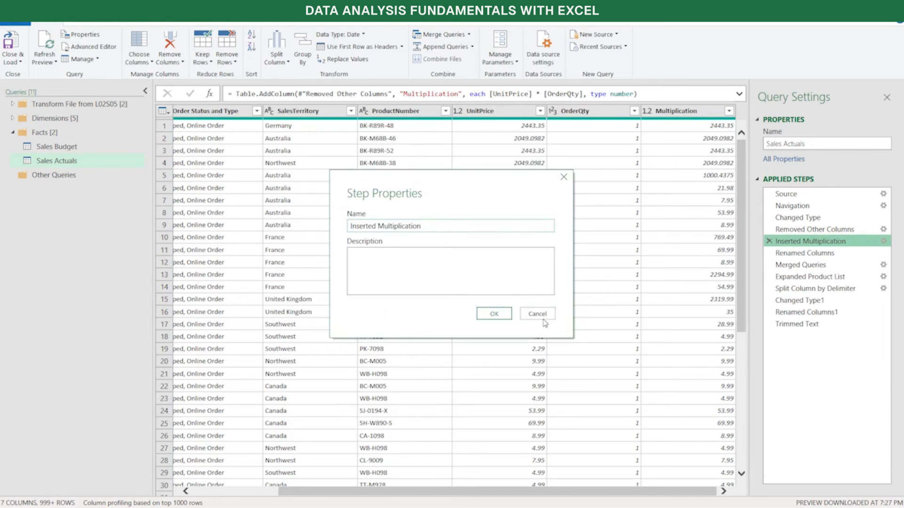
{"action": "left_click_drag", "start_coordinate": [447, 225], "coordinate": [326, 243]}
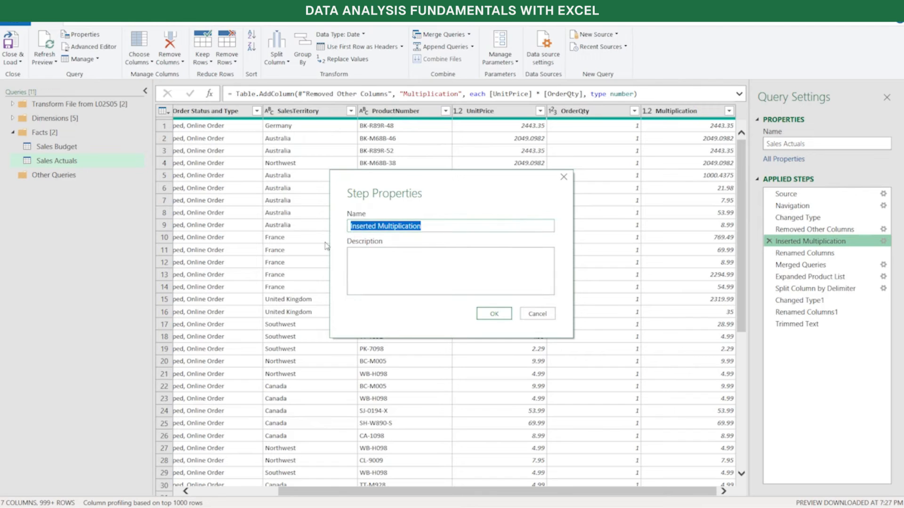
{"action": "type", "text": "Calculated"}
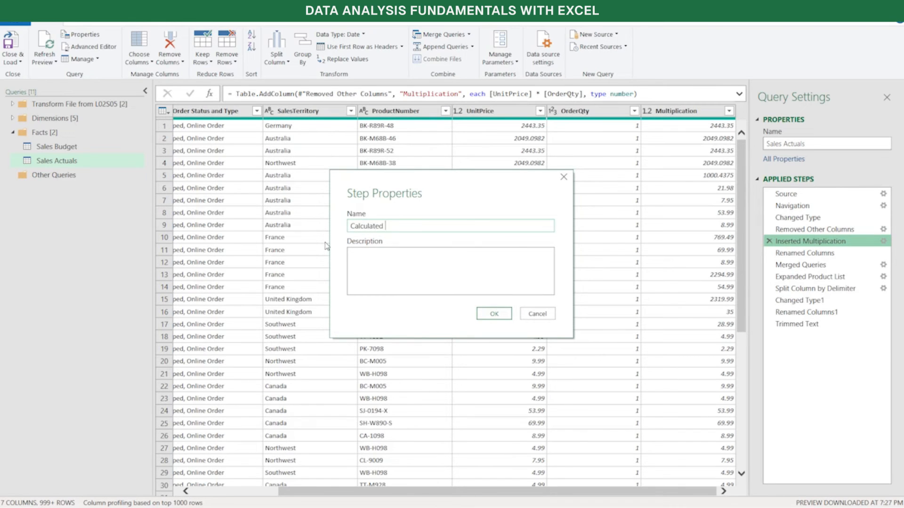
{"action": "type", "text": " Line Total"}
Add the description "Used the business from Finance" to the Calculated Line Total step, apply it, and check the step's note
{"action": "left_click", "coordinate": [427, 259]}
{"action": "type", "text": "Used o"}
{"action": "key", "text": "BackSpace"}
{"action": "key", "text": "BackSpace"}
{"action": "type", "text": "the business from F"}
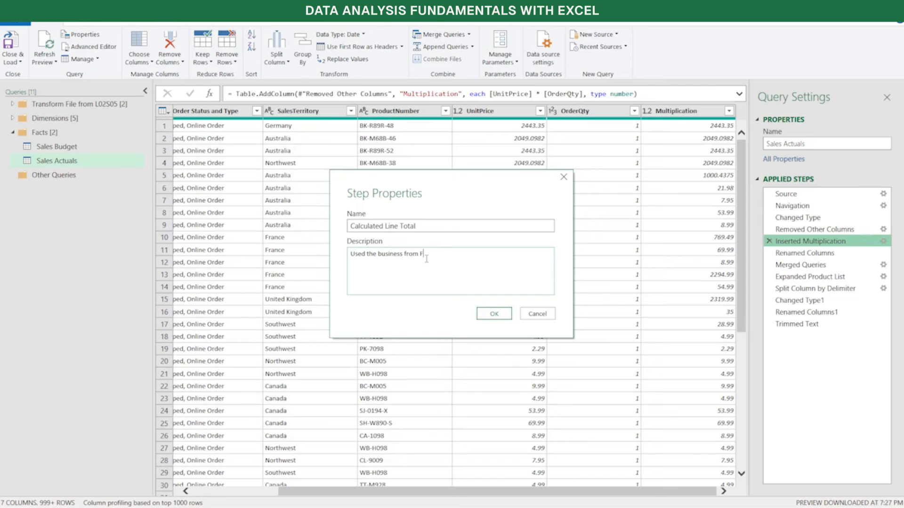
{"action": "type", "text": "ia"}
{"action": "key", "text": "BackSpace"}
{"action": "type", "text": "nance"}
{"action": "left_click", "coordinate": [497, 313]}
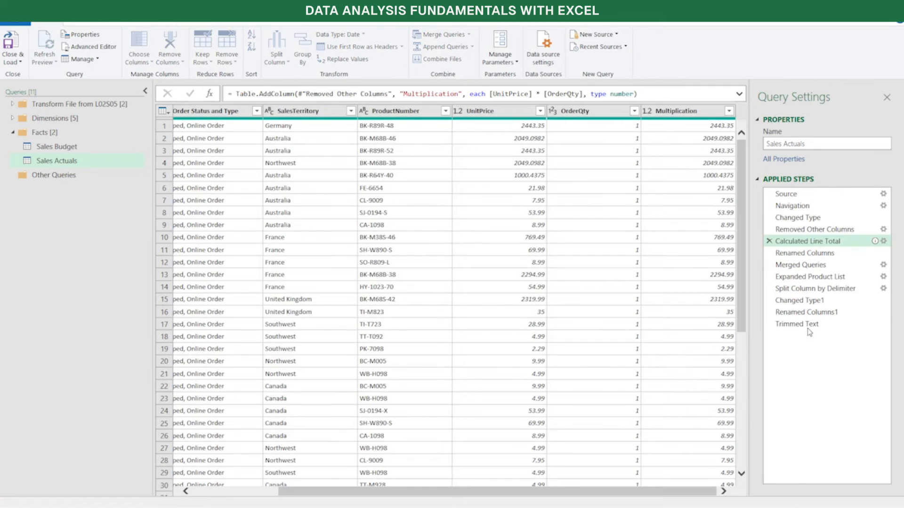
{"action": "mouse_move", "coordinate": [783, 243]}
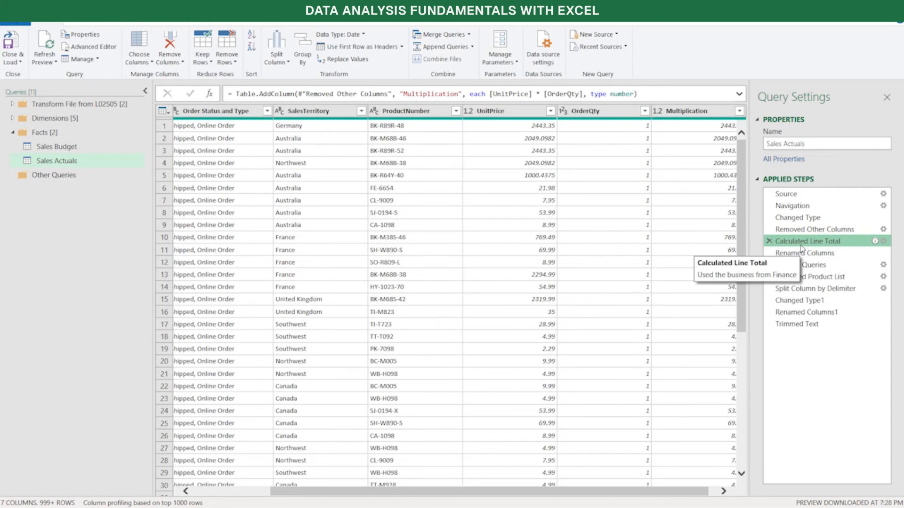
{"action": "mouse_move", "coordinate": [876, 243]}
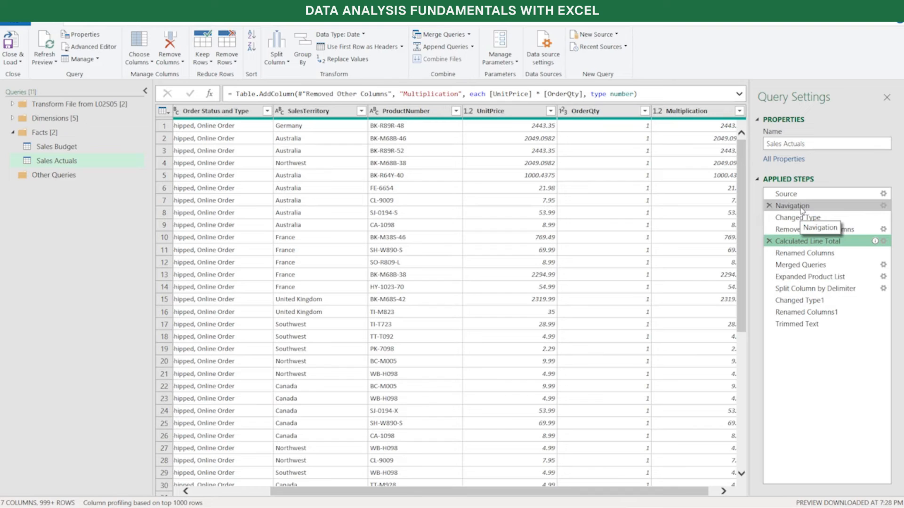
Examine the Query Dependencies diagram in a maximized, enlarged view and trace the sources and queries that feed Sales Actuals
{"action": "left_click", "coordinate": [179, 23]}
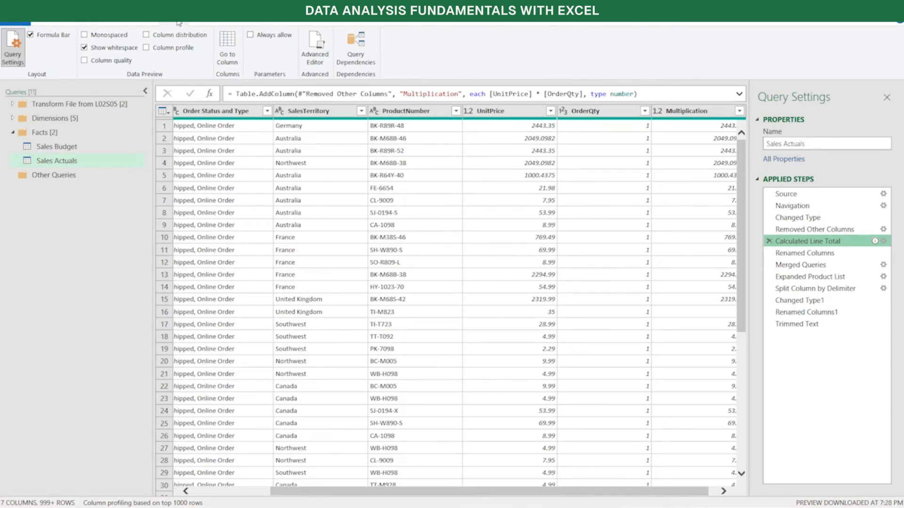
{"action": "left_click", "coordinate": [352, 49]}
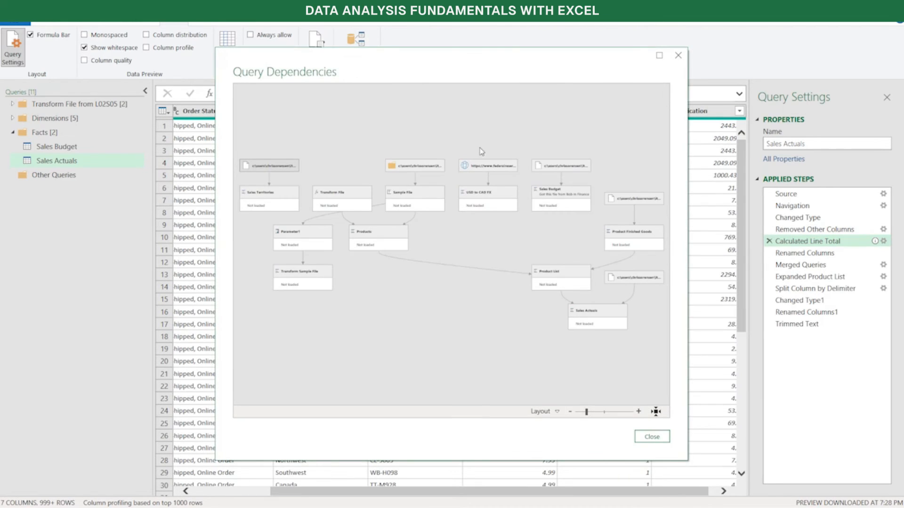
{"action": "left_click", "coordinate": [662, 56]}
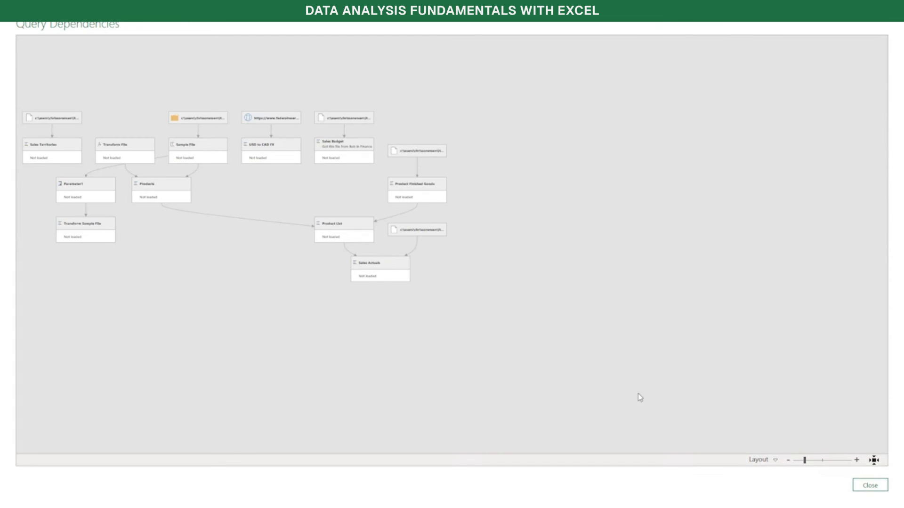
{"action": "left_click_drag", "start_coordinate": [804, 461], "coordinate": [816, 470]}
{"action": "left_click_drag", "start_coordinate": [606, 290], "coordinate": [787, 352]}
{"action": "left_click_drag", "start_coordinate": [306, 371], "coordinate": [438, 380]}
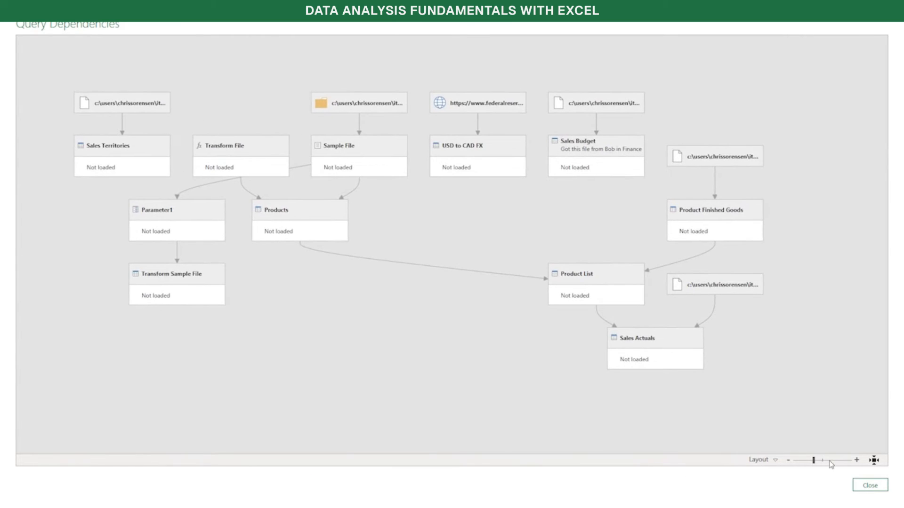
{"action": "left_click_drag", "start_coordinate": [815, 462], "coordinate": [818, 464]}
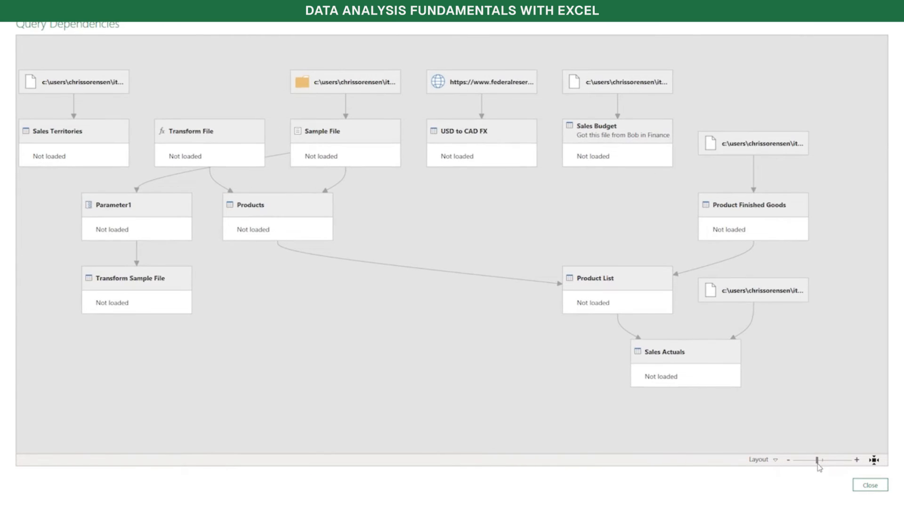
{"action": "left_click_drag", "start_coordinate": [519, 373], "coordinate": [551, 384]}
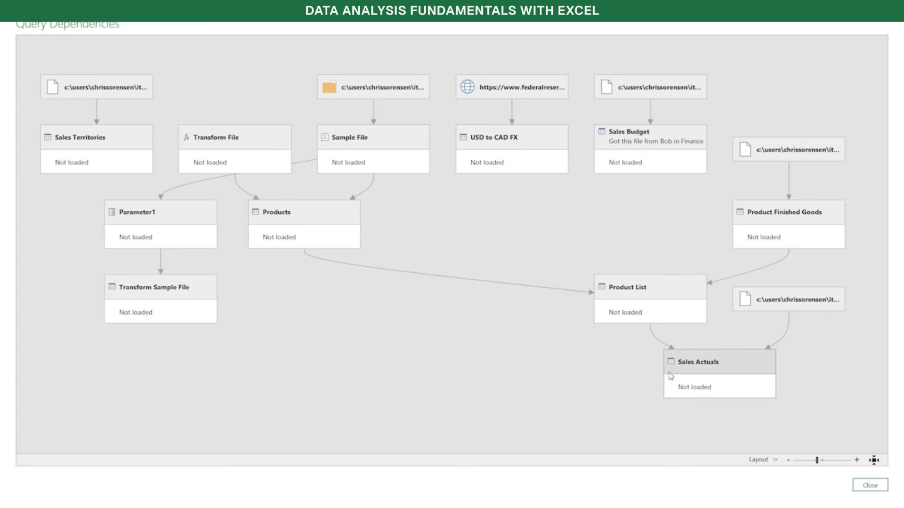
{"action": "left_click", "coordinate": [744, 369]}
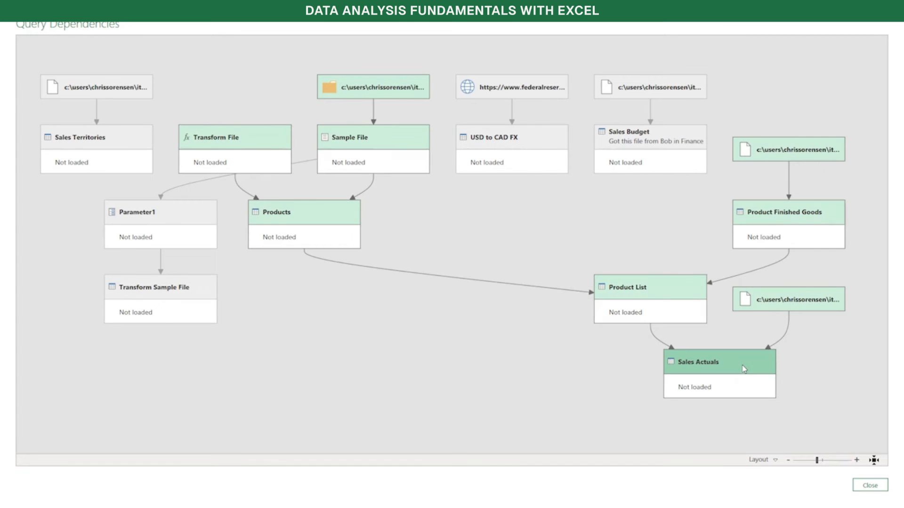
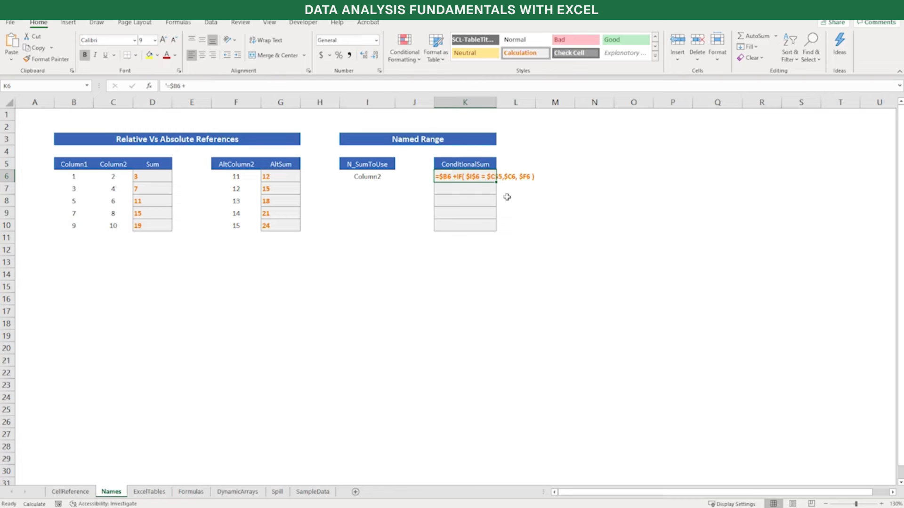
Turn the text in K6 into a live formula by removing its leading apostrophe, and fill the formula down to K10
{"action": "key", "text": "F2"}
{"action": "key", "text": "Up"}
{"action": "key", "text": "Up"}
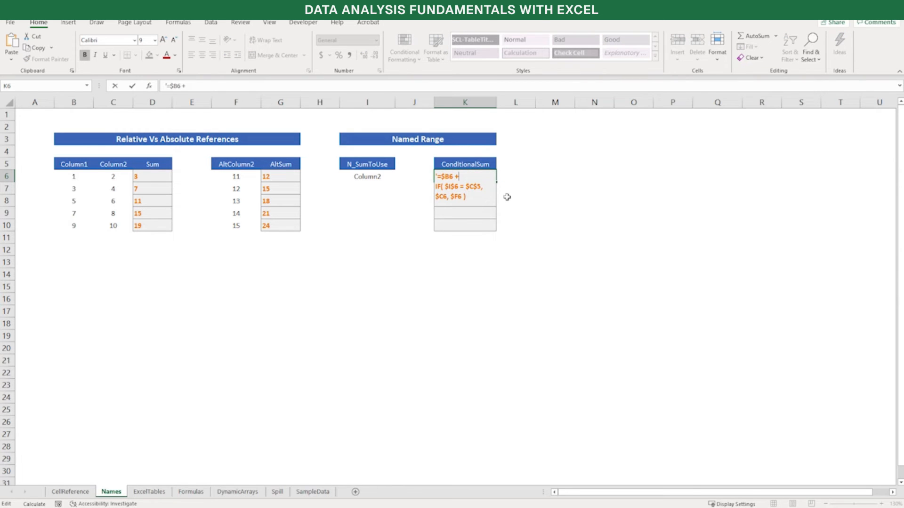
{"action": "key", "text": "Delete"}
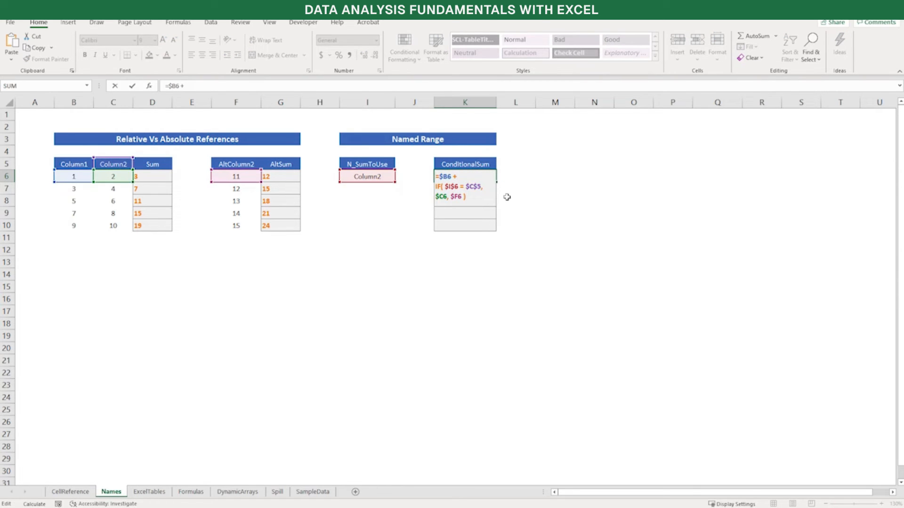
{"action": "key", "text": "Return"}
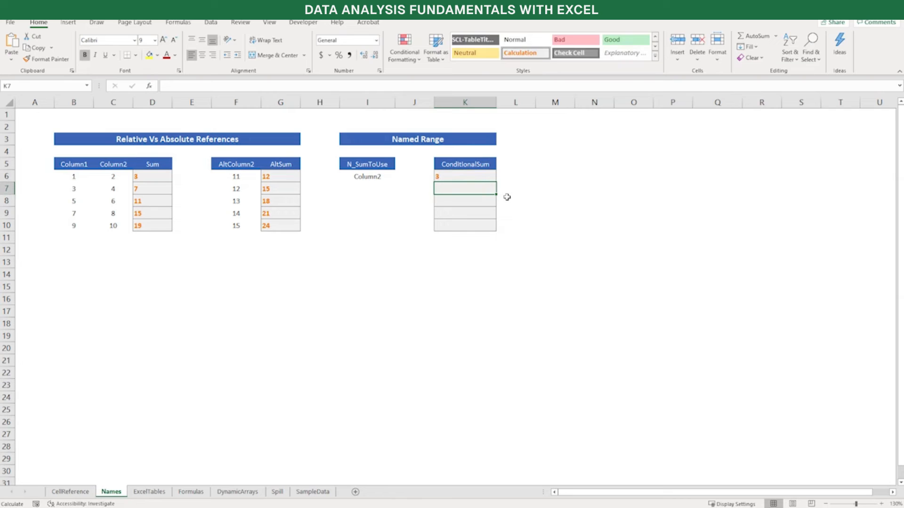
{"action": "key", "text": "Up"}
{"action": "left_click_drag", "start_coordinate": [498, 182], "coordinate": [486, 230]}
{"action": "left_click", "coordinate": [436, 240]}
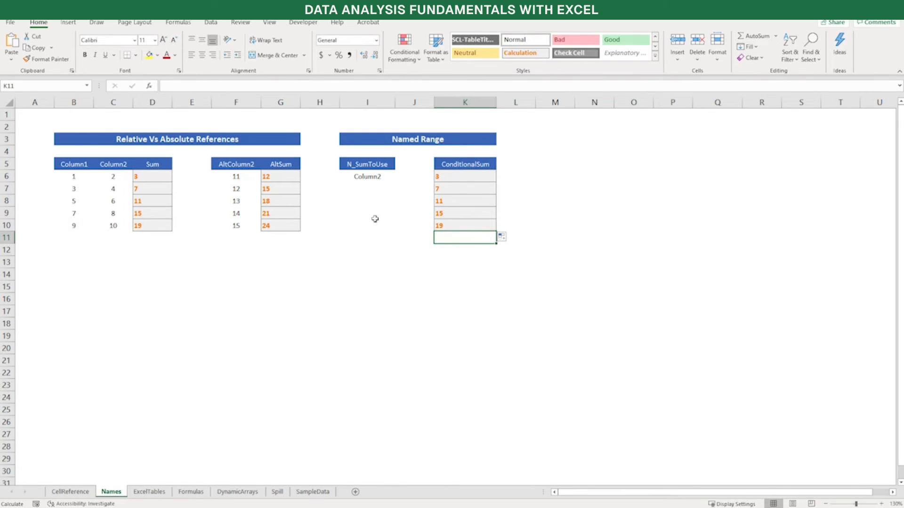
Choose AltColumn2 in cell I6 and give that cell the range name N_SumToUse
{"action": "left_click", "coordinate": [349, 182]}
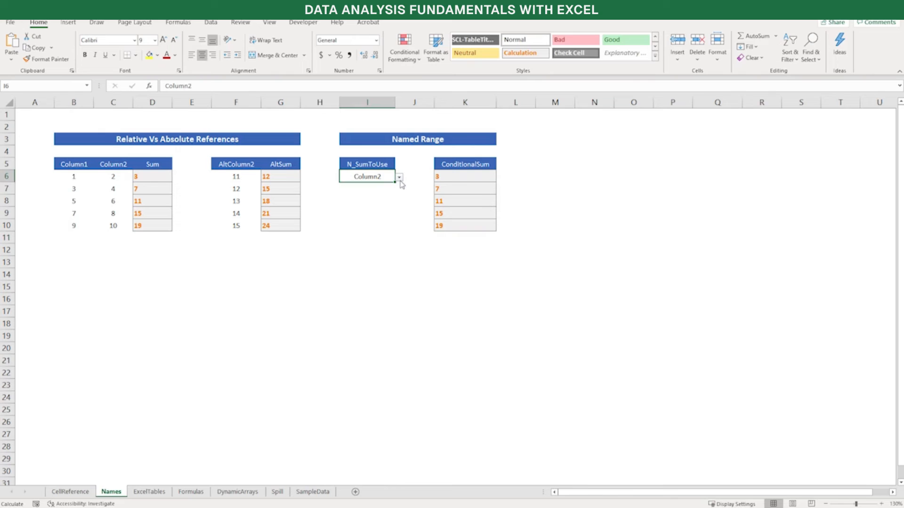
{"action": "left_click", "coordinate": [399, 177]}
{"action": "left_click", "coordinate": [392, 196]}
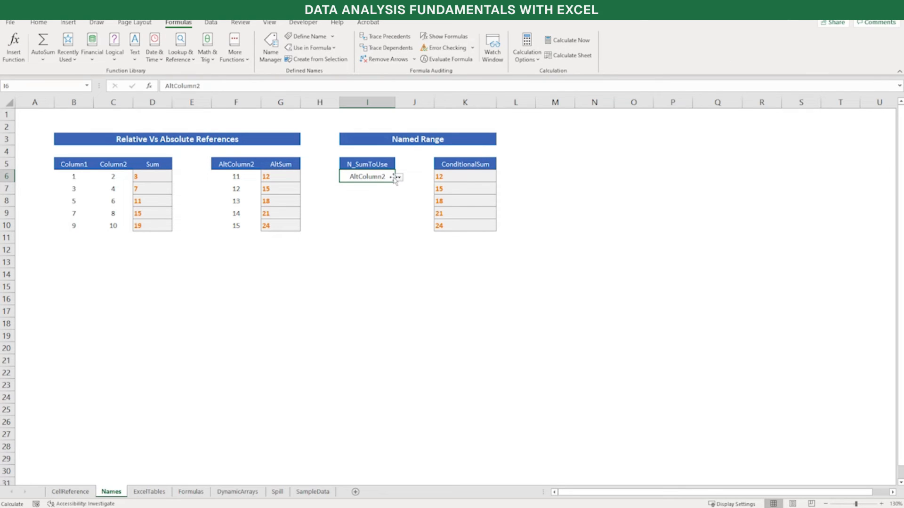
{"action": "left_click", "coordinate": [13, 86]}
{"action": "type", "text": "N_SumToUse"}
{"action": "key", "text": "Return"}
Replace the $I$6 reference in the K6 ConditionalSum formula with the name N_SumToUse and fill it down to K10
{"action": "left_click", "coordinate": [465, 177]}
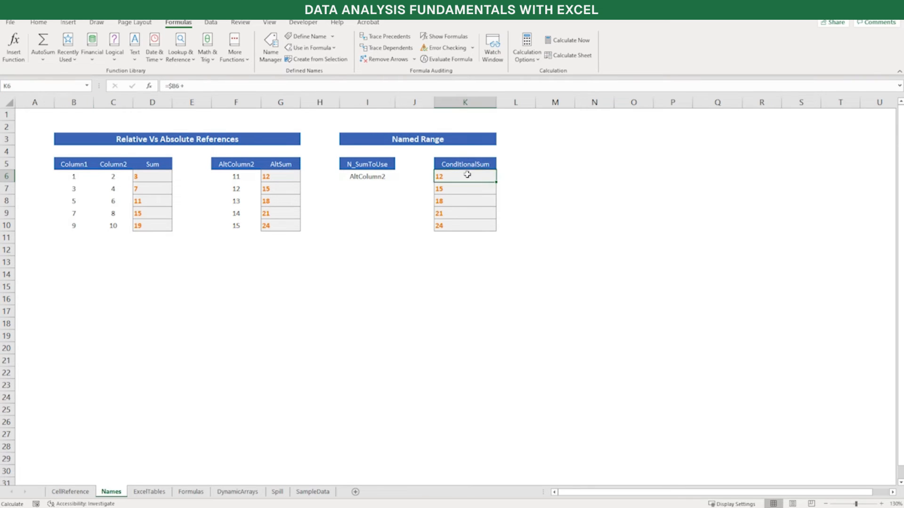
{"action": "key", "text": "F2"}
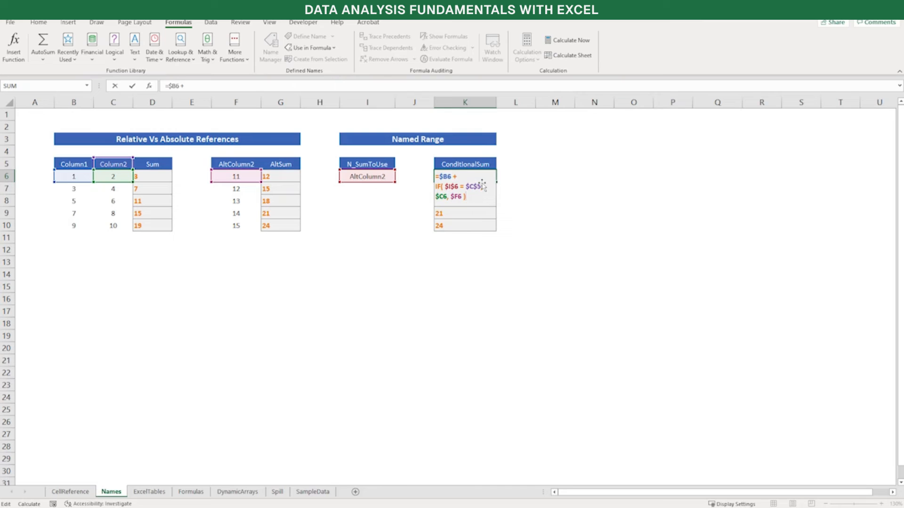
{"action": "key", "text": "Up"}
{"action": "key", "text": "shift+Left"}
{"action": "key", "text": "shift+Left"}
{"action": "key", "text": "shift+Left"}
{"action": "key", "text": "shift+Left"}
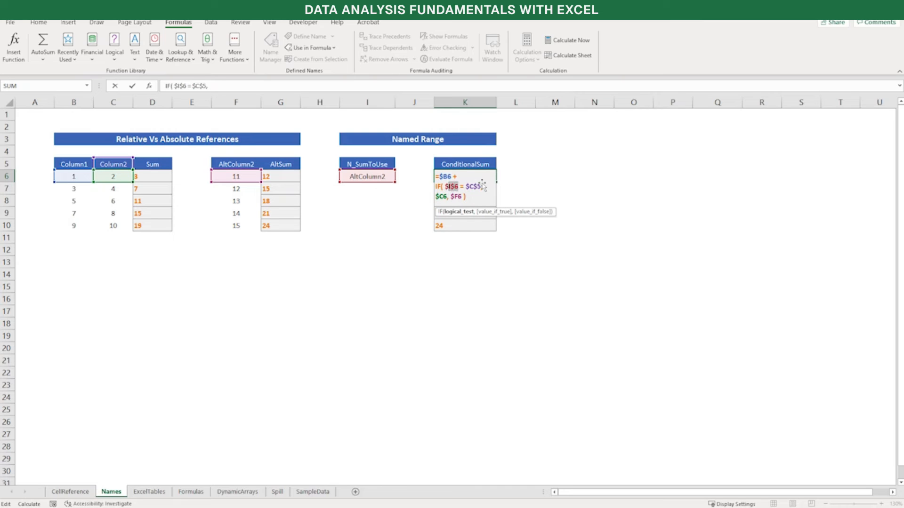
{"action": "type", "text": "N_Su"}
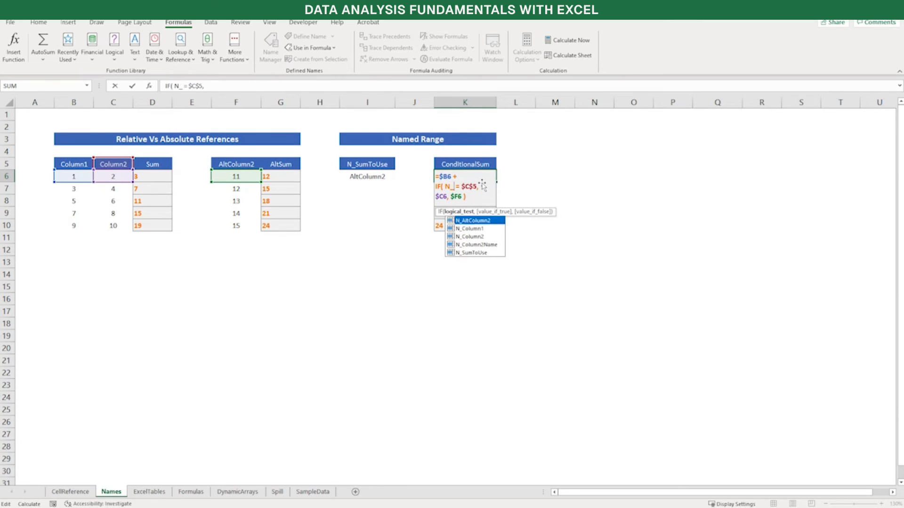
{"action": "key", "text": "Tab"}
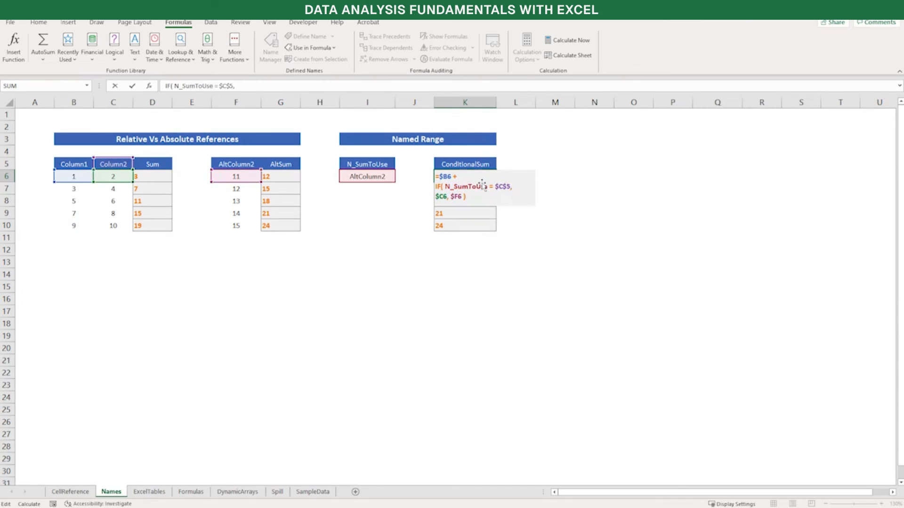
{"action": "key", "text": "Return"}
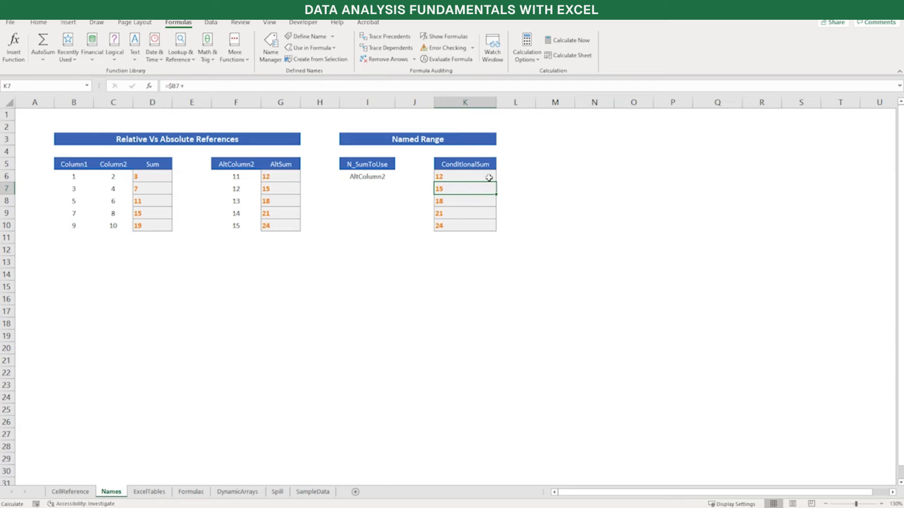
{"action": "left_click", "coordinate": [489, 177]}
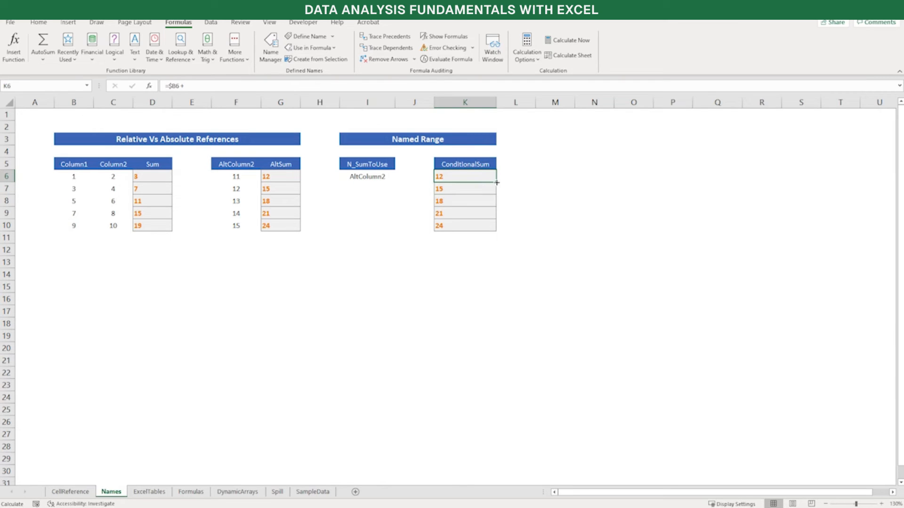
{"action": "left_click_drag", "start_coordinate": [497, 185], "coordinate": [492, 232]}
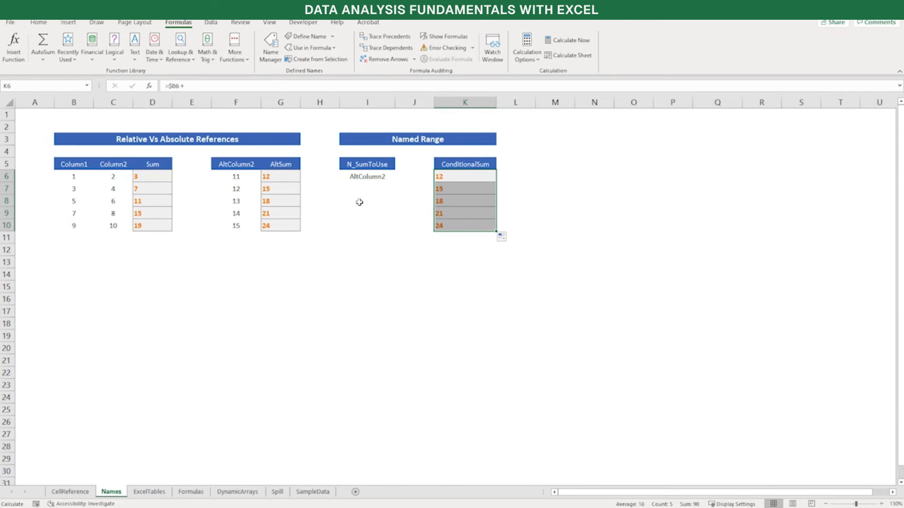
Switch the selection in the N_SumToUse cell to Column2
{"action": "left_click", "coordinate": [369, 189]}
{"action": "left_click", "coordinate": [374, 178]}
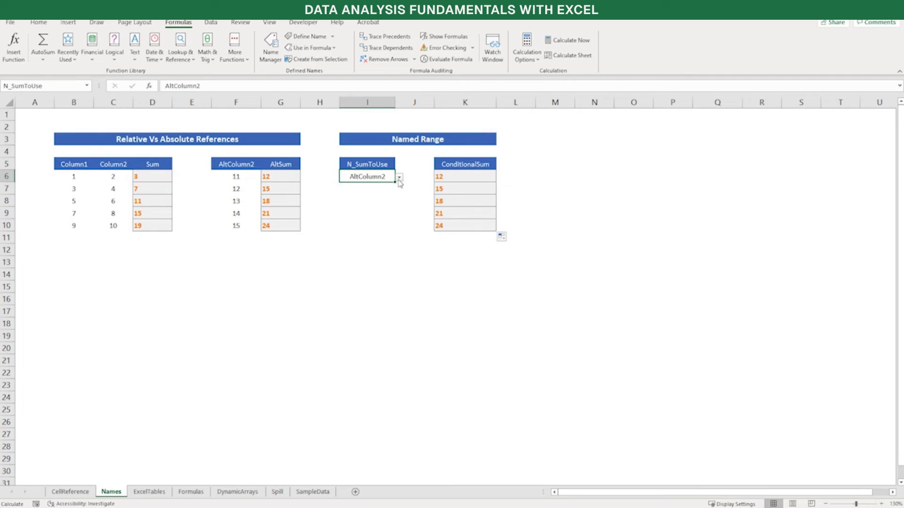
{"action": "left_click", "coordinate": [399, 178]}
{"action": "left_click", "coordinate": [395, 187]}
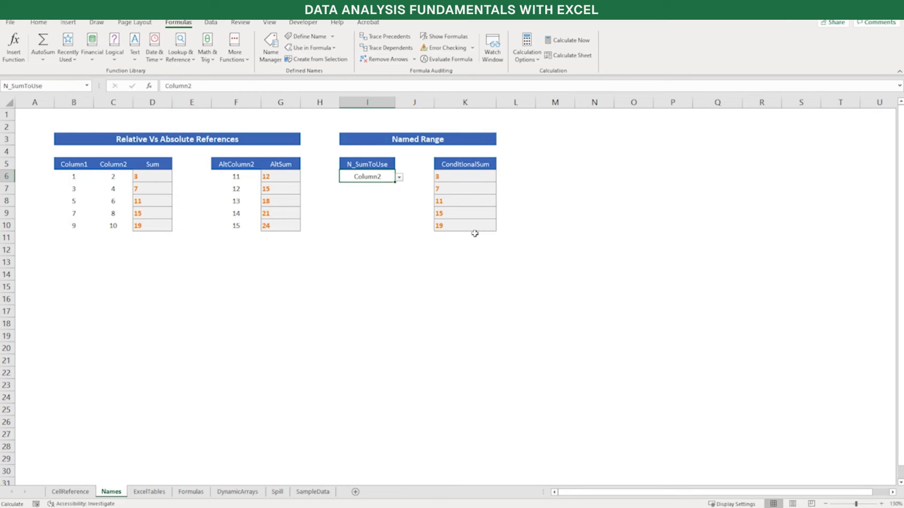
Apply the names N_AltColumn2, N_Column2Name and N_SumToUse to the ConditionalSum formulas in K6:K10, and open K7 to check its formula
{"action": "left_click", "coordinate": [506, 188]}
{"action": "left_click", "coordinate": [492, 166]}
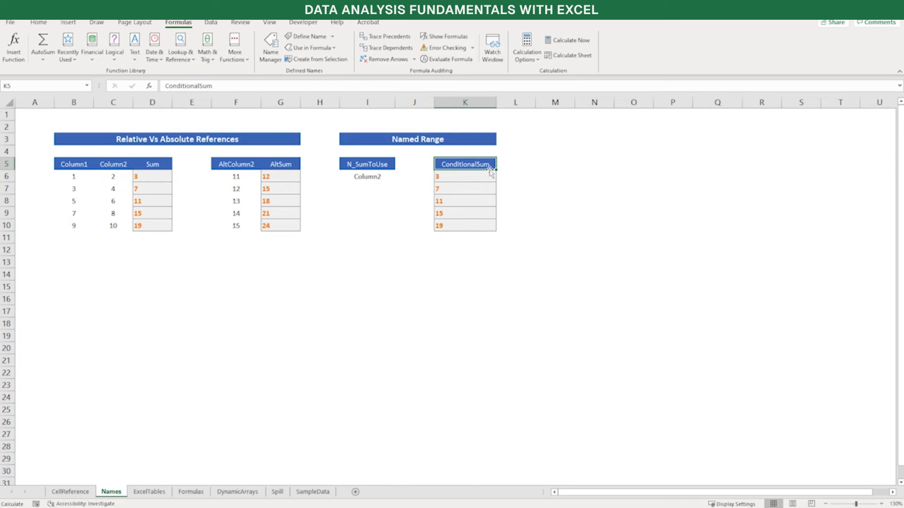
{"action": "left_click_drag", "start_coordinate": [472, 176], "coordinate": [472, 228]}
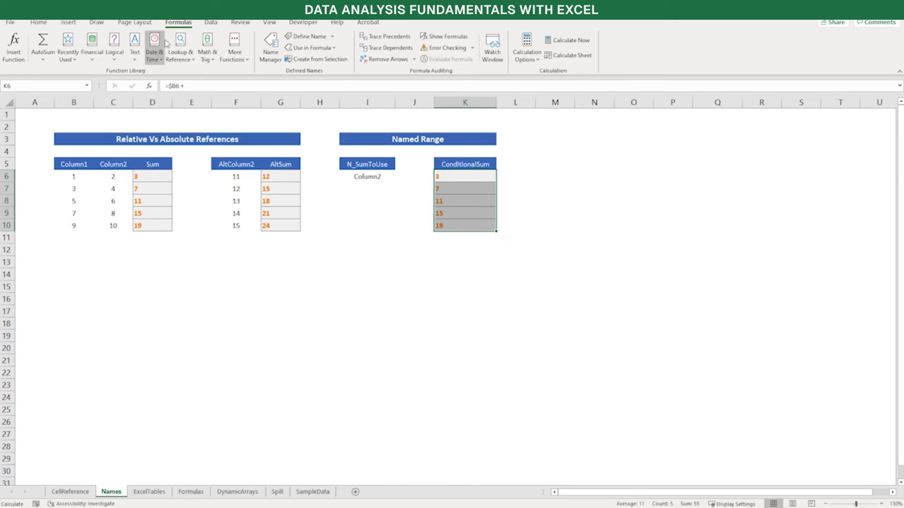
{"action": "left_click", "coordinate": [335, 40]}
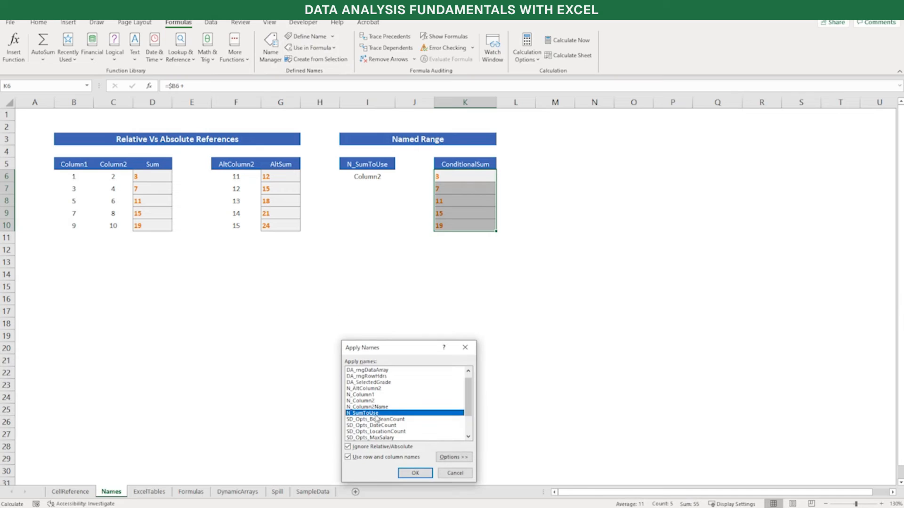
{"action": "left_click", "coordinate": [383, 401]}
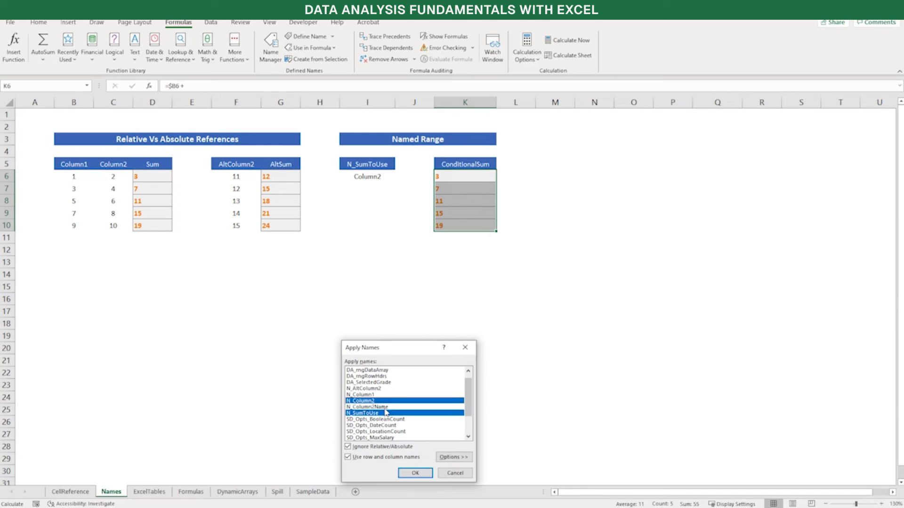
{"action": "left_click", "coordinate": [388, 408]}
{"action": "left_click", "coordinate": [394, 401]}
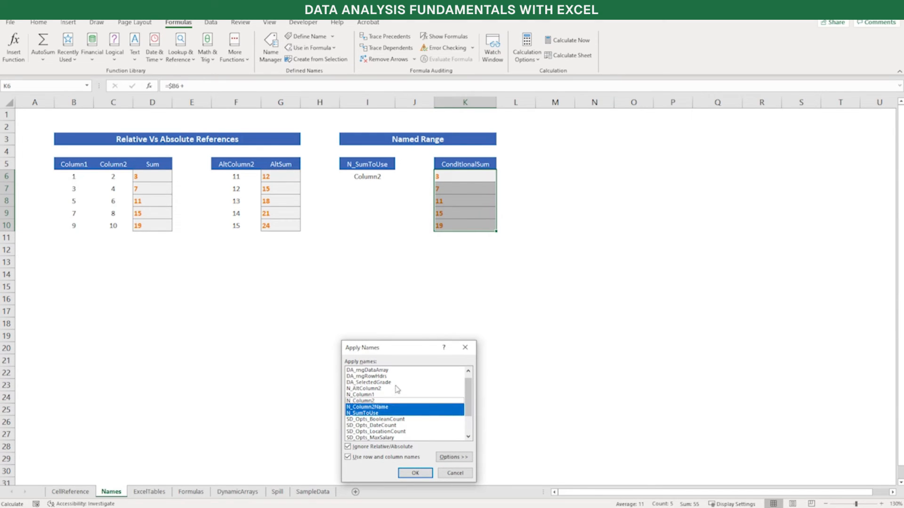
{"action": "left_click", "coordinate": [397, 389]}
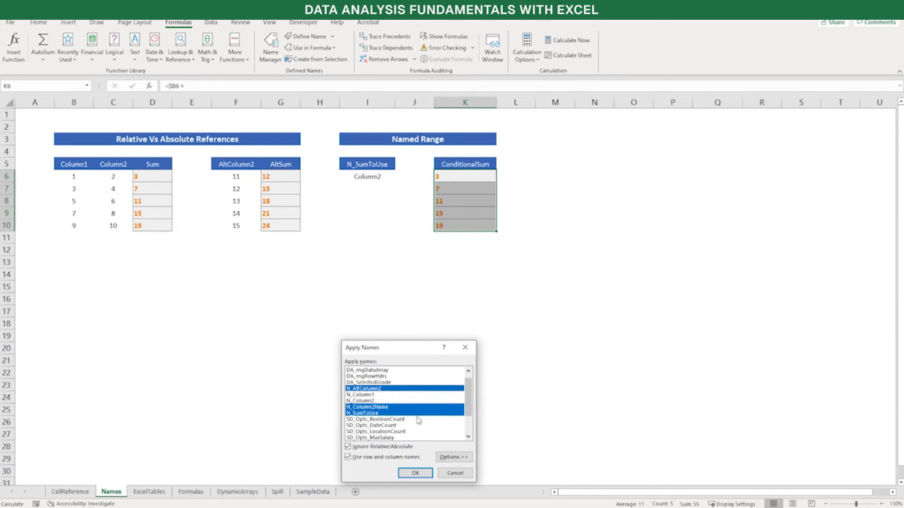
{"action": "left_click", "coordinate": [415, 473]}
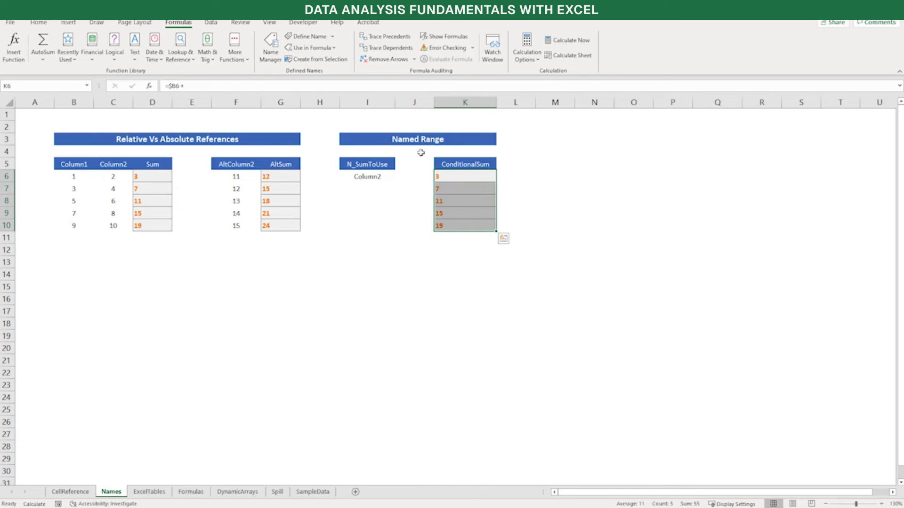
{"action": "left_click", "coordinate": [449, 190]}
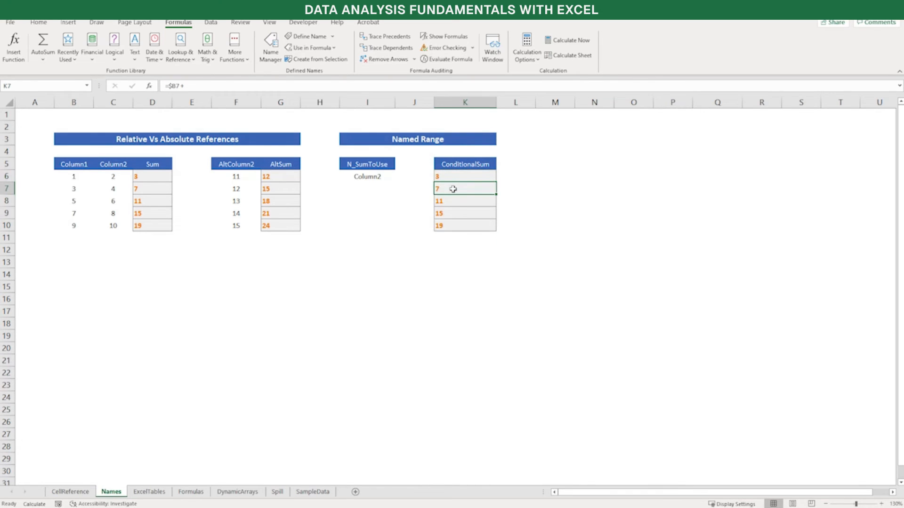
{"action": "double_click", "coordinate": [453, 189]}
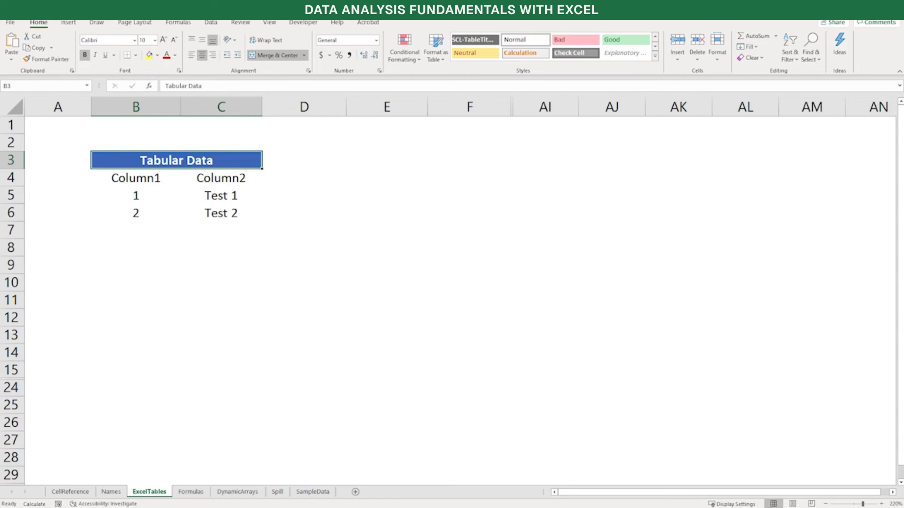
Convert the Tabular Data range B4:C6 into an Excel table with headers
{"action": "scroll", "coordinate": [227, 157], "scroll_direction": "down", "scroll_amount": 1}
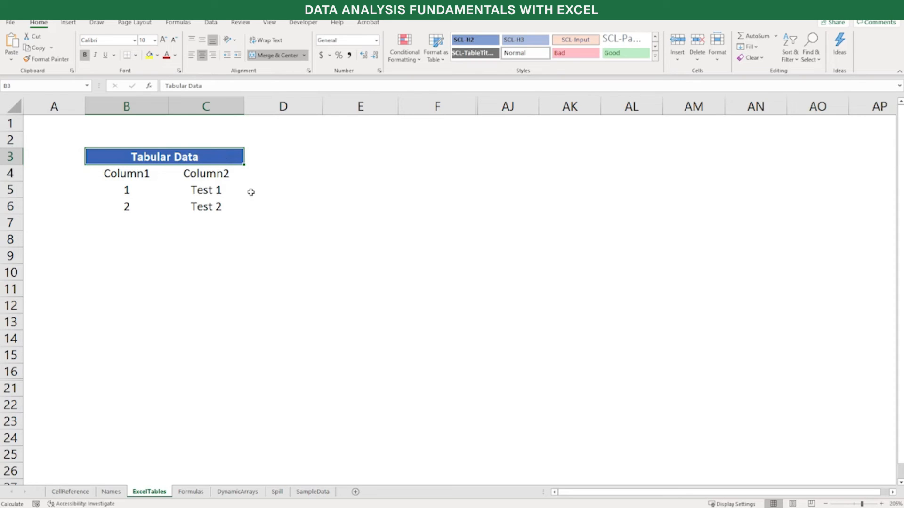
{"action": "left_click_drag", "start_coordinate": [132, 172], "coordinate": [234, 213]}
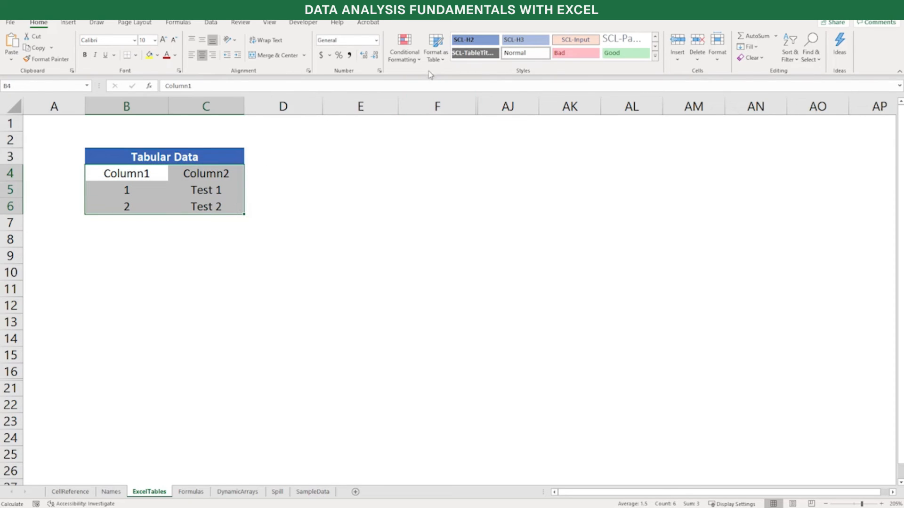
{"action": "left_click", "coordinate": [437, 56]}
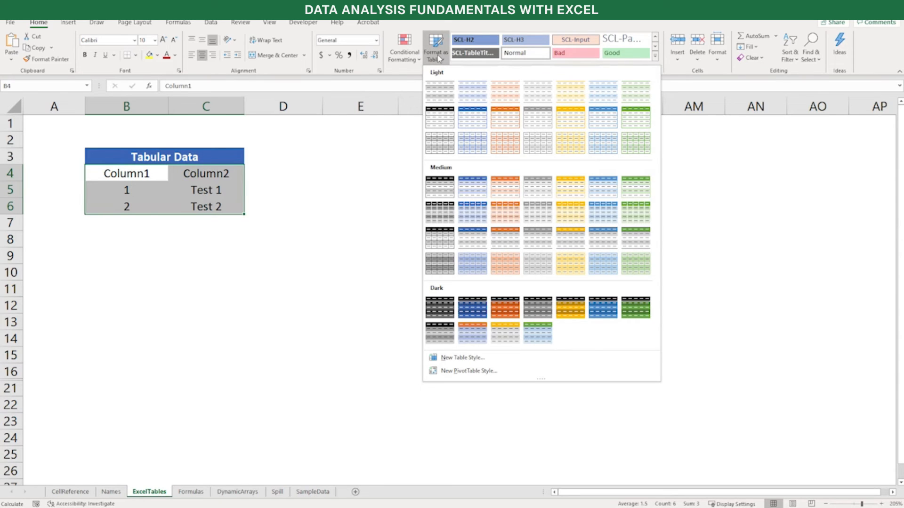
{"action": "left_click", "coordinate": [220, 160]}
{"action": "key", "text": "ctrl+t"}
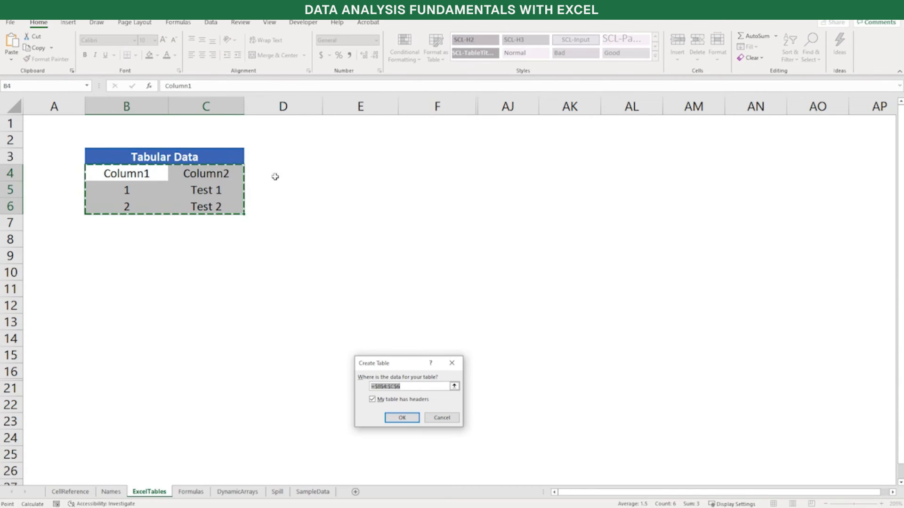
{"action": "left_click", "coordinate": [400, 420]}
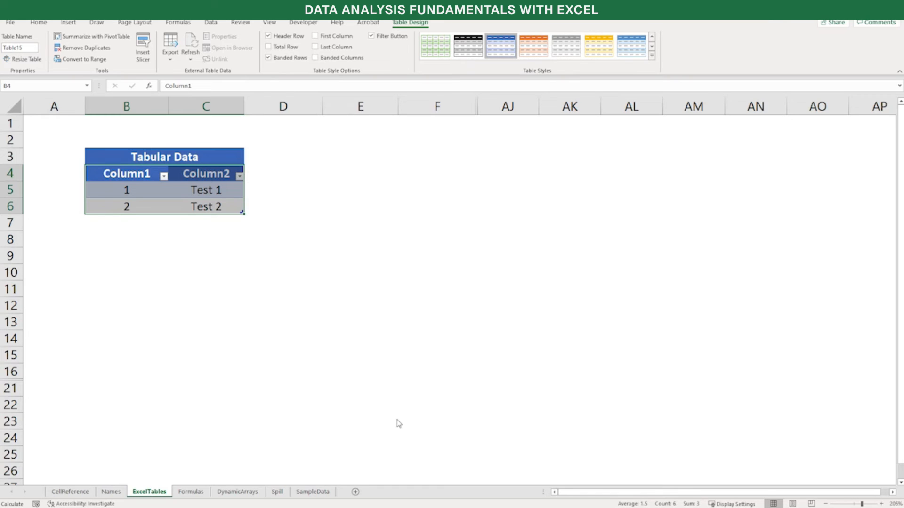
{"action": "left_click", "coordinate": [440, 427]}
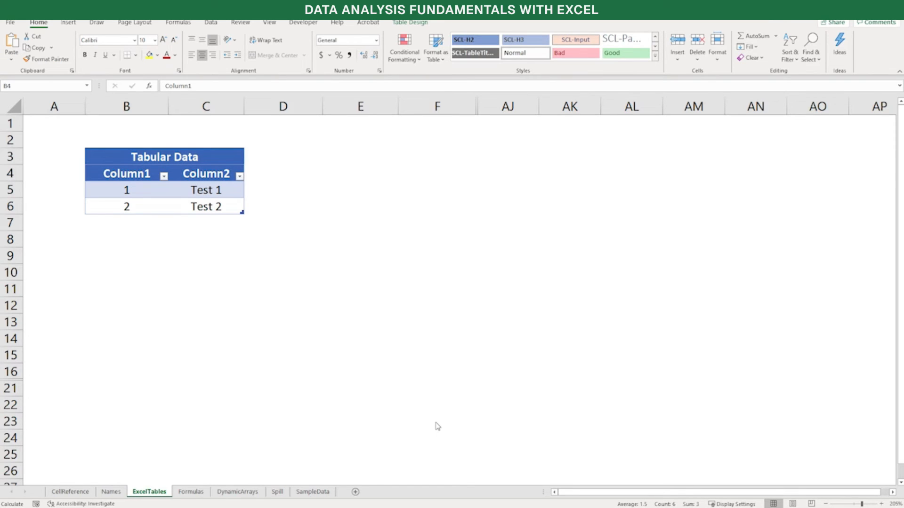
Apply the light blue banded style without a filled header to the new table, and select the cell below Column1
{"action": "left_click", "coordinate": [416, 23]}
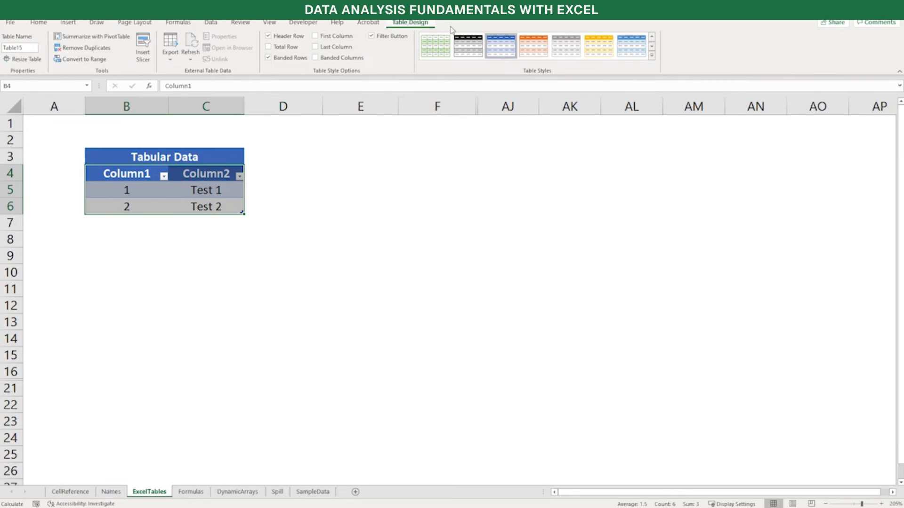
{"action": "left_click", "coordinate": [652, 55]}
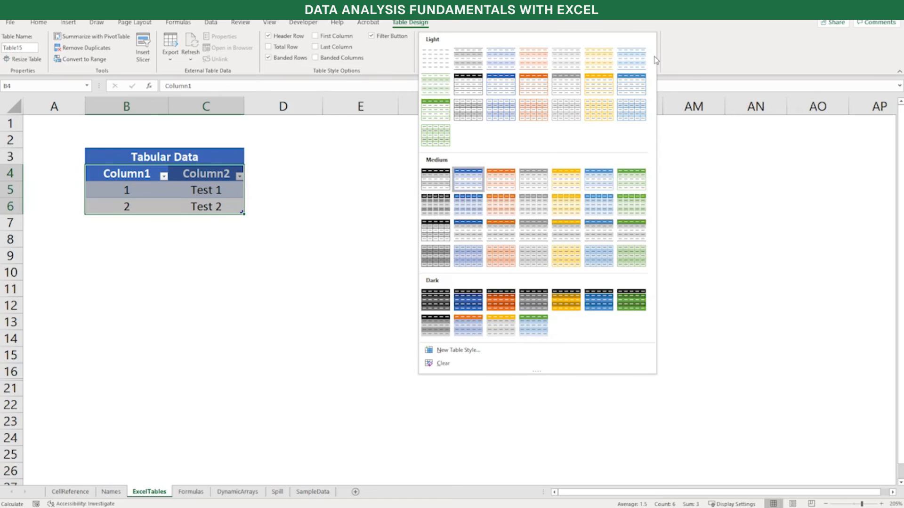
{"action": "left_click", "coordinate": [502, 59]}
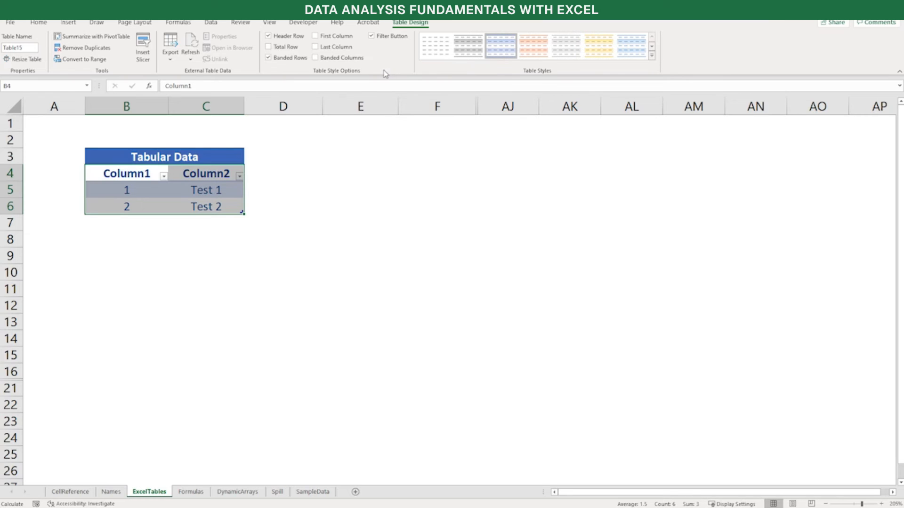
{"action": "left_click", "coordinate": [129, 220]}
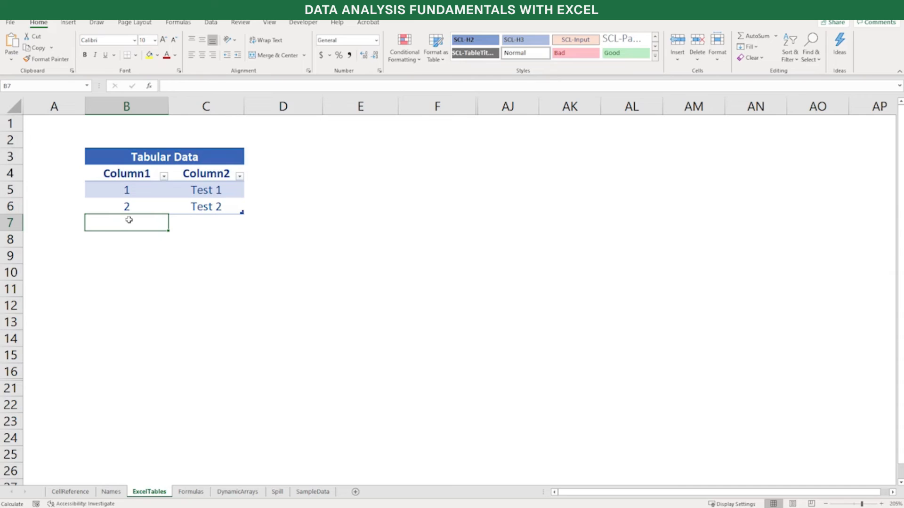
Add a record with 3 and Test 3 directly below the table's last row, and open the insert options for the row beneath
{"action": "type", "text": "3"}
{"action": "key", "text": "Tab"}
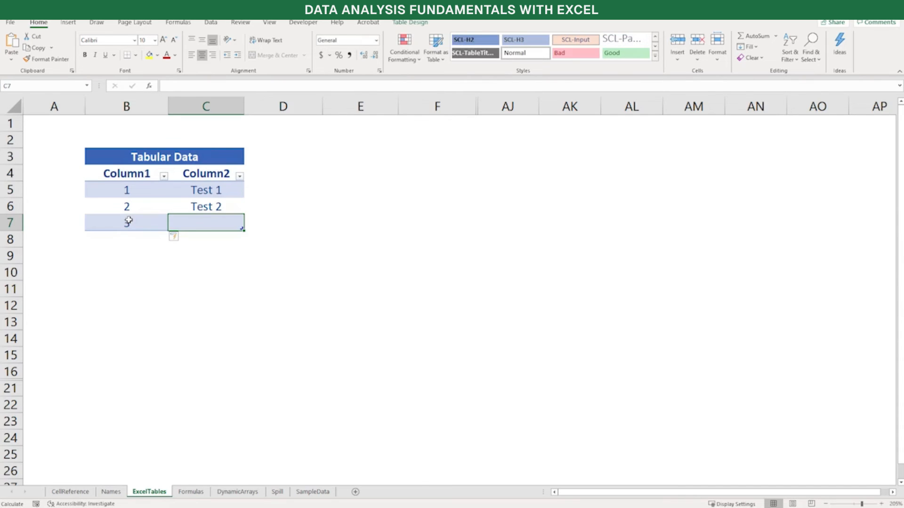
{"action": "type", "text": "Test"}
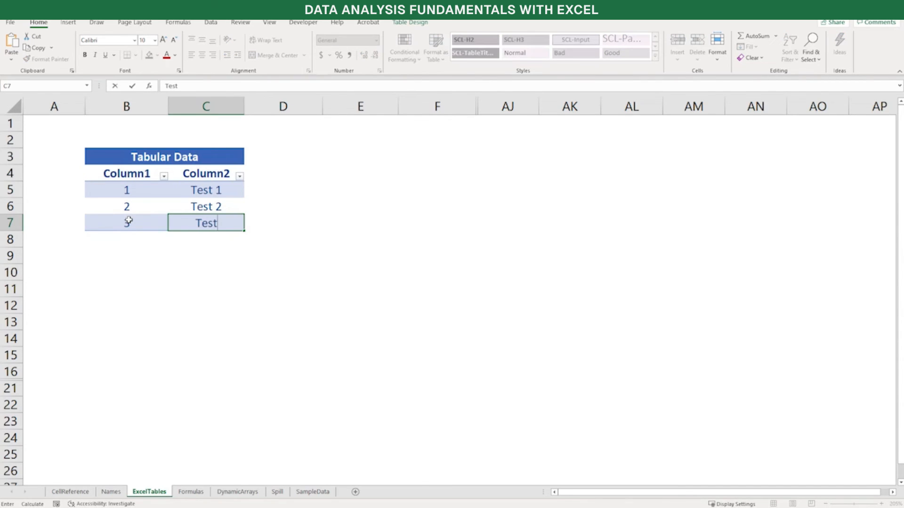
{"action": "type", "text": " 3"}
{"action": "key", "text": "Return"}
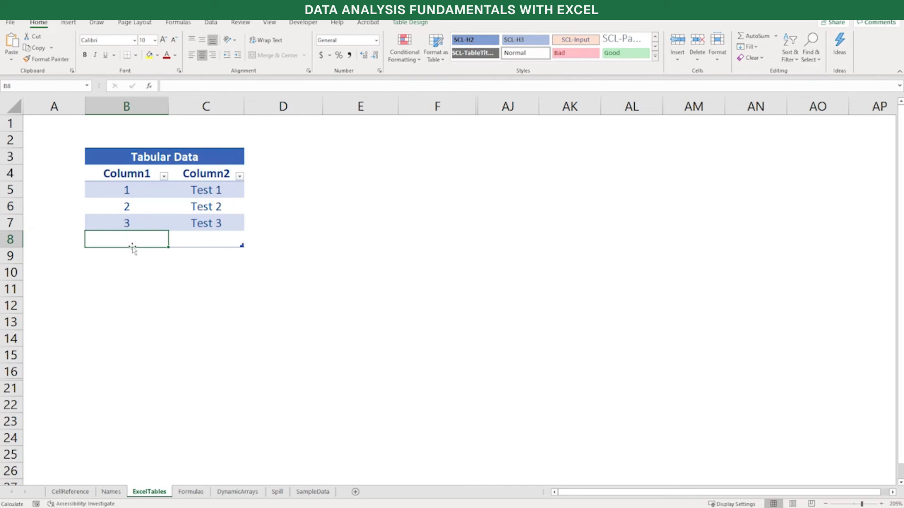
{"action": "right_click", "coordinate": [150, 245]}
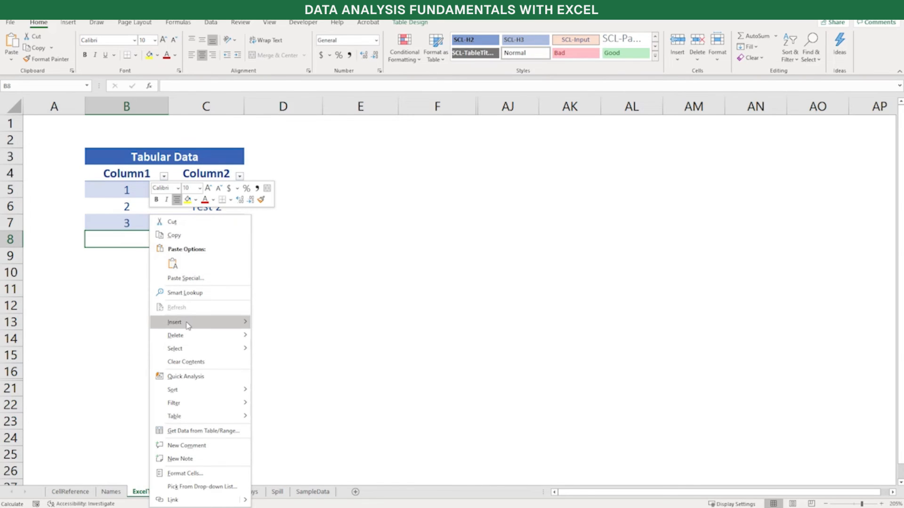
{"action": "mouse_move", "coordinate": [188, 326]}
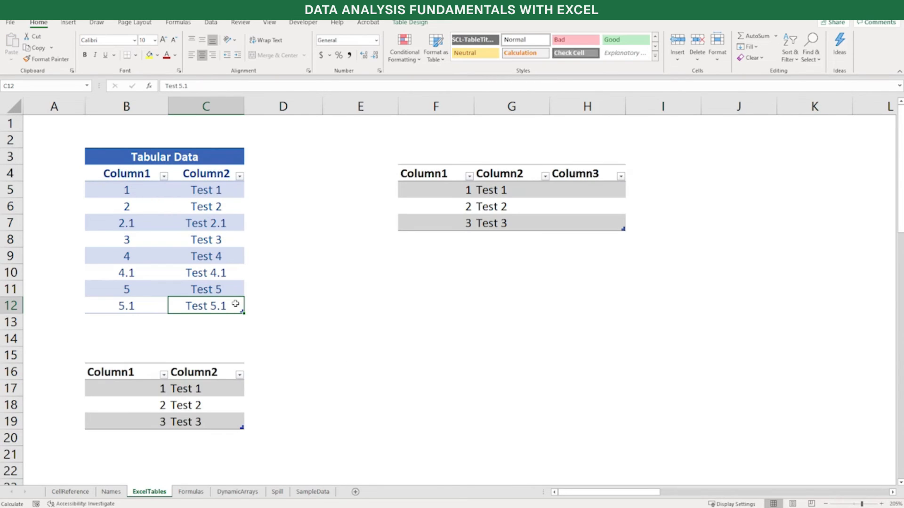
Delete the entire worksheet row 10 that holds the 4.1 record
{"action": "left_click", "coordinate": [10, 272]}
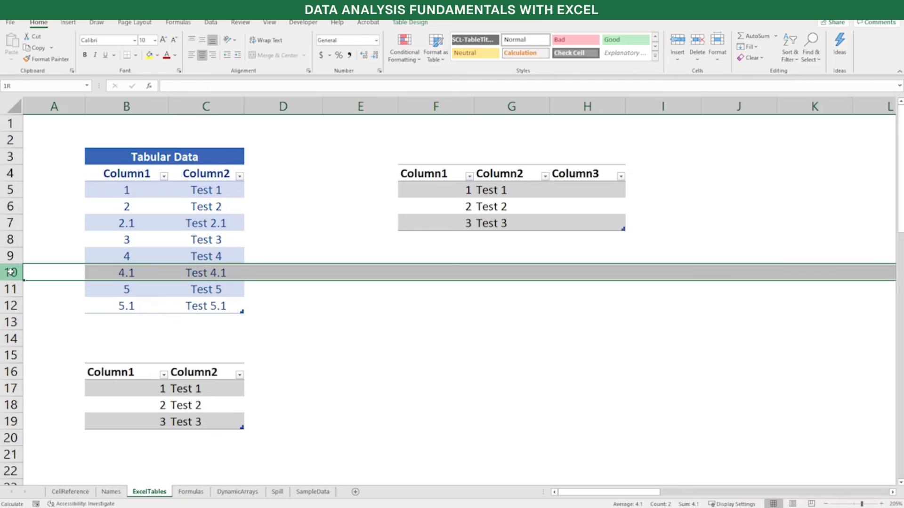
{"action": "right_click", "coordinate": [10, 272]}
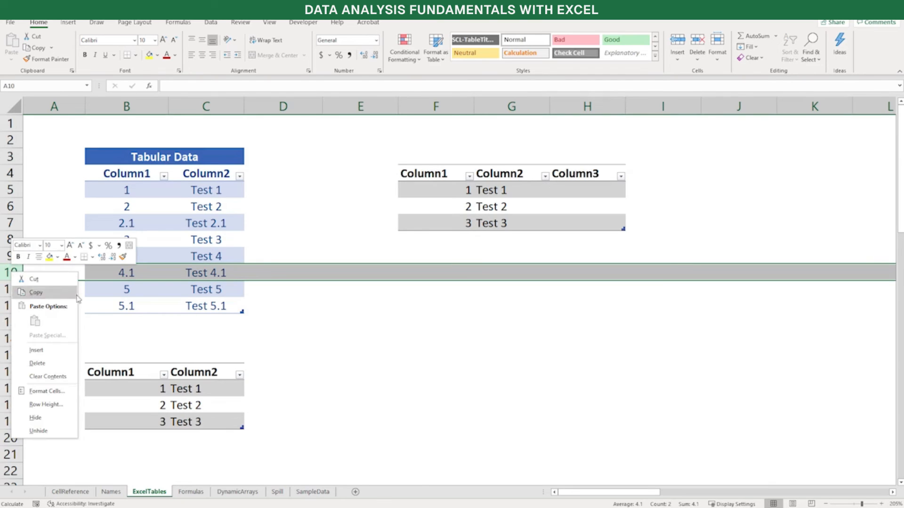
{"action": "left_click", "coordinate": [70, 366]}
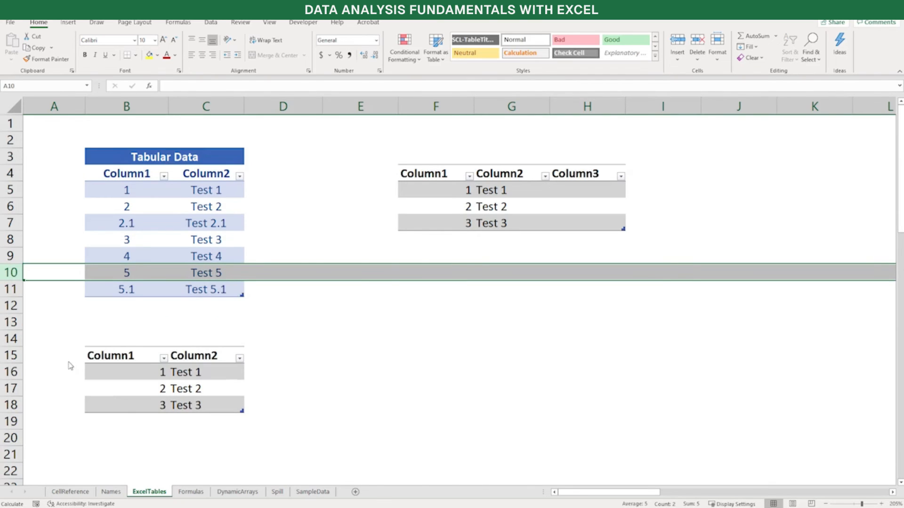
Delete only the table row holding 5.1 and Test 5.1 from the Tabular Data table
{"action": "right_click", "coordinate": [139, 292]}
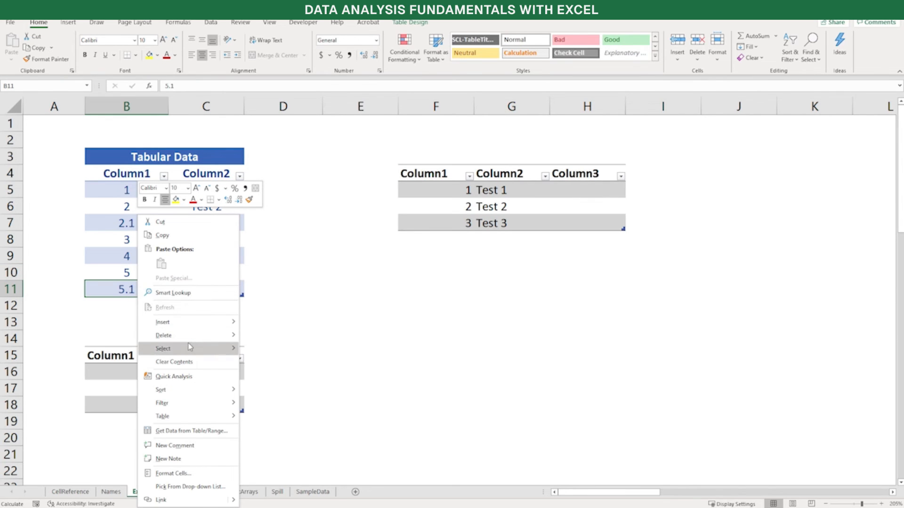
{"action": "mouse_move", "coordinate": [193, 338]}
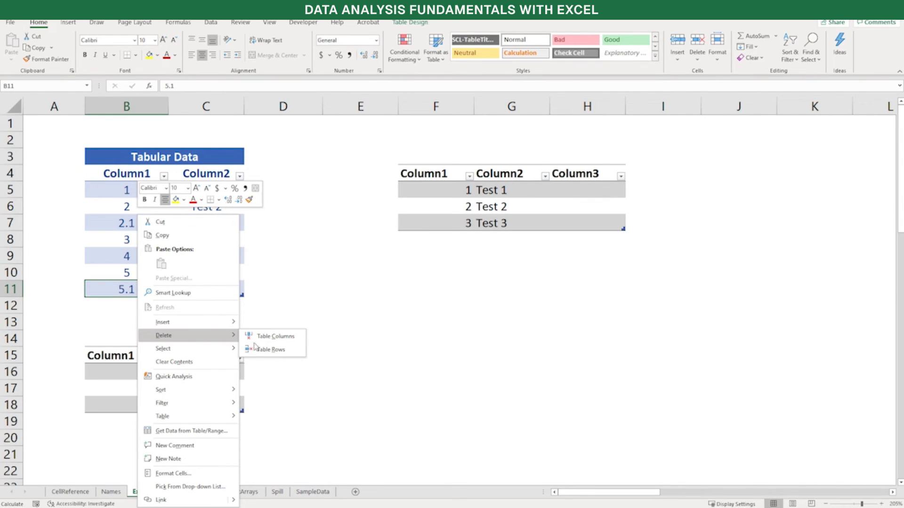
{"action": "left_click", "coordinate": [268, 350]}
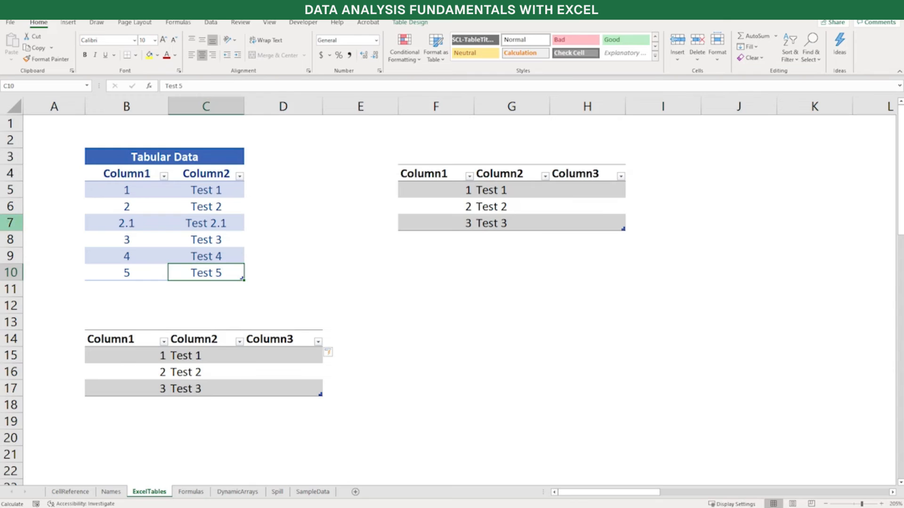
Try to delete only the table row holding 2.1 and Test 2.1 from the Tabular Data table
{"action": "left_click", "coordinate": [11, 221]}
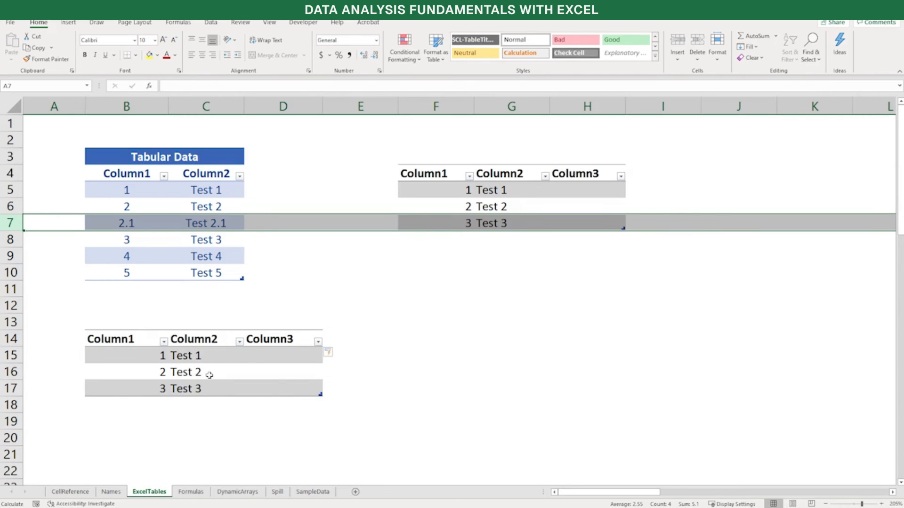
{"action": "left_click", "coordinate": [199, 317]}
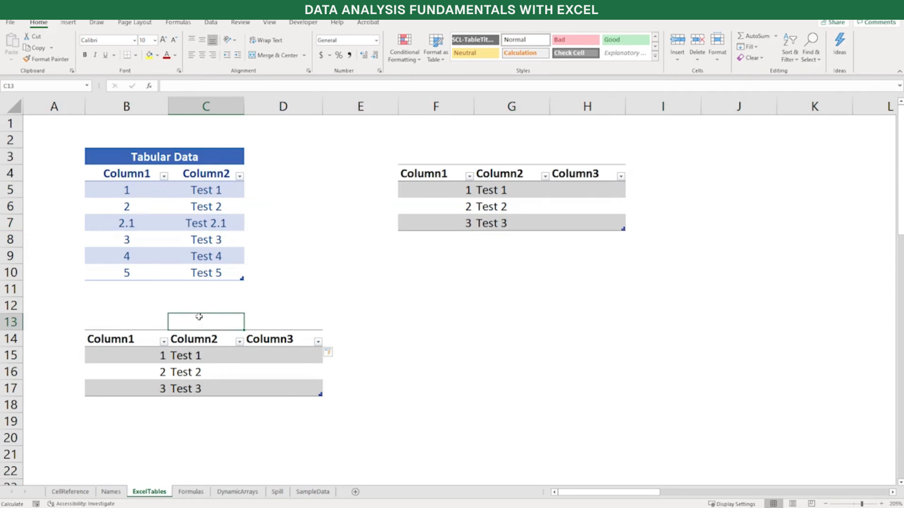
{"action": "right_click", "coordinate": [143, 224]}
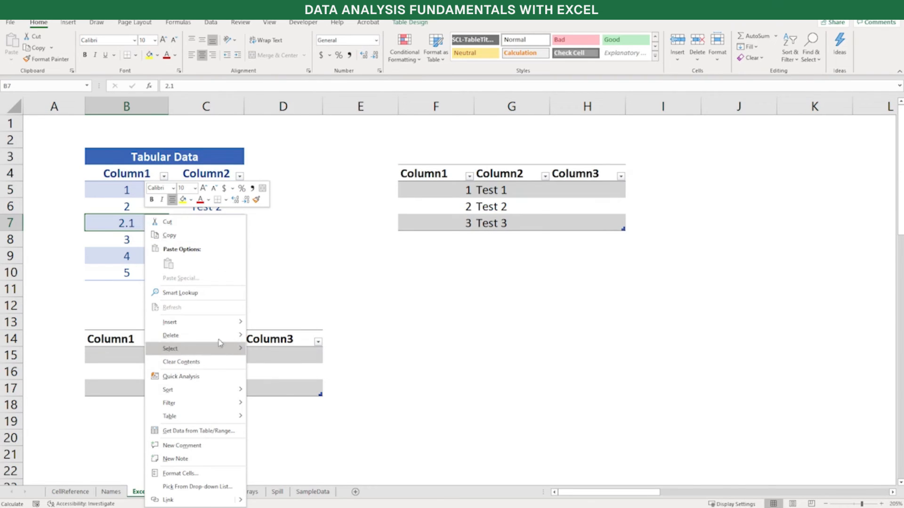
{"action": "mouse_move", "coordinate": [220, 335]}
{"action": "left_click", "coordinate": [265, 350]}
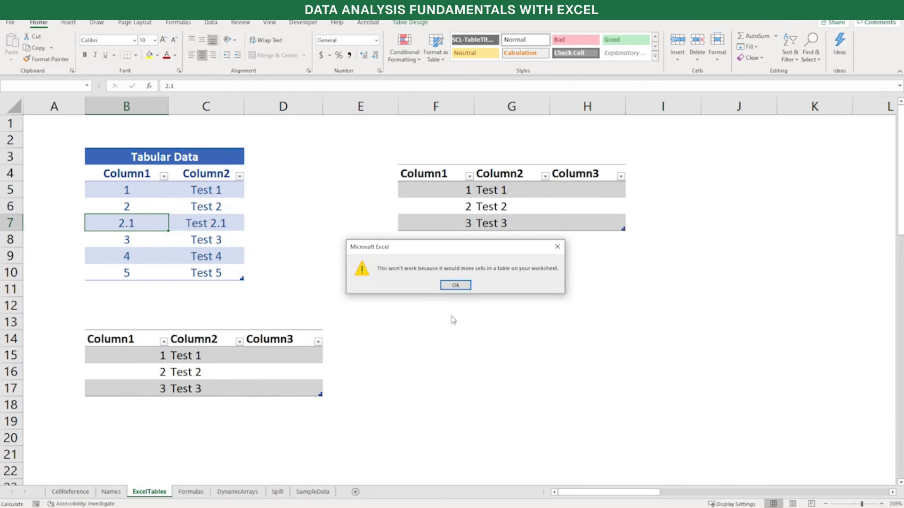
{"action": "left_click", "coordinate": [456, 285]}
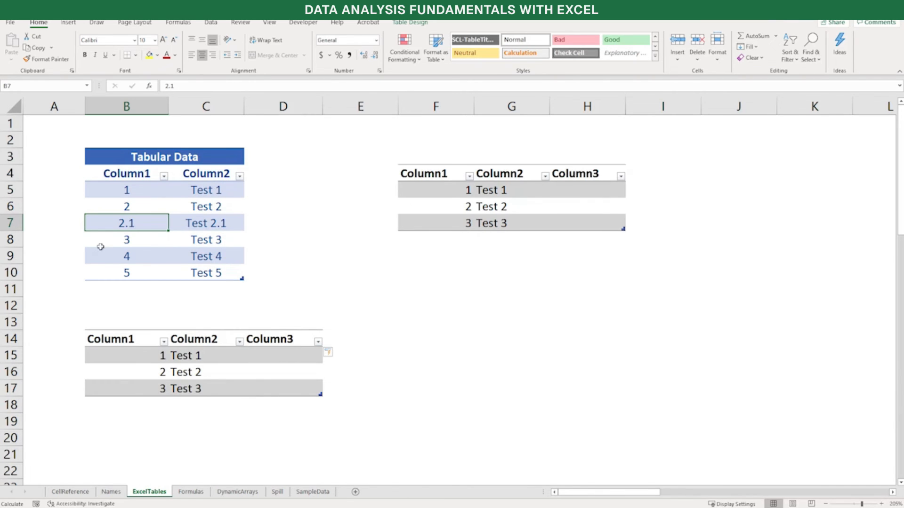
Copy the records 3 to 5 in B8:C10 and paste them one row higher, starting at B7 over the 2.1 record
{"action": "left_click_drag", "start_coordinate": [118, 239], "coordinate": [185, 273]}
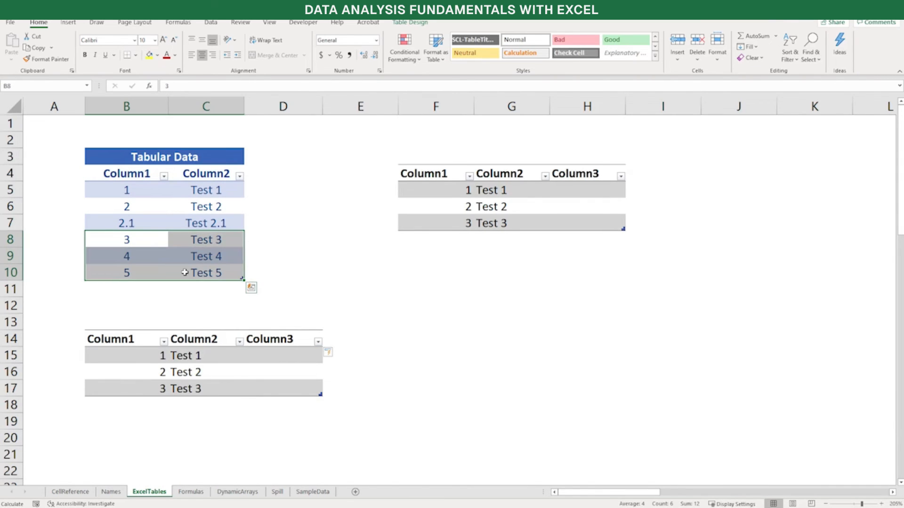
{"action": "key", "text": "ctrl+c"}
{"action": "left_click", "coordinate": [140, 225]}
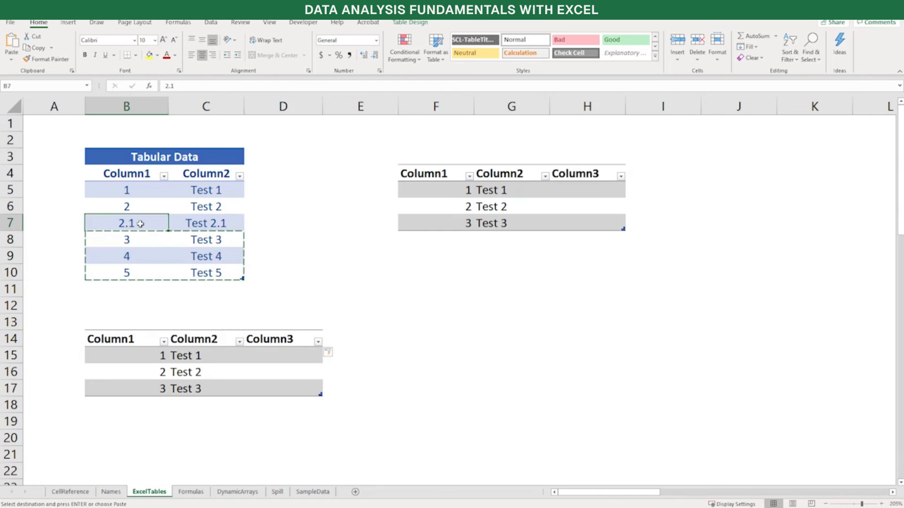
{"action": "key", "text": "ctrl+v"}
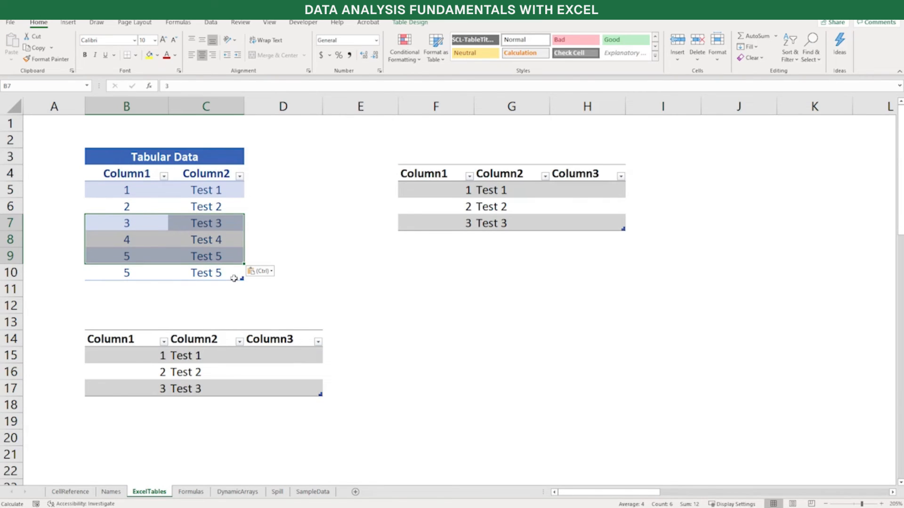
Resize the Tabular Data table to end at row 9, leaving the duplicate 5 record in row 10 outside it
{"action": "left_click", "coordinate": [225, 262]}
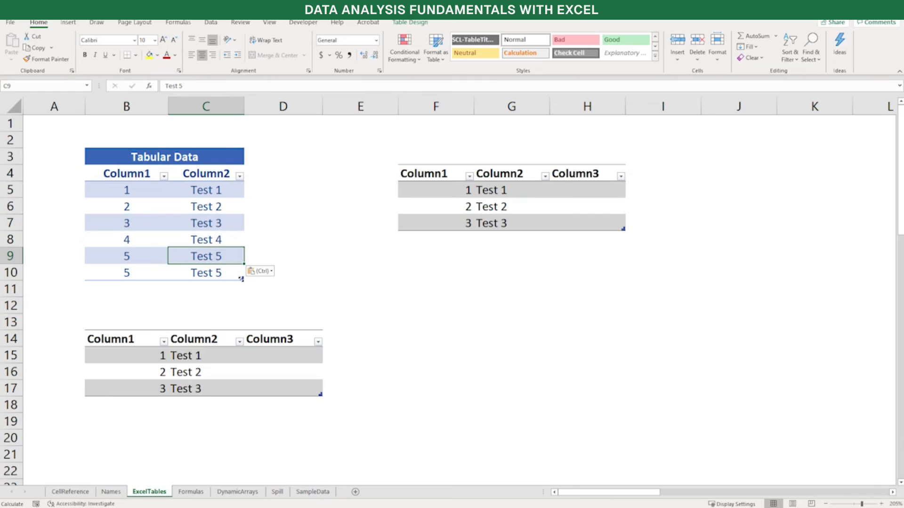
{"action": "left_click_drag", "start_coordinate": [241, 279], "coordinate": [242, 262]}
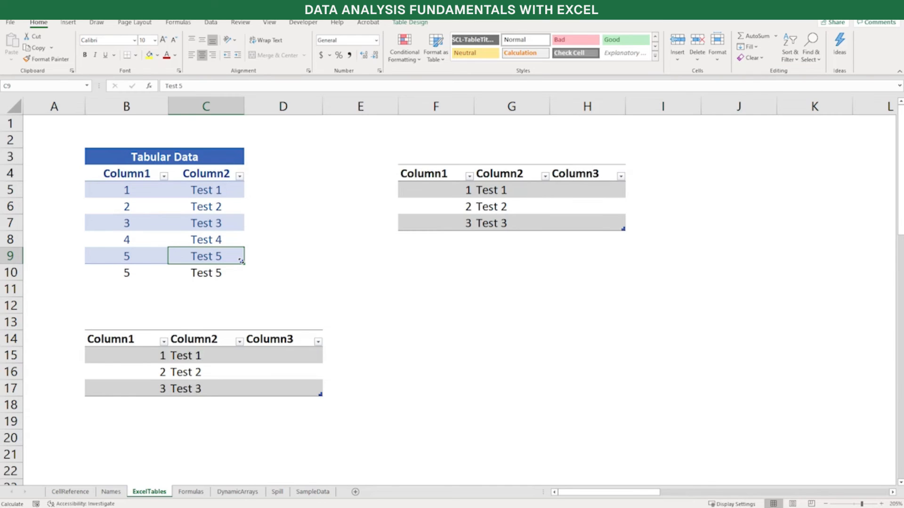
{"action": "left_click_drag", "start_coordinate": [242, 261], "coordinate": [228, 272]}
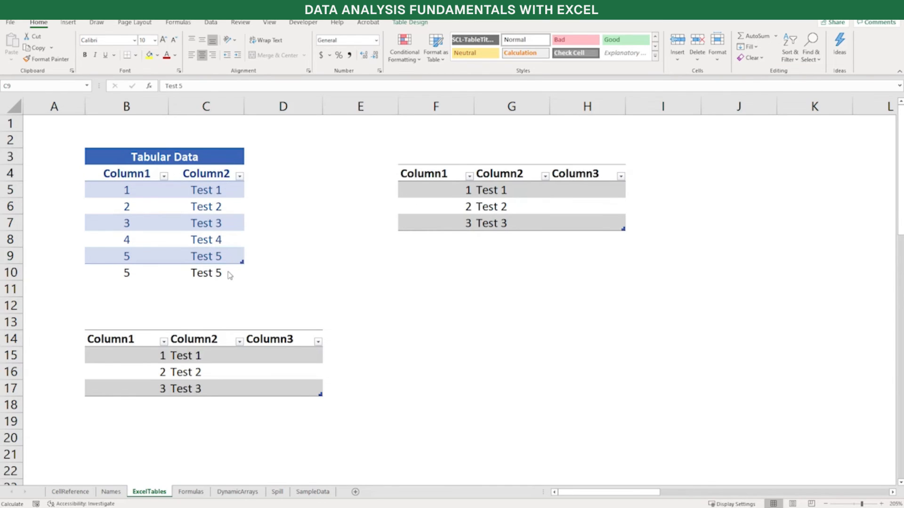
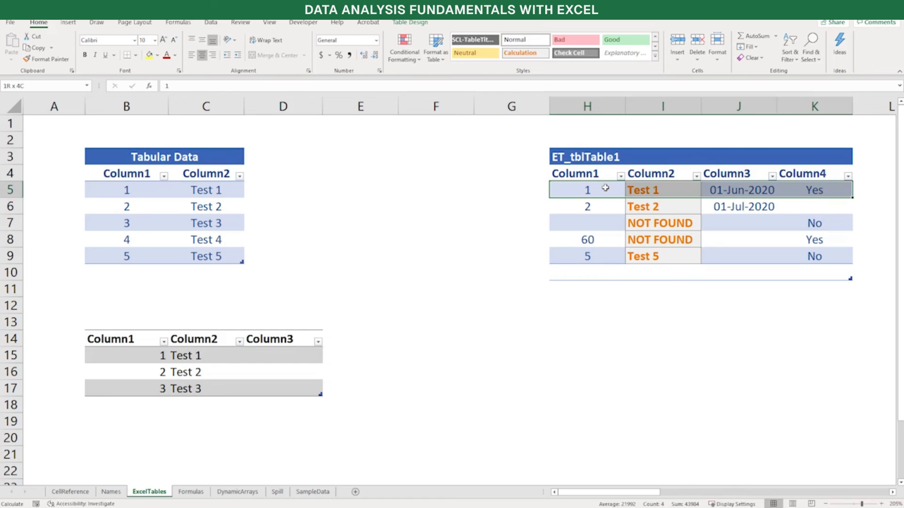
Select the ET_tblTable1 Column1 data from H5 down to the first blank, and reselect it as the whole table column
{"action": "left_click", "coordinate": [606, 188]}
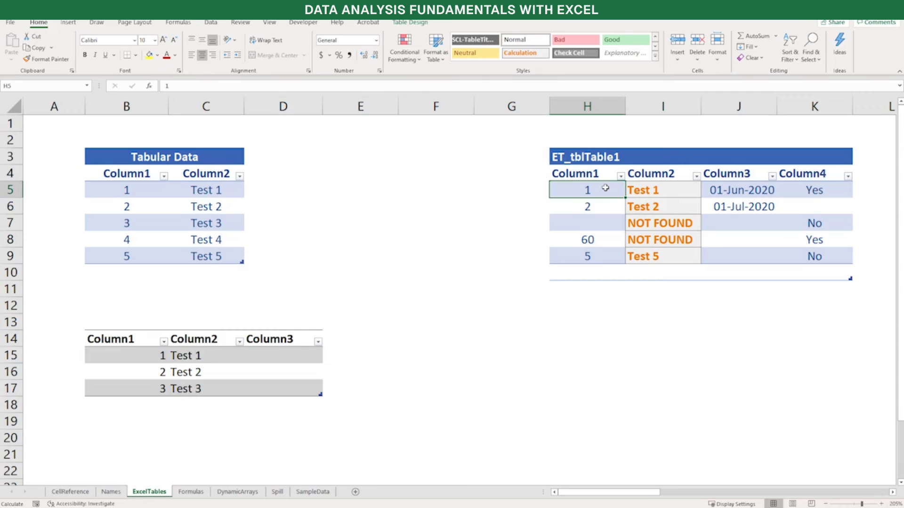
{"action": "key", "text": "ctrl+shift+Down"}
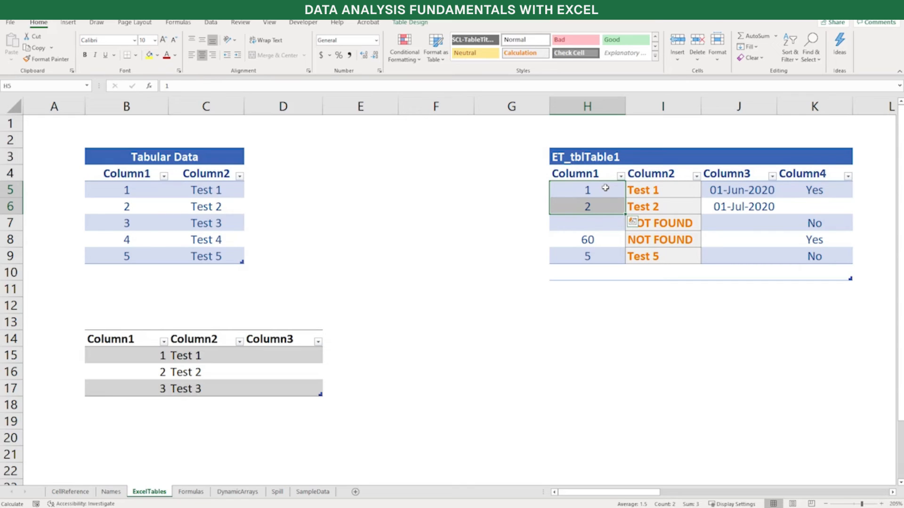
{"action": "left_click", "coordinate": [605, 188]}
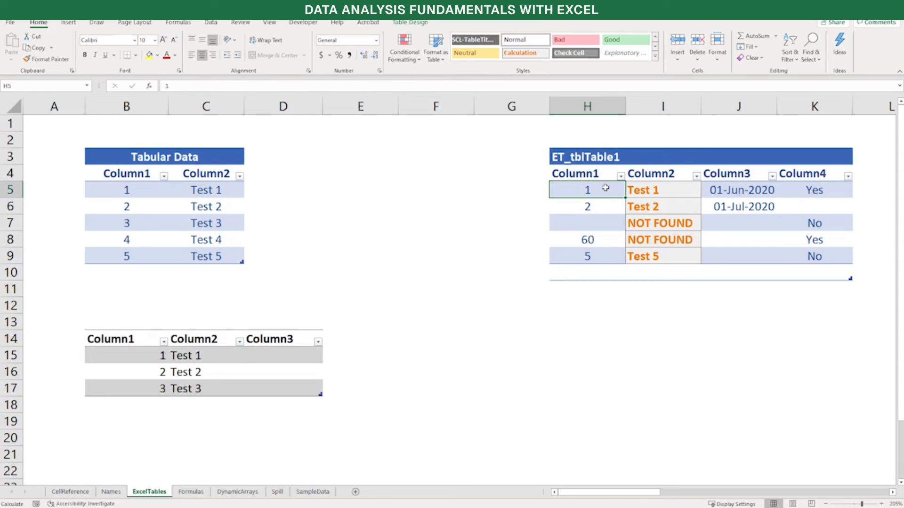
{"action": "key", "text": "ctrl+space"}
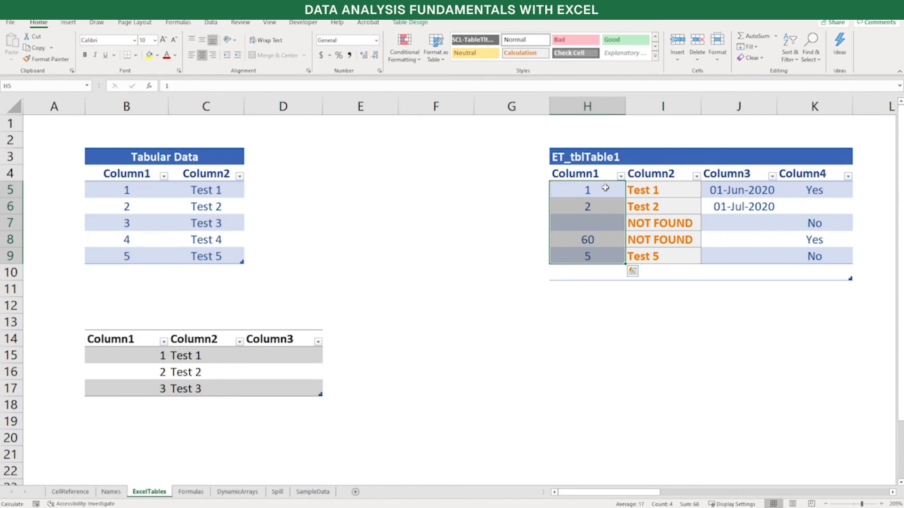
Select the entire ET_tblTable1 record in row 6, and return to cell H5
{"action": "key", "text": "Down"}
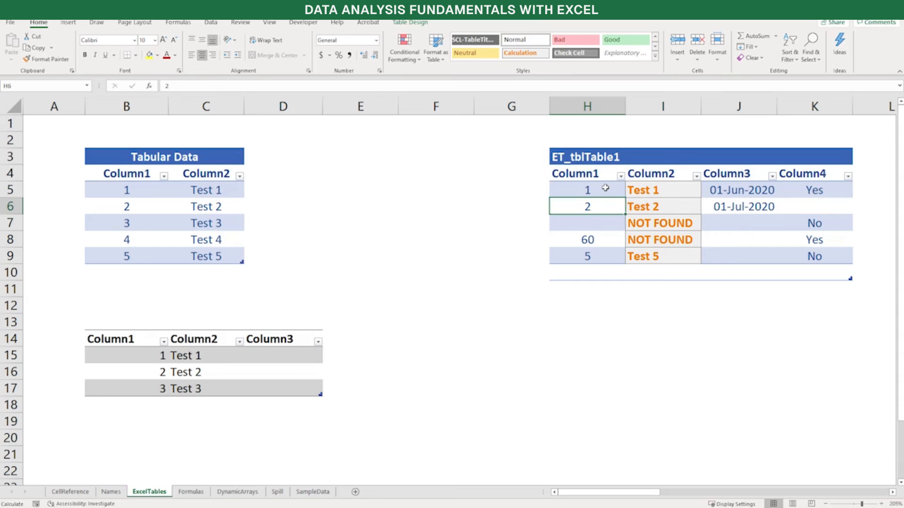
{"action": "key", "text": "shift+space"}
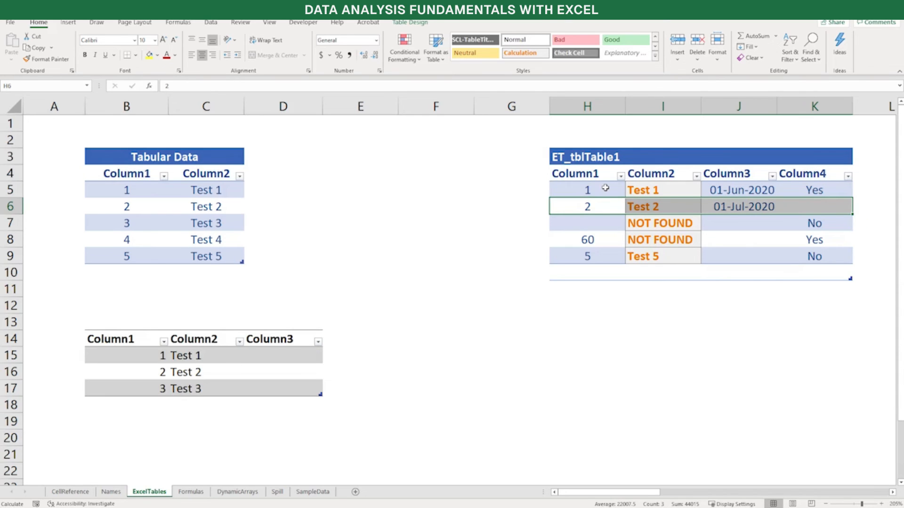
{"action": "key", "text": "Left"}
{"action": "key", "text": "Right"}
{"action": "key", "text": "Up"}
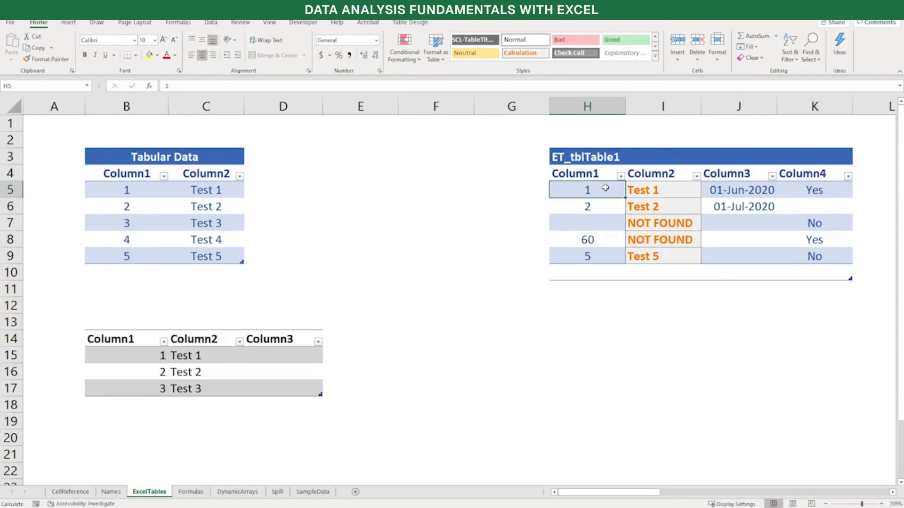
Select the first two ET_tblTable1 records across all four columns, H5:K6, and reduce the selection to H5
{"action": "key", "text": "shift+Down"}
{"action": "key", "text": "ctrl+c"}
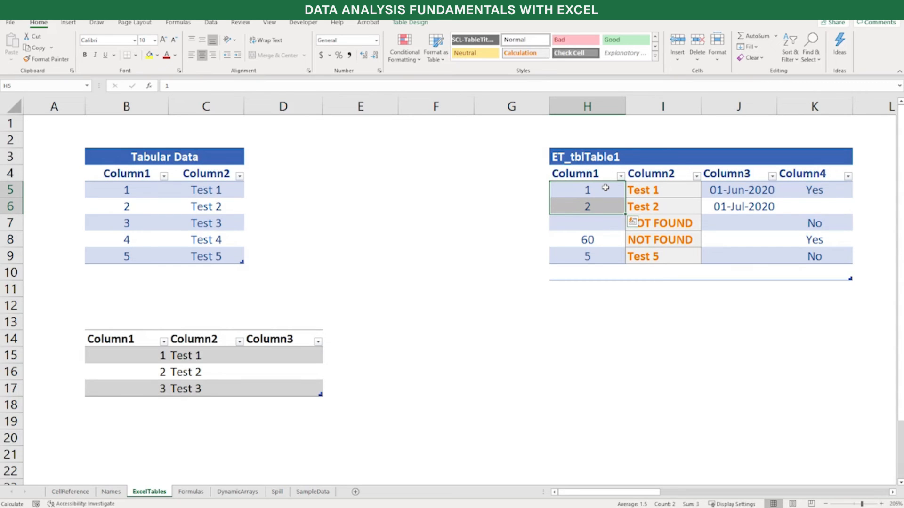
{"action": "left_click", "coordinate": [606, 188]}
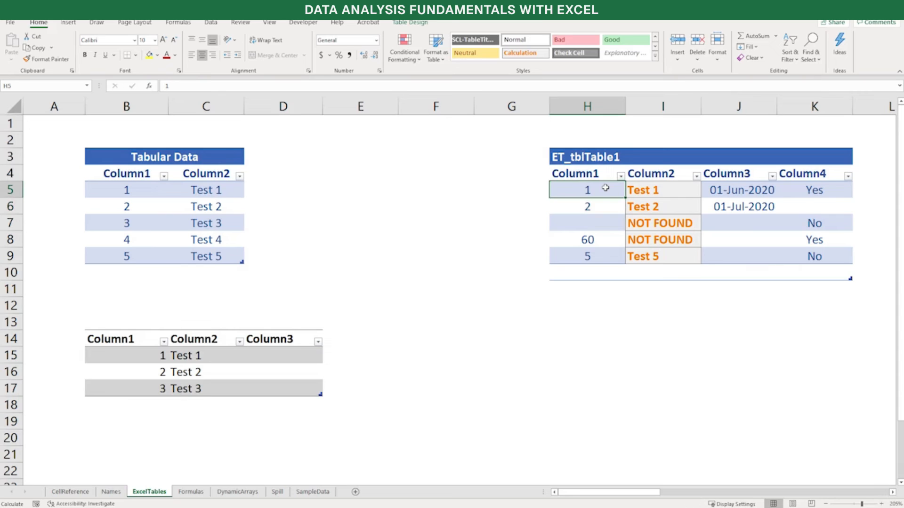
{"action": "key", "text": "ctrl+v"}
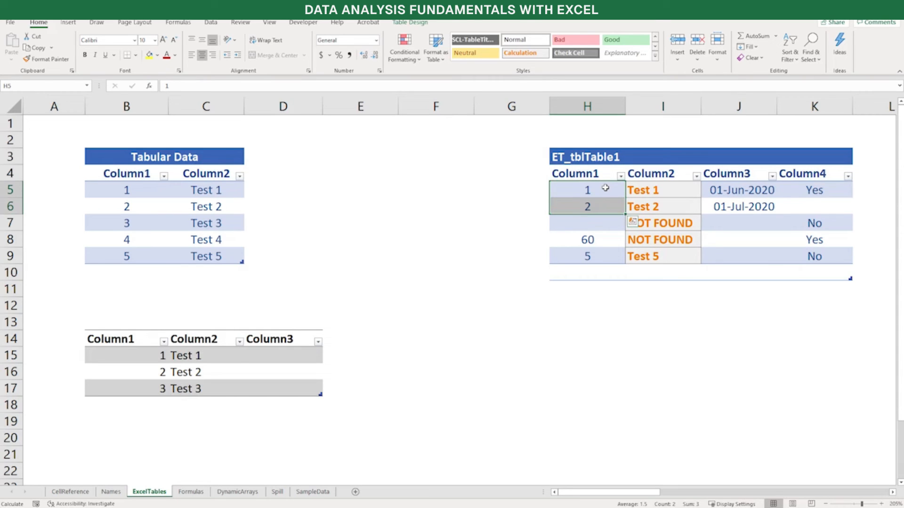
{"action": "key", "text": "ctrl+shift+Right"}
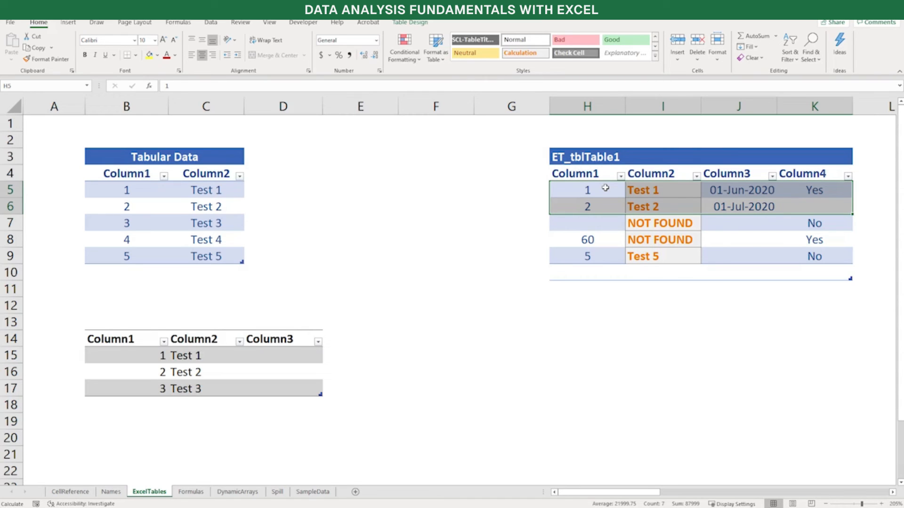
{"action": "left_click", "coordinate": [606, 188]}
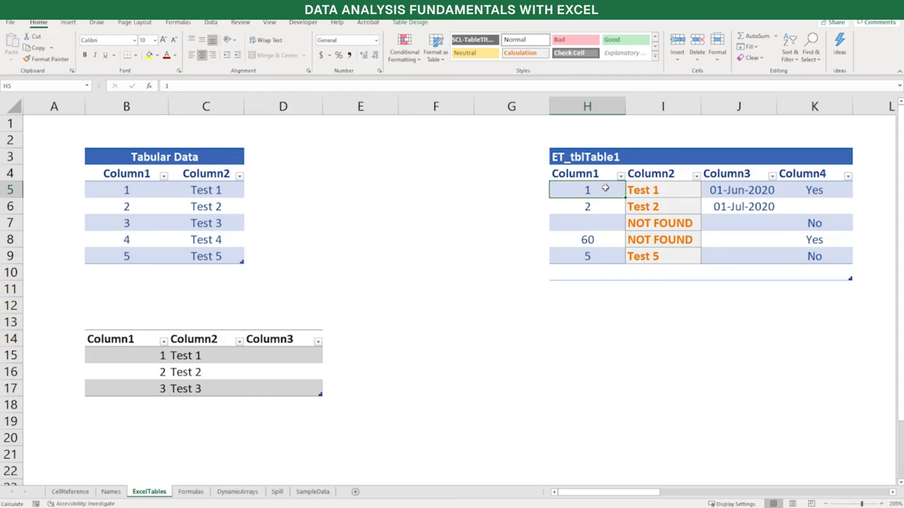
Show the list of allowed entries for the empty Column4 cell K6 and dismiss it without choosing one
{"action": "left_click", "coordinate": [827, 206]}
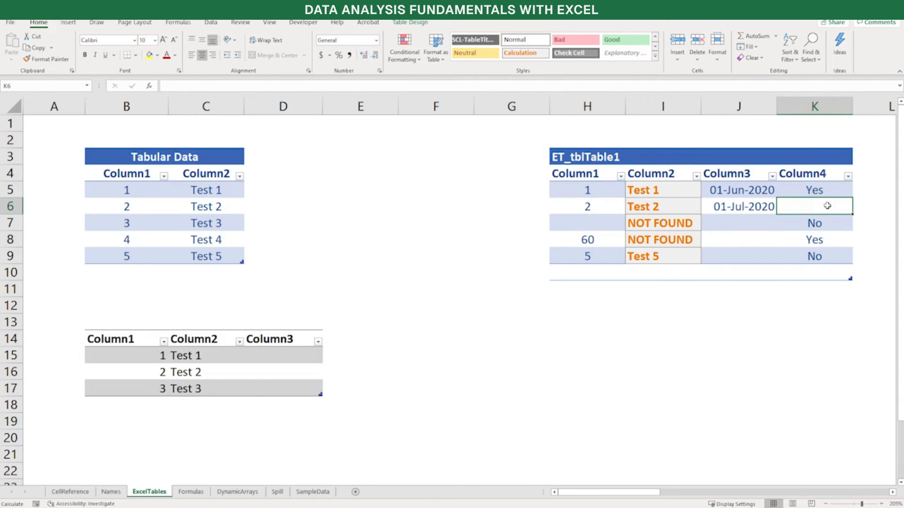
{"action": "key", "text": "alt+Down"}
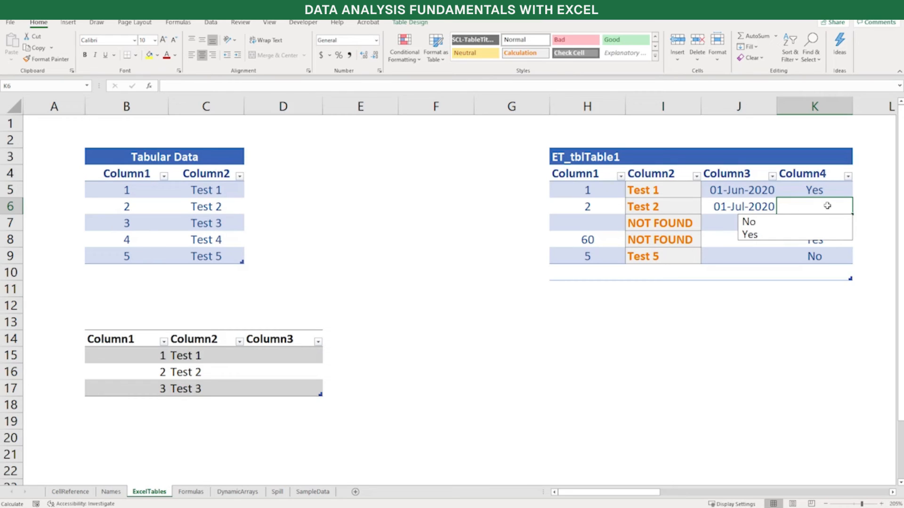
{"action": "key", "text": "Escape"}
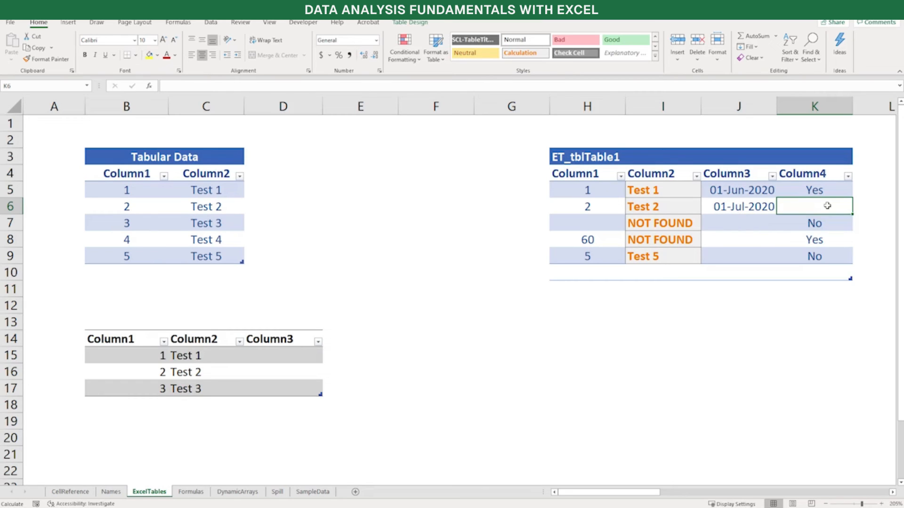
Insert a new table row at row 7 of ET_tblTable1 using the horizontal selection J7:K7
{"action": "key", "text": "Left"}
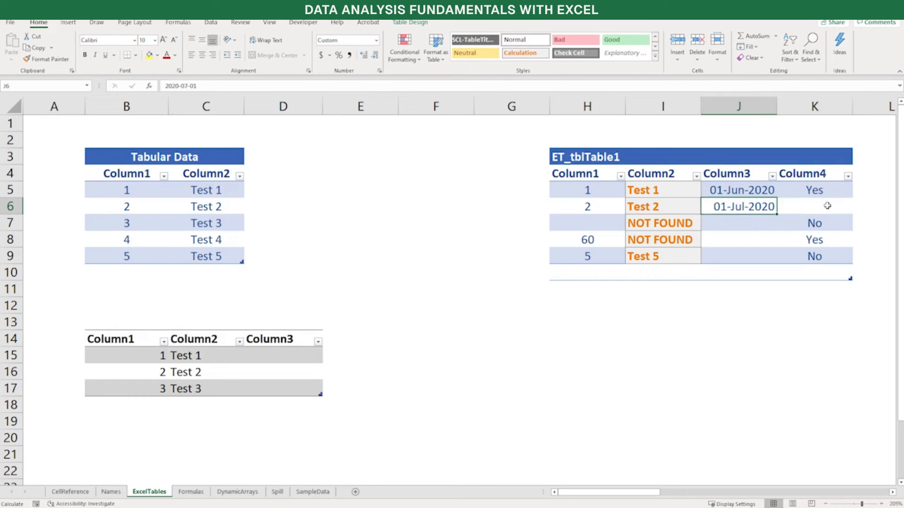
{"action": "key", "text": "Down"}
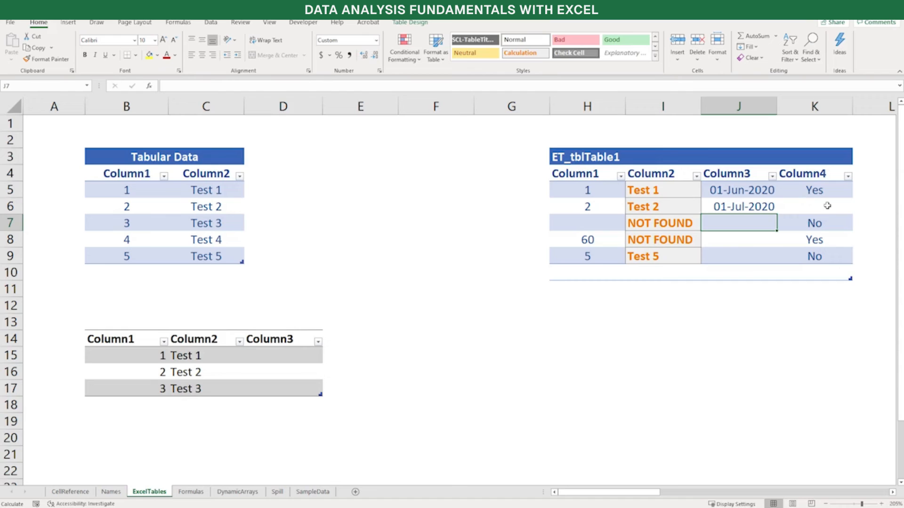
{"action": "key", "text": "shift+Right"}
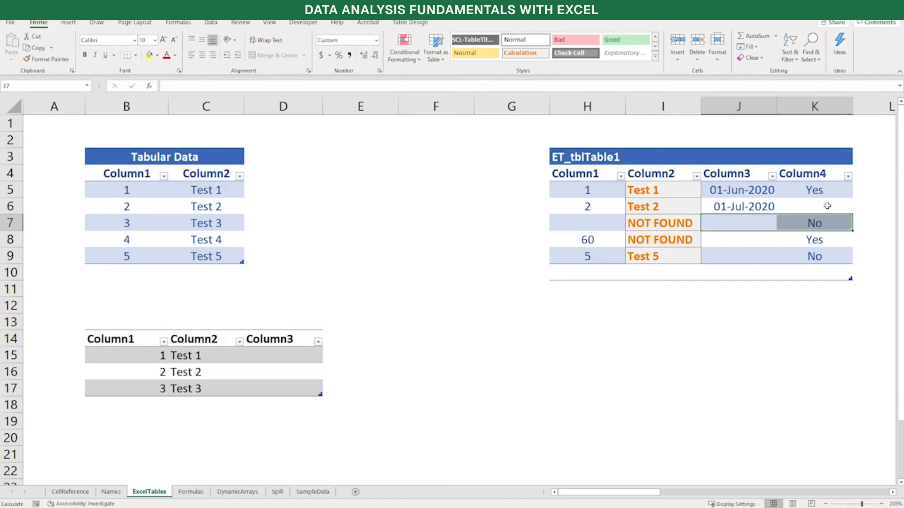
{"action": "key", "text": "ctrl+shift+plus"}
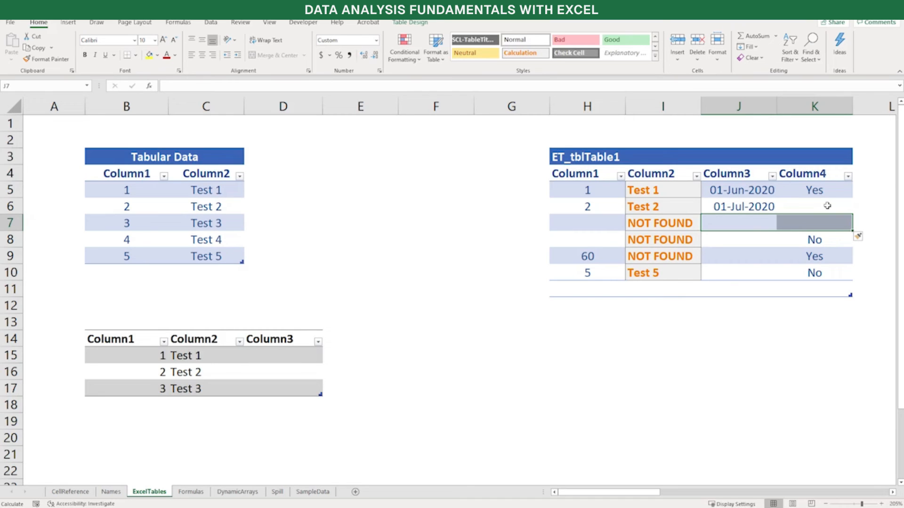
Insert a new table column before Column3 of ET_tblTable1 using the vertical selection J7:J8, and undo it
{"action": "key", "text": "shift+Left"}
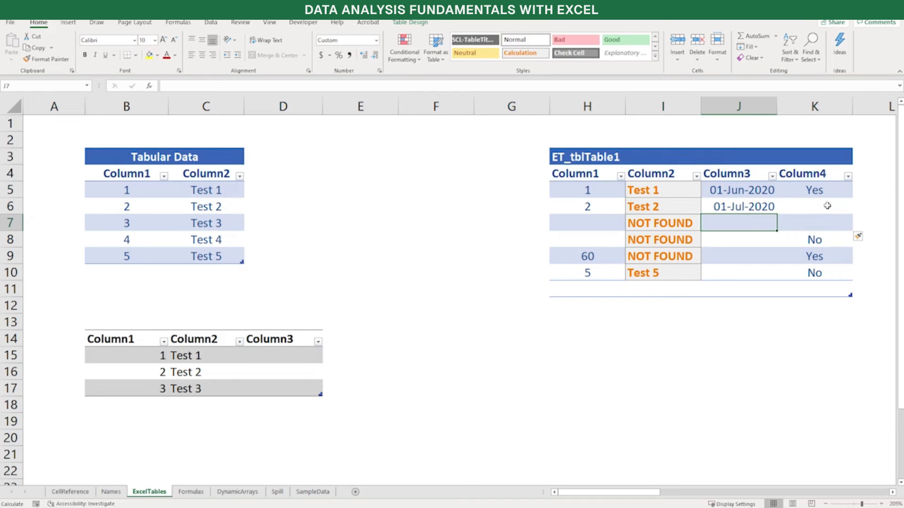
{"action": "key", "text": "shift+Down"}
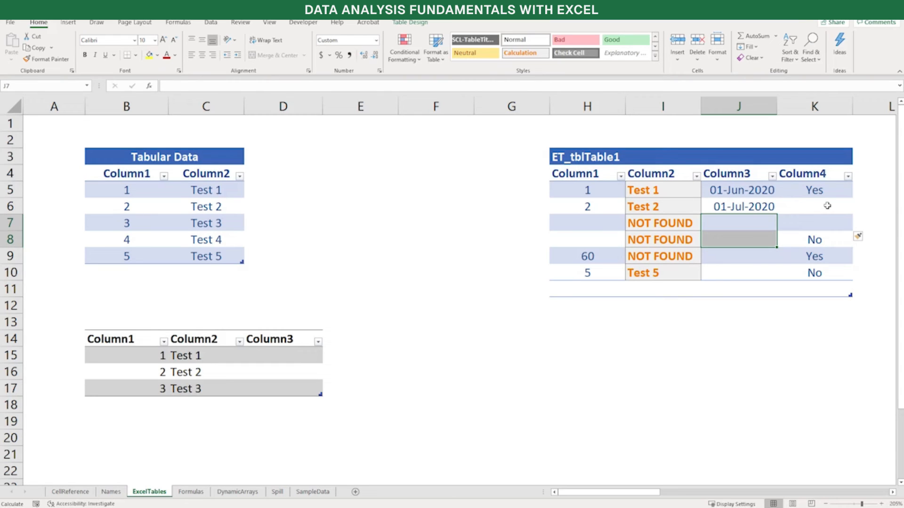
{"action": "key", "text": "ctrl+shift+plus"}
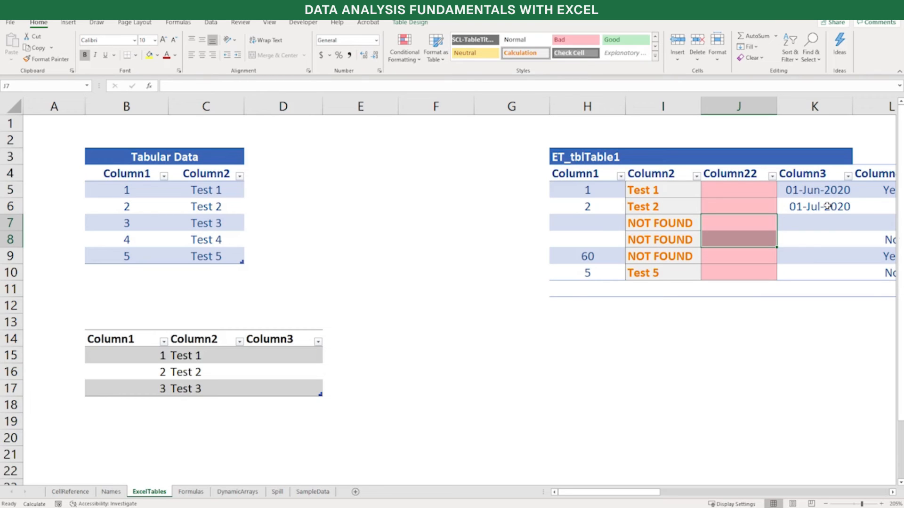
{"action": "key", "text": "ctrl+z"}
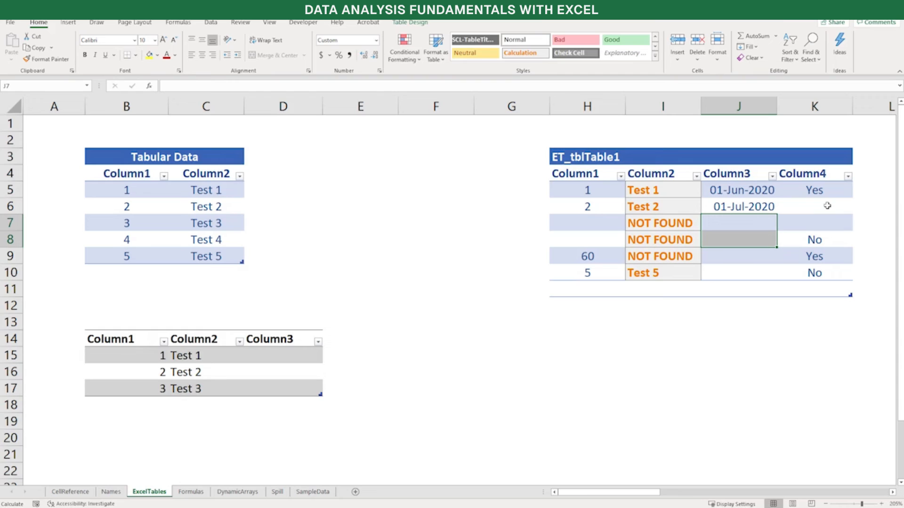
{"action": "key", "text": "ctrl+z"}
Inspect the Column2 filter options of ET_tblTable1 and close them without filtering
{"action": "left_click", "coordinate": [737, 223]}
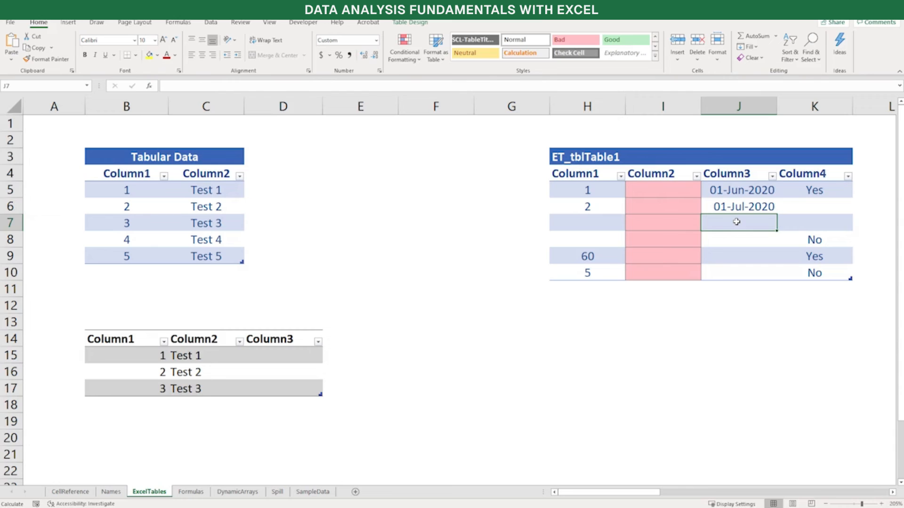
{"action": "left_click", "coordinate": [696, 177]}
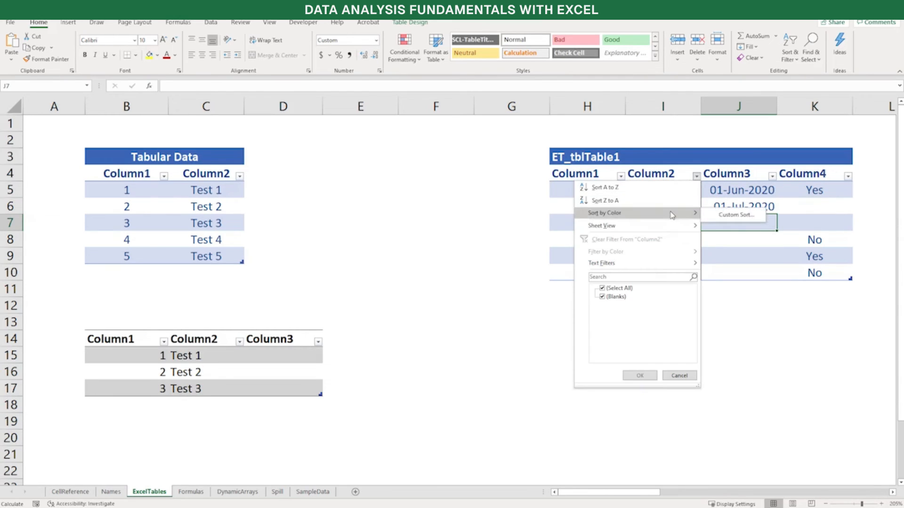
{"action": "left_click", "coordinate": [679, 376]}
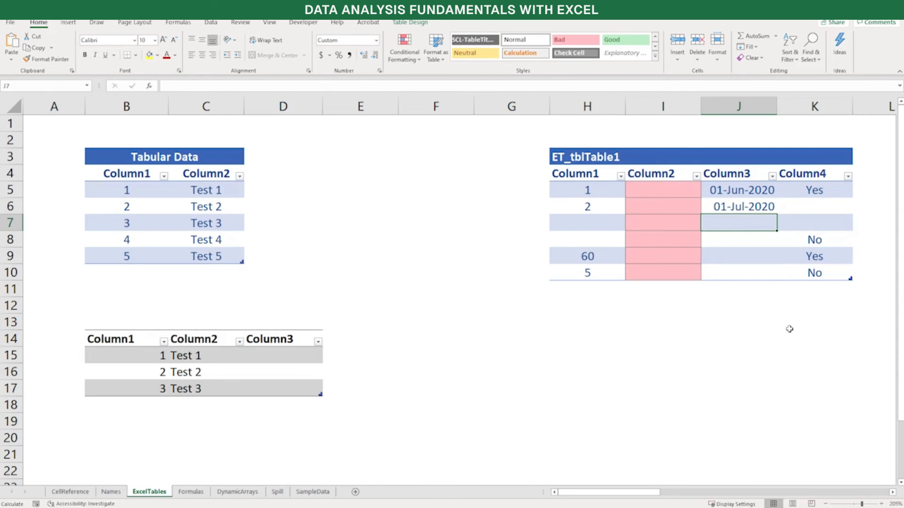
Compare the worksheet's column headings below the table header with a cell selected inside ET_tblTable1 and with cells selected outside it
{"action": "scroll", "coordinate": [790, 329], "scroll_direction": "down", "scroll_amount": 2}
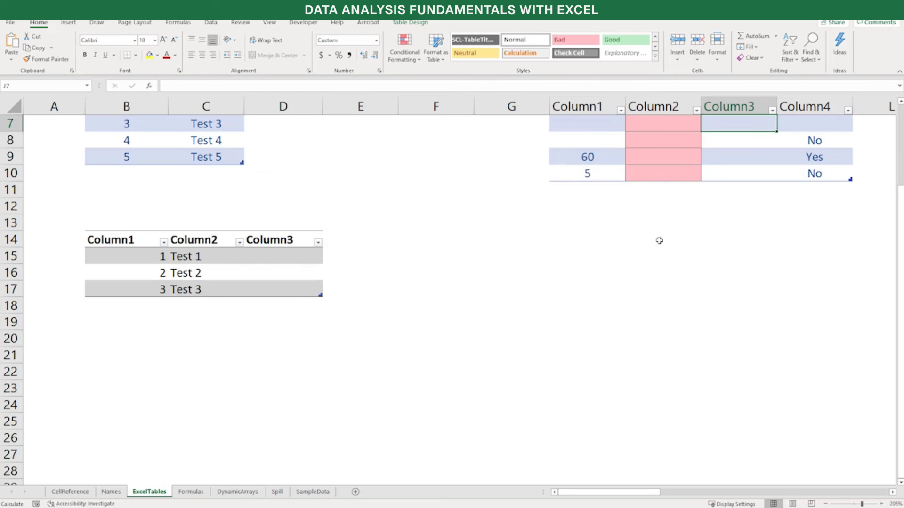
{"action": "left_click", "coordinate": [593, 206]}
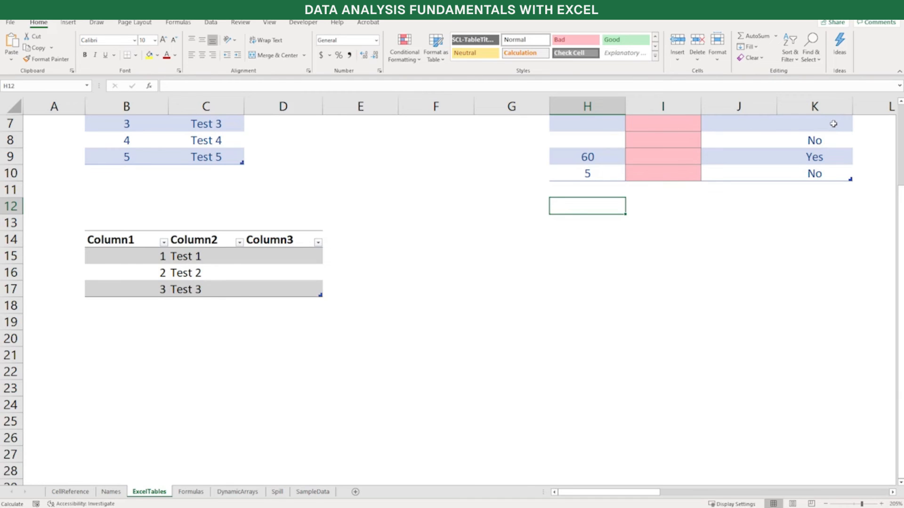
{"action": "left_click", "coordinate": [659, 237]}
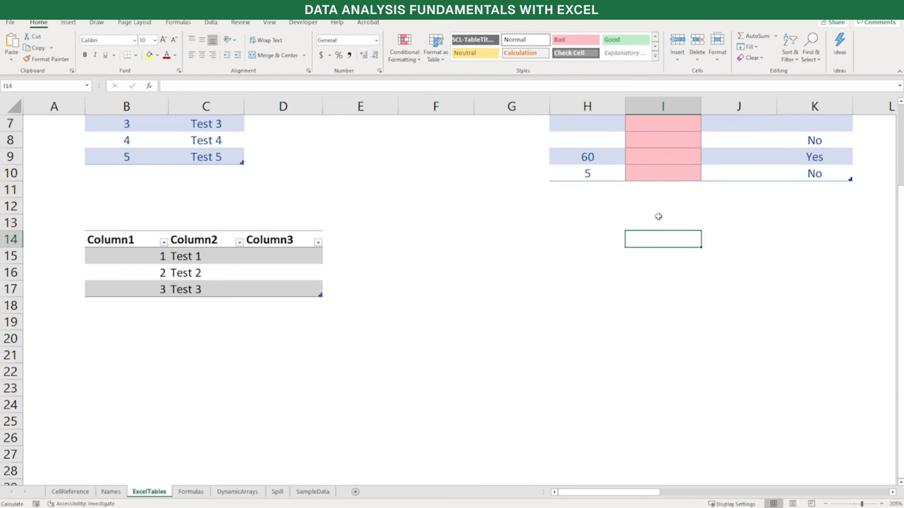
{"action": "scroll", "coordinate": [680, 249], "scroll_direction": "up", "scroll_amount": 2}
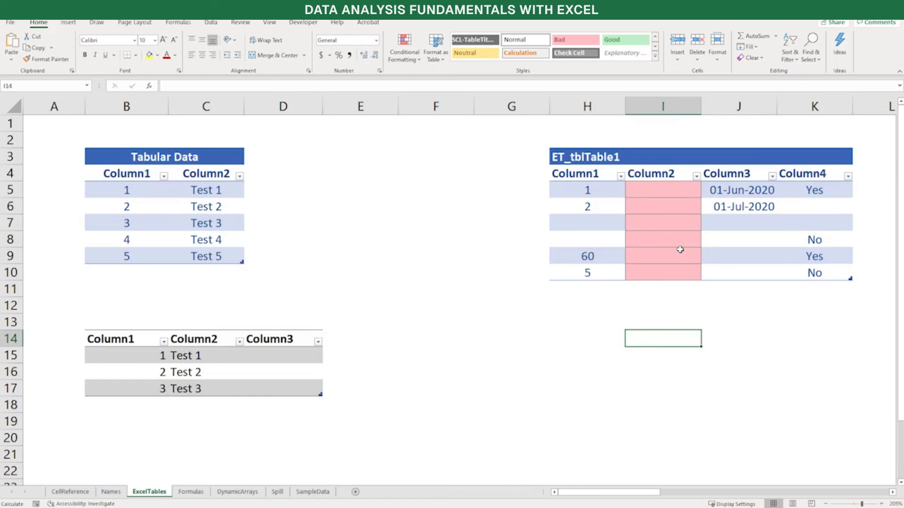
Add a total row to ET_tblTable1 with AutoSum in H11 and set Column1's total function to Count
{"action": "left_click", "coordinate": [588, 288]}
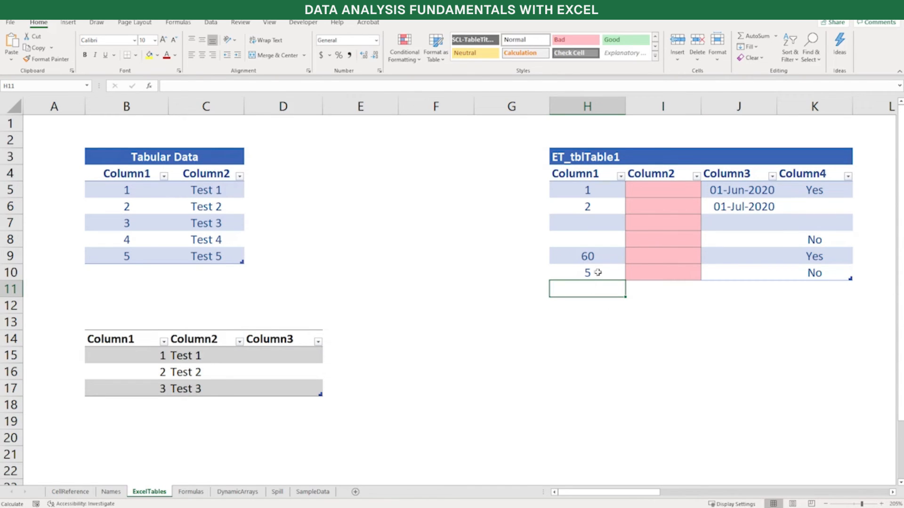
{"action": "left_click", "coordinate": [755, 36]}
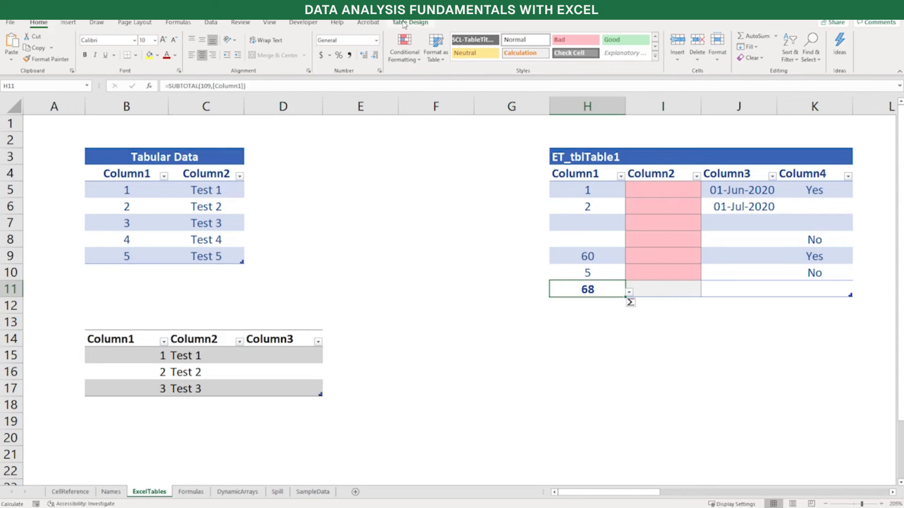
{"action": "left_click", "coordinate": [405, 23]}
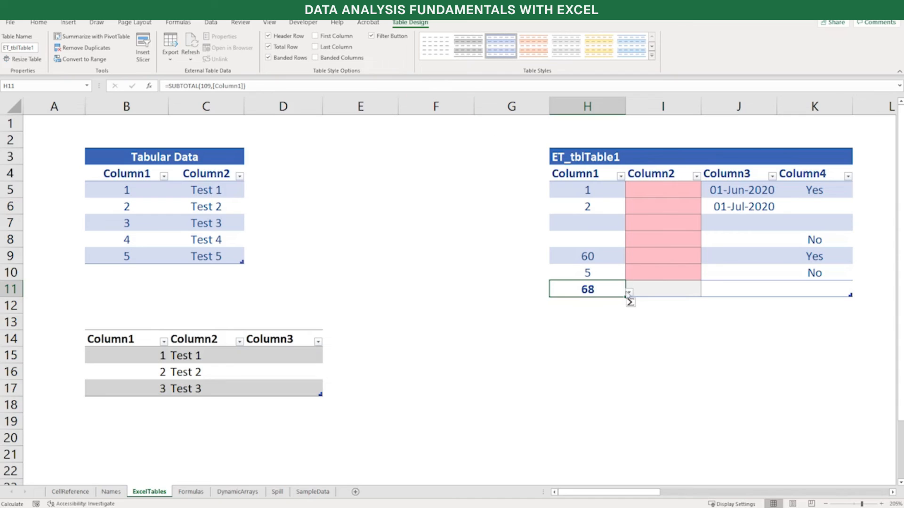
{"action": "left_click", "coordinate": [629, 294]}
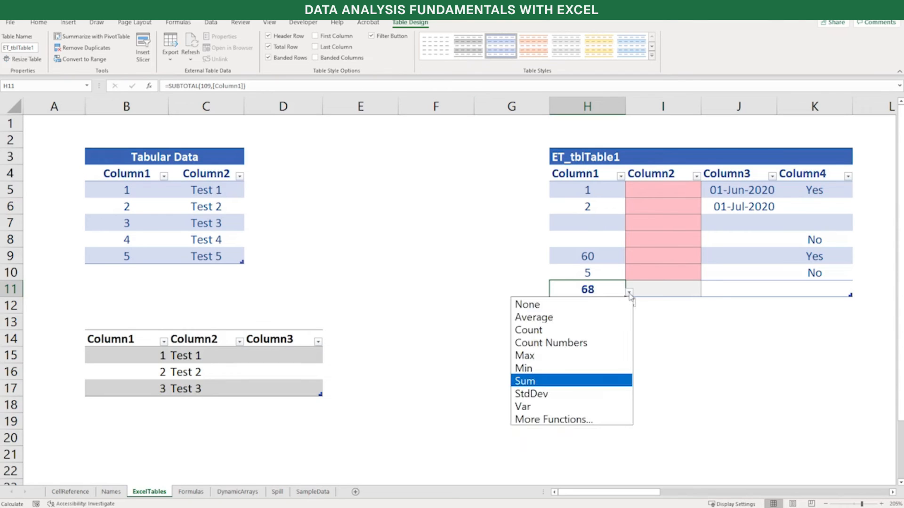
{"action": "left_click", "coordinate": [575, 331]}
{"action": "left_click", "coordinate": [726, 287]}
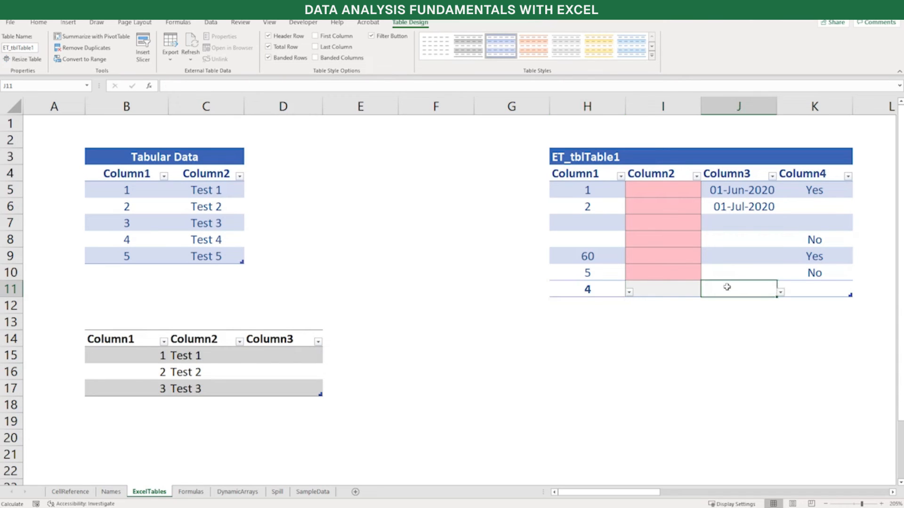
Set Column3's total function to Min in the total row of ET_tblTable1
{"action": "left_click", "coordinate": [780, 292]}
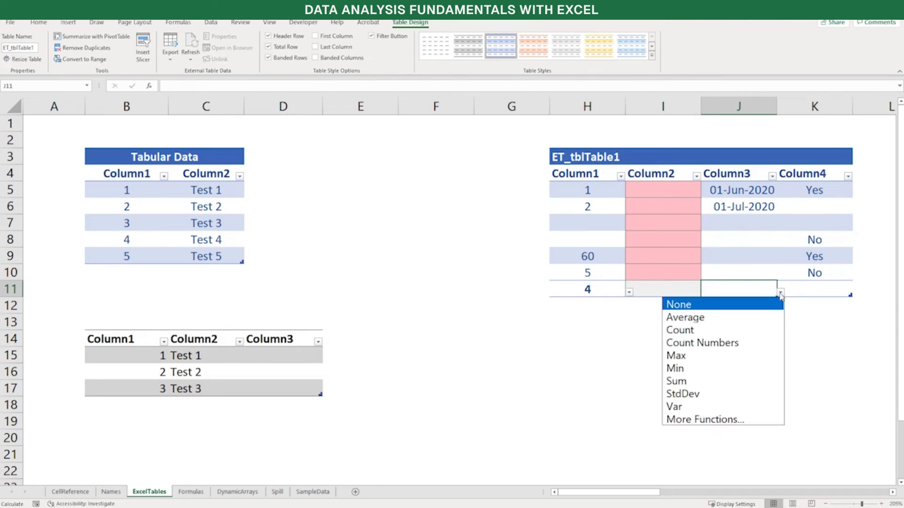
{"action": "left_click", "coordinate": [729, 368]}
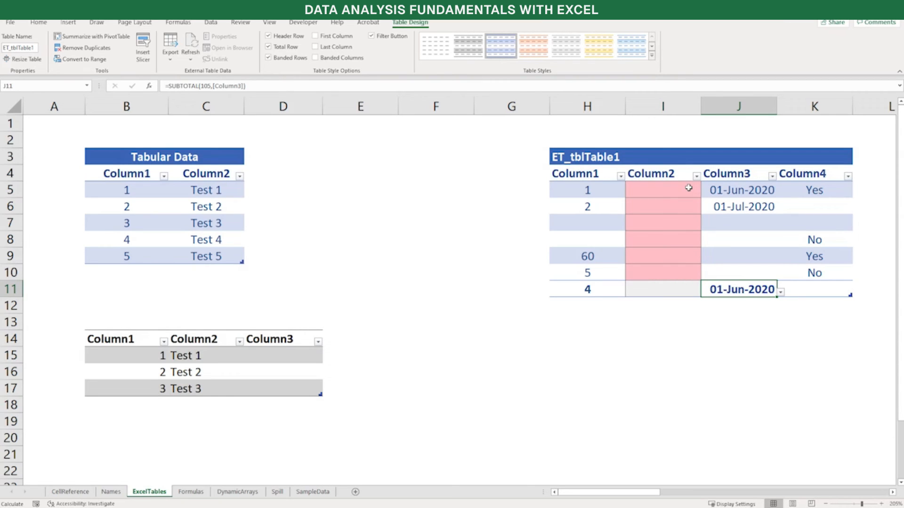
Paste the copied IFERROR formula into I5 of ET_tblTable1's Column2, and undo its automatic fill down the column
{"action": "left_click", "coordinate": [689, 188]}
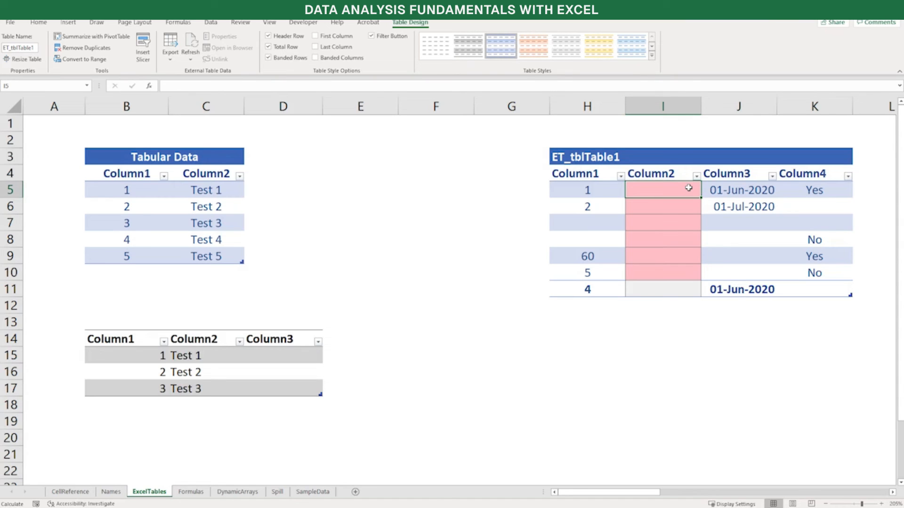
{"action": "double_click", "coordinate": [689, 188]}
{"action": "type", "text": "=IFERROR( XLOOKUP( [@Column1], ET_tblTabData[Column1], ET_tblTabData[Column2] ), \"NOT FOUND\" )"}
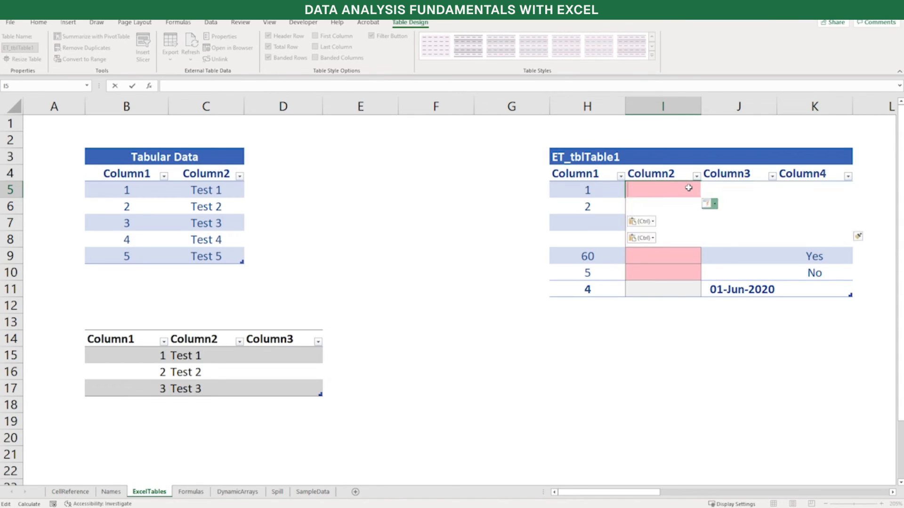
{"action": "key", "text": "Return"}
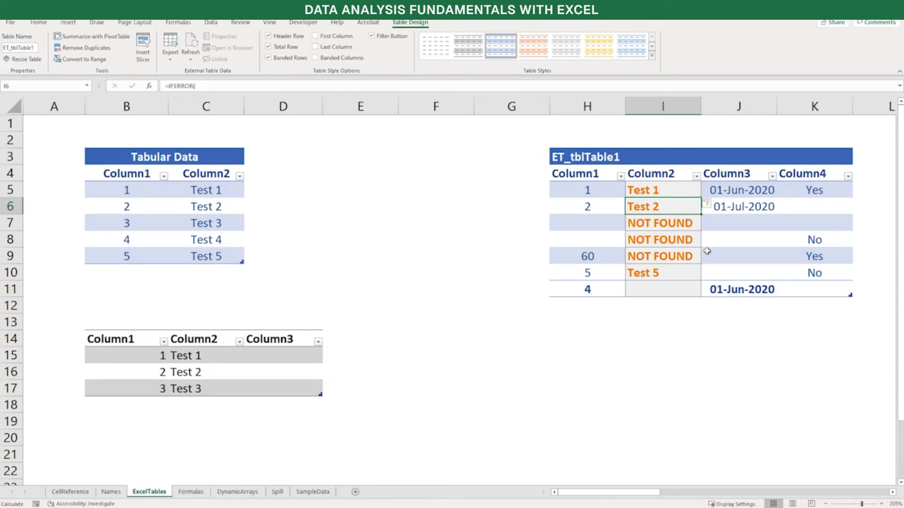
{"action": "key", "text": "ctrl+z"}
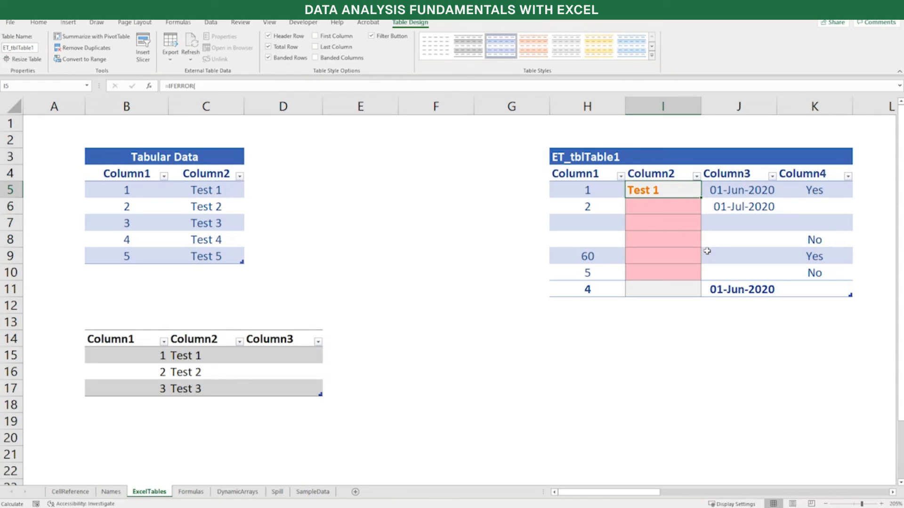
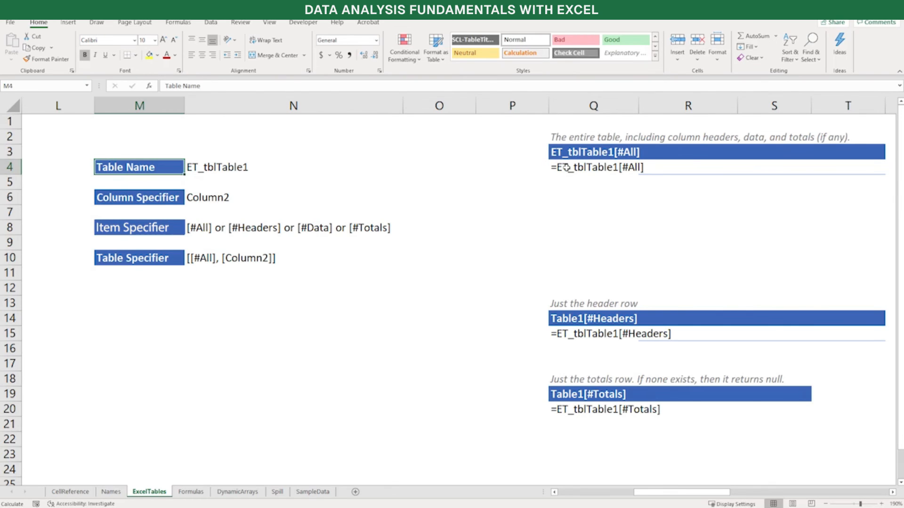
Activate the text formula =ET_tblTable1[#All] in Q4 by removing its leading apostrophe
{"action": "left_click", "coordinate": [566, 167]}
{"action": "key", "text": "F2"}
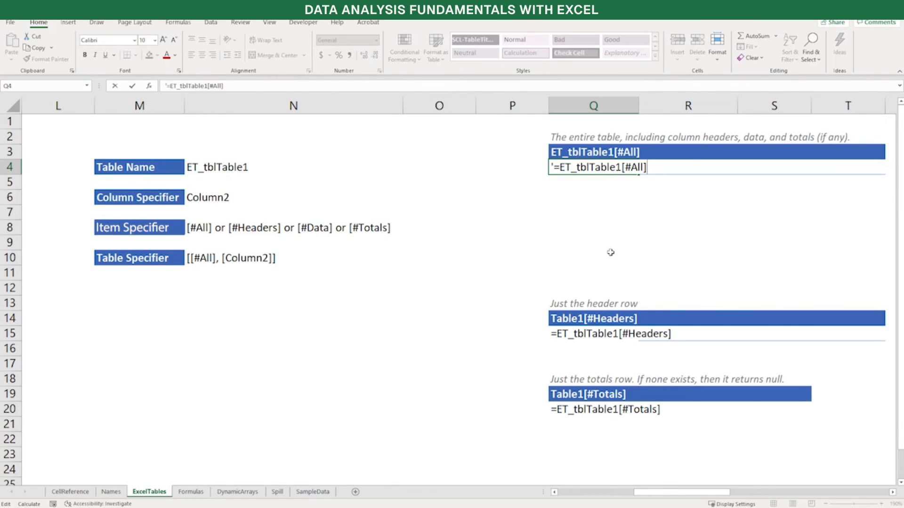
{"action": "key", "text": "Home"}
{"action": "key", "text": "shift+Right"}
{"action": "key", "text": "Delete"}
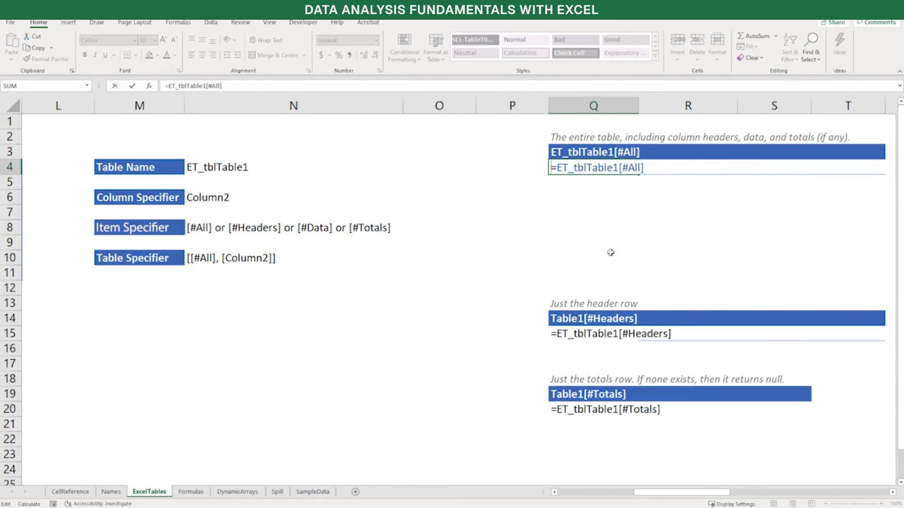
{"action": "key", "text": "Return"}
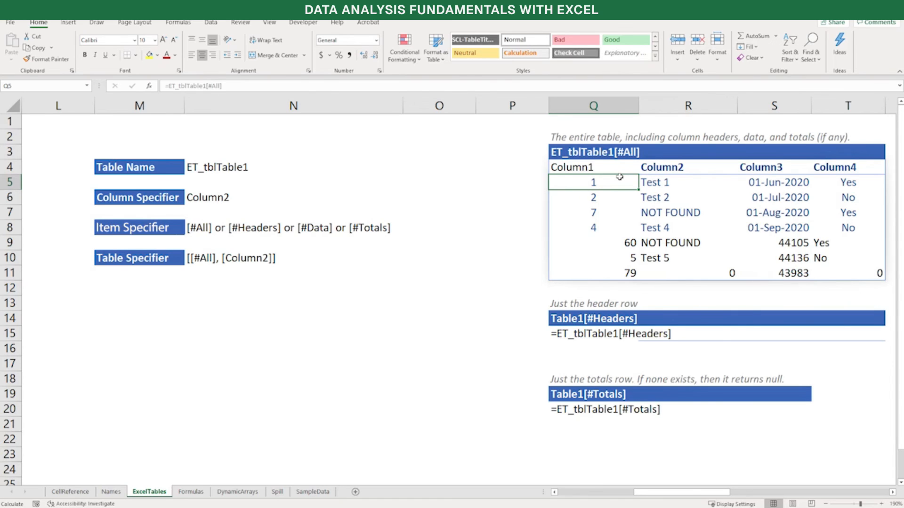
Remove the leading apostrophe in Q15 so that =ET_tblTable1[#Headers] evaluates as a formula
{"action": "left_click", "coordinate": [608, 335]}
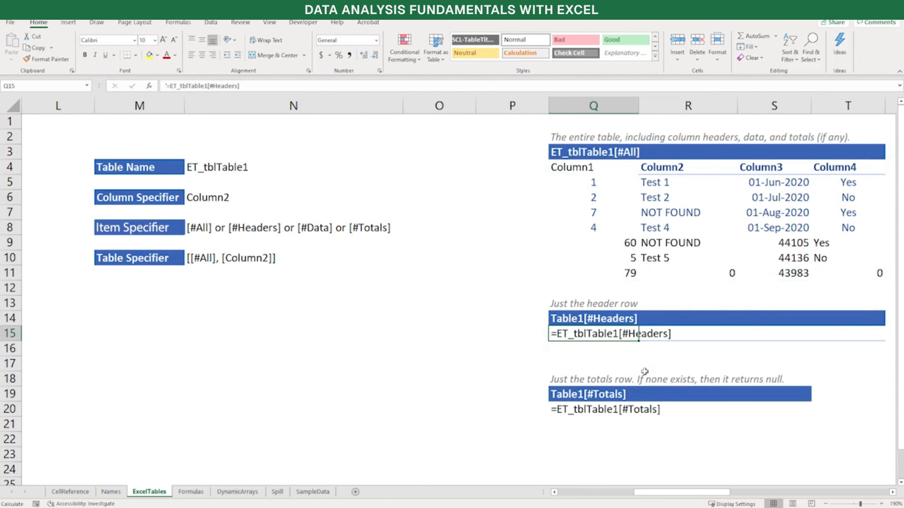
{"action": "key", "text": "F2"}
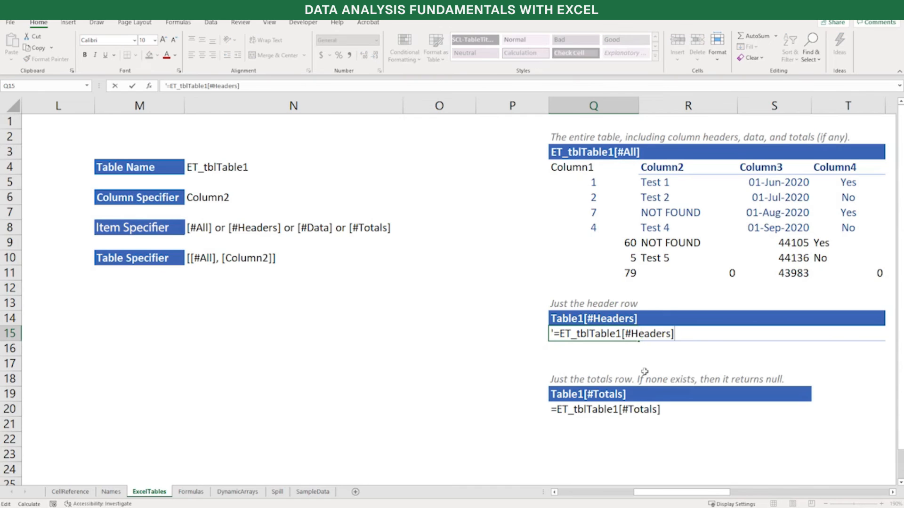
{"action": "key", "text": "Home"}
{"action": "key", "text": "Delete"}
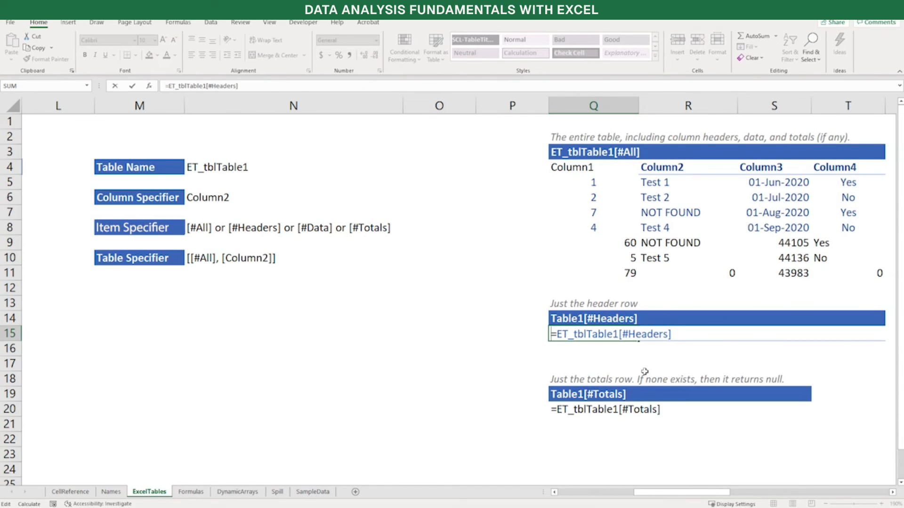
{"action": "key", "text": "Return"}
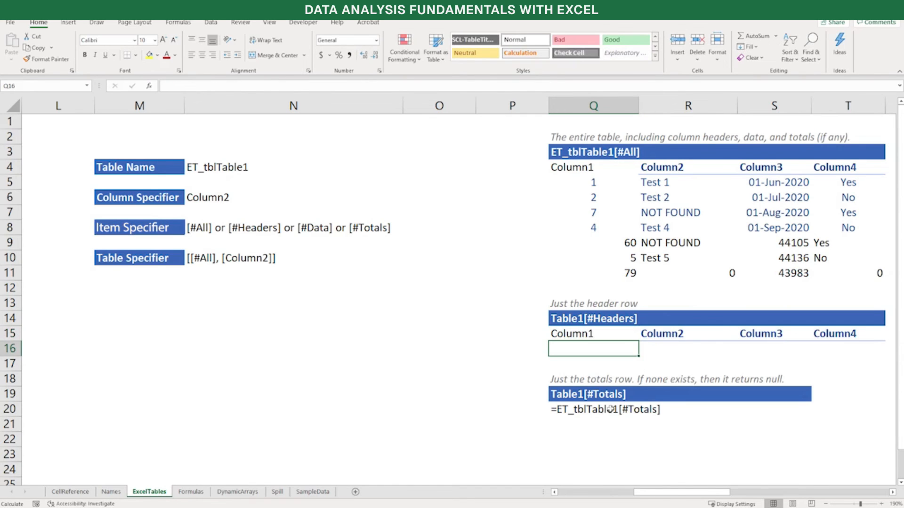
Remove the leading apostrophe in Q20 so that =ET_tblTable1[#Totals] evaluates as a formula
{"action": "left_click", "coordinate": [585, 410]}
{"action": "key", "text": "F2"}
{"action": "key", "text": "Home"}
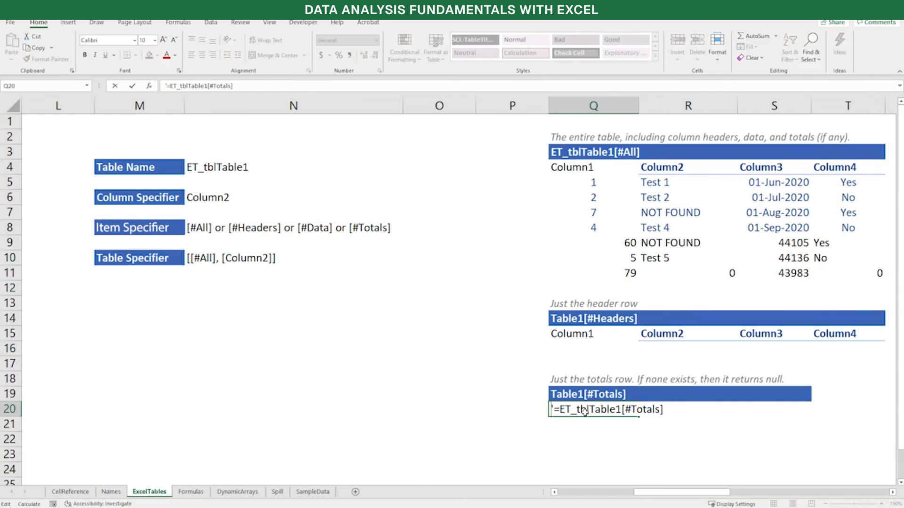
{"action": "key", "text": "Delete"}
{"action": "key", "text": "Return"}
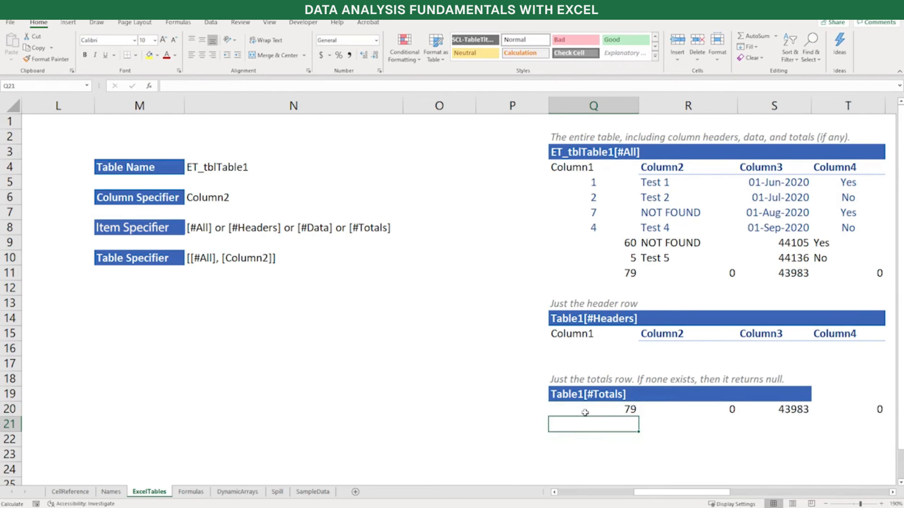
Turn the text in V4 into the live formula =ET_tblTable1[#Data] by deleting its leading apostrophe
{"action": "scroll", "coordinate": [585, 413], "scroll_direction": "right", "scroll_amount": 3}
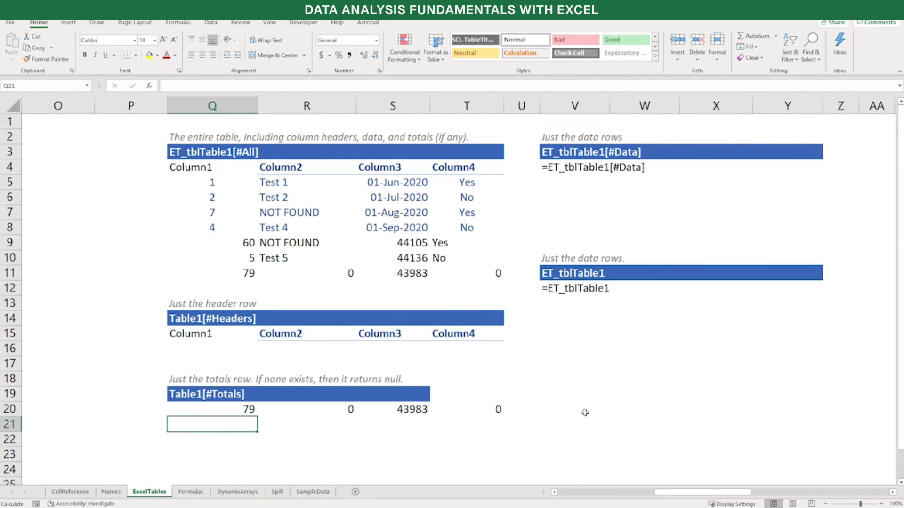
{"action": "left_click", "coordinate": [561, 162]}
{"action": "key", "text": "F2"}
{"action": "key", "text": "Home"}
{"action": "key", "text": "Delete"}
{"action": "key", "text": "Return"}
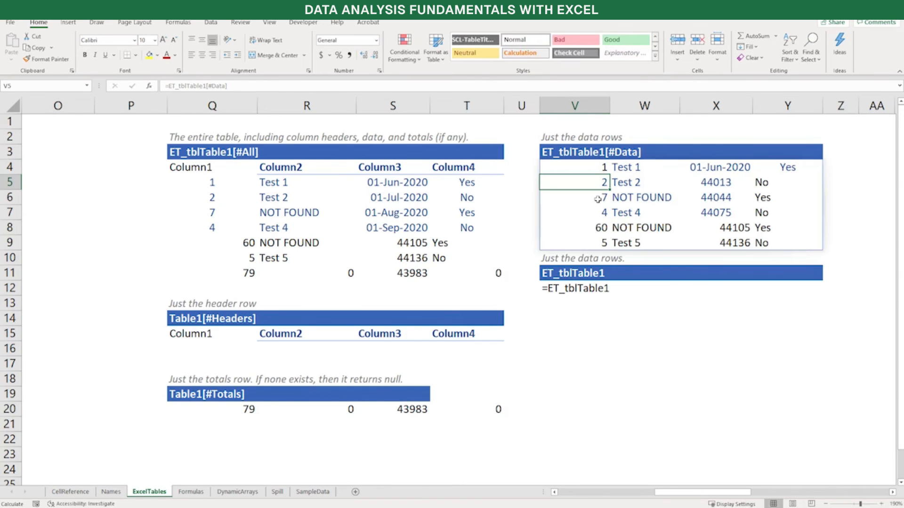
Turn the text in V12 into the live formula =ET_tblTable1 by deleting its leading apostrophe
{"action": "left_click", "coordinate": [567, 288]}
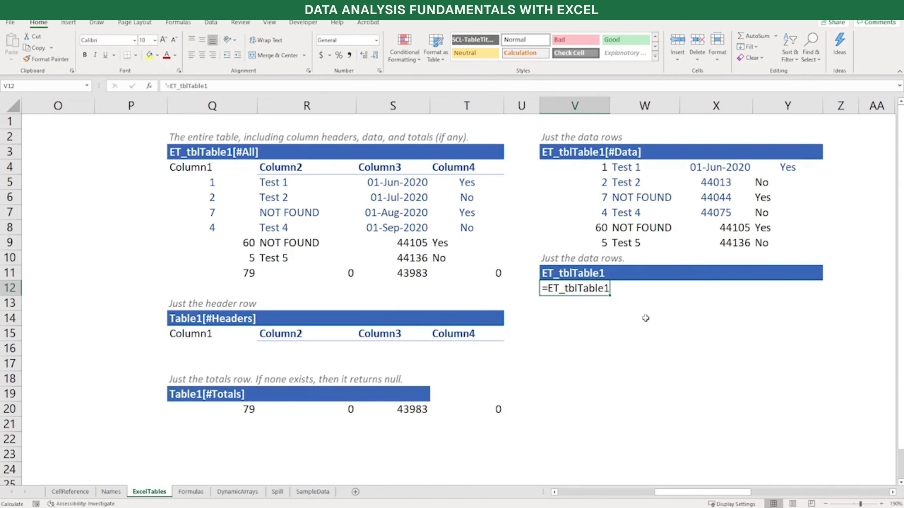
{"action": "key", "text": "F2"}
{"action": "key", "text": "Home"}
{"action": "key", "text": "Delete"}
{"action": "key", "text": "Return"}
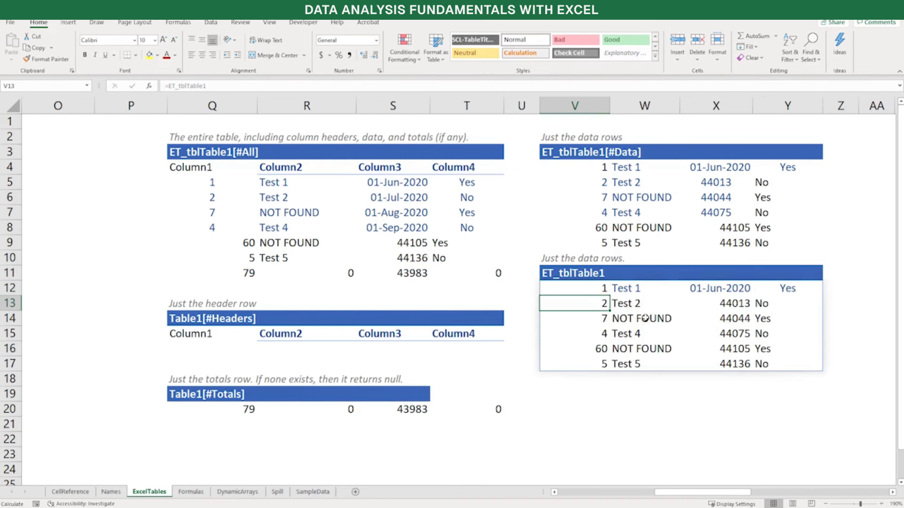
Activate the formula =ET_tblTable1[Column2] in AC5 by removing its leading apostrophe
{"action": "scroll", "coordinate": [394, 262], "scroll_direction": "right", "scroll_amount": 5}
{"action": "left_click", "coordinate": [101, 185]}
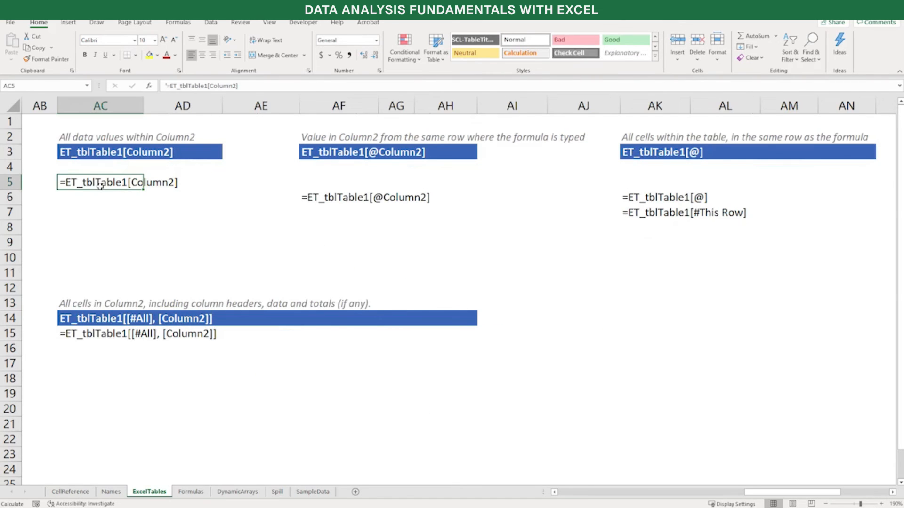
{"action": "key", "text": "F2"}
{"action": "key", "text": "Home"}
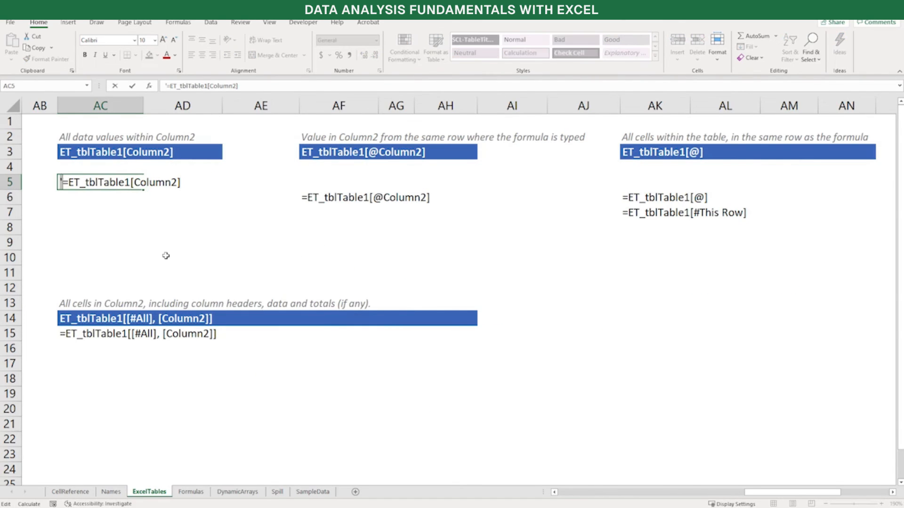
{"action": "key", "text": "Delete"}
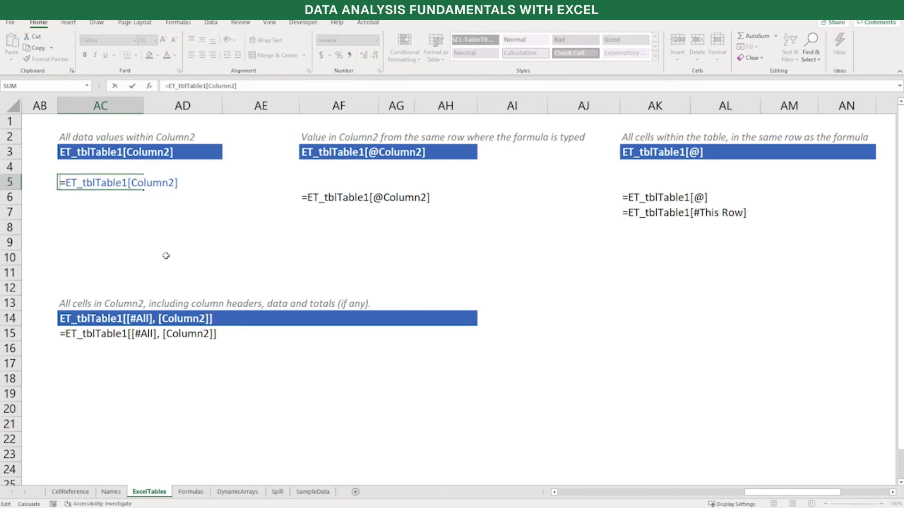
{"action": "key", "text": "Return"}
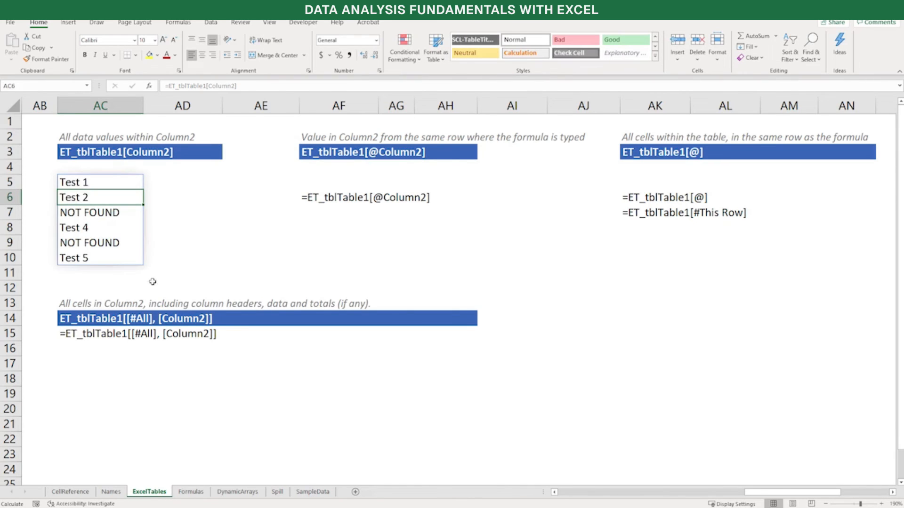
Activate the formula =ET_tblTable1[[#All], [Column2]] in AC15 by removing its leading apostrophe
{"action": "left_click", "coordinate": [91, 334]}
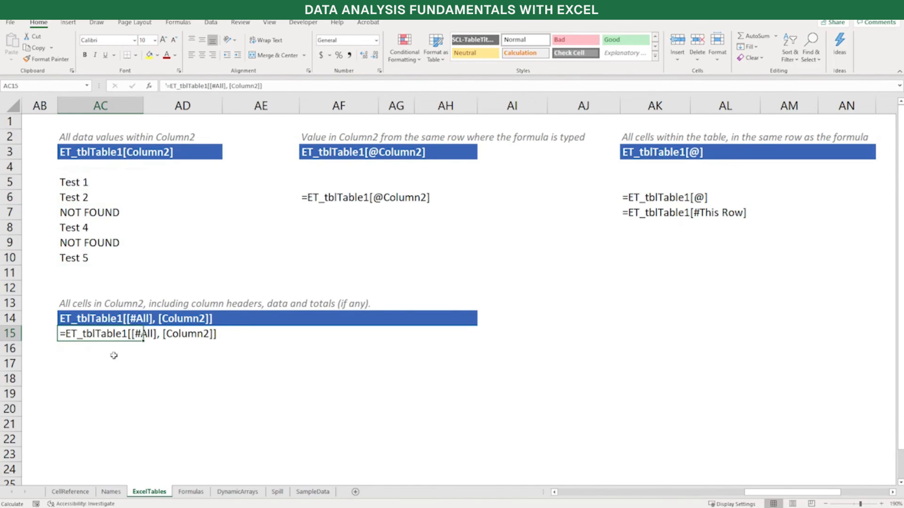
{"action": "key", "text": "F2"}
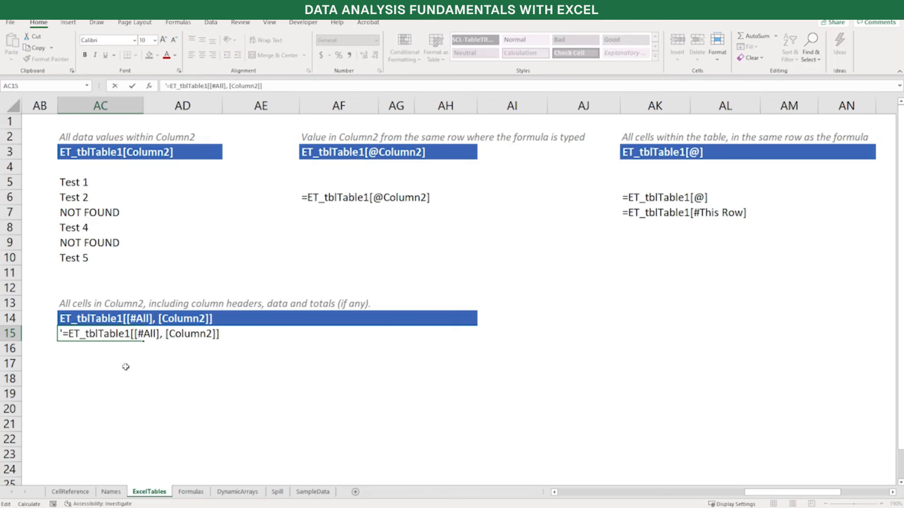
{"action": "key", "text": "Home"}
{"action": "key", "text": "Delete"}
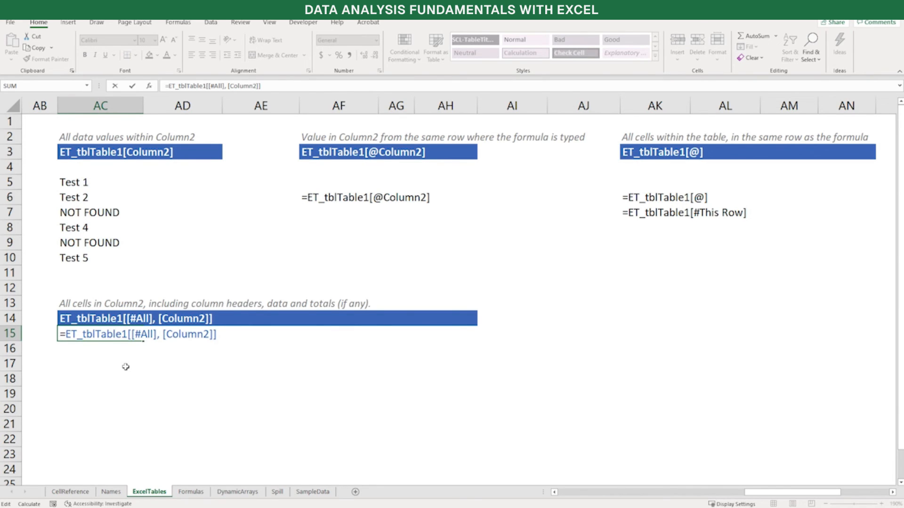
{"action": "key", "text": "Return"}
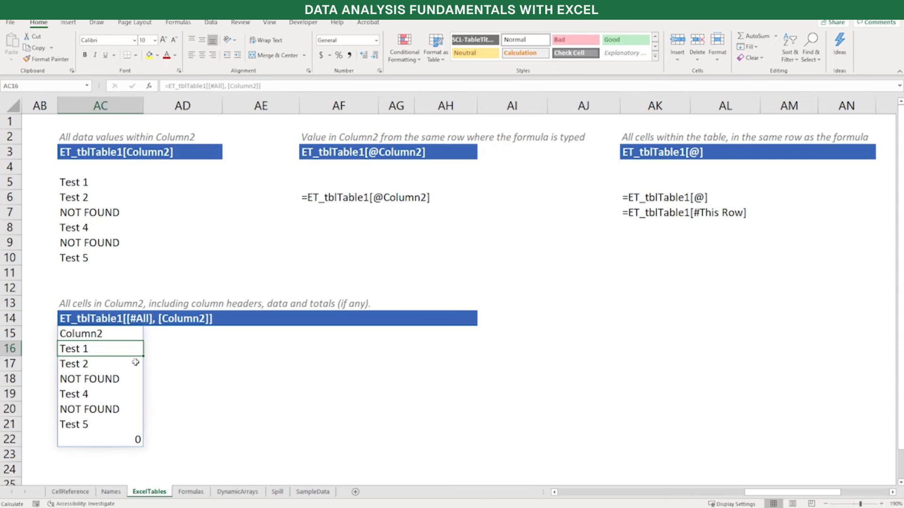
{"action": "left_click", "coordinate": [328, 197]}
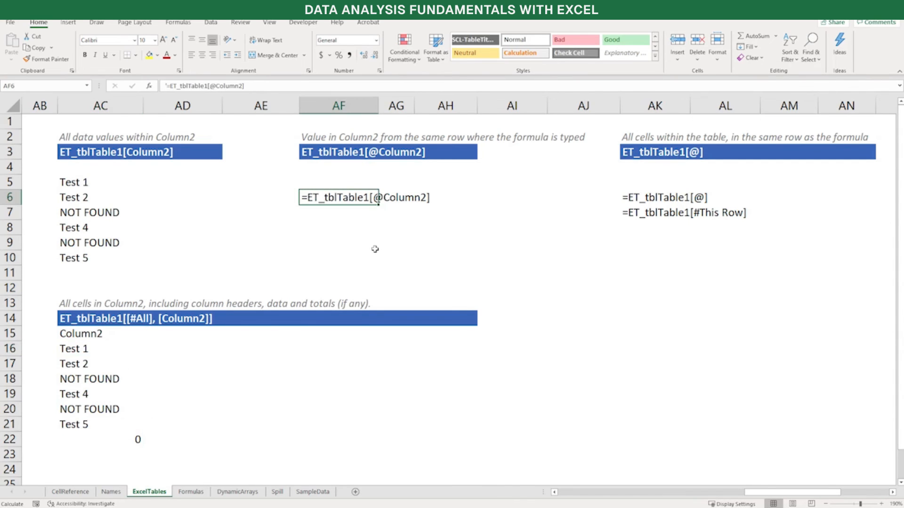
{"action": "key", "text": "F2"}
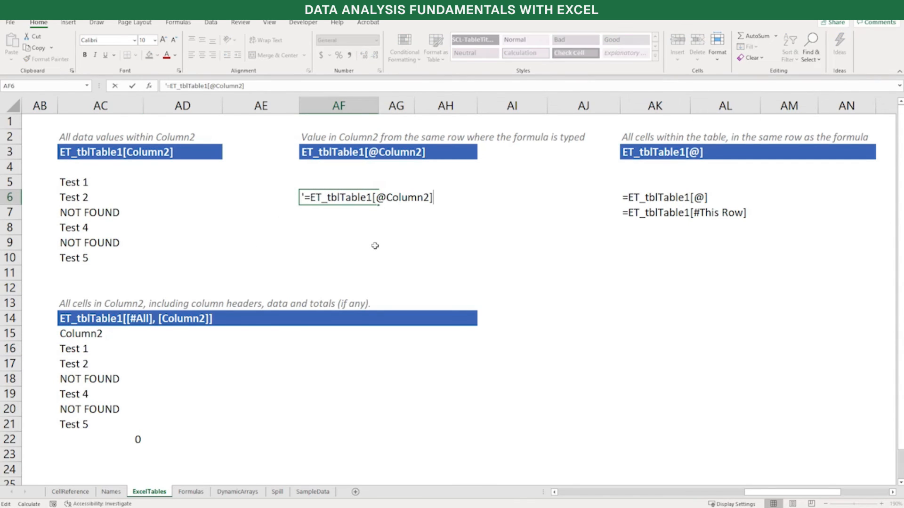
{"action": "key", "text": "shift+Right"}
{"action": "key", "text": "Delete"}
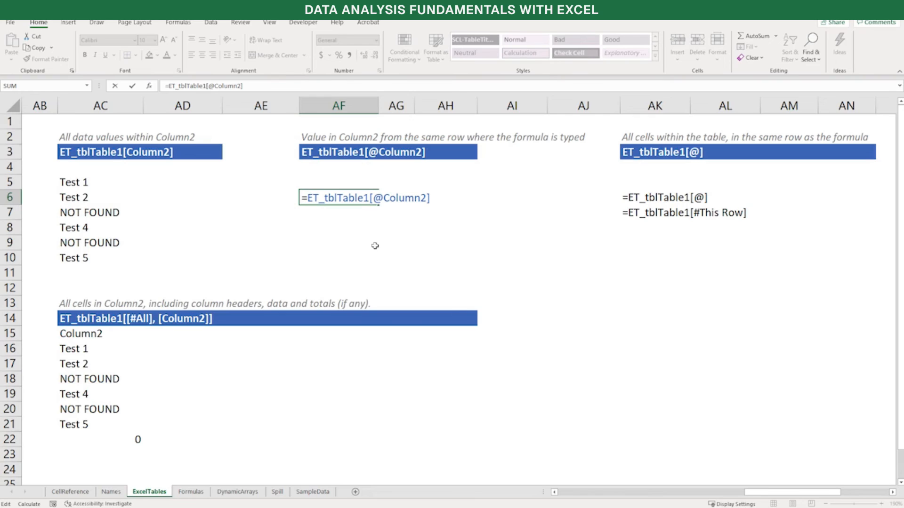
{"action": "key", "text": "shift+Right"}
{"action": "key", "text": "shift+Right"}
{"action": "key", "text": "shift+Right"}
{"action": "key", "text": "ctrl+shift+Right"}
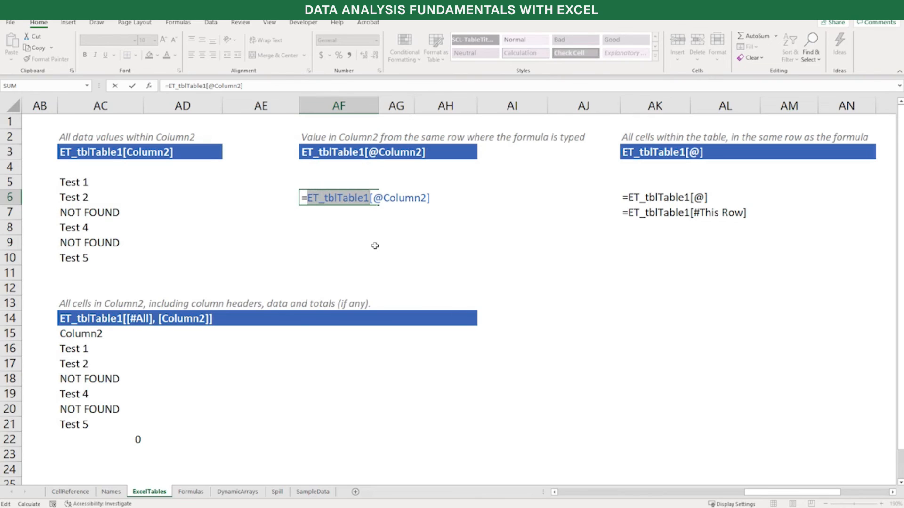
{"action": "key", "text": "Right"}
{"action": "key", "text": "Right"}
{"action": "key", "text": "Right"}
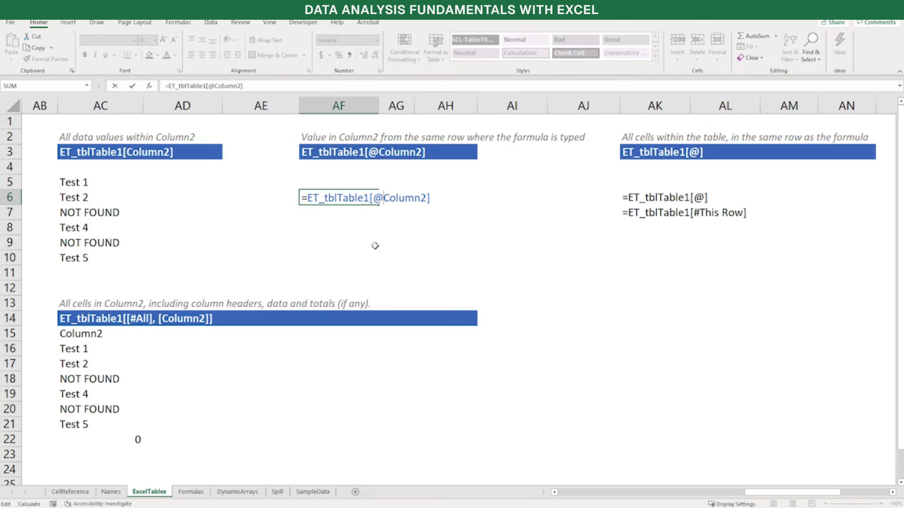
{"action": "key", "text": "ctrl+shift+Right"}
{"action": "key", "text": "shift+Left"}
{"action": "key", "text": "Left"}
{"action": "key", "text": "Return"}
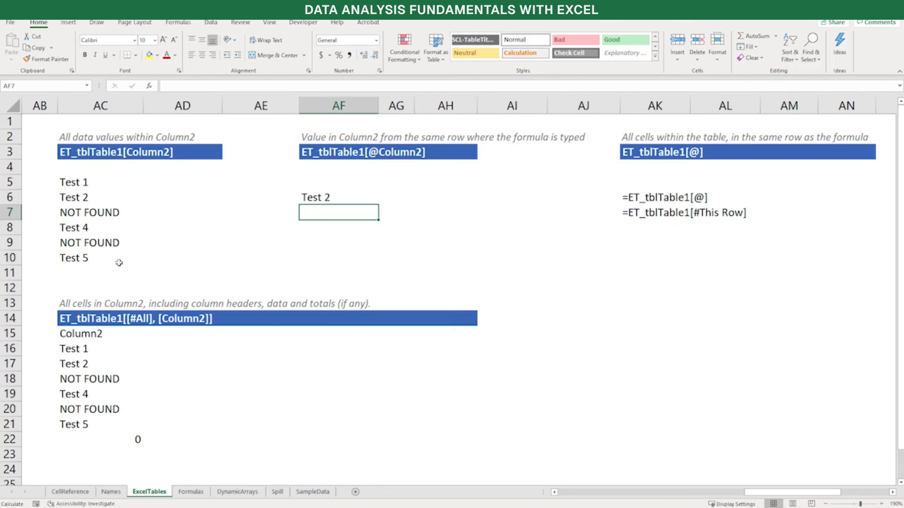
Remove the leading apostrophe in AK6 so that =ET_tblTable1[@] evaluates as a formula
{"action": "left_click", "coordinate": [660, 198]}
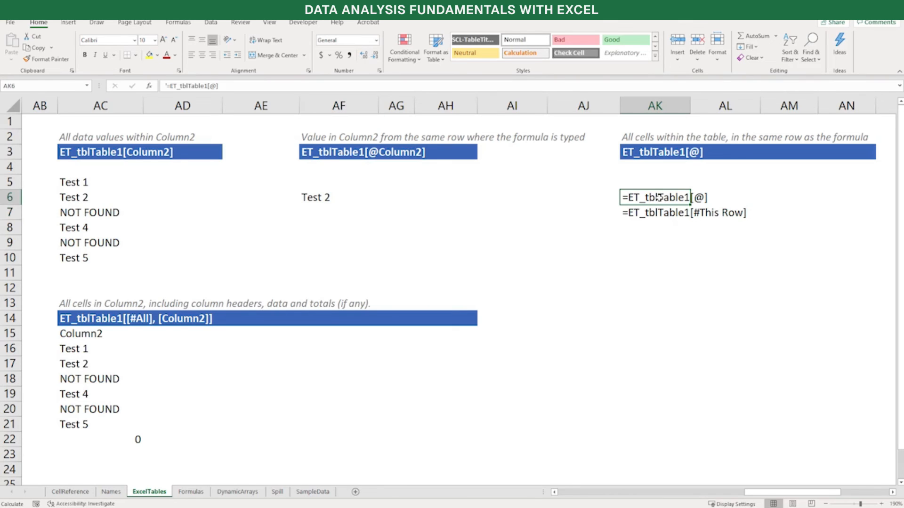
{"action": "key", "text": "F2"}
{"action": "key", "text": "Home"}
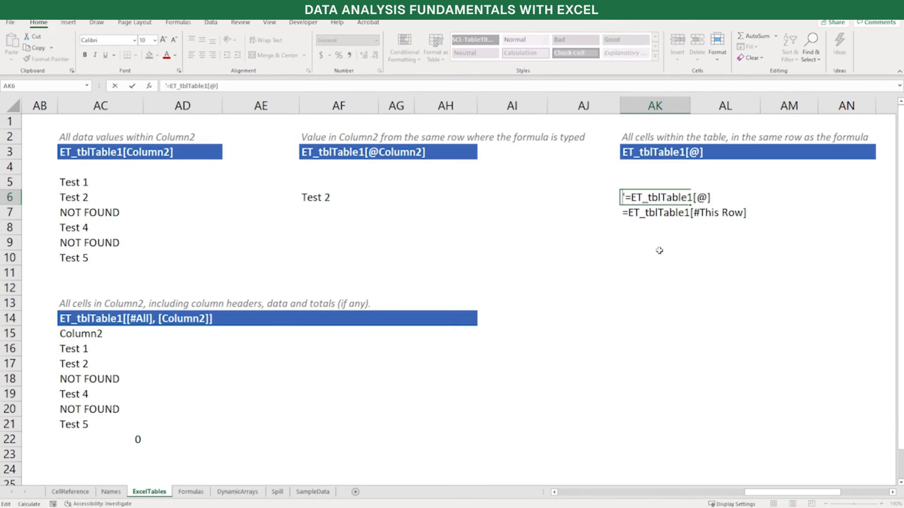
{"action": "key", "text": "Delete"}
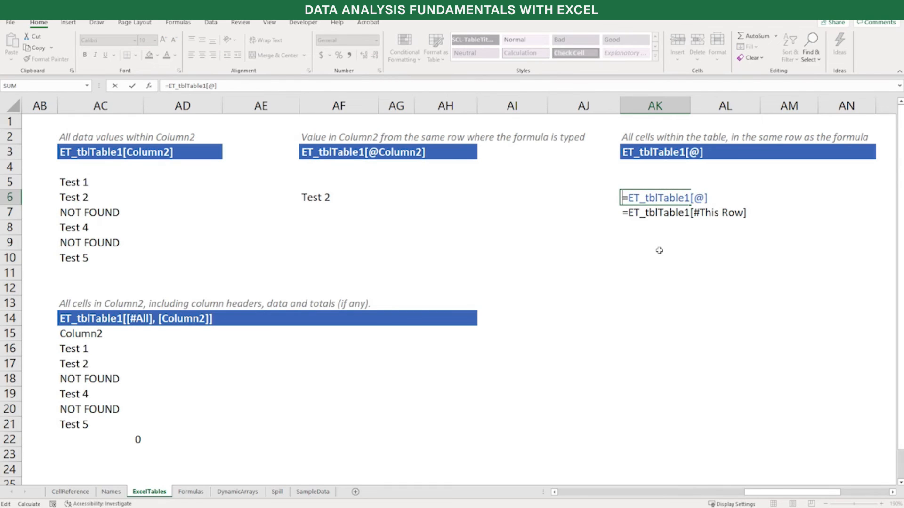
{"action": "key", "text": "Return"}
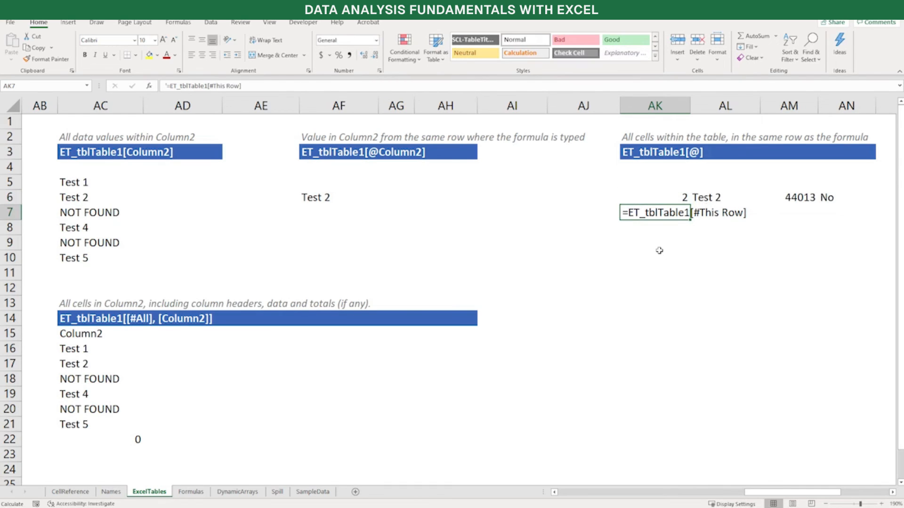
Activate the formula =ET_tblTable1[#This Row] in AK7 by removing its leading apostrophe, and select the whole of row 7
{"action": "key", "text": "F2"}
{"action": "key", "text": "Home"}
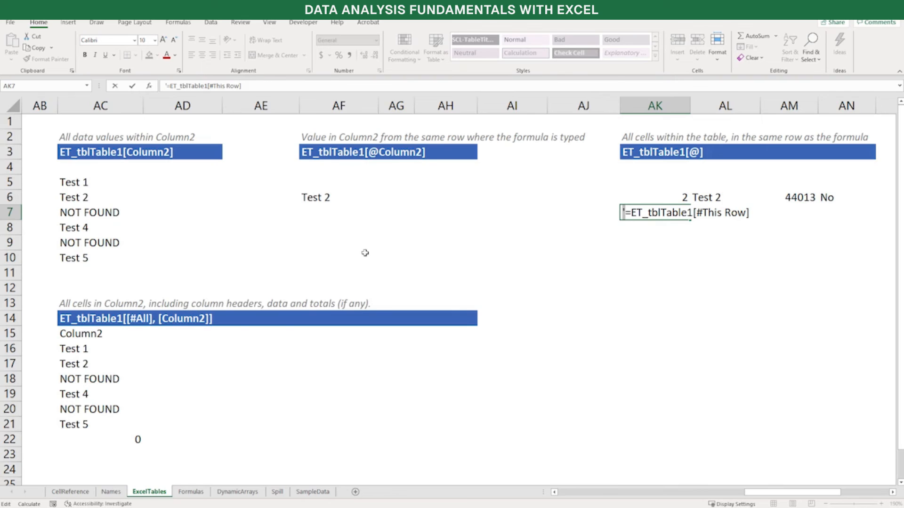
{"action": "key", "text": "Delete"}
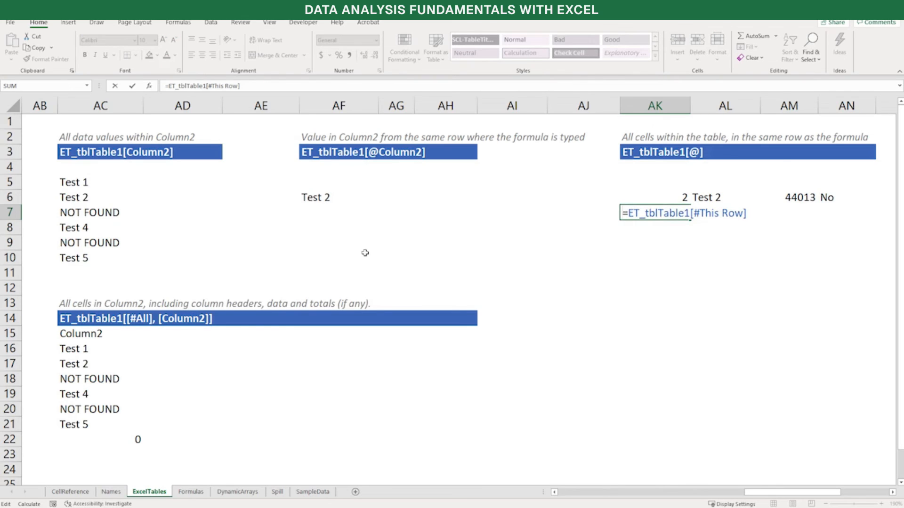
{"action": "key", "text": "Return"}
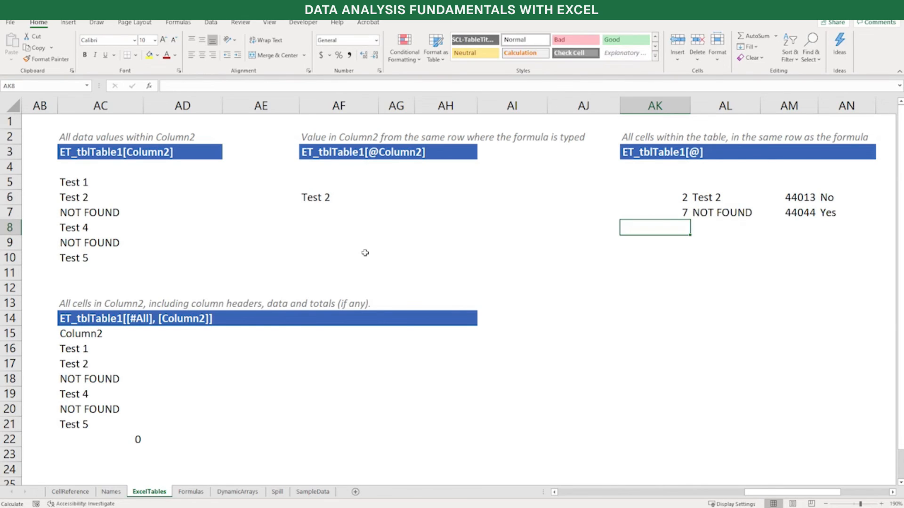
{"action": "left_click", "coordinate": [14, 214]}
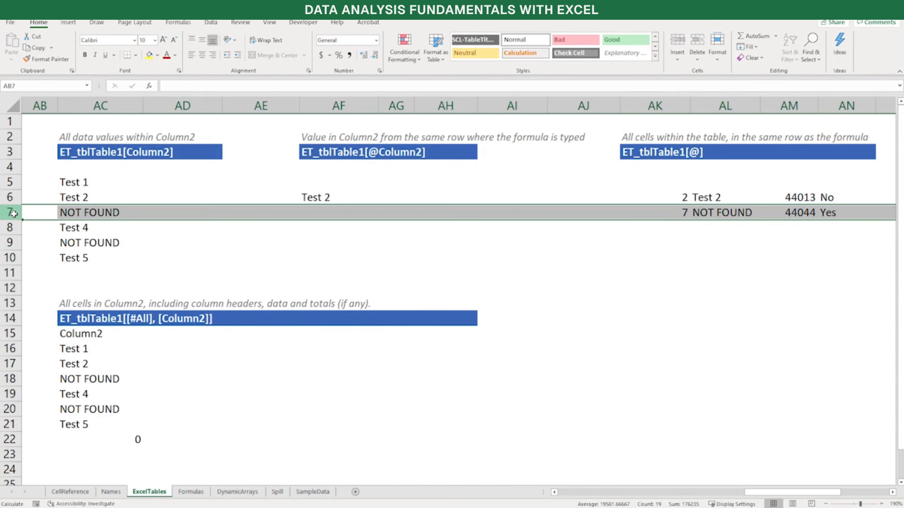
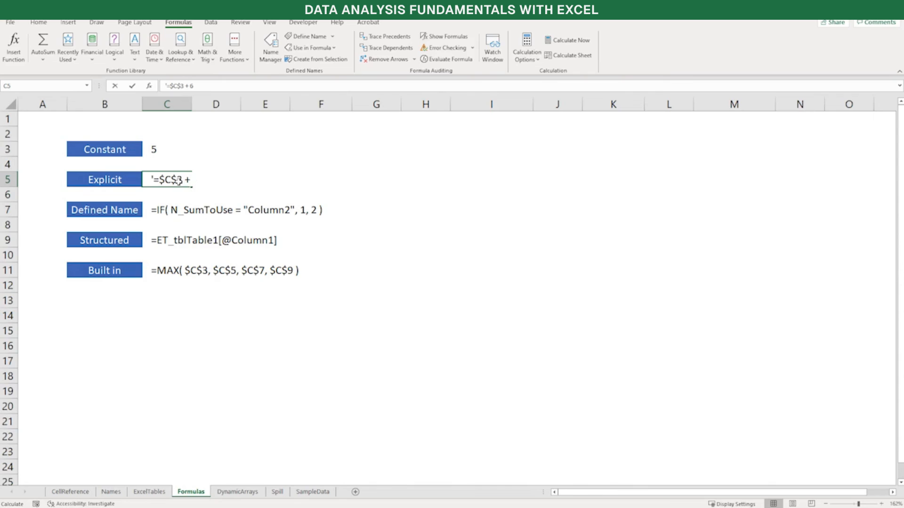
Remove the leading apostrophe in C5 so that =$C$3 + 6 evaluates as a formula
{"action": "key", "text": "Home"}
{"action": "key", "text": "Delete"}
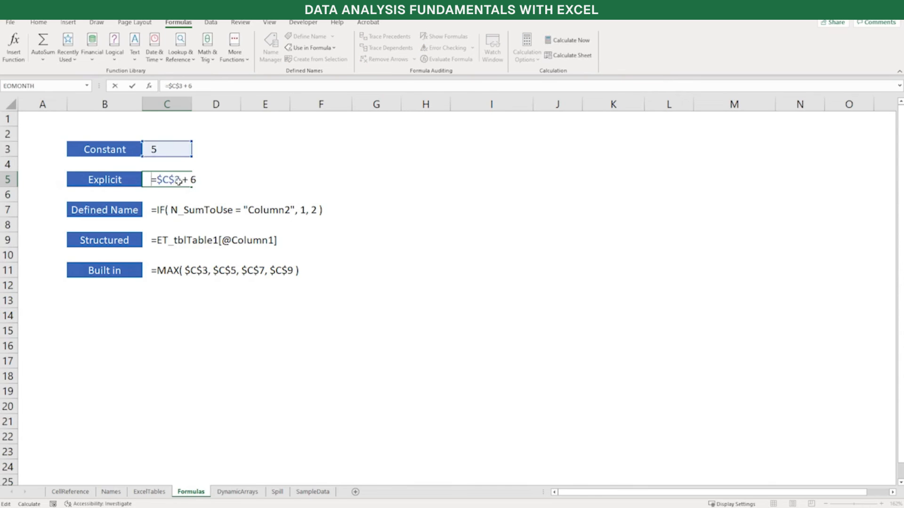
{"action": "key", "text": "Return"}
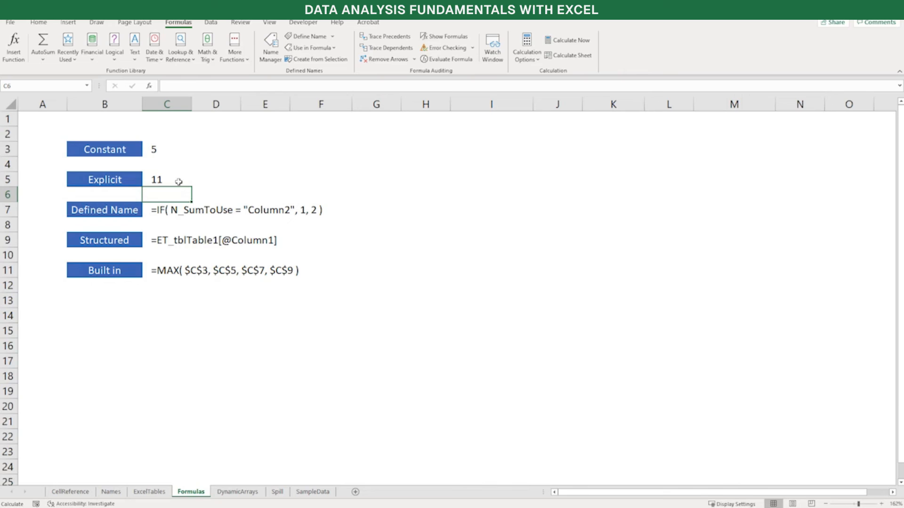
Activate =IF( N_SumToUse = "Column2", 1, 2 ) in C7 by deleting the apostrophe in front of it
{"action": "key", "text": "Down"}
{"action": "key", "text": "F2"}
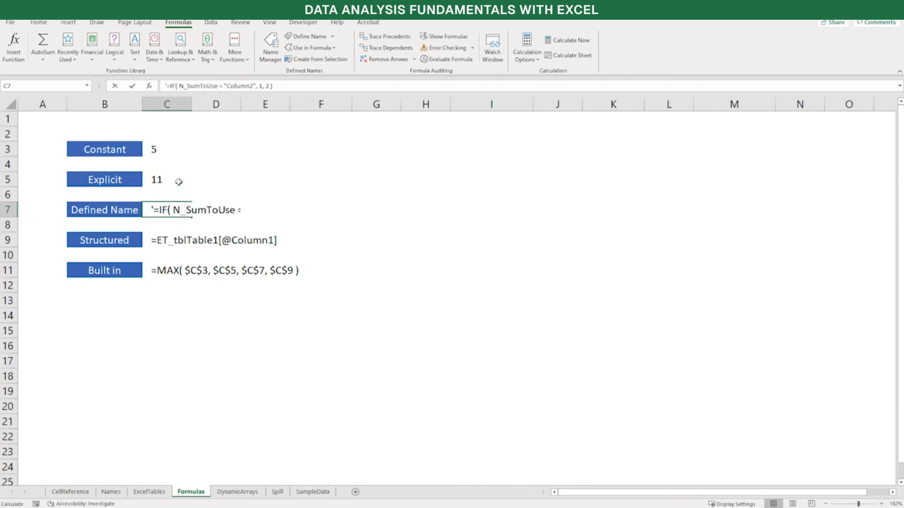
{"action": "key", "text": "Home"}
{"action": "key", "text": "Right"}
{"action": "key", "text": "BackSpace"}
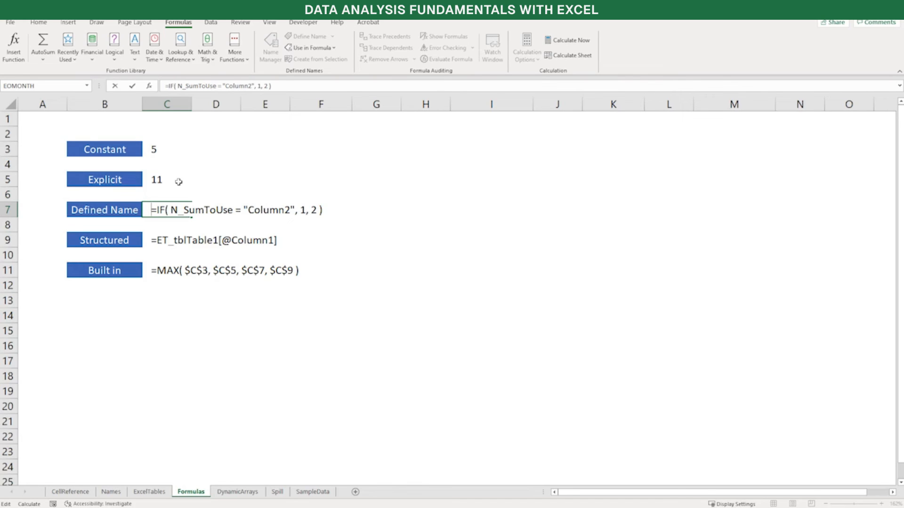
{"action": "key", "text": "Return"}
{"action": "key", "text": "Down"}
{"action": "key", "text": "F2"}
{"action": "key", "text": "Home"}
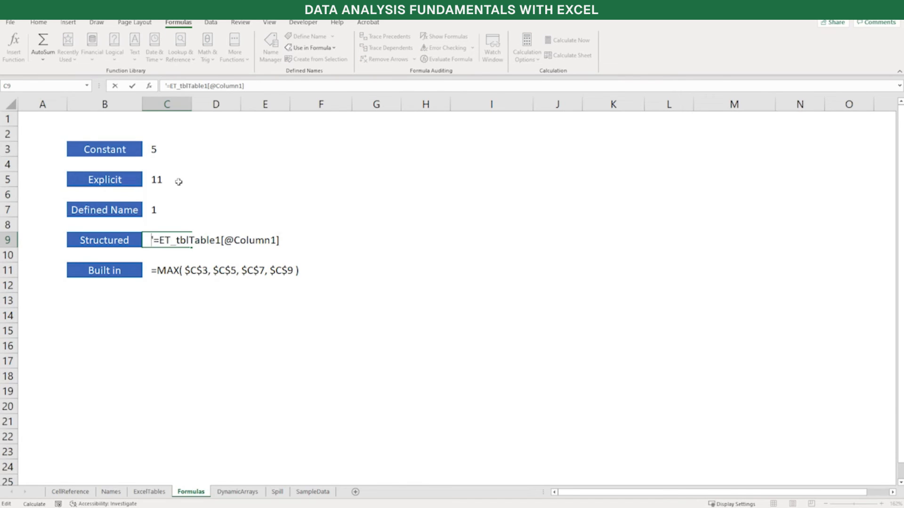
{"action": "key", "text": "Right"}
{"action": "key", "text": "BackSpace"}
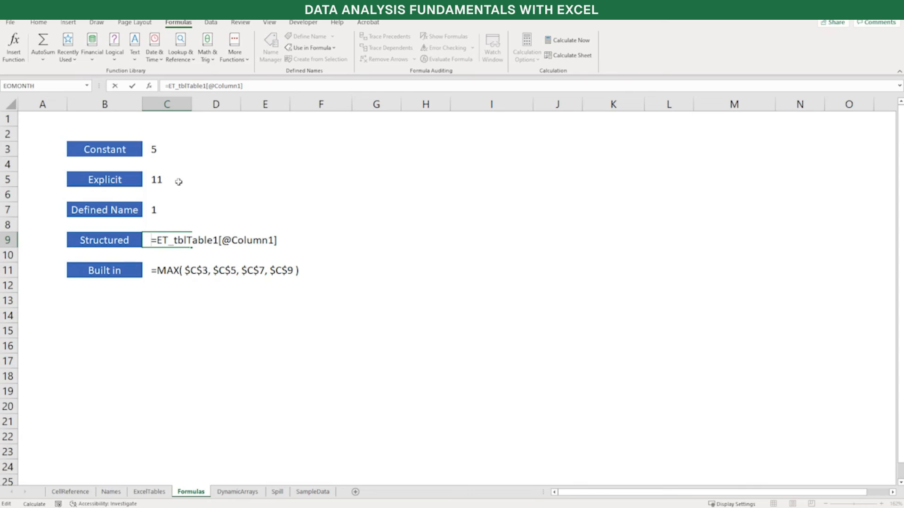
{"action": "key", "text": "Return"}
{"action": "key", "text": "Return"}
Make the built-in formula =MAX( $C$3, $C$5, $C$7, $C$9 ) in C11 calculate by deleting its leading apostrophe
{"action": "key", "text": "F2"}
{"action": "key", "text": "Home"}
{"action": "key", "text": "shift+Right"}
{"action": "key", "text": "Delete"}
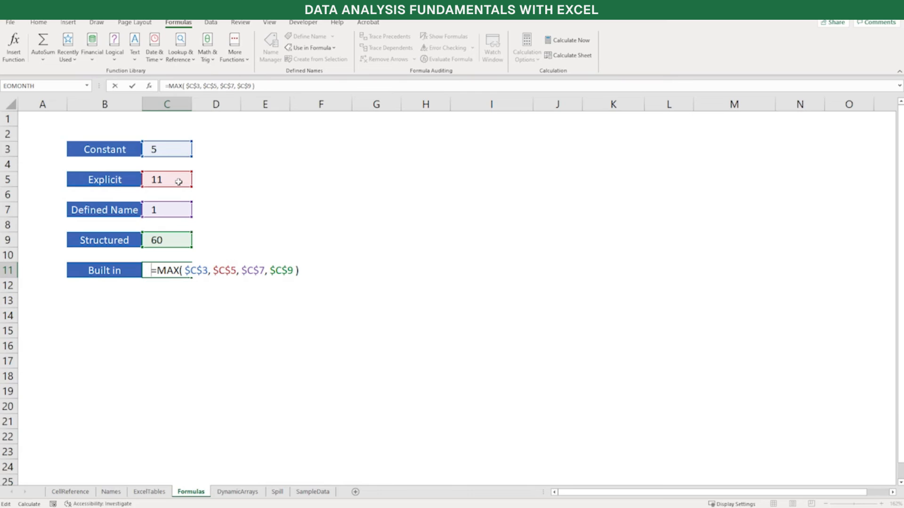
{"action": "key", "text": "Return"}
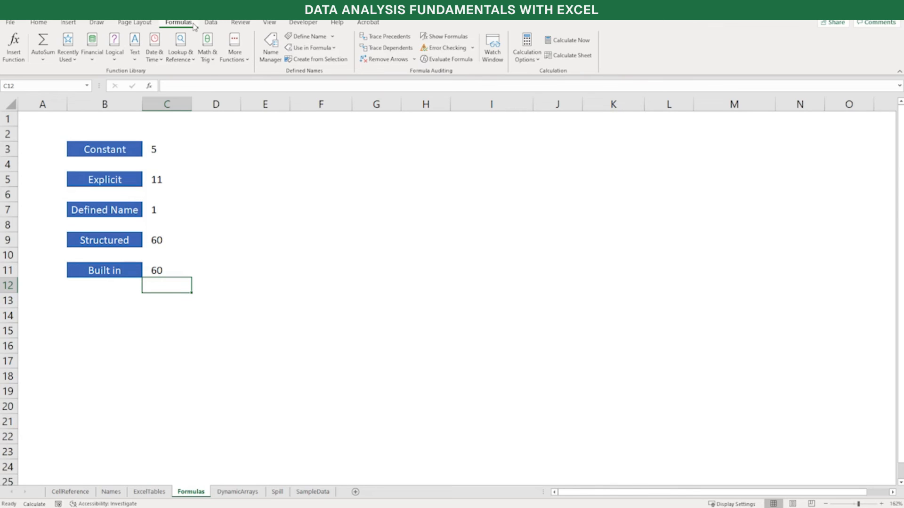
Open the Excel help and search it for "Functions by Category"
{"action": "key", "text": "F1"}
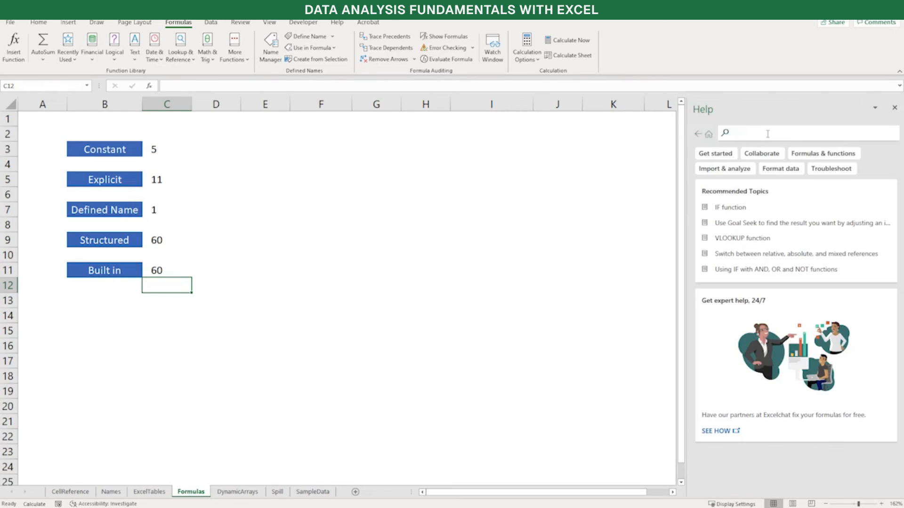
{"action": "type", "text": "Func"}
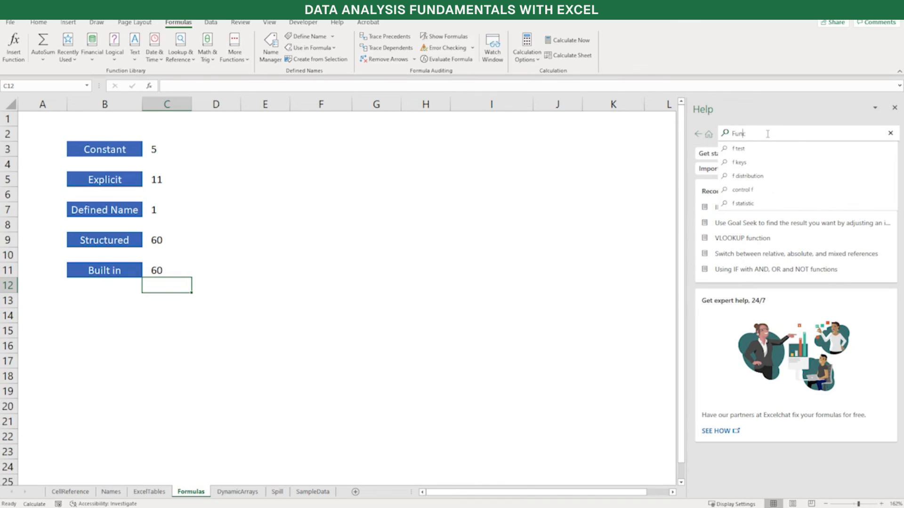
{"action": "type", "text": "tions"}
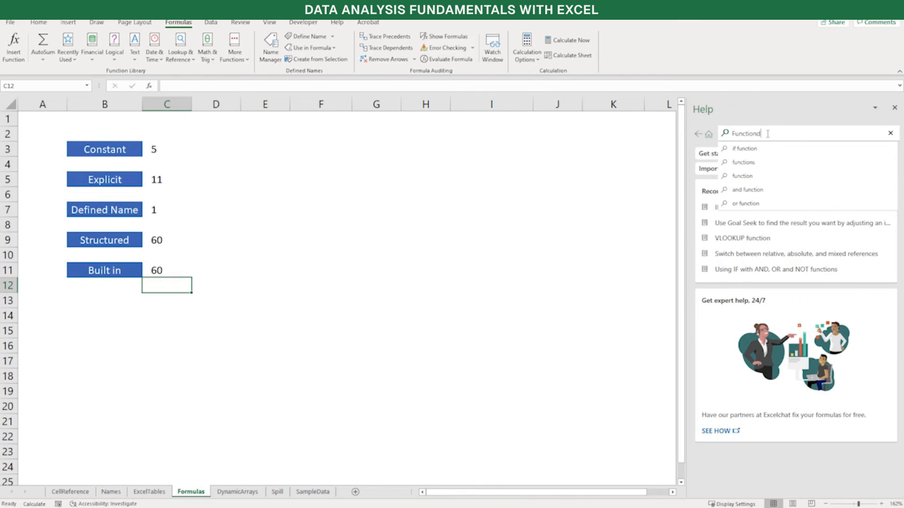
{"action": "type", "text": " by Category"}
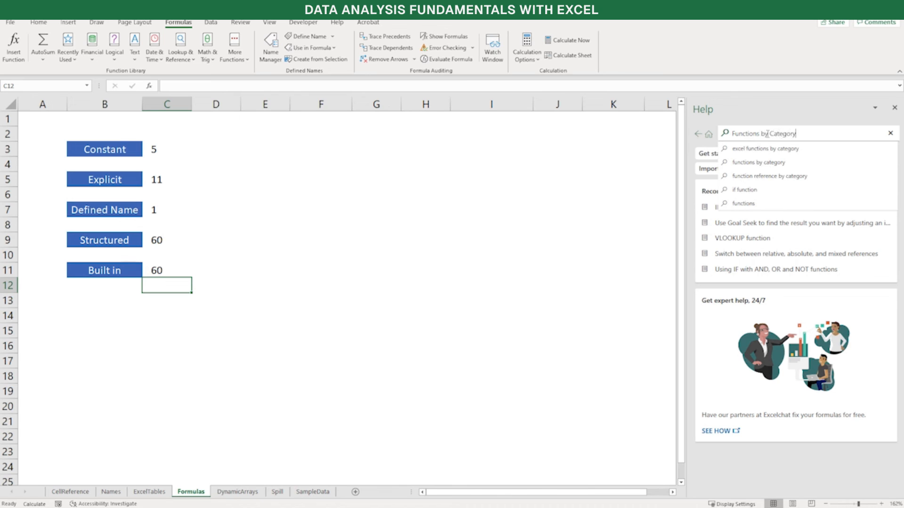
{"action": "key", "text": "Return"}
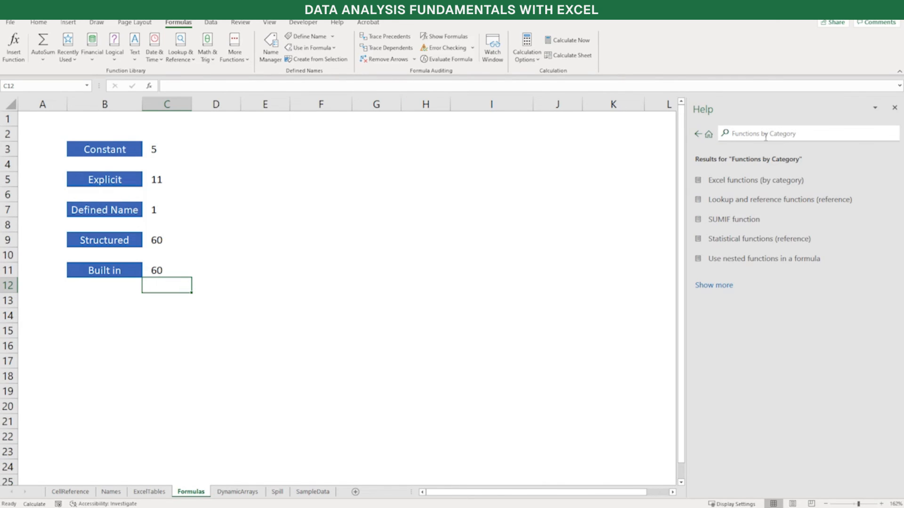
Open the Excel functions (by category) article and browse the functions listed under Lookup and reference functions
{"action": "left_click", "coordinate": [769, 183]}
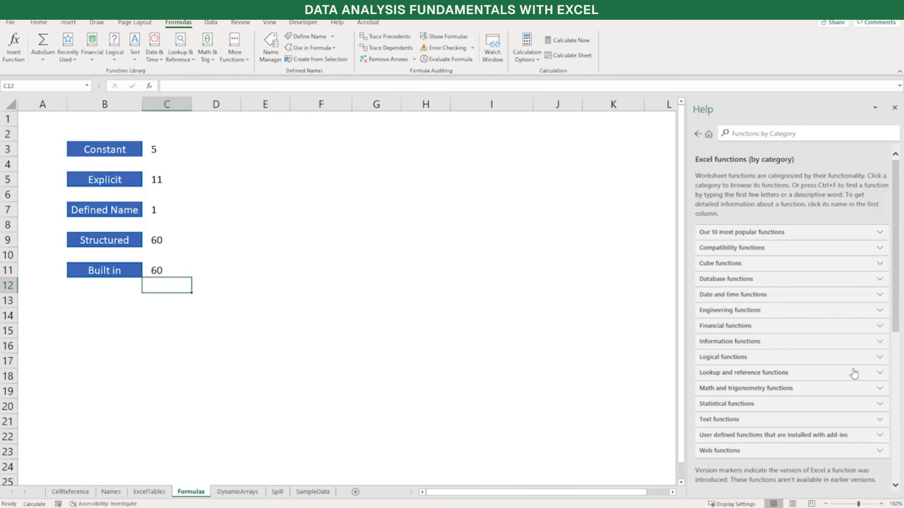
{"action": "left_click", "coordinate": [880, 375]}
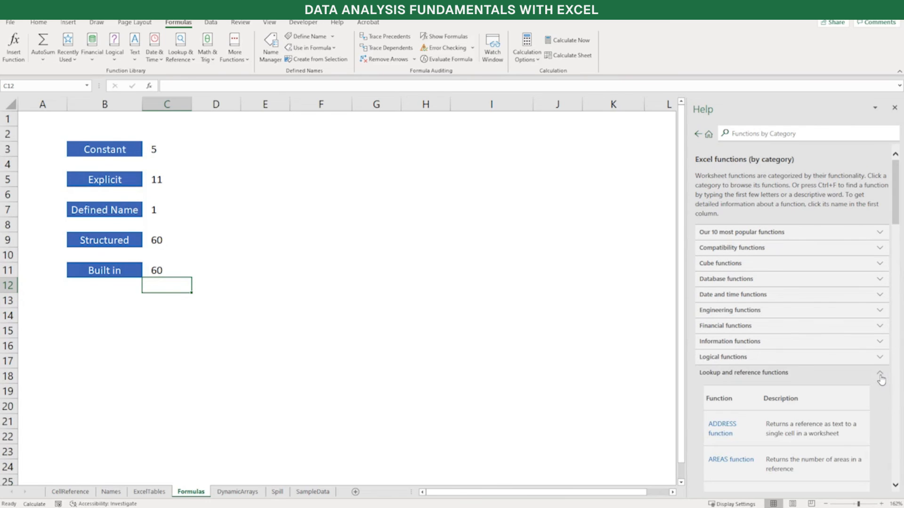
{"action": "scroll", "coordinate": [881, 380], "scroll_direction": "down", "scroll_amount": 5}
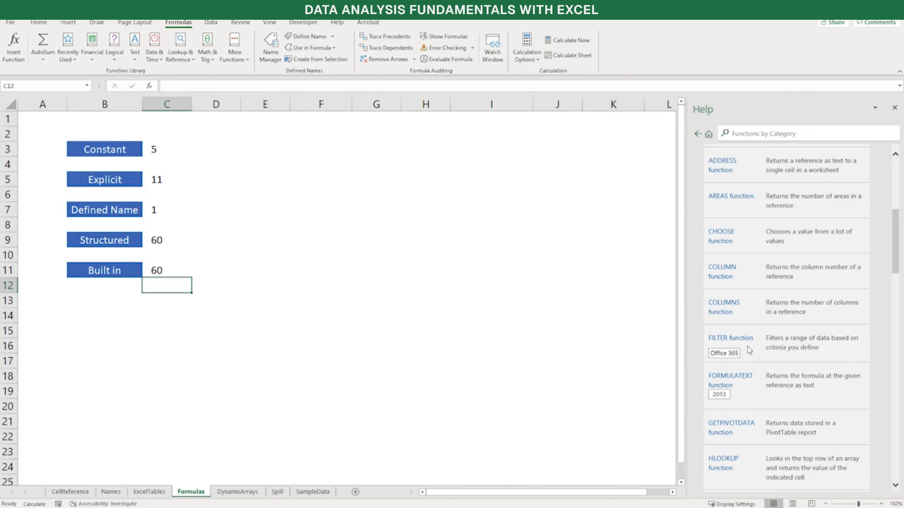
{"action": "scroll", "coordinate": [752, 347], "scroll_direction": "up", "scroll_amount": 5}
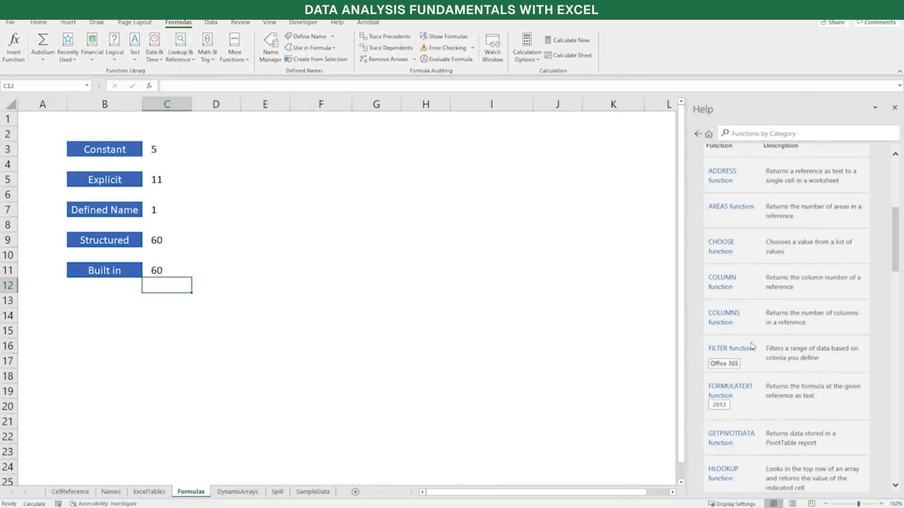
Search the help for "Functions Alphabetical" and open the Excel functions (alphabetical) article
{"action": "left_click", "coordinate": [775, 134]}
{"action": "triple_click", "coordinate": [775, 134]}
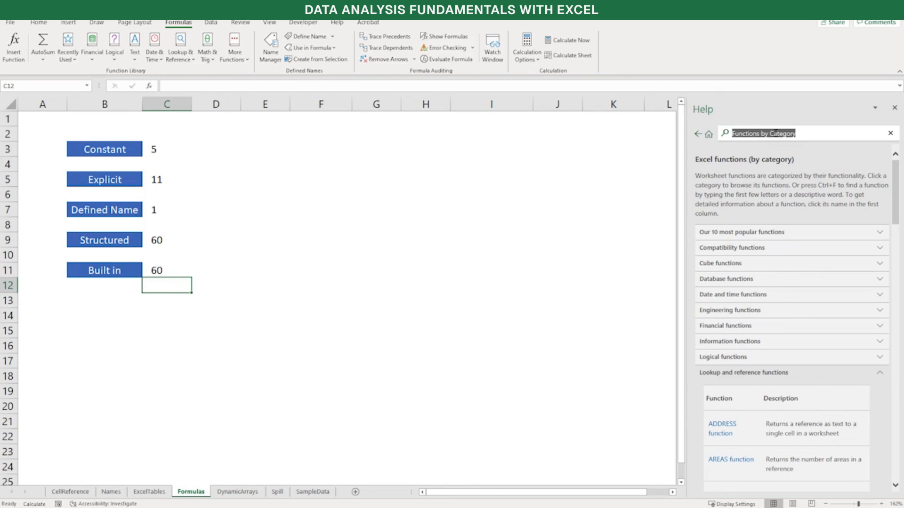
{"action": "key", "text": "End"}
{"action": "key", "text": "ctrl+shift+Left"}
{"action": "key", "text": "ctrl+shift+Left"}
{"action": "type", "text": "Alph"}
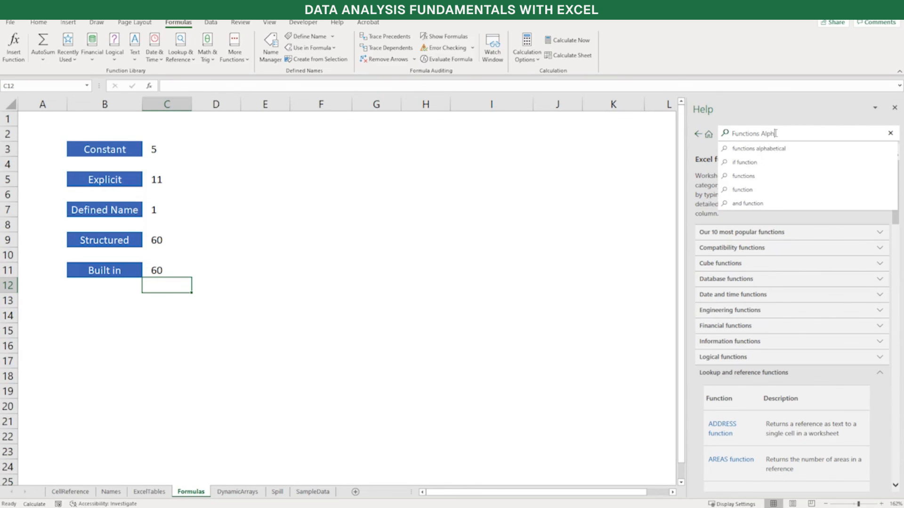
{"action": "type", "text": "abetical"}
{"action": "key", "text": "Return"}
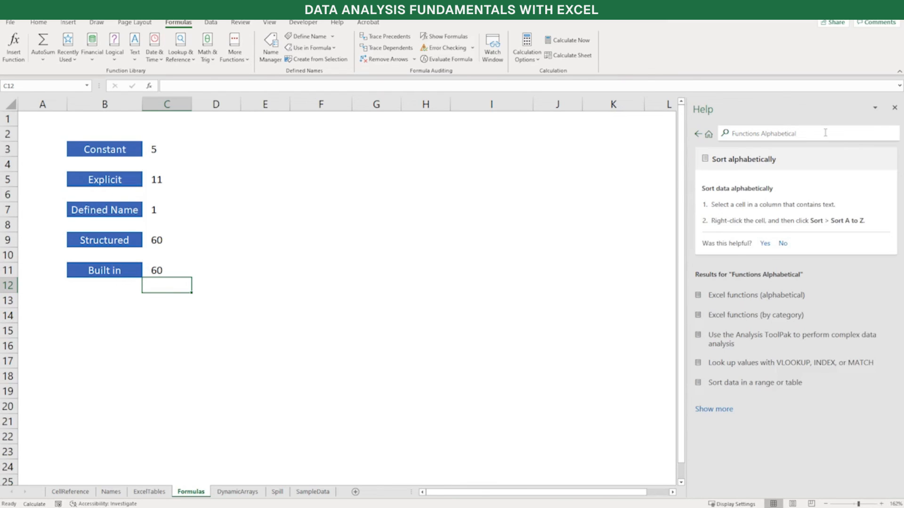
{"action": "left_click", "coordinate": [740, 305]}
Open the function arguments of C7's IF formula and inspect the Value_if_true and Value_if_false arguments
{"action": "left_click", "coordinate": [161, 209]}
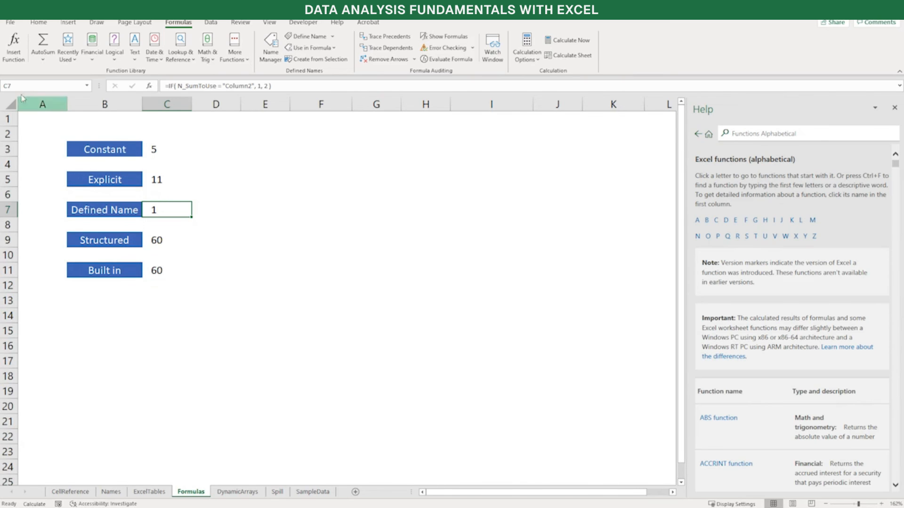
{"action": "left_click", "coordinate": [10, 58]}
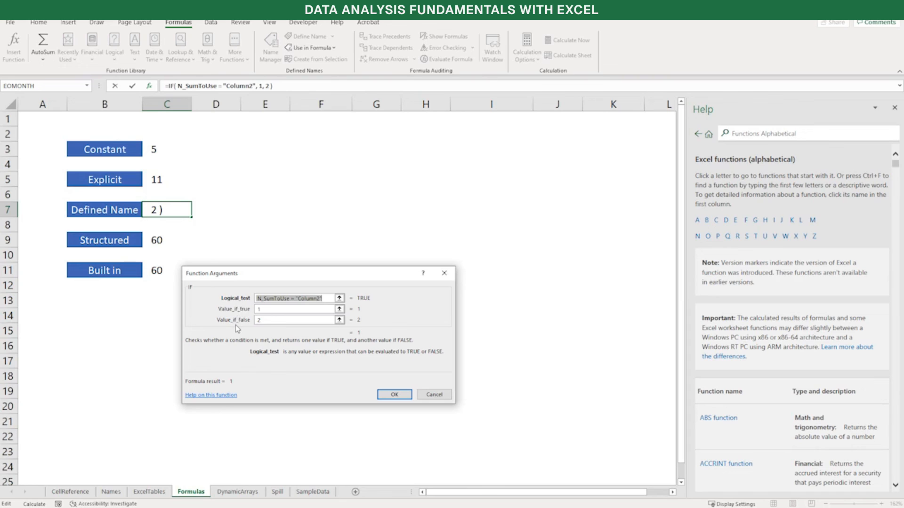
{"action": "key", "text": "Tab"}
{"action": "left_click", "coordinate": [268, 320]}
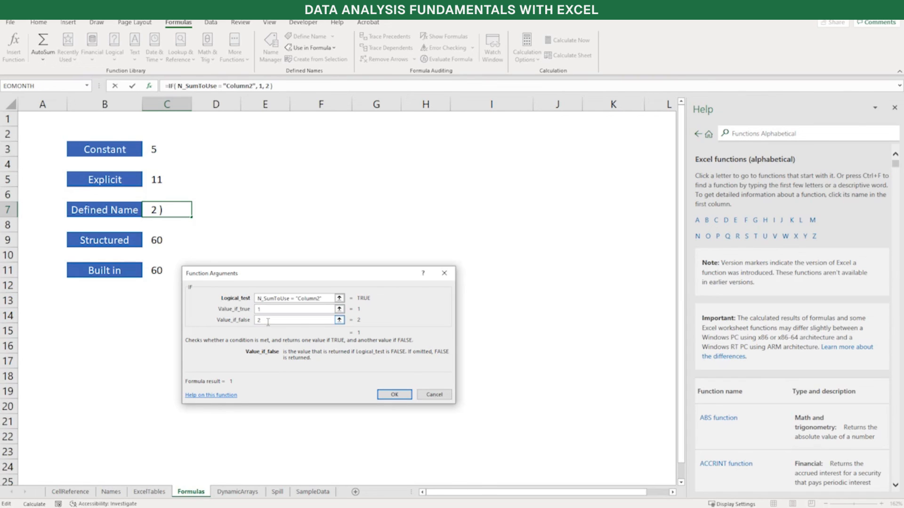
Open the online help for the IF function, expand its Syntax section, and read through the arguments, examples and common problems
{"action": "left_click", "coordinate": [230, 395]}
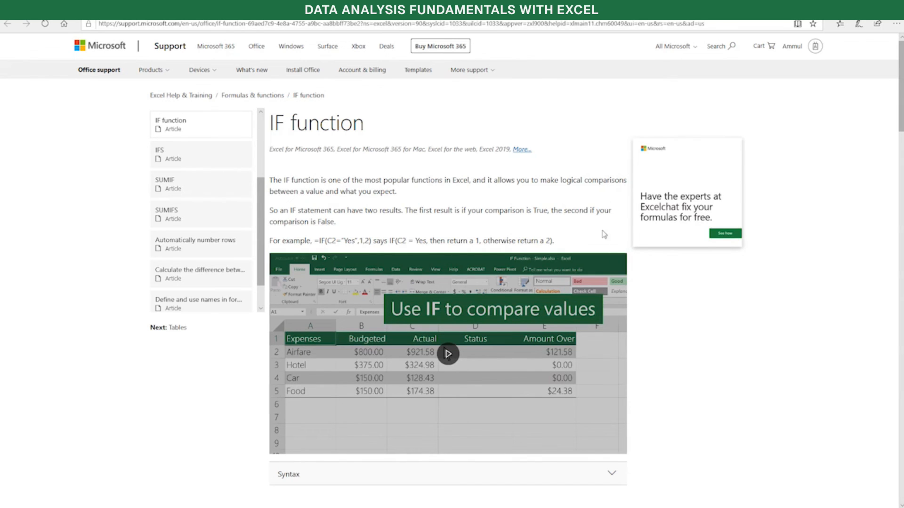
{"action": "scroll", "coordinate": [603, 245], "scroll_direction": "down", "scroll_amount": 3}
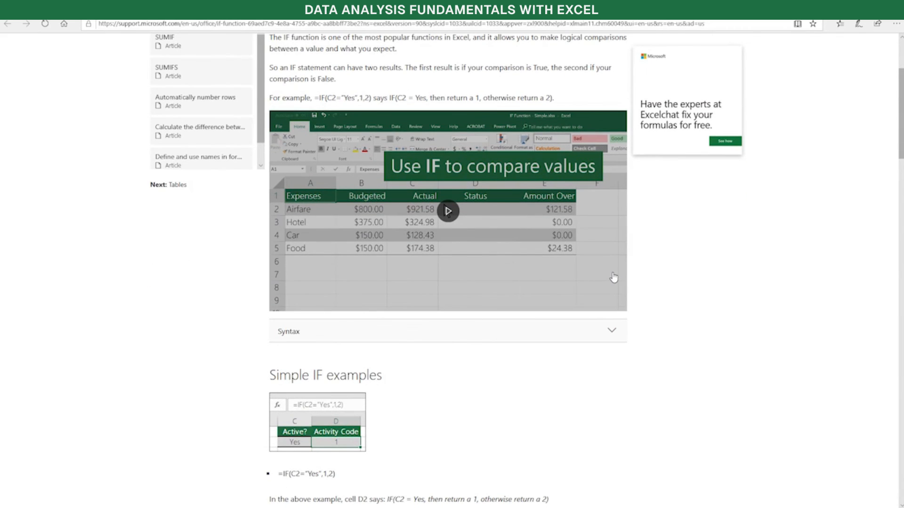
{"action": "left_click", "coordinate": [606, 330]}
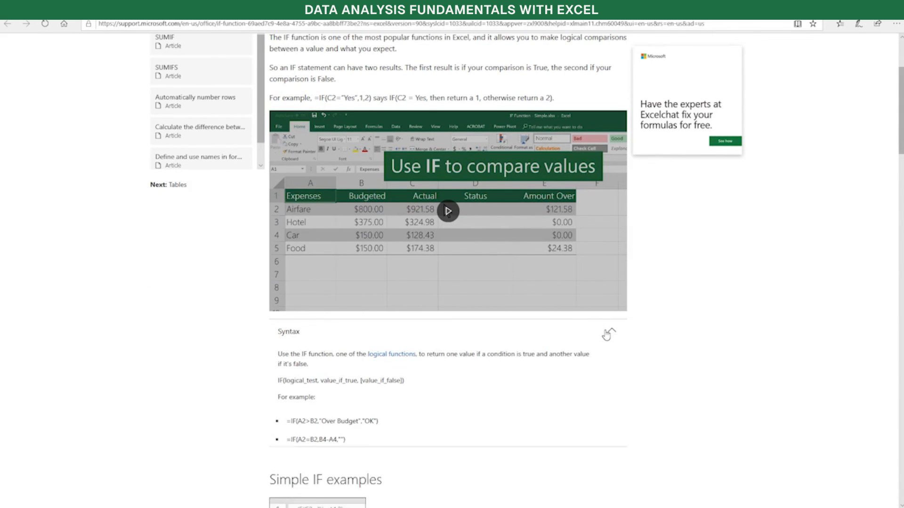
{"action": "scroll", "coordinate": [599, 355], "scroll_direction": "down", "scroll_amount": 10}
{"action": "scroll", "coordinate": [598, 356], "scroll_direction": "up", "scroll_amount": 1}
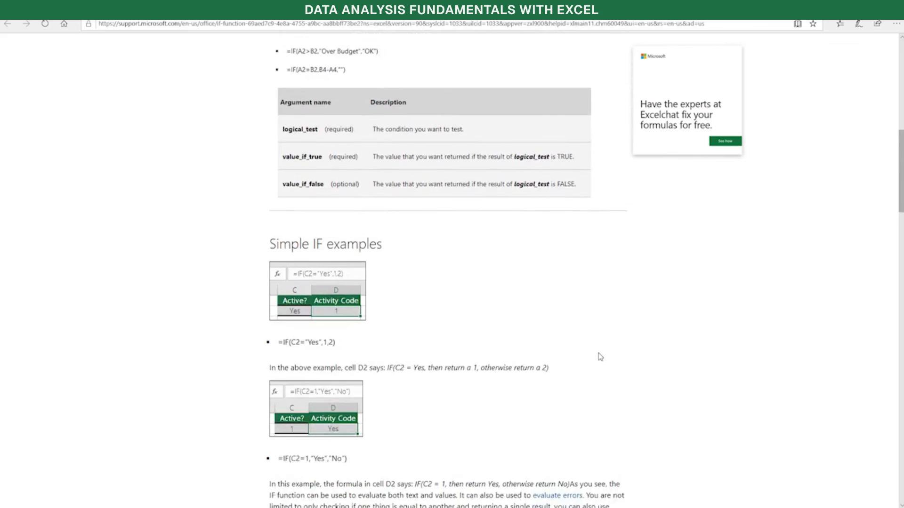
{"action": "scroll", "coordinate": [473, 347], "scroll_direction": "down", "scroll_amount": 3}
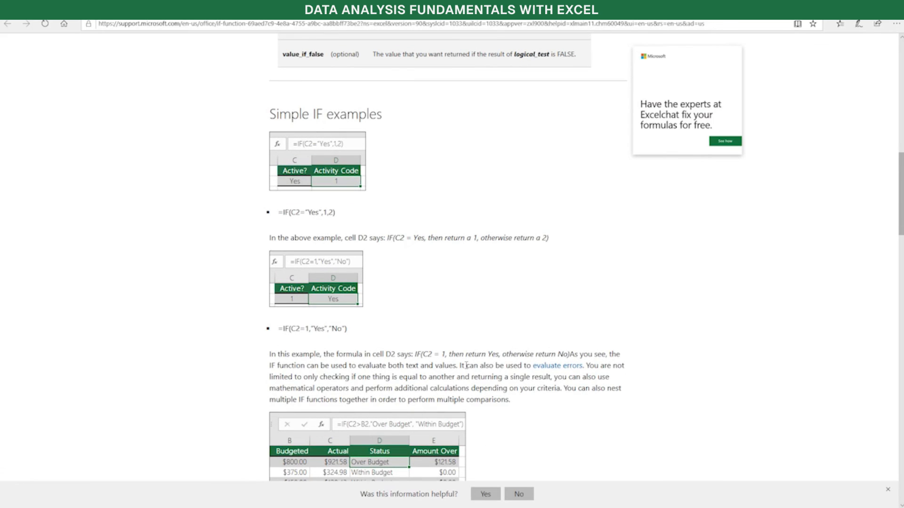
{"action": "scroll", "coordinate": [466, 365], "scroll_direction": "down", "scroll_amount": 1}
{"action": "scroll", "coordinate": [466, 365], "scroll_direction": "down", "scroll_amount": 15}
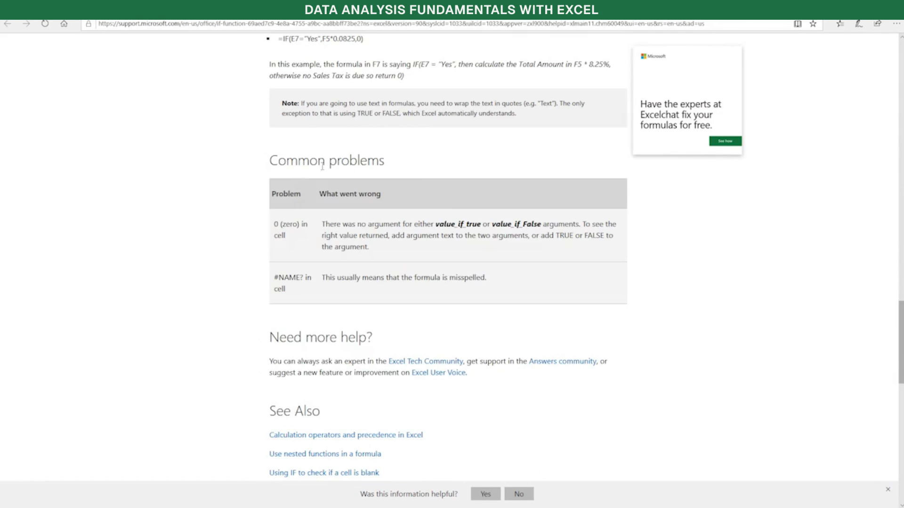
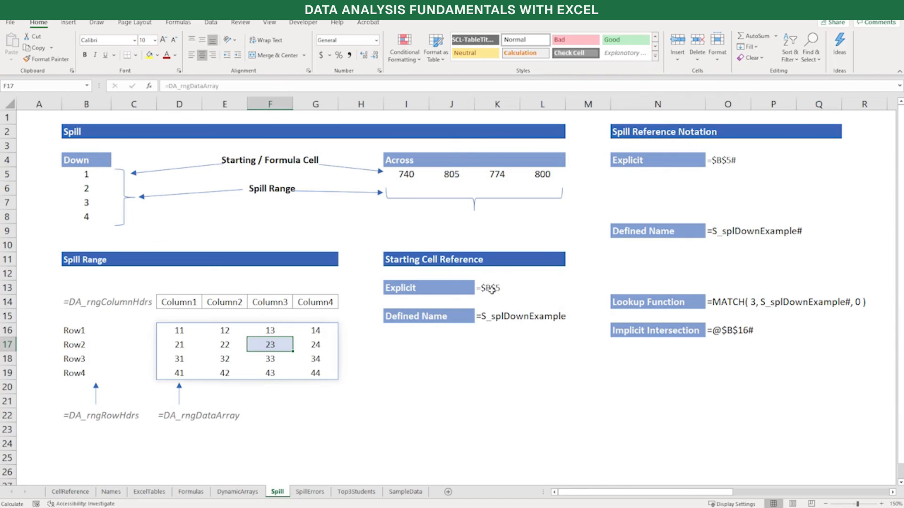
Turn the text entries in K13 and K15 into live formulas, =$B$5 and =S_splDownExample, by removing their leading apostrophes
{"action": "left_click", "coordinate": [491, 288]}
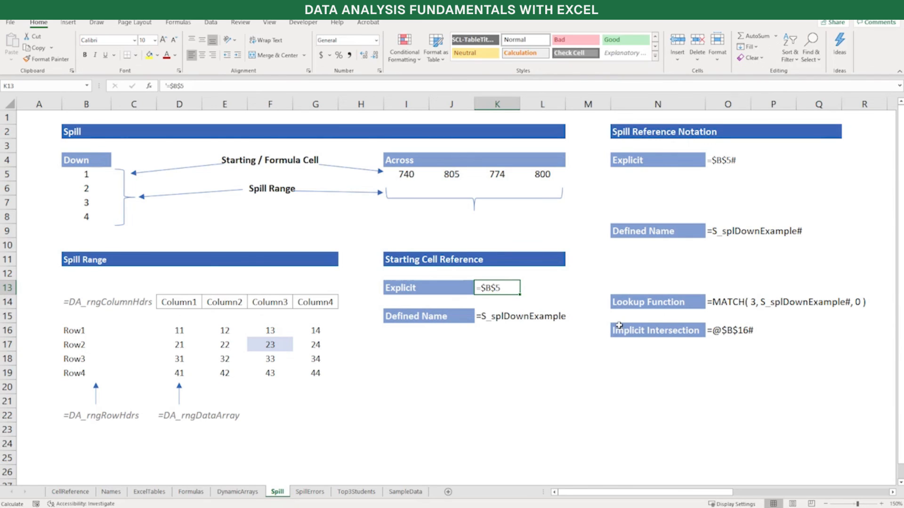
{"action": "key", "text": "F2"}
{"action": "key", "text": "Delete"}
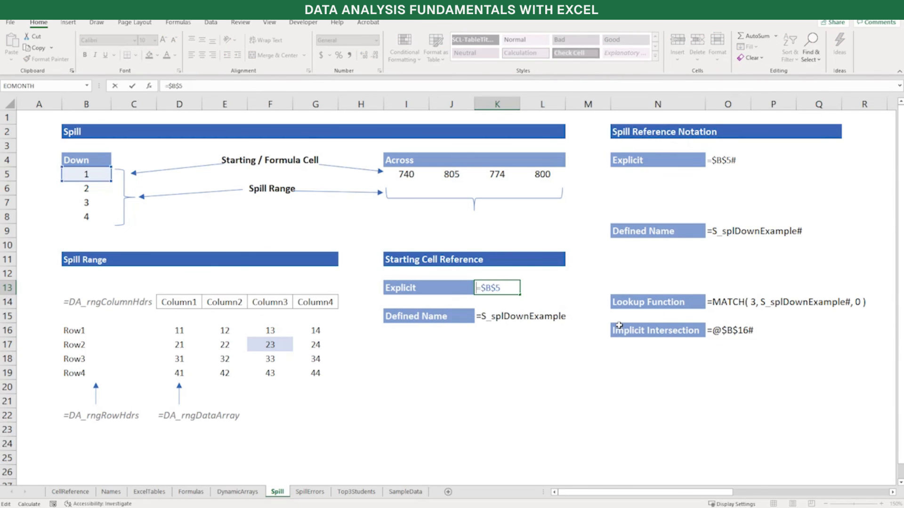
{"action": "key", "text": "Return"}
{"action": "key", "text": "Down"}
{"action": "key", "text": "F2"}
{"action": "key", "text": "Home"}
{"action": "key", "text": "Delete"}
{"action": "key", "text": "Return"}
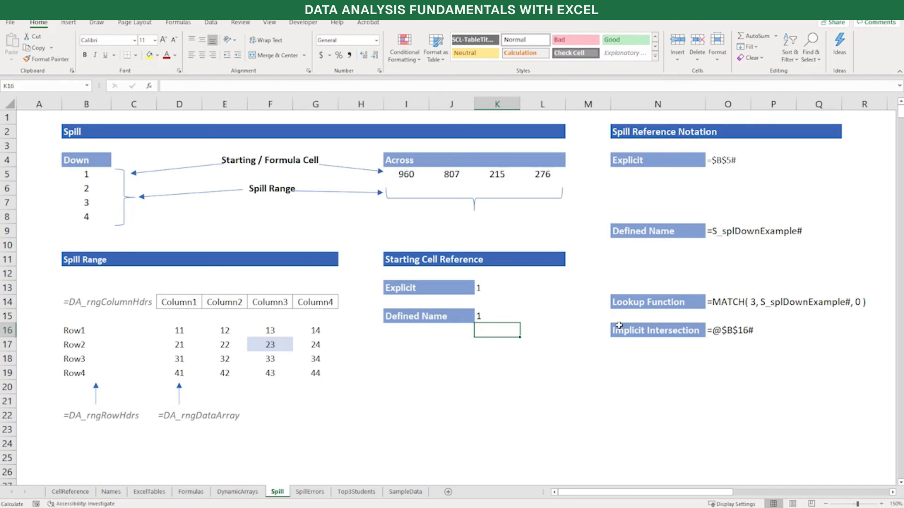
Convert the explicit spill reference text in O4 into the live formula =$B$5#
{"action": "left_click", "coordinate": [733, 163]}
{"action": "key", "text": "F9"}
{"action": "key", "text": "F2"}
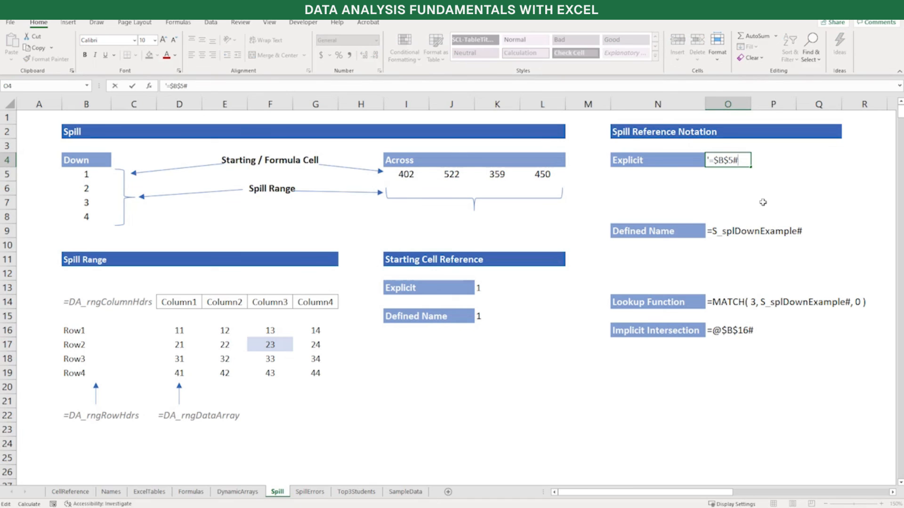
{"action": "key", "text": "Delete"}
{"action": "key", "text": "Return"}
Convert the defined-name spill reference text in O9 into the live formula =S_splDownExample#
{"action": "key", "text": "Down"}
{"action": "key", "text": "Down"}
{"action": "key", "text": "Down"}
{"action": "key", "text": "Down"}
{"action": "key", "text": "F9"}
{"action": "key", "text": "F2"}
{"action": "key", "text": "Home"}
{"action": "key", "text": "Delete"}
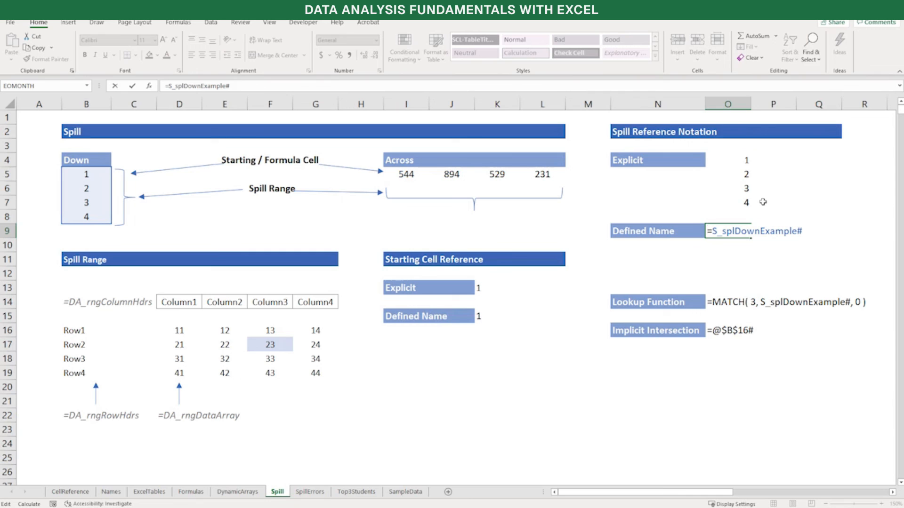
{"action": "key", "text": "Return"}
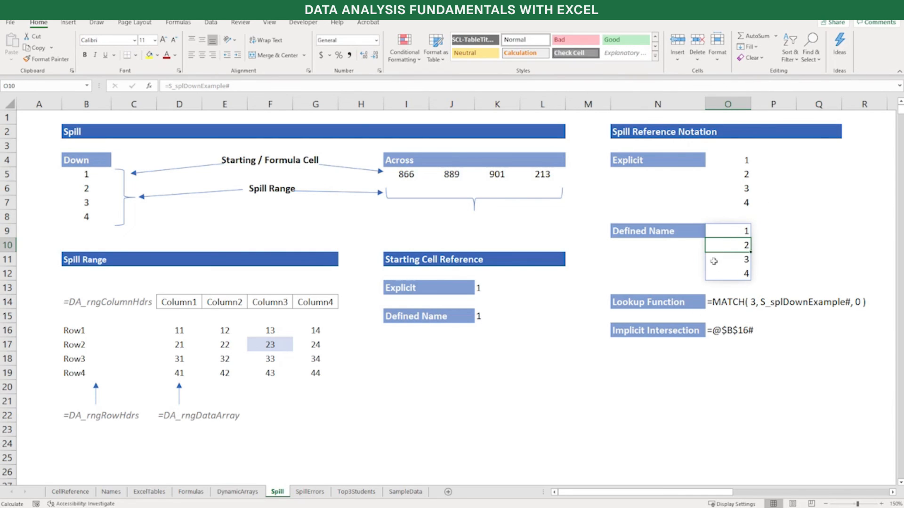
Convert the lookup function text in O14 into the live formula =MATCH( 3, S_splDownExample#, 0 )
{"action": "left_click", "coordinate": [723, 303]}
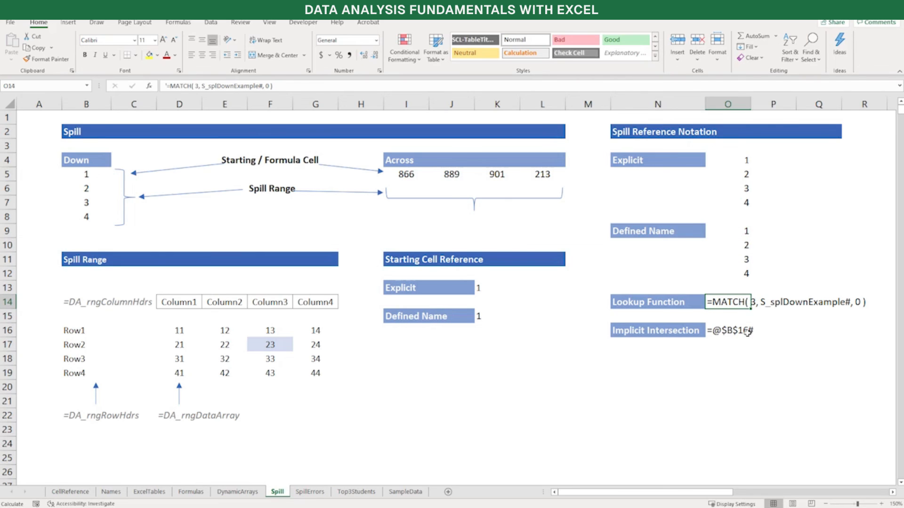
{"action": "key", "text": "F2"}
{"action": "key", "text": "Home"}
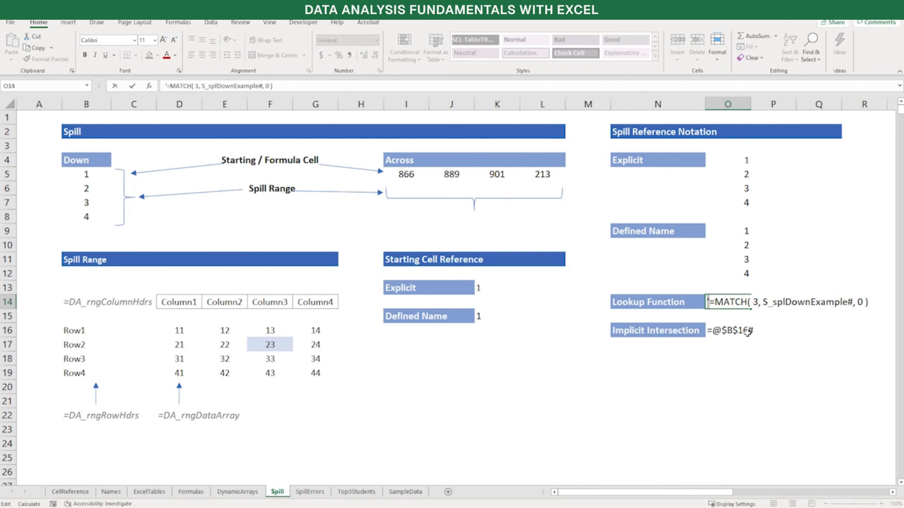
{"action": "key", "text": "Delete"}
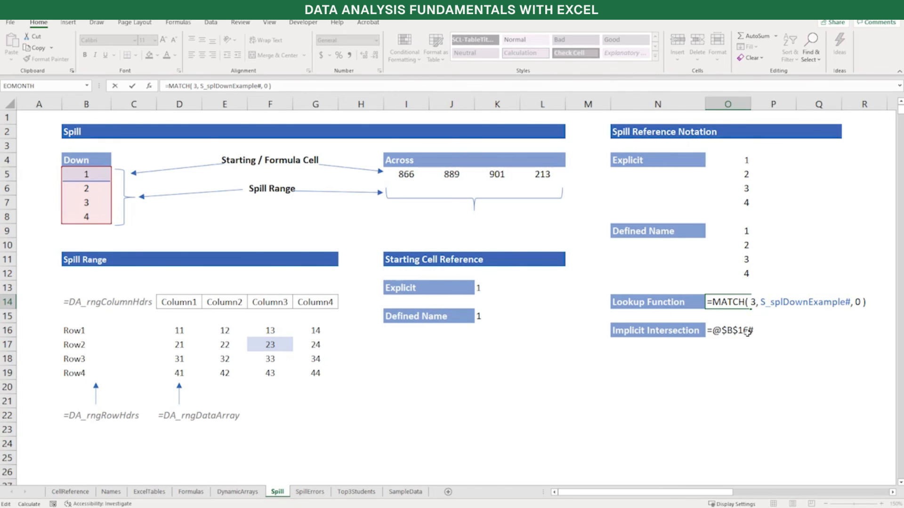
{"action": "key", "text": "Return"}
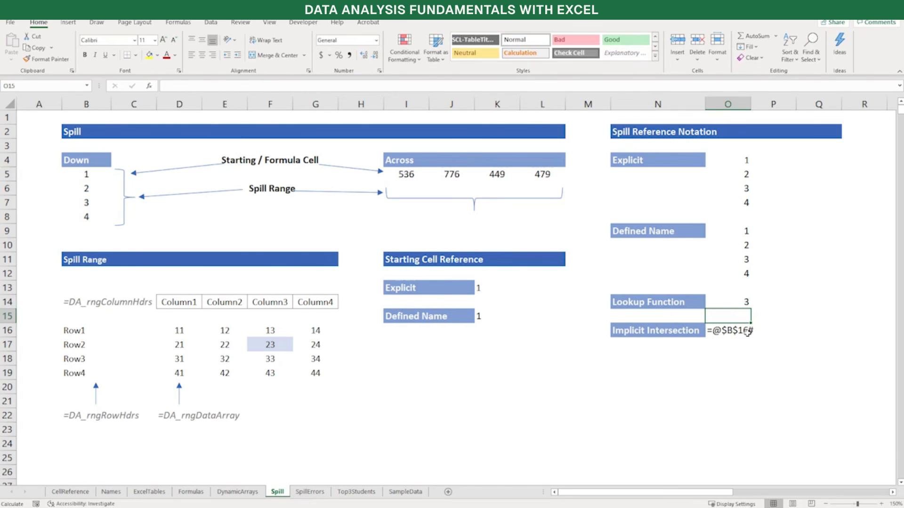
Convert the implicit intersection text in O16 into the live formula =@$B$16#
{"action": "key", "text": "Down"}
{"action": "key", "text": "F2"}
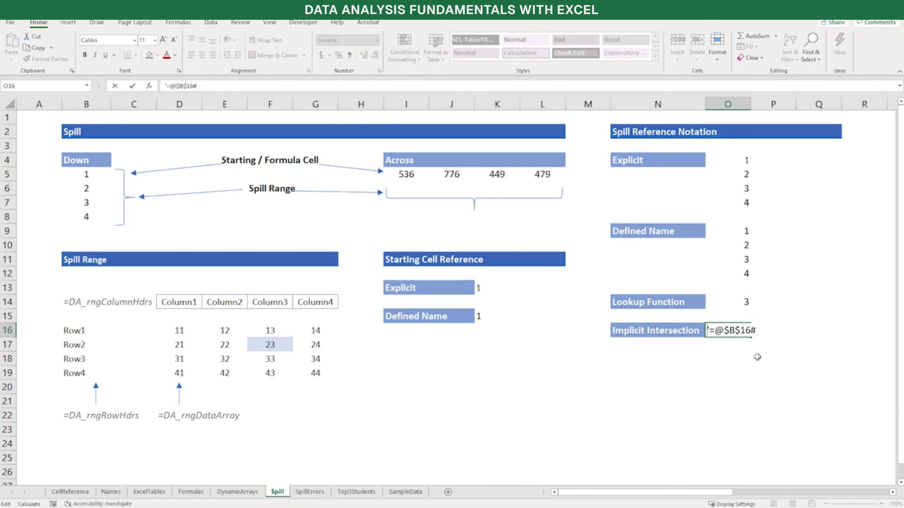
{"action": "key", "text": "Delete"}
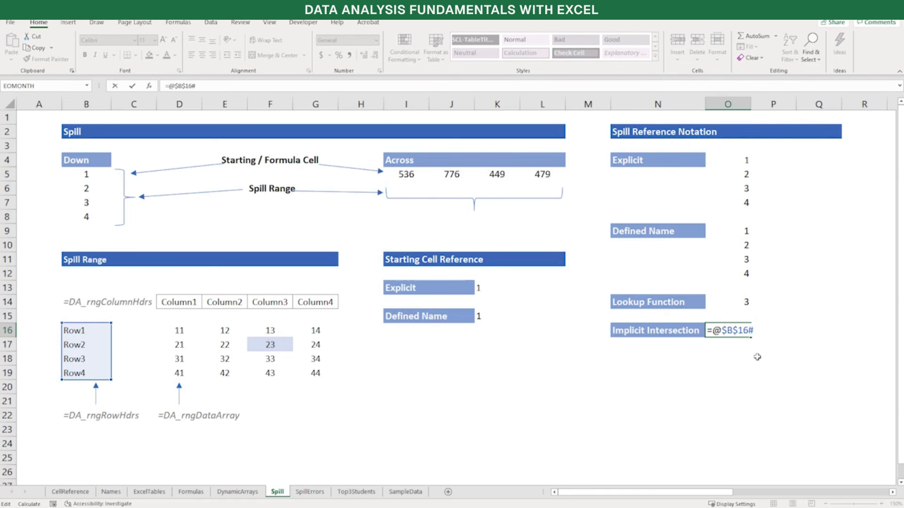
{"action": "key", "text": "Return"}
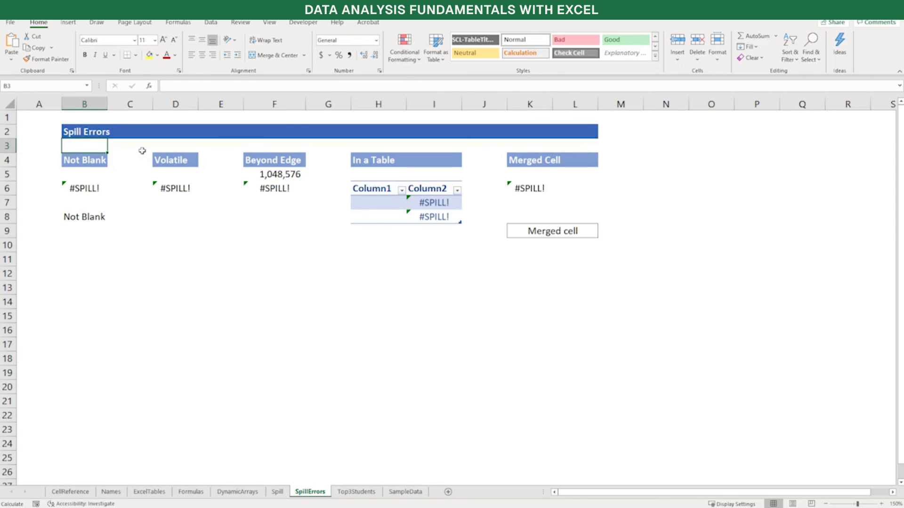
On the SpillErrors sheet, clear the text in B8 that blocks the spill range of B6's SEQUENCE formula
{"action": "left_click", "coordinate": [88, 187]}
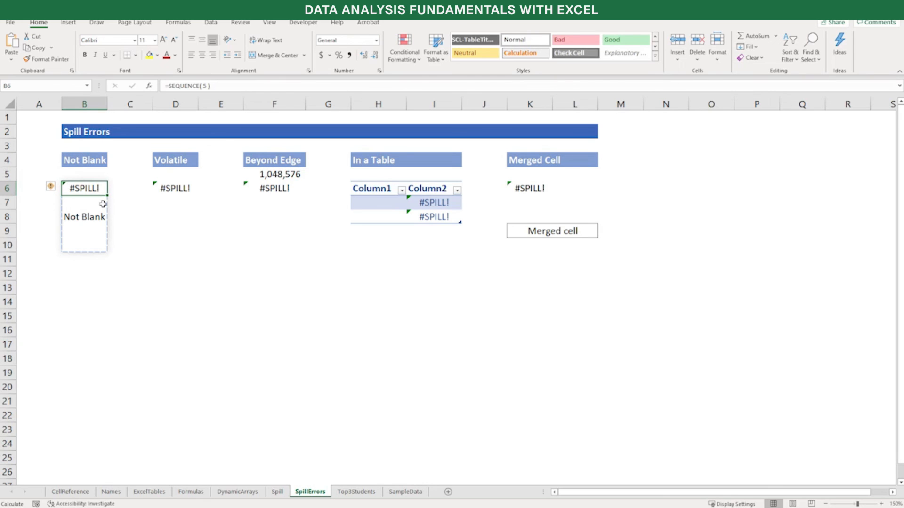
{"action": "key", "text": "Down"}
{"action": "key", "text": "Down"}
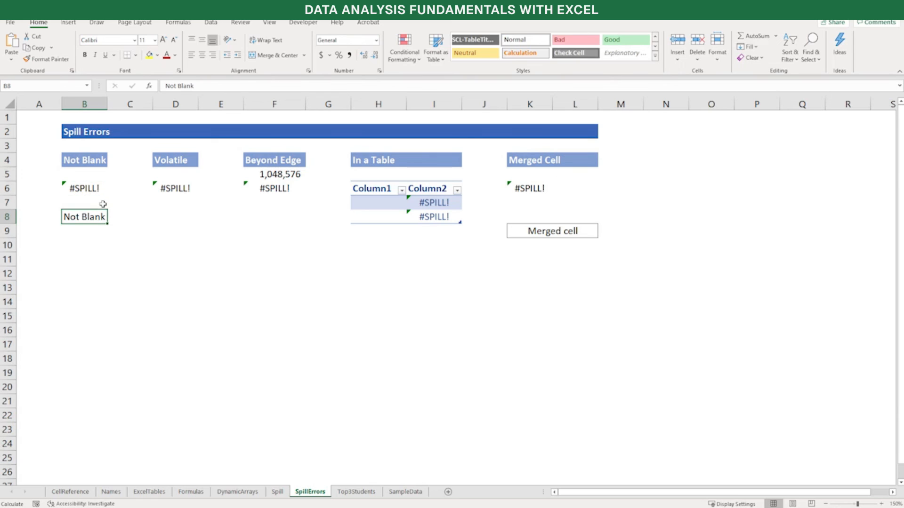
{"action": "key", "text": "Delete"}
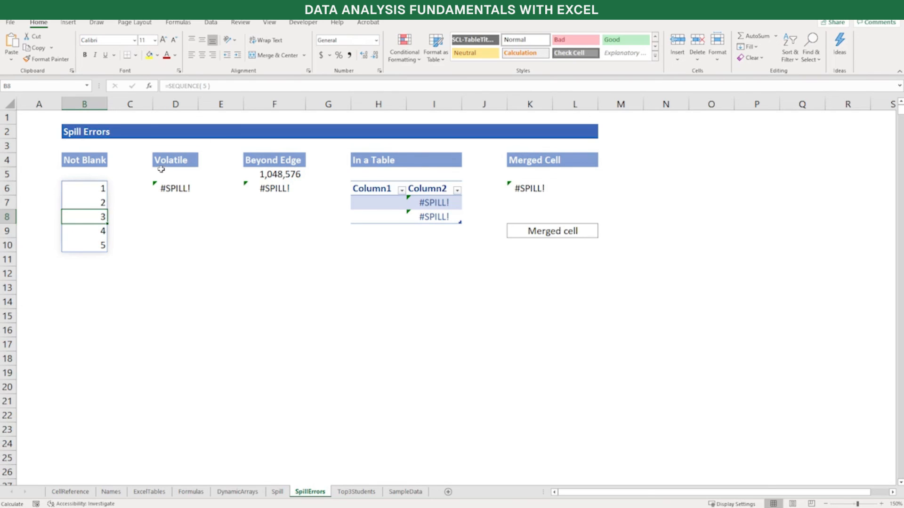
Inspect the SEQUENCE formula with its nested RANDBETWEEN in D6 under Volatile, leaving it as is
{"action": "left_click", "coordinate": [187, 191]}
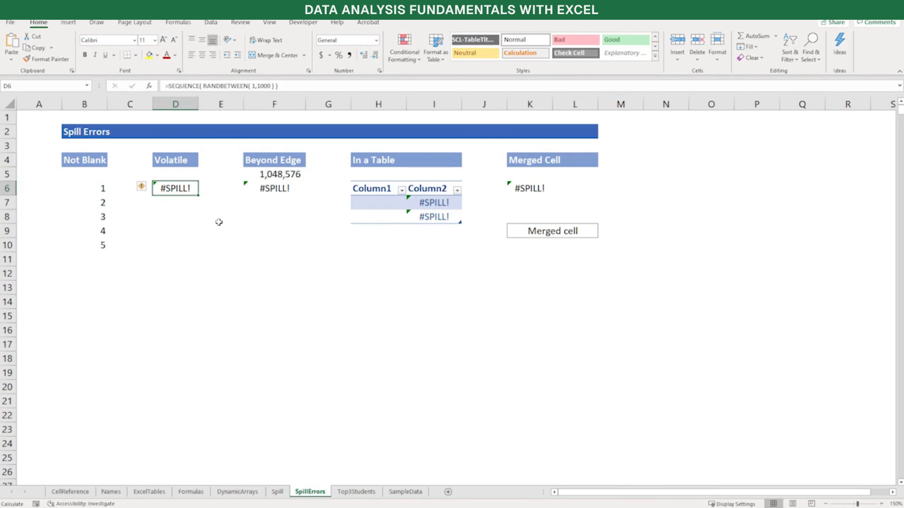
{"action": "key", "text": "F2"}
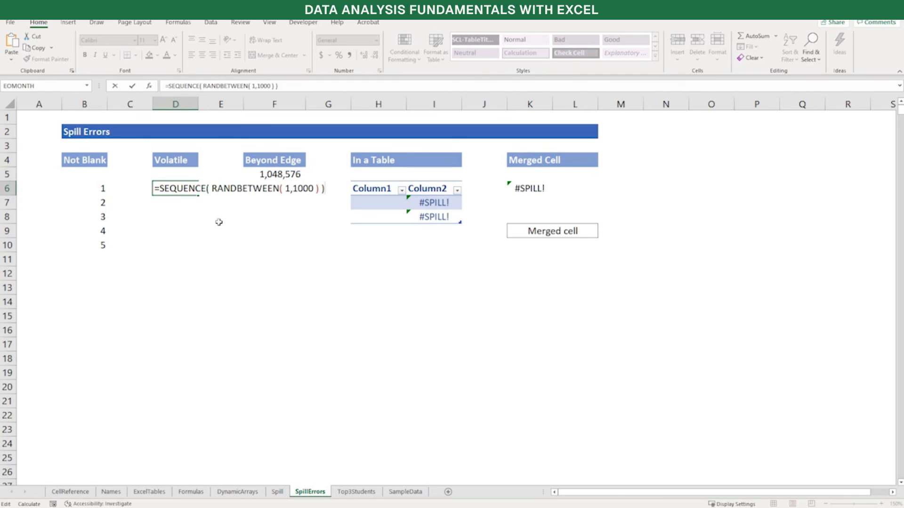
{"action": "key", "text": "Return"}
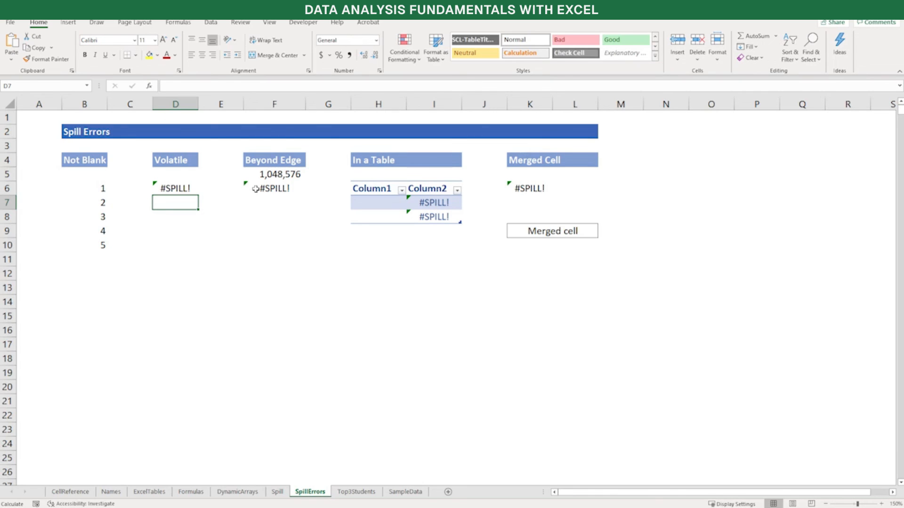
Change the rows argument of F6's SEQUENCE formula under Beyond Edge to 1048570
{"action": "left_click", "coordinate": [293, 189]}
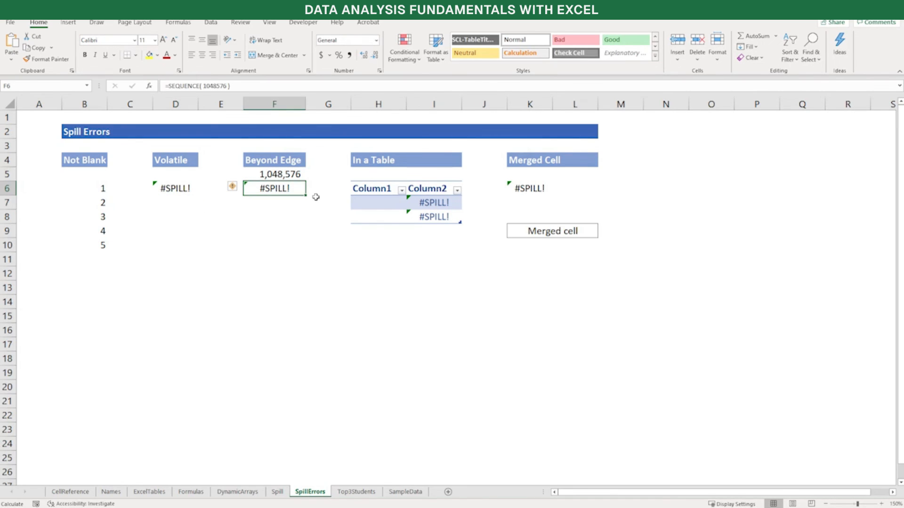
{"action": "key", "text": "F2"}
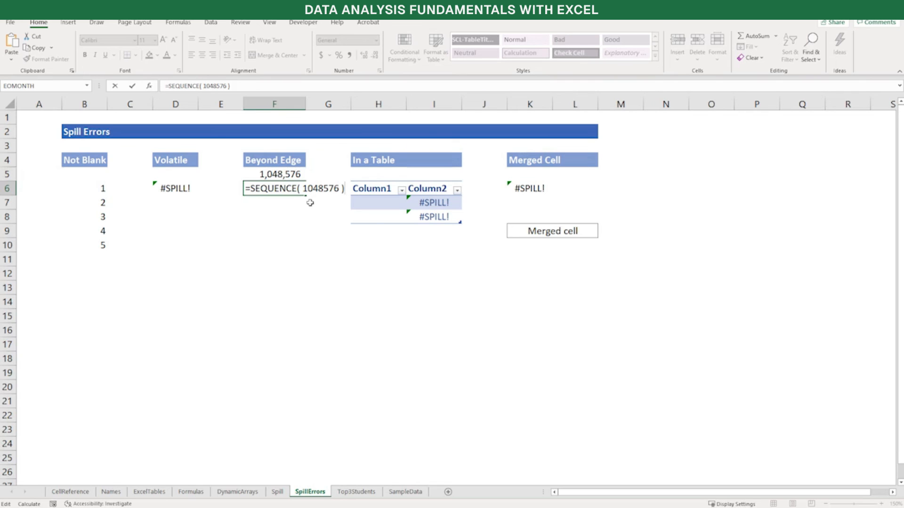
{"action": "key", "text": "Left"}
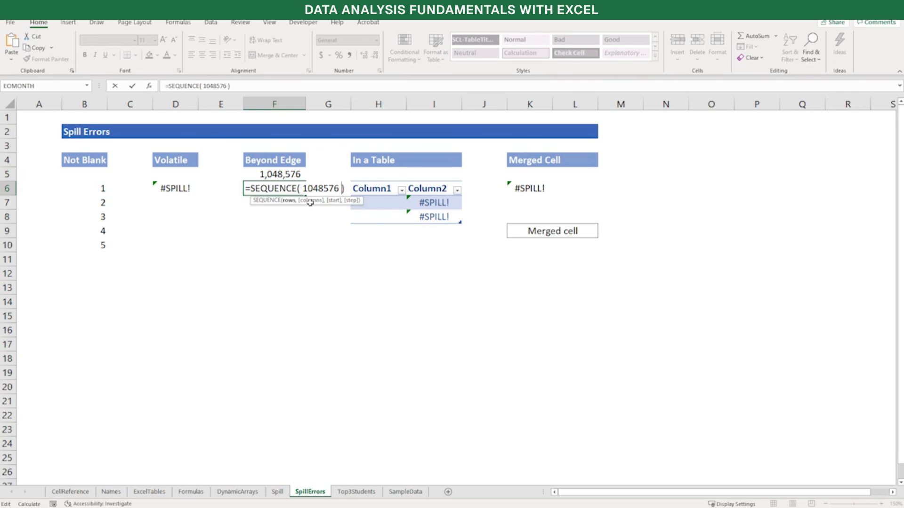
{"action": "key", "text": "BackSpace"}
{"action": "type", "text": "0"}
{"action": "key", "text": "Return"}
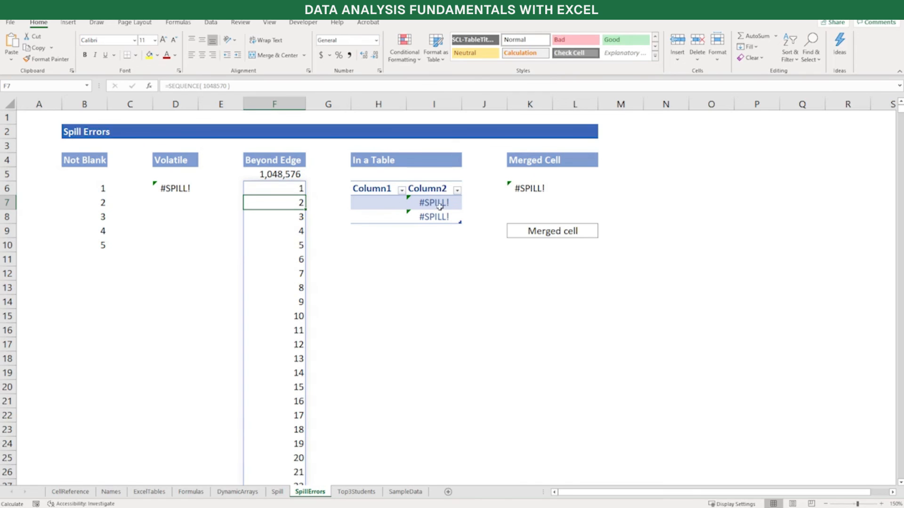
Inspect the spill error formulas in I7 of the table's Column2 and in K6 under Merged Cell
{"action": "left_click", "coordinate": [458, 203]}
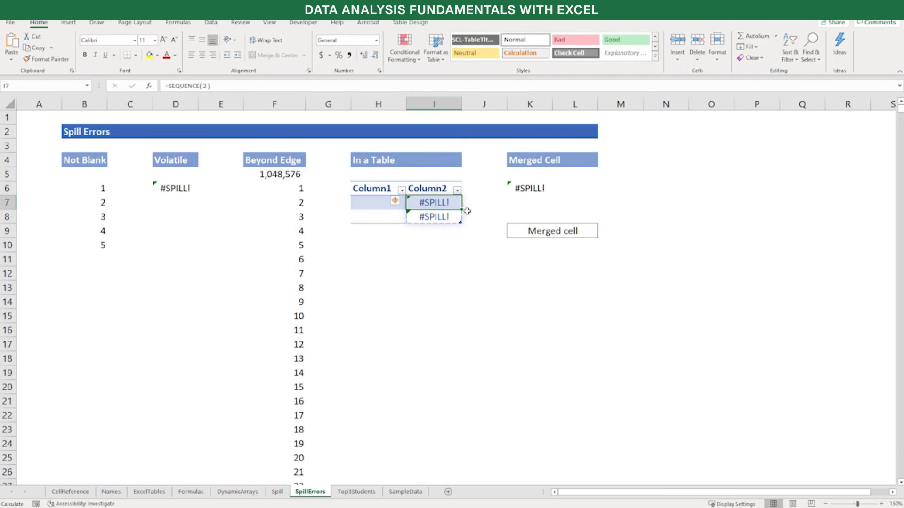
{"action": "left_click", "coordinate": [540, 186]}
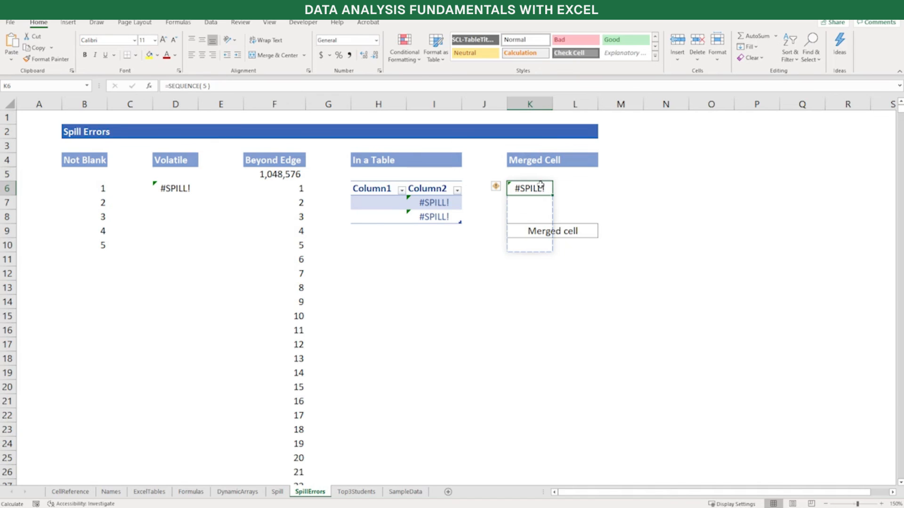
Clear the contents of the merged cell K9:L9 and unmerge it to free K6's spill range
{"action": "left_click", "coordinate": [540, 231]}
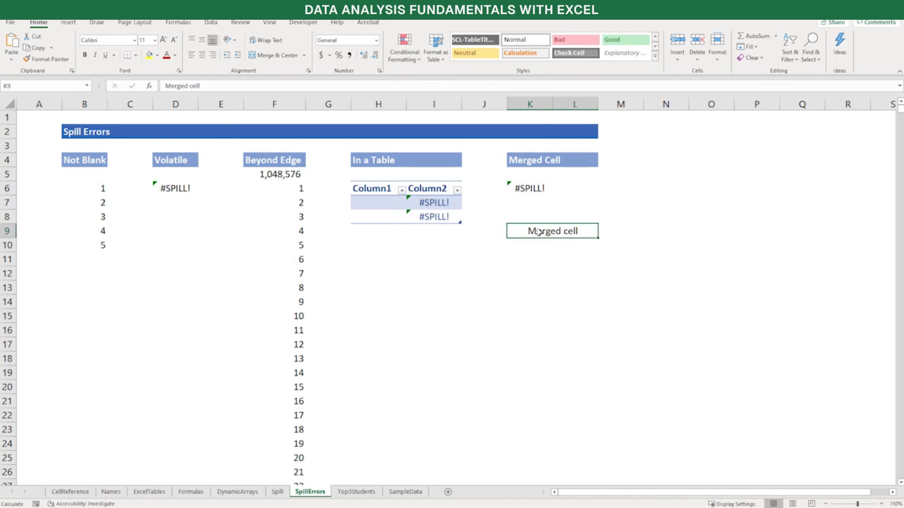
{"action": "key", "text": "Delete"}
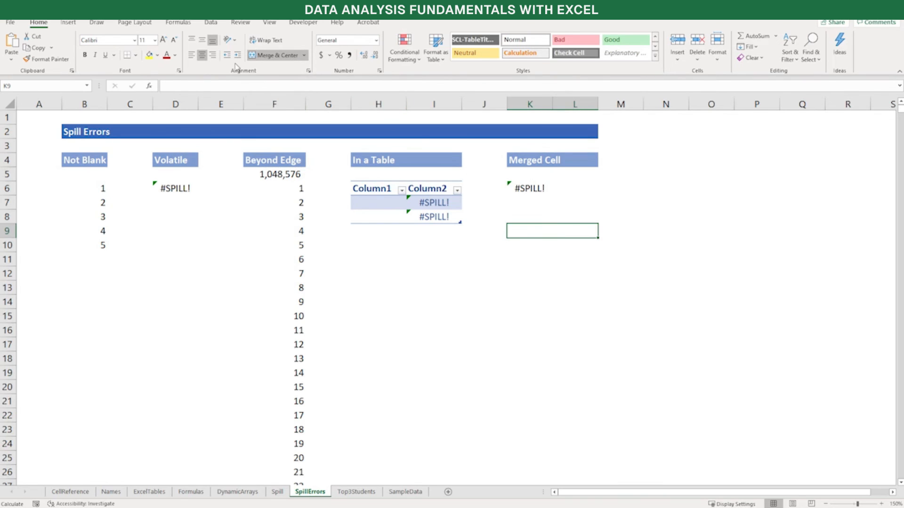
{"action": "left_click", "coordinate": [292, 57]}
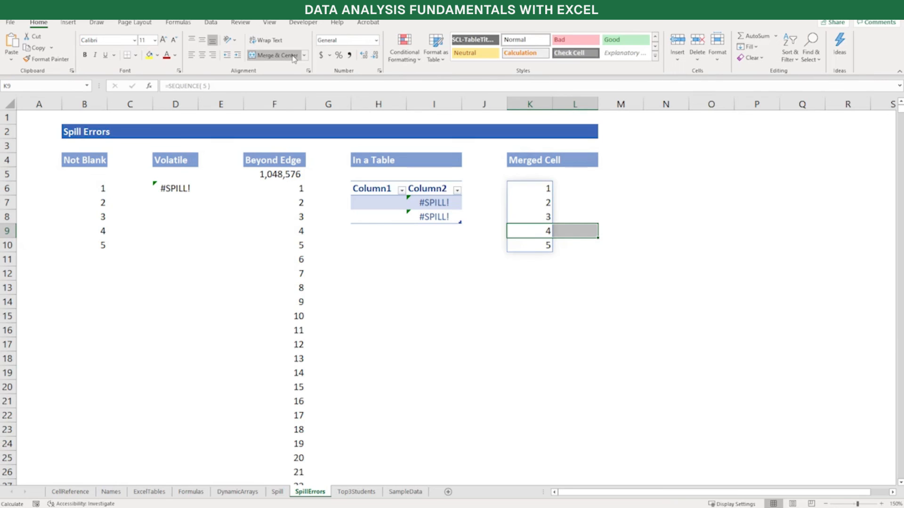
{"action": "left_click", "coordinate": [556, 258]}
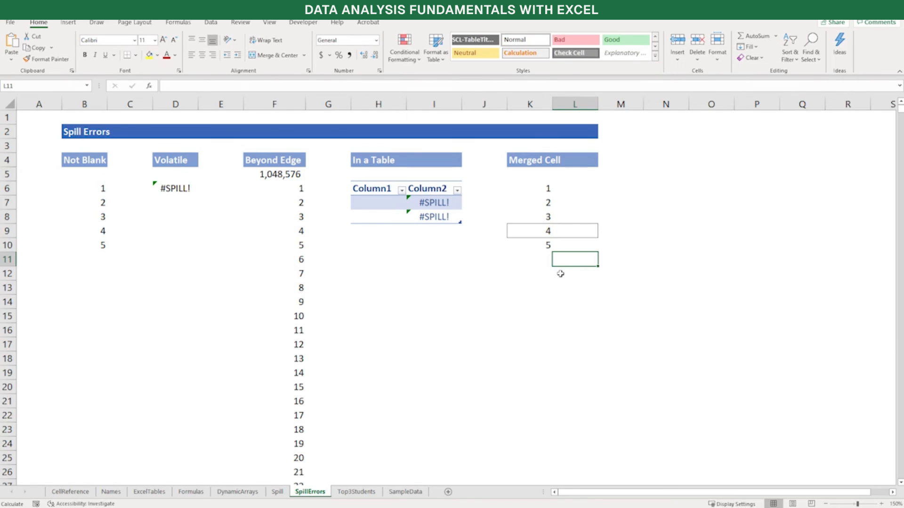
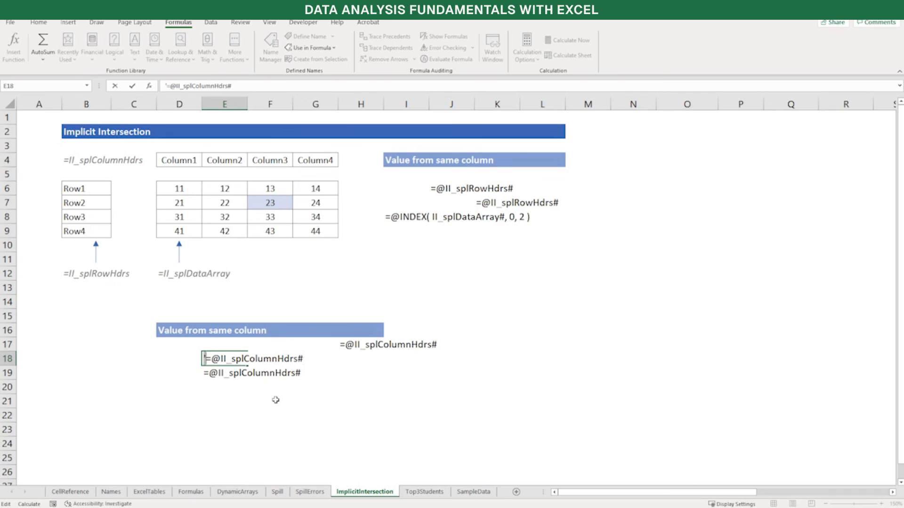
{"action": "key", "text": "shift+Right"}
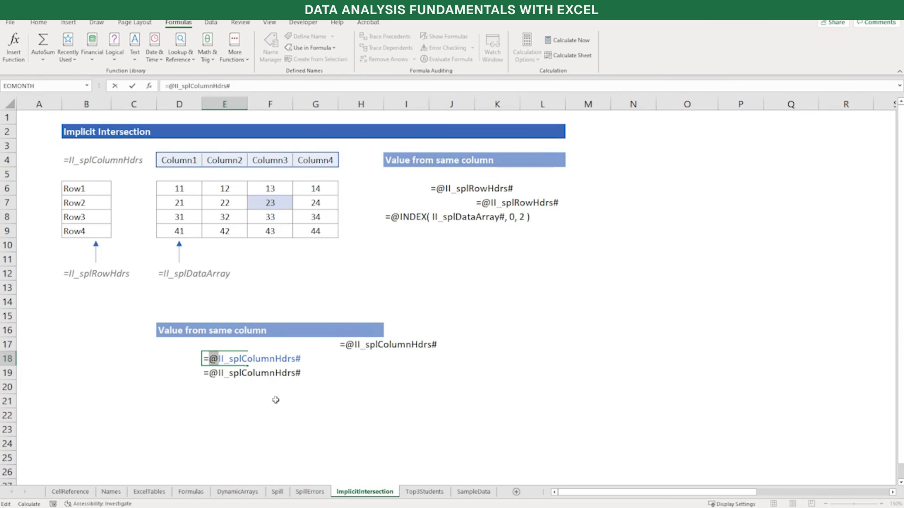
{"action": "key", "text": "Right"}
{"action": "key", "text": "shift+End"}
{"action": "key", "text": "shift+Left"}
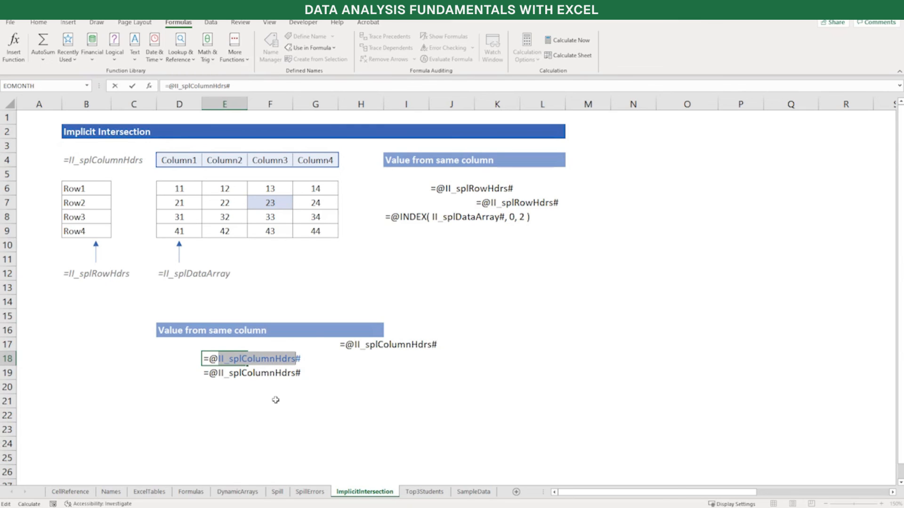
{"action": "key", "text": "Right"}
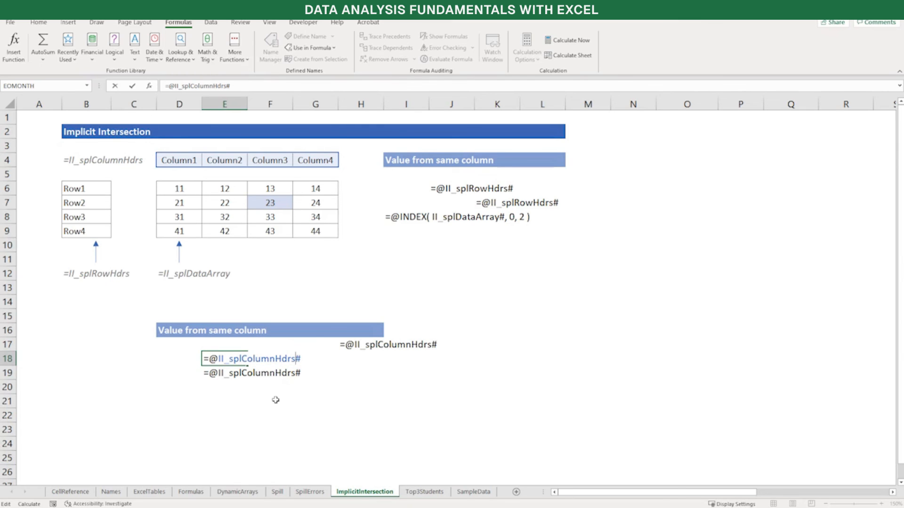
{"action": "key", "text": "shift+Right"}
{"action": "key", "text": "Right"}
{"action": "key", "text": "Return"}
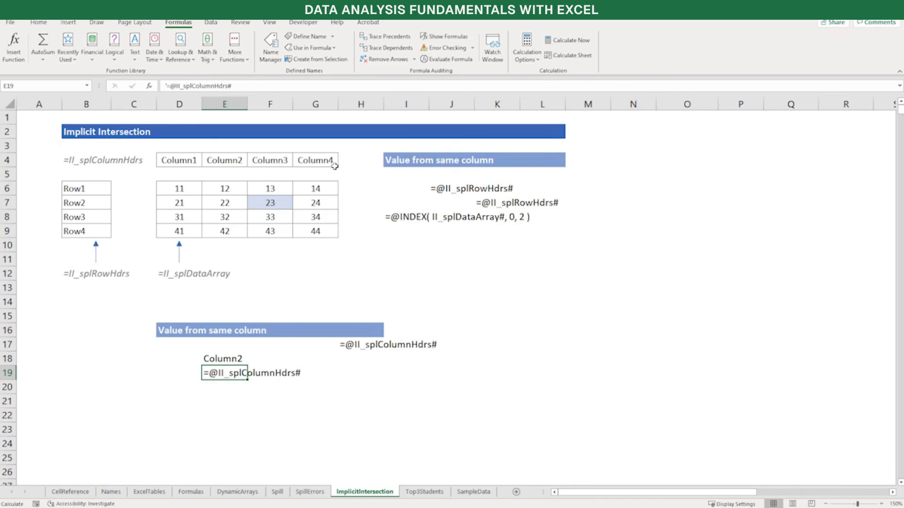
{"action": "key", "text": "F2"}
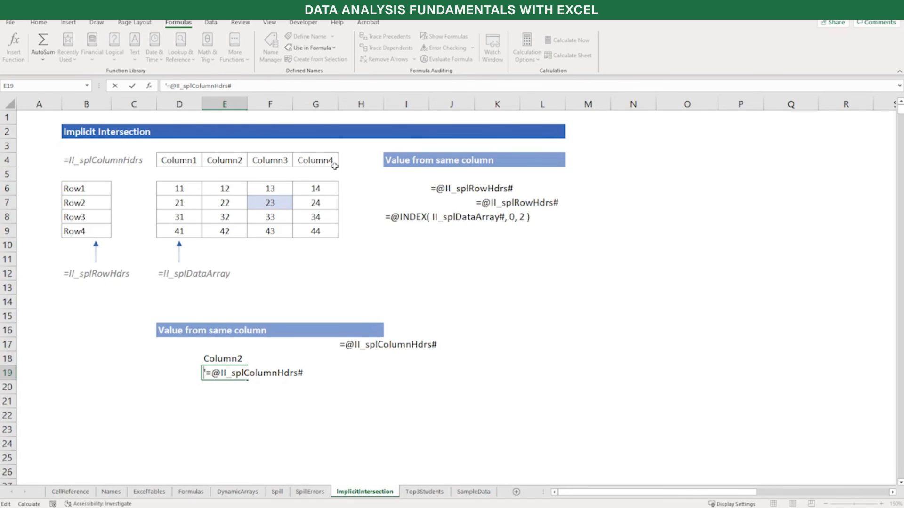
{"action": "key", "text": "BackSpace"}
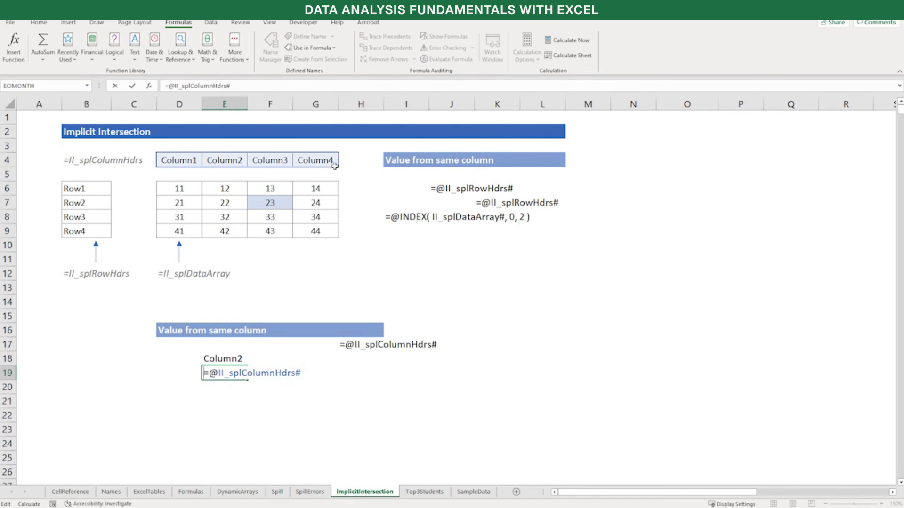
{"action": "key", "text": "Return"}
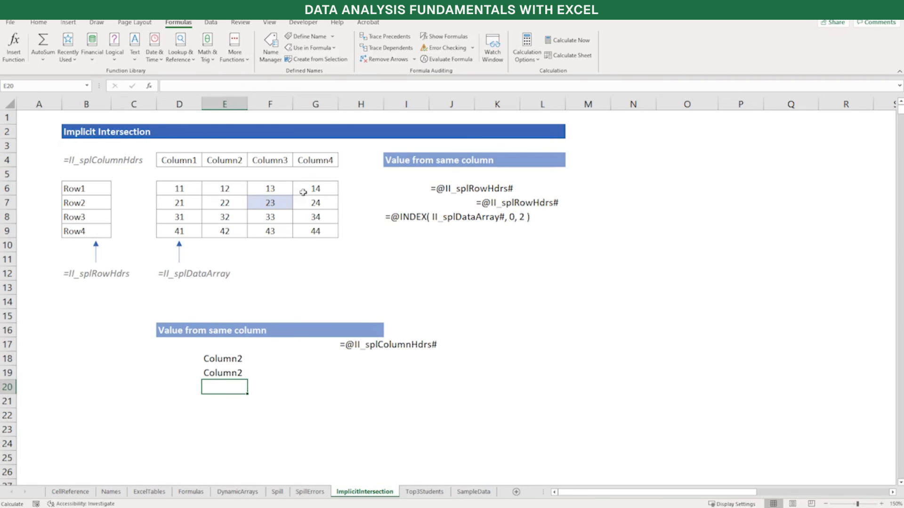
{"action": "left_click", "coordinate": [459, 190]}
{"action": "key", "text": "F2"}
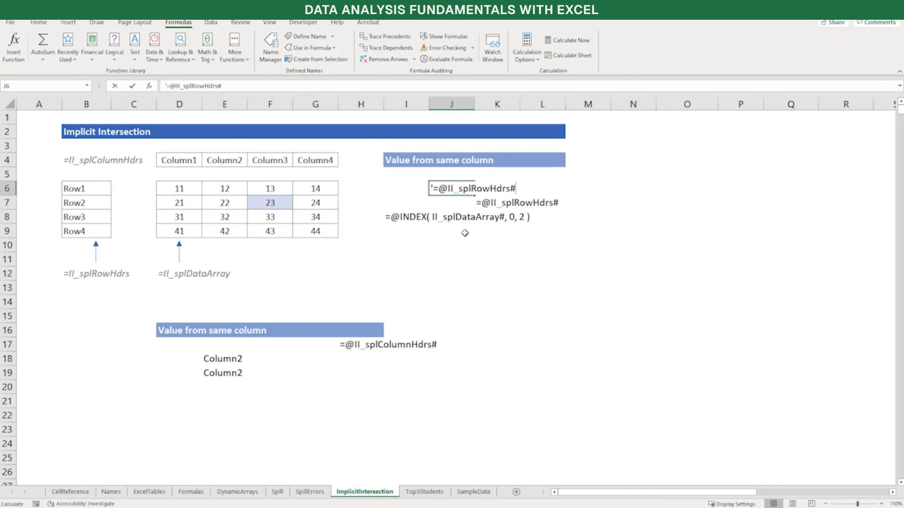
{"action": "key", "text": "Home"}
{"action": "key", "text": "Delete"}
{"action": "key", "text": "Return"}
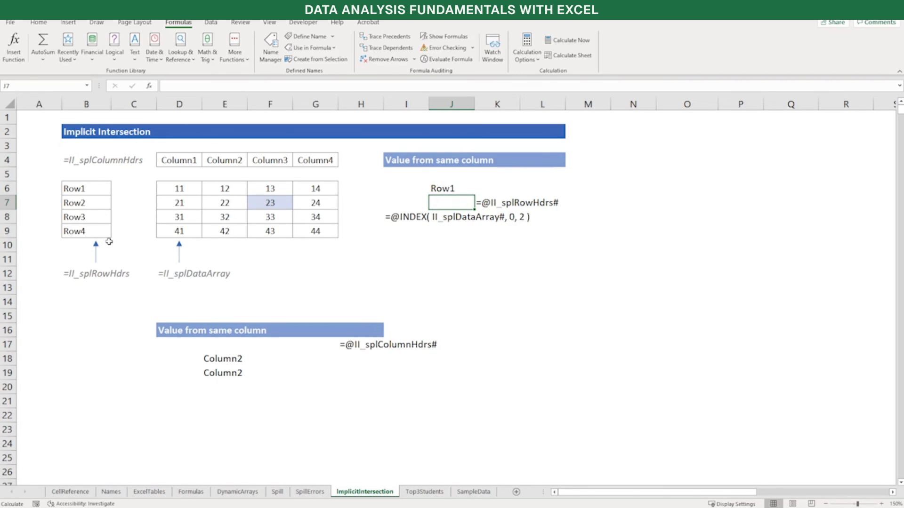
{"action": "key", "text": "Right"}
{"action": "key", "text": "F2"}
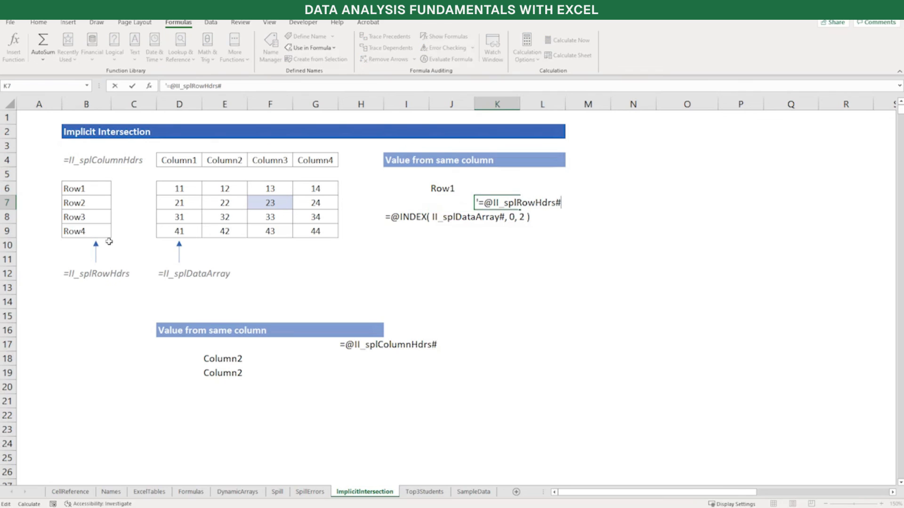
{"action": "key", "text": "BackSpace"}
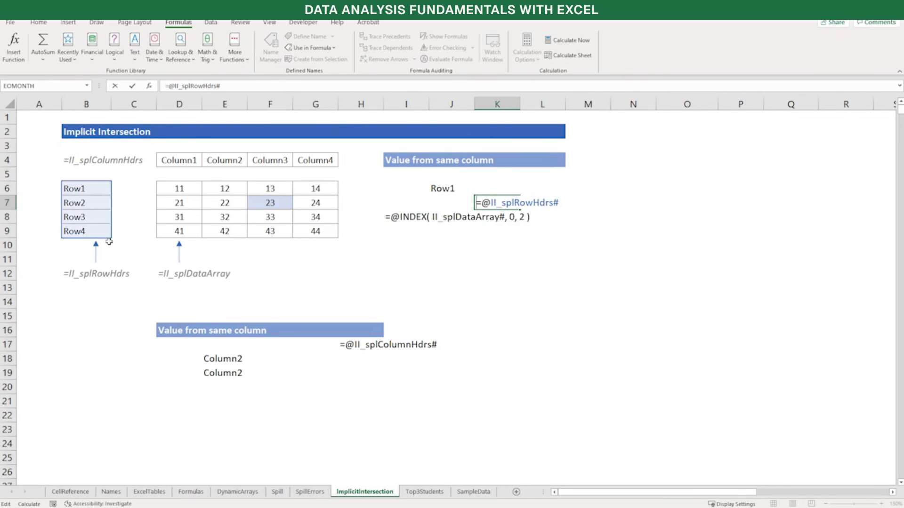
{"action": "key", "text": "Return"}
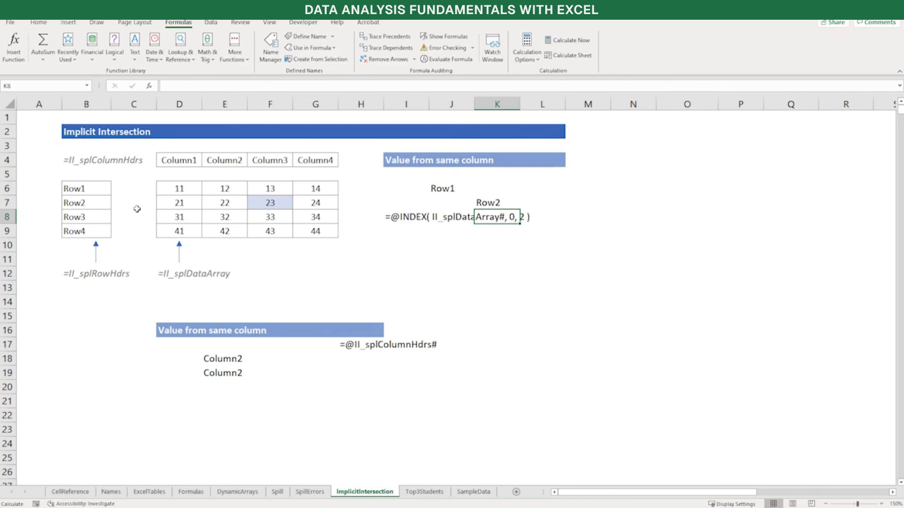
{"action": "left_click", "coordinate": [420, 217]}
{"action": "key", "text": "F2"}
{"action": "key", "text": "Home"}
{"action": "key", "text": "Delete"}
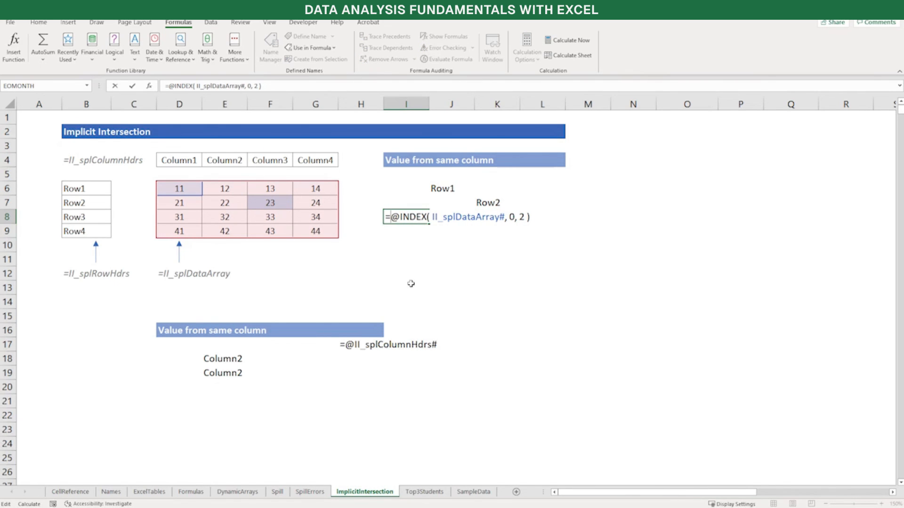
Review the column, row and array arguments and the @ operator of I8's INDEX formula, and enter the formula
{"action": "key", "text": "End"}
{"action": "key", "text": "Left"}
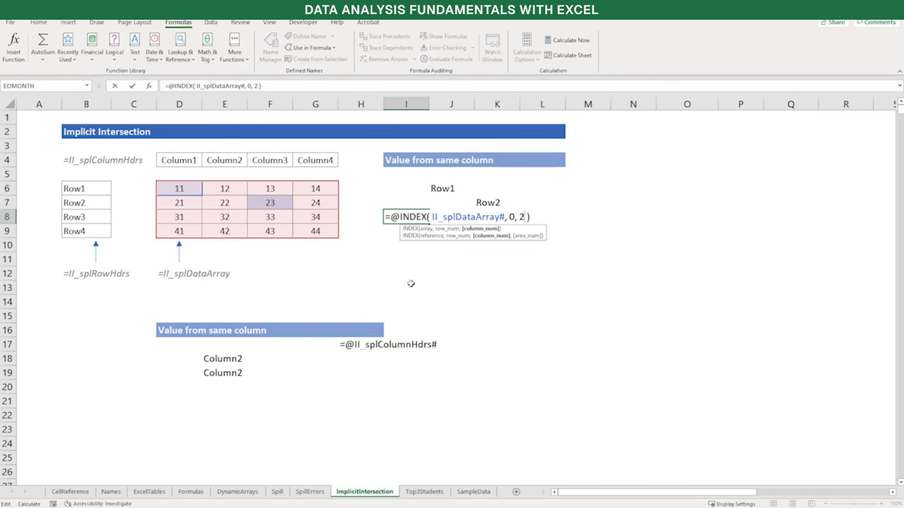
{"action": "key", "text": "shift+Left"}
{"action": "key", "text": "shift+Left"}
{"action": "key", "text": "Left"}
{"action": "key", "text": "Left"}
{"action": "key", "text": "Left"}
{"action": "key", "text": "Left"}
{"action": "key", "text": "Left"}
{"action": "key", "text": "Left"}
{"action": "key", "text": "shift+Left"}
{"action": "key", "text": "shift+Left"}
{"action": "key", "text": "shift+Left"}
{"action": "key", "text": "shift+Left"}
{"action": "key", "text": "shift+Left"}
{"action": "key", "text": "shift+Left"}
{"action": "key", "text": "shift+Left"}
{"action": "key", "text": "shift+Left"}
{"action": "key", "text": "shift+Left"}
{"action": "key", "text": "shift+Left"}
{"action": "key", "text": "shift+Left"}
{"action": "key", "text": "shift+Left"}
{"action": "key", "text": "shift+Left"}
{"action": "key", "text": "shift+Left"}
{"action": "key", "text": "shift+Left"}
{"action": "key", "text": "shift+Left"}
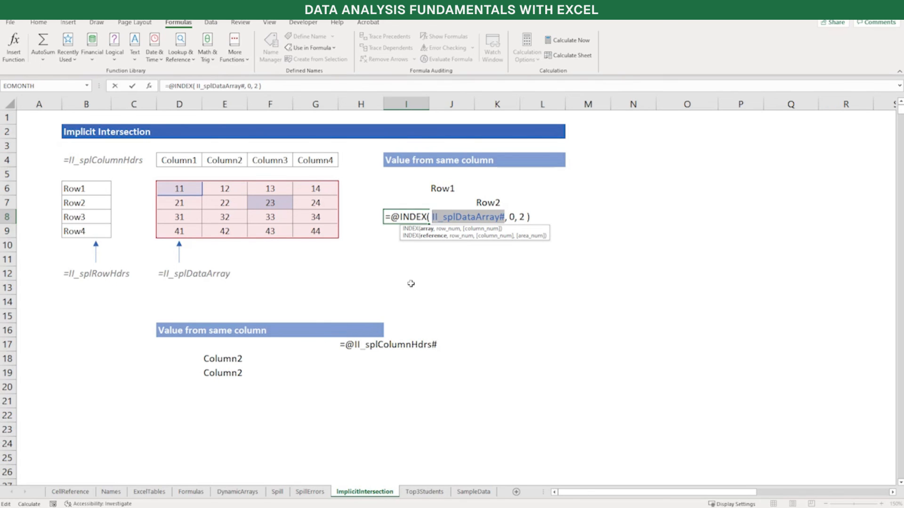
{"action": "key", "text": "Home"}
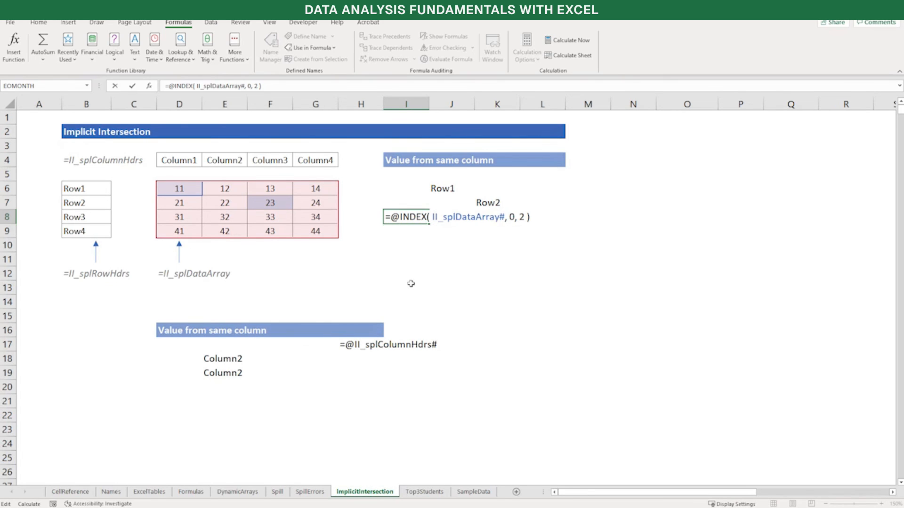
{"action": "key", "text": "shift+Right"}
{"action": "key", "text": "Right"}
{"action": "key", "text": "Return"}
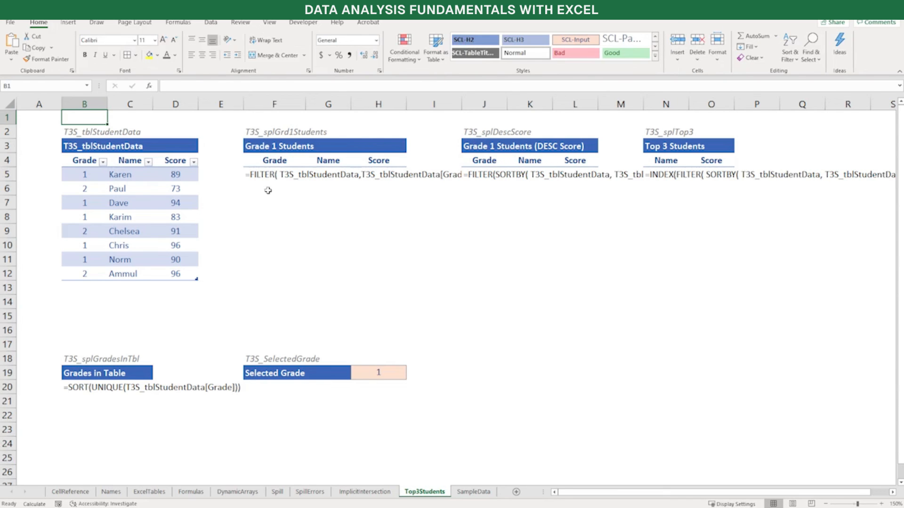
Remove the leading apostrophe from the FILTER text in F5 under Grade 1 Students
{"action": "double_click", "coordinate": [268, 177]}
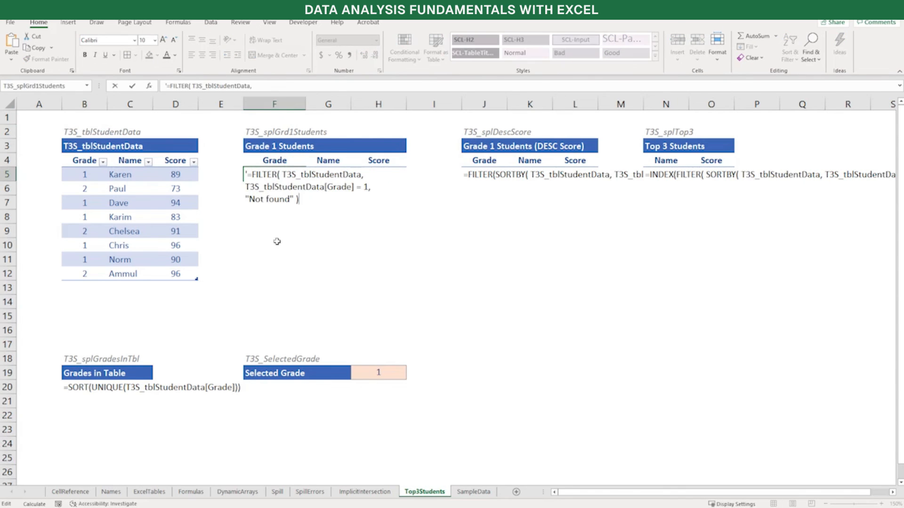
{"action": "key", "text": "ctrl+Home"}
{"action": "key", "text": "Delete"}
Review the array, Grade = 1 condition and "Not found" arguments of F5's FILTER formula, and enter the formula
{"action": "key", "text": "End"}
{"action": "key", "text": "Left"}
{"action": "key", "text": "ctrl+shift+Left"}
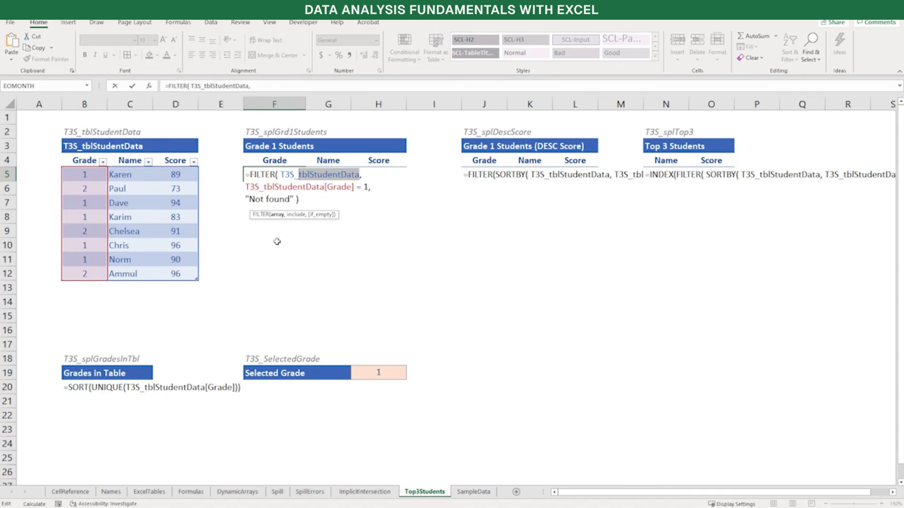
{"action": "key", "text": "ctrl+shift+Left"}
{"action": "key", "text": "Down"}
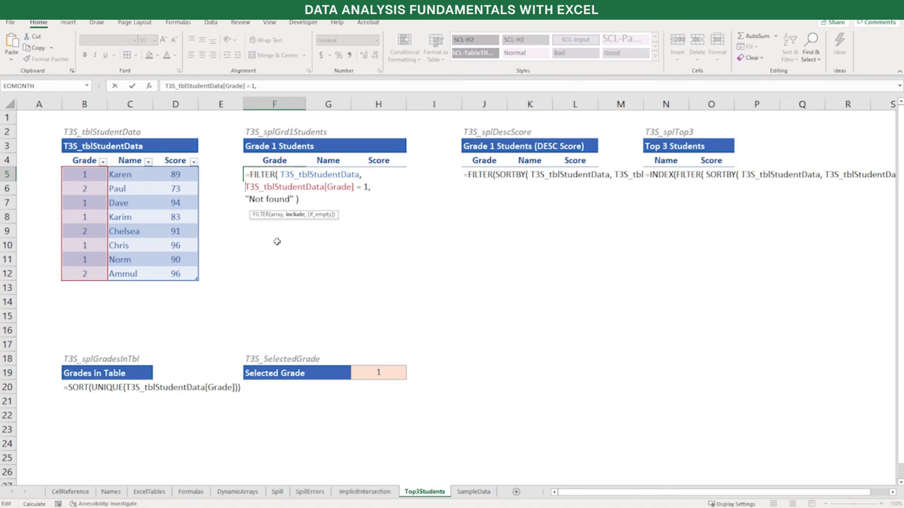
{"action": "key", "text": "Home"}
{"action": "key", "text": "shift+End"}
{"action": "key", "text": "shift+Left"}
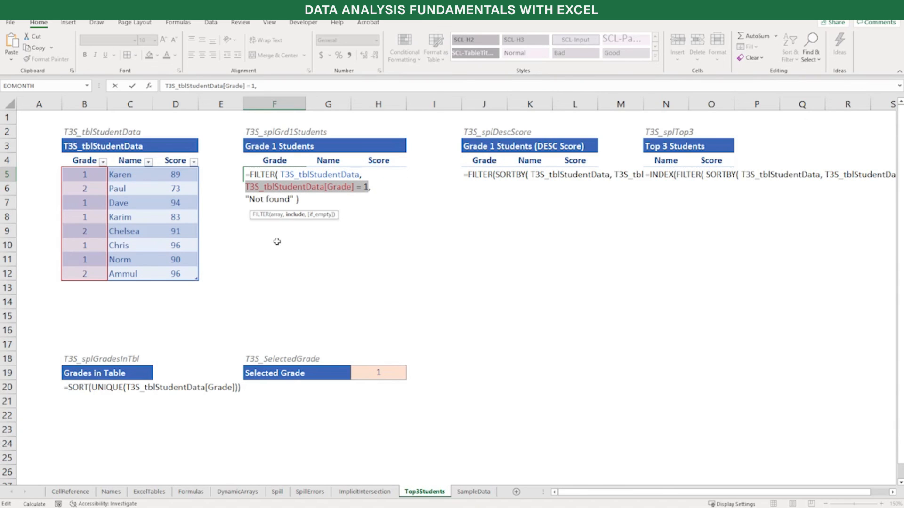
{"action": "key", "text": "Down"}
{"action": "key", "text": "Left"}
{"action": "key", "text": "Left"}
{"action": "key", "text": "shift+Home"}
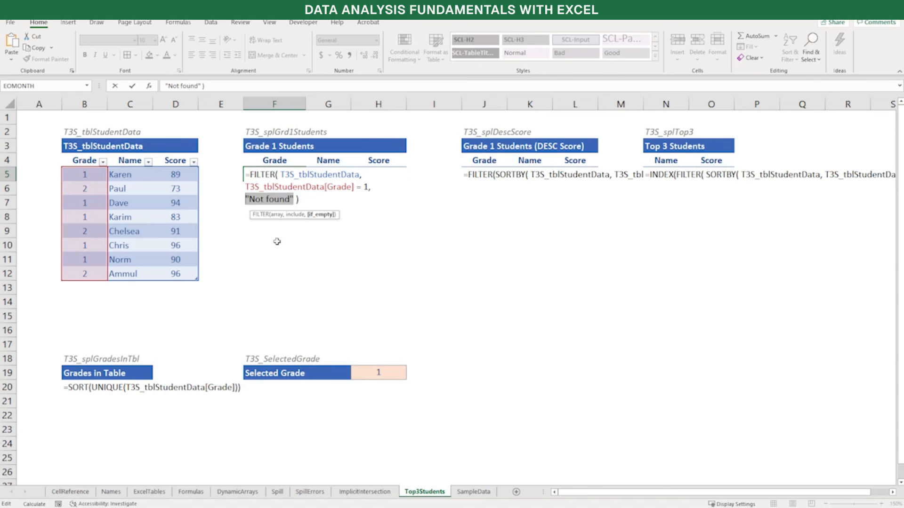
{"action": "key", "text": "Up"}
{"action": "key", "text": "Return"}
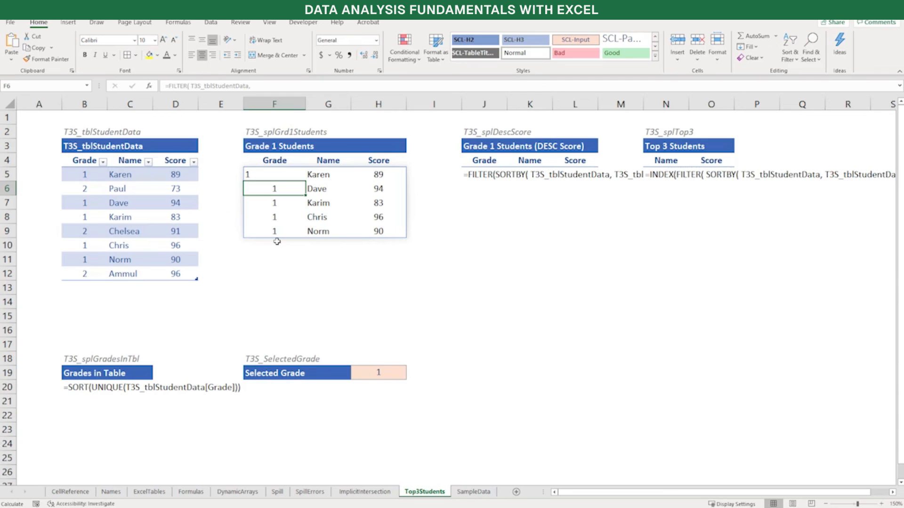
Remove the leading apostrophe from the FILTER and SORTBY text in J5 under Grade 1 Students (DESC Score)
{"action": "left_click", "coordinate": [487, 173]}
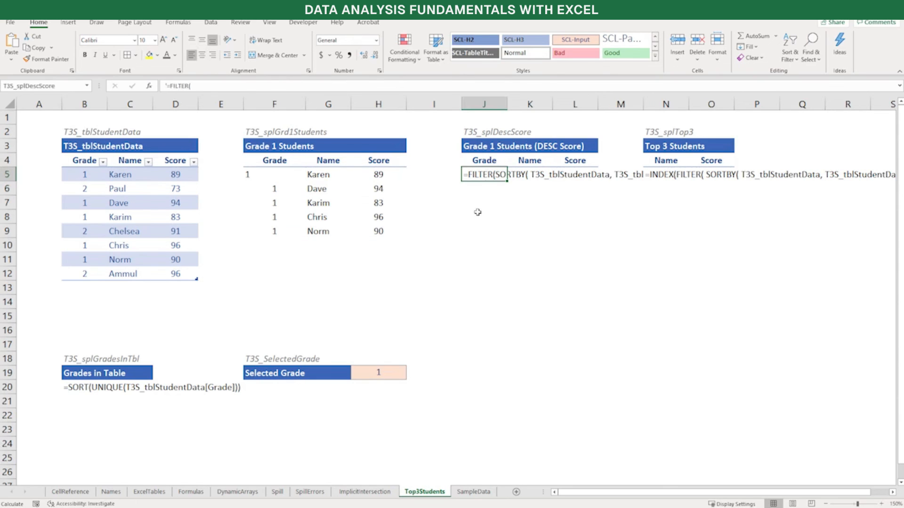
{"action": "key", "text": "F2"}
{"action": "key", "text": "Up"}
{"action": "key", "text": "Up"}
{"action": "key", "text": "Up"}
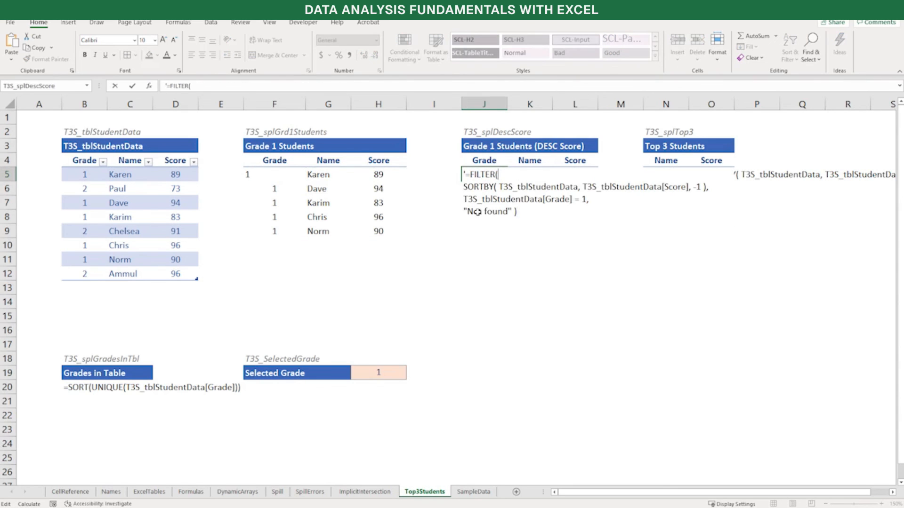
{"action": "key", "text": "Delete"}
Examine the nested SORTBY in J5, covering its table array, Score sort column and -1 sort order
{"action": "key", "text": "Down"}
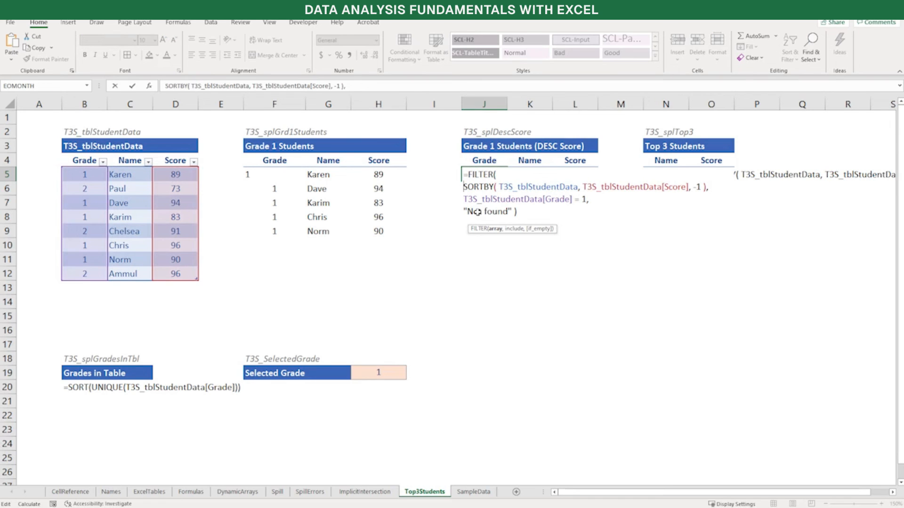
{"action": "key", "text": "shift+End"}
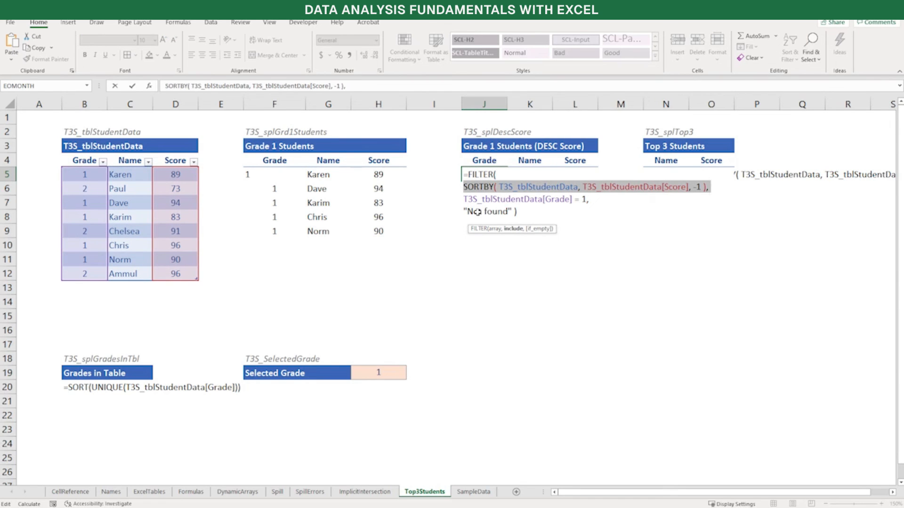
{"action": "key", "text": "shift+Home"}
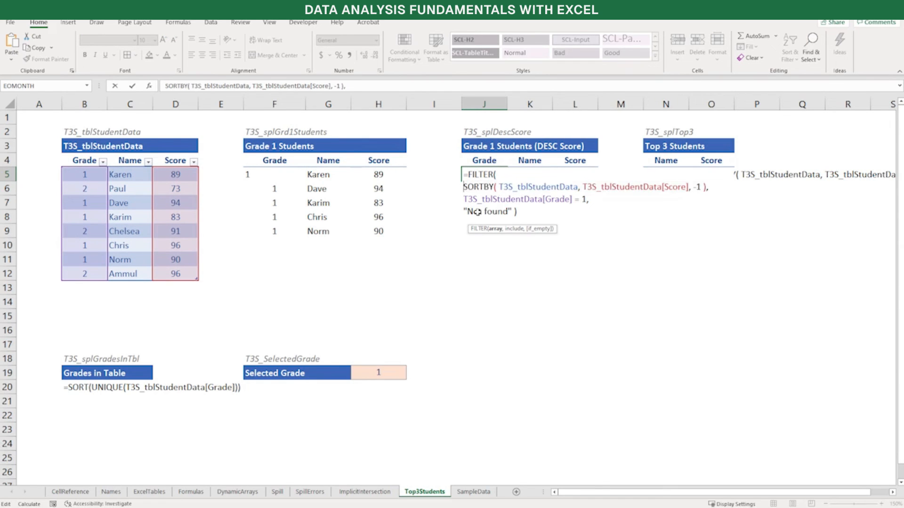
{"action": "key", "text": "ctrl+Right"}
{"action": "key", "text": "shift+Right"}
{"action": "key", "text": "shift+Right"}
{"action": "key", "text": "shift+Right"}
{"action": "key", "text": "shift+Right"}
{"action": "key", "text": "shift+Right"}
{"action": "key", "text": "shift+Right"}
{"action": "key", "text": "shift+Right"}
{"action": "key", "text": "shift+Right"}
{"action": "key", "text": "shift+Right"}
{"action": "key", "text": "shift+Right"}
{"action": "key", "text": "shift+Right"}
{"action": "key", "text": "shift+Right"}
{"action": "key", "text": "shift+Right"}
{"action": "key", "text": "shift+Right"}
{"action": "key", "text": "shift+Right"}
{"action": "key", "text": "shift+Right"}
{"action": "key", "text": "shift+Right"}
{"action": "key", "text": "shift+Right"}
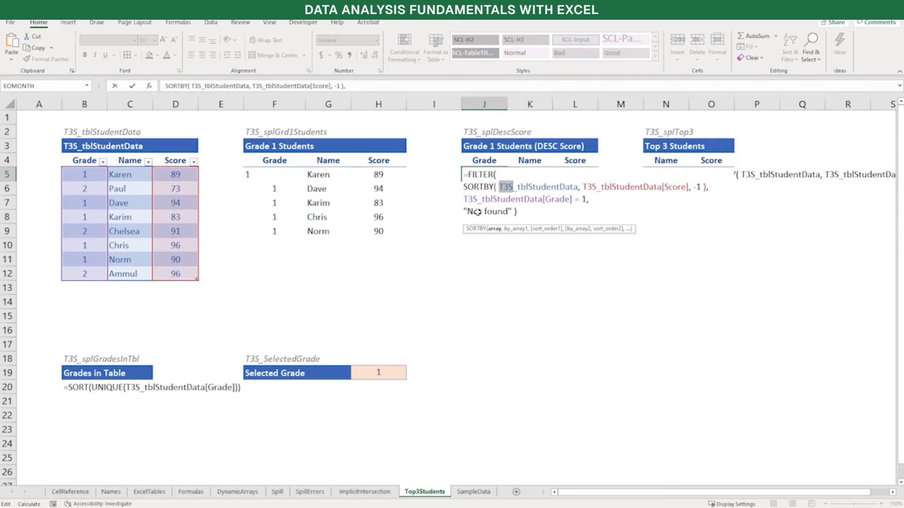
{"action": "key", "text": "ctrl+Right"}
{"action": "key", "text": "shift+Right"}
{"action": "key", "text": "shift+Right"}
{"action": "key", "text": "shift+Right"}
{"action": "key", "text": "shift+Right"}
{"action": "key", "text": "shift+Right"}
{"action": "key", "text": "shift+Right"}
{"action": "key", "text": "shift+Right"}
{"action": "key", "text": "shift+Right"}
{"action": "key", "text": "shift+Right"}
{"action": "key", "text": "shift+Right"}
{"action": "key", "text": "shift+Right"}
{"action": "key", "text": "shift+Right"}
{"action": "key", "text": "shift+Right"}
{"action": "key", "text": "shift+Right"}
{"action": "key", "text": "shift+Right"}
{"action": "key", "text": "shift+Right"}
{"action": "key", "text": "shift+Right"}
{"action": "key", "text": "shift+Right"}
{"action": "key", "text": "shift+Right"}
{"action": "key", "text": "shift+Right"}
{"action": "key", "text": "shift+Right"}
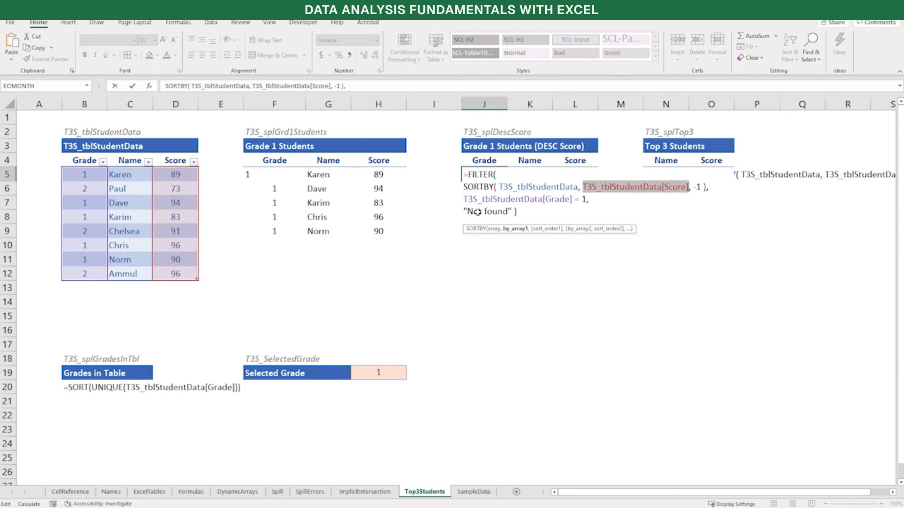
{"action": "key", "text": "ctrl+Right"}
{"action": "key", "text": "shift+Right"}
{"action": "key", "text": "shift+Right"}
{"action": "key", "text": "Right"}
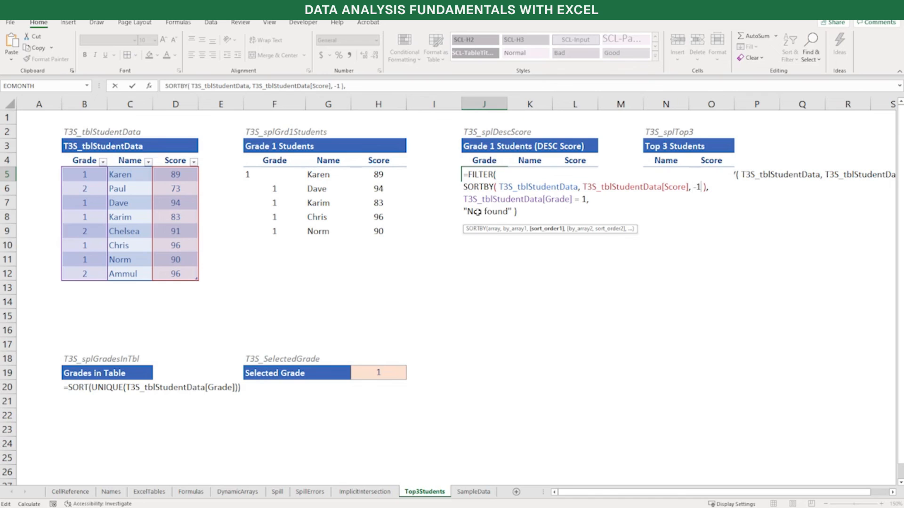
Check the T3S_tblStudentData[Grade] = 1 condition in J5 and enter the FILTER formula
{"action": "key", "text": "Down"}
{"action": "key", "text": "Left"}
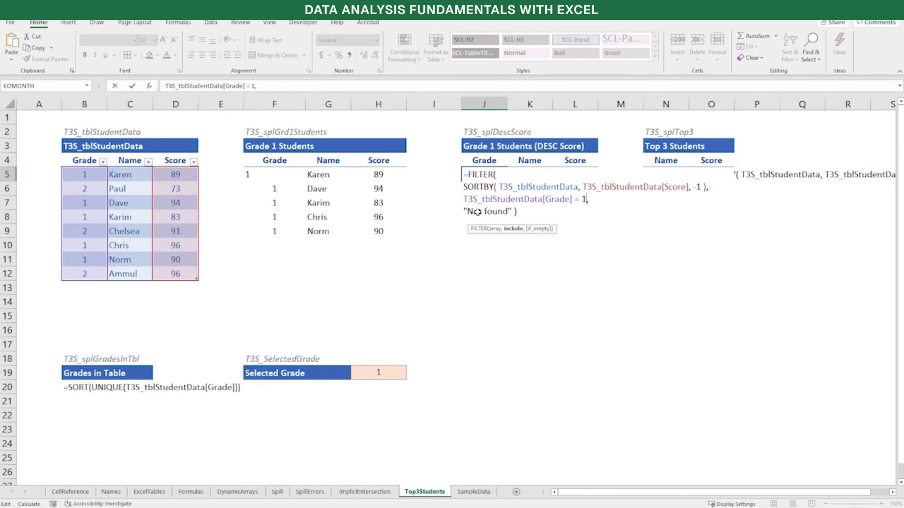
{"action": "key", "text": "shift+Home"}
{"action": "key", "text": "Return"}
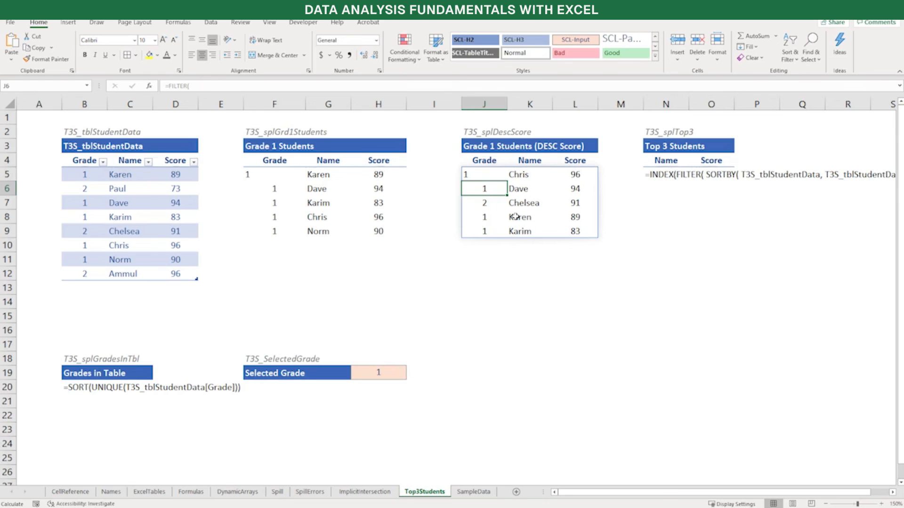
Reopen J5's FILTER formula and compare its SORTBY array with the T3S_tblStudentData[Grade] = 1 condition
{"action": "key", "text": "Up"}
{"action": "key", "text": "F2"}
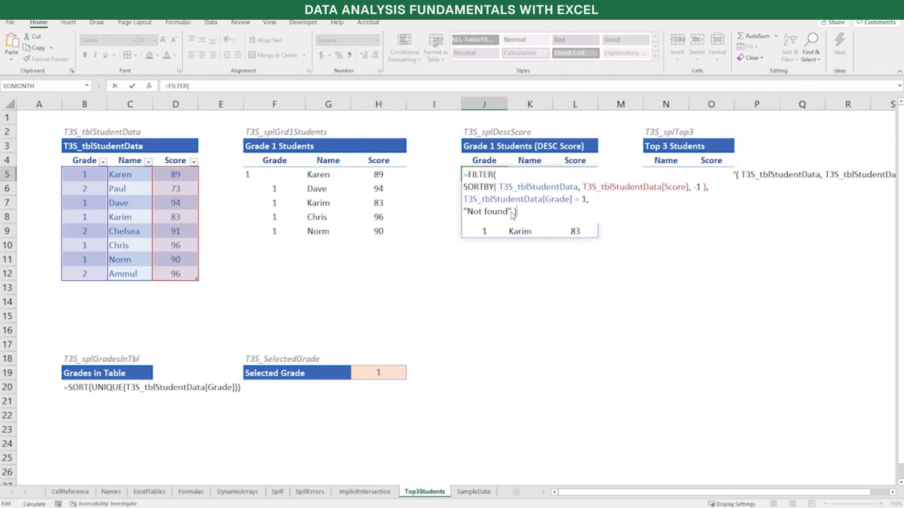
{"action": "key", "text": "Up"}
{"action": "key", "text": "Up"}
{"action": "key", "text": "Home"}
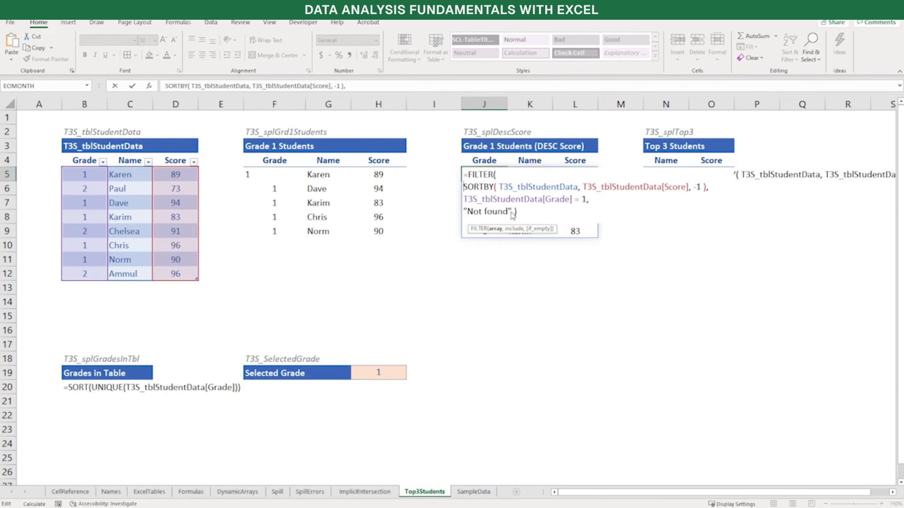
{"action": "key", "text": "shift+End"}
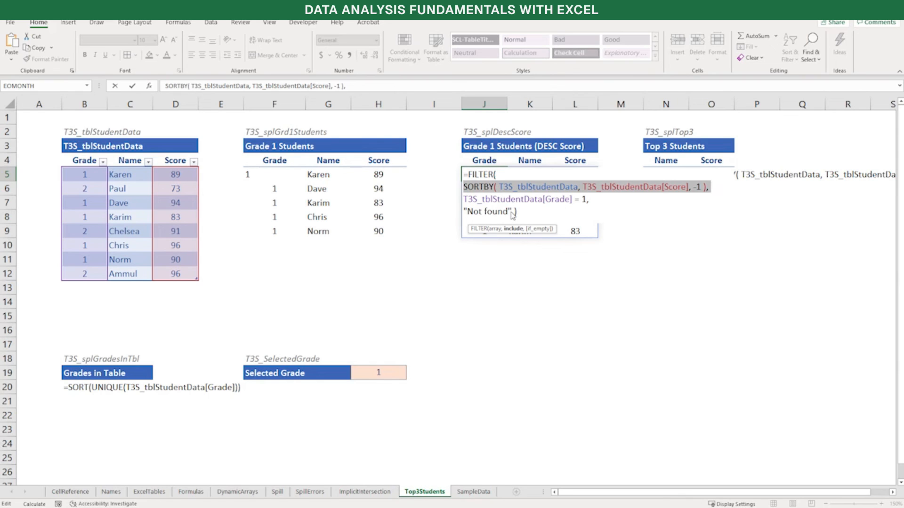
{"action": "key", "text": "Down"}
{"action": "key", "text": "shift+Home"}
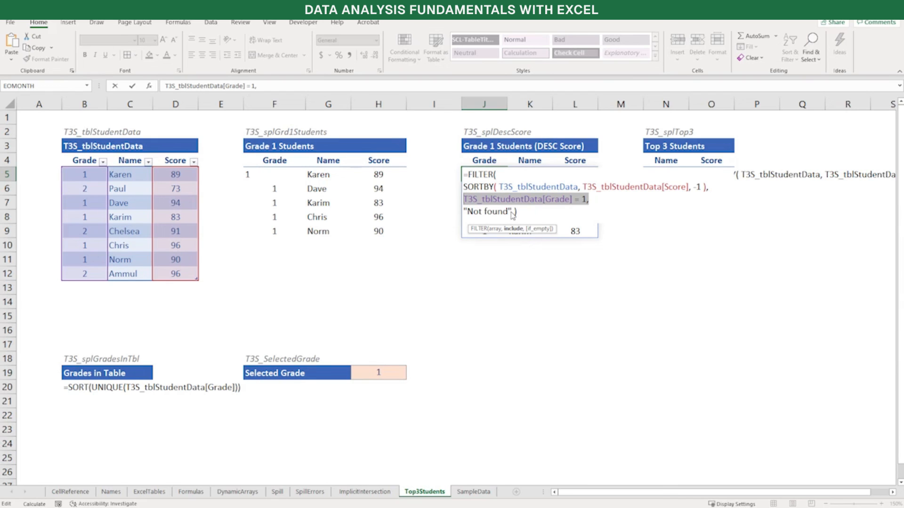
Replace the Grade column reference in J5's FILTER condition with a copy of SORTBY( T3S_tblStudentData, T3S_tblStudentData[Score], -1 )
{"action": "key", "text": "Up"}
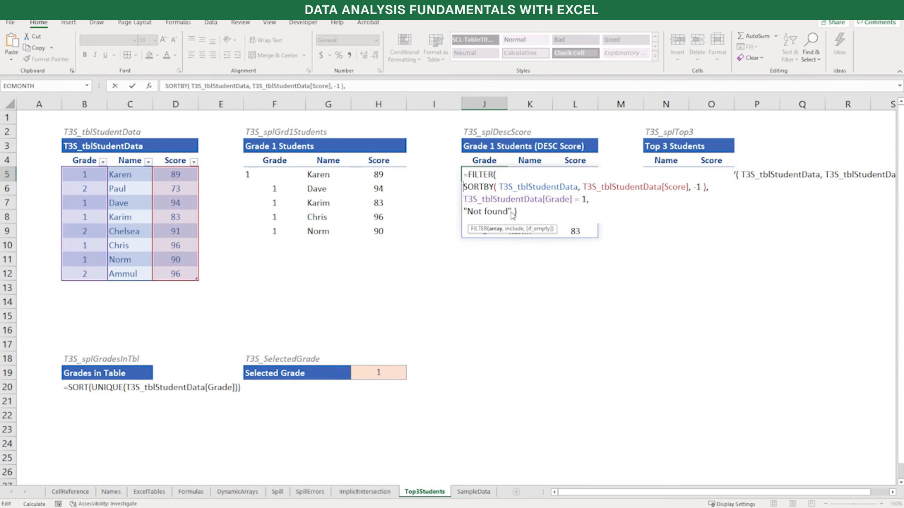
{"action": "key", "text": "shift+End"}
{"action": "key", "text": "shift+Left"}
{"action": "key", "text": "shift+Left"}
{"action": "key", "text": "ctrl+c"}
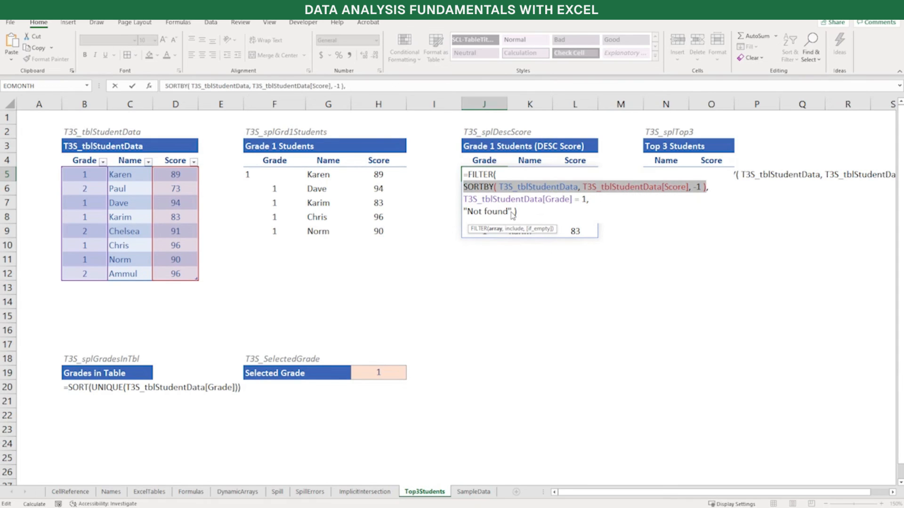
{"action": "key", "text": "Down"}
{"action": "key", "text": "Left"}
{"action": "key", "text": "Left"}
{"action": "key", "text": "Left"}
{"action": "key", "text": "Left"}
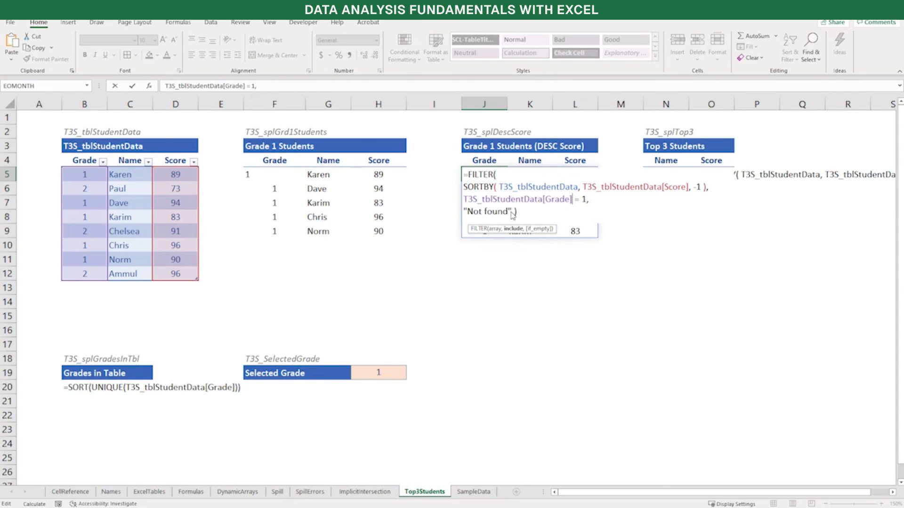
{"action": "key", "text": "shift+Home"}
{"action": "key", "text": "ctrl+v"}
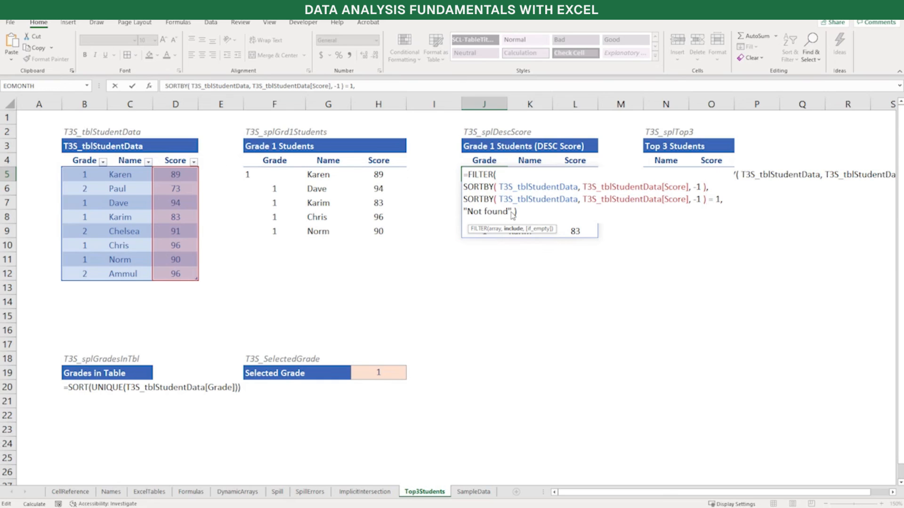
Restrict the condition's SORTBY array in J5 to T3S_tblStudentData[Grade] and enter the formula
{"action": "key", "text": "Home"}
{"action": "key", "text": "Right"}
{"action": "key", "text": "Right"}
{"action": "key", "text": "Right"}
{"action": "key", "text": "Right"}
{"action": "key", "text": "Right"}
{"action": "key", "text": "Right"}
{"action": "key", "text": "Right"}
{"action": "key", "text": "Right"}
{"action": "key", "text": "Right"}
{"action": "key", "text": "Right"}
{"action": "key", "text": "Right"}
{"action": "key", "text": "Right"}
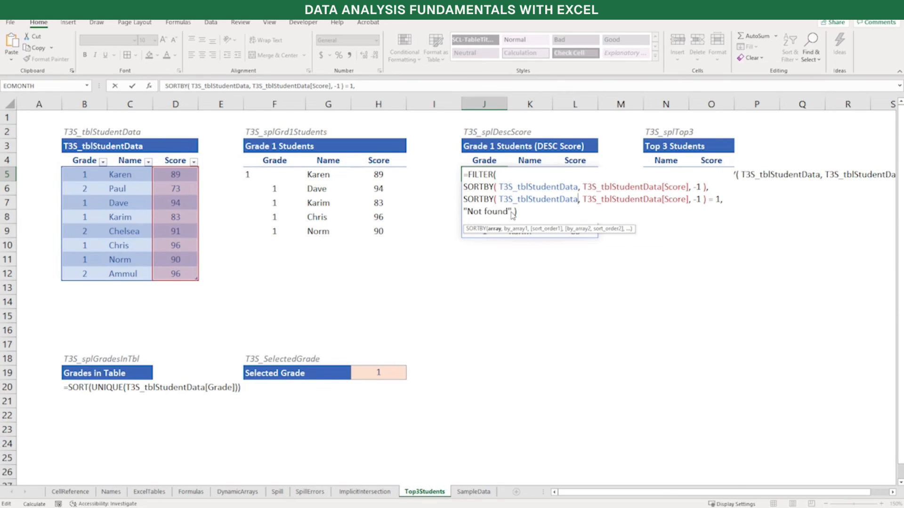
{"action": "type", "text": "[Grade"}
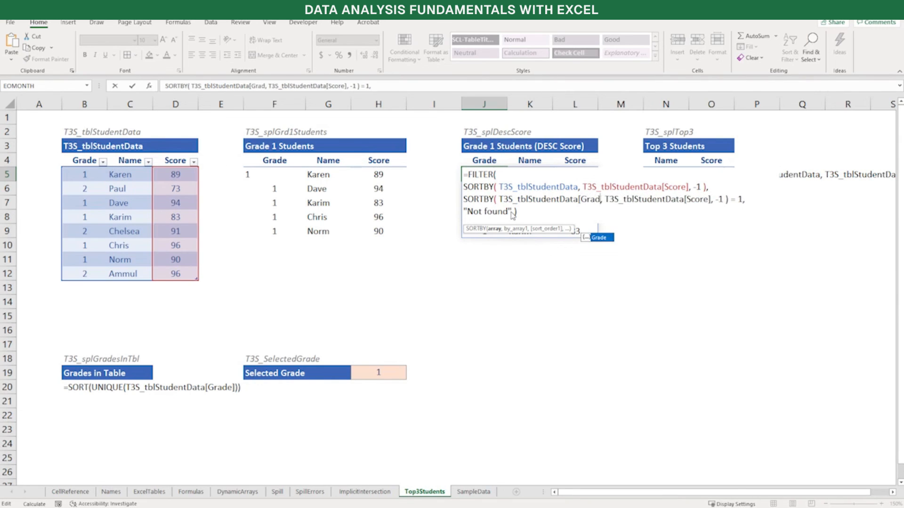
{"action": "type", "text": "]"}
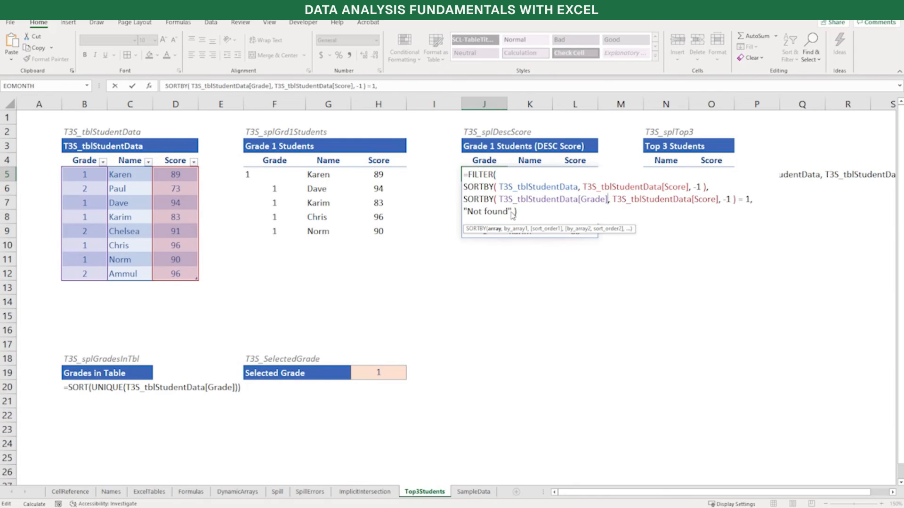
{"action": "key", "text": "Return"}
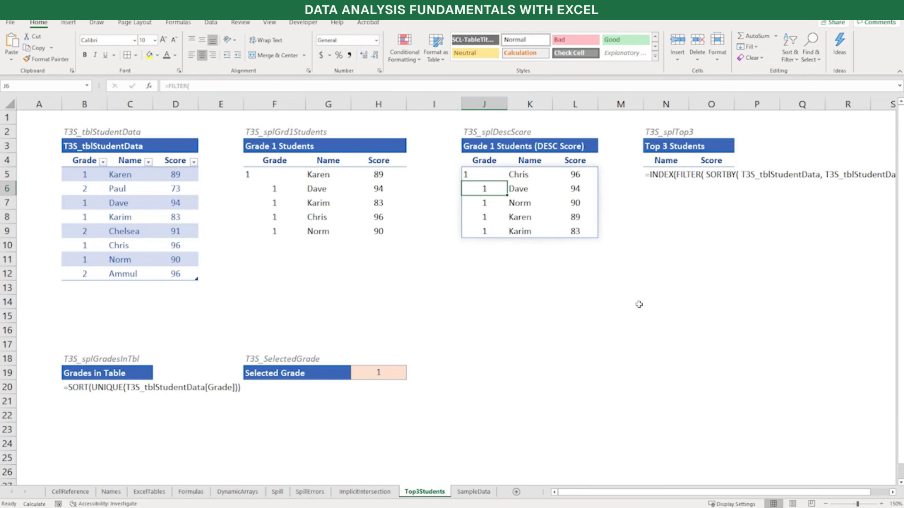
Turn the INDEX text in N5 under Top 3 Students into a live formula, checking its {1;2;3} row argument
{"action": "left_click", "coordinate": [661, 173]}
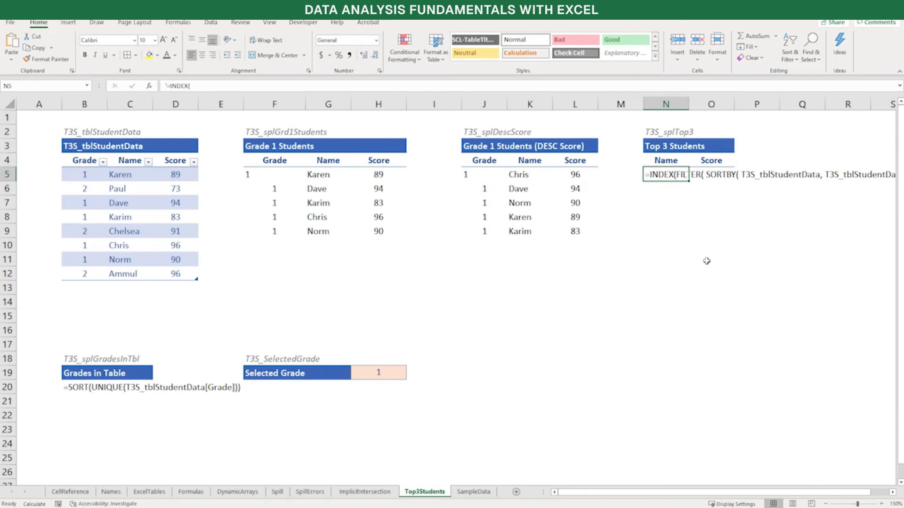
{"action": "key", "text": "F2"}
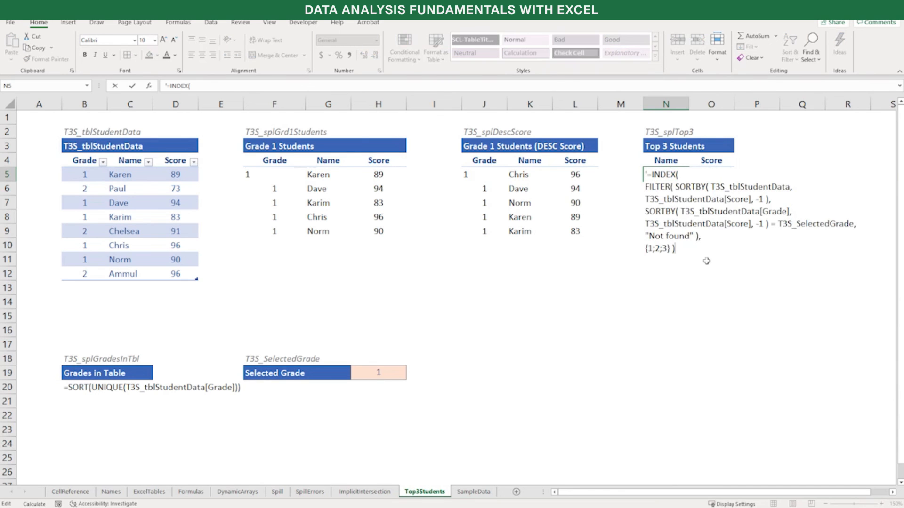
{"action": "key", "text": "ctrl+Home"}
{"action": "key", "text": "Delete"}
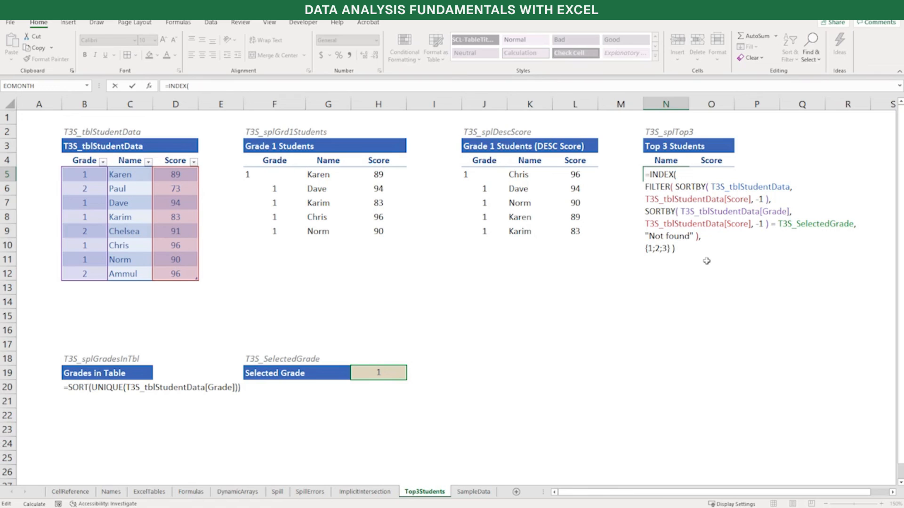
{"action": "key", "text": "ctrl+End"}
{"action": "key", "text": "shift+Home"}
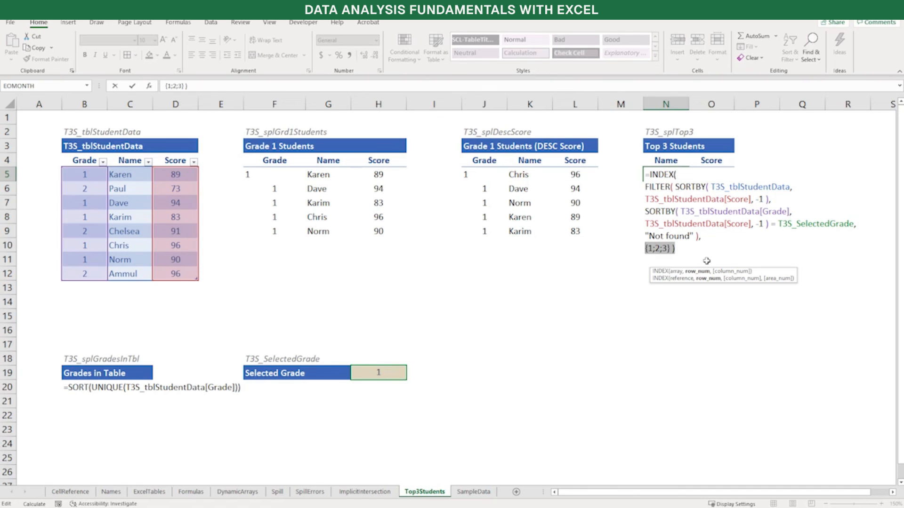
{"action": "key", "text": "Return"}
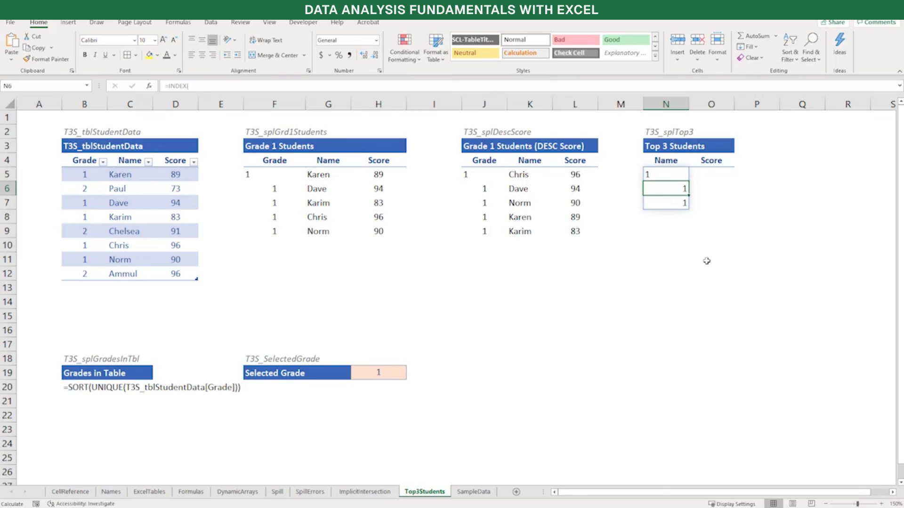
Add {2, 3} on a new line as the column argument of N5's INDEX formula and enter it
{"action": "key", "text": "Up"}
{"action": "key", "text": "F2"}
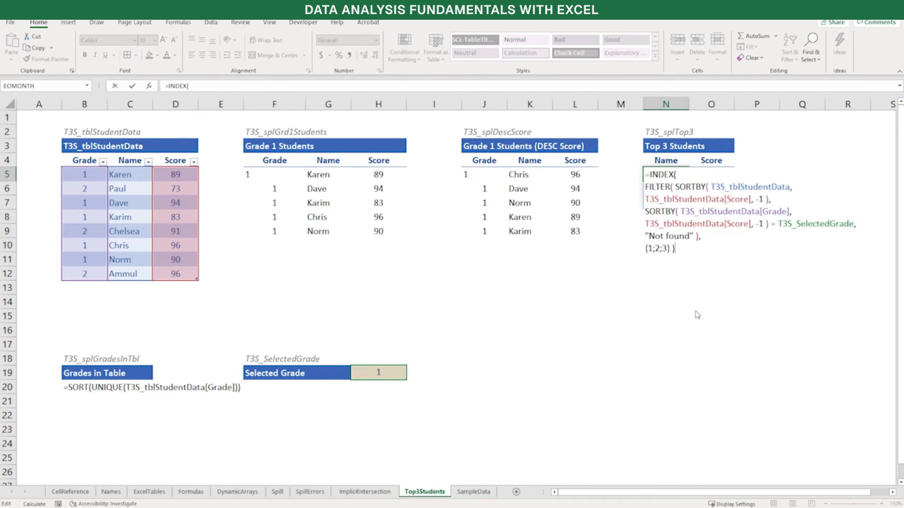
{"action": "key", "text": "Left"}
{"action": "key", "text": "Left"}
{"action": "type", "text": ","}
{"action": "key", "text": "alt+Return"}
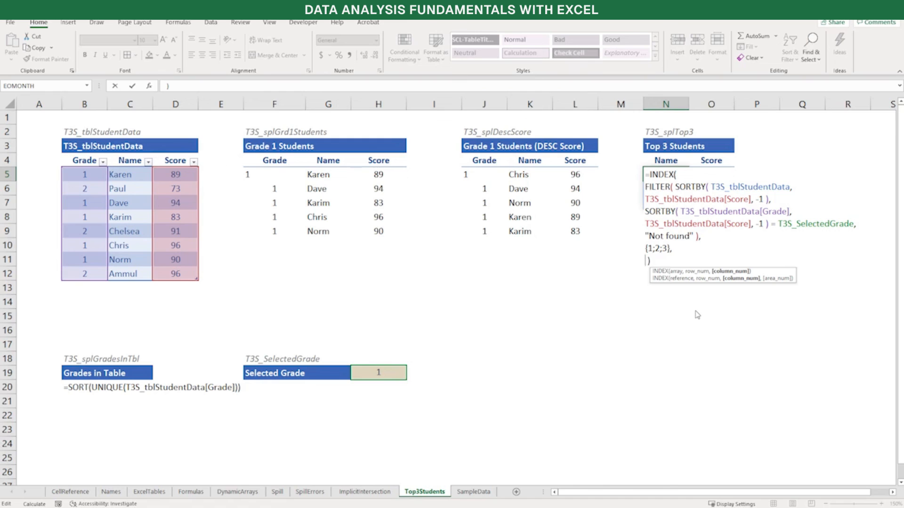
{"action": "type", "text": "{"}
{"action": "type", "text": "2, 3 }"}
{"action": "key", "text": "Return"}
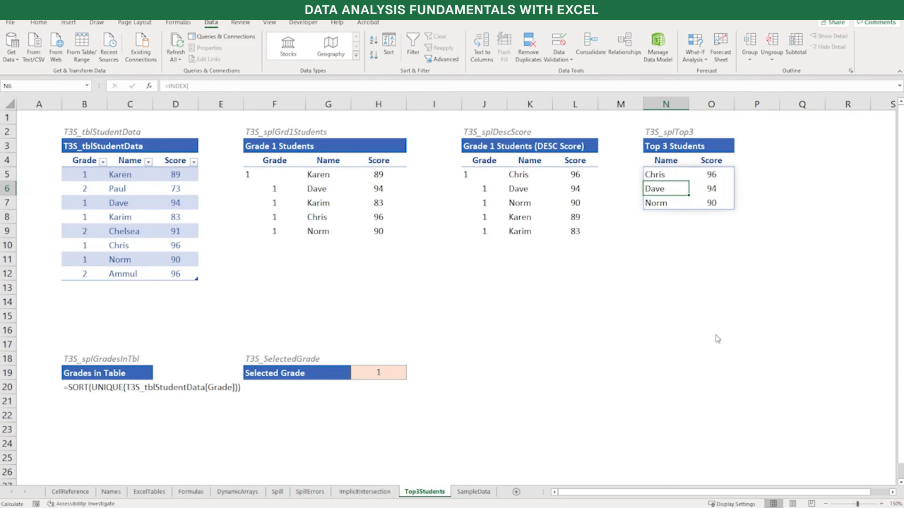
Turn the SORT and UNIQUE text in B20 under Grades in Table into a live formula, reviewing its nested UNIQUE argument
{"action": "left_click", "coordinate": [94, 385]}
{"action": "key", "text": "F2"}
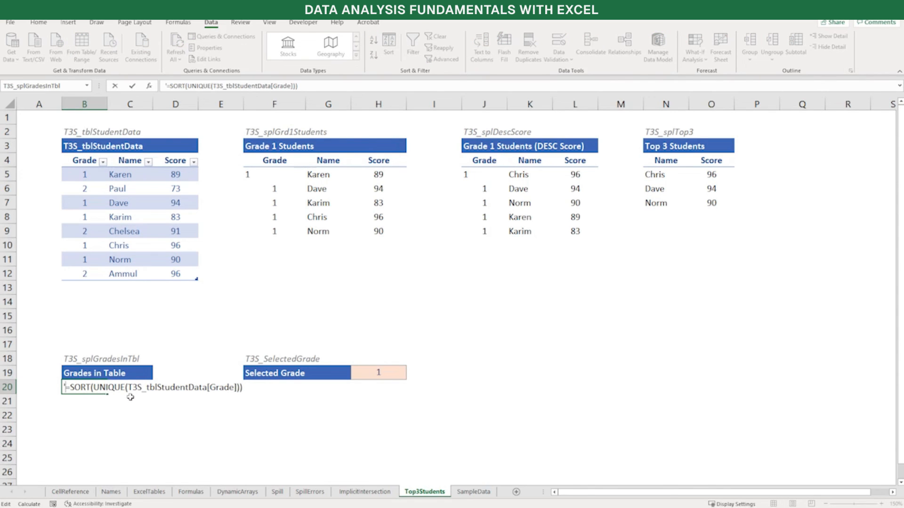
{"action": "key", "text": "BackSpace"}
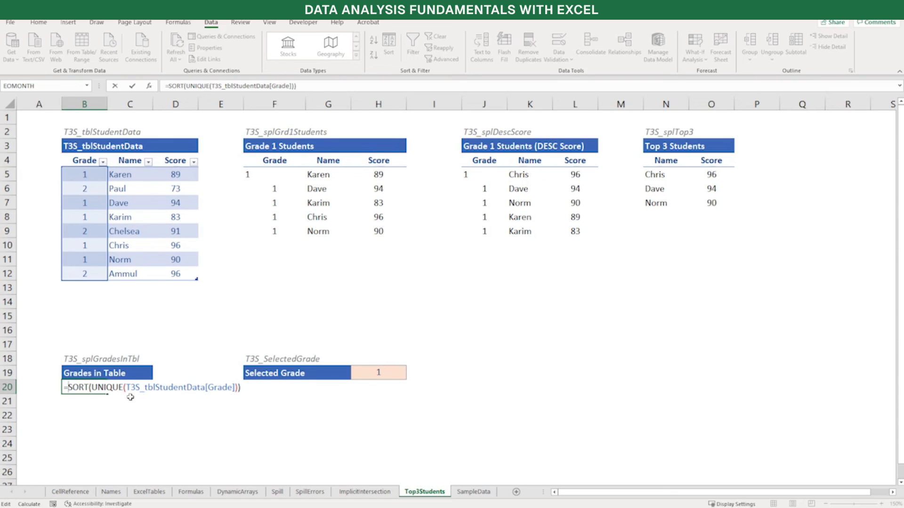
{"action": "key", "text": "Right"}
{"action": "key", "text": "Right"}
{"action": "key", "text": "Right"}
{"action": "key", "text": "Right"}
{"action": "key", "text": "Right"}
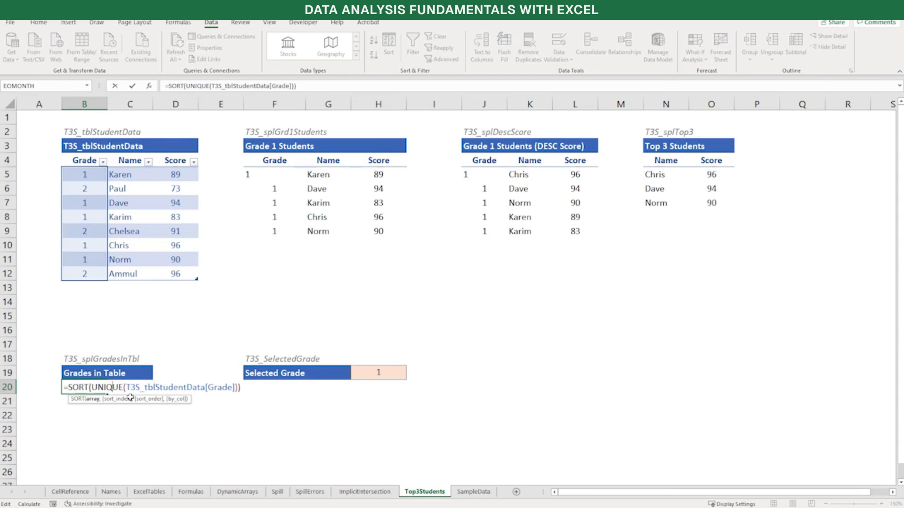
{"action": "key", "text": "shift+End"}
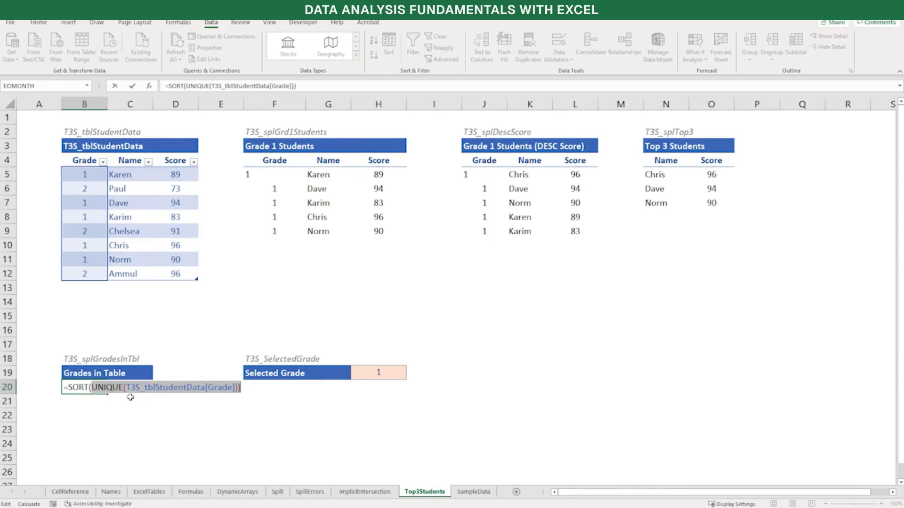
{"action": "key", "text": "shift+Left"}
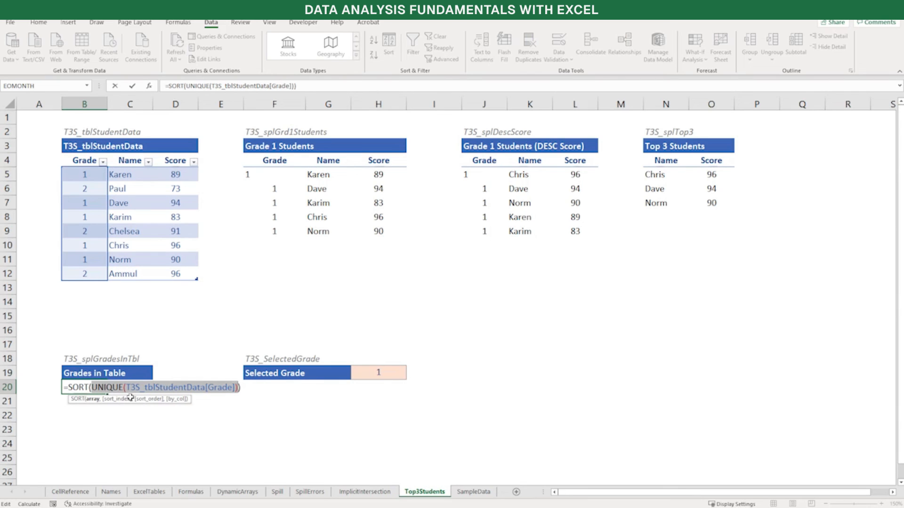
{"action": "key", "text": "Home"}
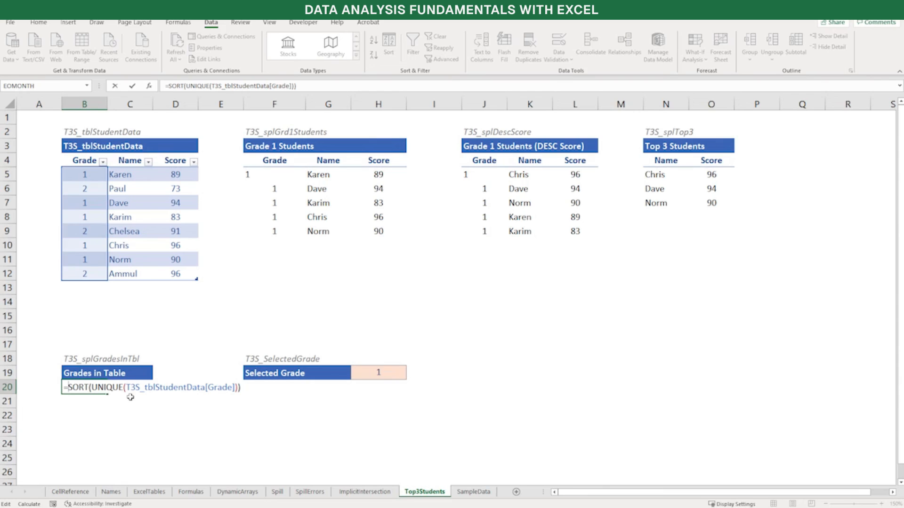
{"action": "key", "text": "Return"}
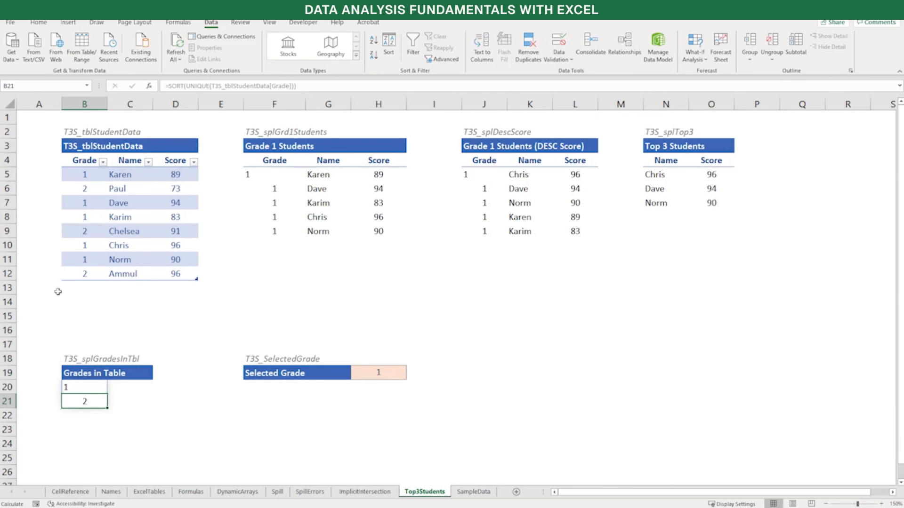
Inspect which spill range the defined name T3S_GradesInTbl refers to, leaving the definition as it is
{"action": "key", "text": "Left"}
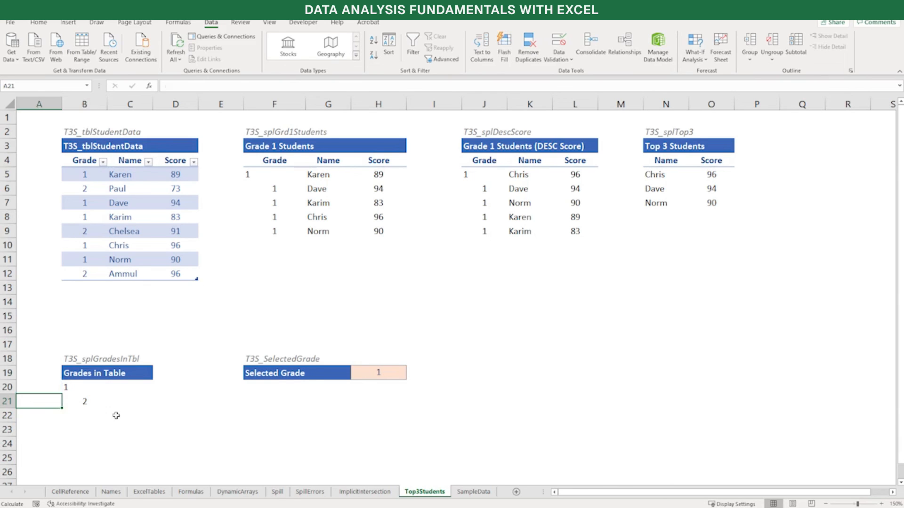
{"action": "left_click", "coordinate": [178, 22]}
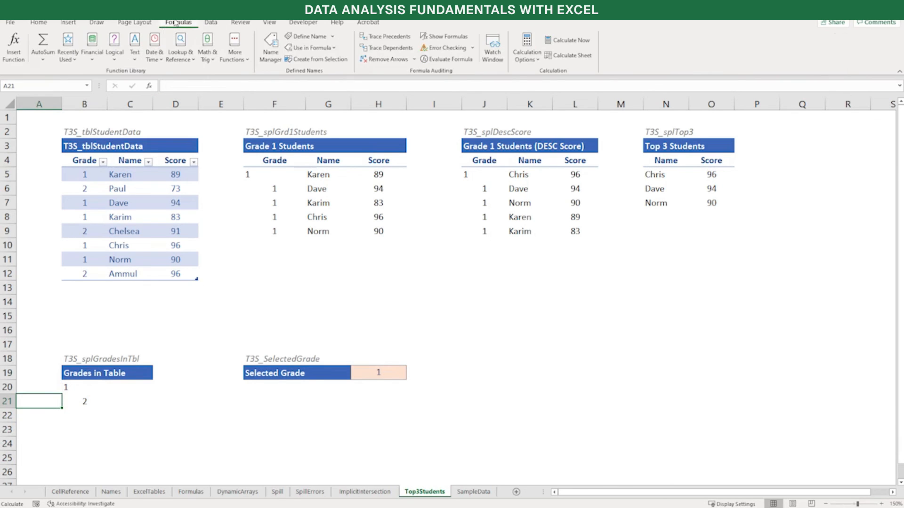
{"action": "left_click", "coordinate": [272, 51]}
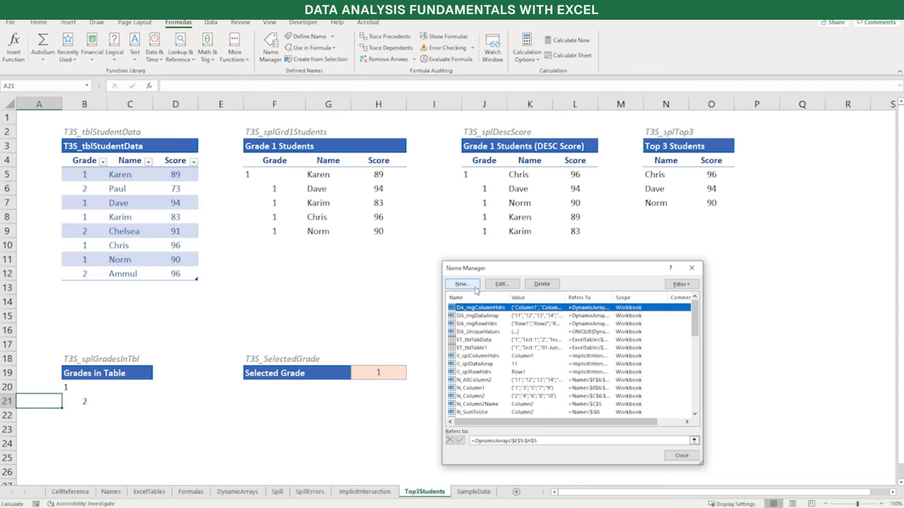
{"action": "scroll", "coordinate": [501, 362], "scroll_direction": "down", "scroll_amount": 8}
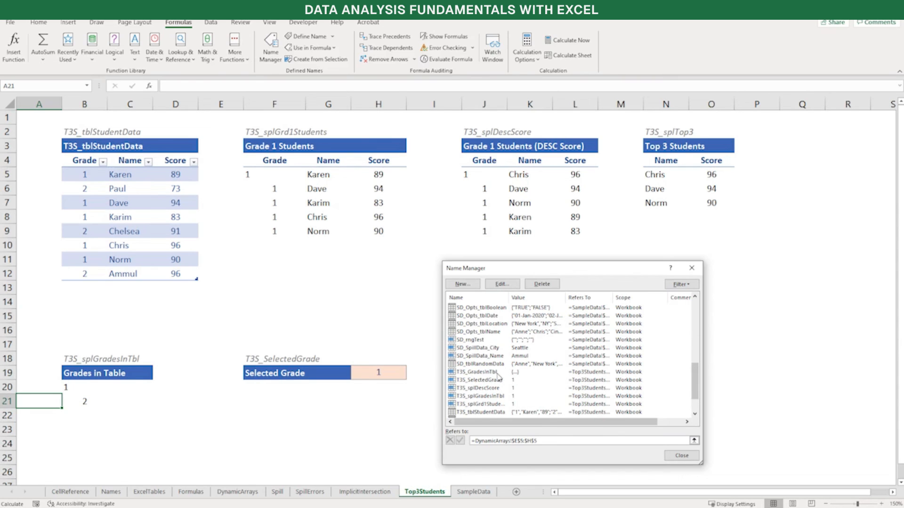
{"action": "double_click", "coordinate": [498, 373]}
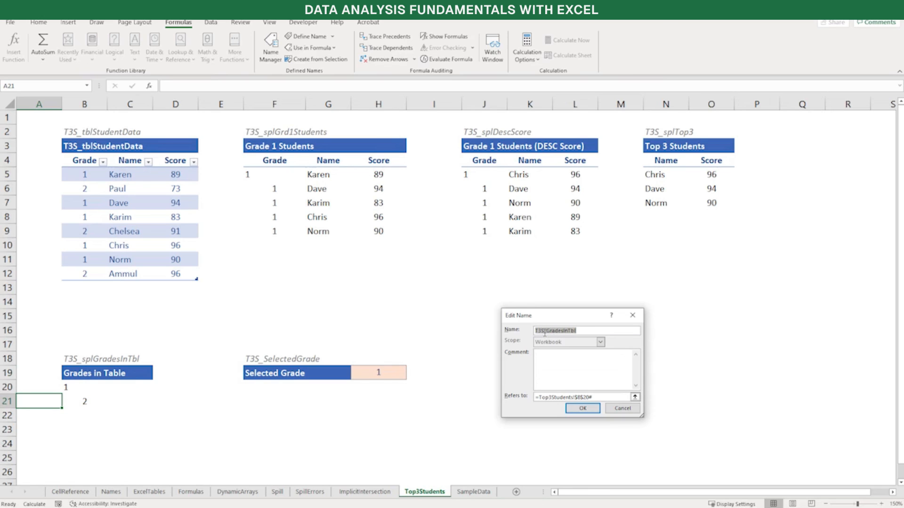
{"action": "left_click", "coordinate": [574, 396]}
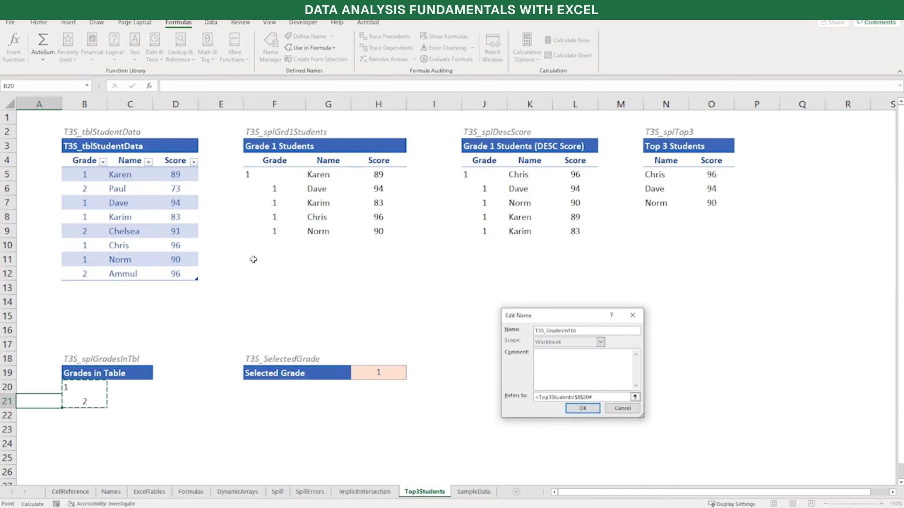
{"action": "left_click", "coordinate": [594, 408]}
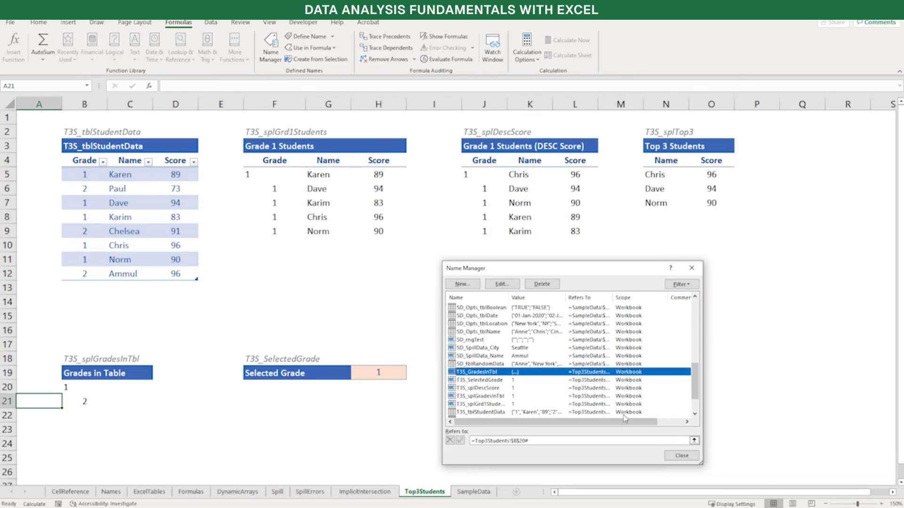
{"action": "left_click", "coordinate": [694, 458]}
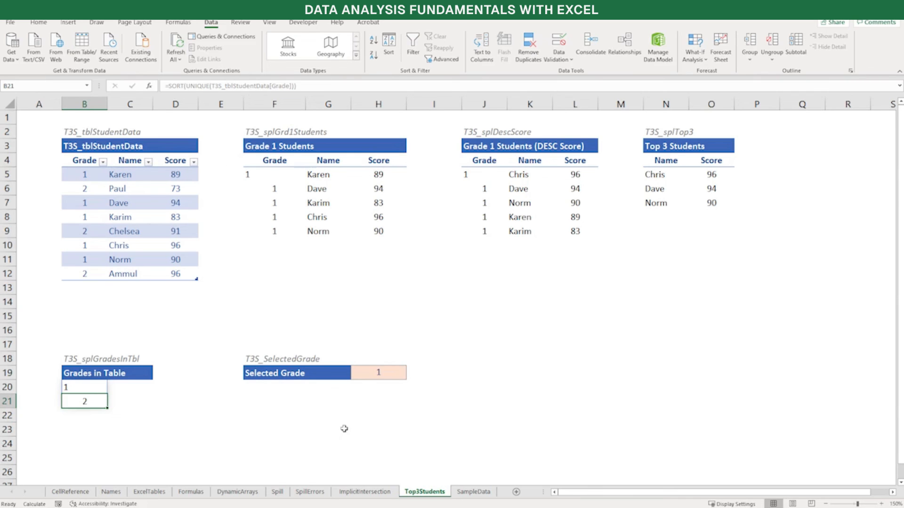
Review the list validation settings, input message and error alert of the Selected Grade cell H19, plus the choices it offers
{"action": "left_click", "coordinate": [399, 373]}
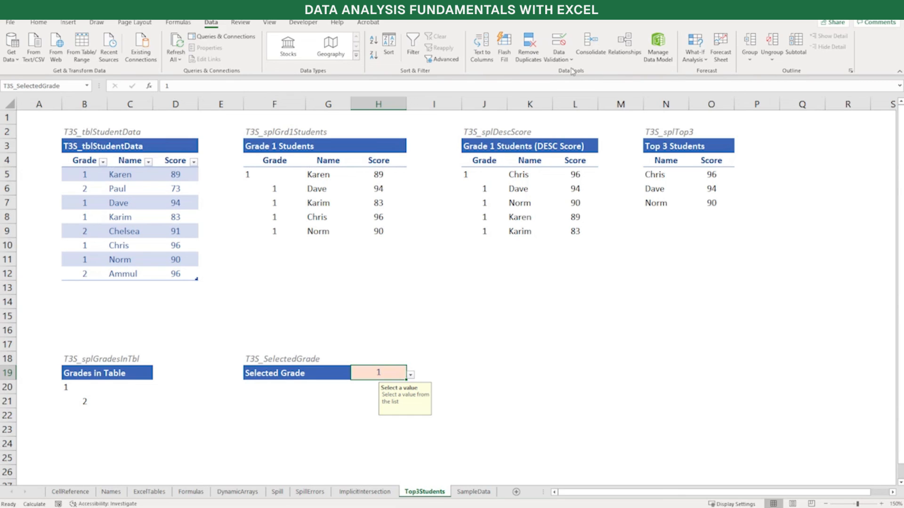
{"action": "left_click", "coordinate": [561, 45]}
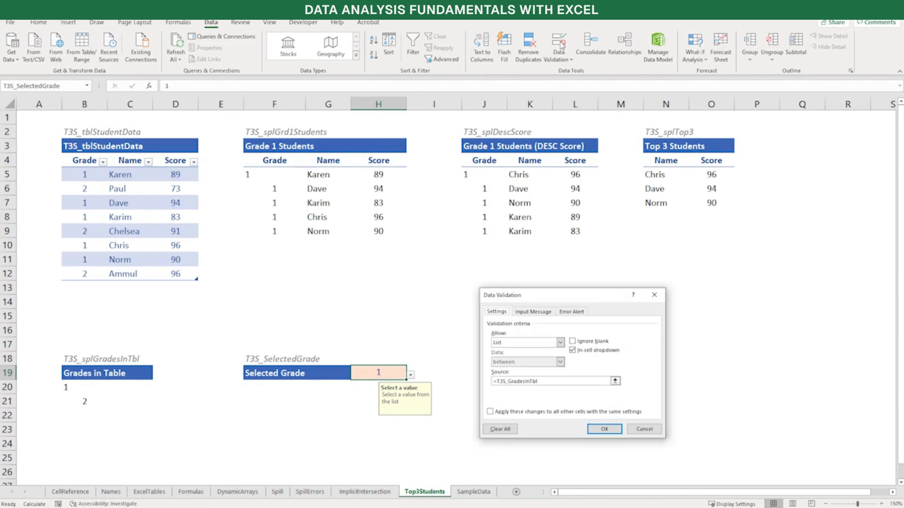
{"action": "left_click", "coordinate": [560, 343]}
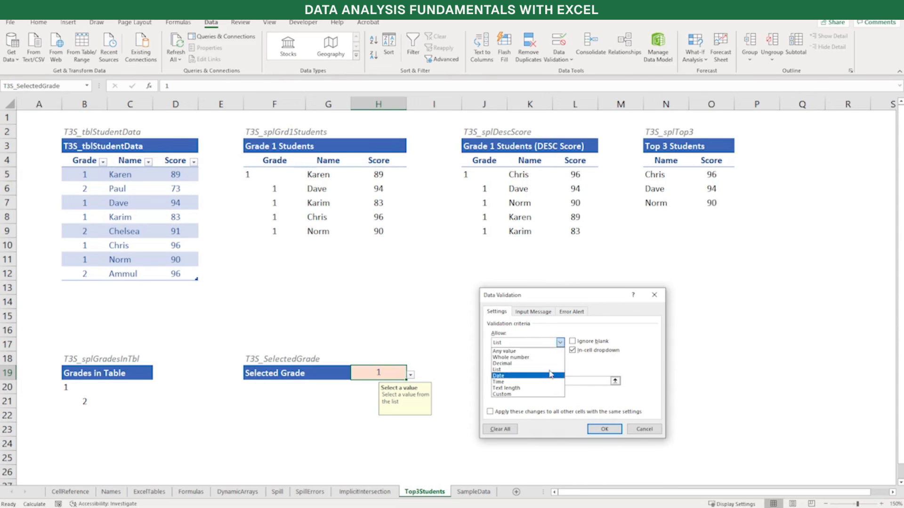
{"action": "left_click", "coordinate": [546, 331]}
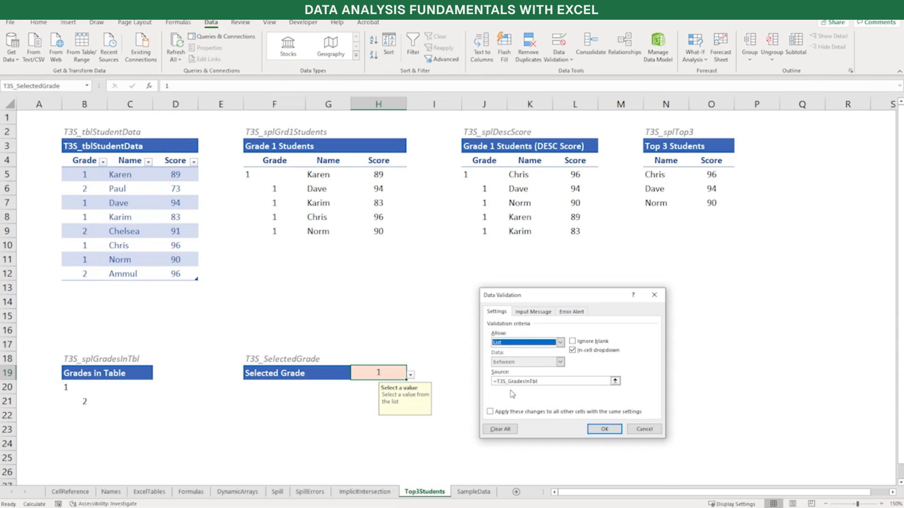
{"action": "left_click", "coordinate": [551, 312]}
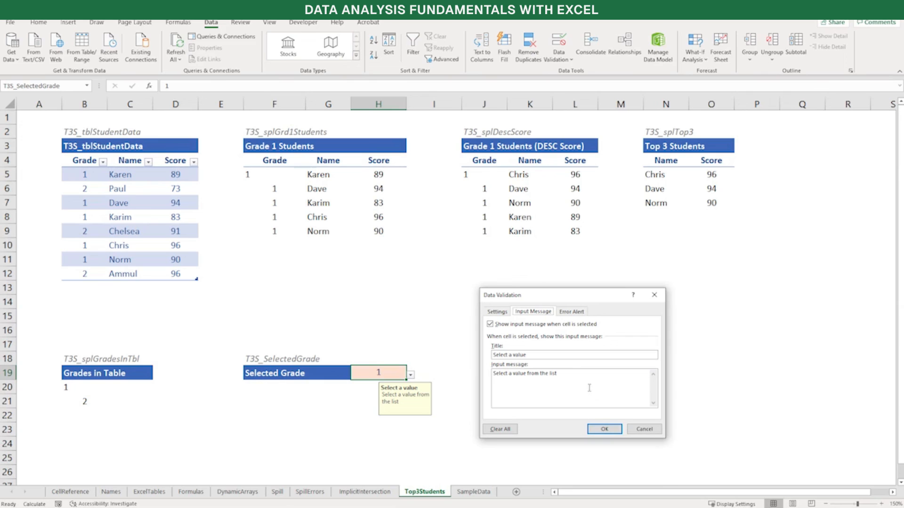
{"action": "left_click", "coordinate": [573, 313]}
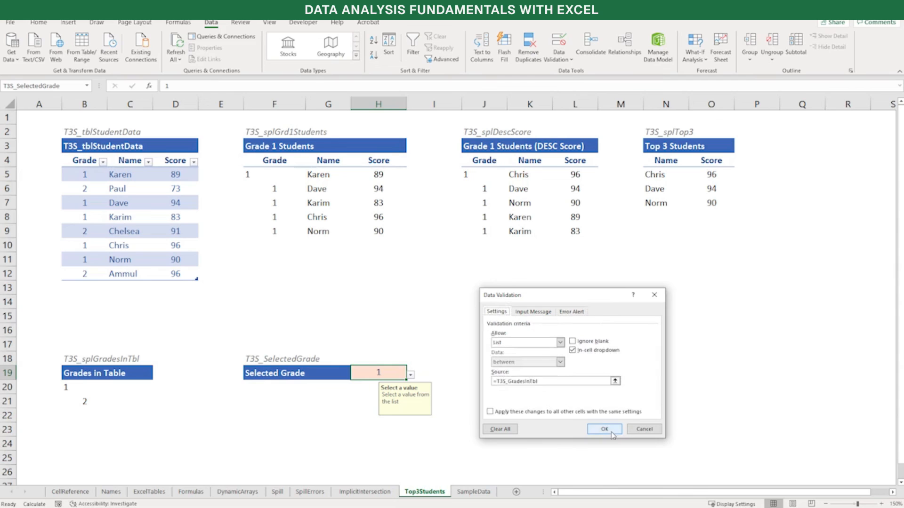
{"action": "left_click", "coordinate": [605, 429]}
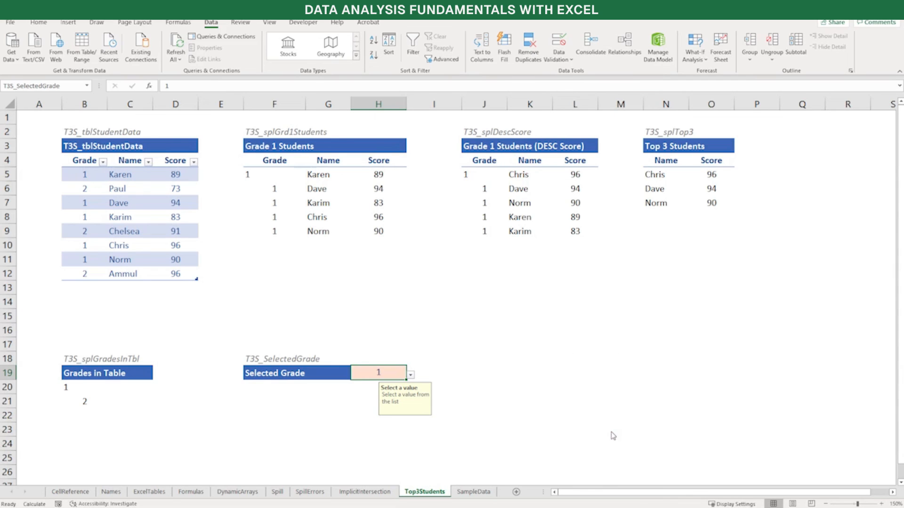
{"action": "left_click", "coordinate": [411, 375]}
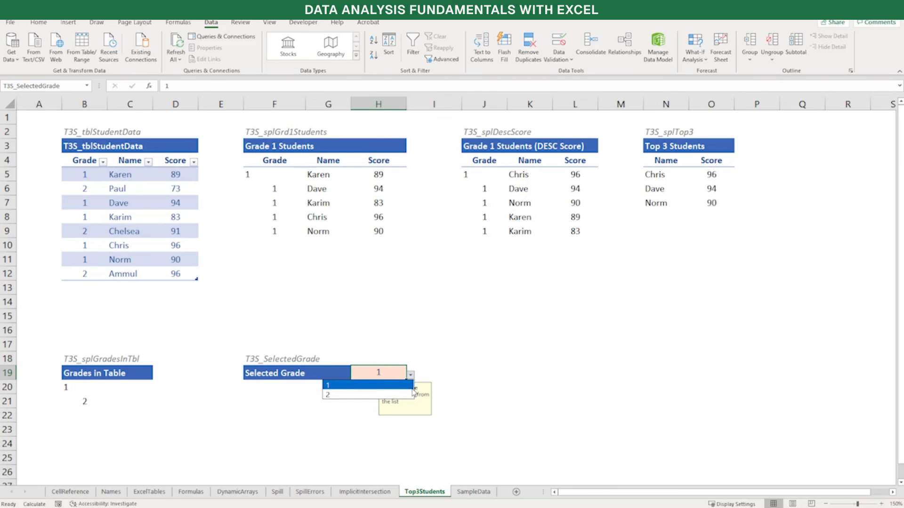
{"action": "key", "text": "Escape"}
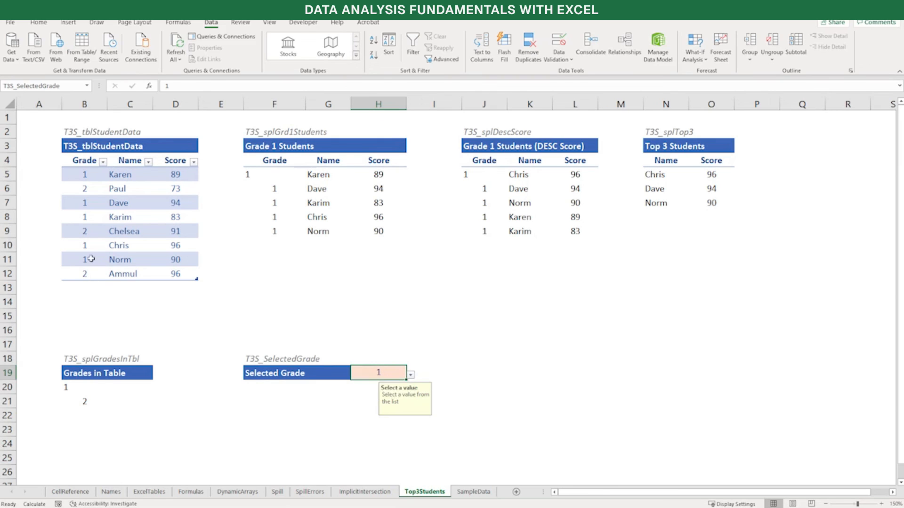
Set the grade in B11 of the student data table to 3 and check the choices offered by the Selected Grade cell
{"action": "left_click", "coordinate": [88, 260]}
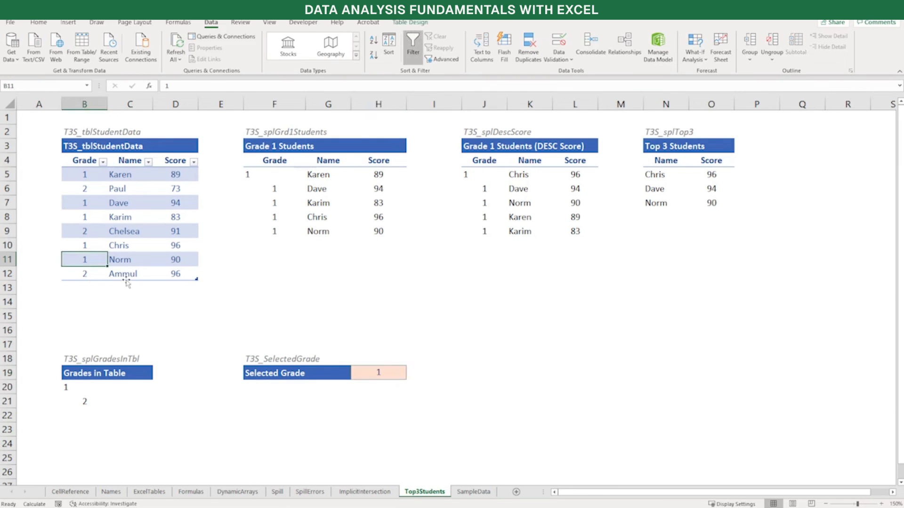
{"action": "type", "text": "3"}
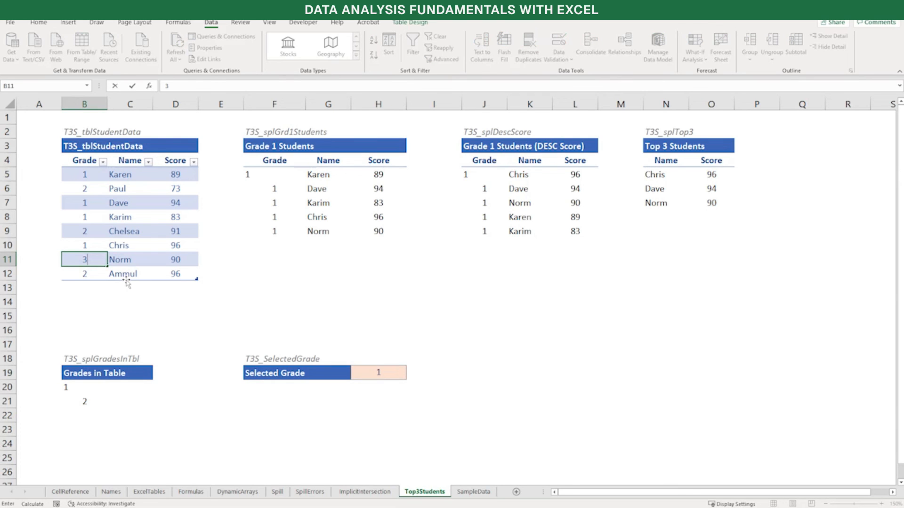
{"action": "key", "text": "Return"}
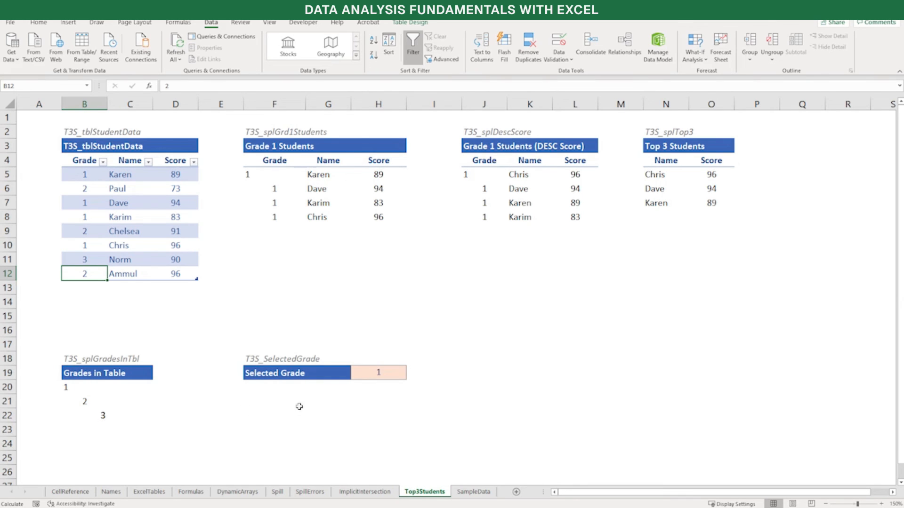
{"action": "left_click", "coordinate": [400, 372]}
{"action": "left_click", "coordinate": [410, 376]}
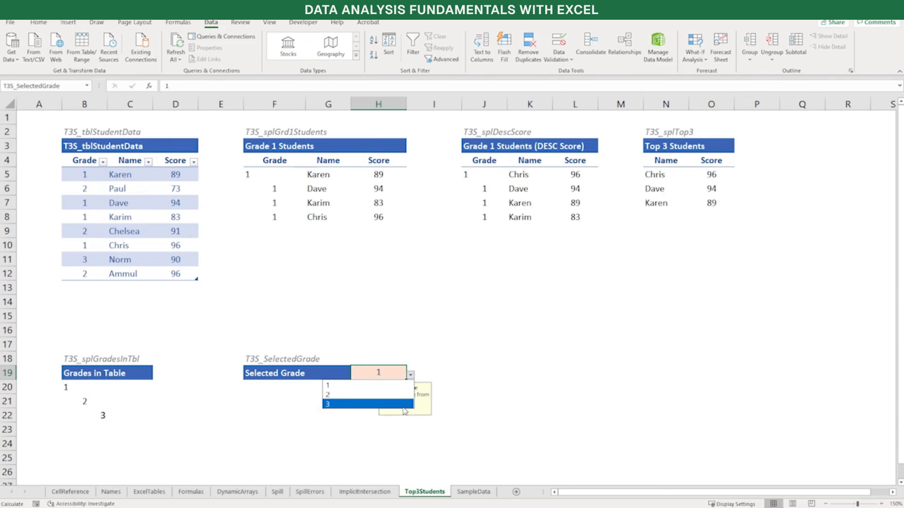
Set the grade in B11 back to 1 and recheck the choices offered in H19 without picking one
{"action": "left_click", "coordinate": [84, 259]}
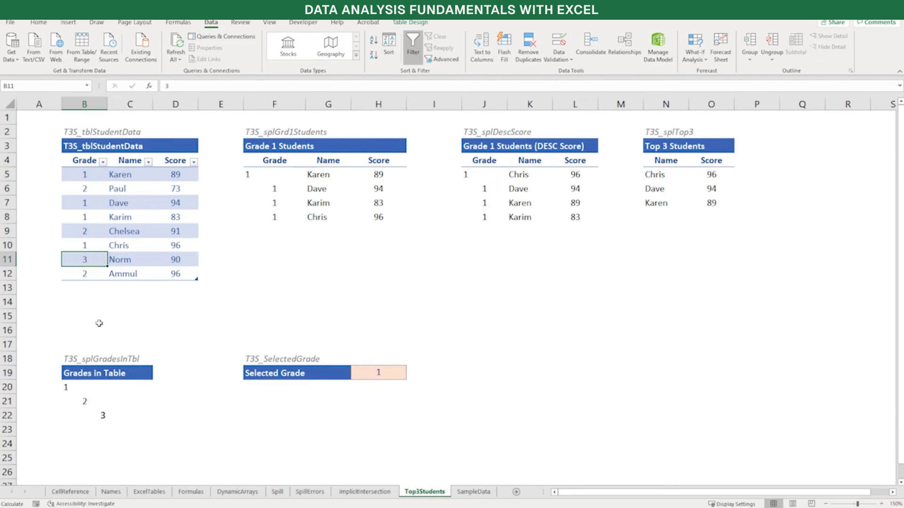
{"action": "type", "text": "1"}
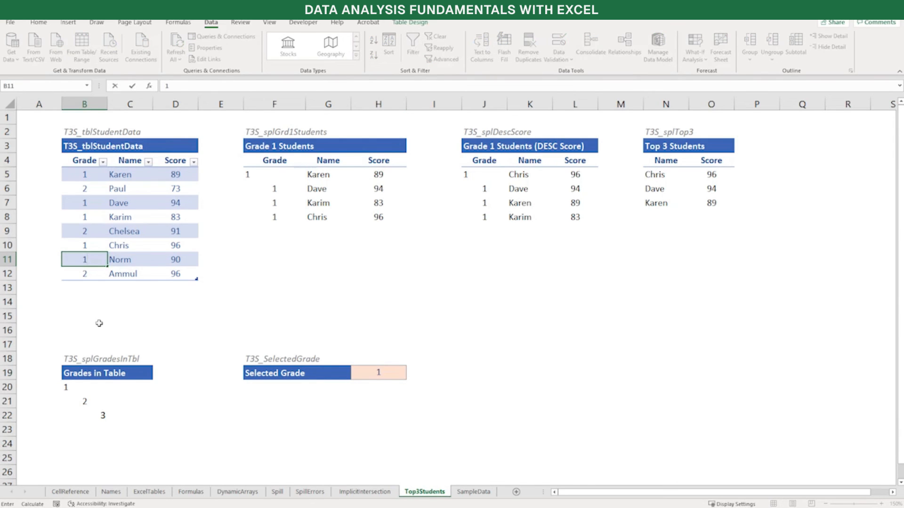
{"action": "key", "text": "Tab"}
{"action": "key", "text": "Down"}
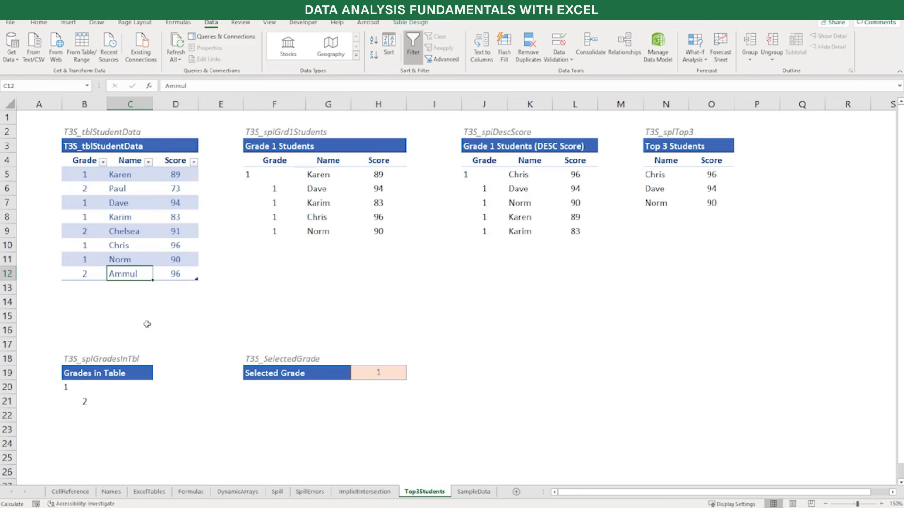
{"action": "left_click", "coordinate": [375, 384]}
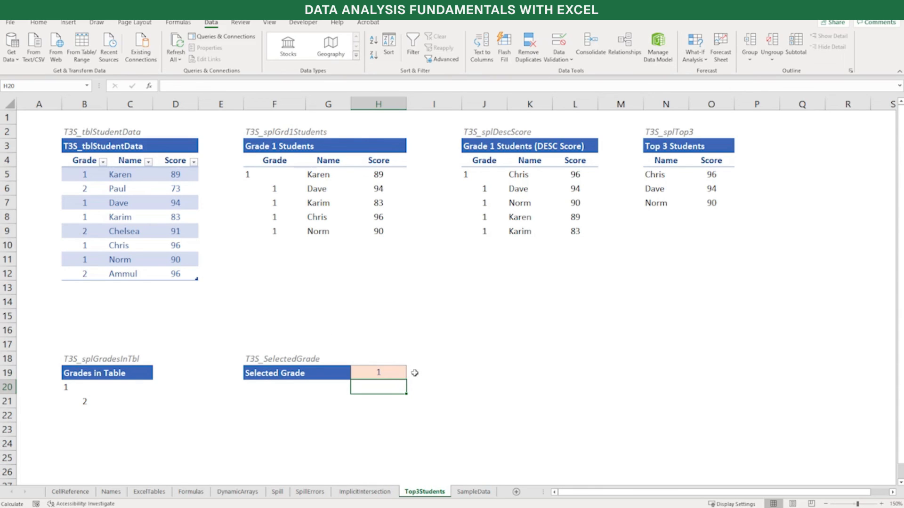
{"action": "left_click", "coordinate": [391, 373]}
{"action": "left_click", "coordinate": [411, 375]}
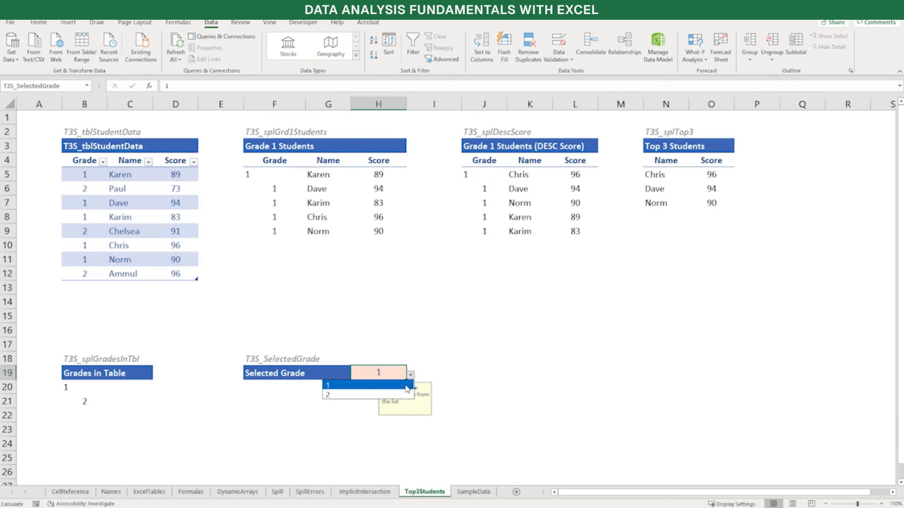
{"action": "left_click", "coordinate": [455, 388]}
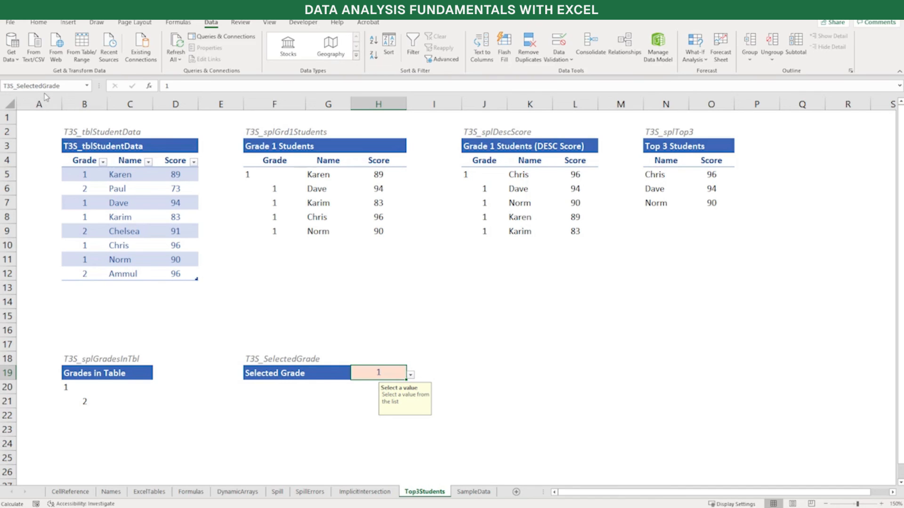
Replace the hard-coded grade 1 in F5's FILTER formula with T3S_SelectedGrade and enter the formula
{"action": "left_click", "coordinate": [274, 174]}
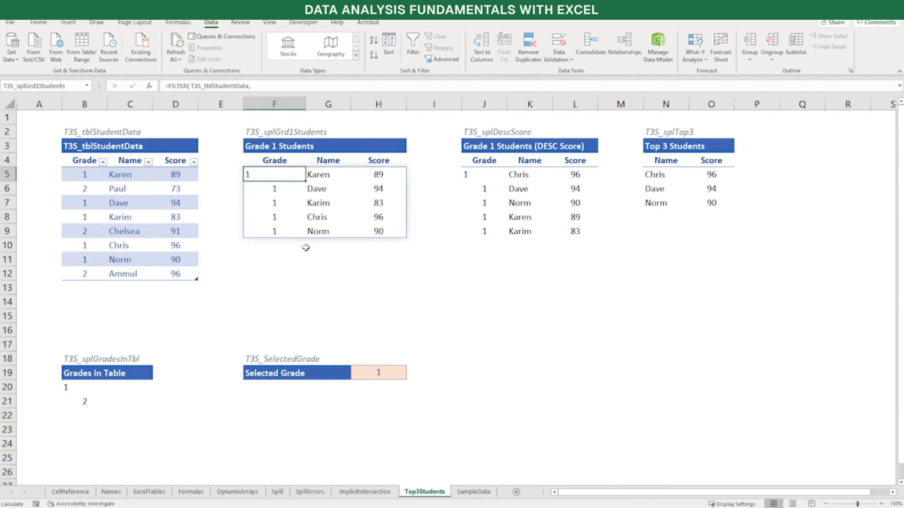
{"action": "key", "text": "F2"}
{"action": "key", "text": "Up"}
{"action": "key", "text": "End"}
{"action": "key", "text": "Left"}
{"action": "key", "text": "shift+Left"}
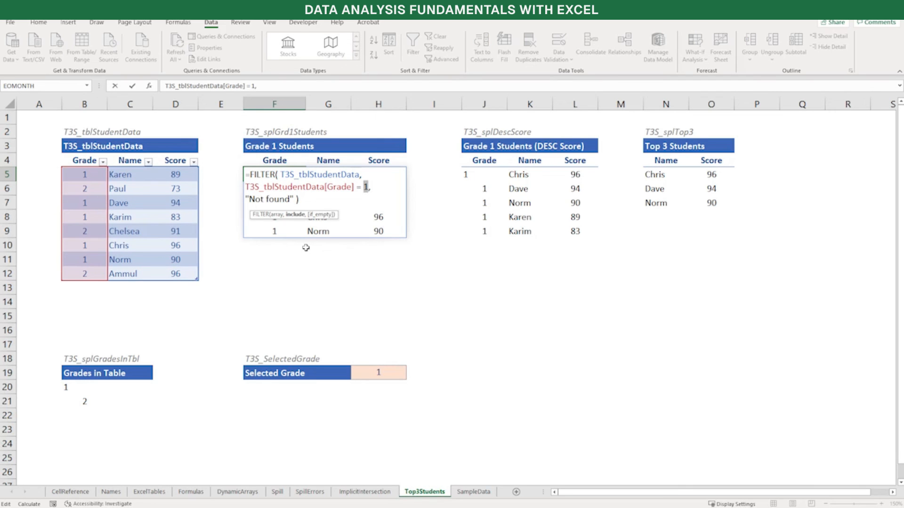
{"action": "type", "text": "Selec"}
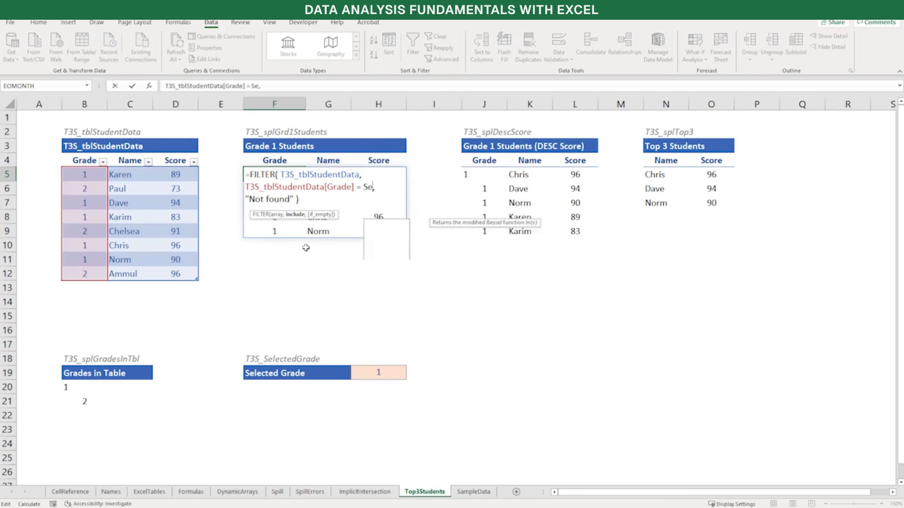
{"action": "key", "text": "Tab"}
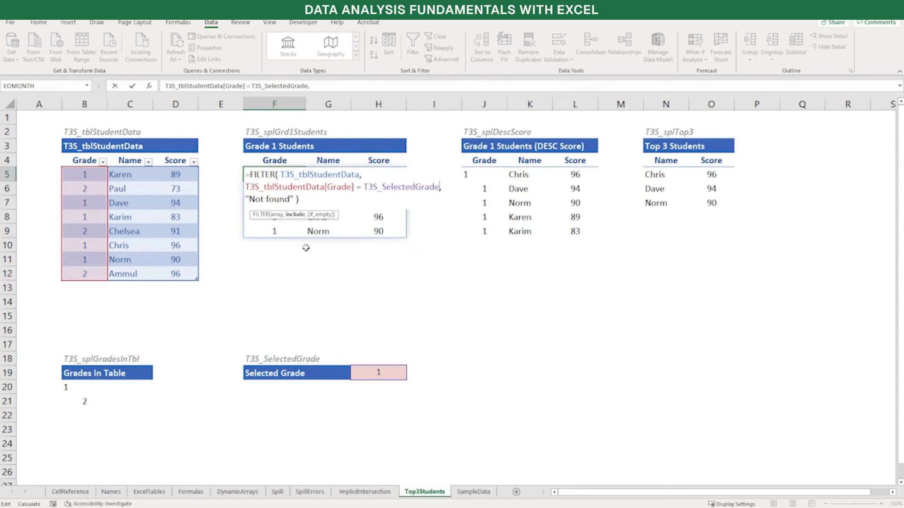
{"action": "key", "text": "Tab"}
Replace the hard-coded grade 1 in J5's FILTER and SORTBY formula with T3S_SelectedGrade and enter it
{"action": "key", "text": "Right"}
{"action": "key", "text": "Right"}
{"action": "key", "text": "Right"}
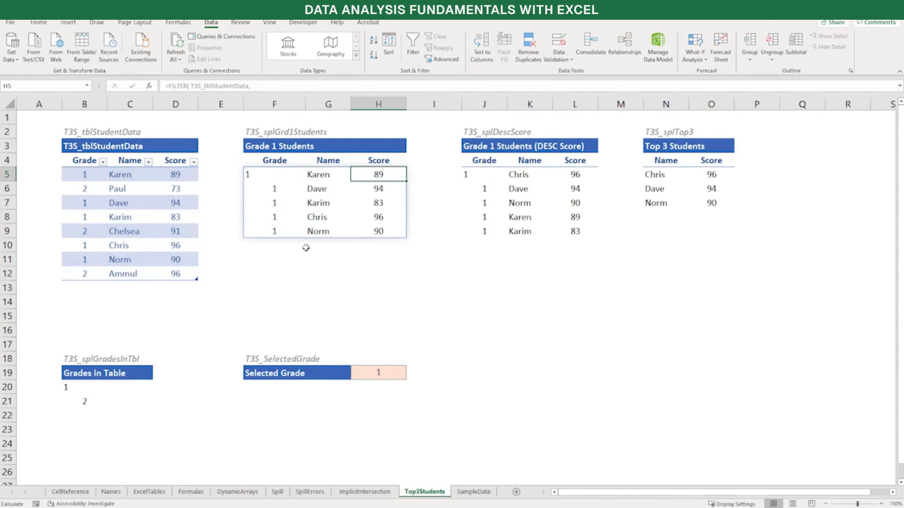
{"action": "key", "text": "F2"}
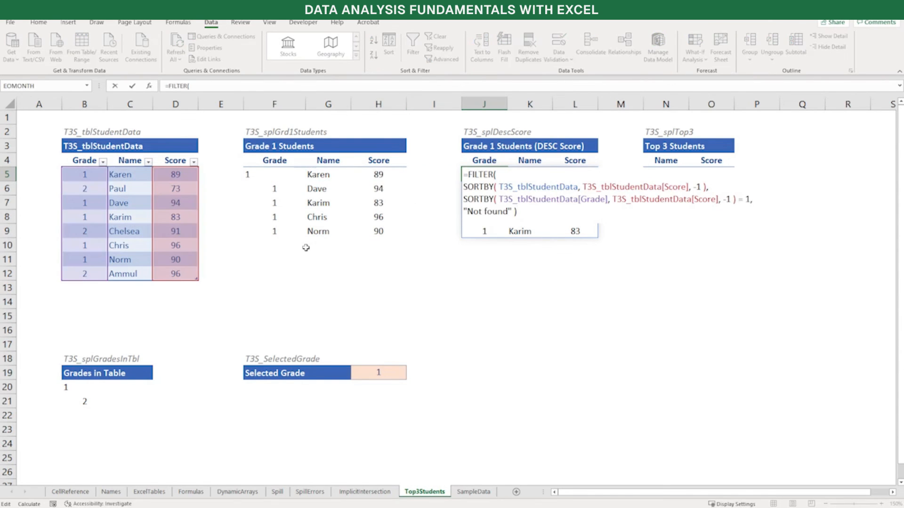
{"action": "key", "text": "End"}
{"action": "key", "text": "Left"}
{"action": "key", "text": "shift+Left"}
{"action": "type", "text": "T3S_SelectedGrade"}
{"action": "key", "text": "Tab"}
{"action": "key", "text": "Tab"}
Replace the hard-coded grade 1 in the FILTER part of N5's INDEX formula with T3S_SelectedGrade and enter it
{"action": "key", "text": "Right"}
{"action": "key", "text": "Right"}
{"action": "key", "text": "Right"}
{"action": "key", "text": "F2"}
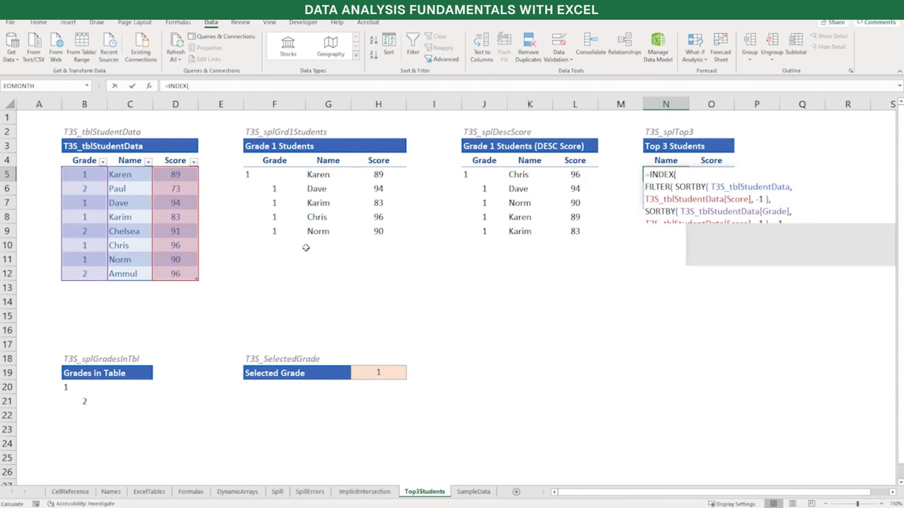
{"action": "key", "text": "Up"}
{"action": "key", "text": "Up"}
{"action": "key", "text": "Up"}
{"action": "key", "text": "End"}
{"action": "key", "text": "Left"}
{"action": "key", "text": "shift+Left"}
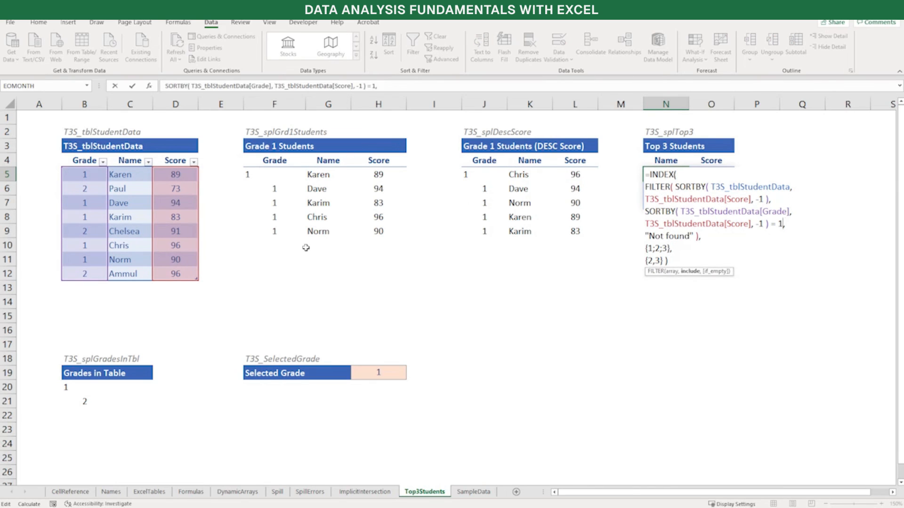
{"action": "type", "text": "Sele"}
{"action": "key", "text": "Tab"}
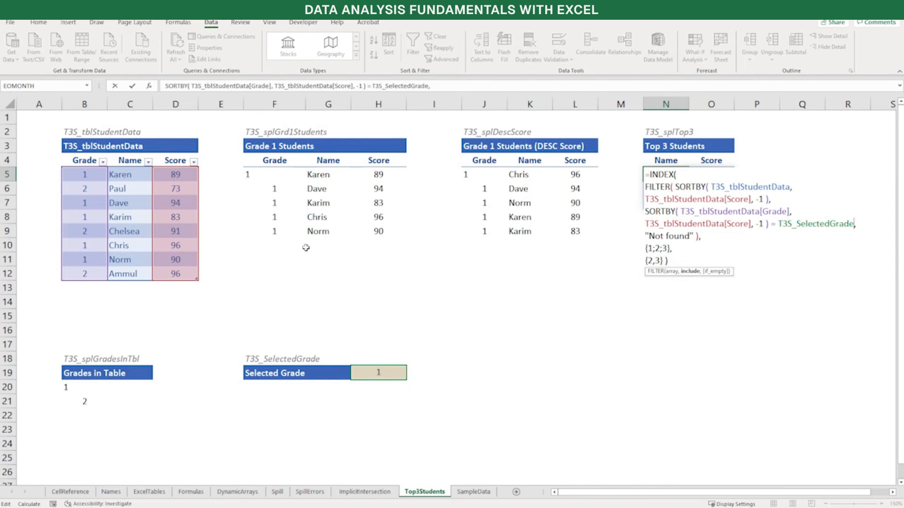
{"action": "key", "text": "Return"}
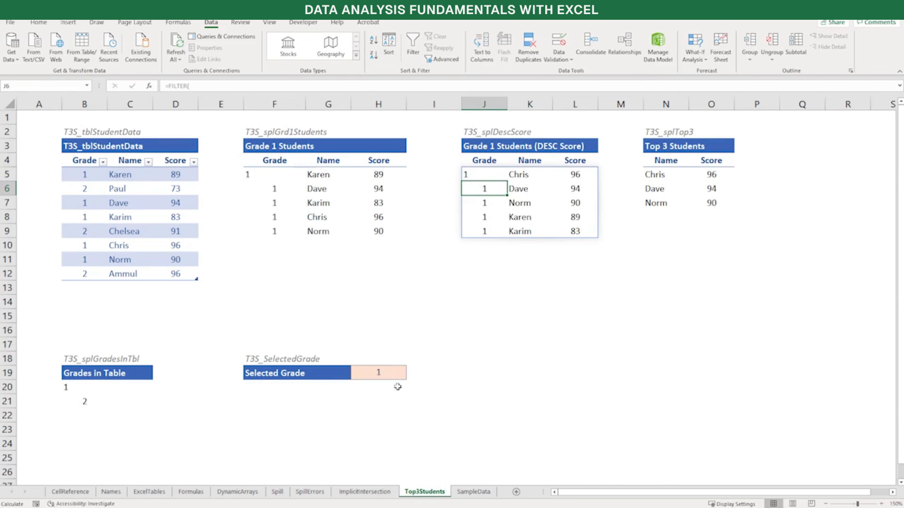
Choose grade 2 in the Selected Grade cell H19
{"action": "left_click", "coordinate": [401, 372]}
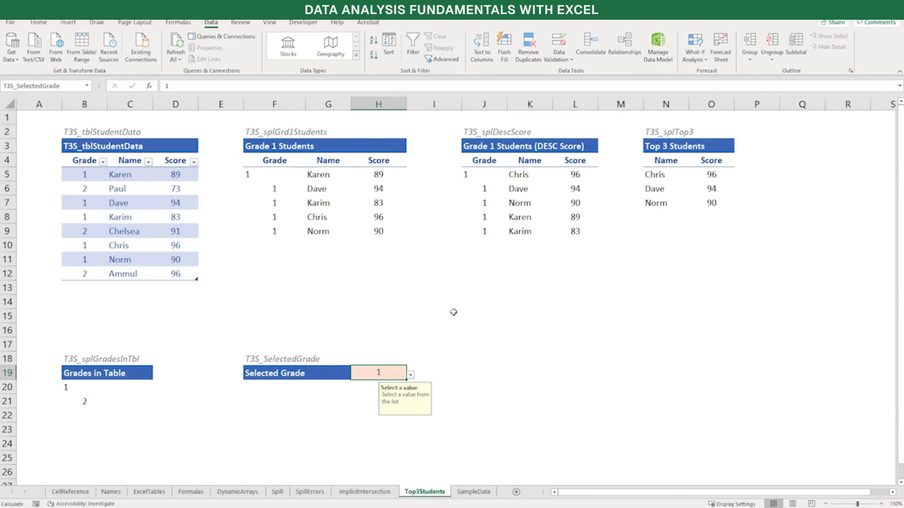
{"action": "left_click", "coordinate": [411, 375]}
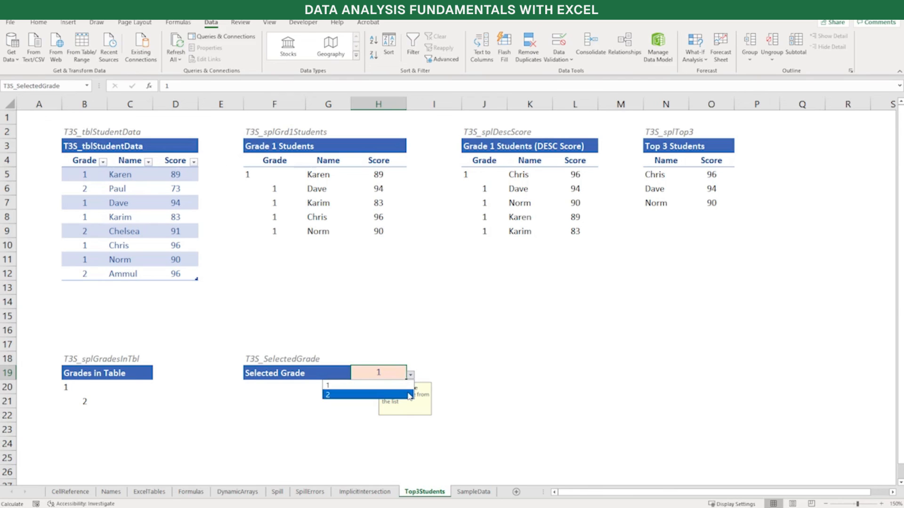
{"action": "left_click", "coordinate": [367, 395]}
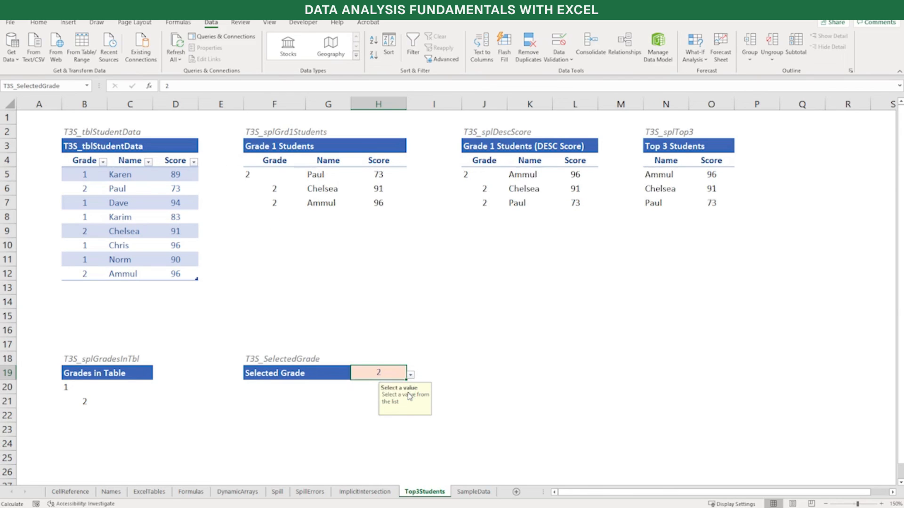